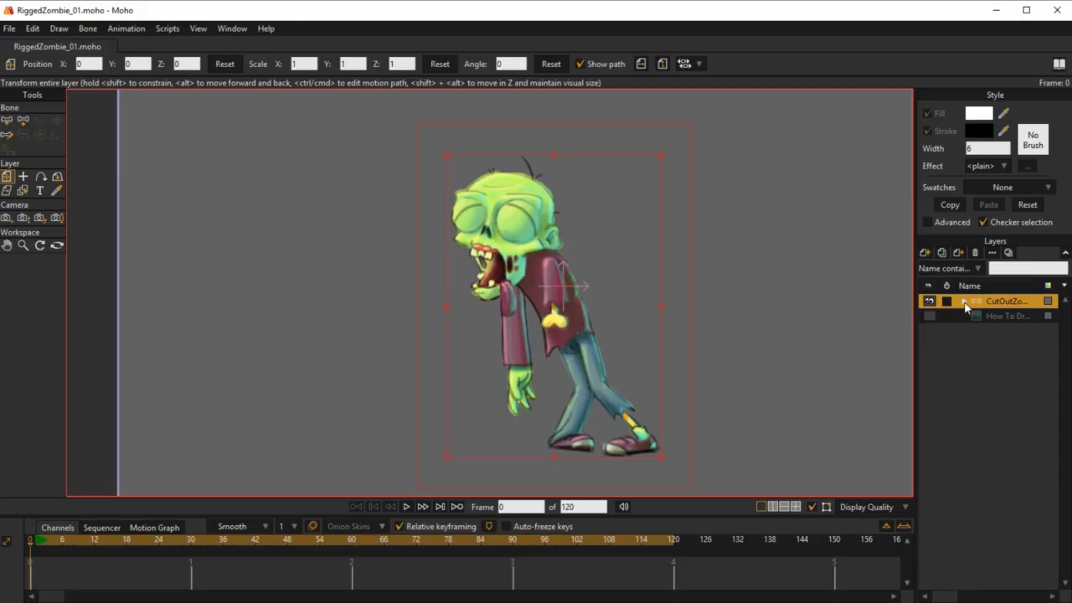
Step: Examine the zombie bone layer's image sublayers and the hidden How To Draw reference image, leaving the sublayers expanded
click(964, 302)
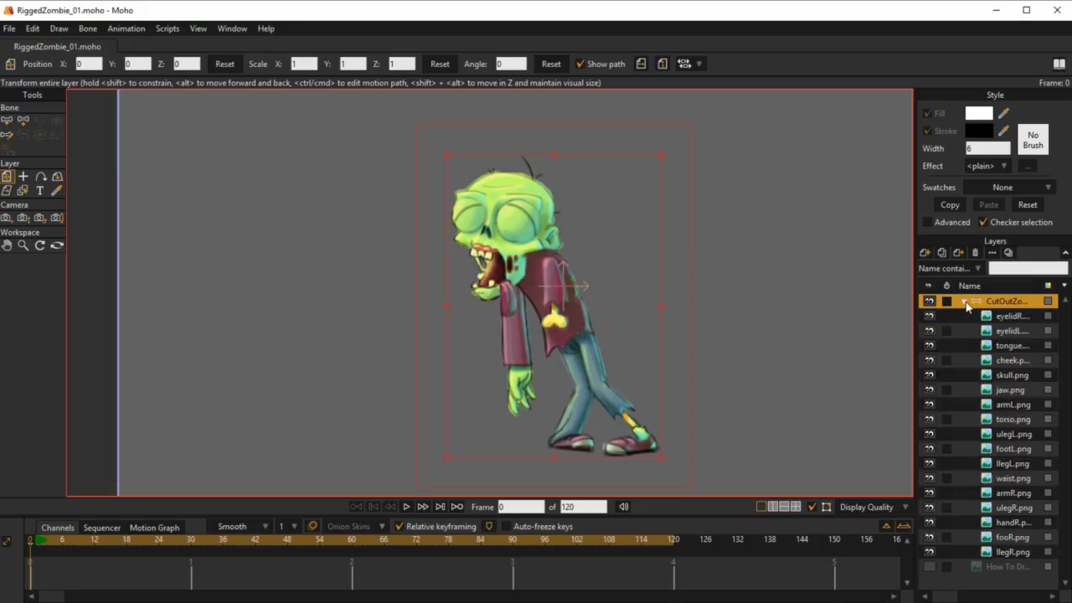
click(964, 302)
click(964, 301)
click(965, 302)
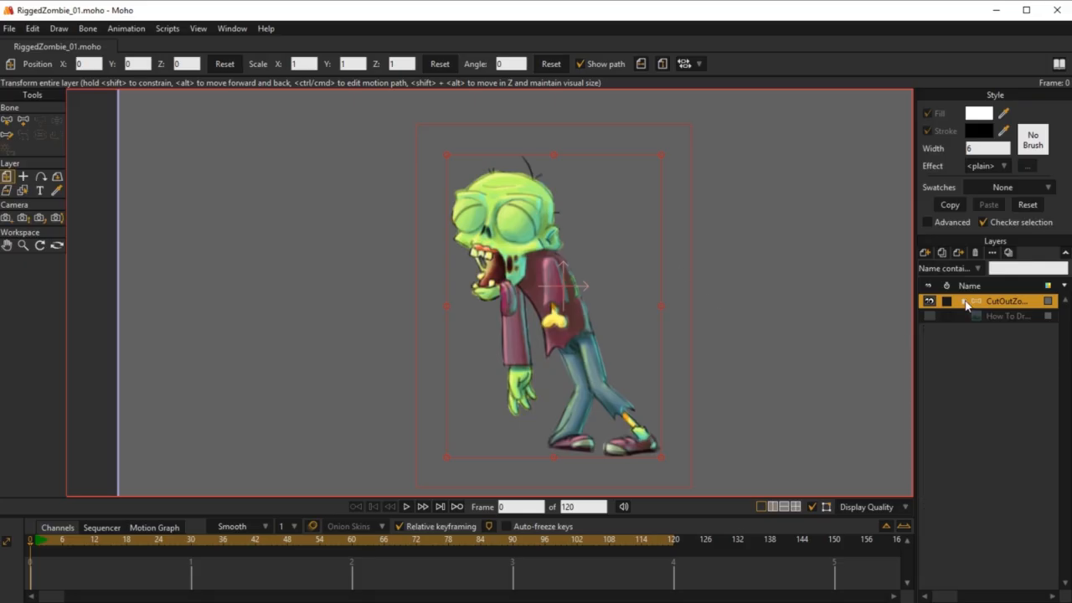
click(928, 316)
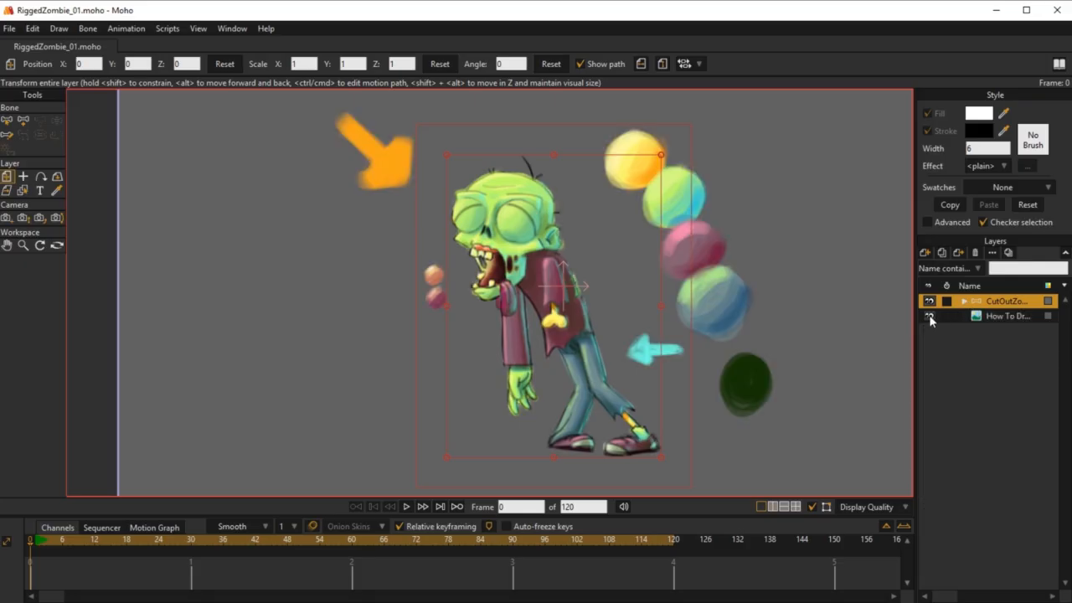
click(929, 317)
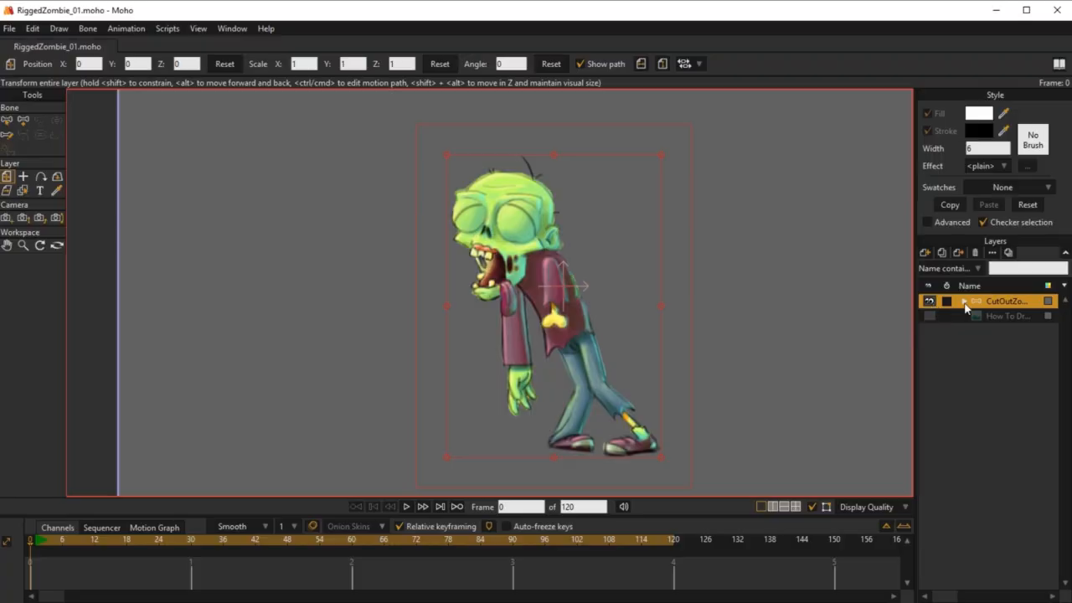
click(965, 302)
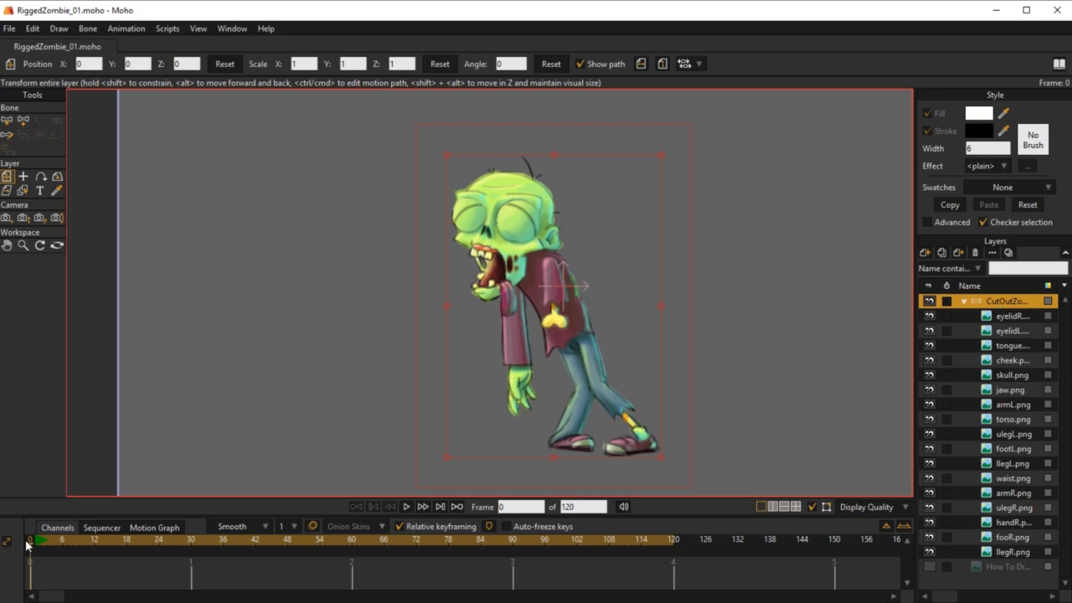
Step: Add a roughly horizontal bone starting at the zombie's hip and pointing away behind its back
click(24, 122)
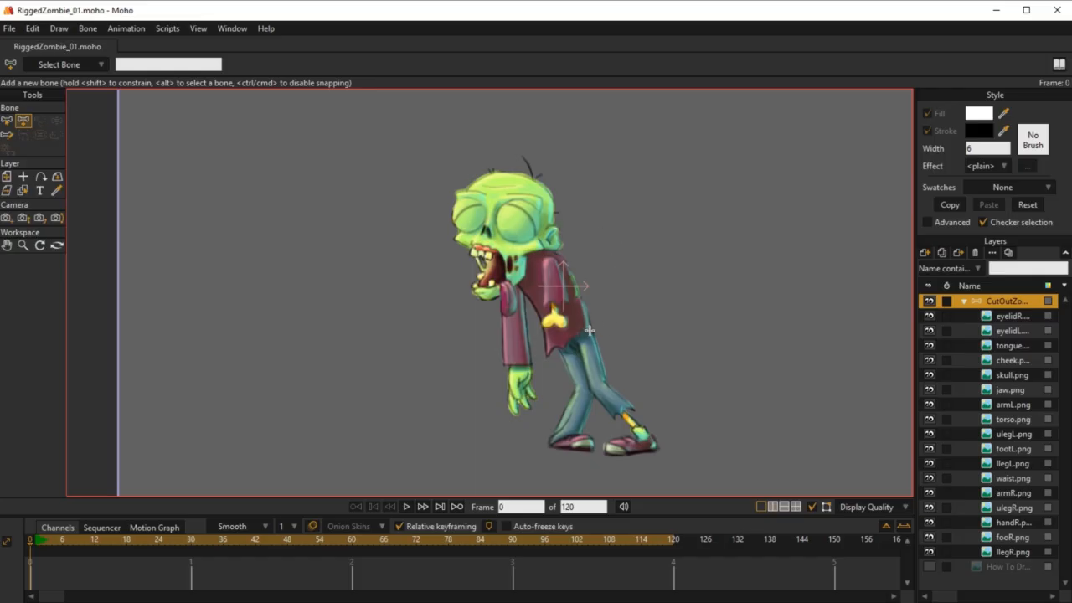
drag(592, 328, 651, 317)
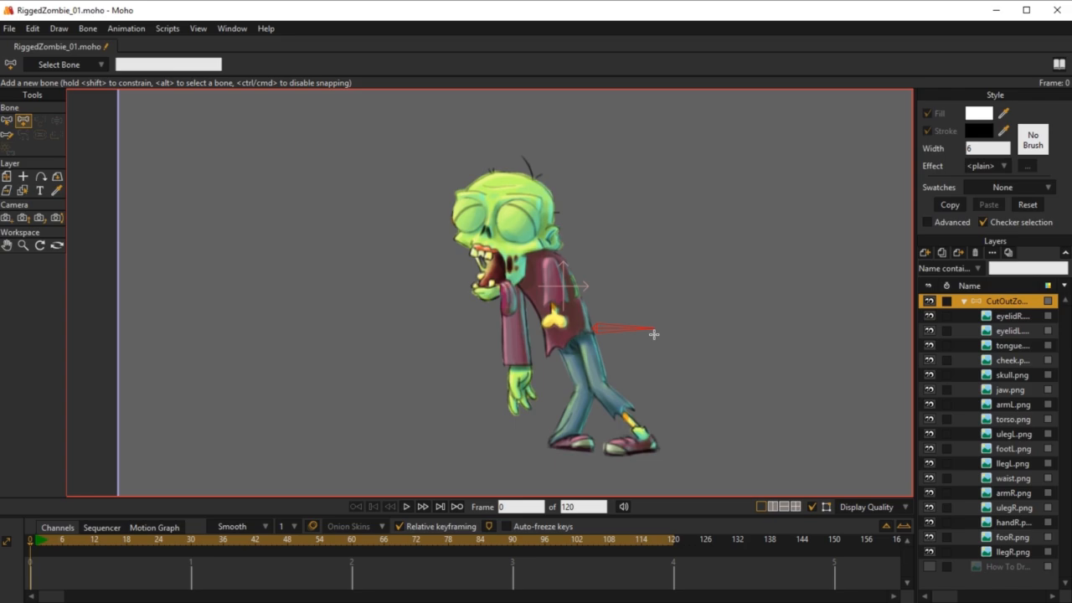
drag(654, 334, 655, 334)
Step: Reposition the hip bone with Transform Bone so its base sits on the waist, ending at an angle of about 1.5 degrees
click(9, 122)
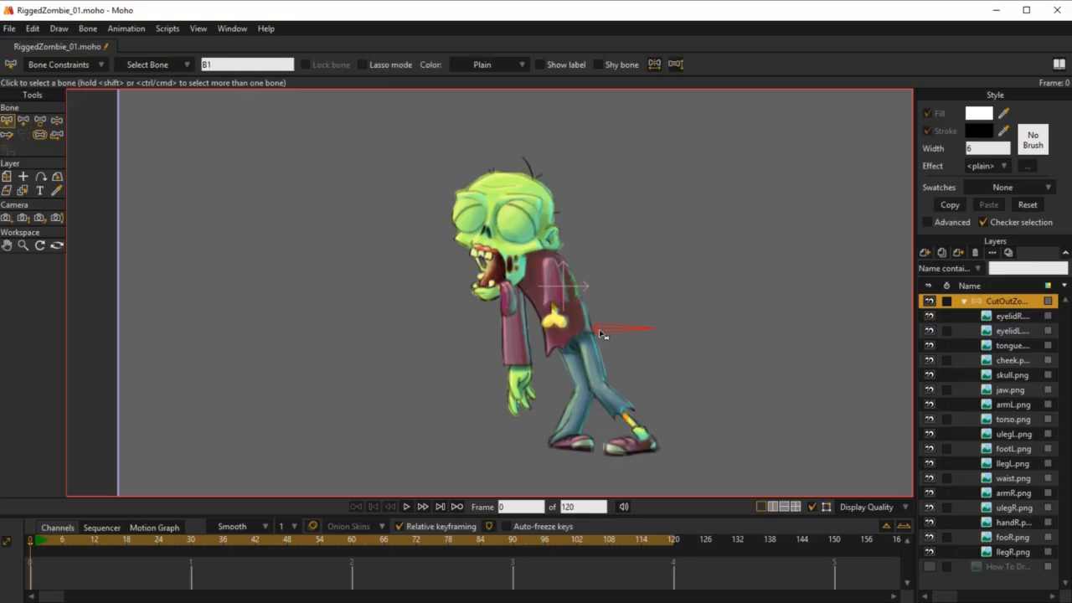
key(t)
drag(601, 332, 581, 340)
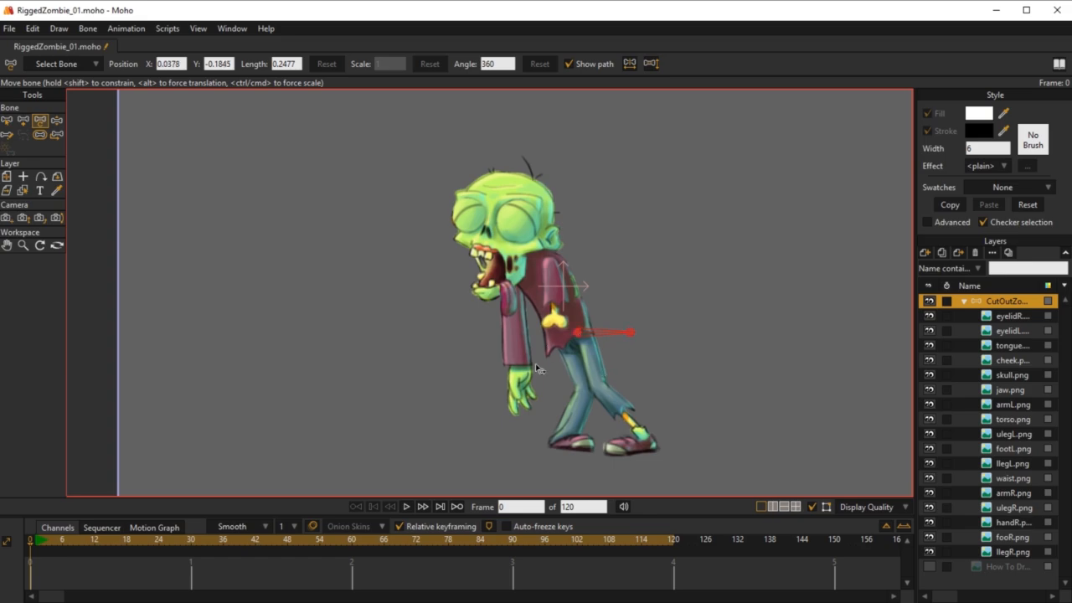
scroll(567, 335, up, 6)
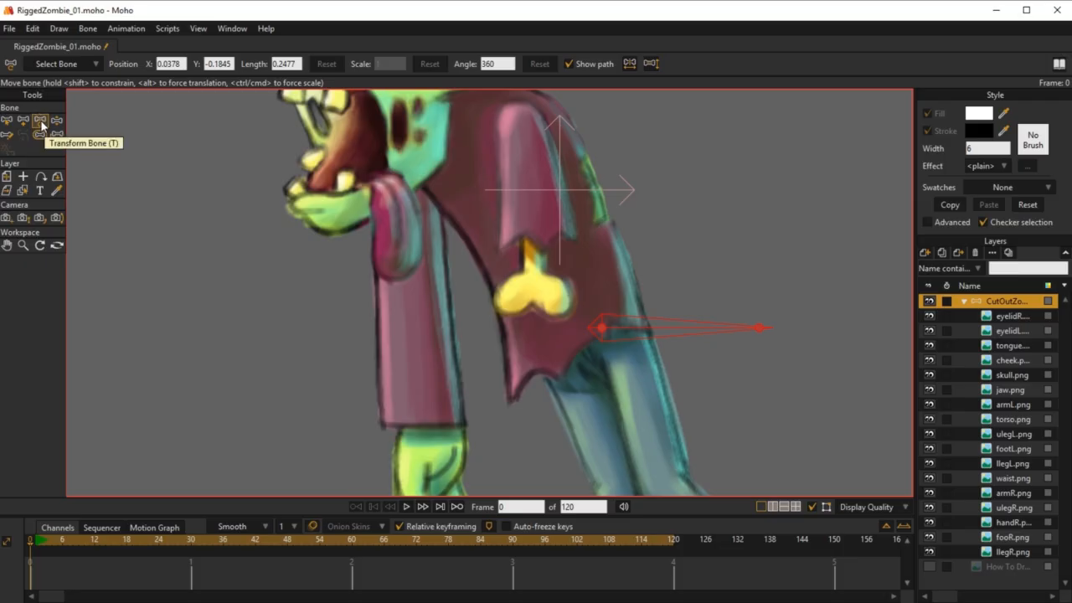
scroll(605, 326, down, 6)
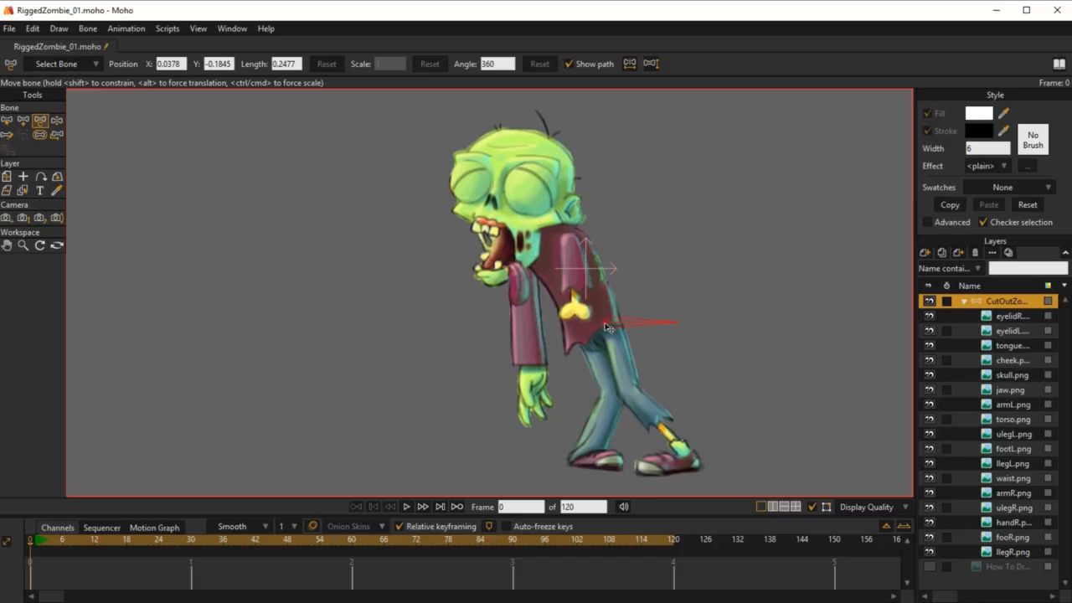
drag(602, 328, 601, 324)
mouse_move(673, 326)
mouse_down()
mouse_move(640, 240)
mouse_move(706, 328)
mouse_move(996, 258)
mouse_move(625, 339)
mouse_move(509, 183)
mouse_move(663, 206)
mouse_move(698, 326)
mouse_move(756, 324)
mouse_move(665, 319)
mouse_up()
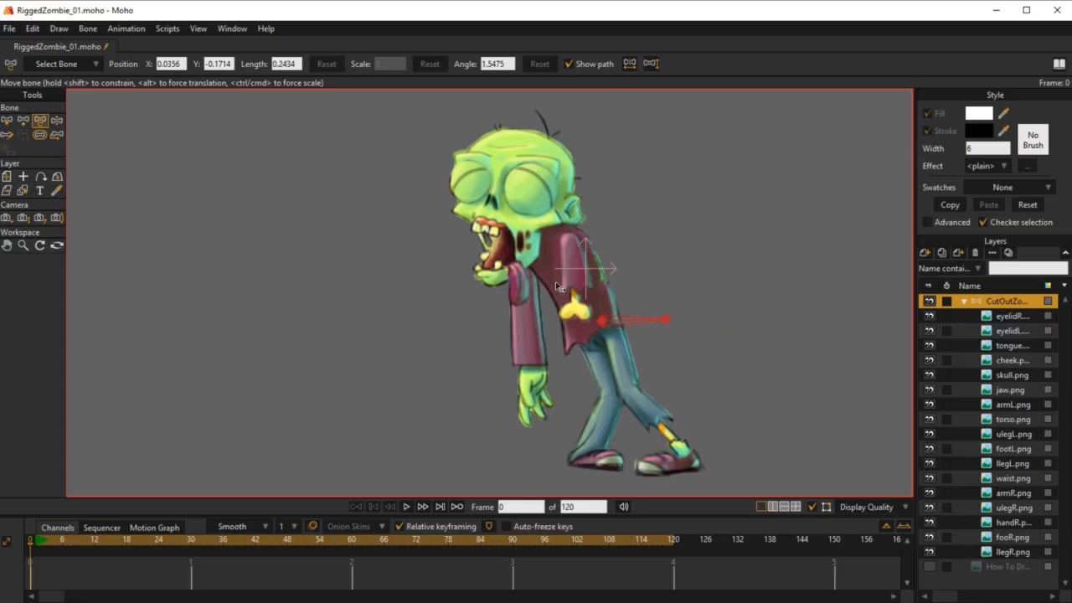
Step: Test the hip bone's effect on the zombie at frame 1 with Manipulate Bones, undo the movement and return to frame 0
click(35, 541)
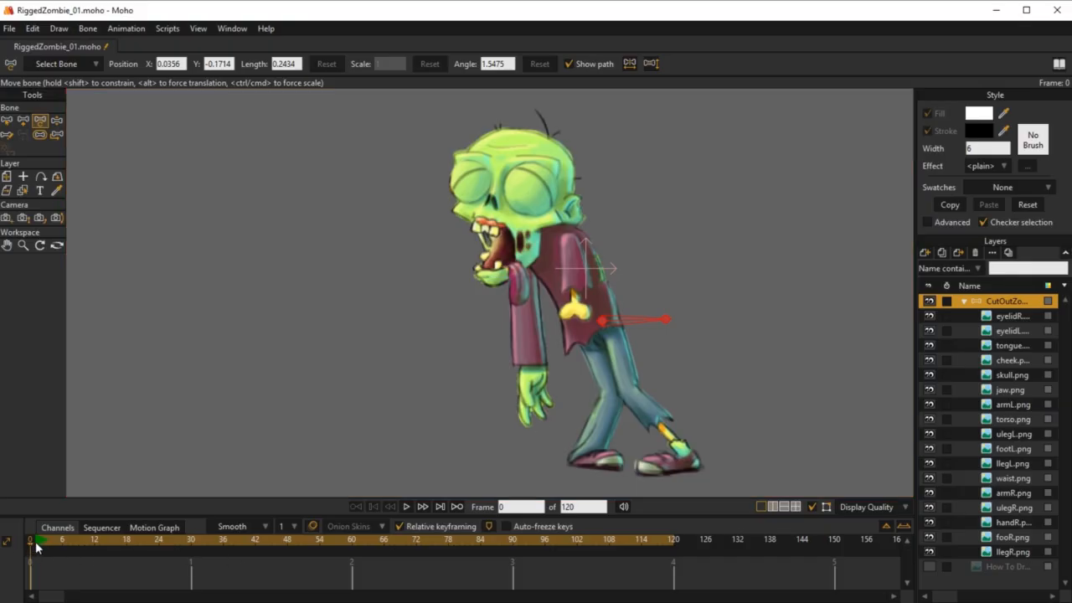
click(40, 122)
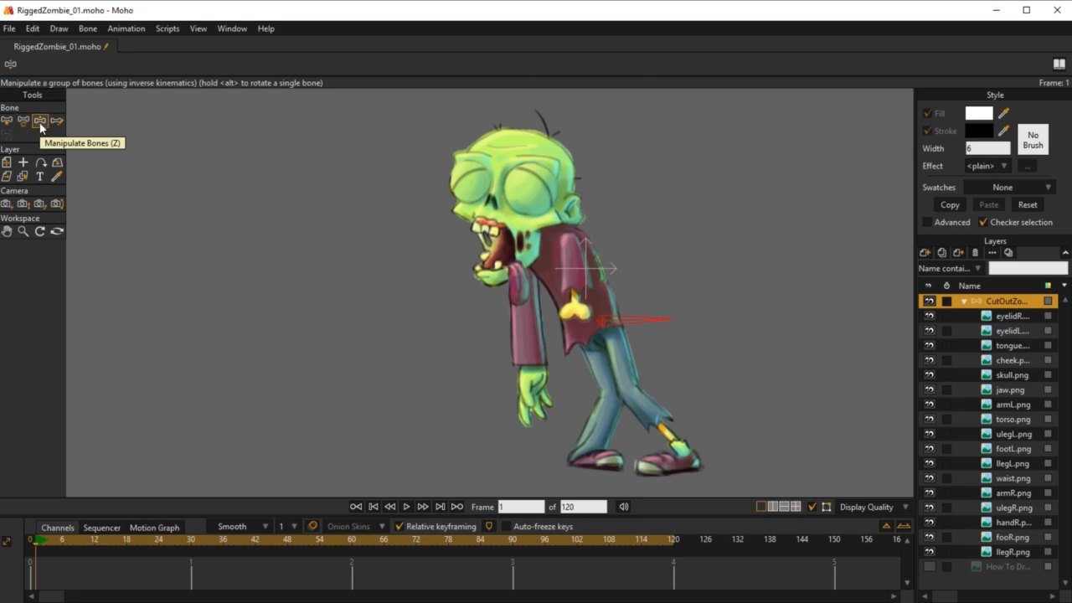
mouse_move(642, 319)
mouse_down()
mouse_move(639, 294)
mouse_move(675, 245)
mouse_move(751, 344)
mouse_move(716, 313)
mouse_move(646, 315)
mouse_up()
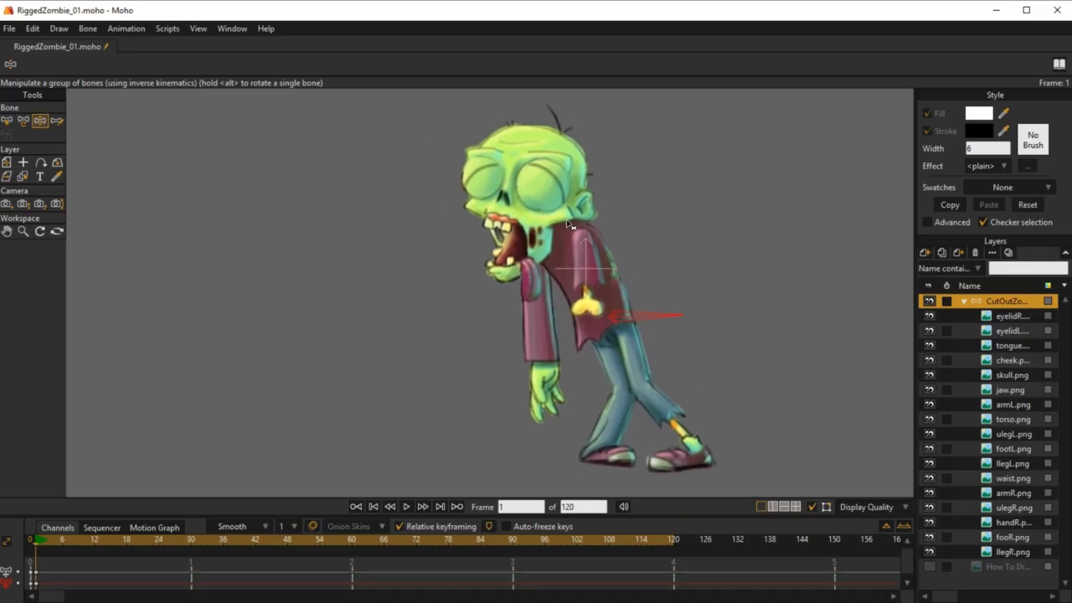
key(ctrl+z)
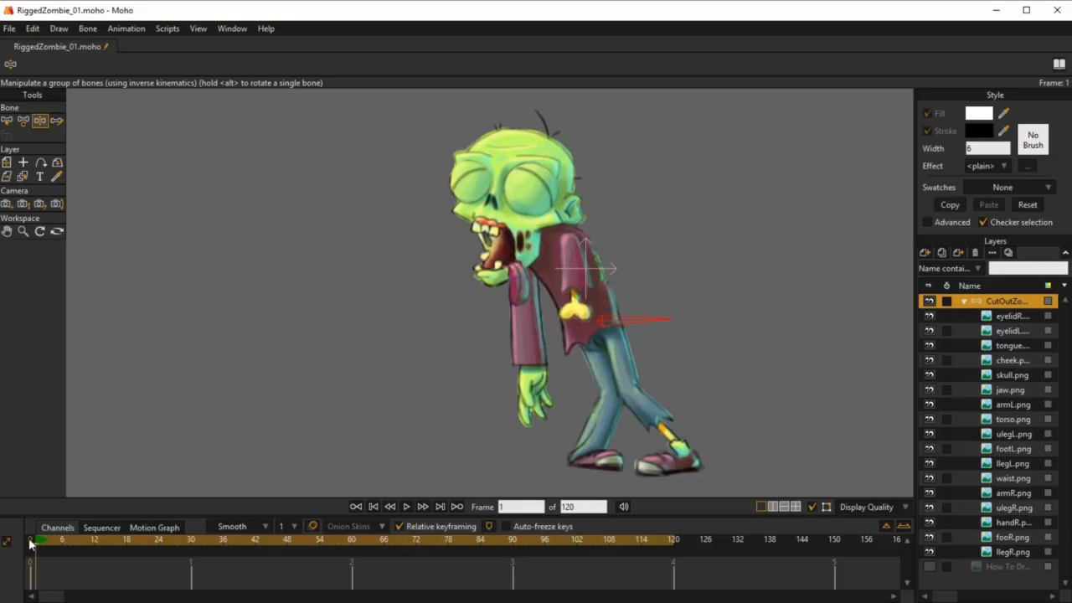
click(30, 537)
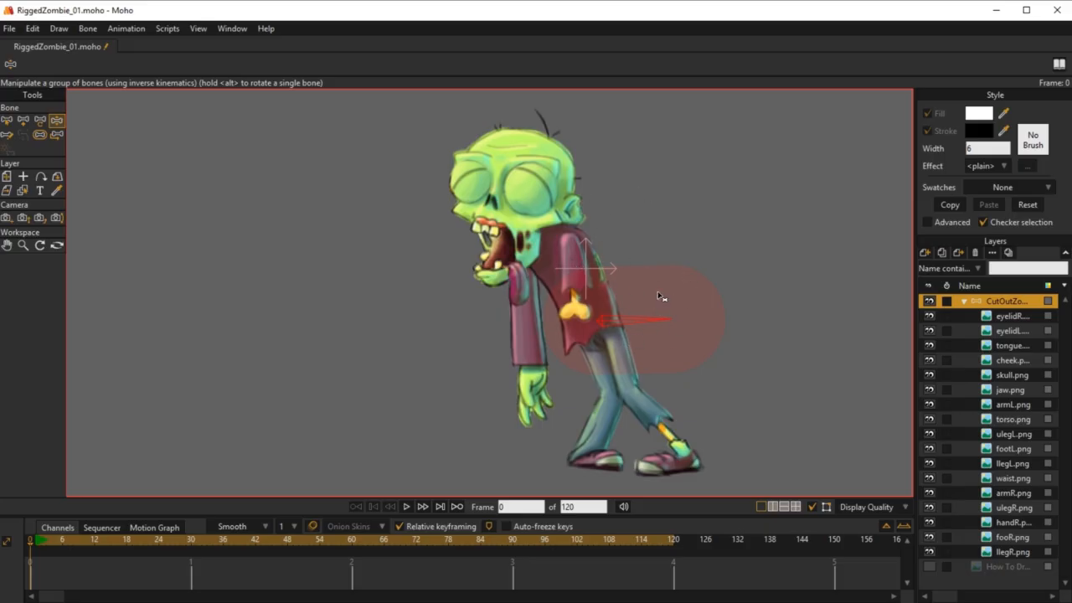
Step: Try a larger influence region on the hip bone, and set its bone strength to 0
click(40, 135)
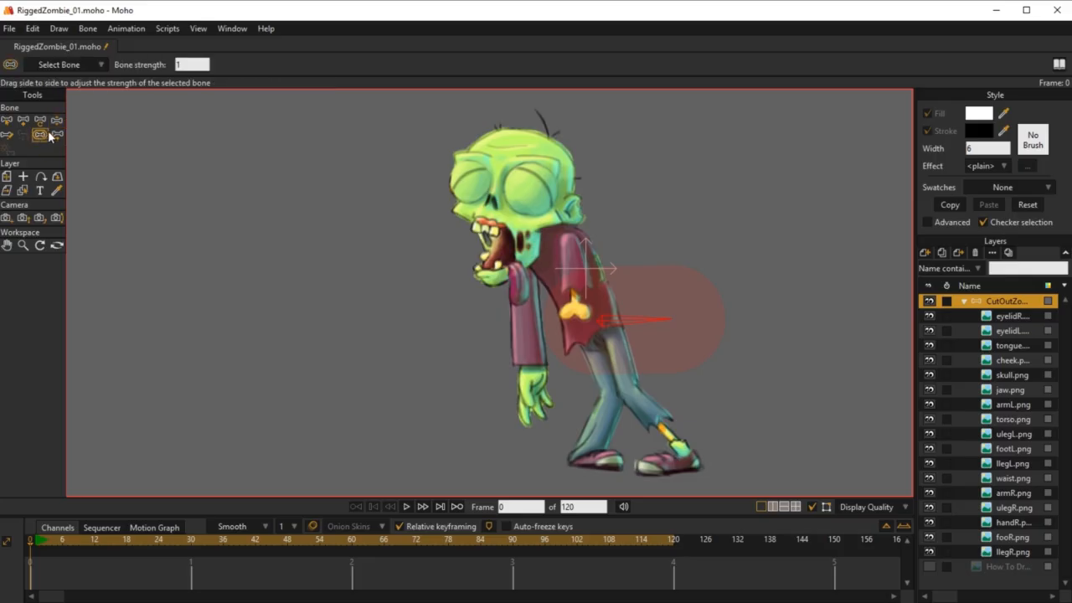
drag(634, 325, 737, 327)
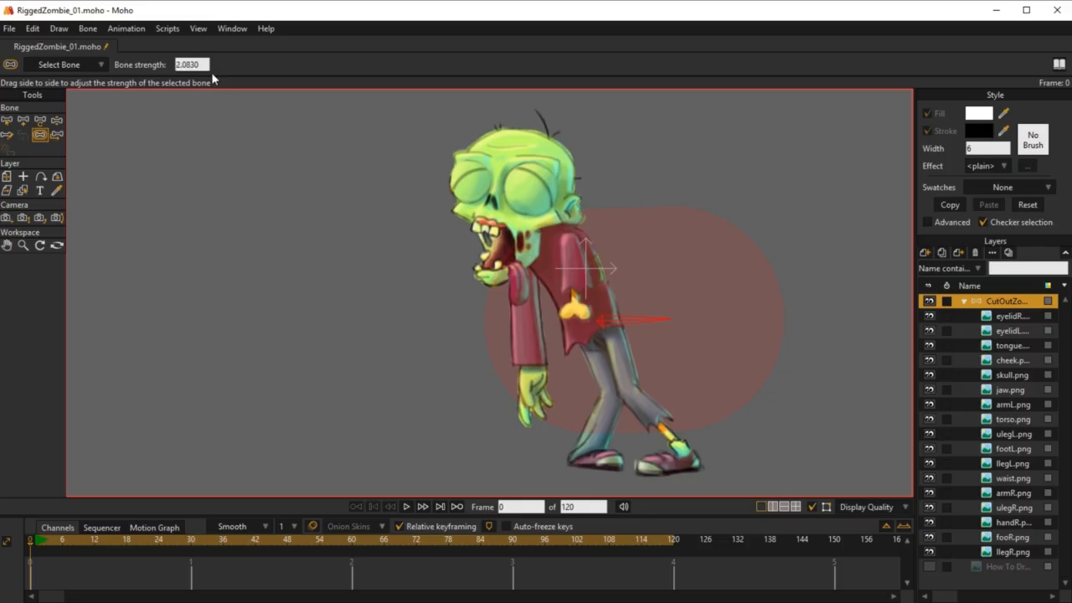
click(206, 65)
text(1)
key(Return)
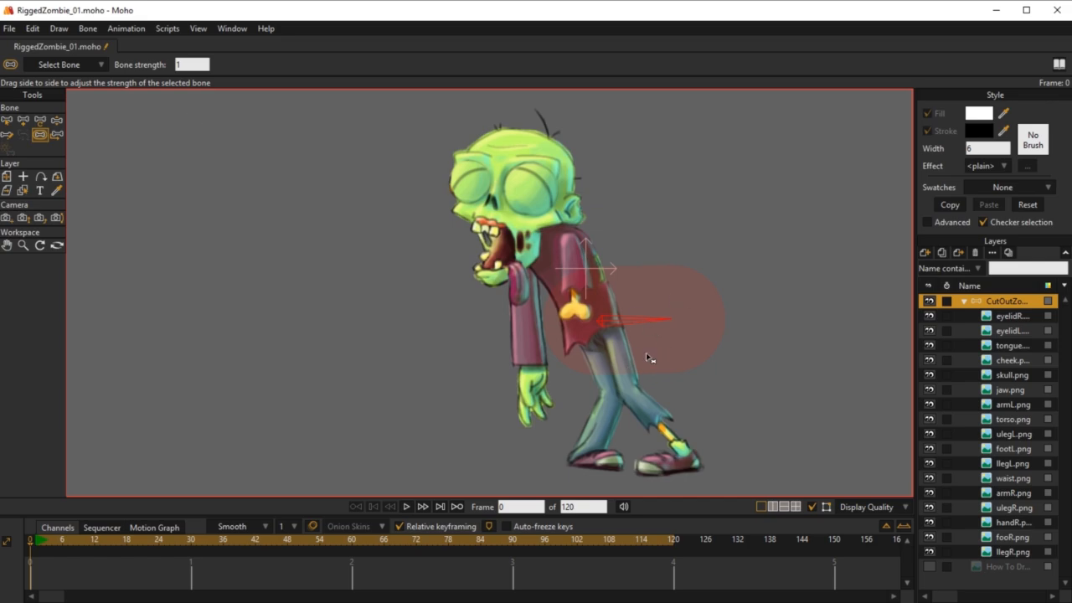
click(191, 64)
text(0)
key(Return)
Step: Try moving the zero-strength hip bone at frame 1 with Manipulate Bones, undo the movement and go back to frame 0
click(38, 539)
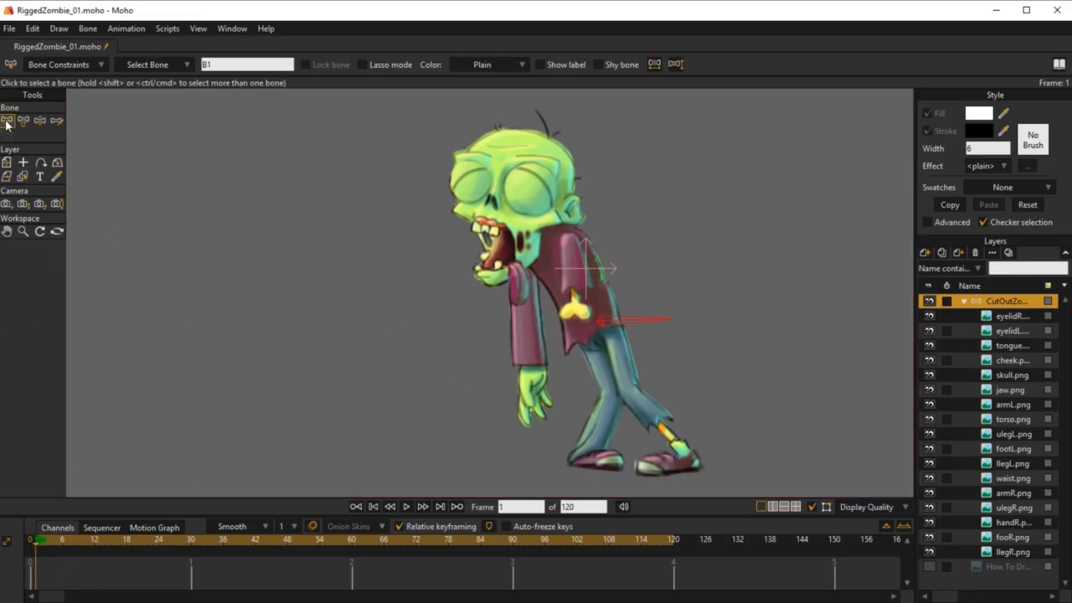
click(39, 122)
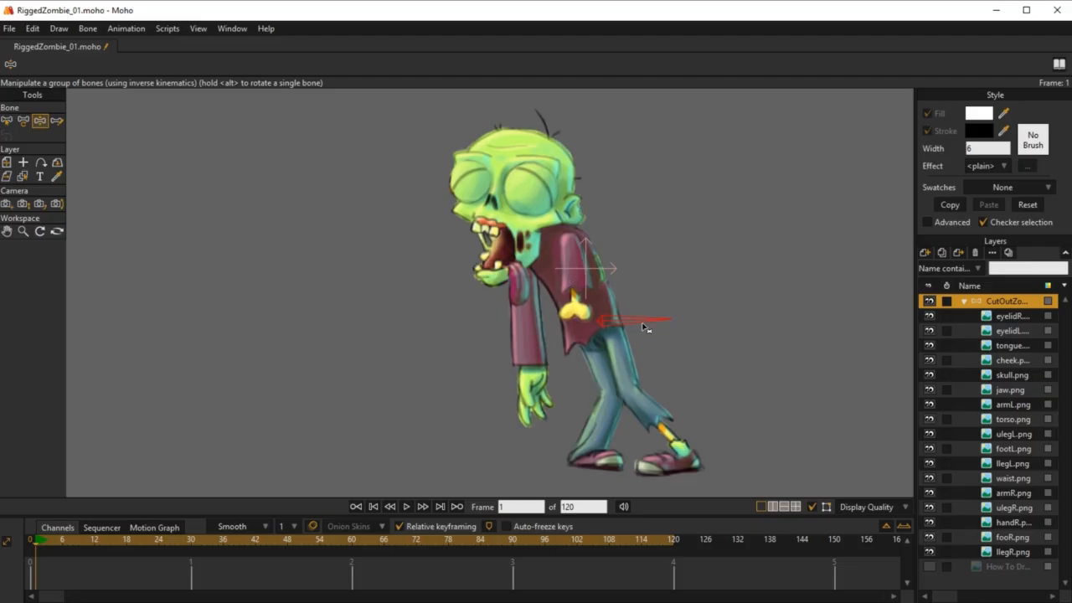
mouse_move(642, 321)
mouse_down()
mouse_move(622, 332)
mouse_move(649, 171)
mouse_move(593, 266)
mouse_move(635, 308)
mouse_up()
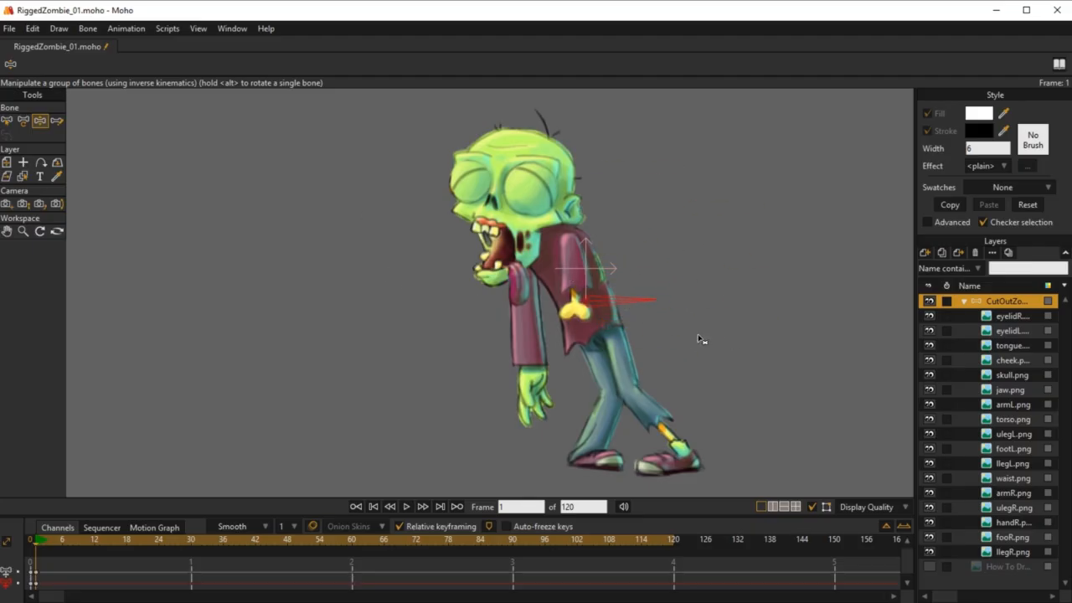
key(ctrl+z)
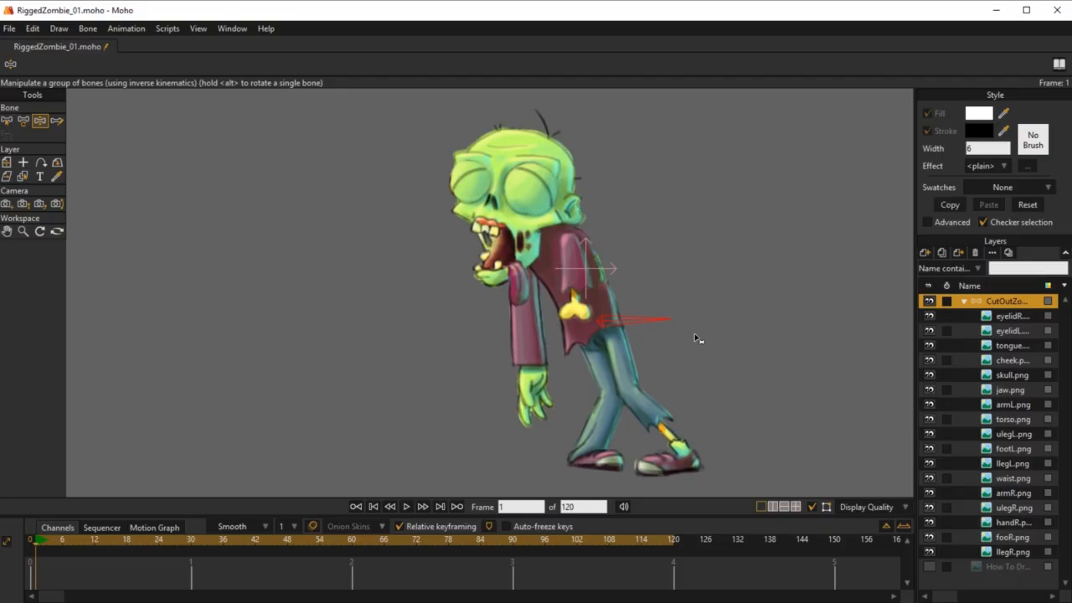
click(32, 543)
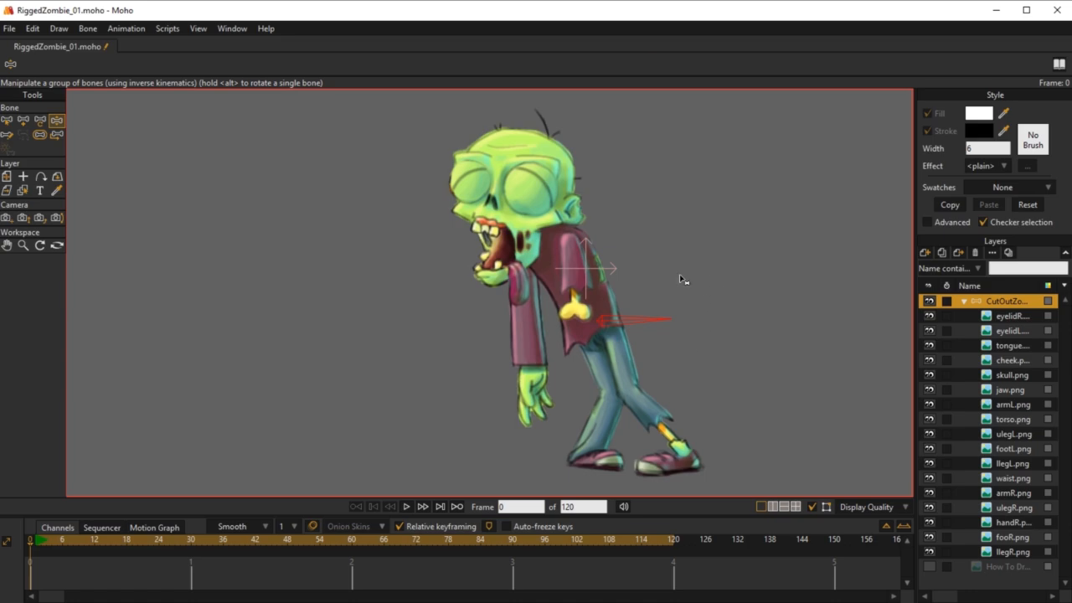
Step: Rename the hip bone to MainBone
key(b)
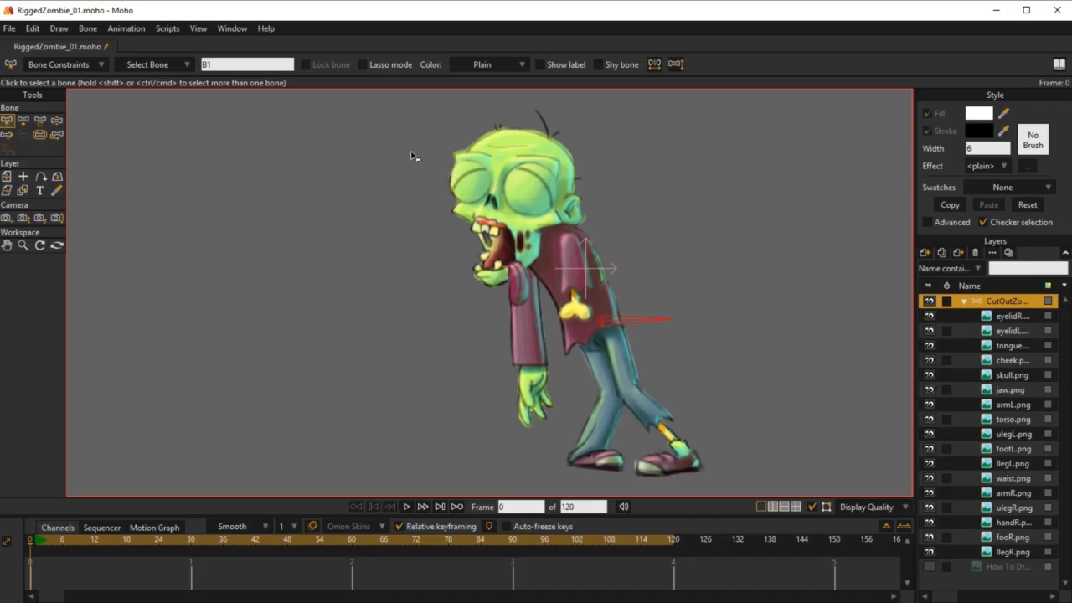
click(210, 65)
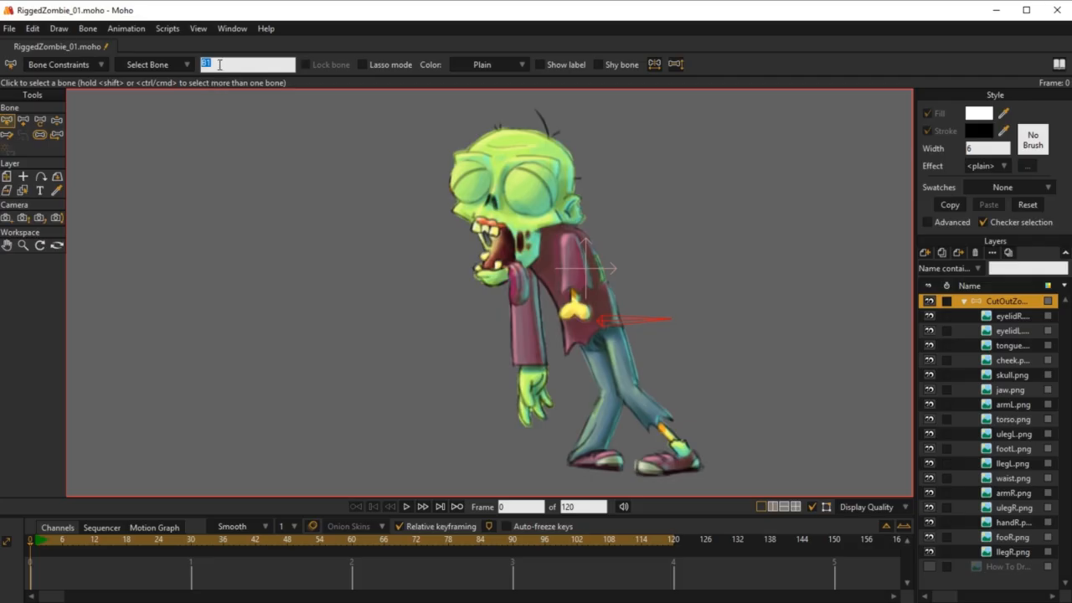
text(MainBone)
key(Return)
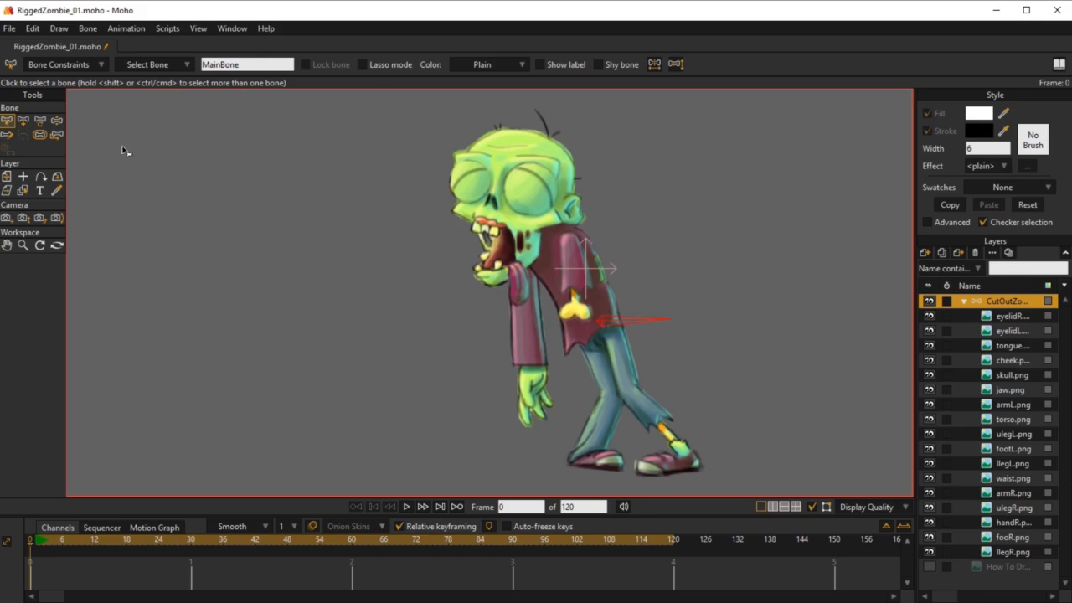
Step: Add two connected spine bones from MainBone's base up to the neck and reduce their strengths, the upper one to about 0.61
click(24, 122)
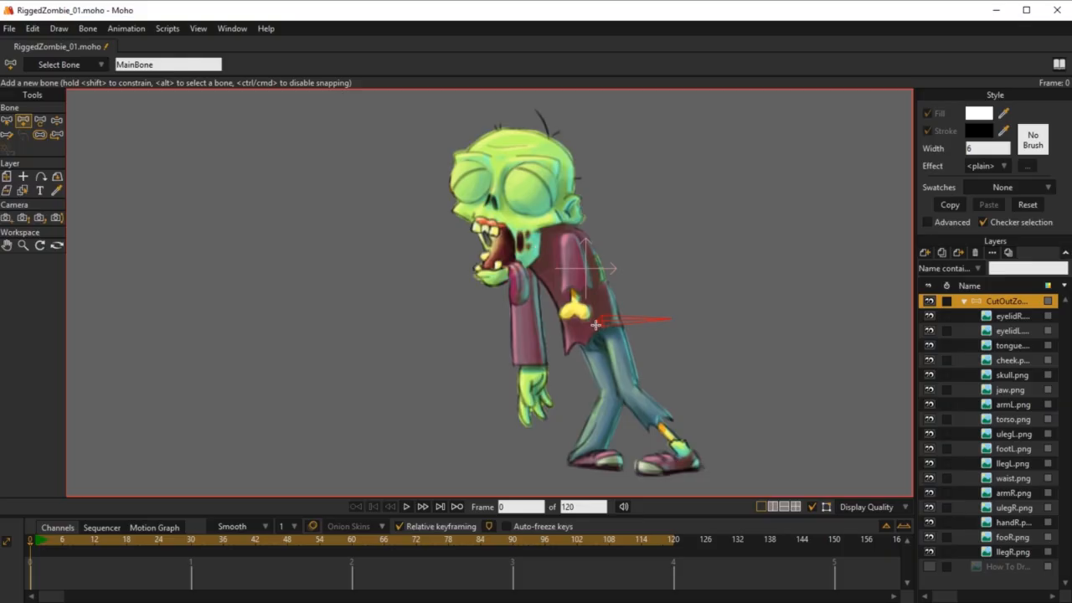
drag(593, 318, 534, 225)
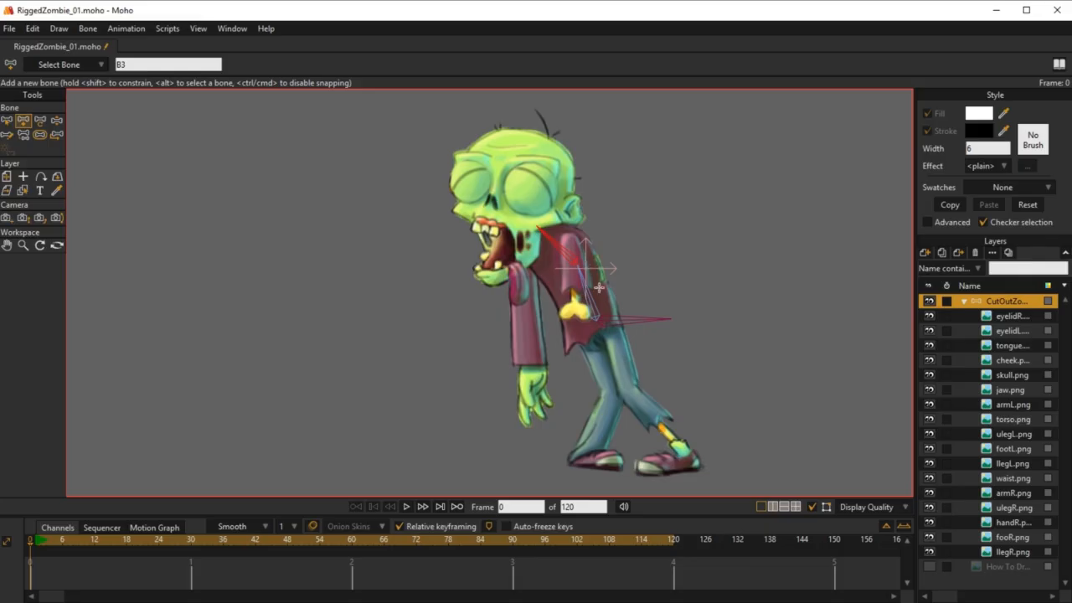
click(40, 135)
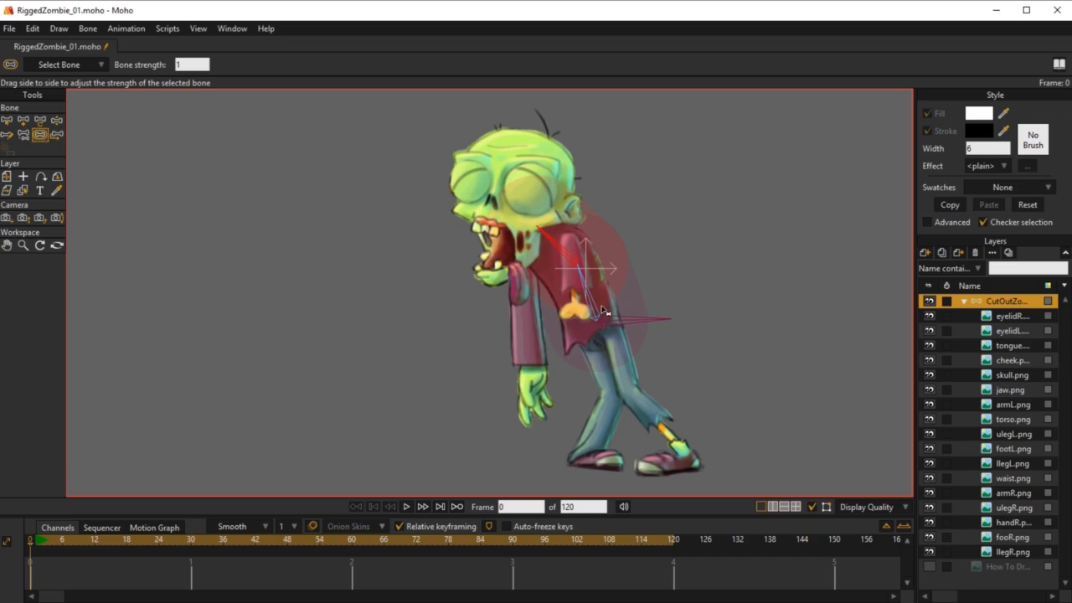
drag(602, 311, 350, 216)
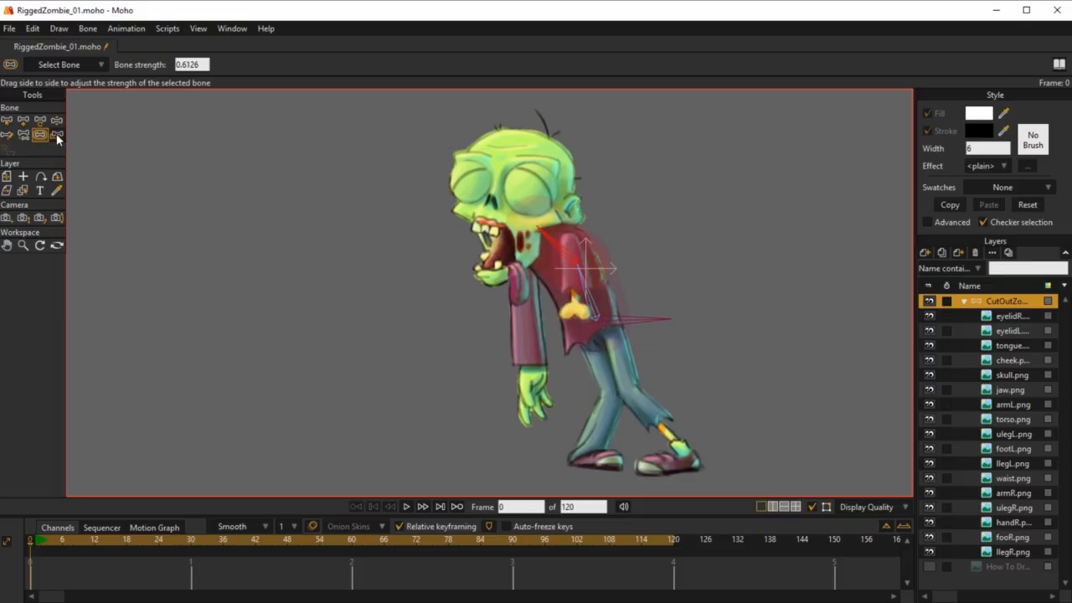
Step: Pose the two spine bones at frame 1 with Manipulate Bones so the zombie's head and upper body lean forward
click(41, 540)
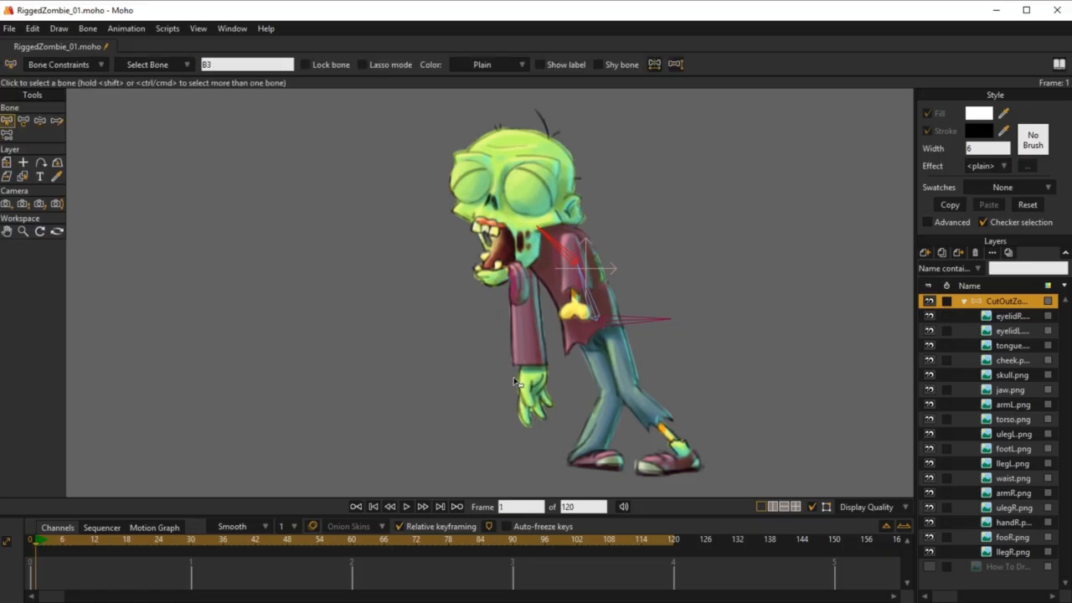
key(z)
drag(562, 245, 538, 216)
drag(589, 280, 543, 267)
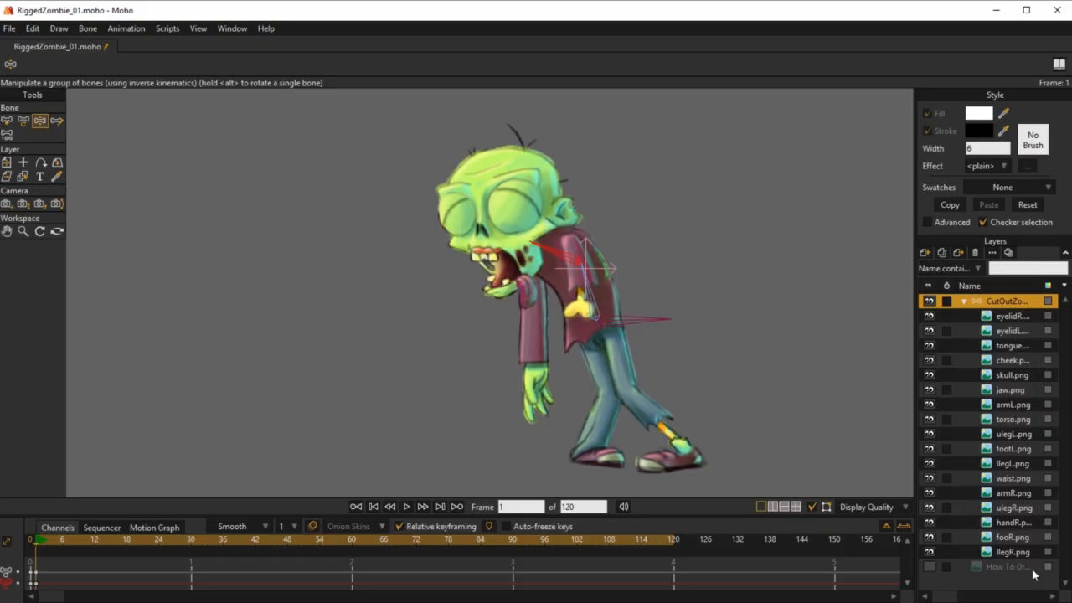
Step: Hide the zombie bone layer, briefly check the How To Draw reference image, and restore both layers' visibility
click(929, 300)
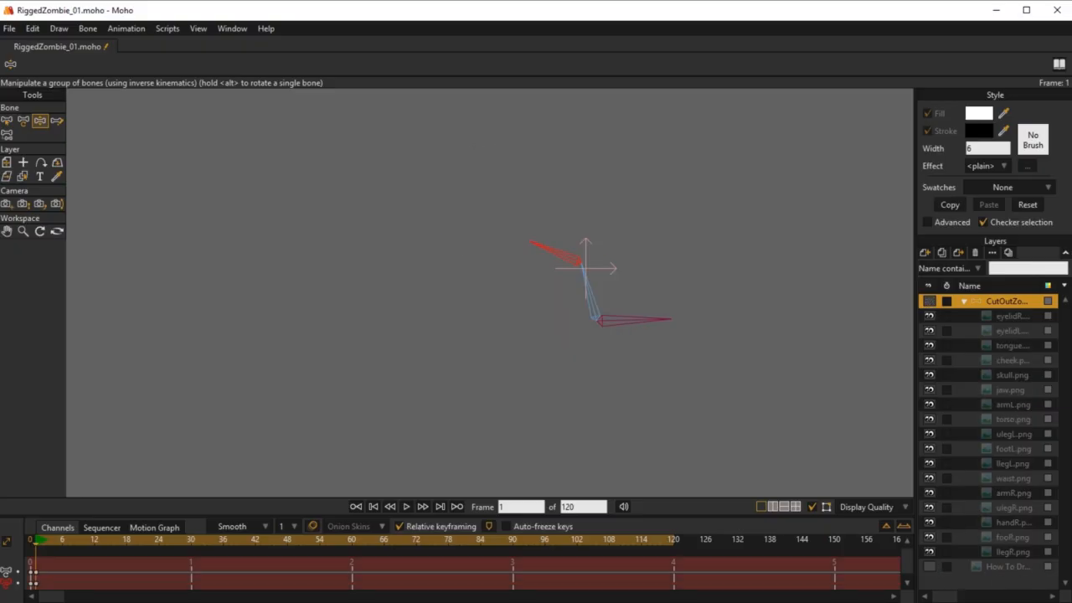
click(930, 568)
click(929, 568)
click(929, 300)
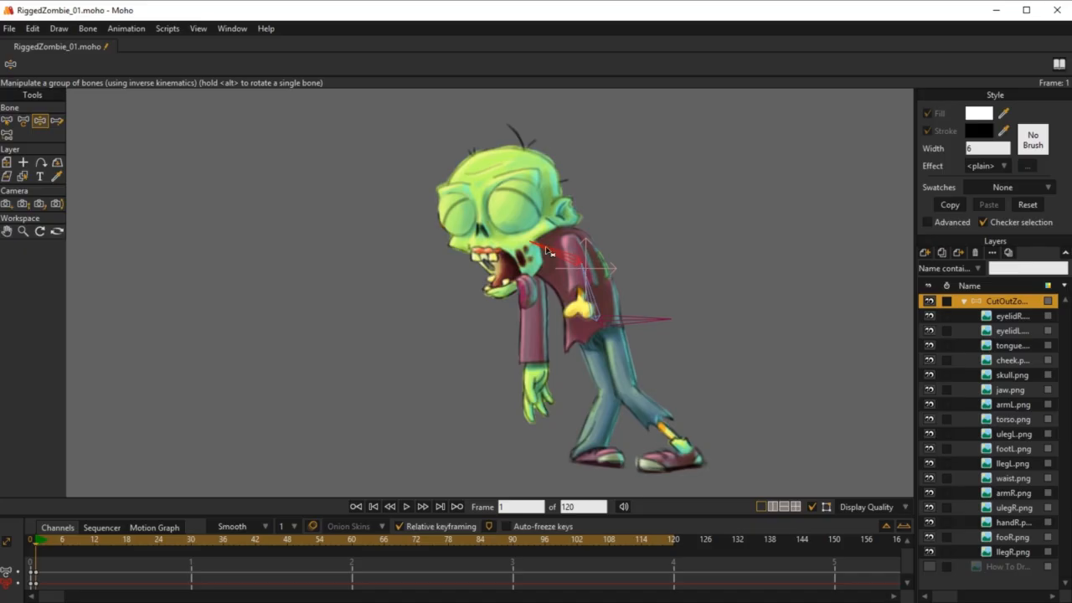
Step: Bend the upper spine bone once more as a test, delete the pose keys at frame 1 and return to frame 0
drag(545, 248, 586, 288)
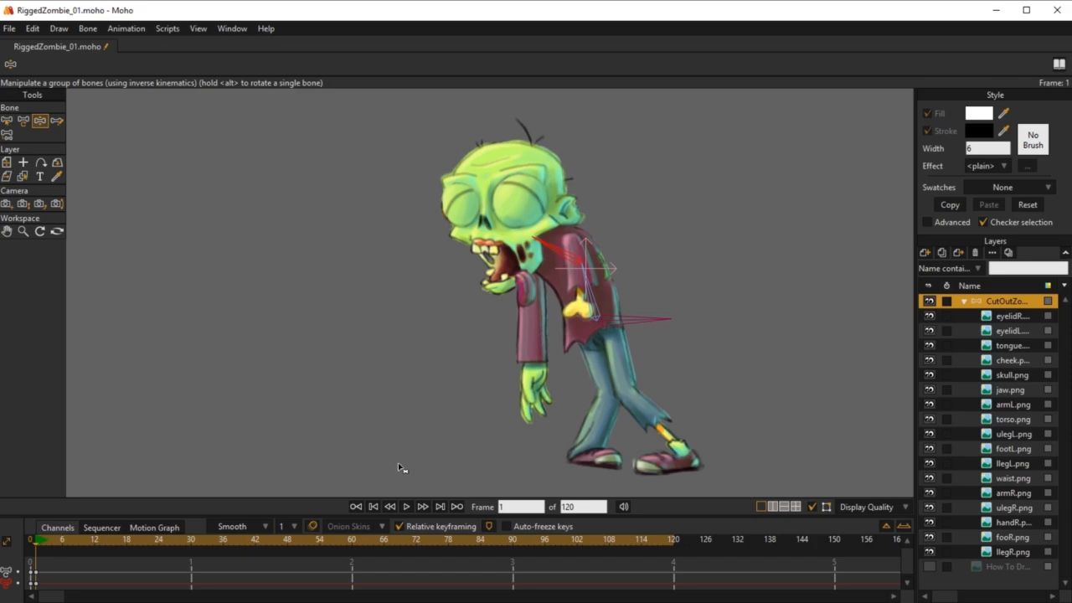
click(37, 573)
key(Delete)
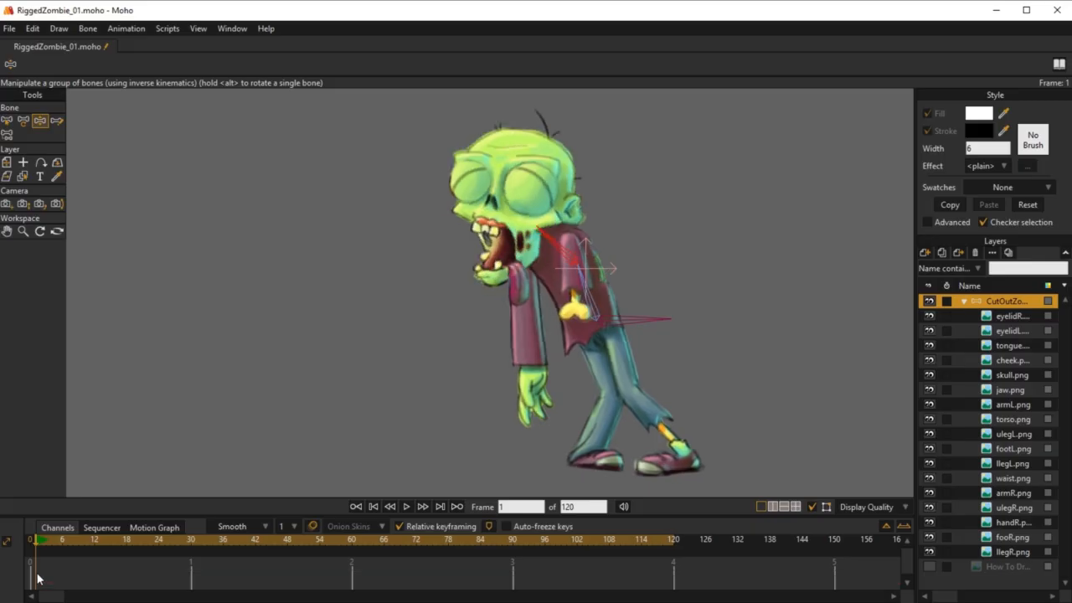
click(31, 543)
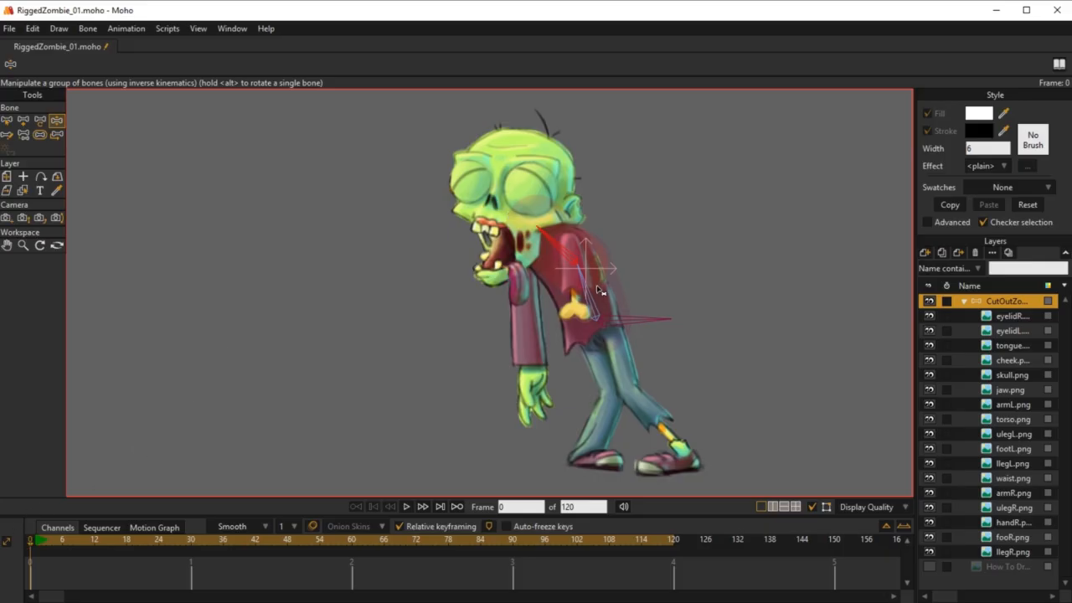
Step: Add a head bone as child of the upper spine bone, running from the neck up past the top of the head
key(b)
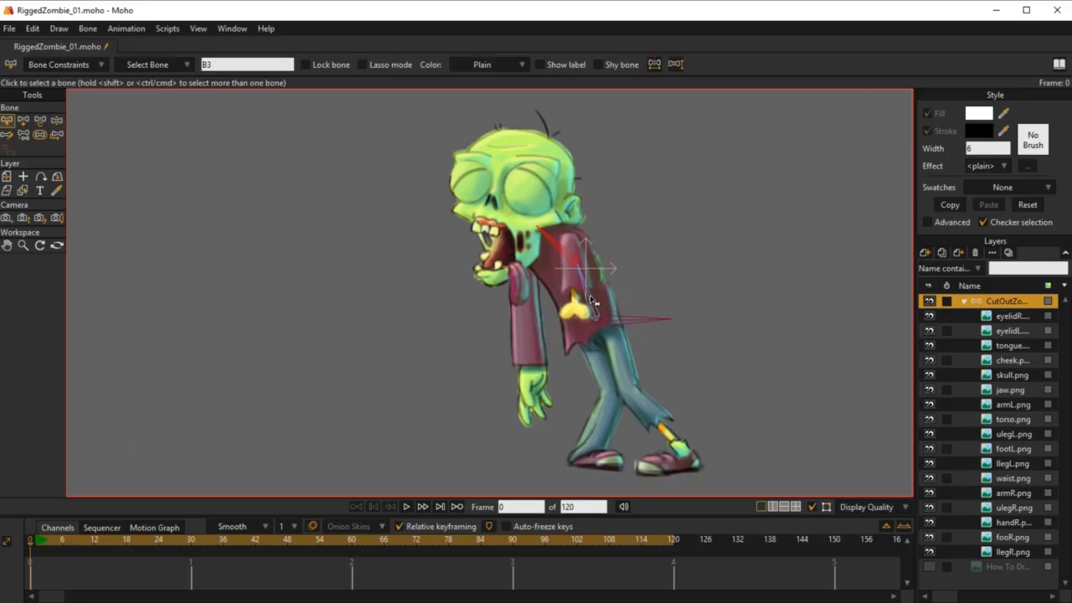
click(561, 250)
click(543, 232)
click(594, 298)
click(553, 248)
key(a)
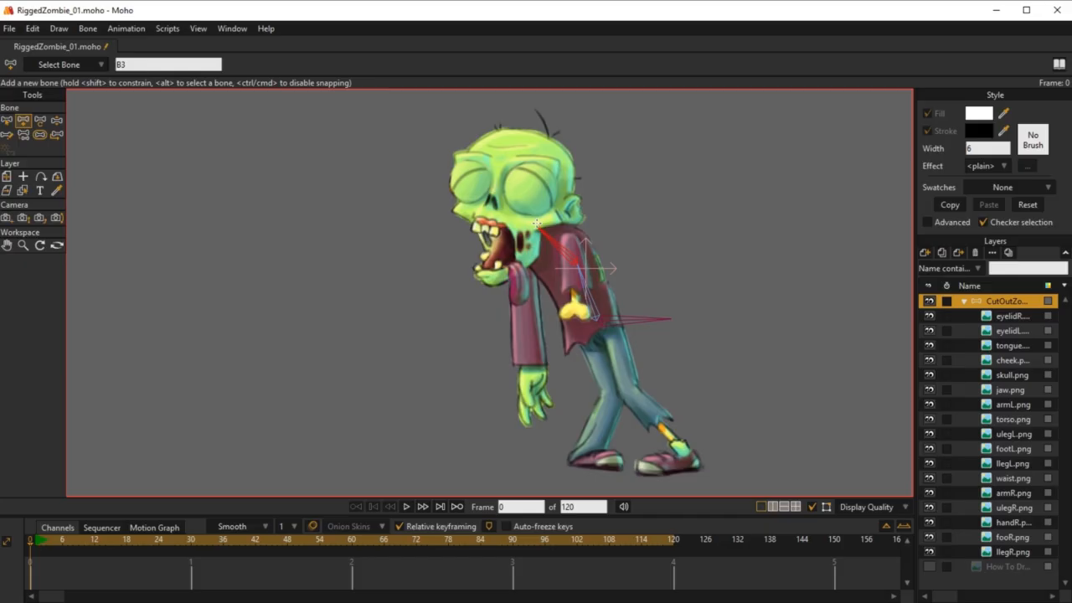
mouse_move(535, 225)
mouse_down()
mouse_move(525, 72)
mouse_move(526, 84)
mouse_up()
Step: Rename the new head bone to HeadBone
key(b)
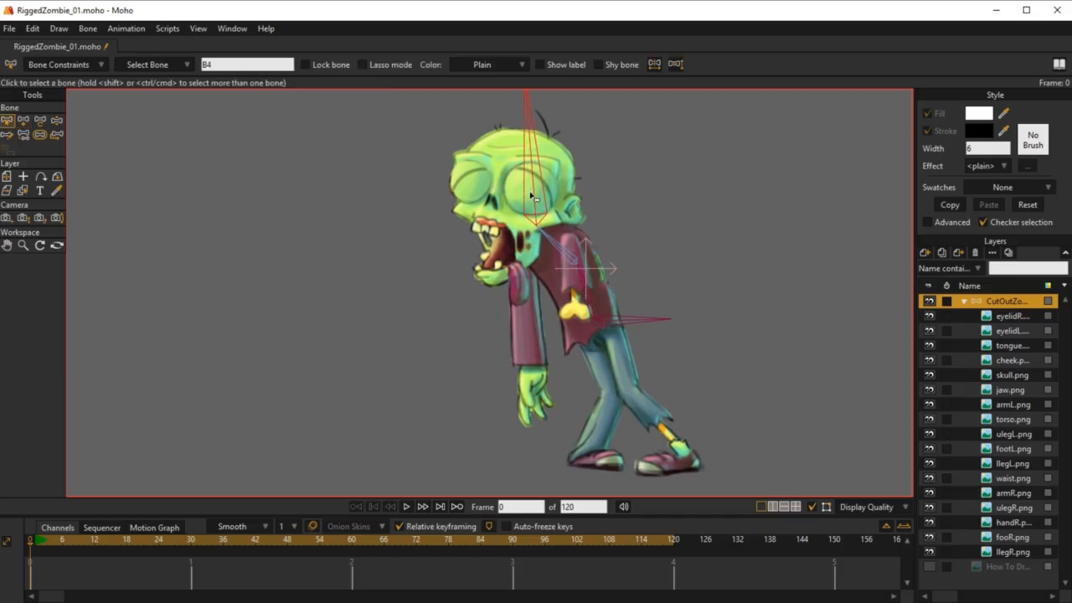
click(223, 66)
text(HeadBone)
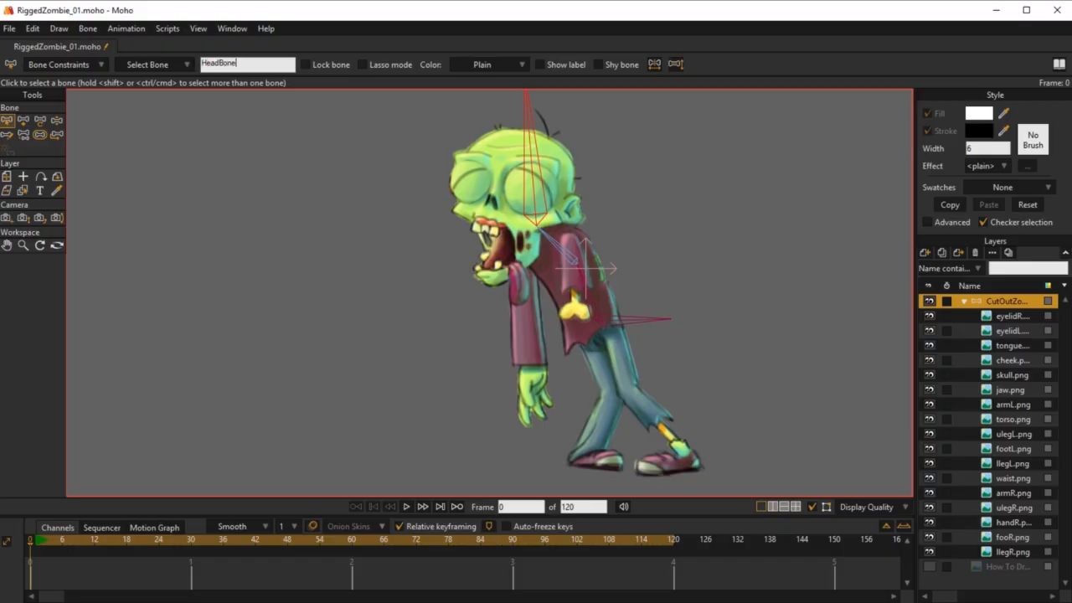
key(Return)
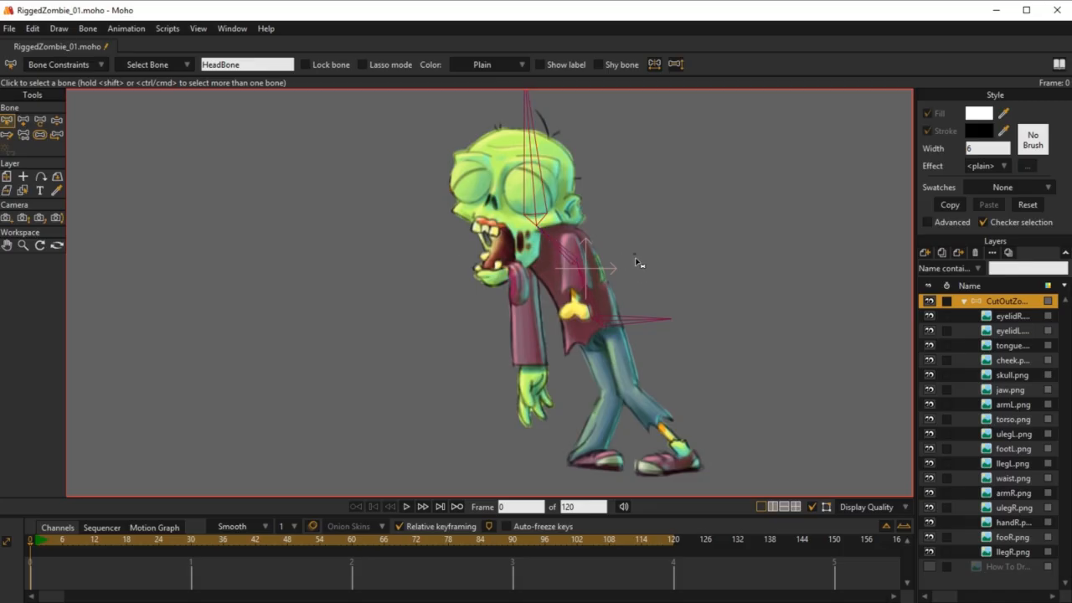
Step: Rotate HeadBone at frame 1 with Manipulate Bones to test how it deforms the zombie's head
click(647, 262)
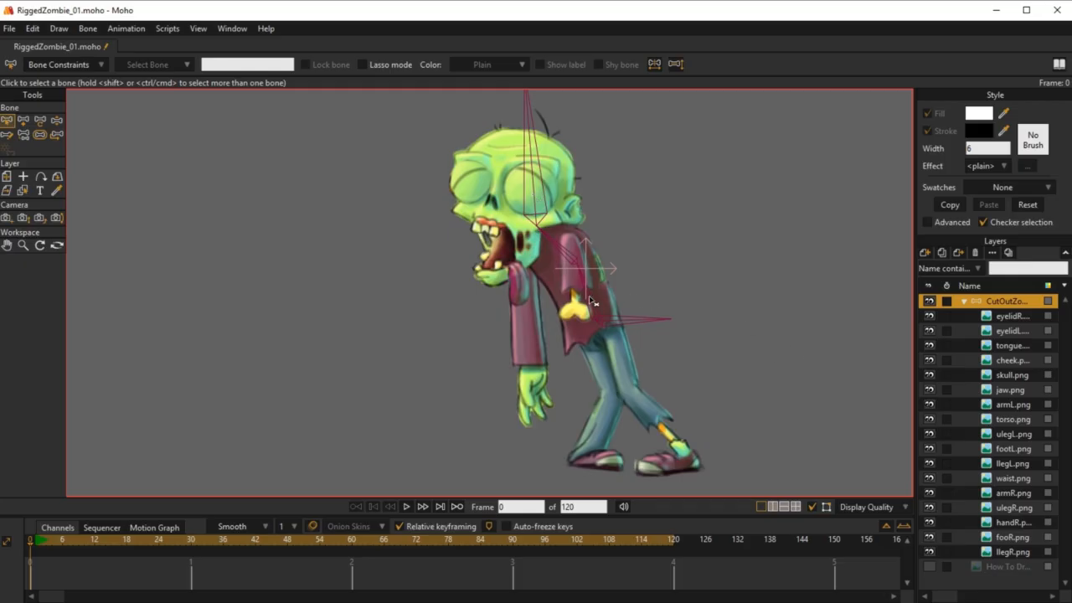
click(578, 266)
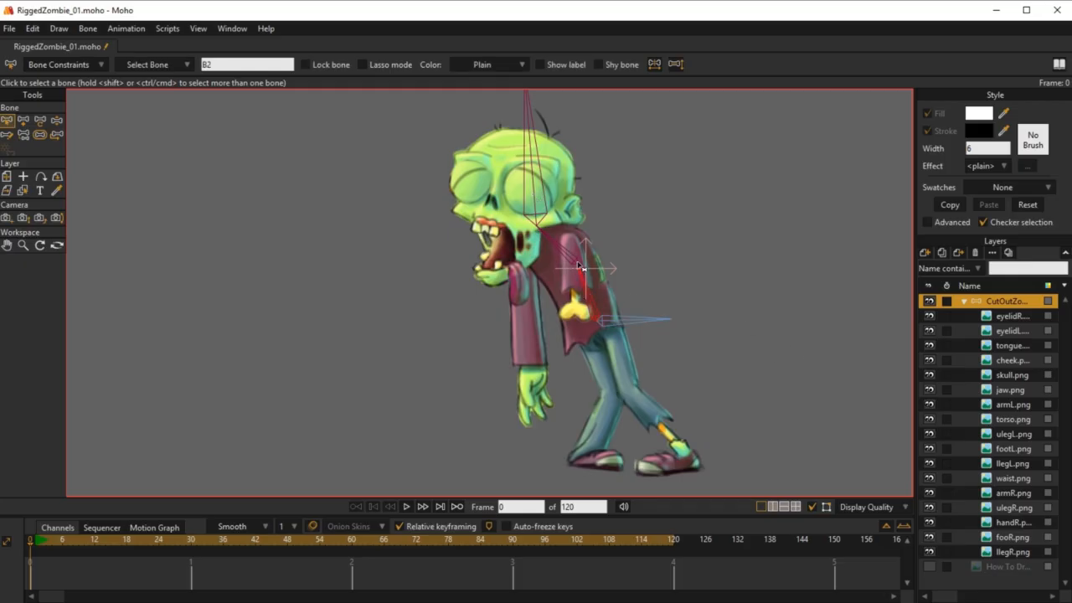
click(530, 134)
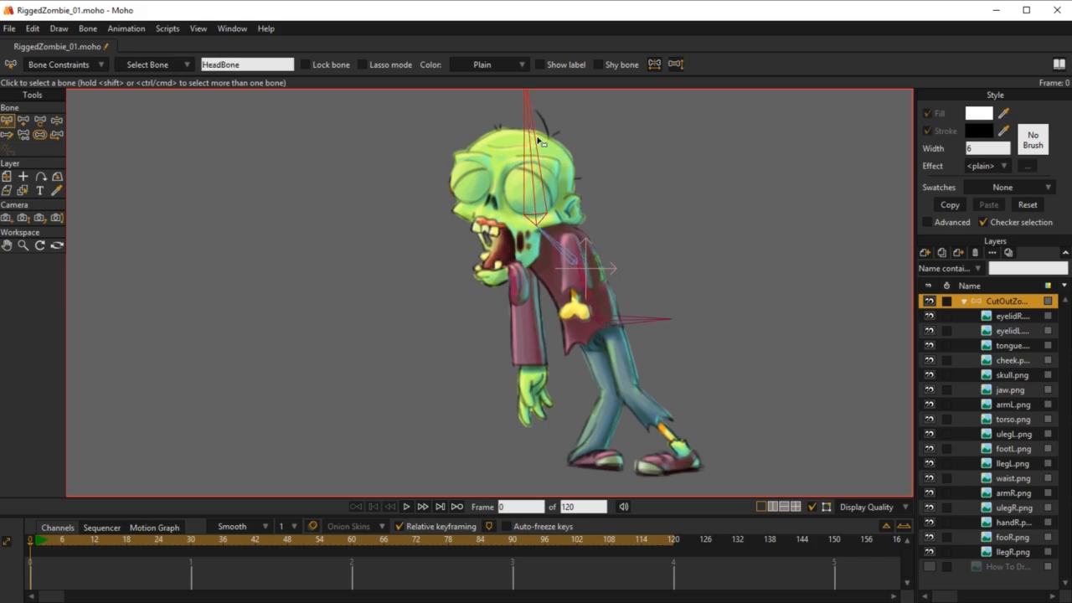
click(39, 541)
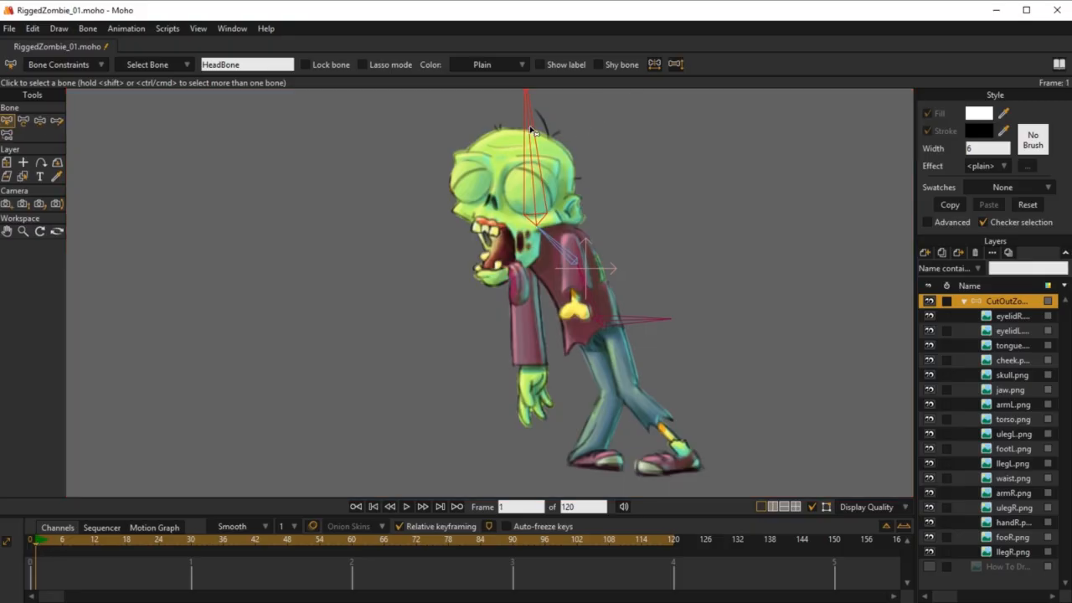
key(z)
mouse_move(532, 128)
mouse_down()
mouse_move(593, 139)
mouse_move(612, 162)
mouse_move(469, 125)
mouse_move(523, 101)
mouse_move(557, 148)
mouse_up()
Step: Reduce HeadBone's bone strength to 0 at frame 0
click(31, 539)
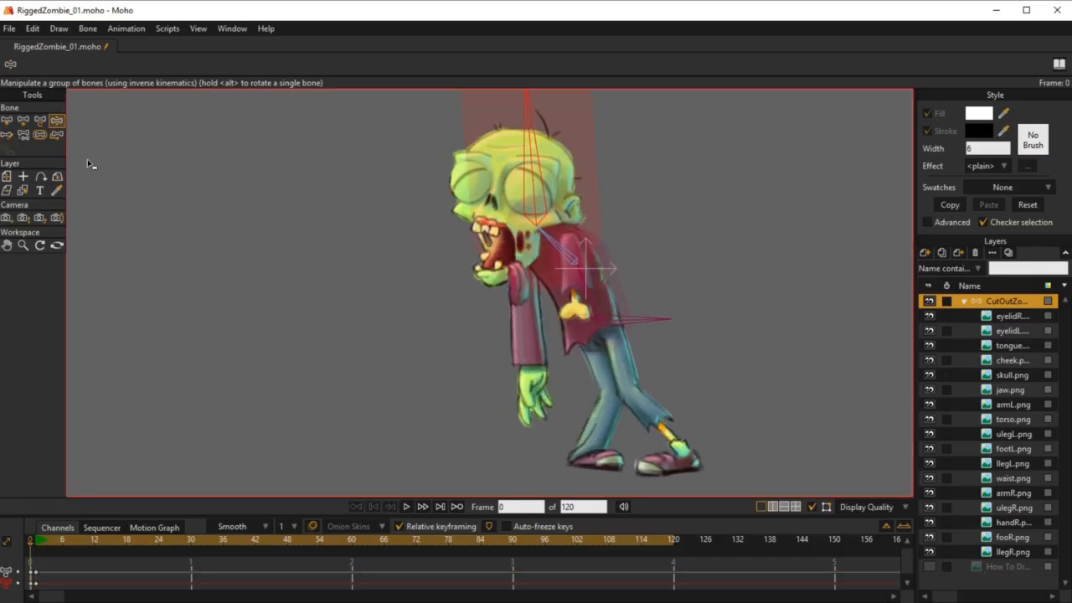
click(40, 136)
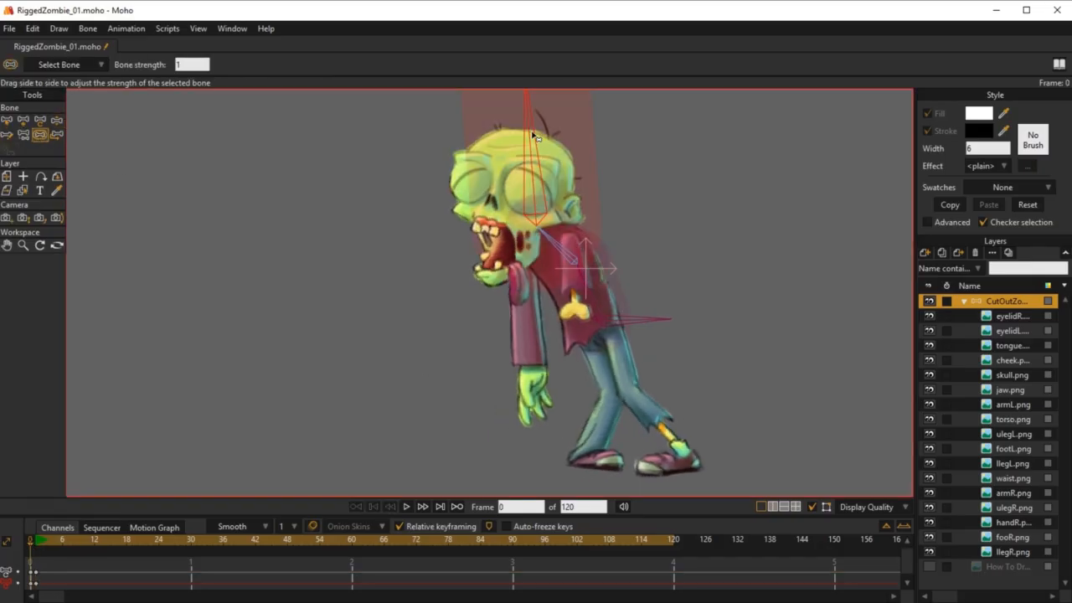
drag(533, 135, 529, 143)
drag(532, 140, 299, 191)
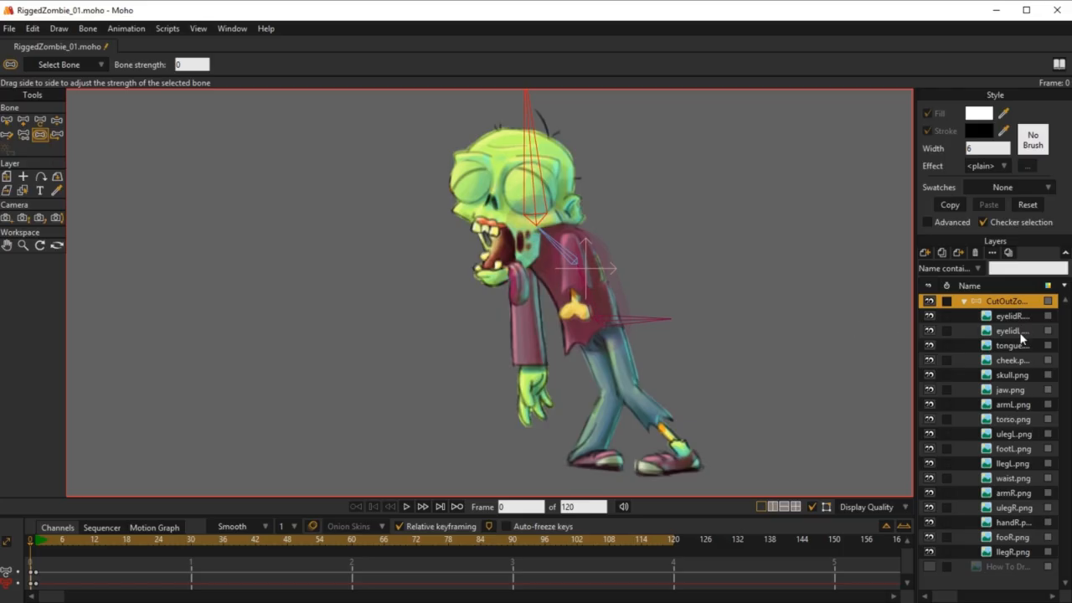
Step: Bind the skull.png layer to HeadBone with the Bind Layer tool
click(1014, 378)
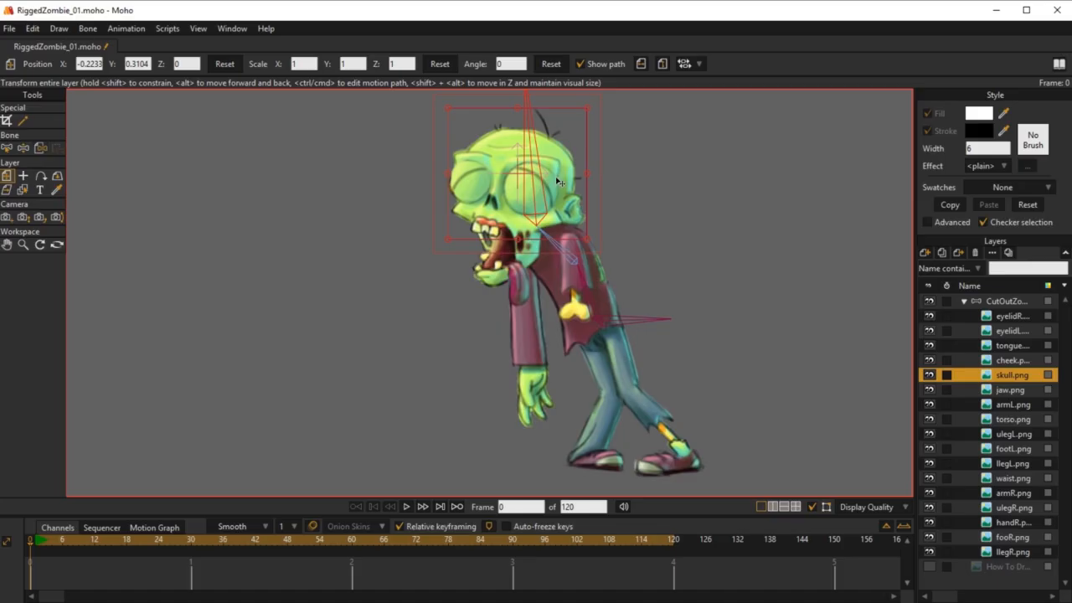
key(b)
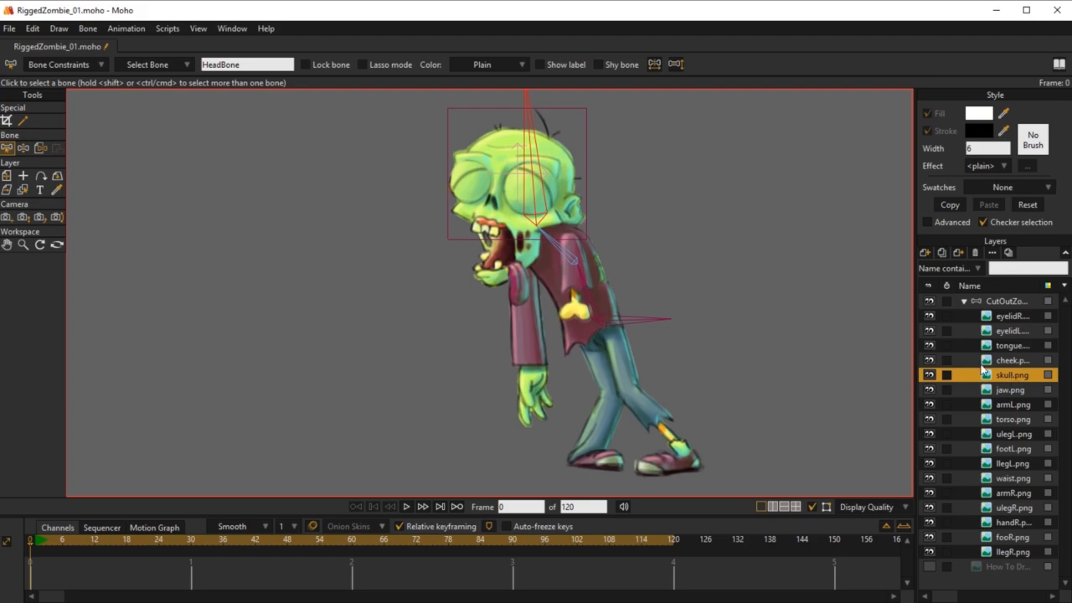
click(38, 148)
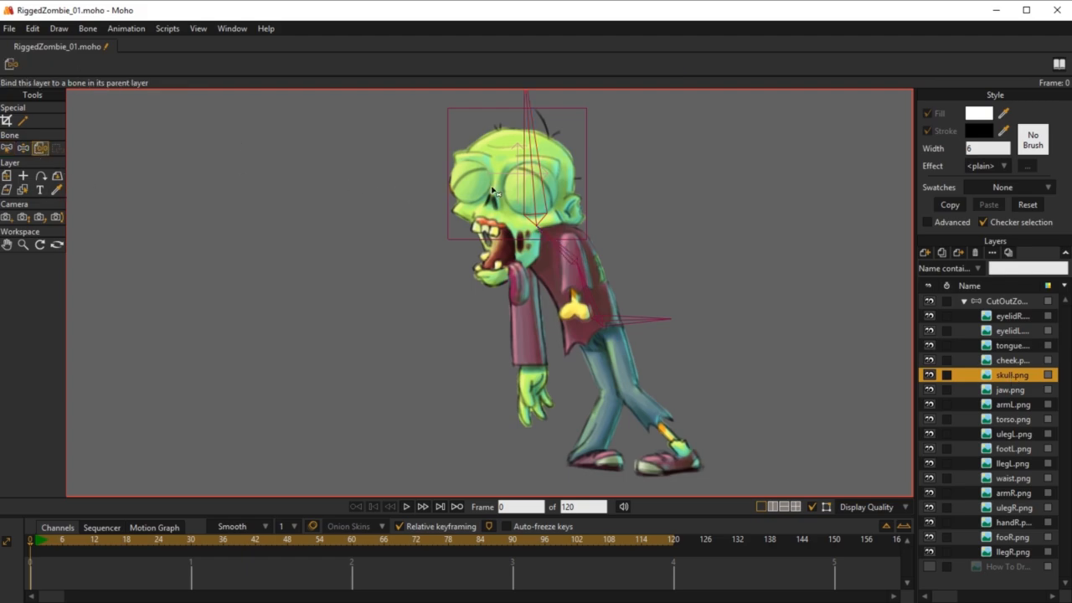
click(534, 177)
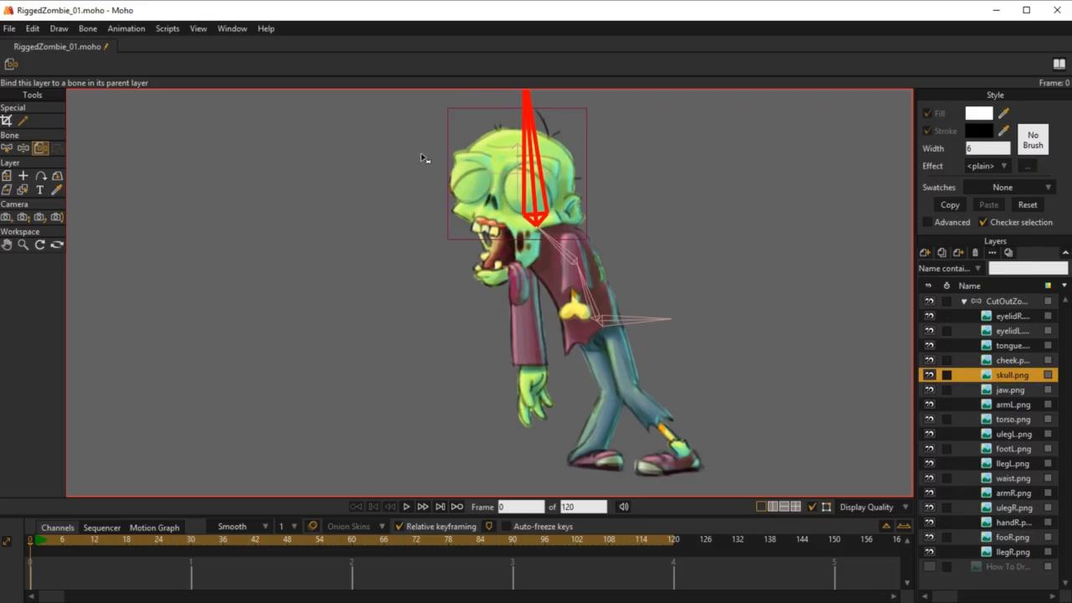
Step: Toggle the skull.png layer's visibility to check which part of the head it contains, leaving it visible
click(929, 375)
click(930, 375)
click(929, 375)
click(929, 375)
click(930, 375)
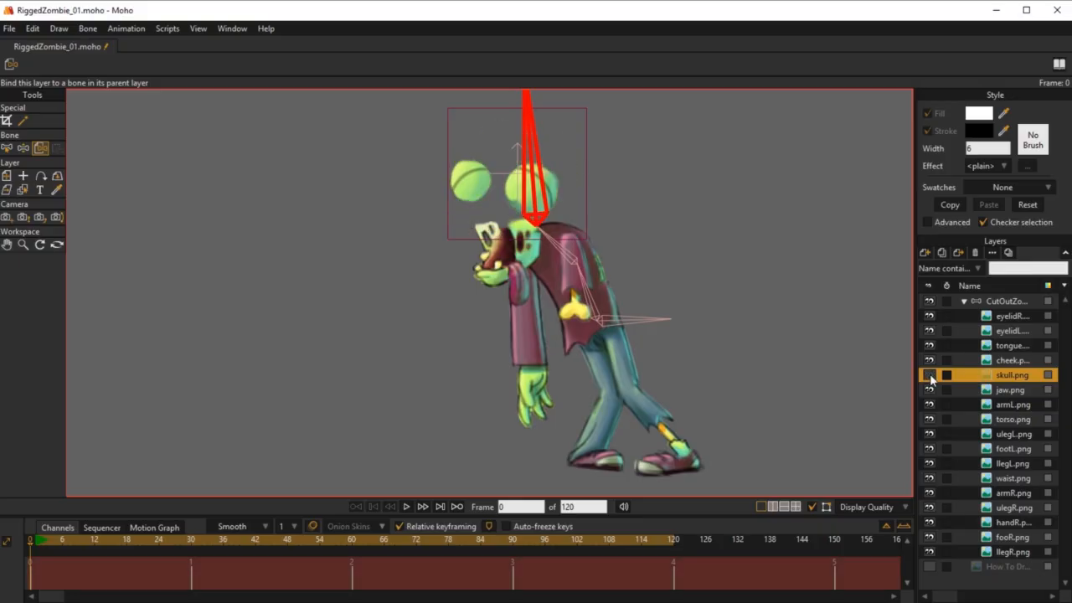
click(929, 375)
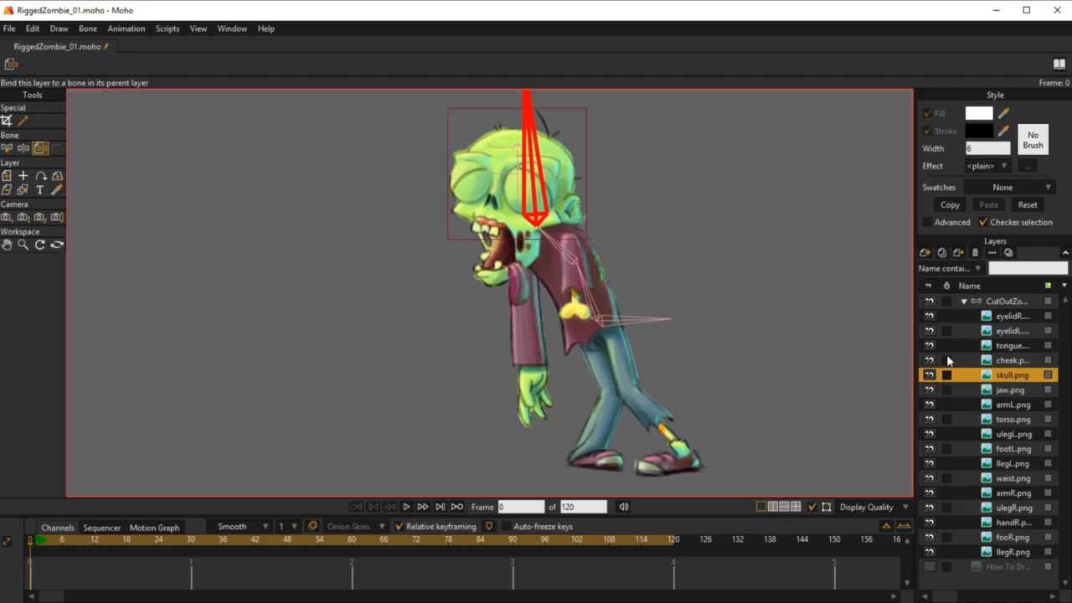
Step: Select the zombie bone layer and delete its pose keys at frame 1
click(1008, 302)
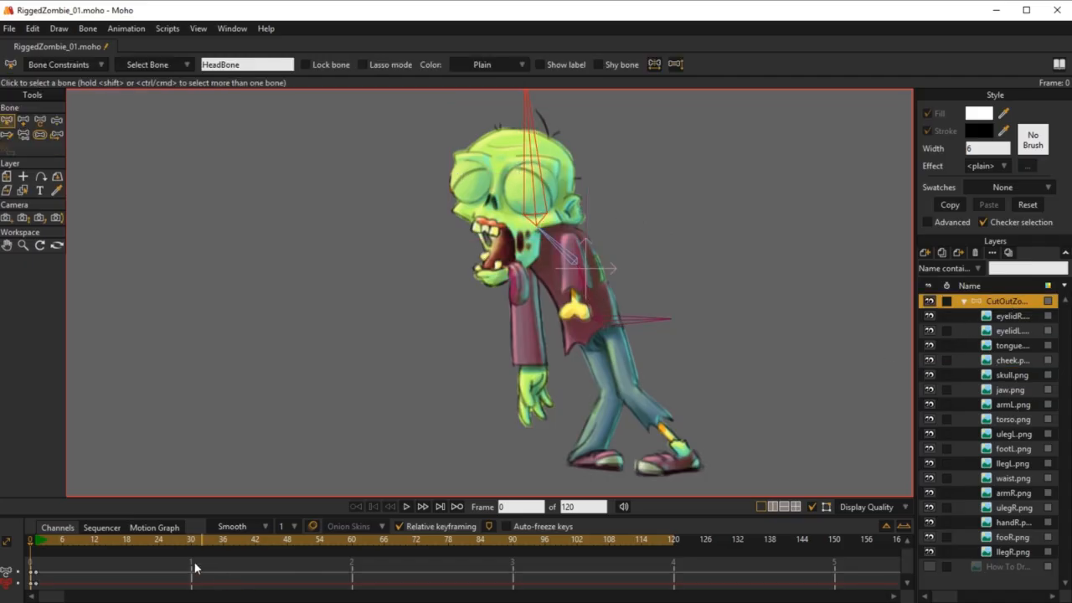
click(37, 540)
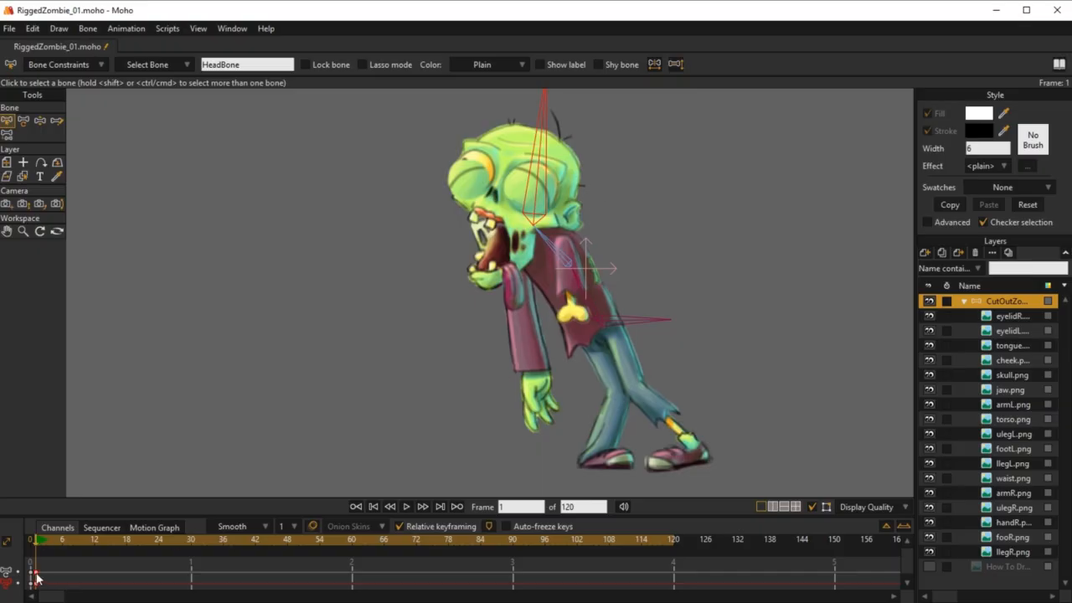
key(Delete)
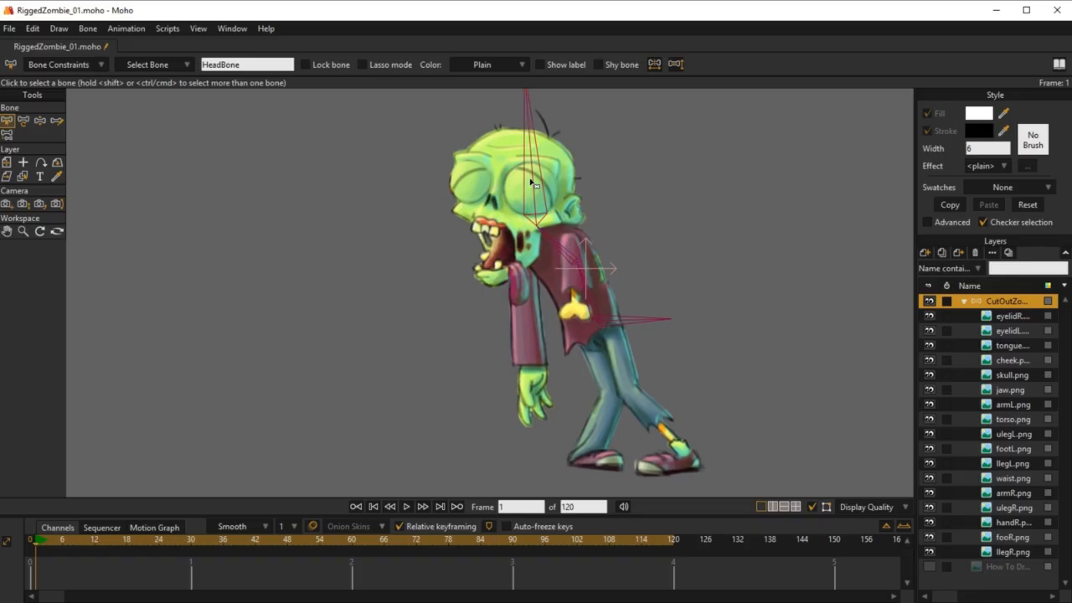
Step: Rotate HeadBone at frame 1 to test the bound skull, delete the test pose and return to frame 0
key(z)
drag(542, 164, 634, 137)
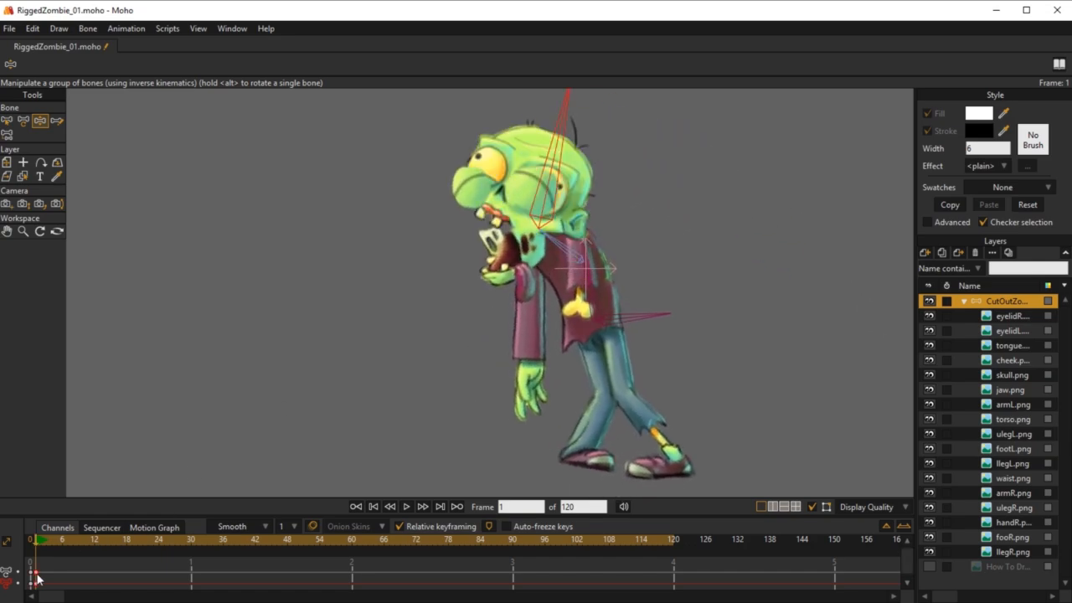
key(Delete)
click(31, 541)
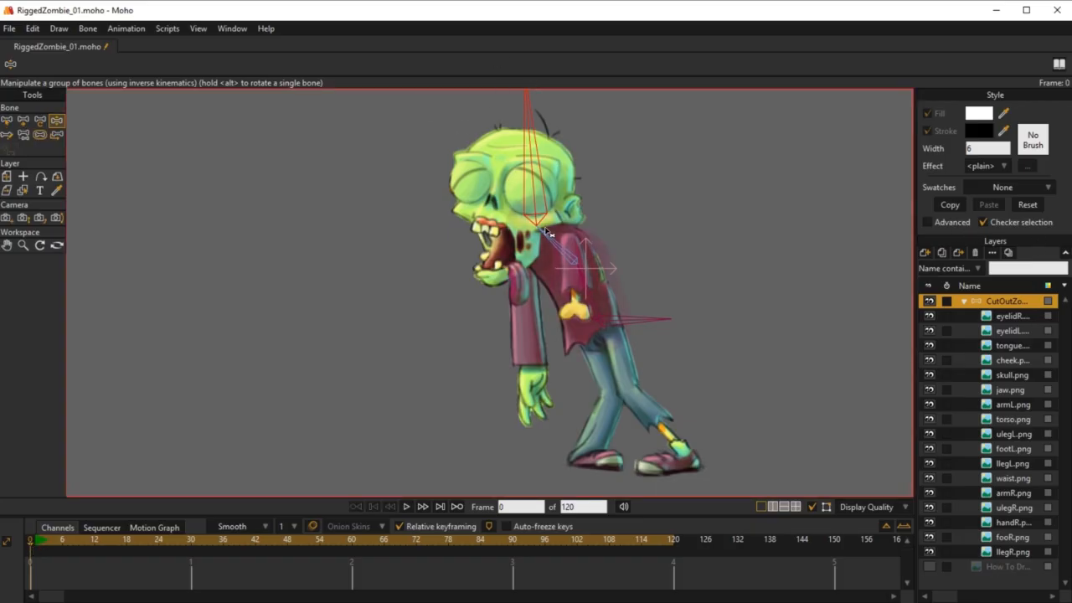
Step: Hide the skull.png layer and add a jaw bone as child of HeadBone, from the jaw hinge down past the chin
key(b)
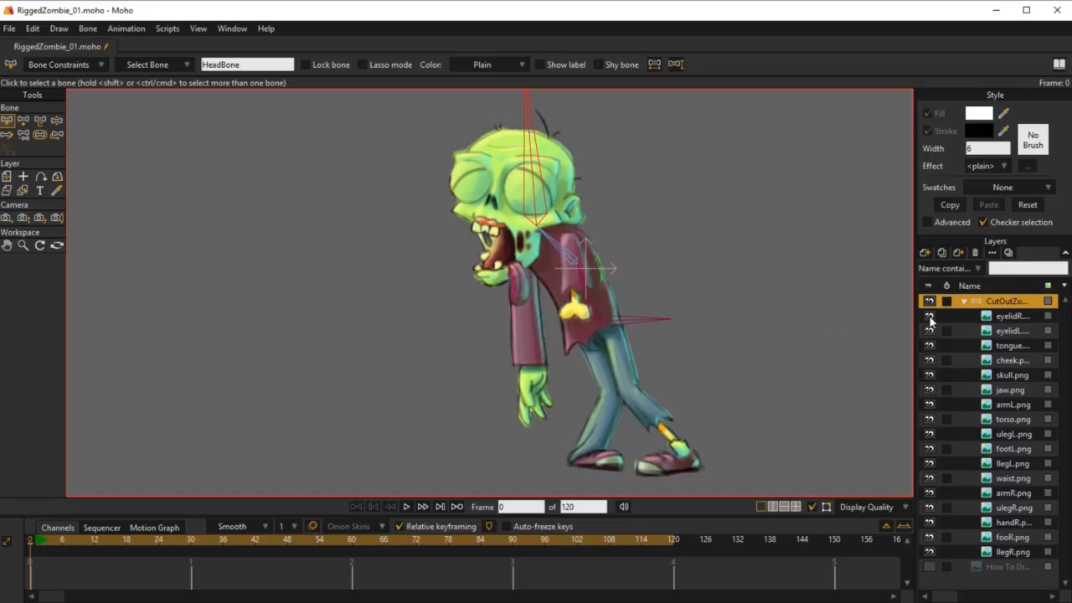
click(929, 375)
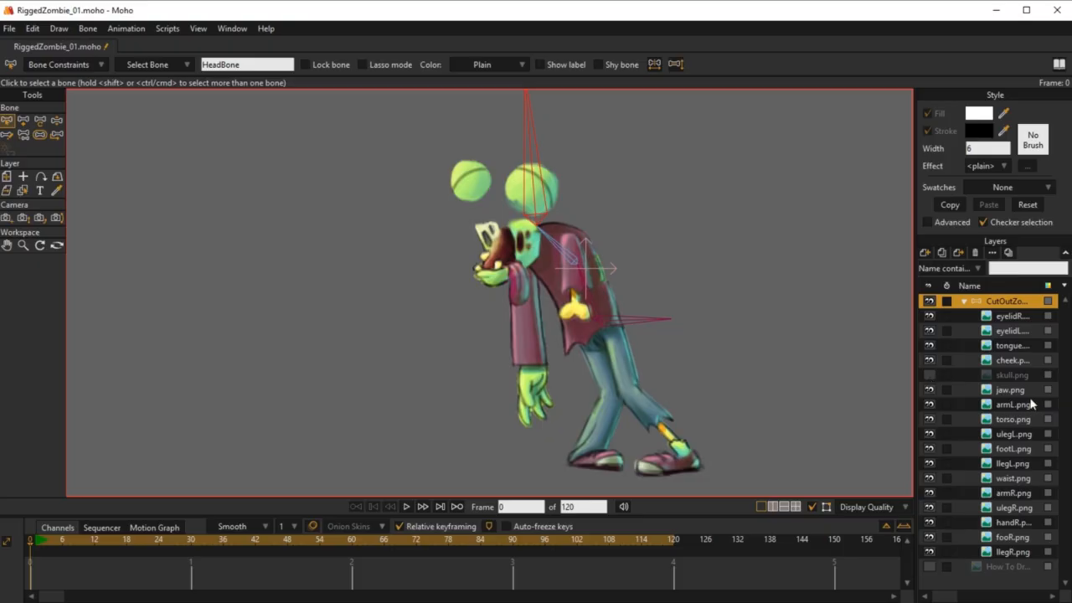
click(1008, 390)
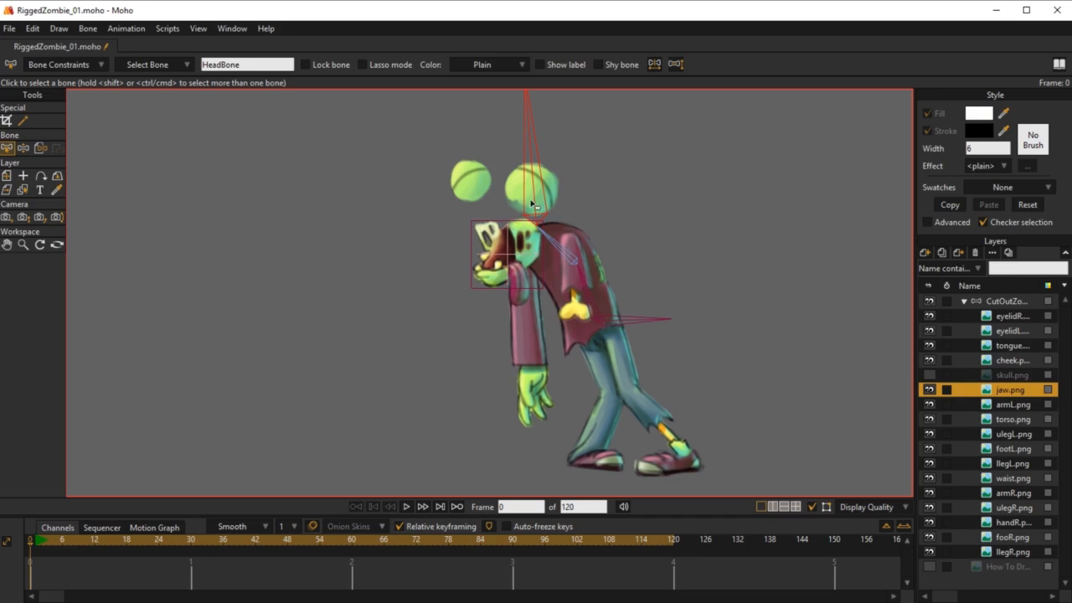
click(1005, 303)
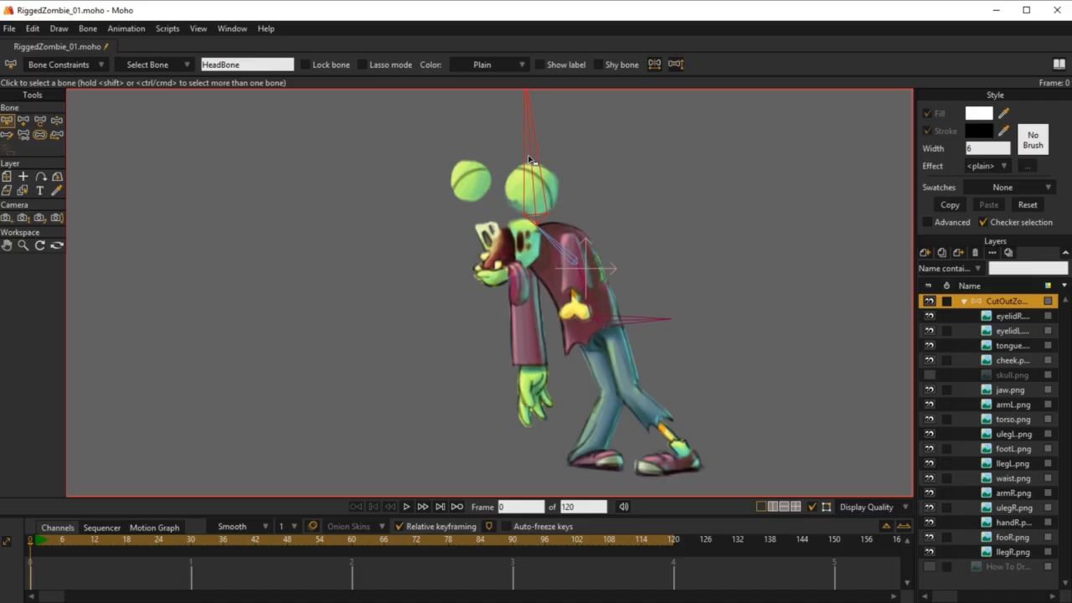
key(a)
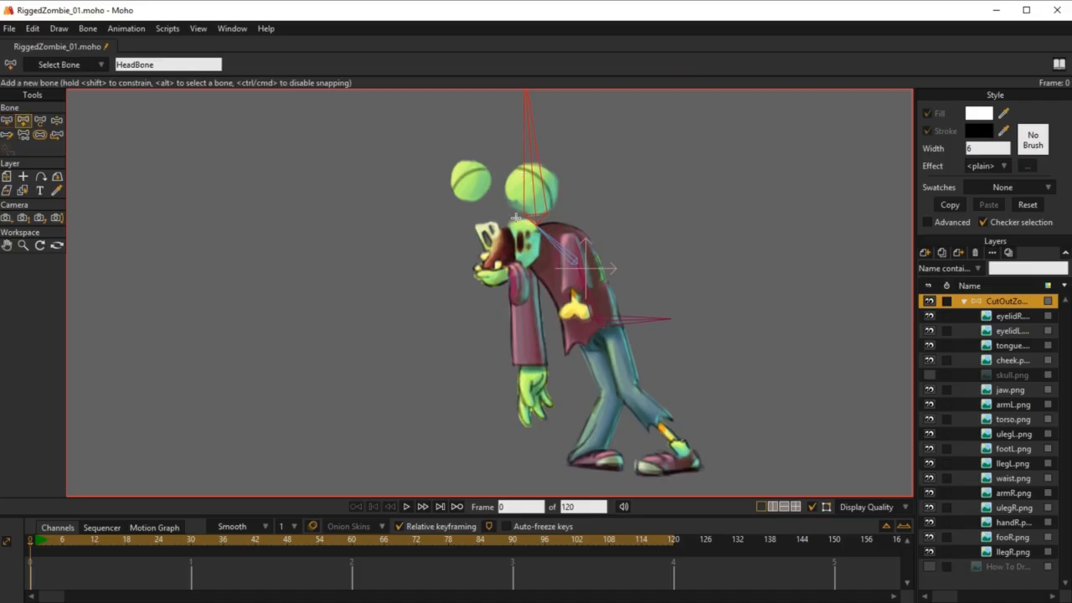
drag(520, 216, 489, 285)
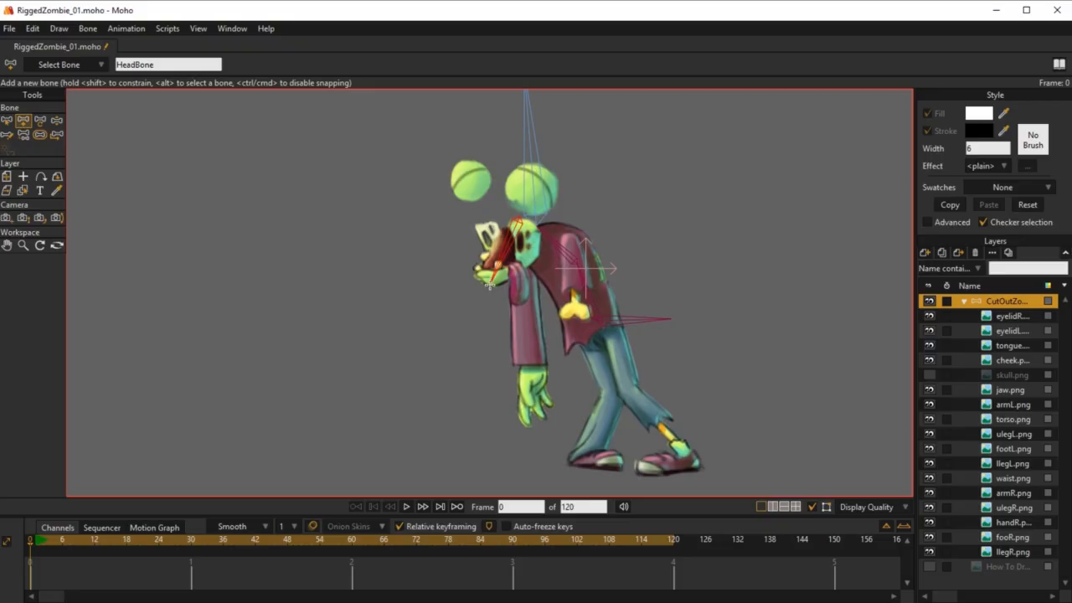
drag(490, 286, 478, 306)
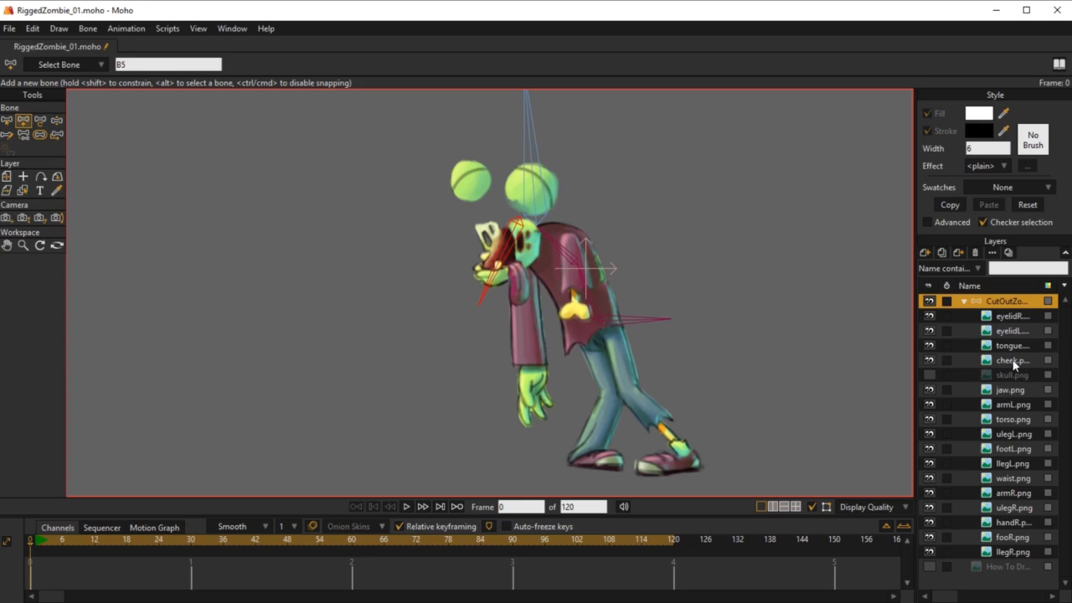
Step: Bind the jaw.png layer to the new jaw bone running from the jaw hinge past the chin
click(1012, 391)
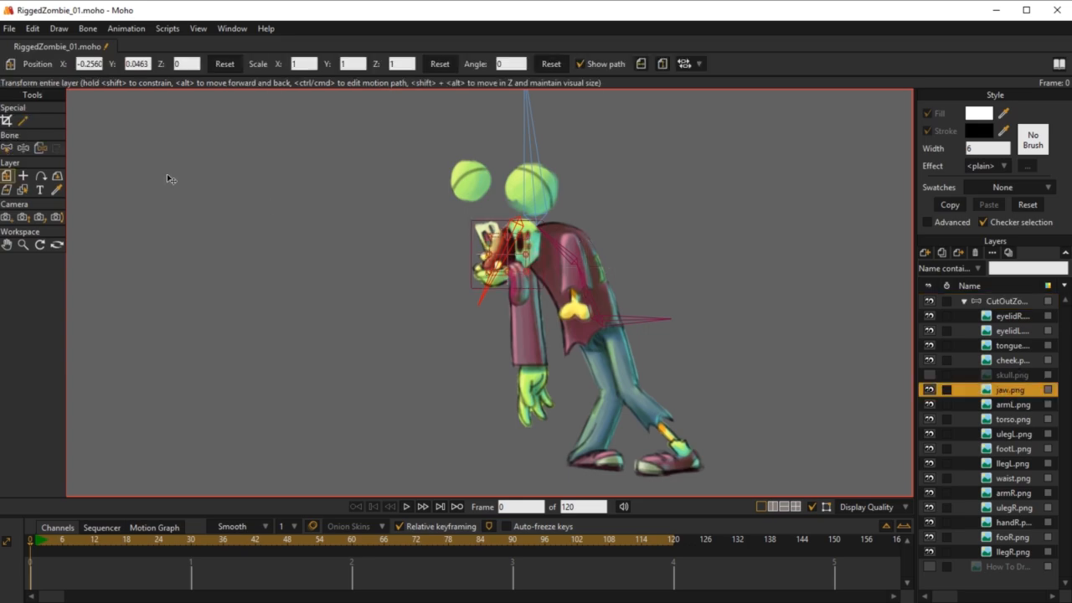
click(39, 150)
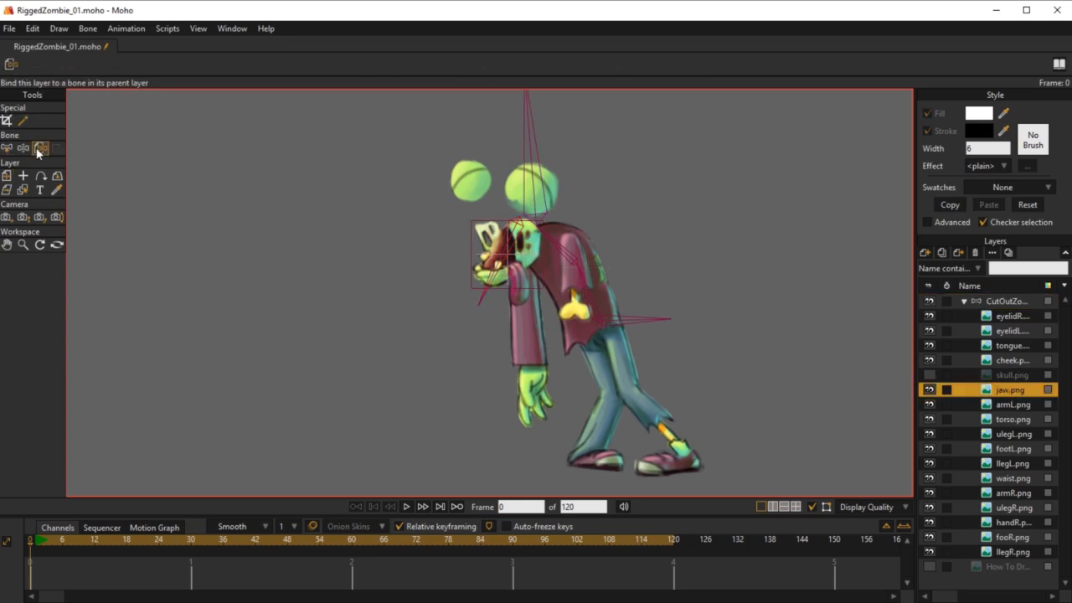
click(500, 270)
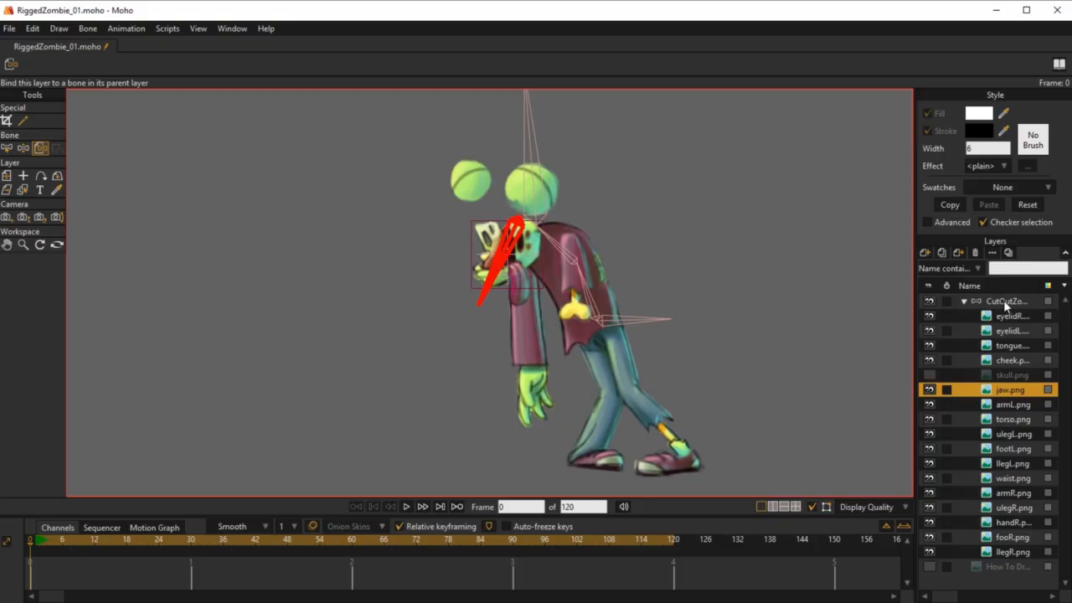
Step: Rename the jaw bone in the zombie bone layer as JawBone and make the skull.png layer visible again
click(1005, 302)
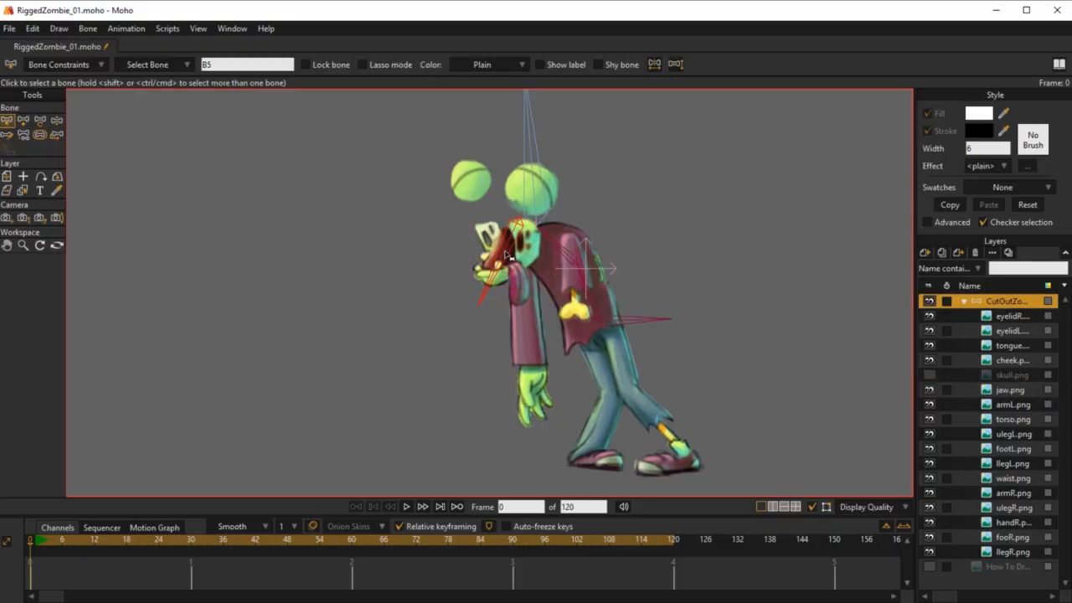
double_click(218, 64)
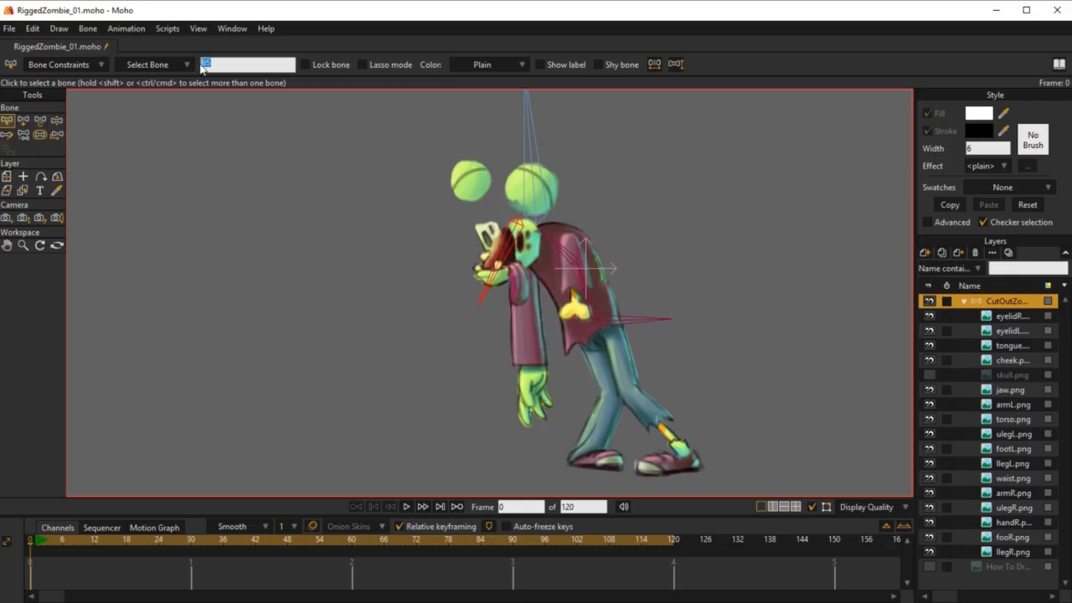
text(JawBone)
key(Return)
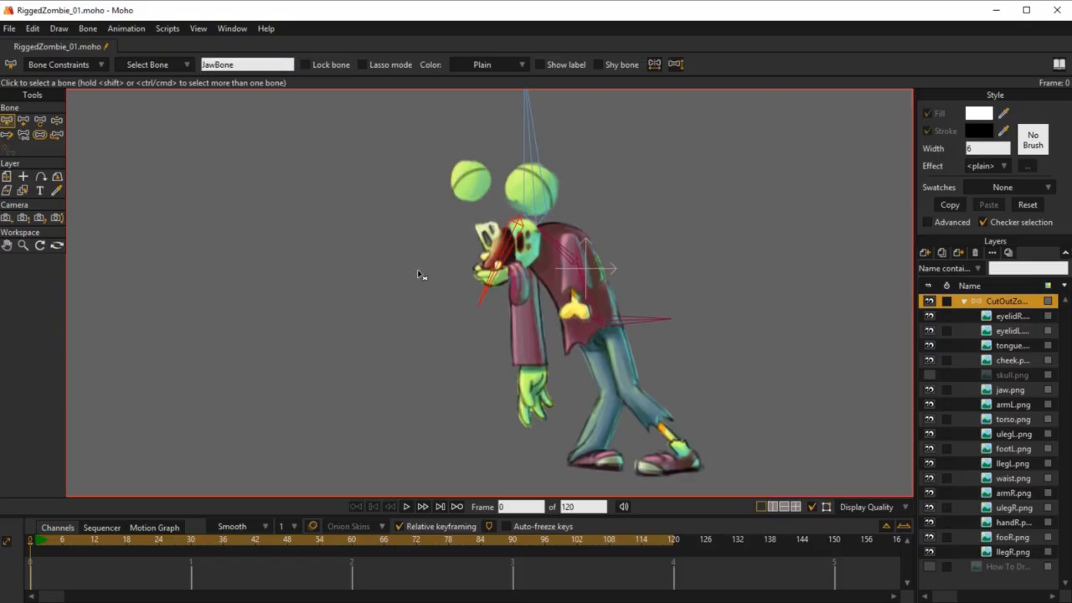
click(1007, 359)
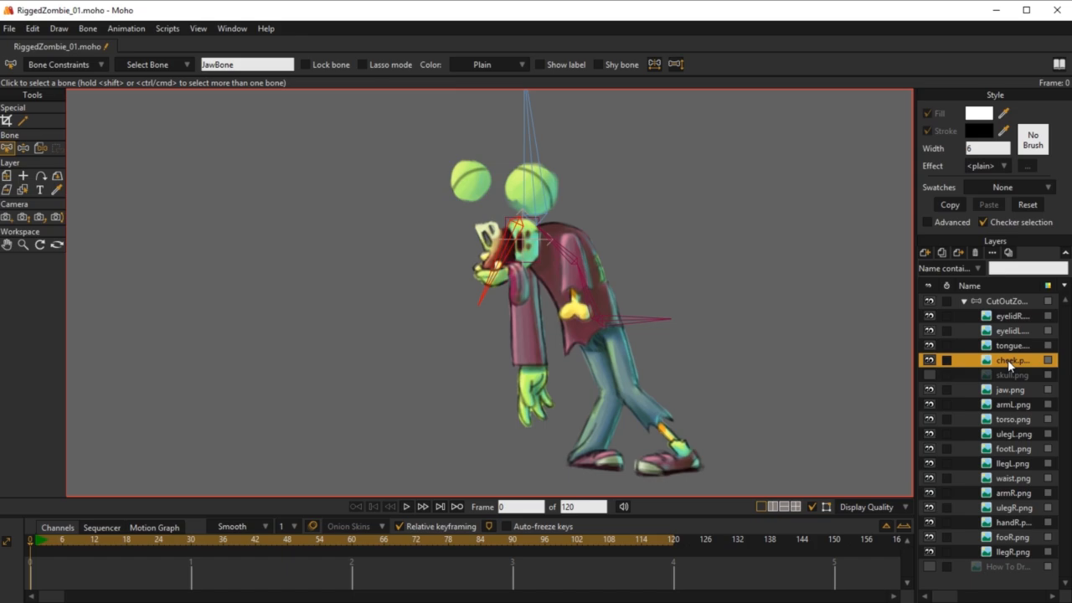
click(928, 377)
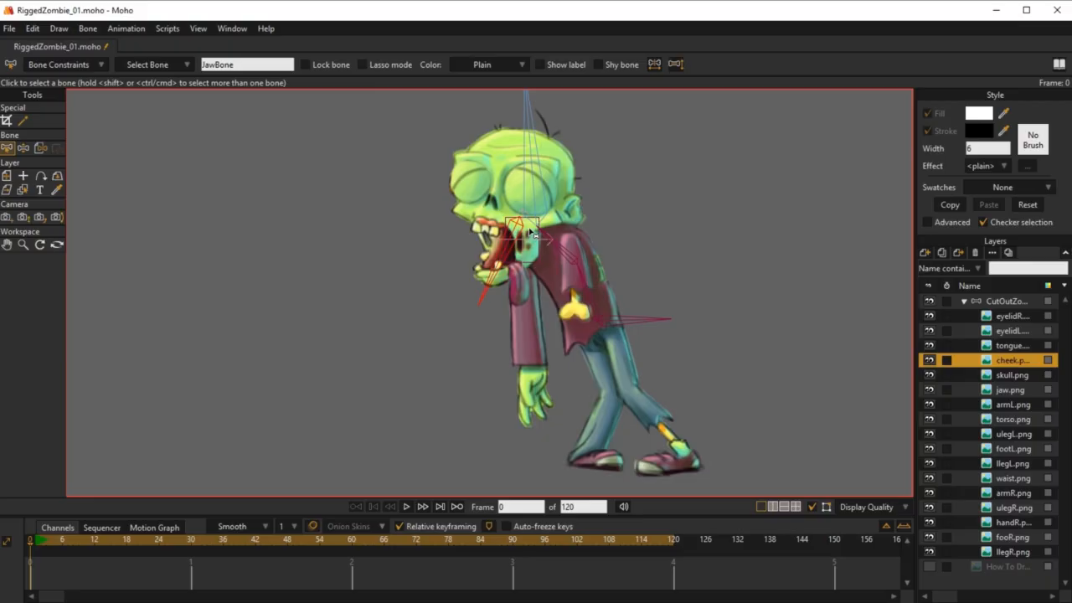
Step: Toggle the visibility of the eyelidR and eyelidL layers repeatedly to compare open and closed eyes, leaving only eyelidR hidden
click(1005, 315)
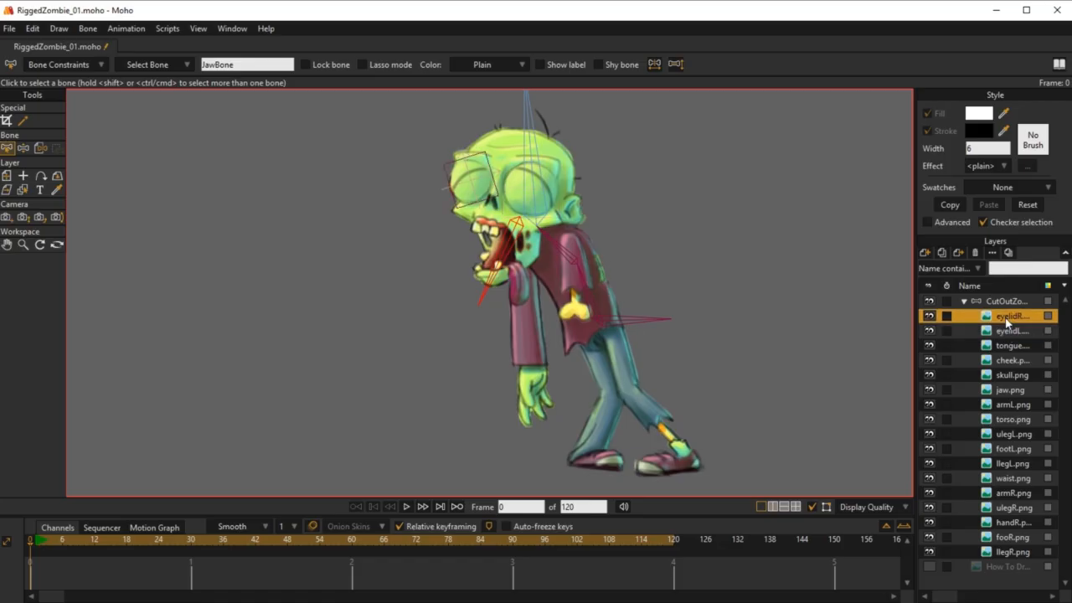
click(931, 318)
click(932, 319)
click(931, 318)
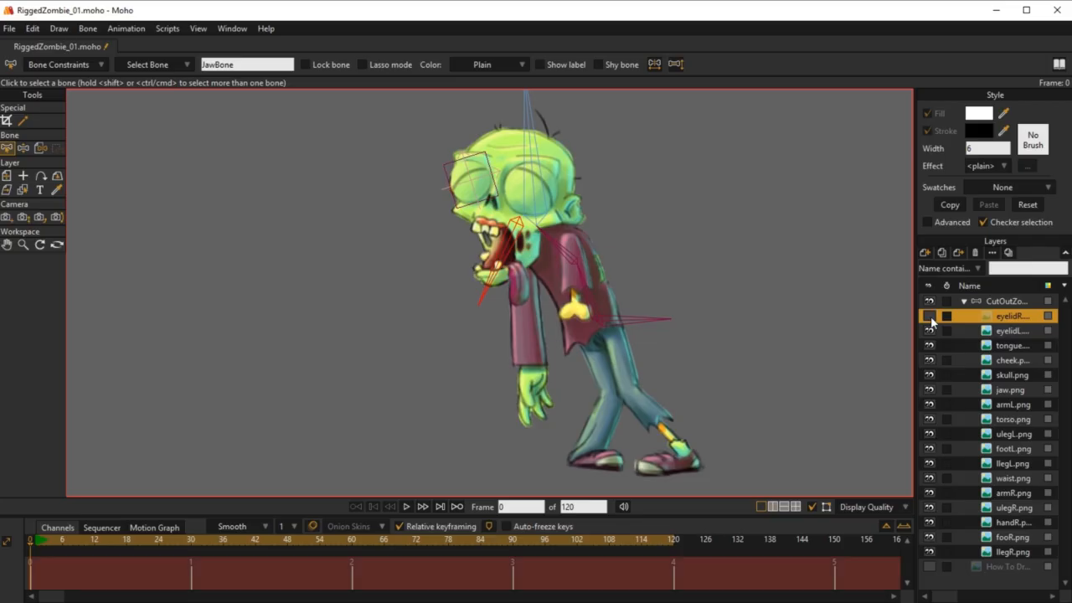
click(931, 318)
click(930, 330)
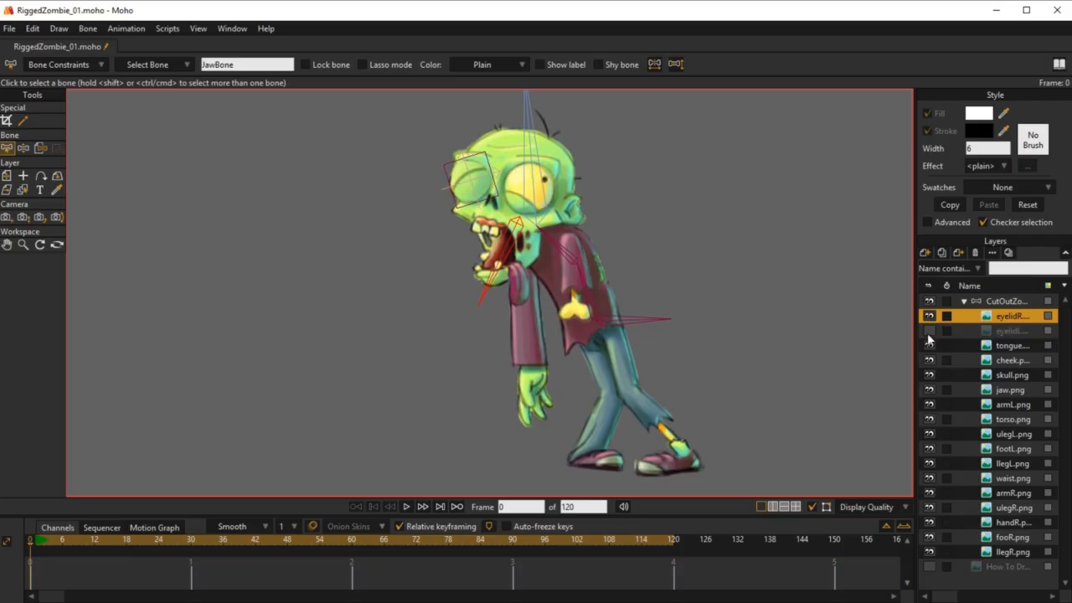
click(929, 330)
click(929, 329)
click(930, 330)
click(928, 319)
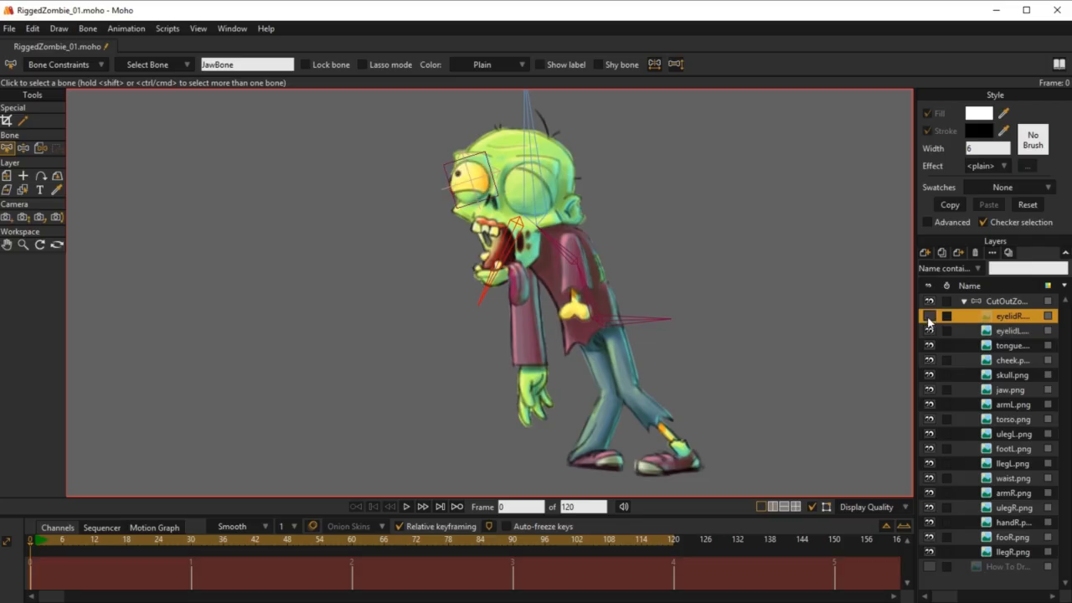
click(929, 319)
click(928, 319)
click(929, 319)
click(928, 319)
click(929, 319)
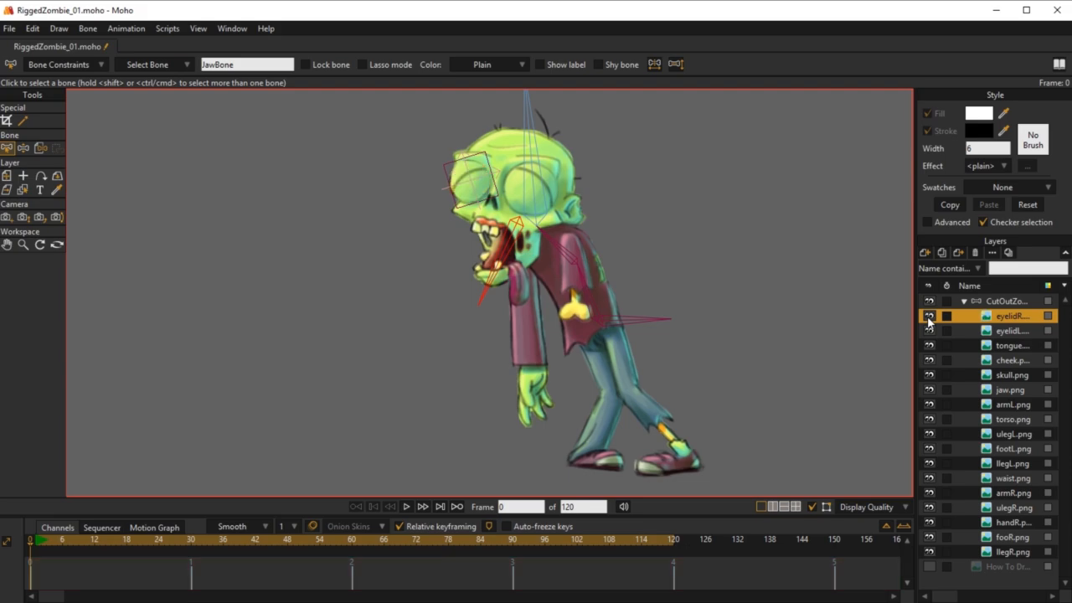
click(928, 319)
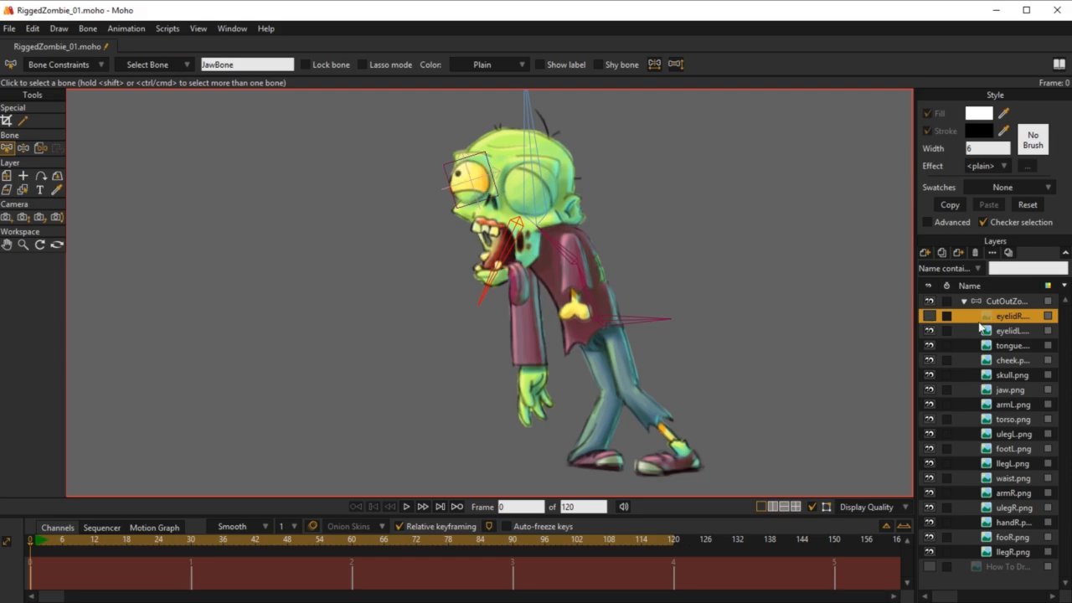
click(929, 319)
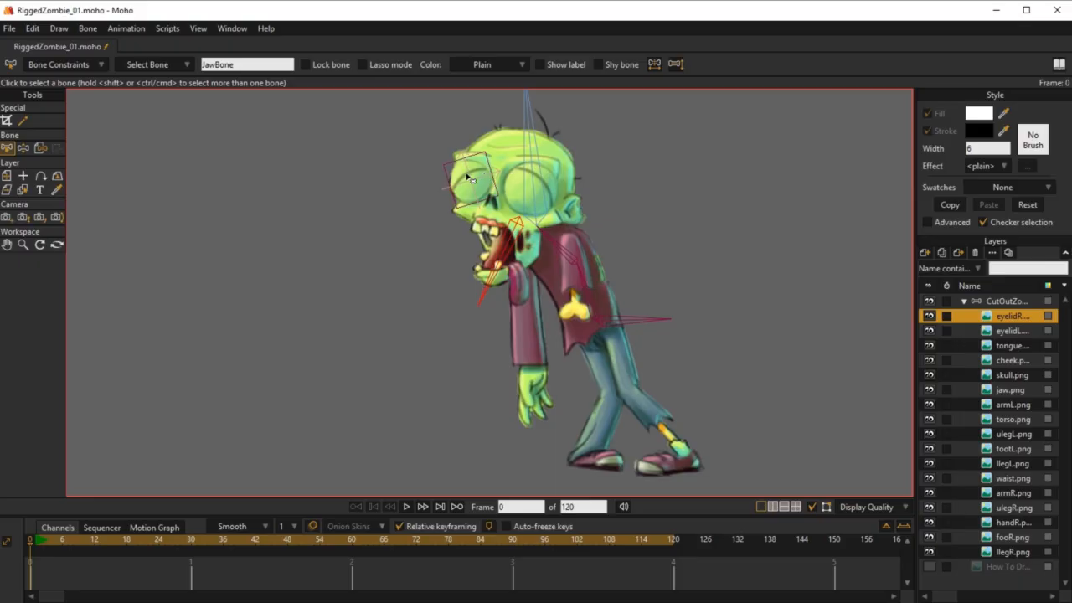
click(931, 319)
click(930, 319)
click(930, 320)
click(930, 320)
click(930, 320)
click(928, 333)
click(929, 332)
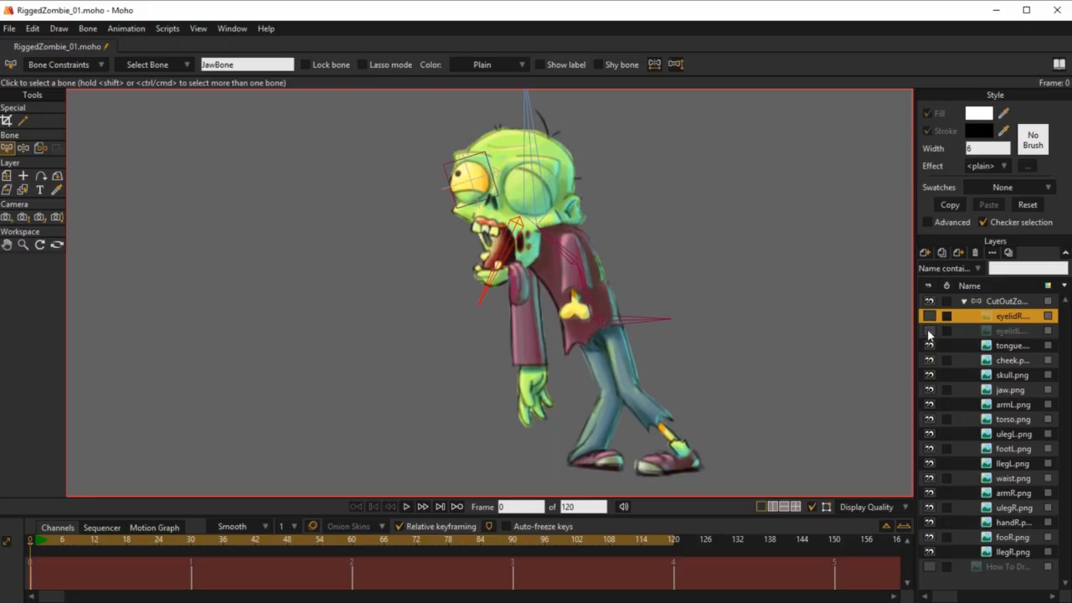
click(928, 333)
click(928, 332)
click(929, 332)
click(929, 332)
click(929, 332)
click(928, 332)
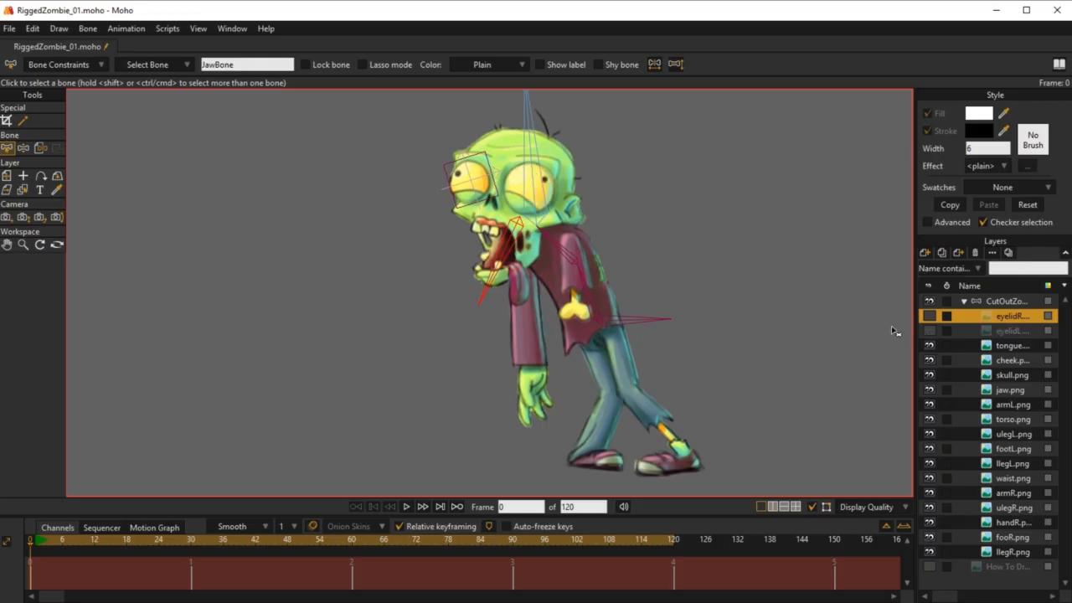
click(928, 332)
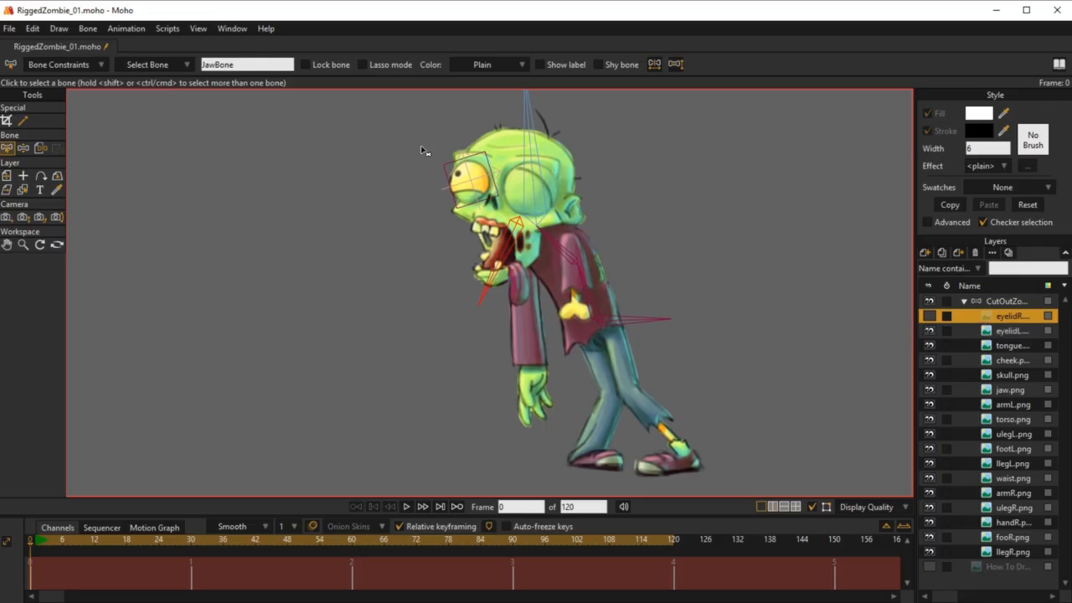
click(931, 333)
click(929, 332)
click(929, 333)
click(929, 333)
click(929, 332)
click(930, 332)
click(929, 319)
click(929, 319)
click(929, 319)
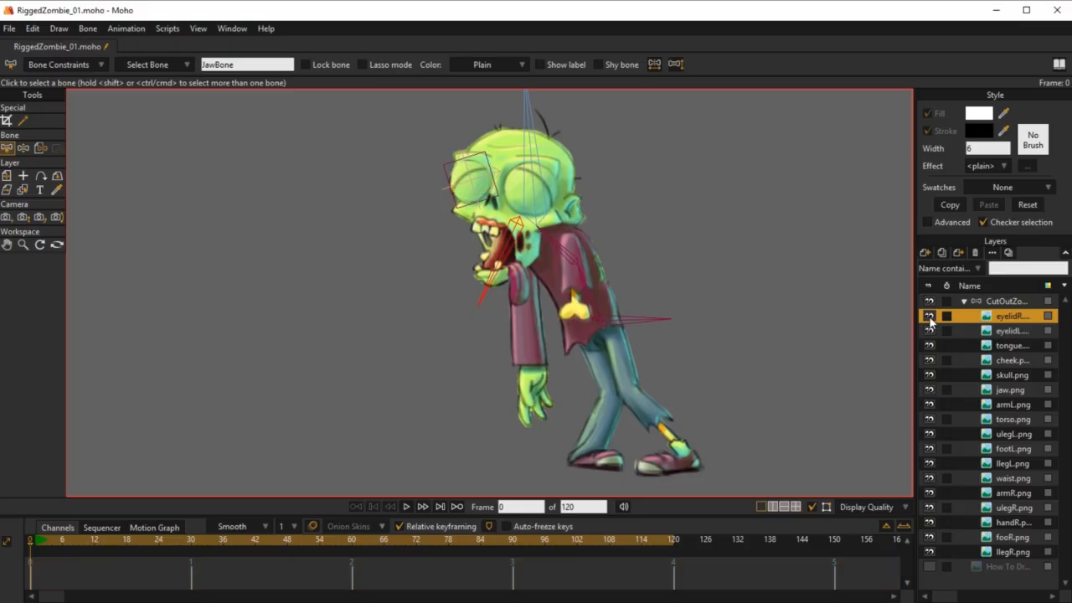
click(929, 319)
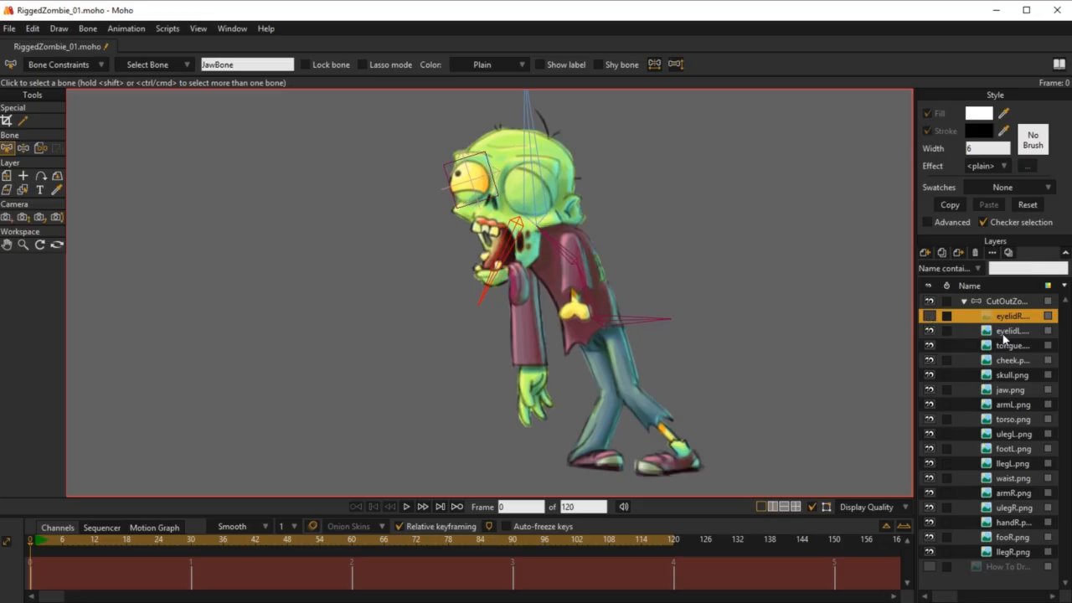
Step: Reset the eyelidR layer's rotation angle to 0 and toggle its visibility to check the straightened eyelid, leaving it shown
click(7, 178)
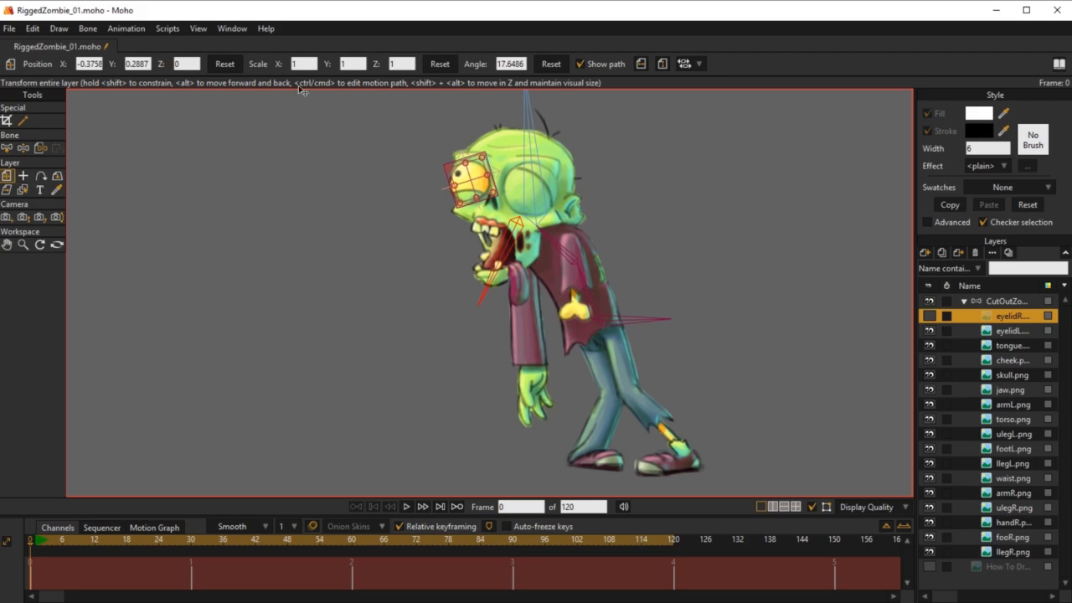
click(551, 65)
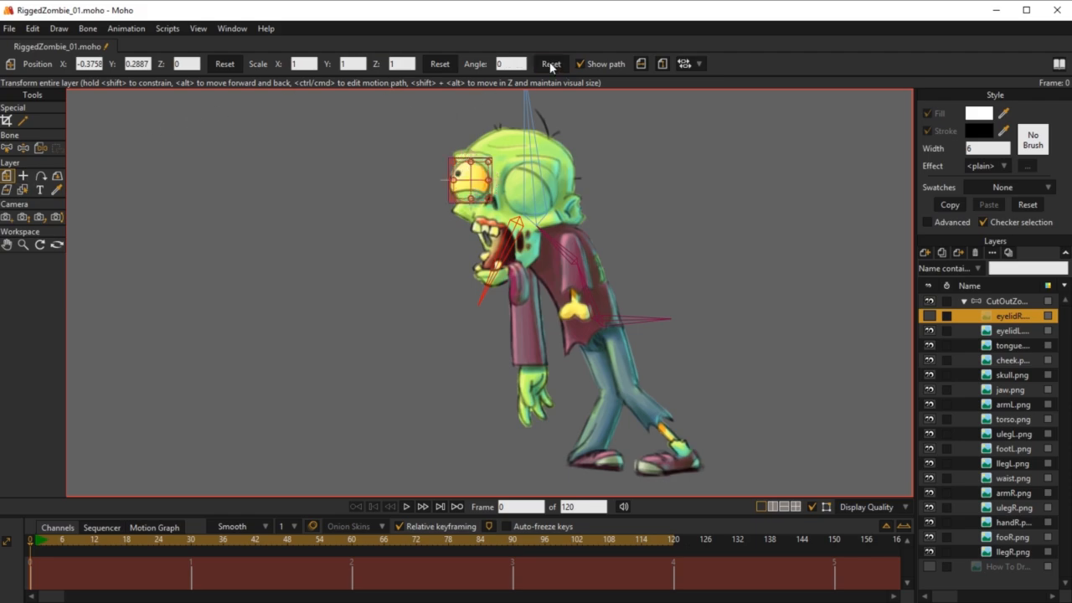
click(930, 319)
click(930, 319)
click(930, 319)
click(930, 319)
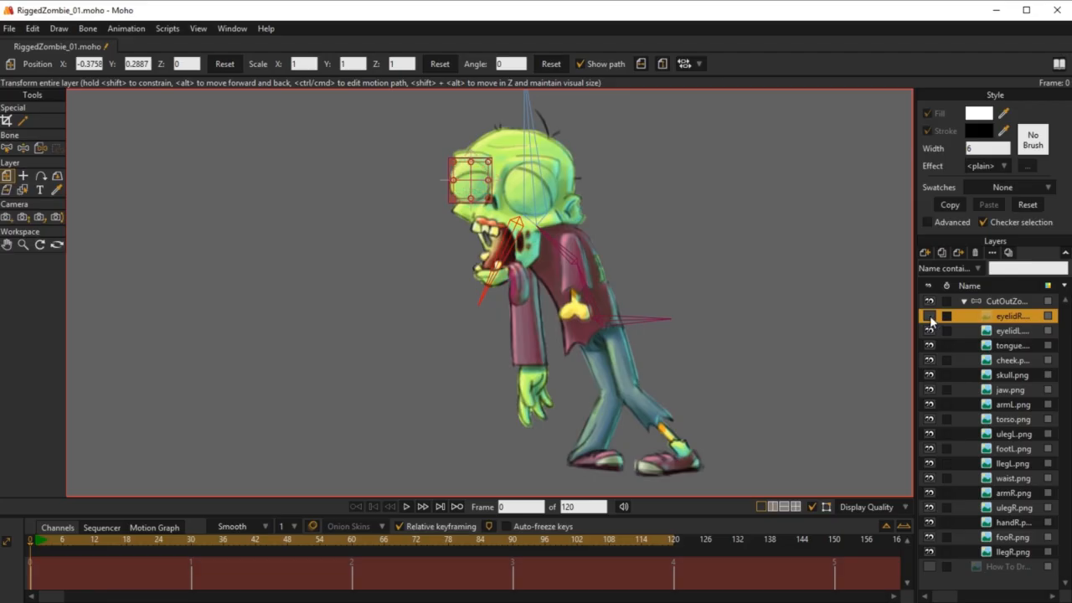
click(930, 319)
click(930, 319)
click(931, 319)
click(930, 319)
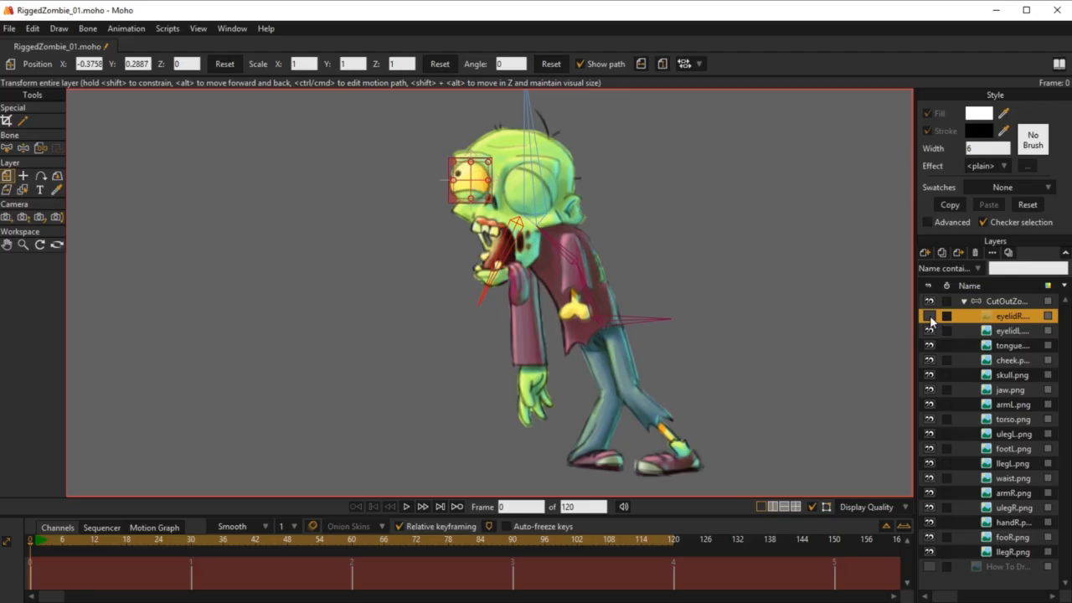
click(930, 319)
click(930, 319)
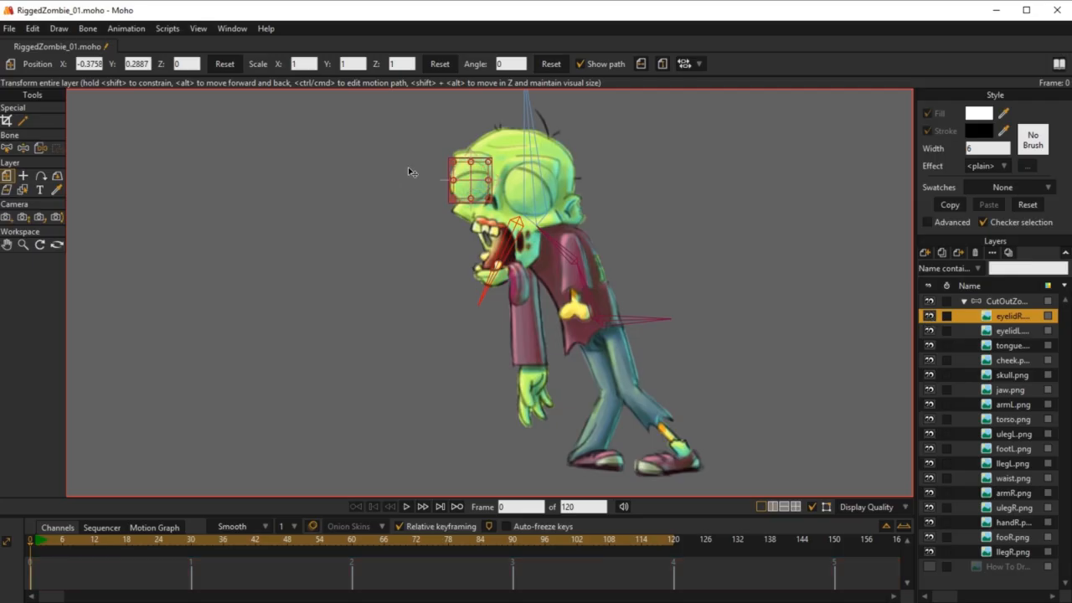
Step: Rotate the eyelidR layer to about -9.44 degrees and toggle its visibility to check how the tilted lid covers the eye
drag(491, 172, 493, 176)
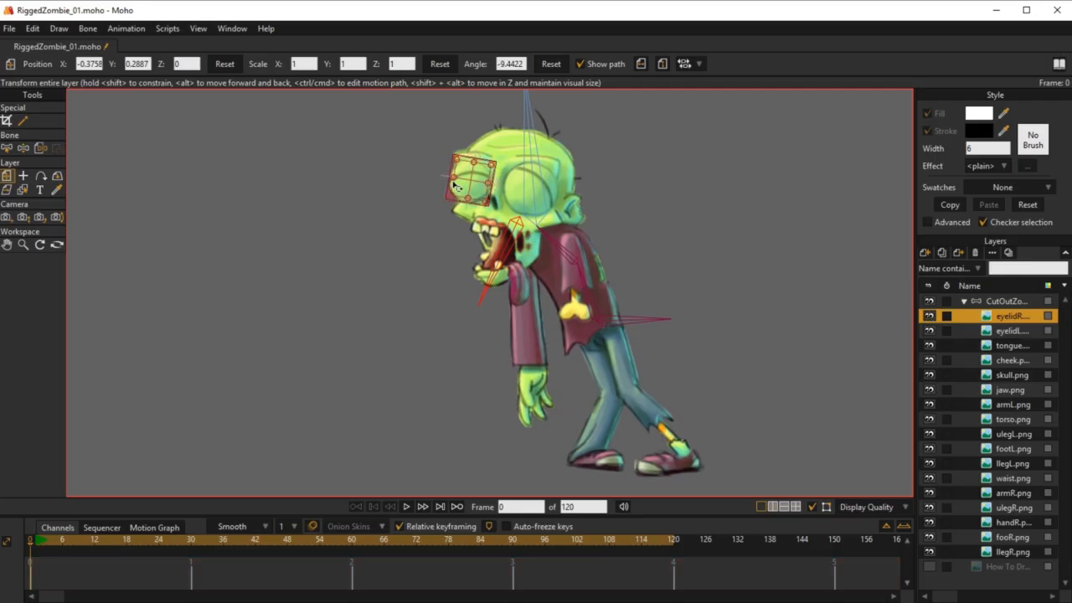
click(931, 318)
click(931, 317)
click(931, 317)
click(931, 317)
click(931, 318)
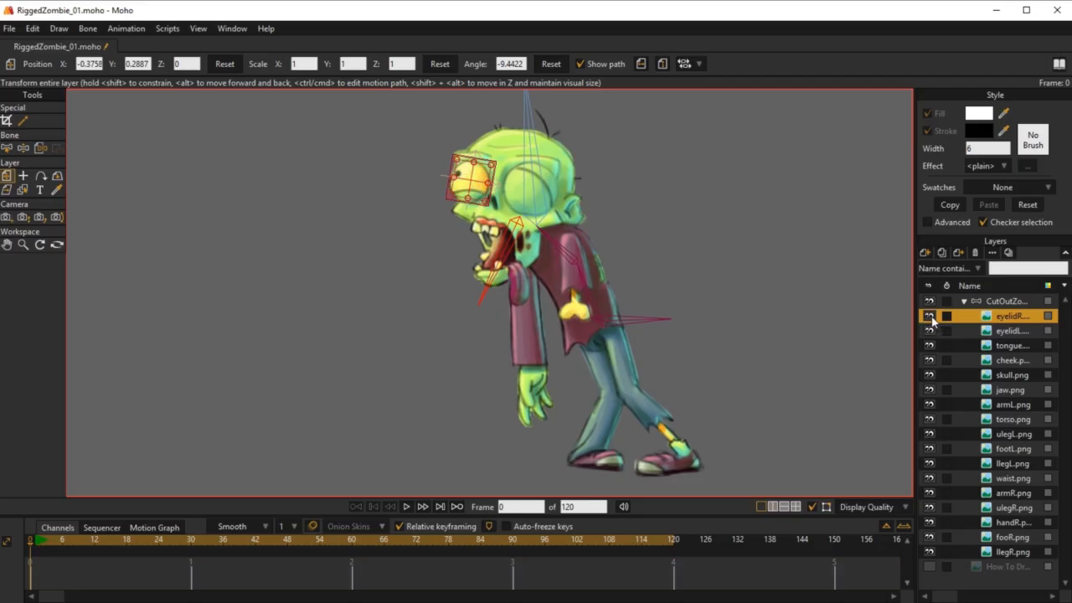
click(931, 318)
click(931, 318)
click(931, 318)
Step: Select the zombie bone layer and toggle eyelidR's visibility to examine the blink without the layer's outline, leaving the eyelid shown
click(931, 317)
click(931, 317)
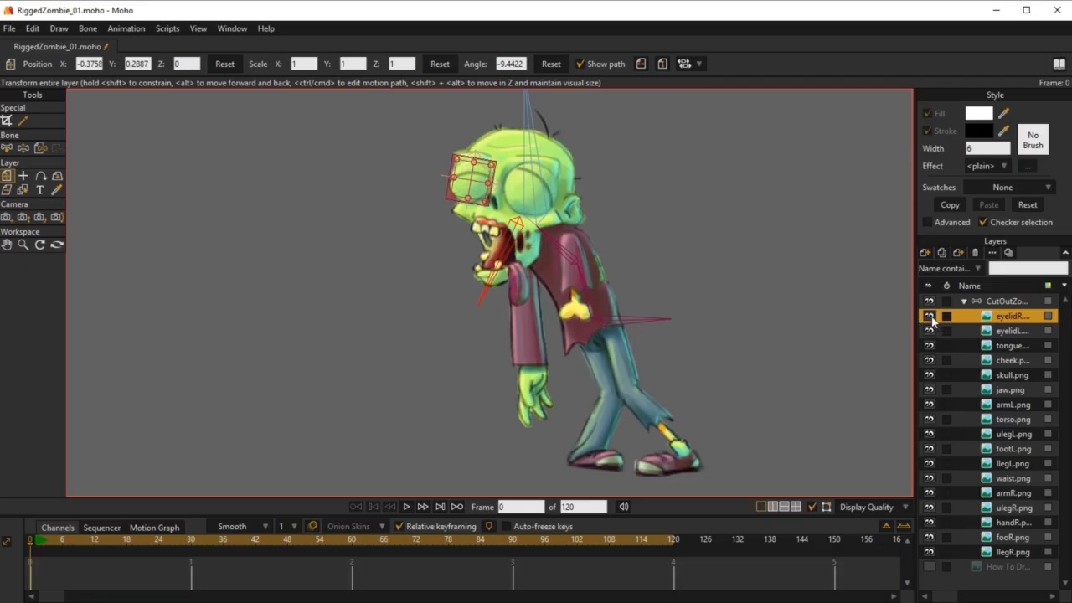
click(1008, 303)
click(931, 318)
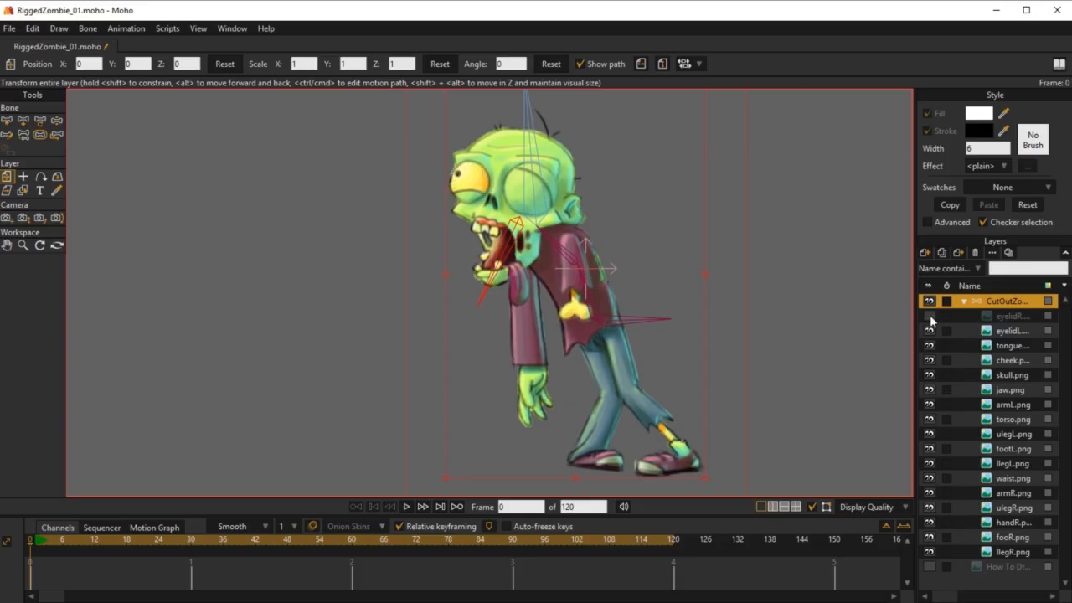
click(931, 318)
click(931, 317)
click(931, 317)
click(932, 318)
click(931, 318)
click(931, 318)
click(931, 318)
click(931, 317)
click(931, 317)
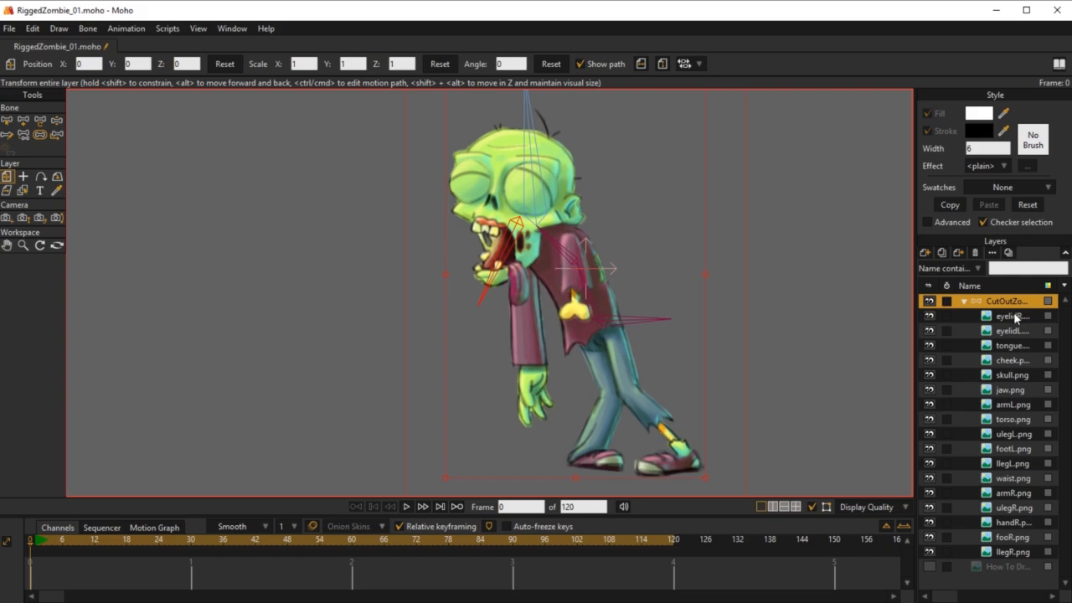
Step: Bind the eyelidR layer to HeadBone
click(1016, 317)
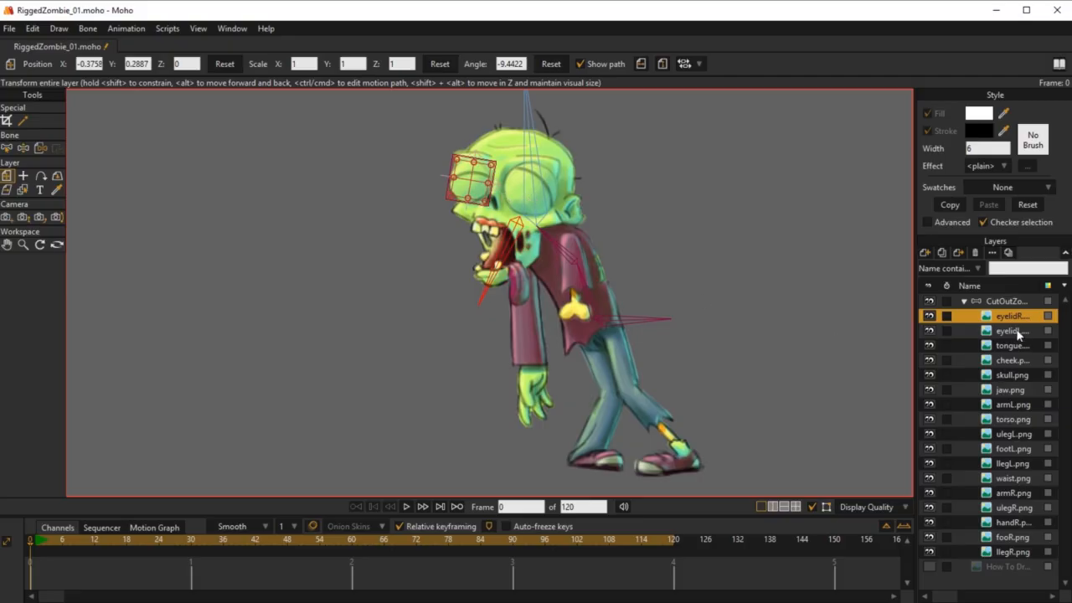
click(40, 148)
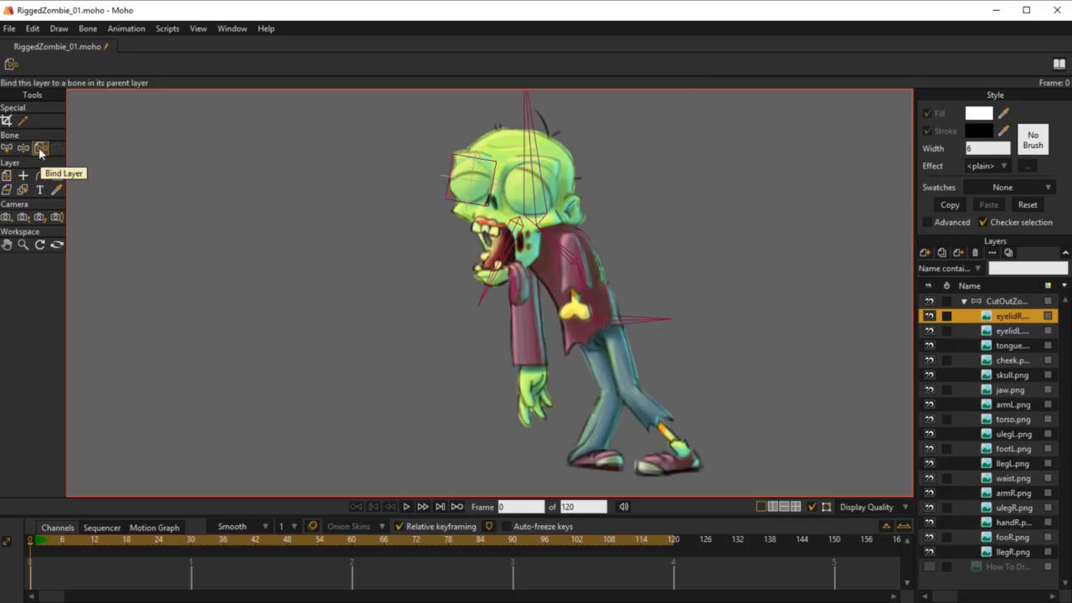
click(531, 168)
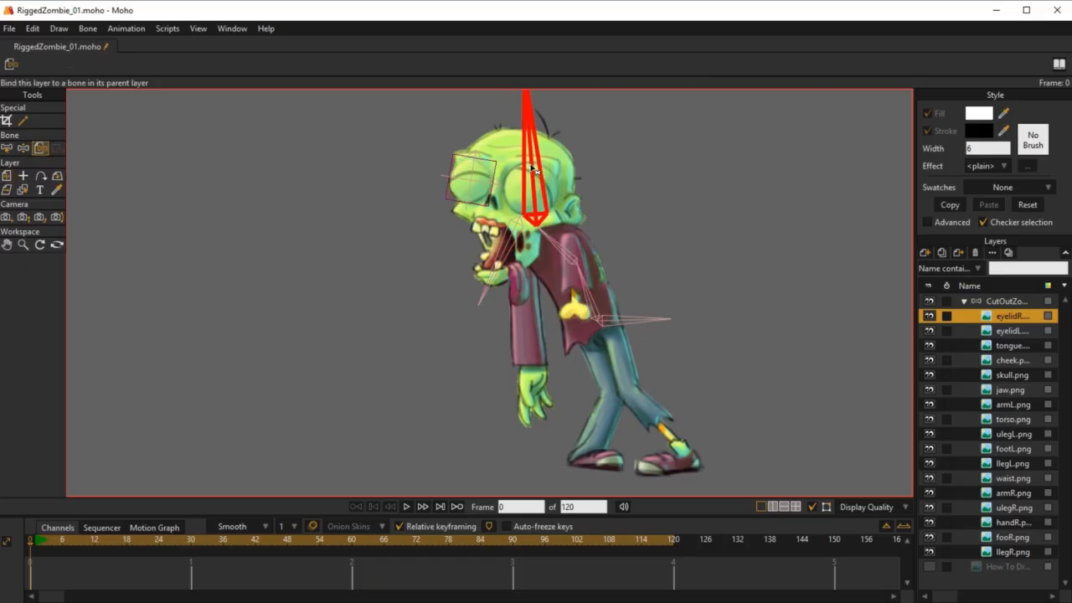
Step: Bind the eyelidL layer to HeadBone and reselect the zombie bone layer
click(1014, 331)
click(533, 151)
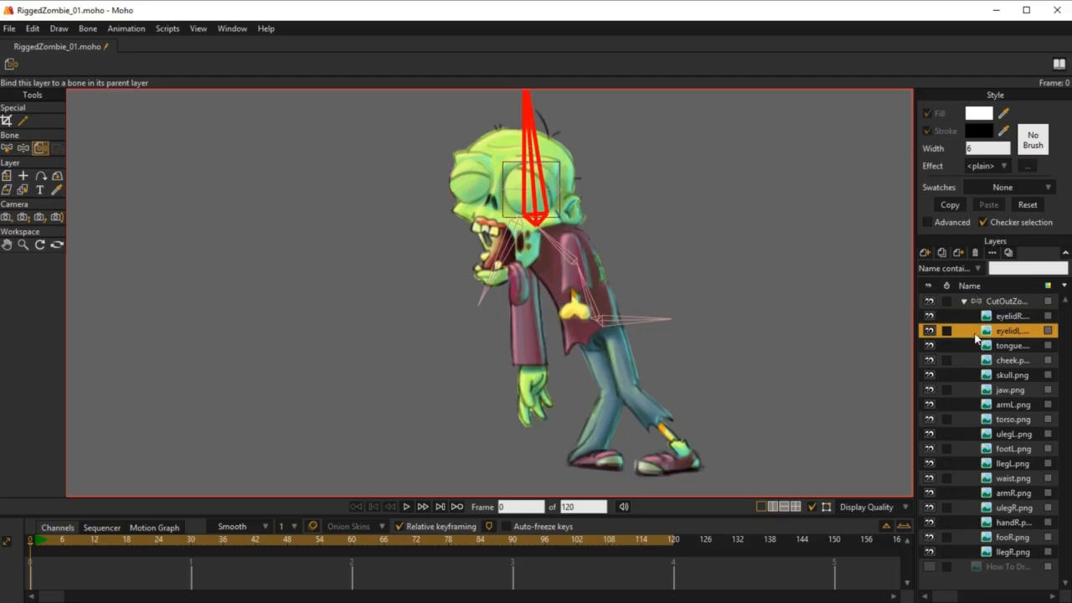
click(994, 303)
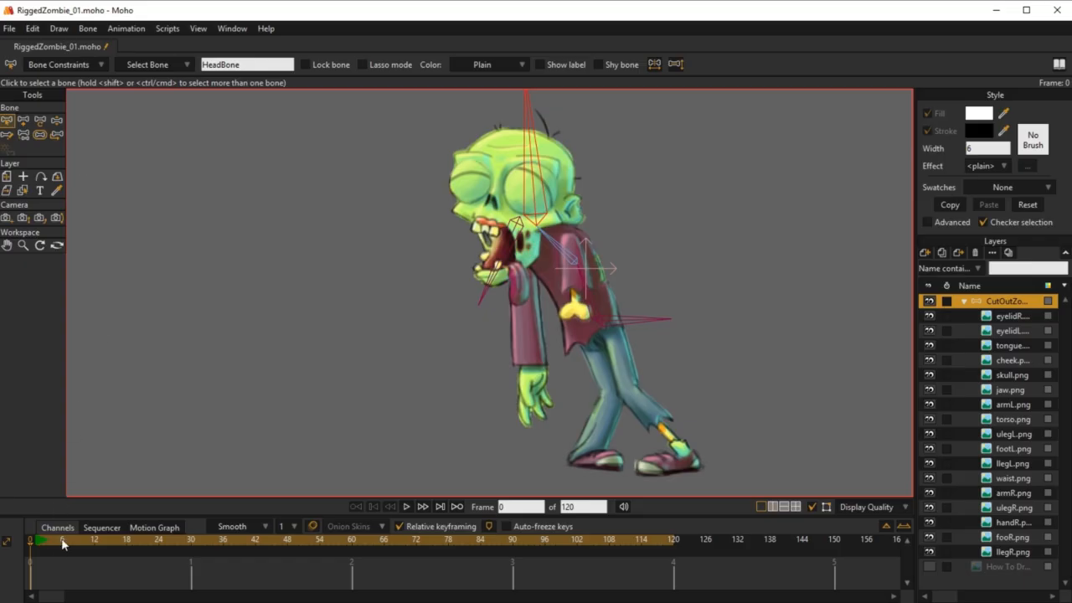
Step: Move HeadBone at frame 1 to test how the skull, jaw and eyelids follow it
click(37, 540)
key(z)
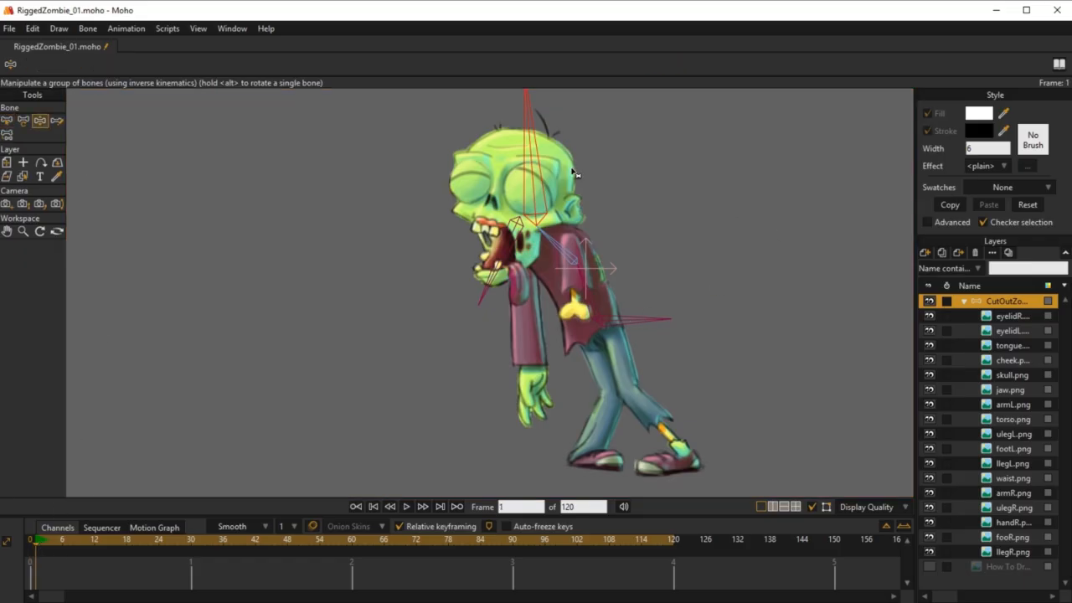
drag(534, 140, 530, 168)
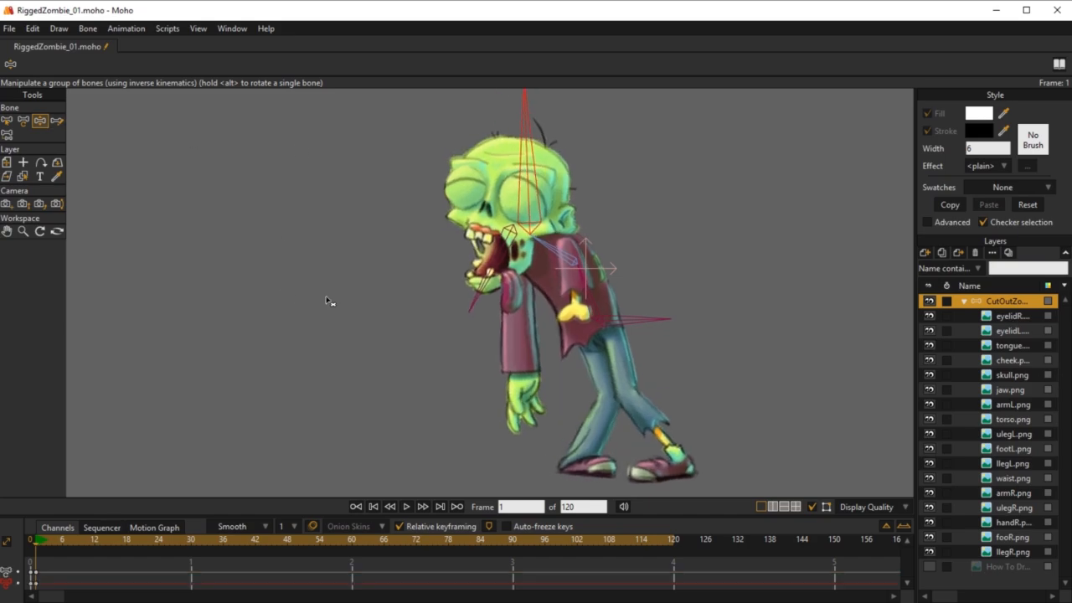
Step: Select JawBone as the parent at frame 0 and draw a chain of three small bones down the length of the tongue
key(b)
click(505, 257)
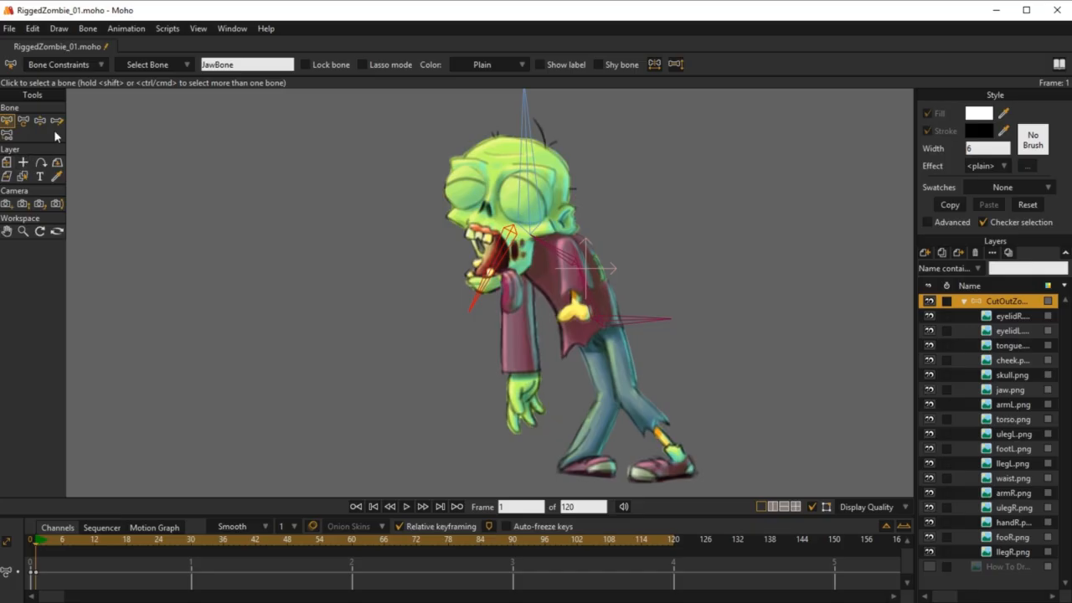
click(30, 539)
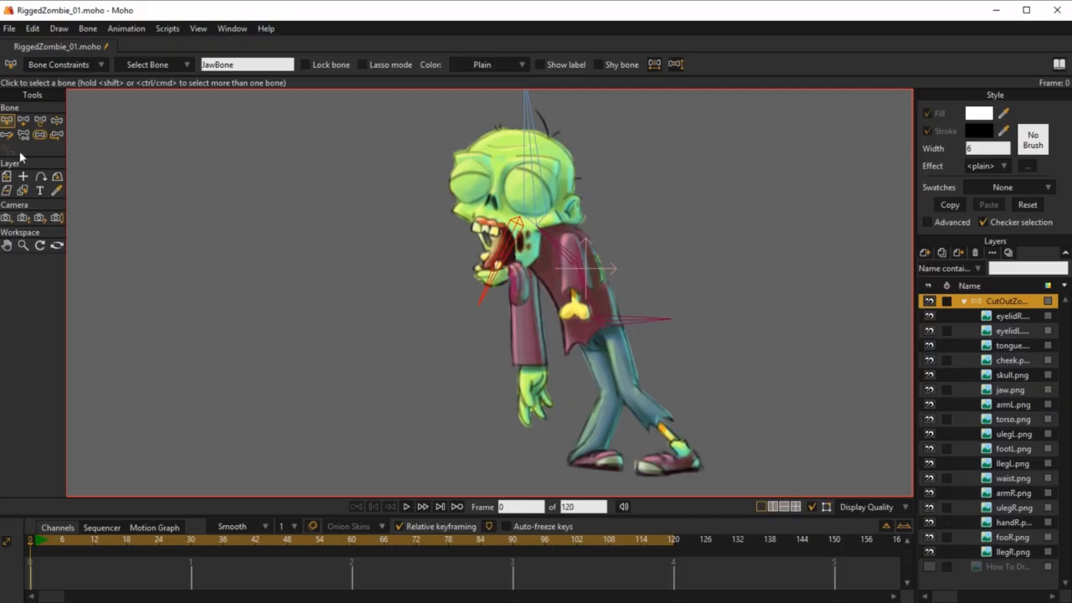
click(39, 135)
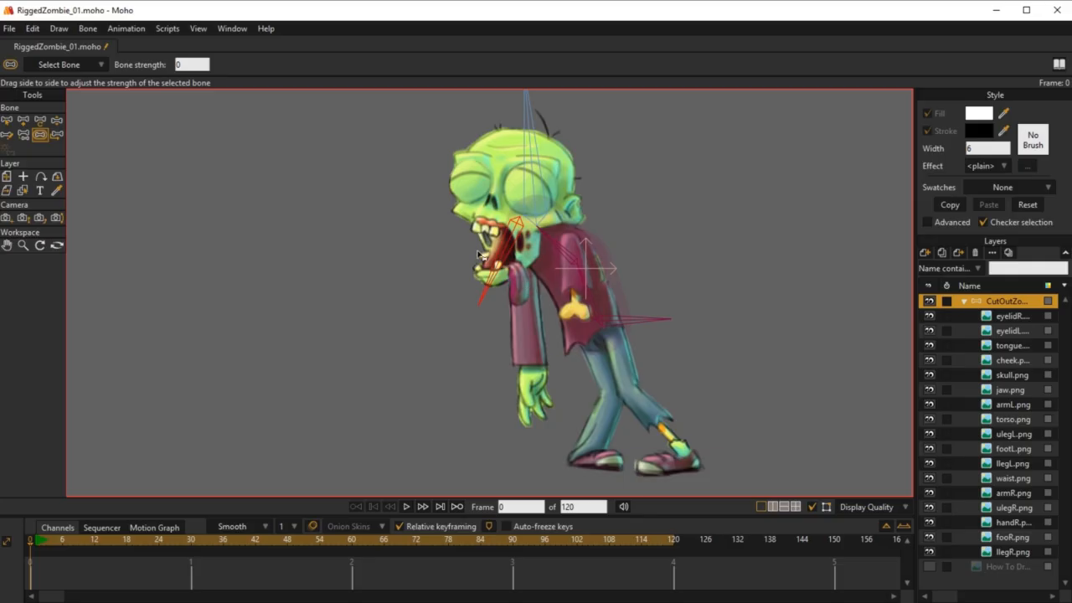
scroll(497, 240, up, 5)
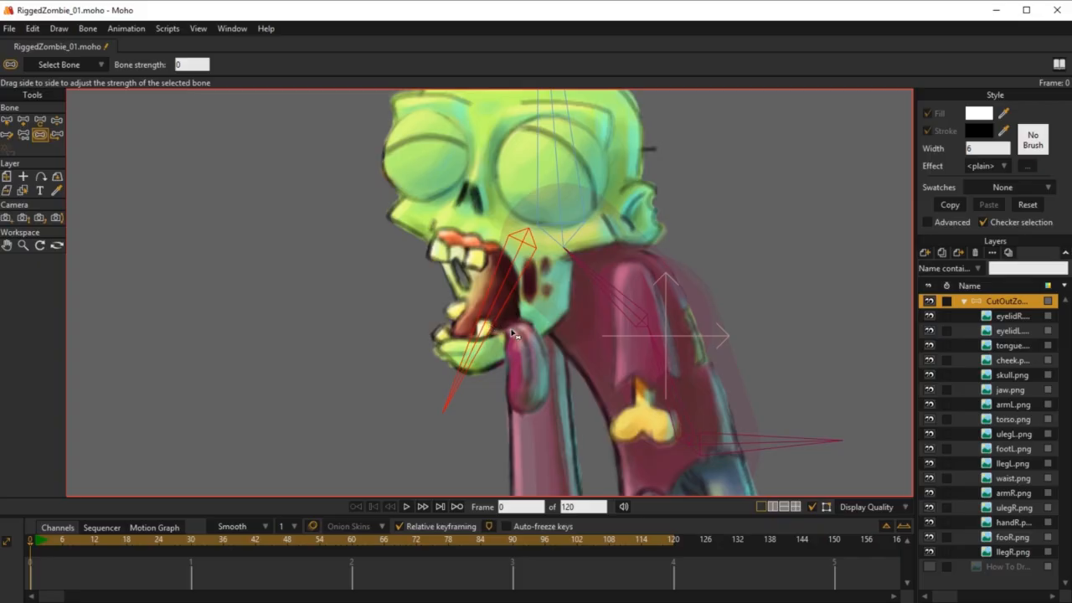
key(b)
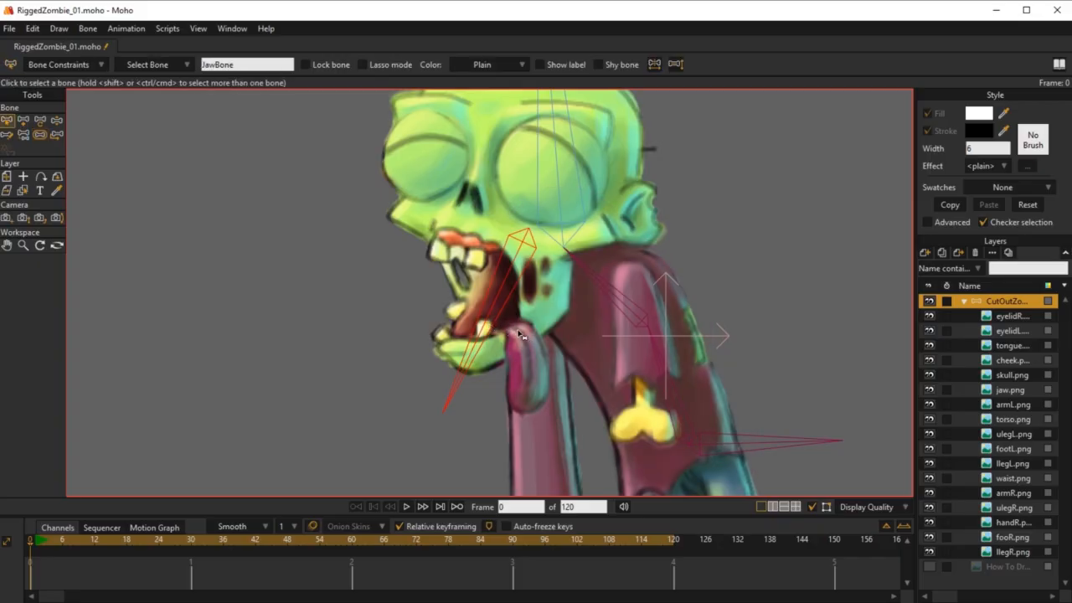
key(a)
drag(520, 331, 533, 358)
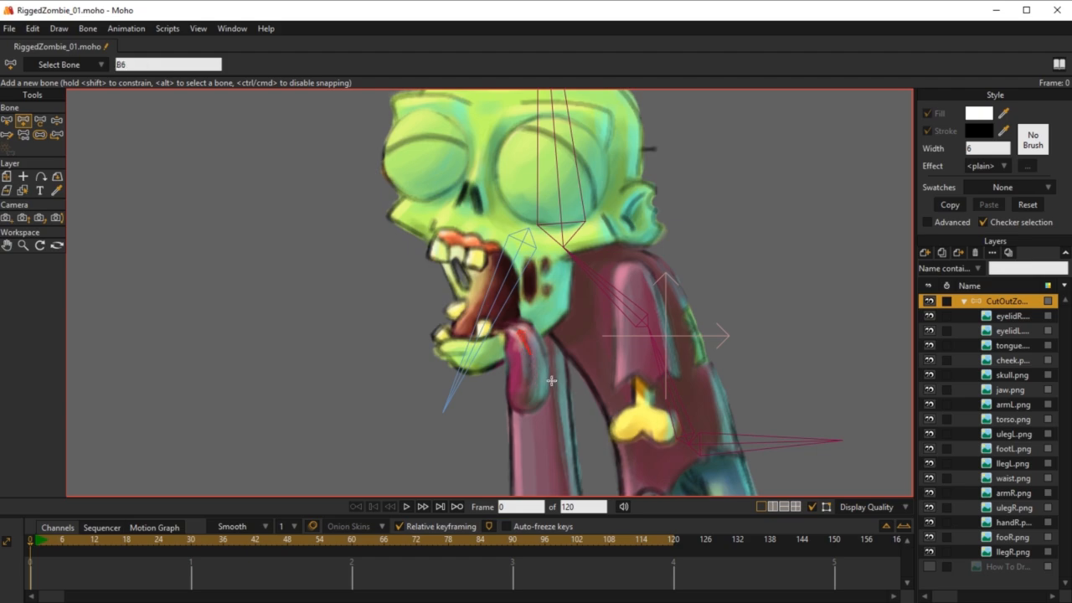
key(ctrl+z)
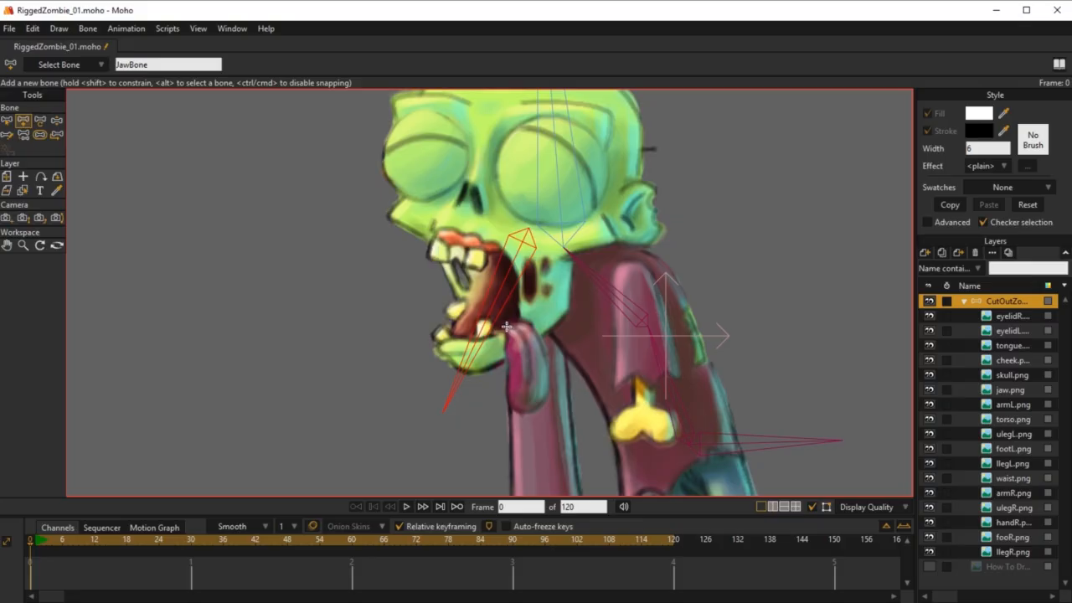
drag(513, 328, 528, 409)
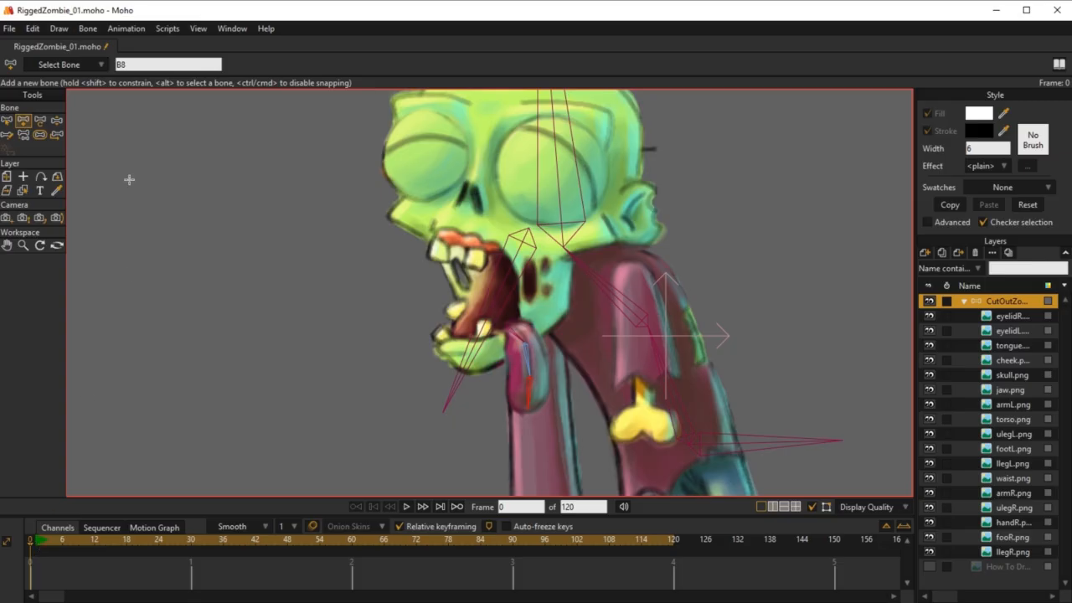
Step: Reduce the strength of the tongue bones, to about 0.27 for the middle bone and about 0.3 for the tip bone
click(40, 134)
click(479, 347)
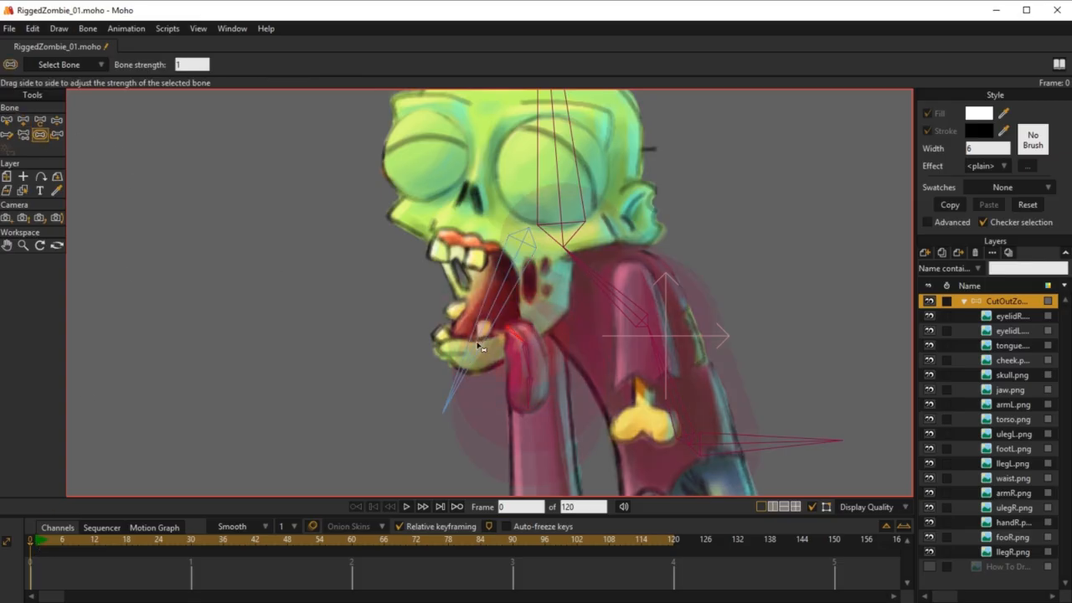
drag(480, 346, 453, 352)
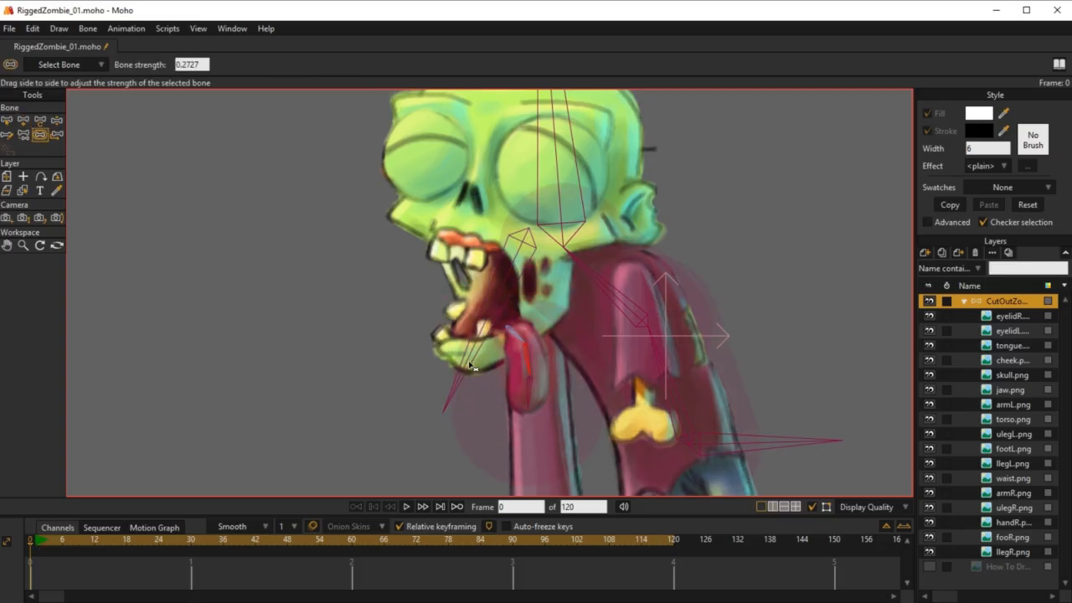
drag(526, 392, 264, 307)
Step: Bend the tongue, jaw and head bones to test how the tongue deforms, and restore the rest pose
key(z)
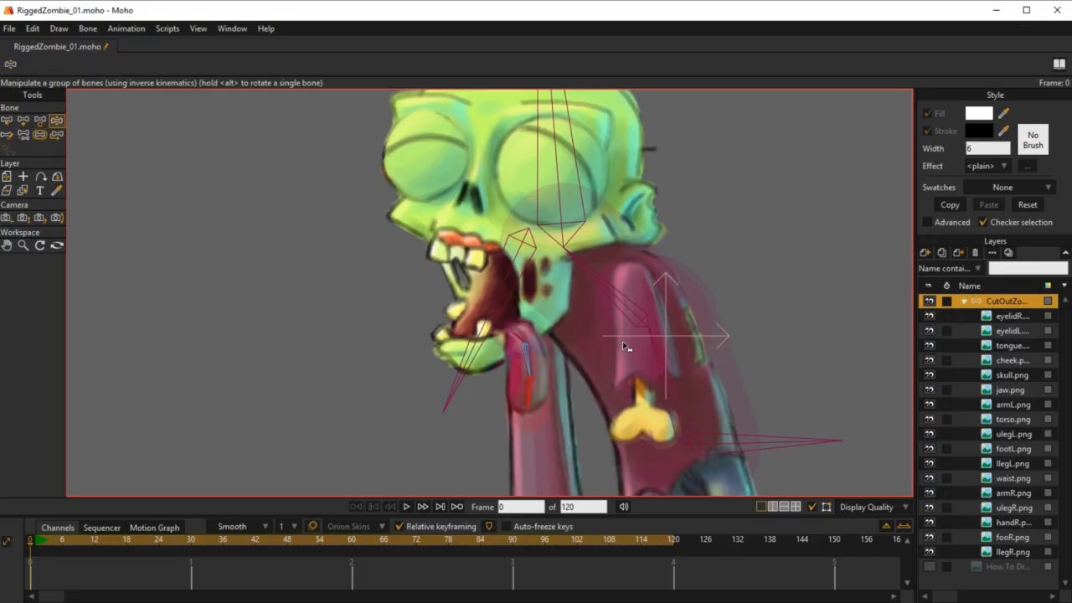
drag(528, 401, 556, 409)
drag(529, 365, 559, 404)
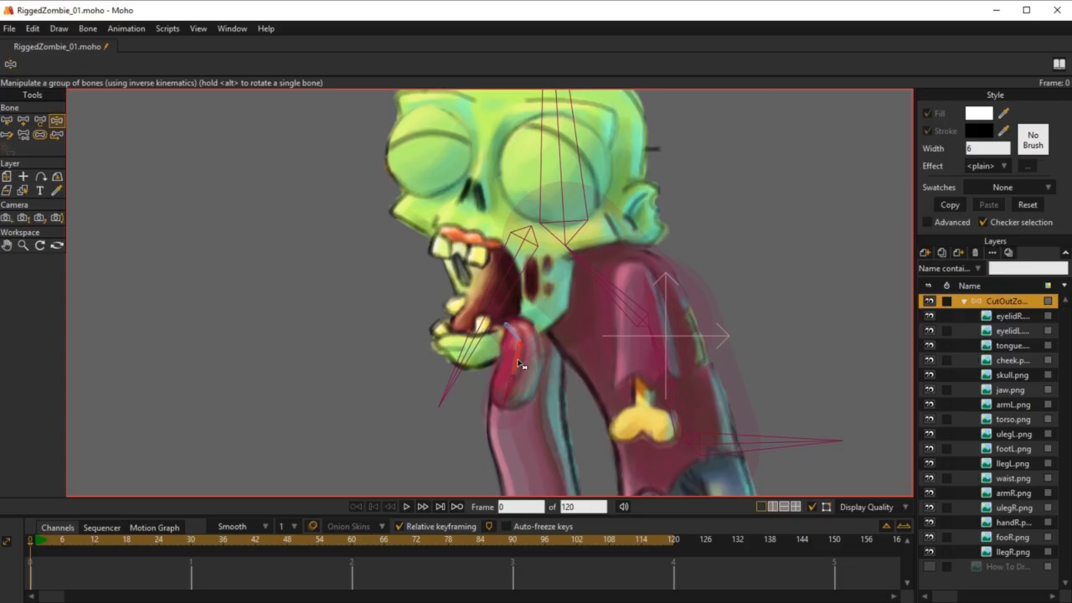
drag(523, 365, 435, 248)
mouse_move(570, 143)
mouse_down()
mouse_move(521, 150)
mouse_move(563, 158)
mouse_move(550, 162)
mouse_up()
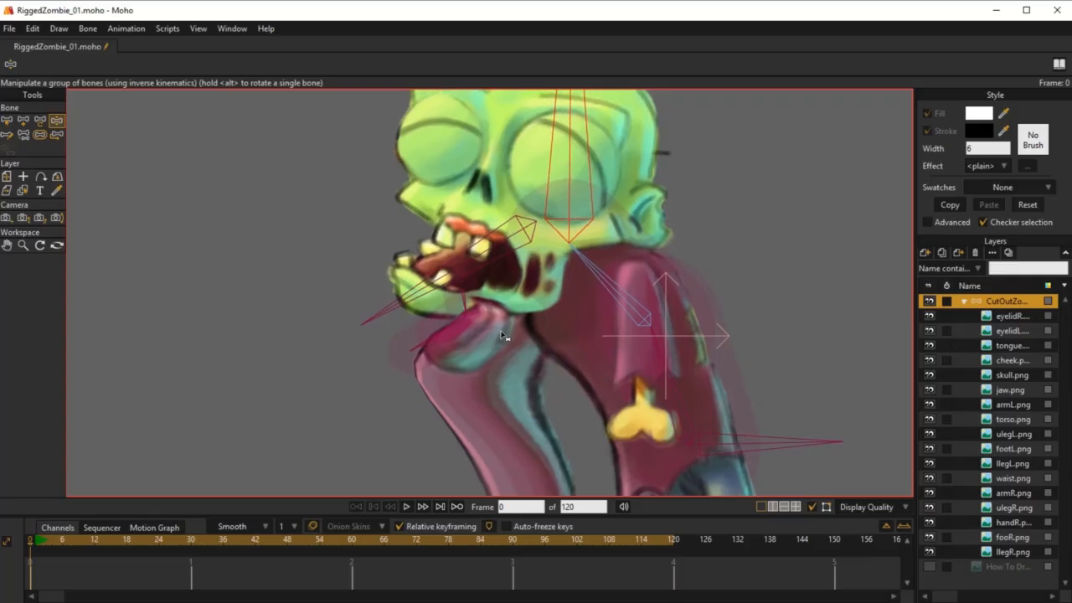
mouse_move(475, 300)
mouse_down()
mouse_move(478, 335)
mouse_move(513, 342)
mouse_move(519, 361)
mouse_move(501, 376)
mouse_up()
click(40, 136)
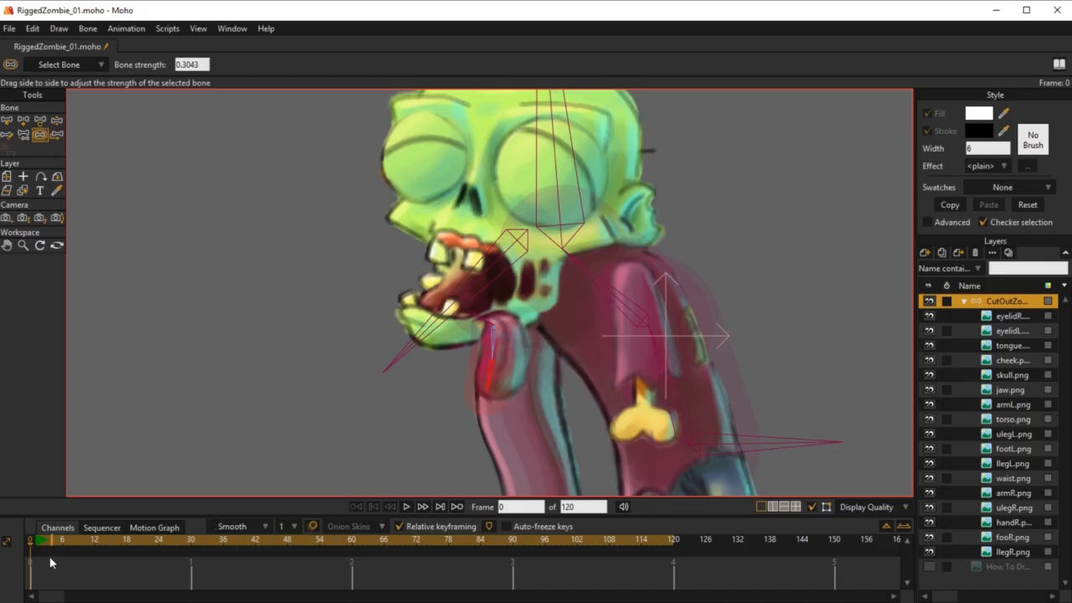
key(ctrl+z)
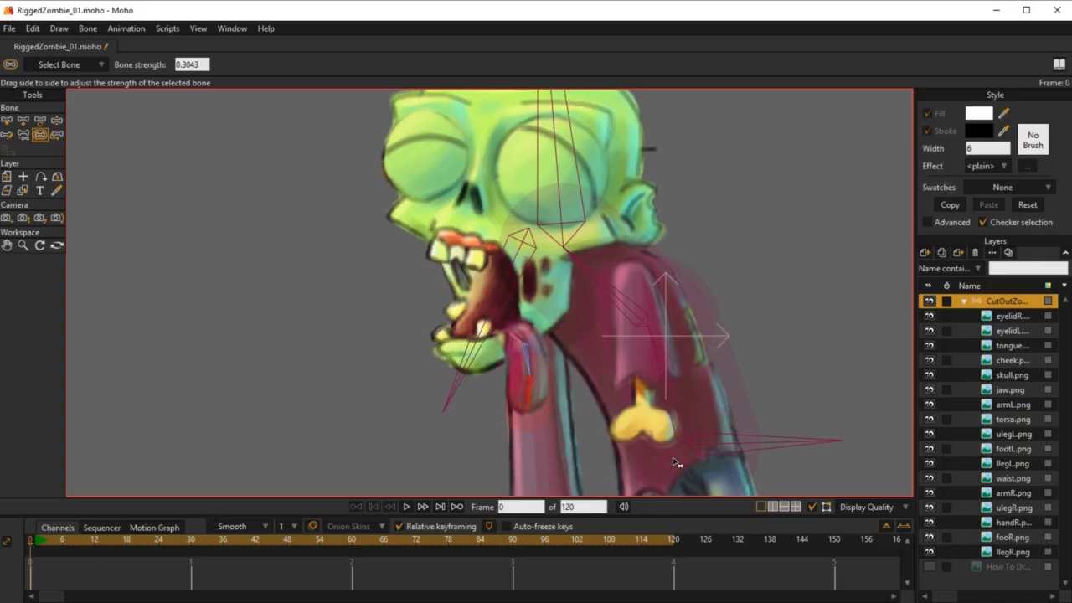
Step: Toggle the visibility of the How To Dr... image layer behind the zombie, leaving it shown
scroll(370, 254, down, 1)
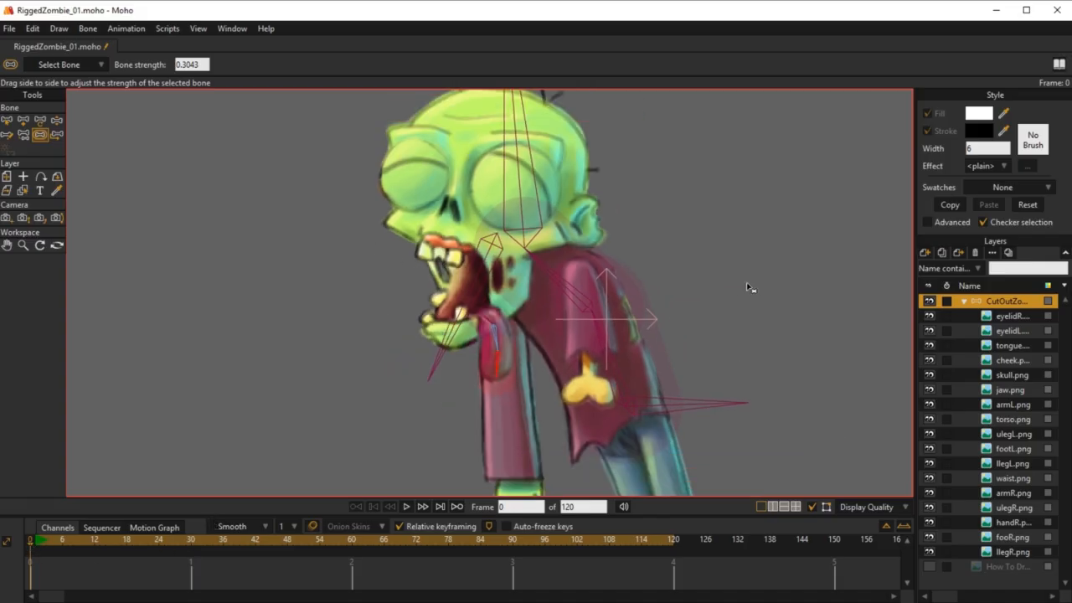
drag(748, 287, 569, 286)
scroll(516, 288, down, 2)
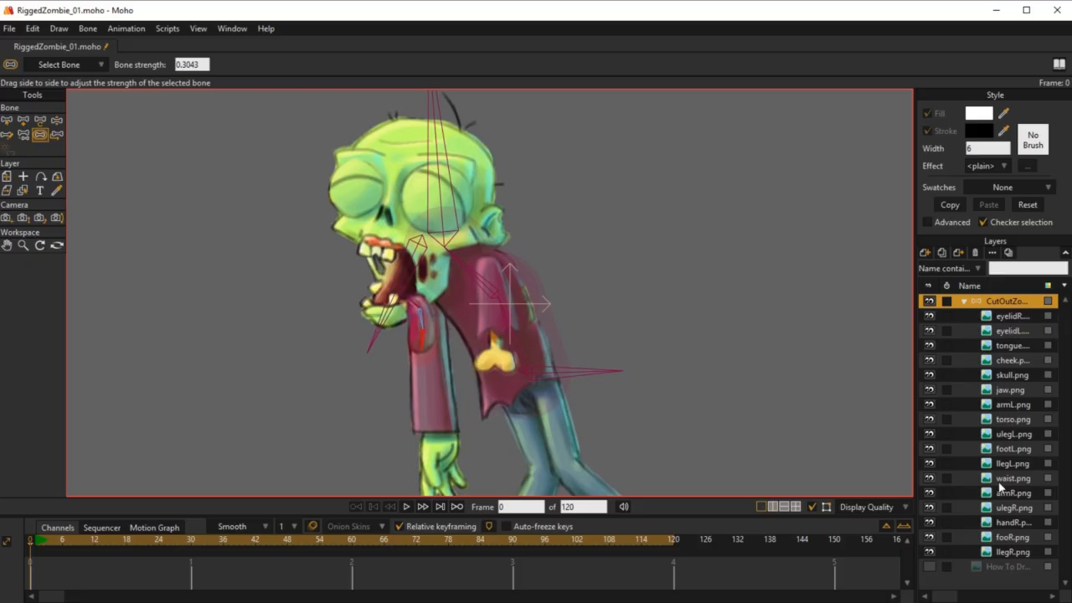
click(929, 567)
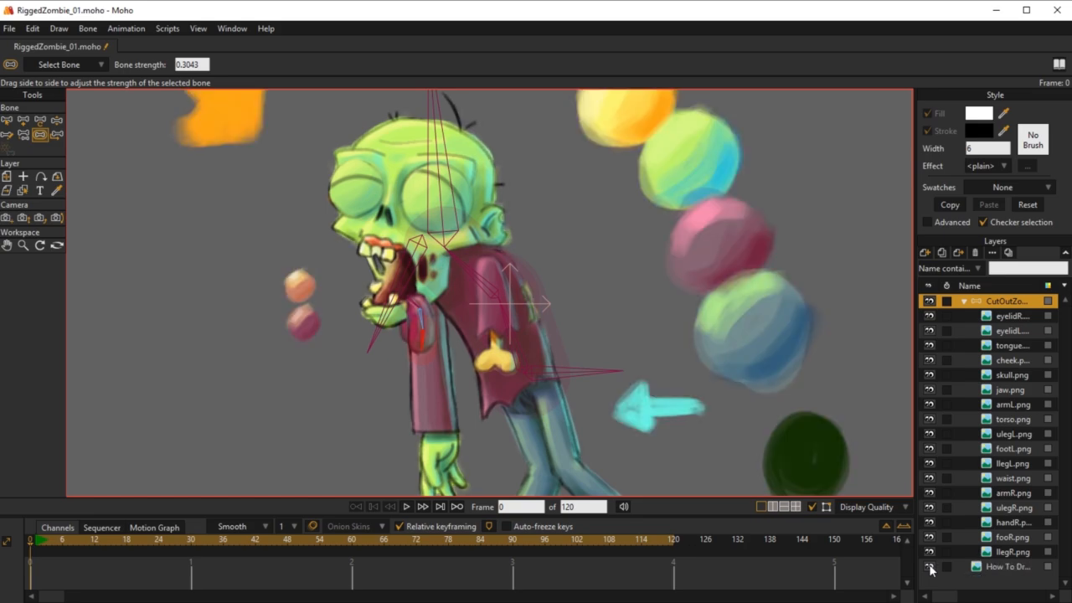
click(929, 567)
click(929, 567)
Step: Move the tongue layer away from the mouth to about X 0.7594, Y 0.3026
click(1005, 346)
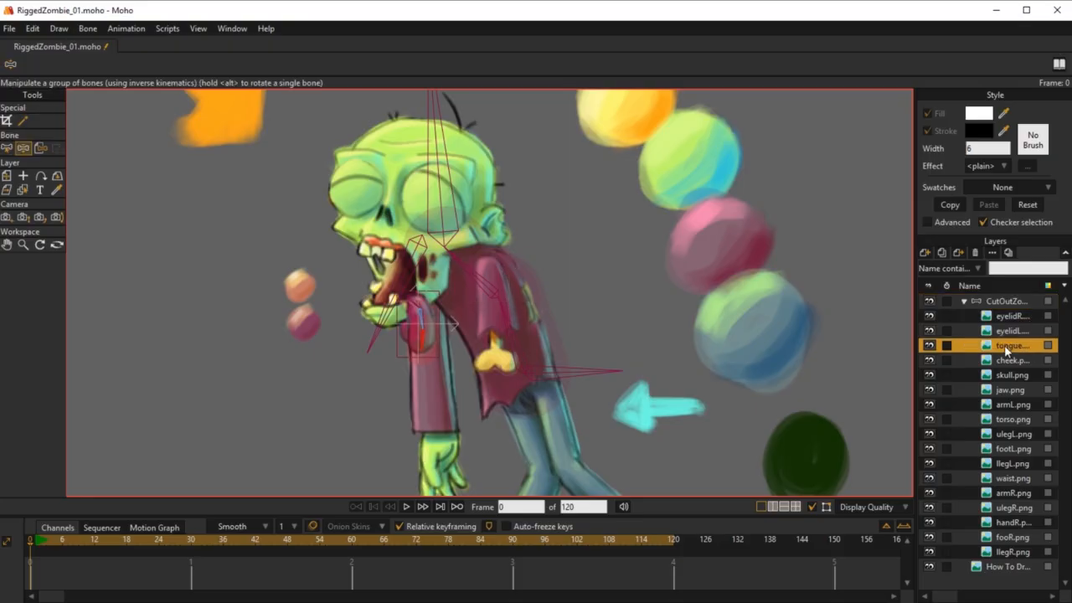
click(7, 175)
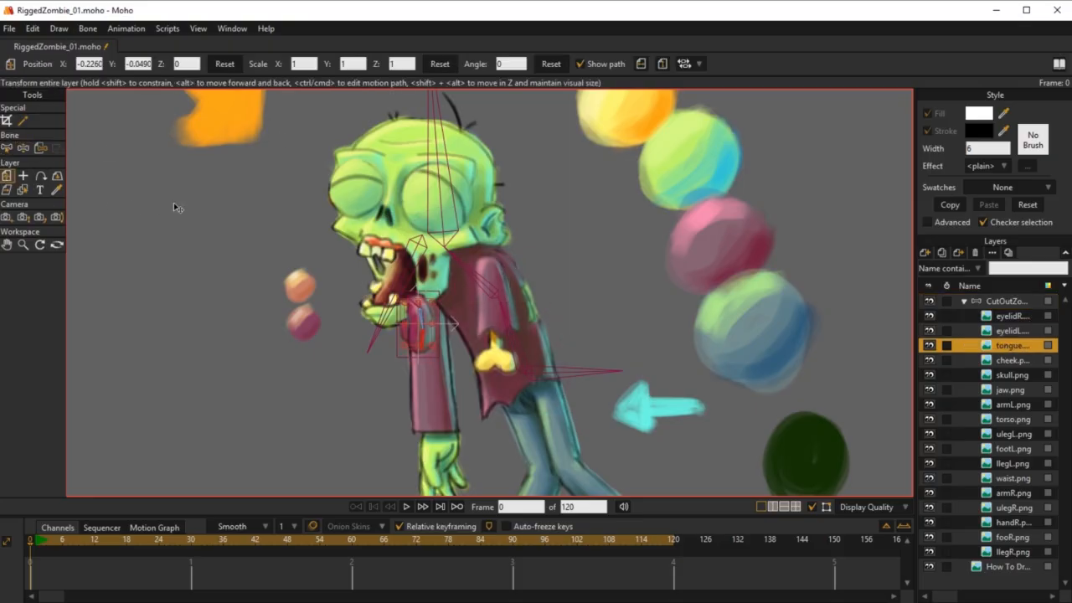
drag(413, 312, 811, 171)
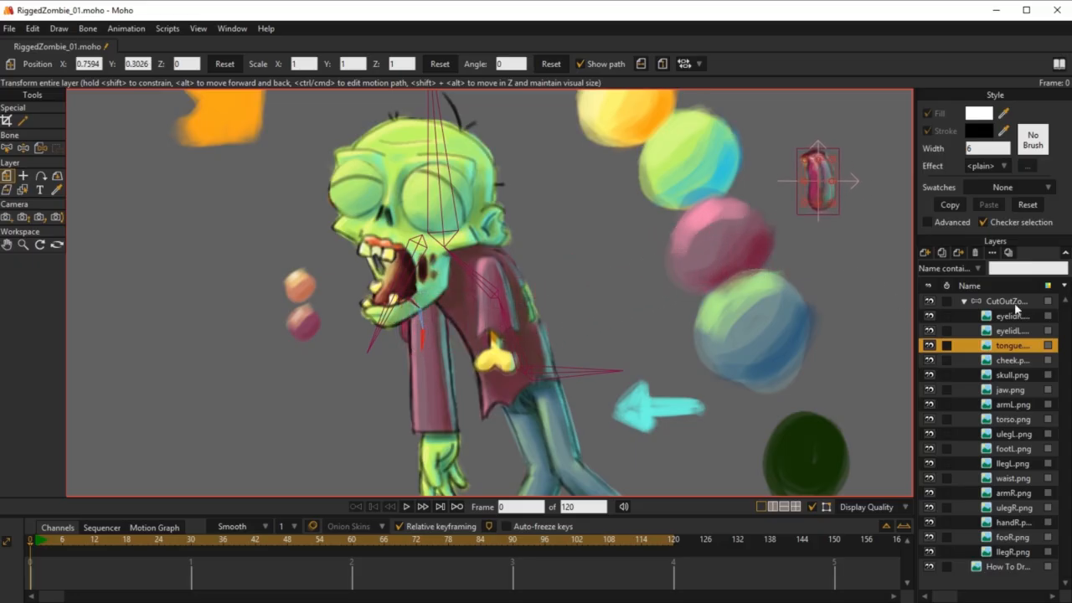
Step: On the zombie bone layer, move the tongue's bone chain from the jaw onto the relocated tongue image
click(1005, 300)
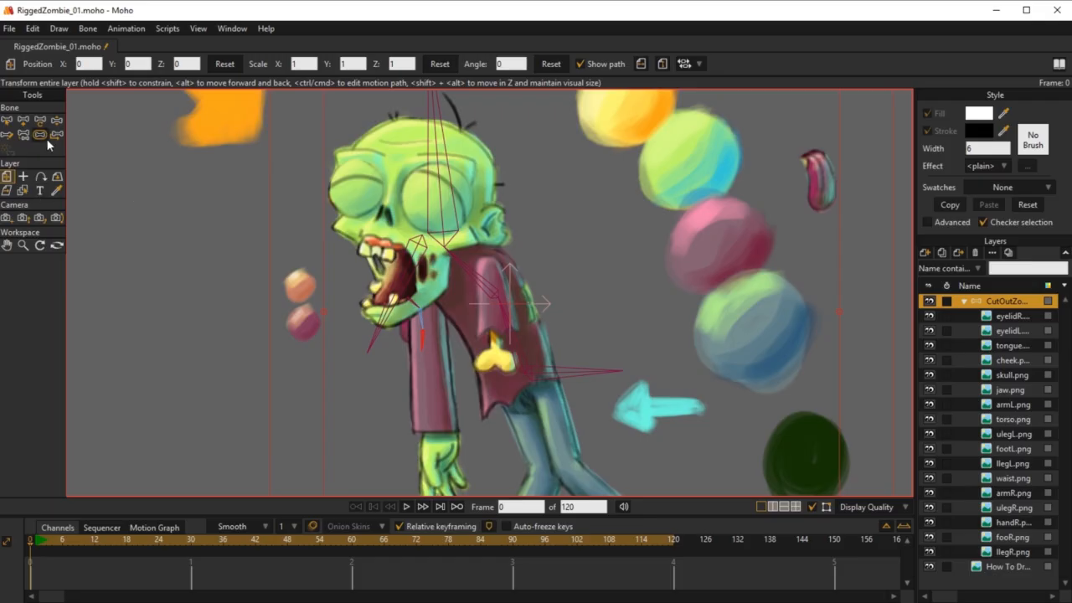
click(15, 122)
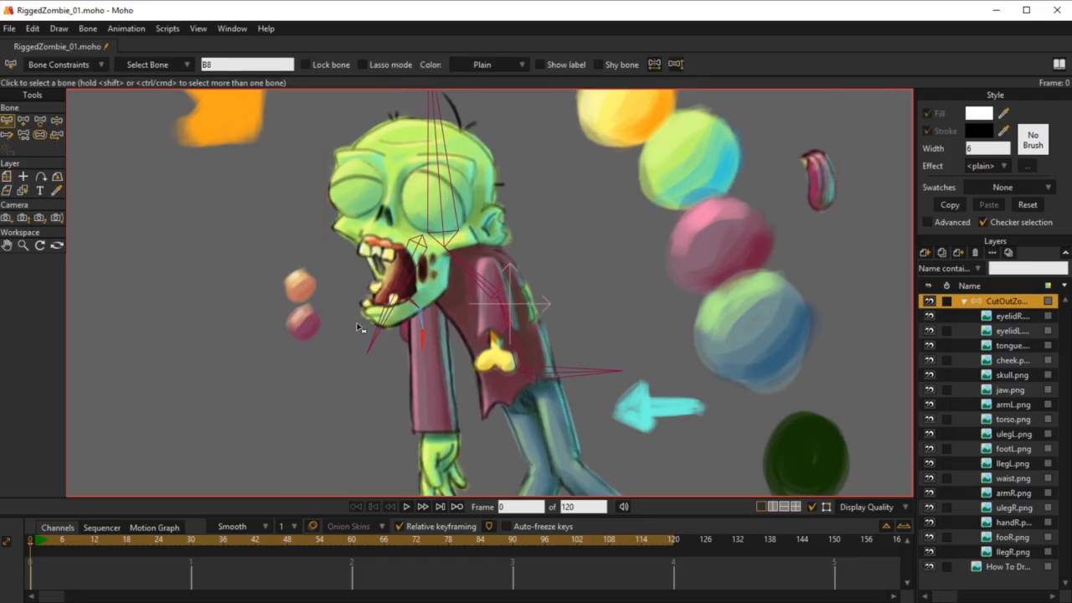
click(414, 306)
key(z)
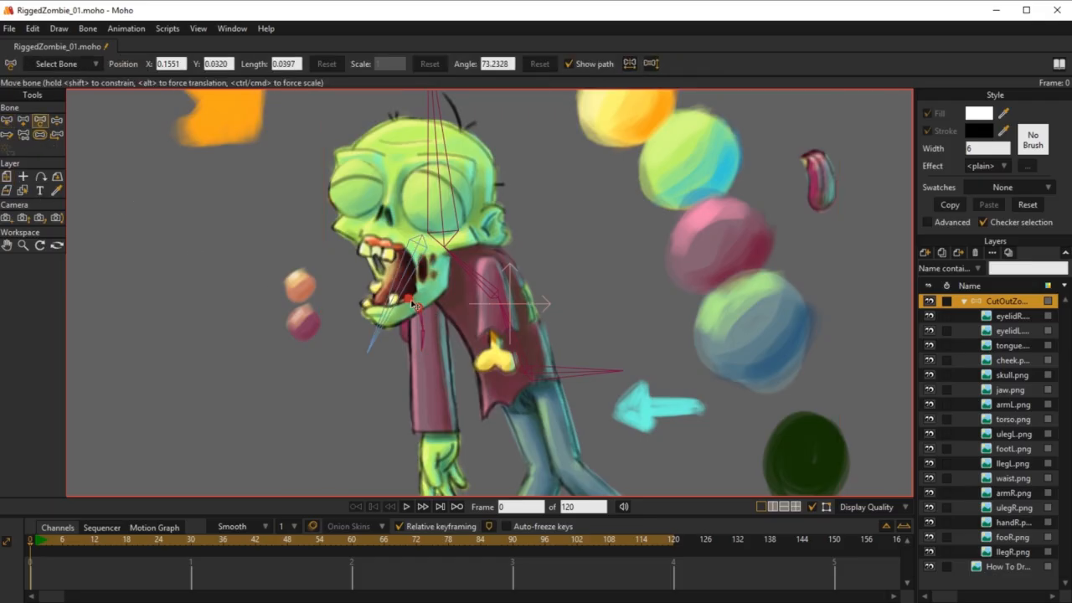
click(811, 159)
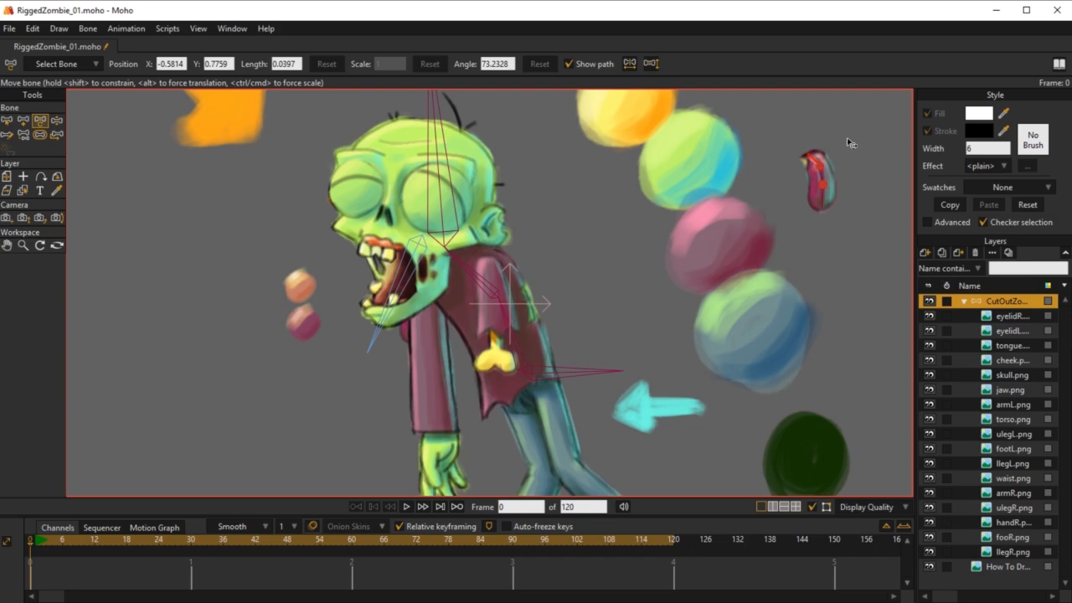
Step: Detach the first tongue bone from its parent and reparent it to JawBone
key(b)
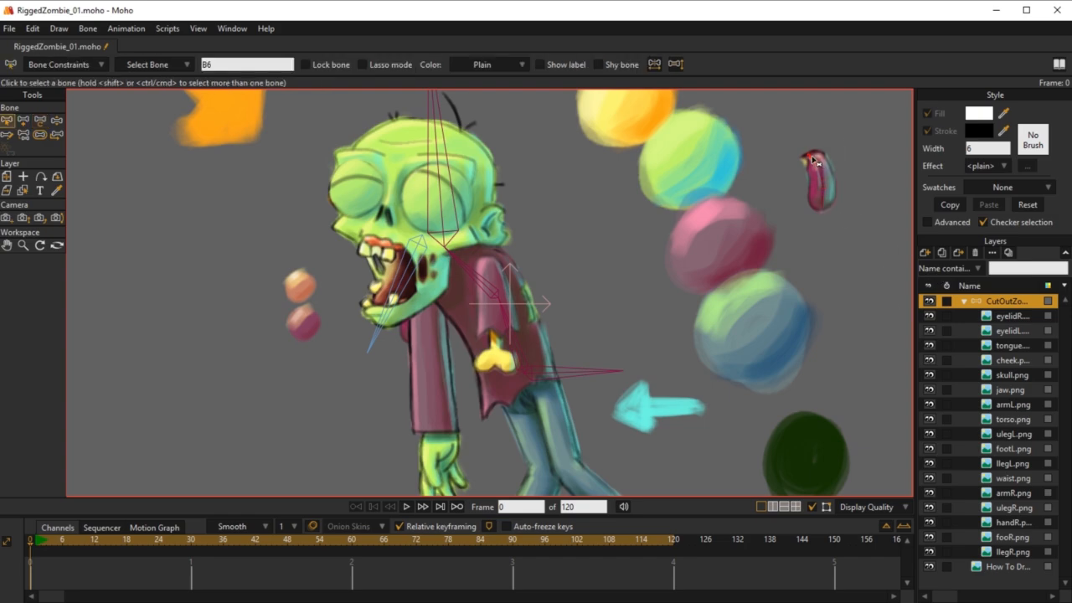
key(p)
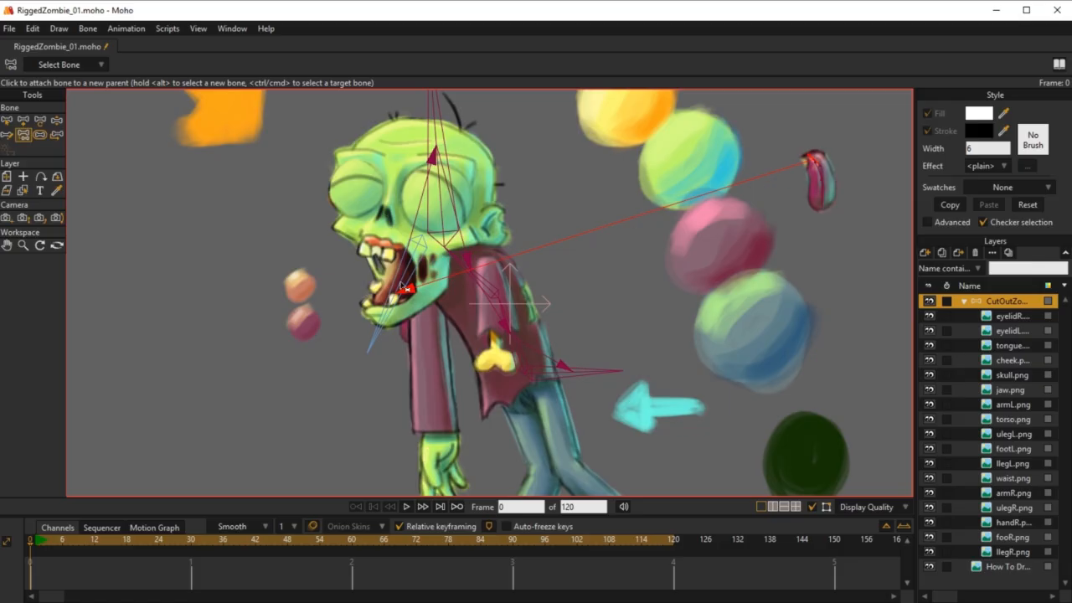
click(790, 131)
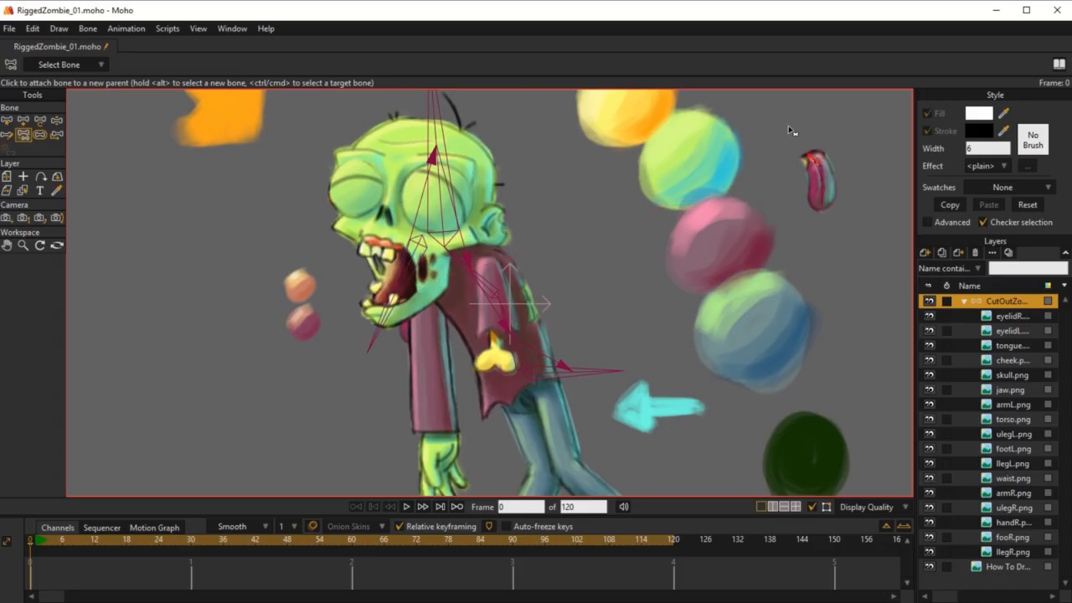
click(408, 274)
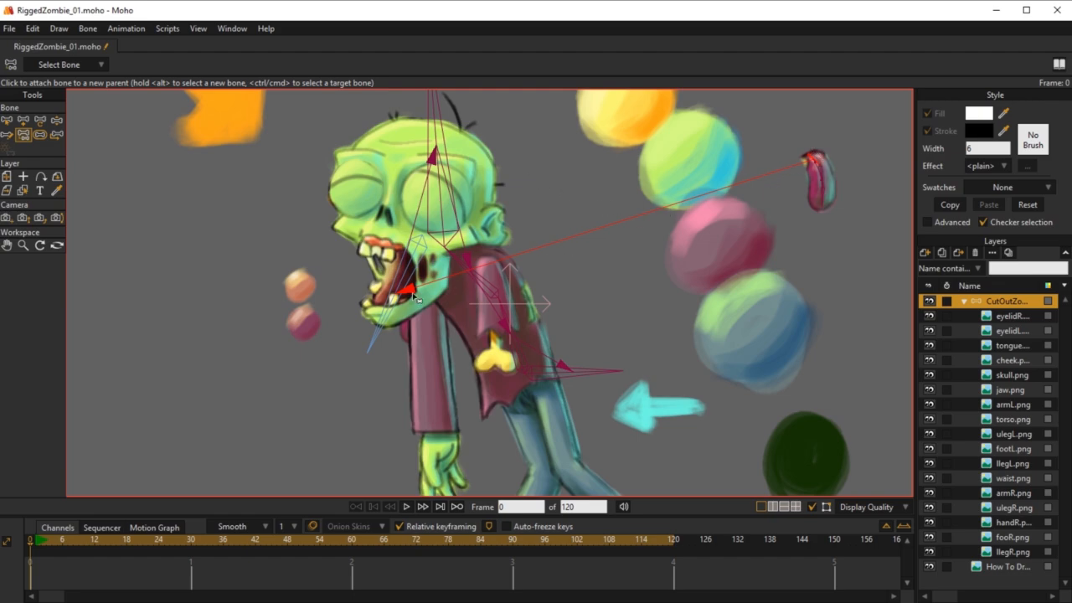
Step: Hide the How To Dr... layer, and move JawBone at frame 1 to test whether the relocated tongue follows, deleting the test key
click(36, 542)
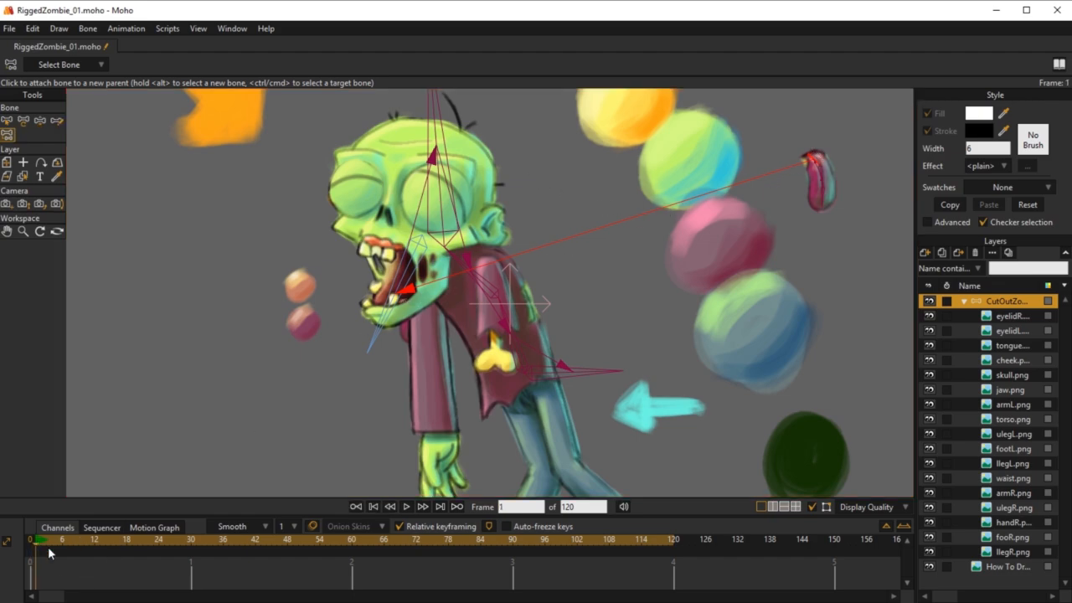
click(928, 568)
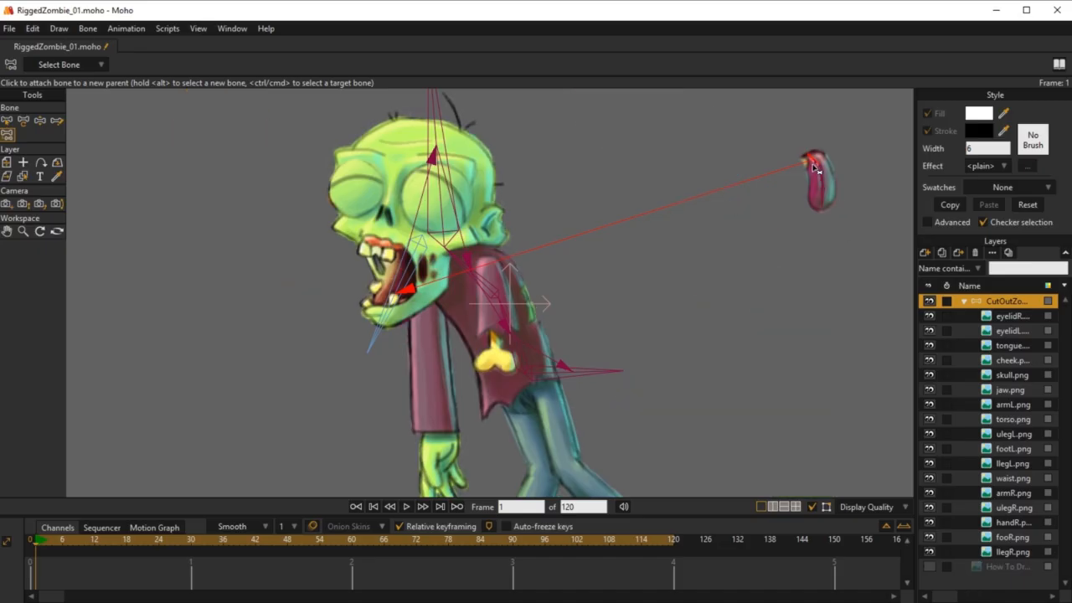
click(400, 286)
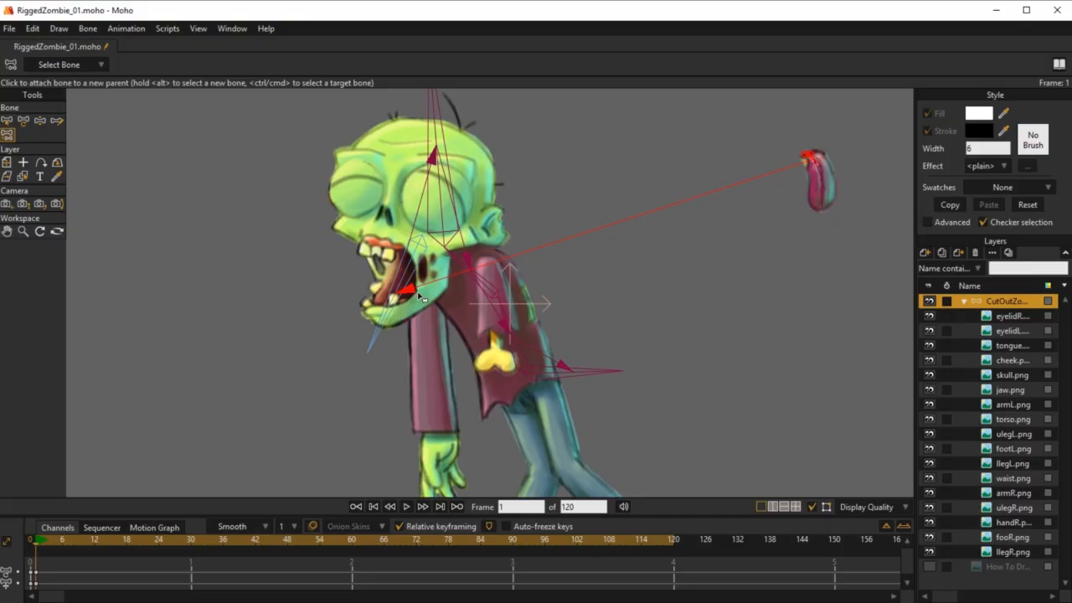
key(z)
mouse_move(418, 297)
mouse_down()
mouse_move(377, 293)
mouse_move(329, 259)
mouse_move(402, 301)
mouse_up()
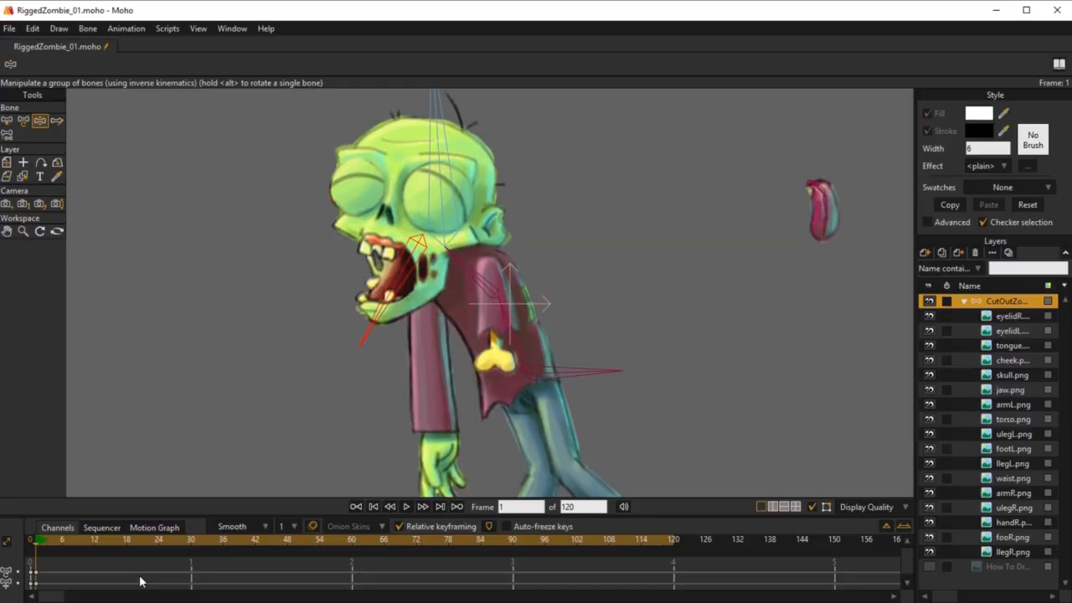
click(37, 574)
key(Delete)
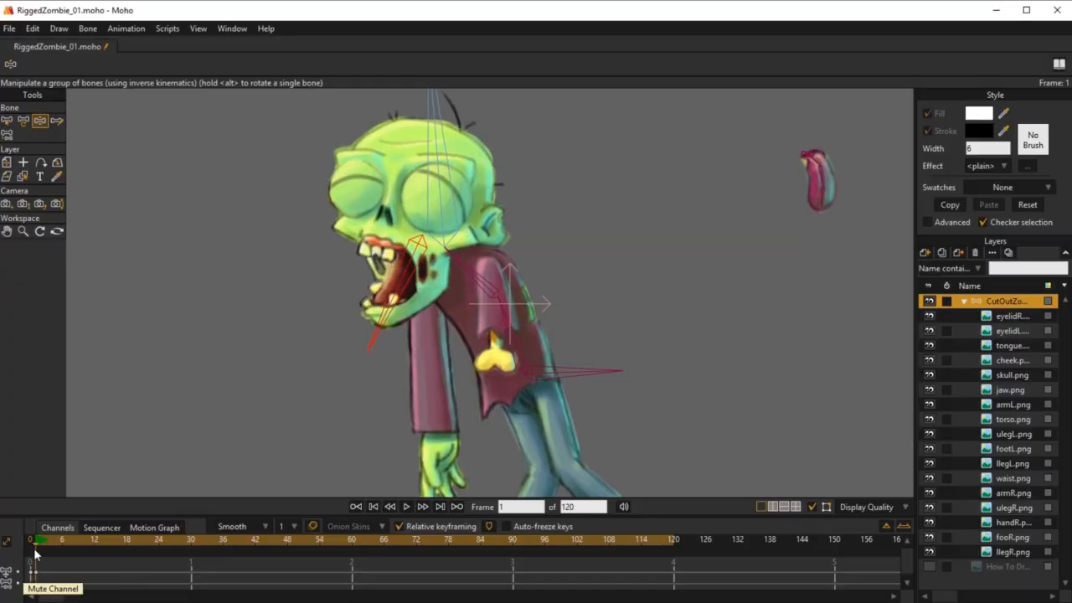
Step: At frame 0, use Offset Bone on the first tongue bone to place the tongue in the mouth at about X 0.7264, Y -0.7717, with the How To Dr... layer shown
click(32, 542)
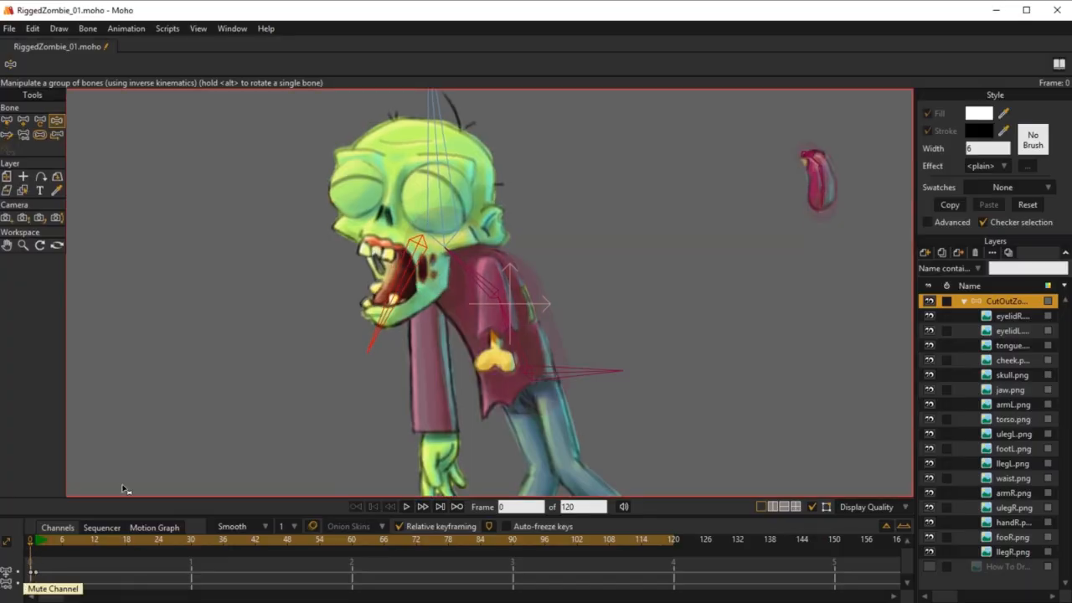
key(b)
click(814, 159)
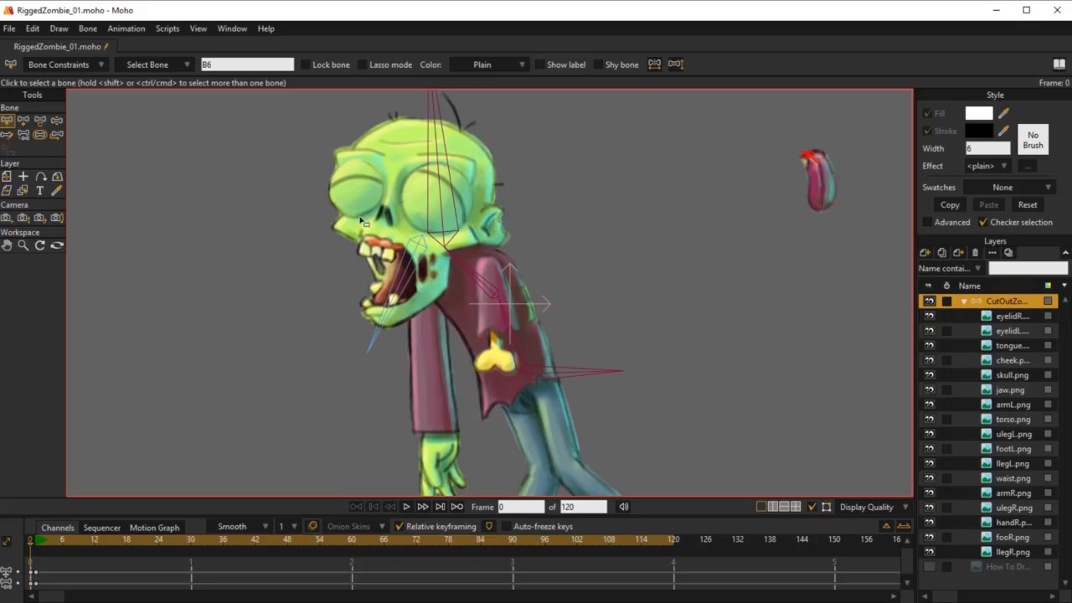
click(57, 135)
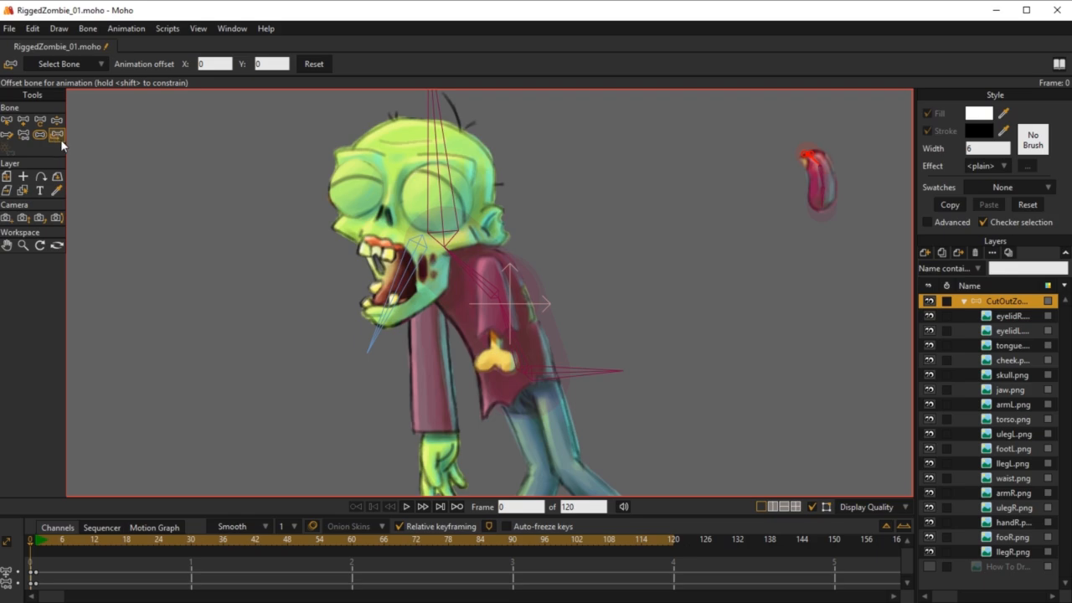
drag(816, 164, 741, 386)
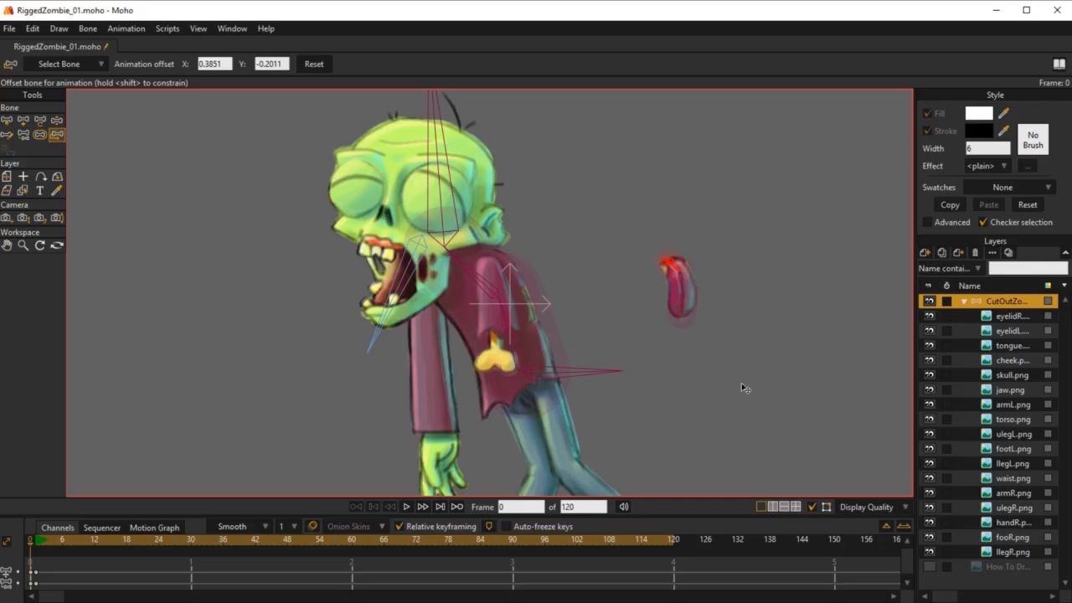
click(930, 568)
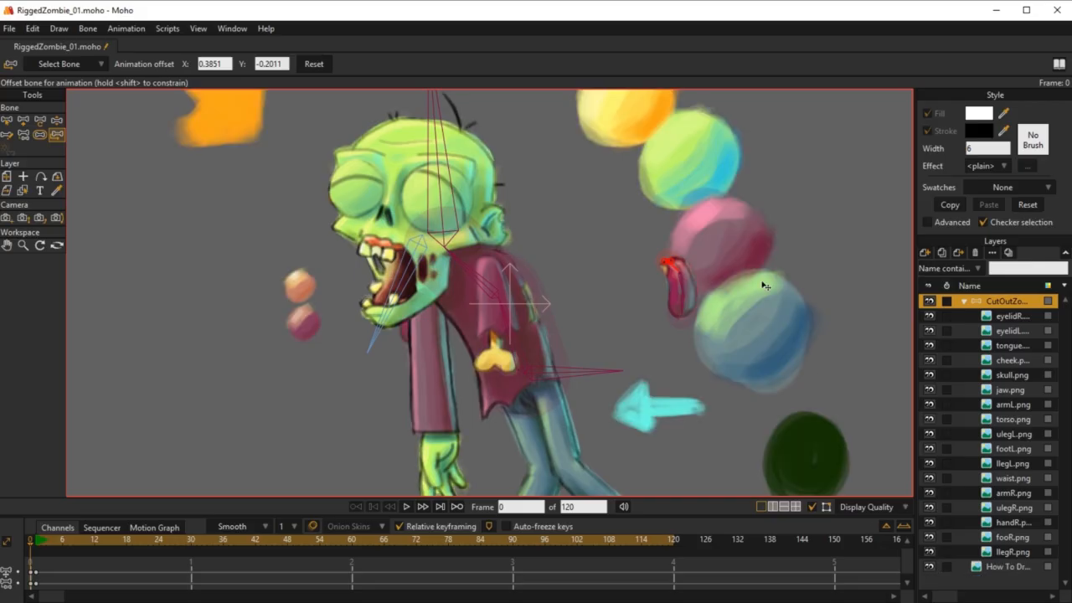
mouse_move(677, 269)
mouse_down()
mouse_move(402, 295)
mouse_move(420, 300)
mouse_up()
scroll(386, 286, up, 3)
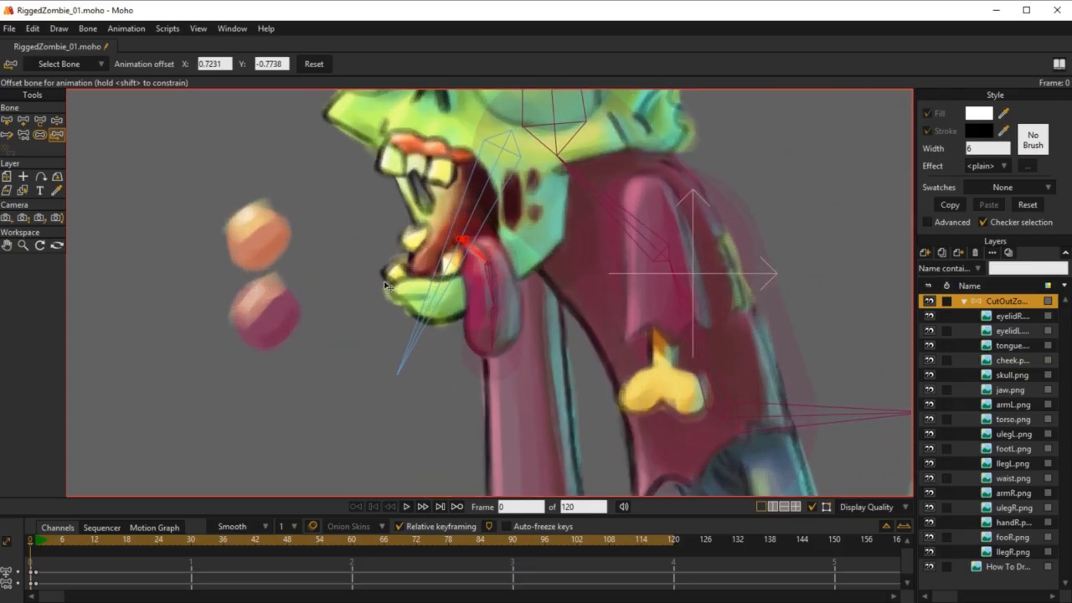
scroll(386, 287, up, 2)
drag(498, 236, 505, 242)
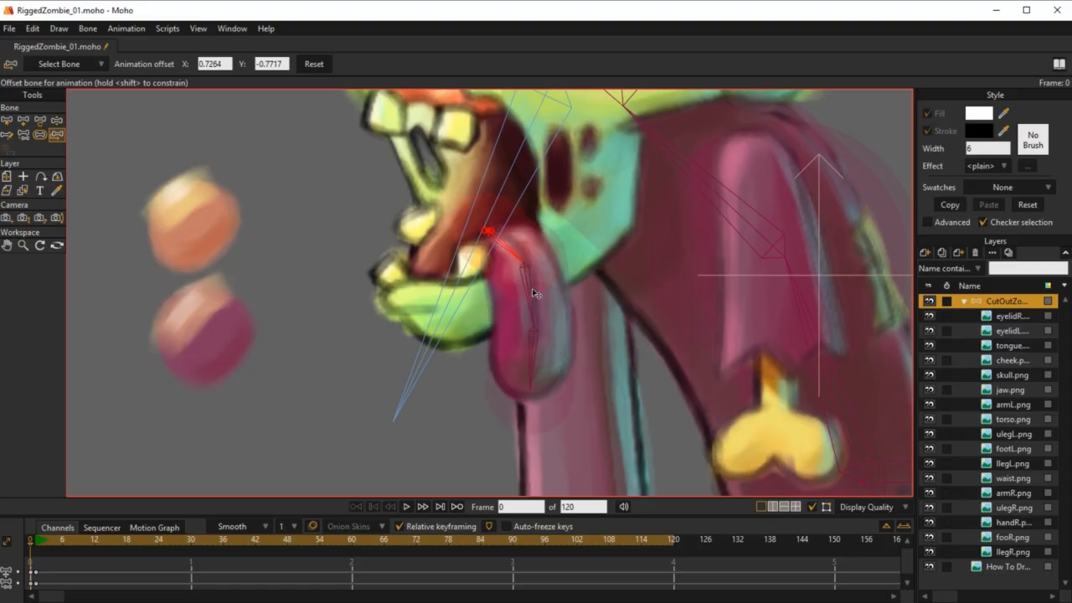
Step: Go to frame 1 with Select Bone active and hide the How To Dr... layer again
scroll(503, 322, down, 4)
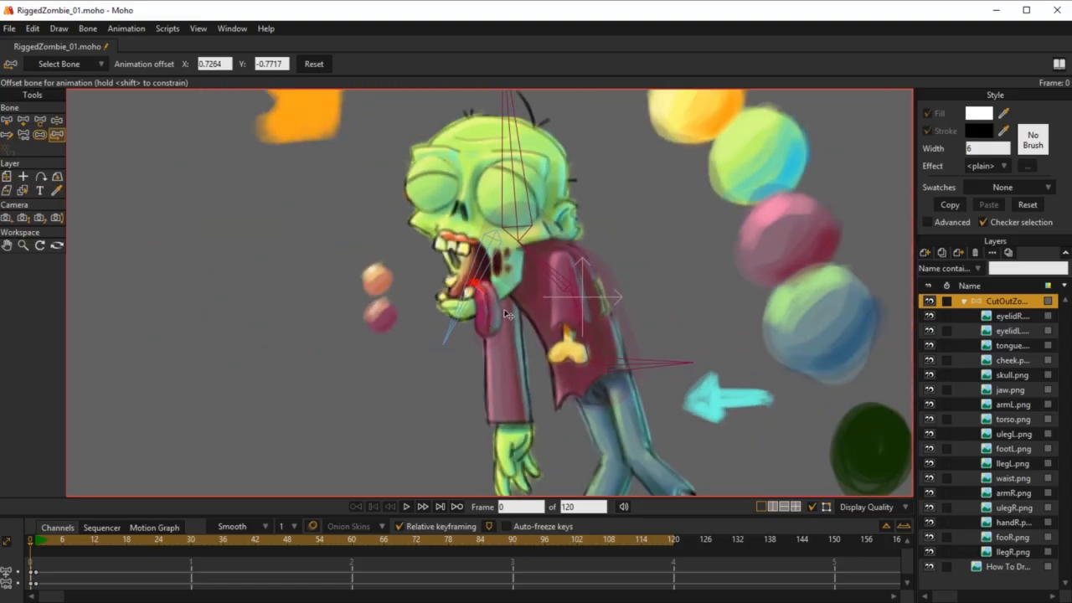
scroll(505, 316, down, 2)
scroll(603, 309, up, 3)
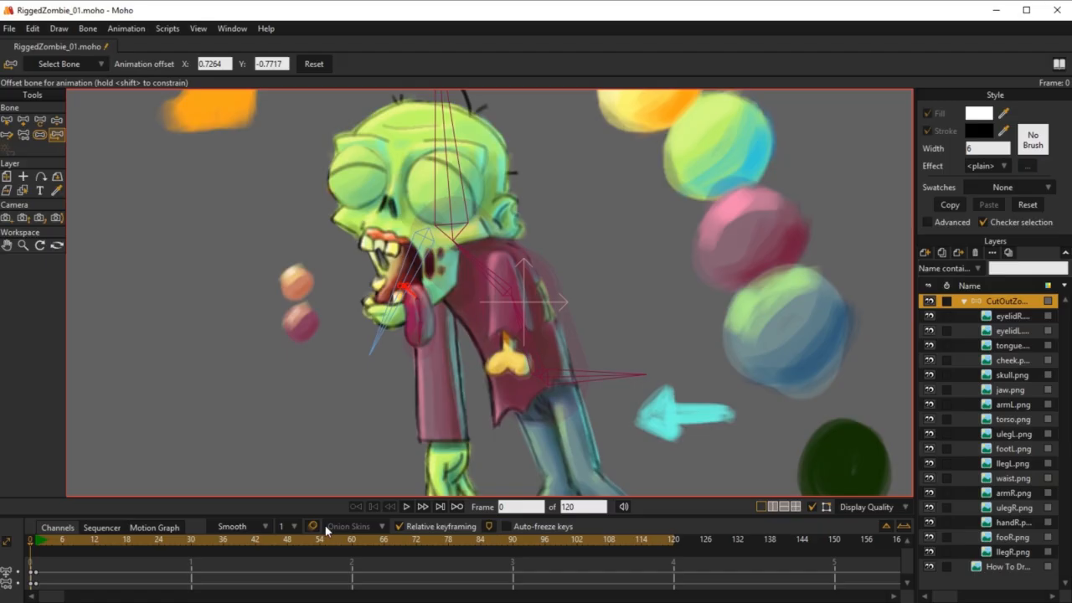
click(35, 542)
key(b)
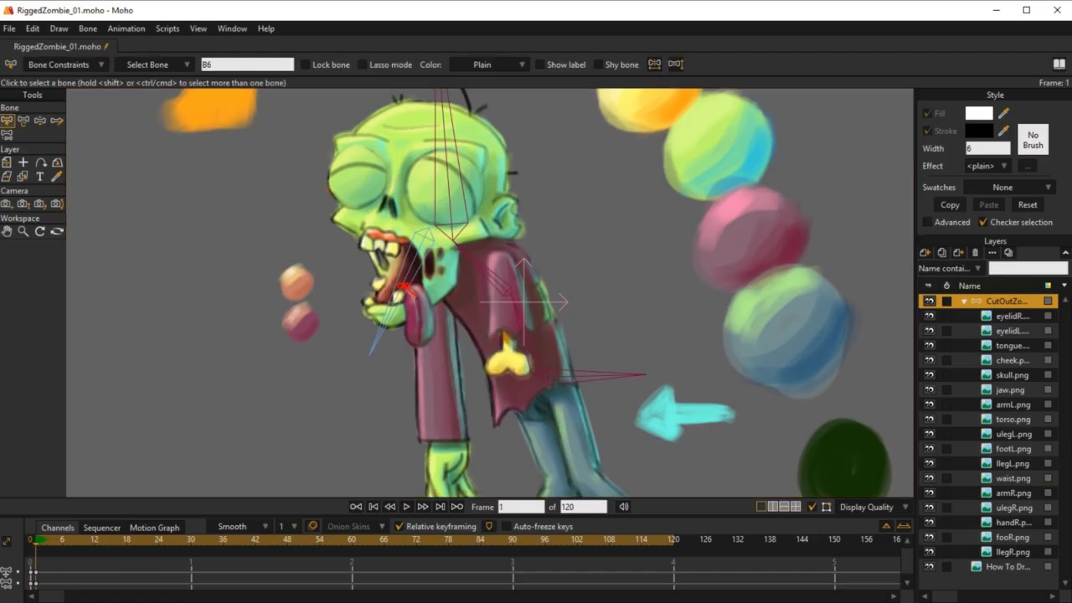
click(930, 567)
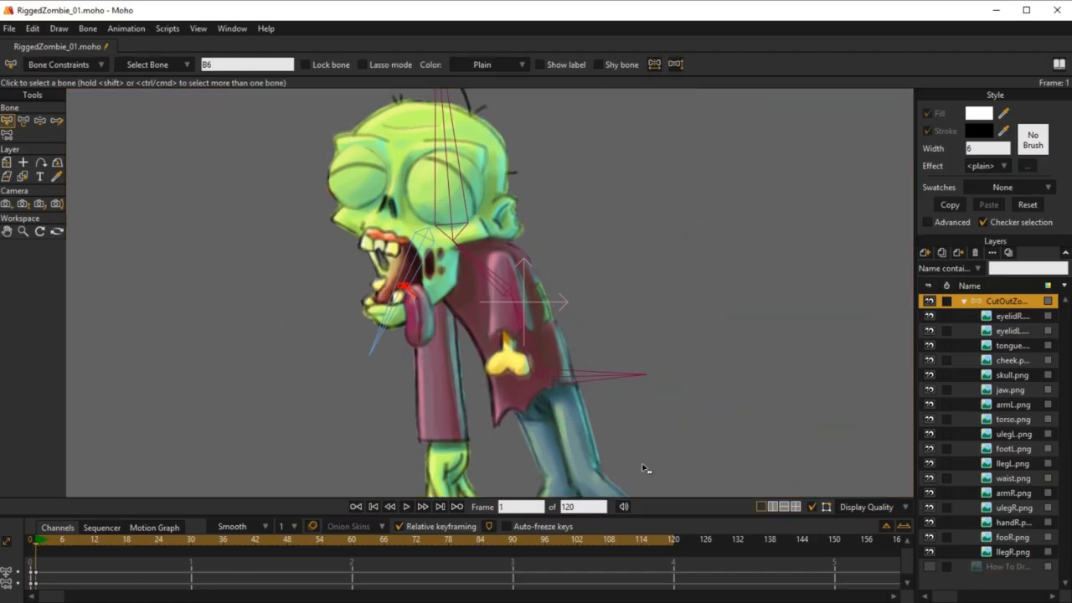
Step: Test the offset tongue by moving its bone chain with Manipulate Bones at frame 1
click(420, 345)
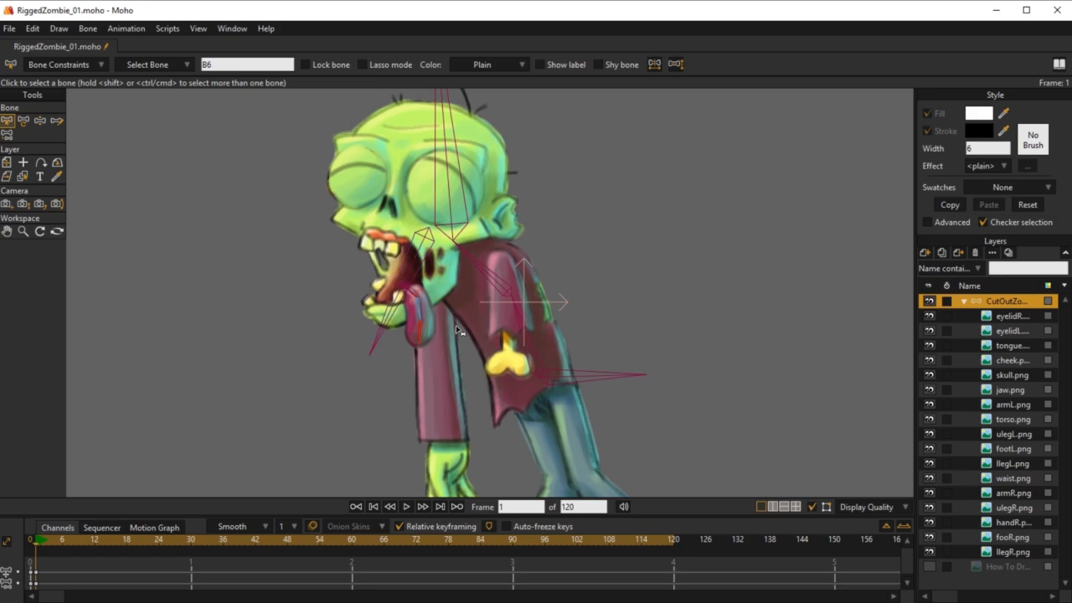
key(z)
drag(421, 338, 435, 295)
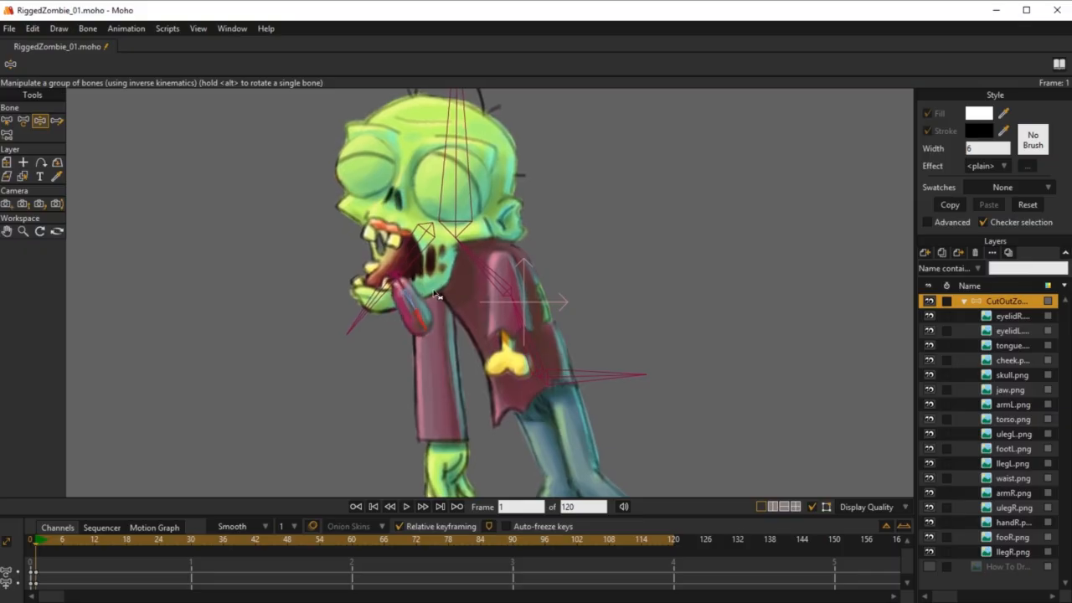
scroll(356, 314, down, 2)
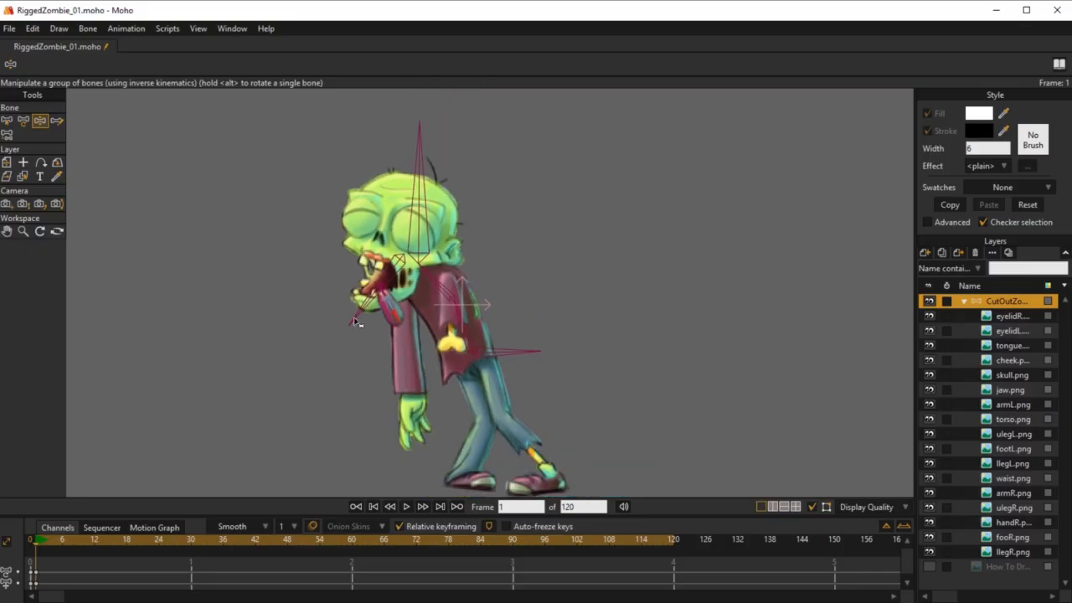
Step: Return to frame 0 and compare the tongue's placement between the Select Bone and Bone Strength tools
click(31, 540)
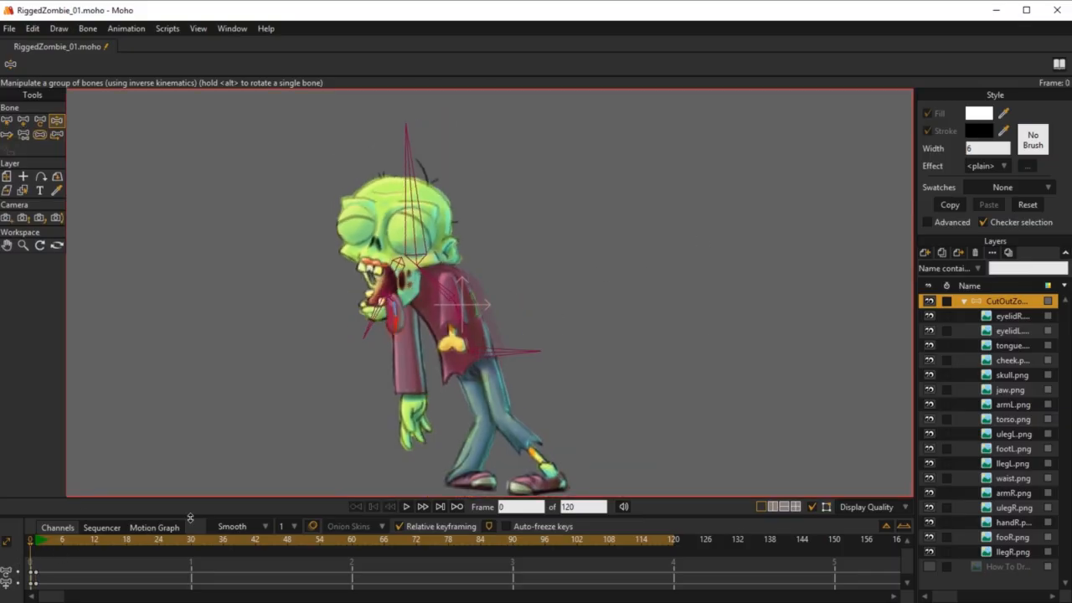
key(z)
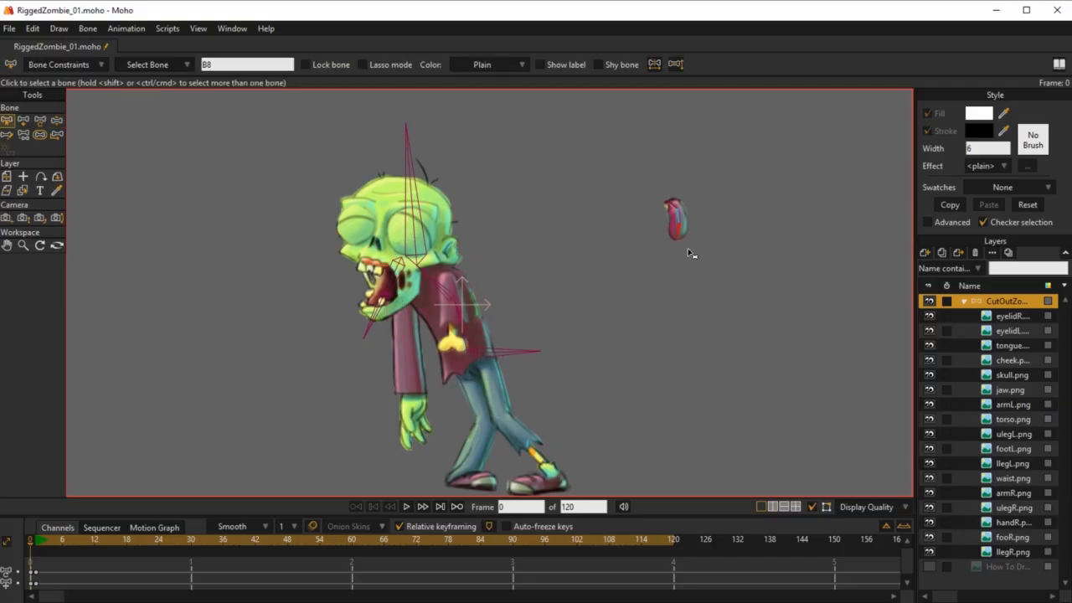
click(39, 135)
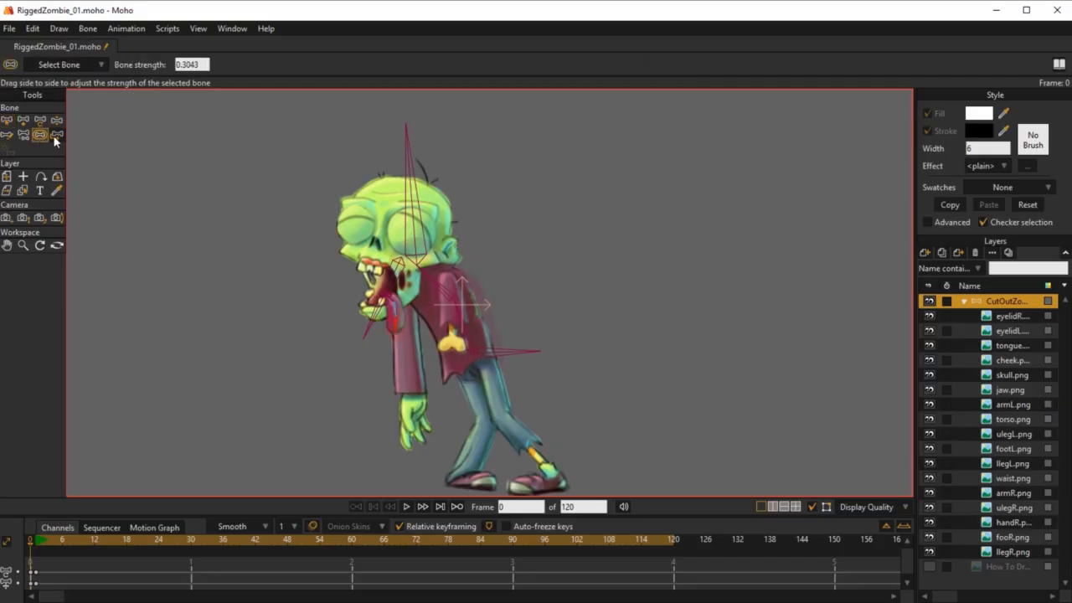
scroll(444, 344, up, 5)
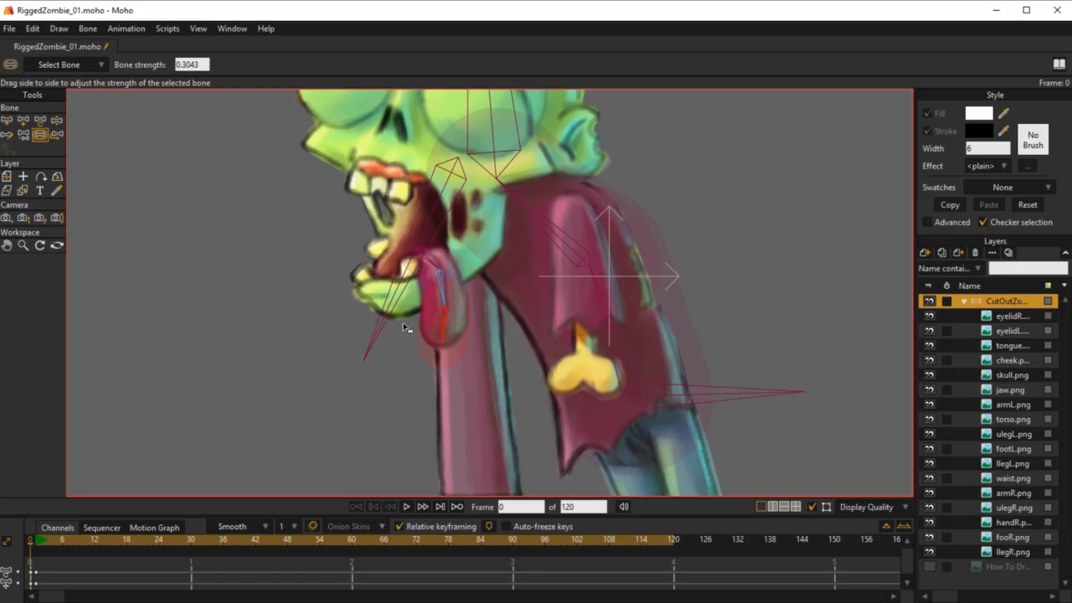
scroll(409, 329, down, 5)
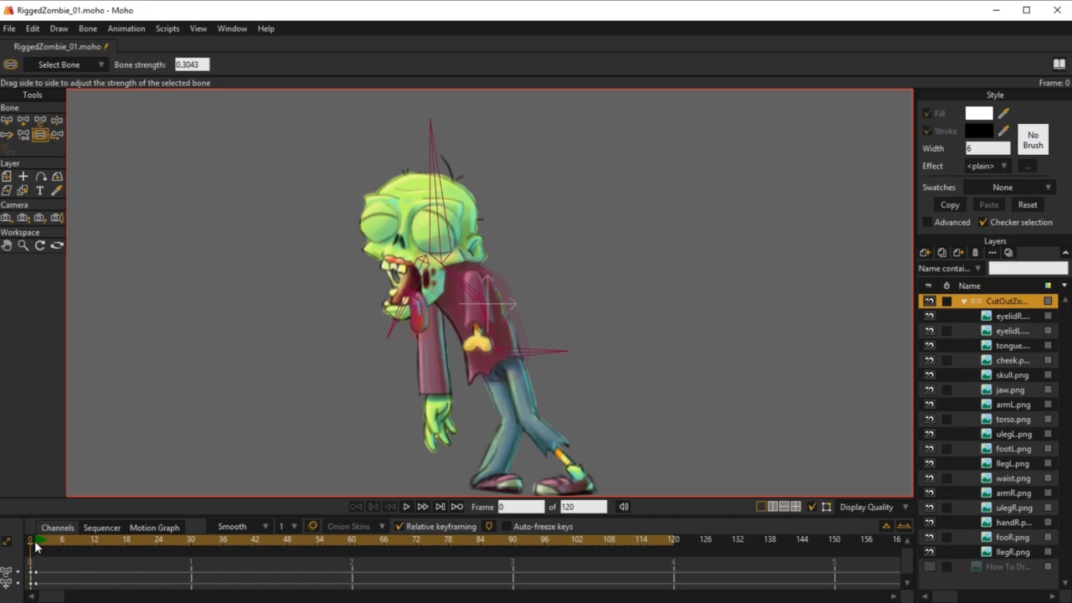
Step: Delete the test keyframes at frame 1 from both bone channels in the timeline
click(35, 573)
click(36, 572)
key(Delete)
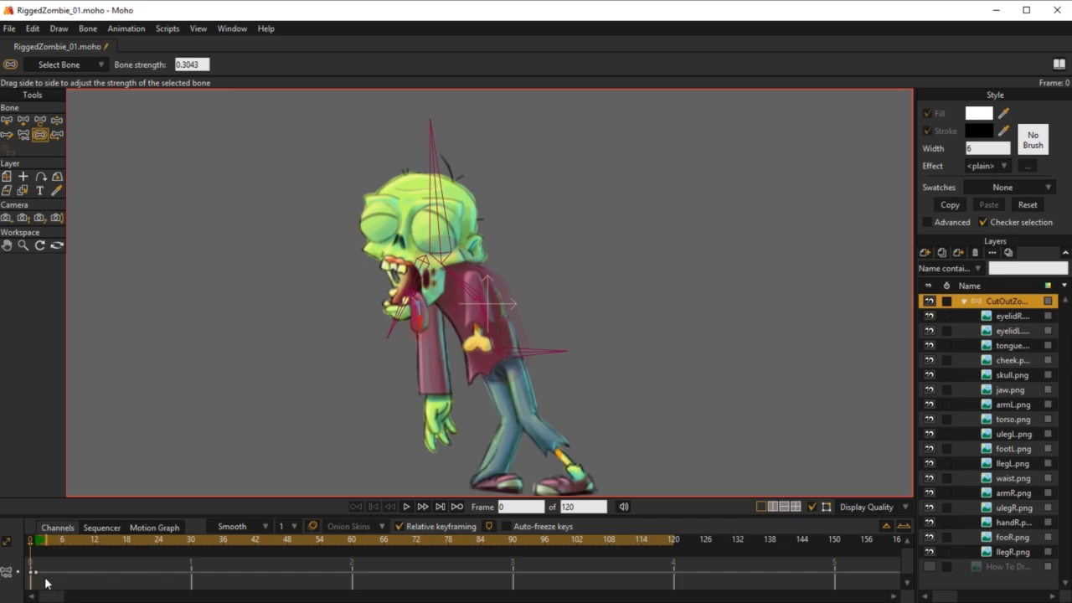
click(36, 573)
key(Delete)
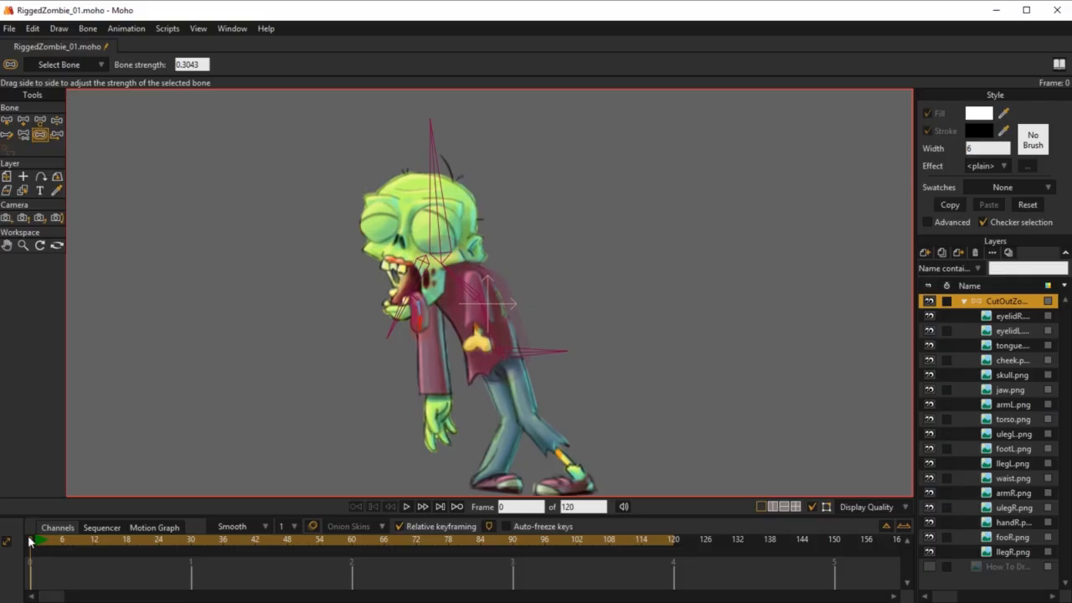
Step: Select the first tongue bone at frame 0 and enable its angle constraints with minimum and maximum of 0 degrees
drag(582, 207, 610, 181)
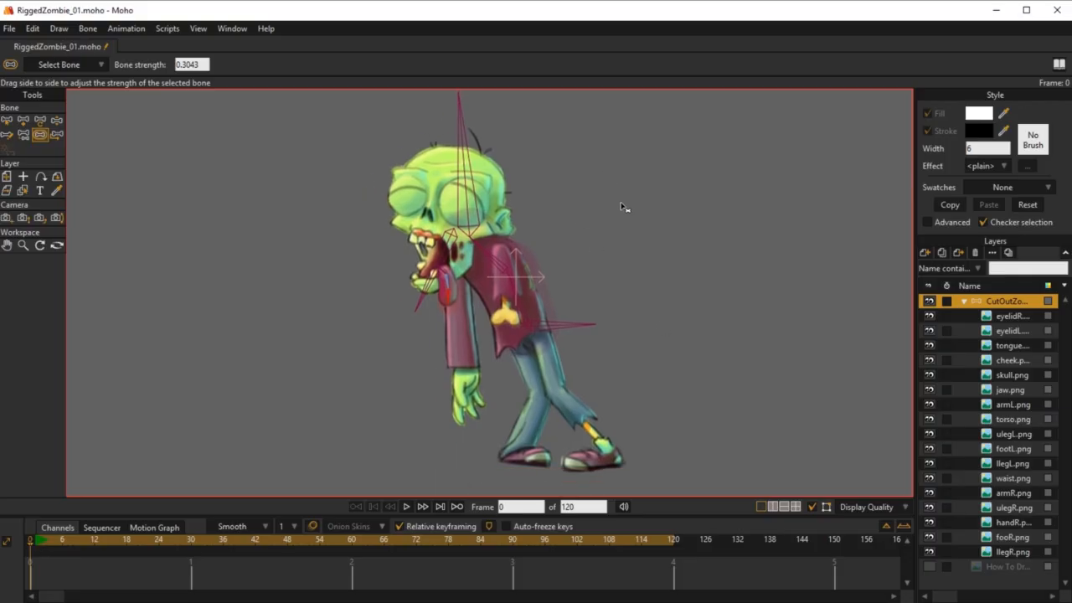
scroll(423, 216, up, 3)
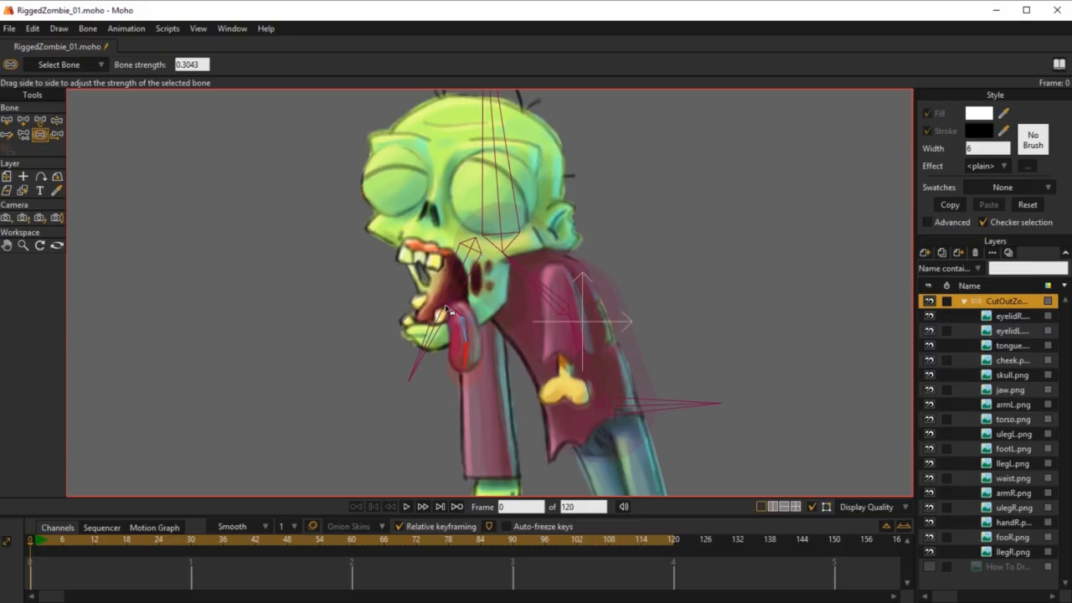
scroll(466, 372, up, 2)
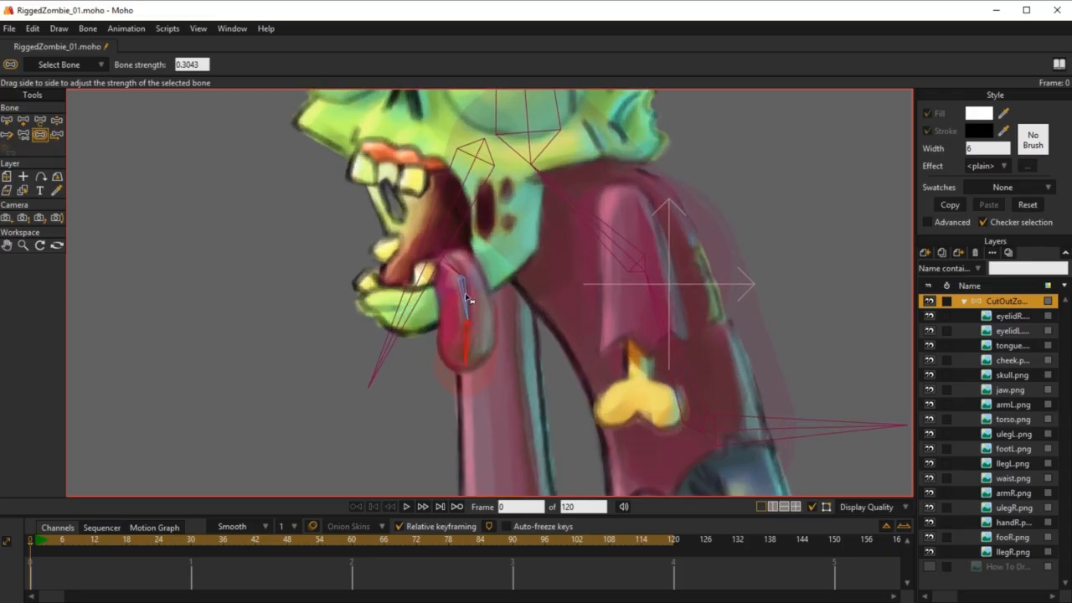
key(b)
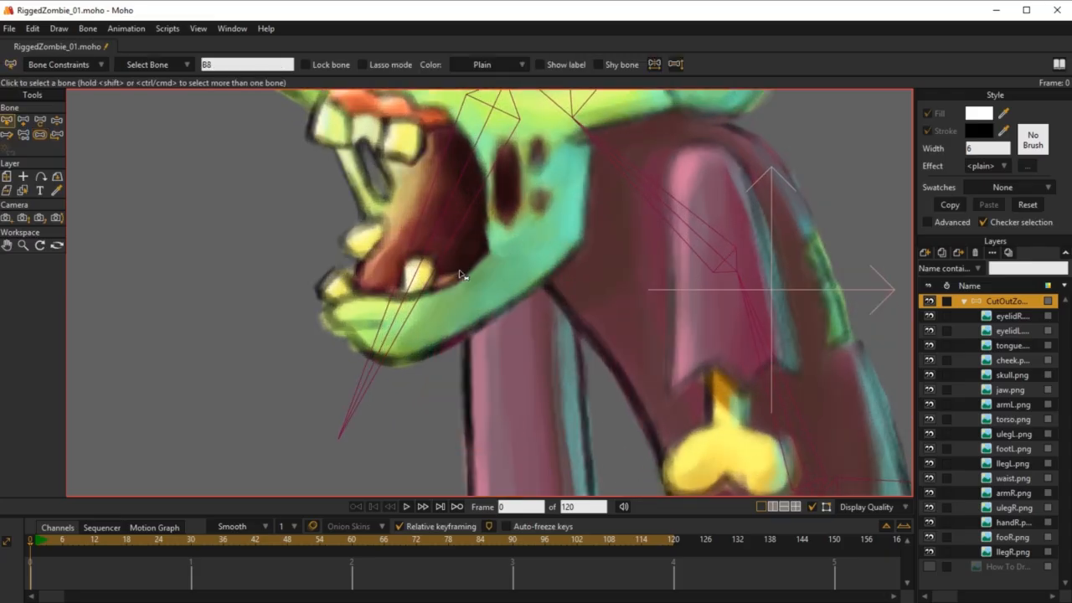
scroll(280, 355, down, 5)
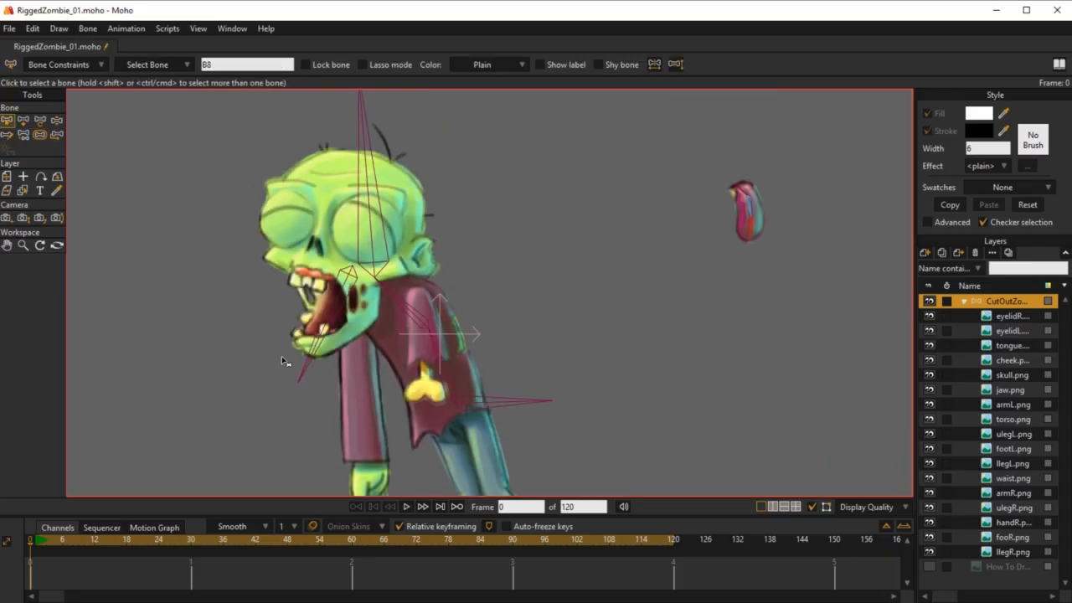
click(739, 198)
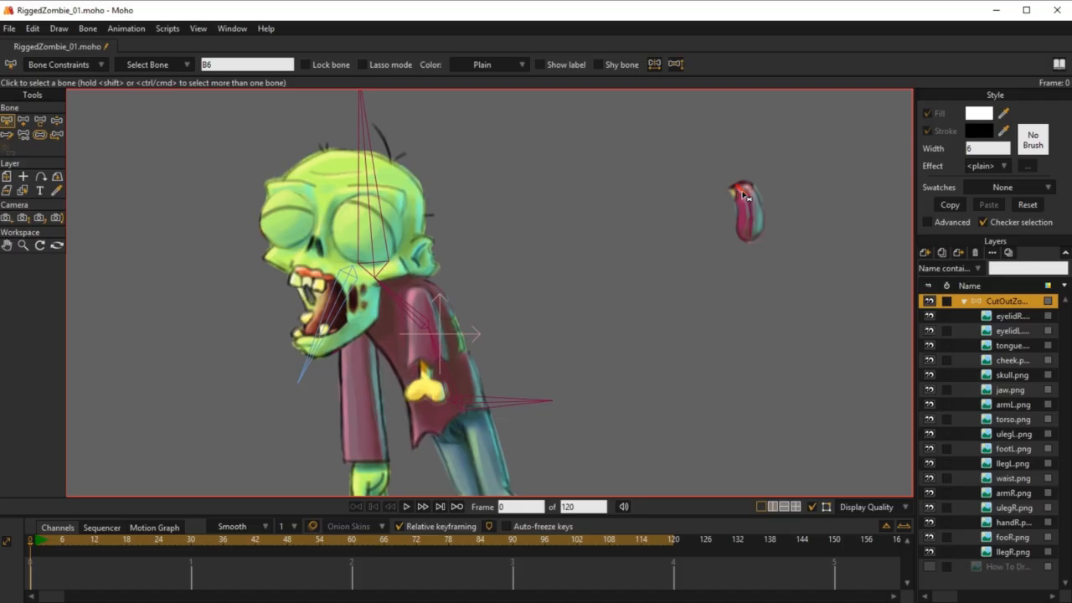
click(86, 69)
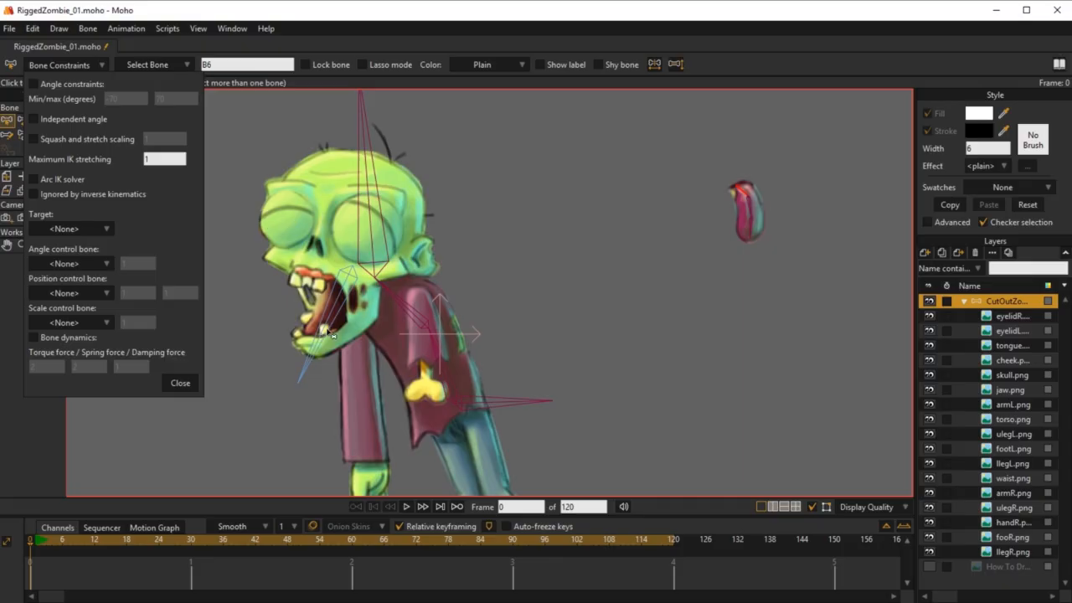
click(34, 84)
drag(118, 98, 87, 104)
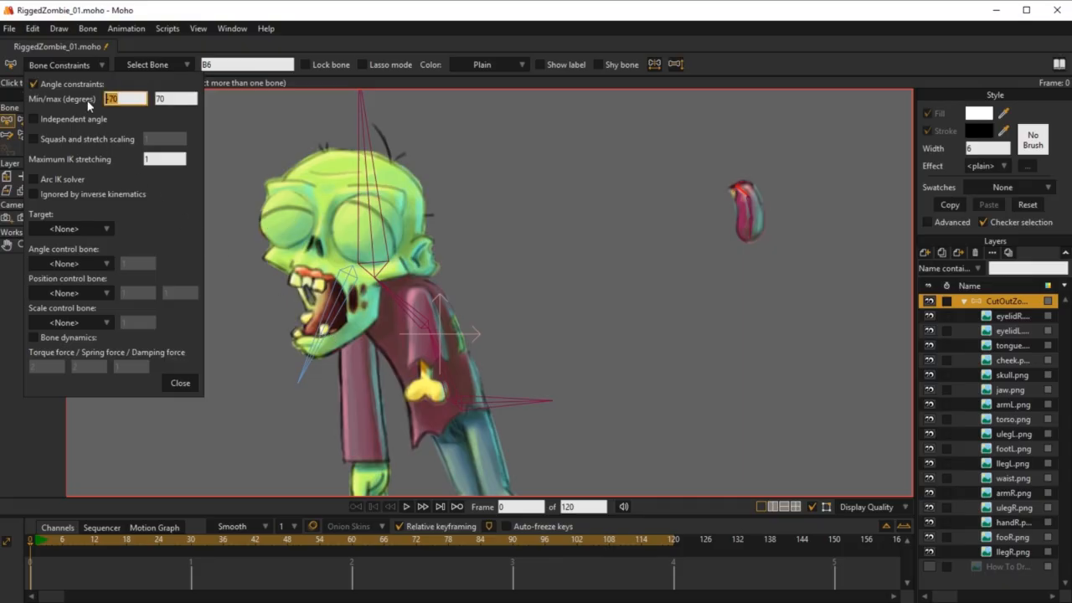
text(0)
key(Tab)
text(0)
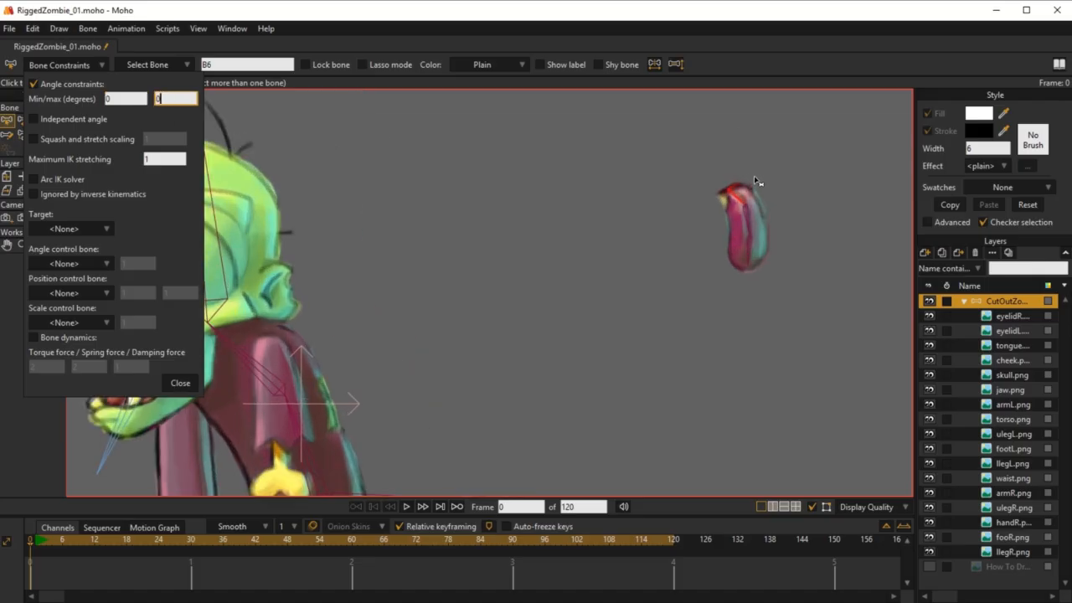
Step: Readjust the first tongue bone's angle constraint limits, entering 15 degrees, and close the bone constraints
scroll(757, 180, up, 5)
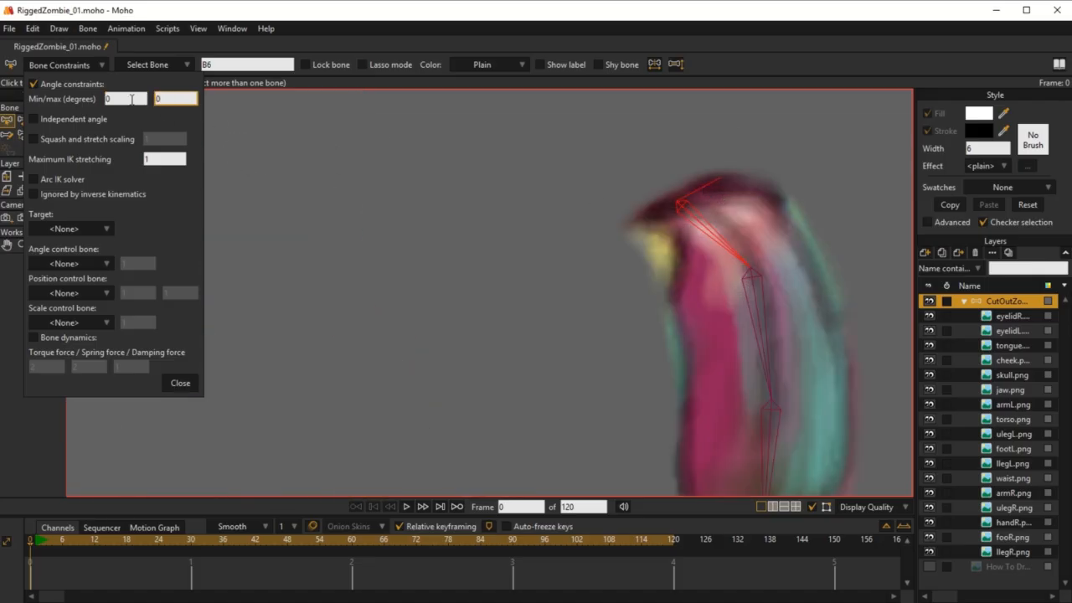
click(131, 99)
click(181, 98)
text(-5)
key(BackSpace)
key(BackSpace)
text(15)
click(181, 382)
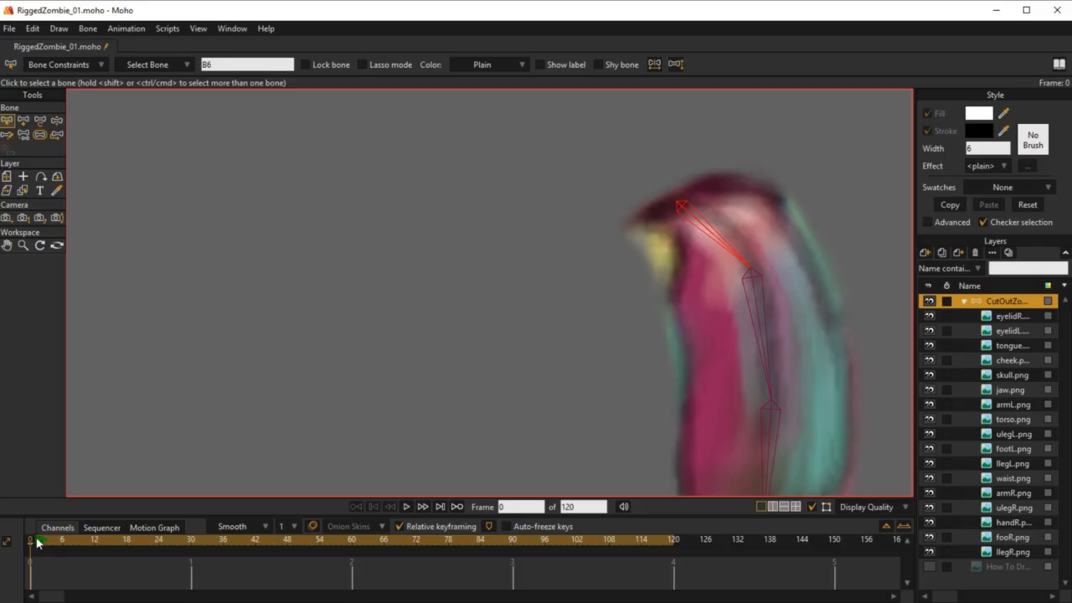
Step: Test-bend the tongue bones with Manipulate Bones at frame 1 to check how the tongue follows the jaw
click(34, 538)
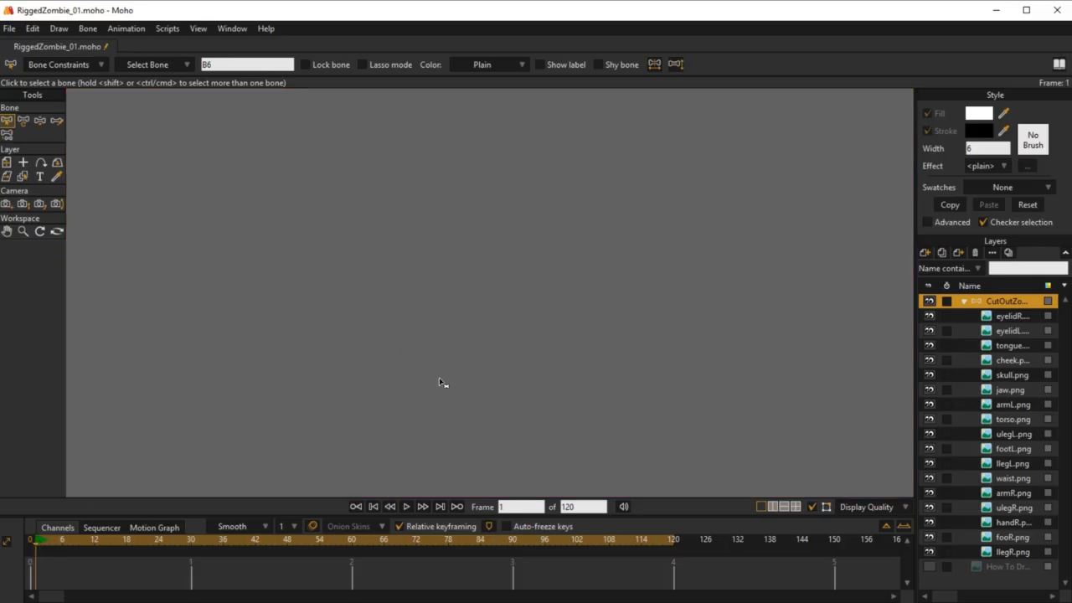
scroll(536, 293, up, 5)
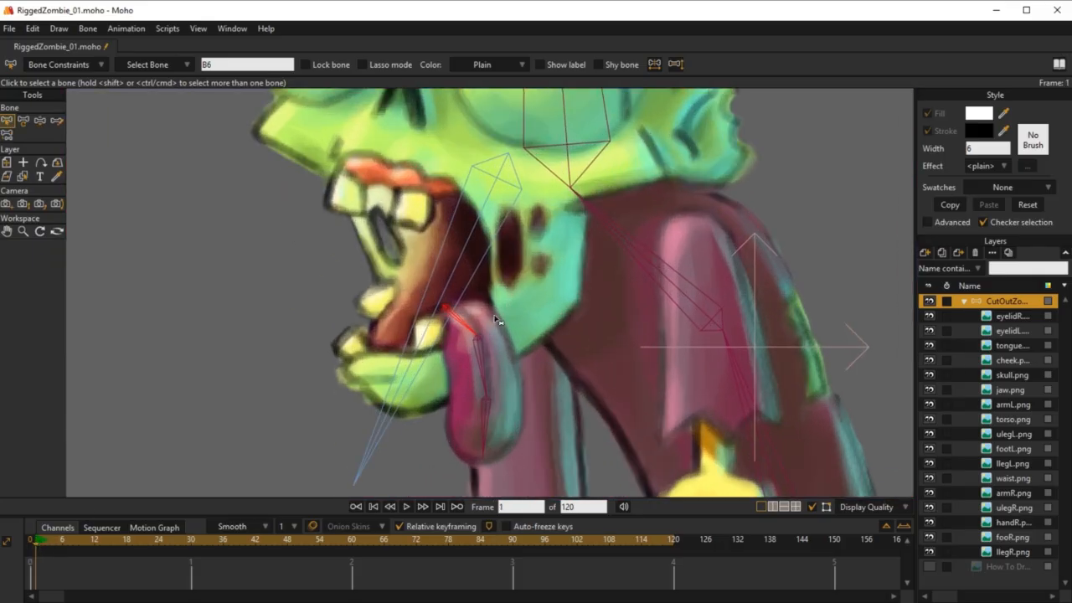
key(z)
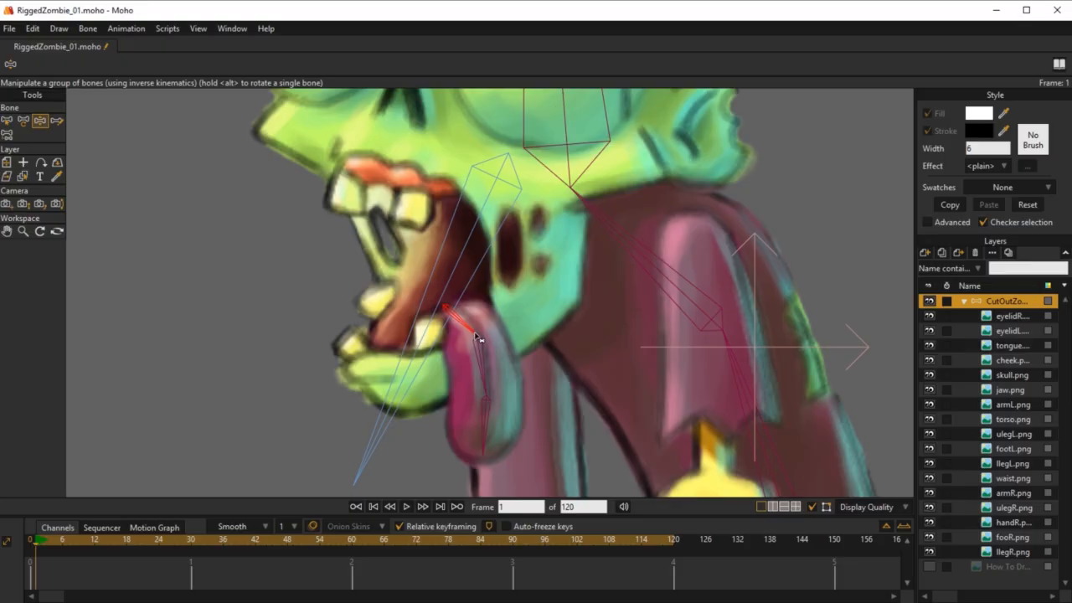
drag(465, 321, 505, 375)
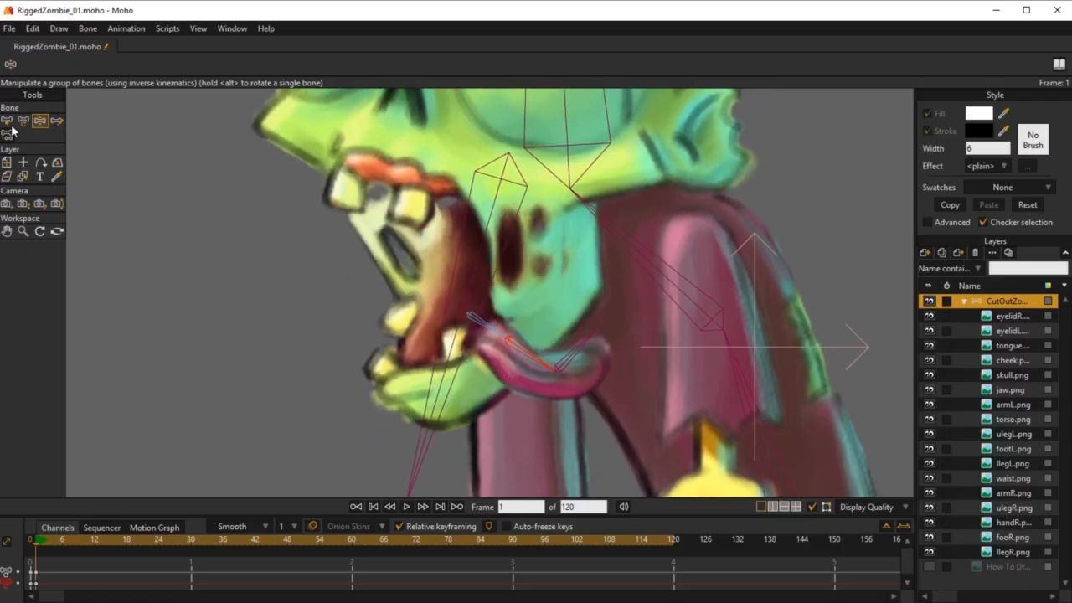
Step: Return to frame 0 and readjust the bone strengths of the three tongue bones
click(29, 541)
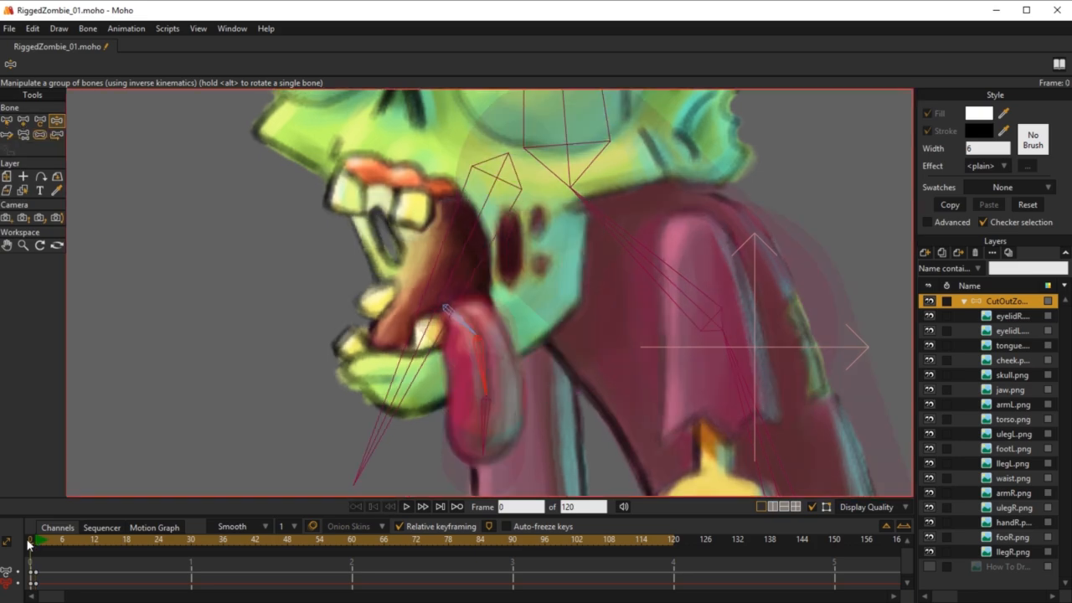
click(39, 134)
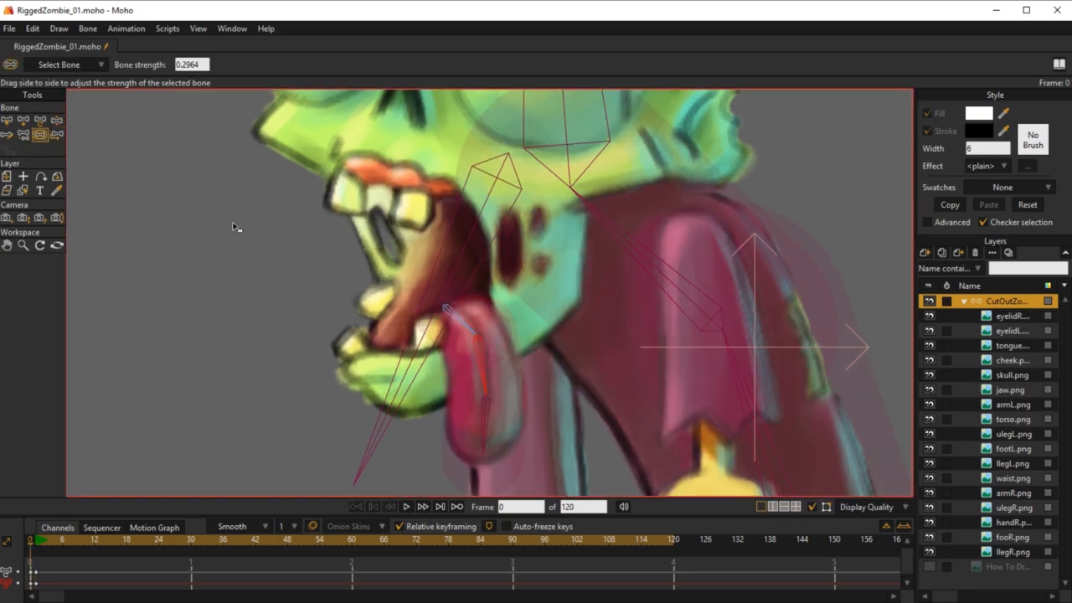
click(478, 312)
click(489, 378)
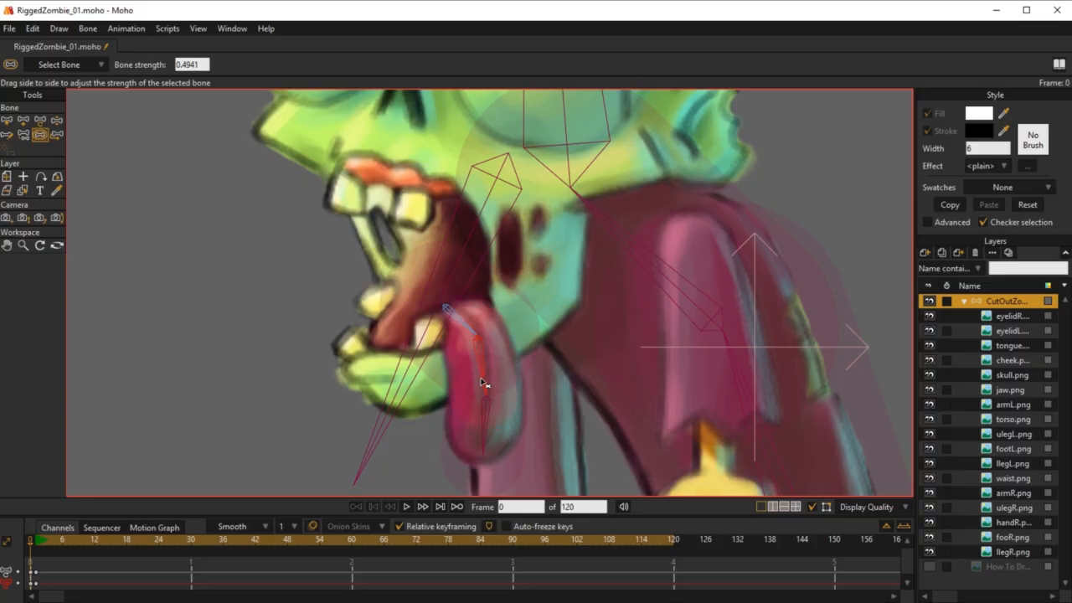
click(481, 434)
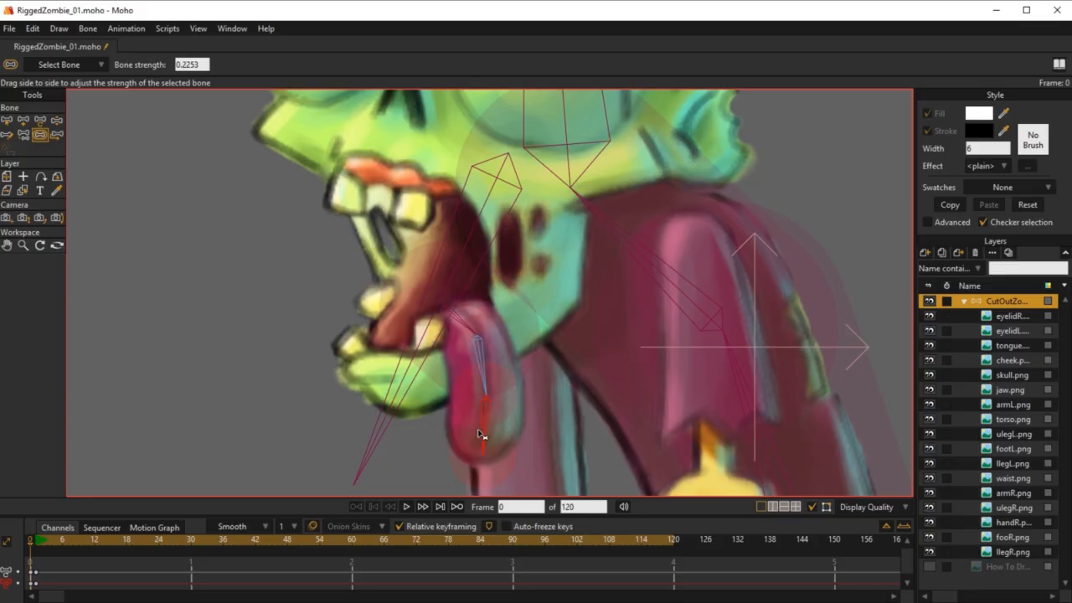
click(460, 323)
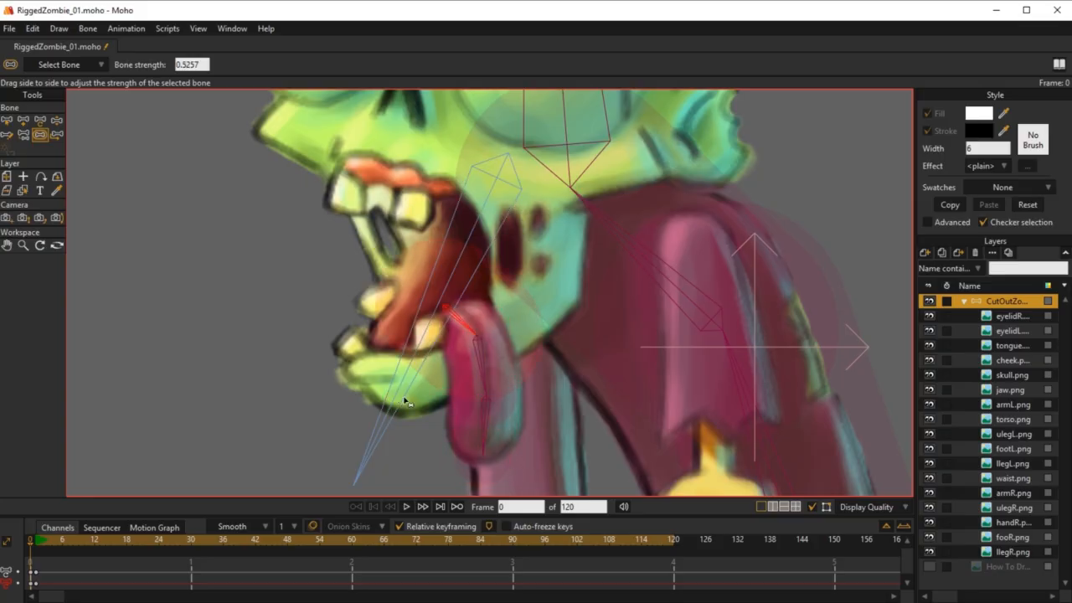
Step: Test the tongue's deformation at frame 0 with Manipulate Bones, and return to Select Bone
key(z)
drag(485, 371, 477, 431)
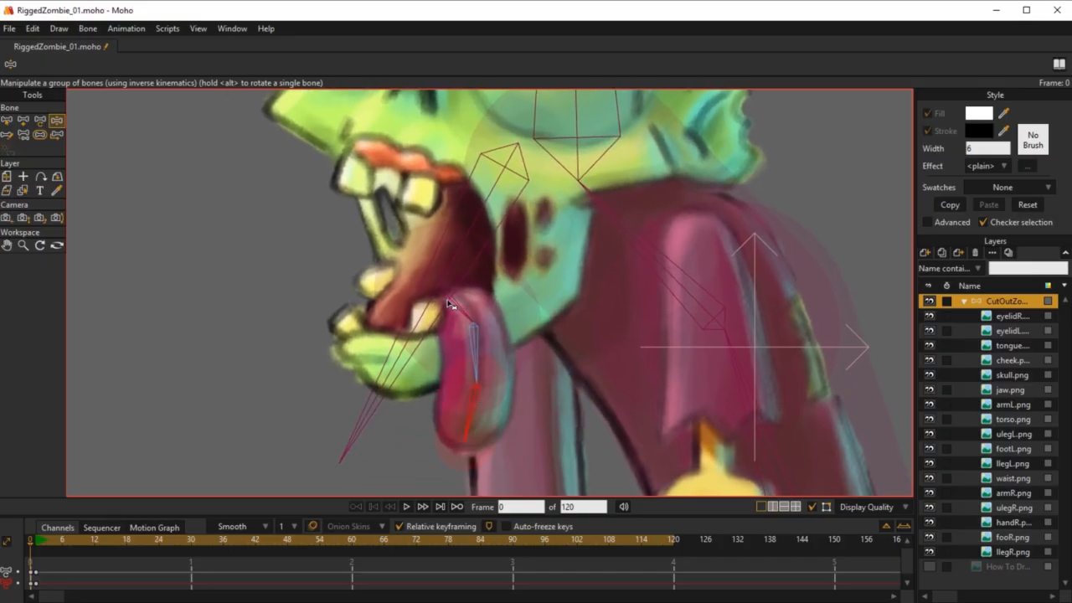
key(b)
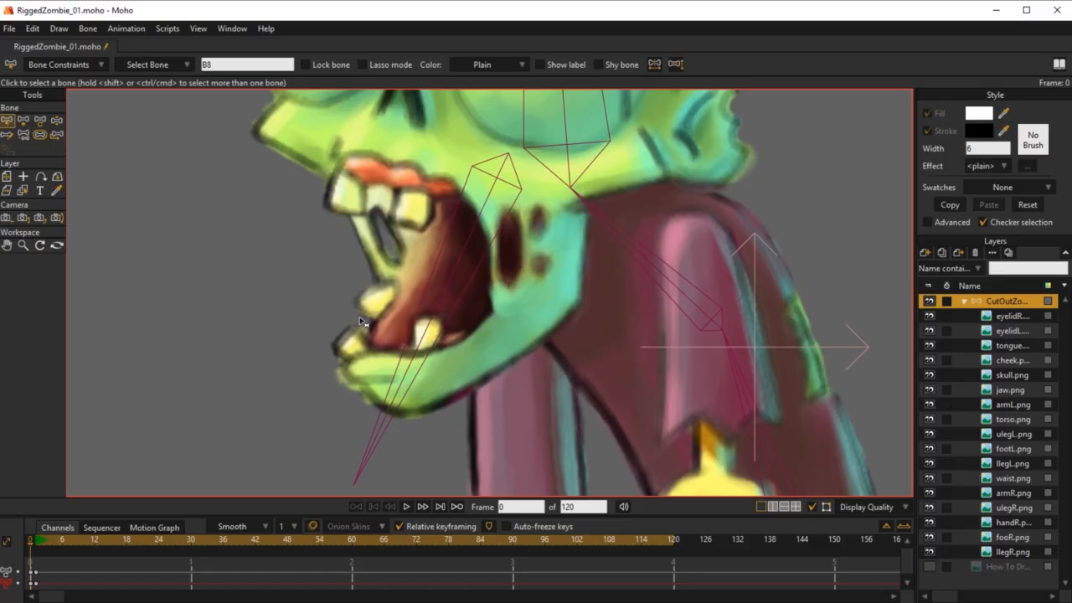
Step: Raise the first tongue bone's strength to about 0.82, adjust the other two tongue bones' strengths, and test the bend
click(39, 132)
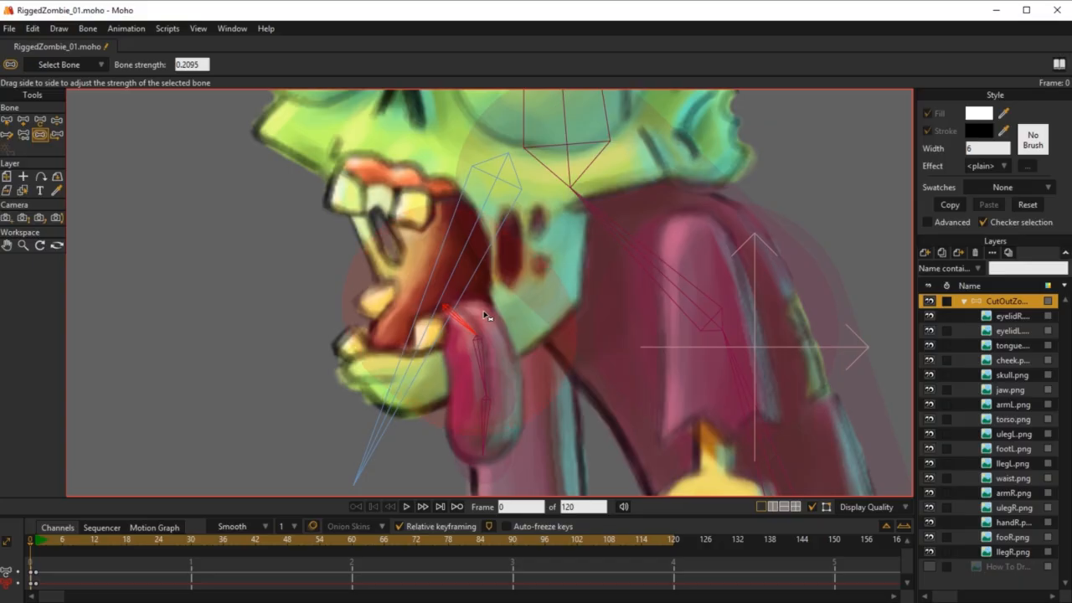
click(486, 376)
drag(489, 421, 481, 426)
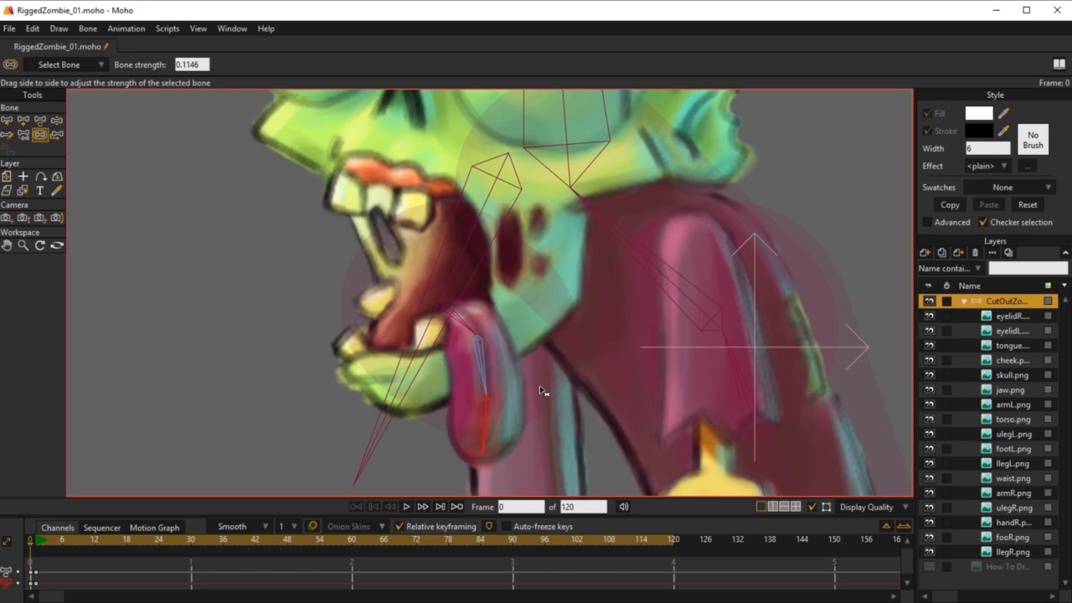
key(z)
drag(472, 373, 497, 409)
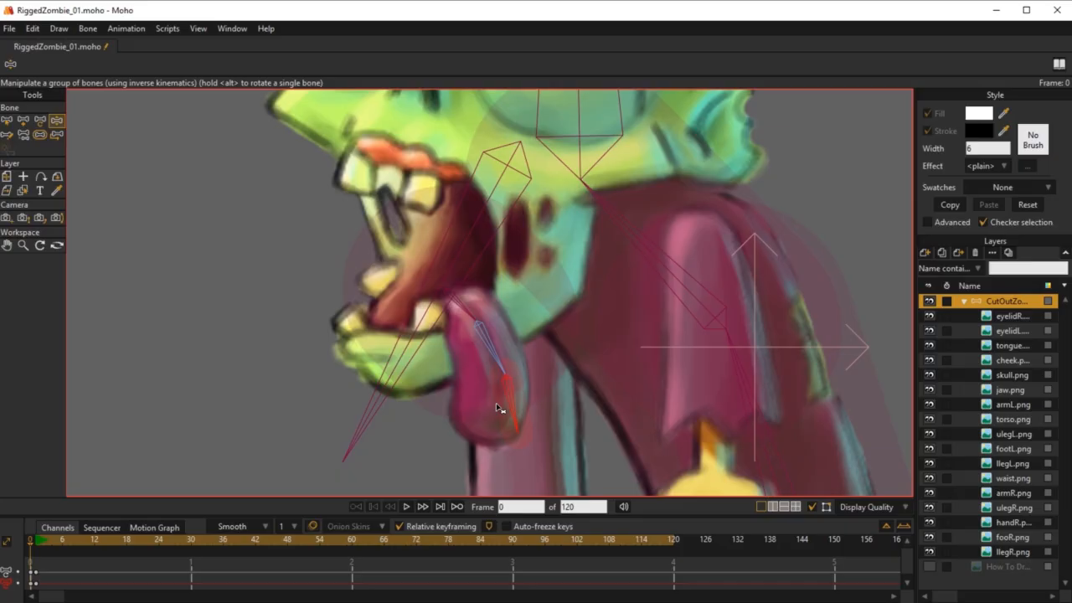
Step: Set the tongue-tip bone's strength to about 0.38 and test the bend with Manipulate Bones
click(40, 134)
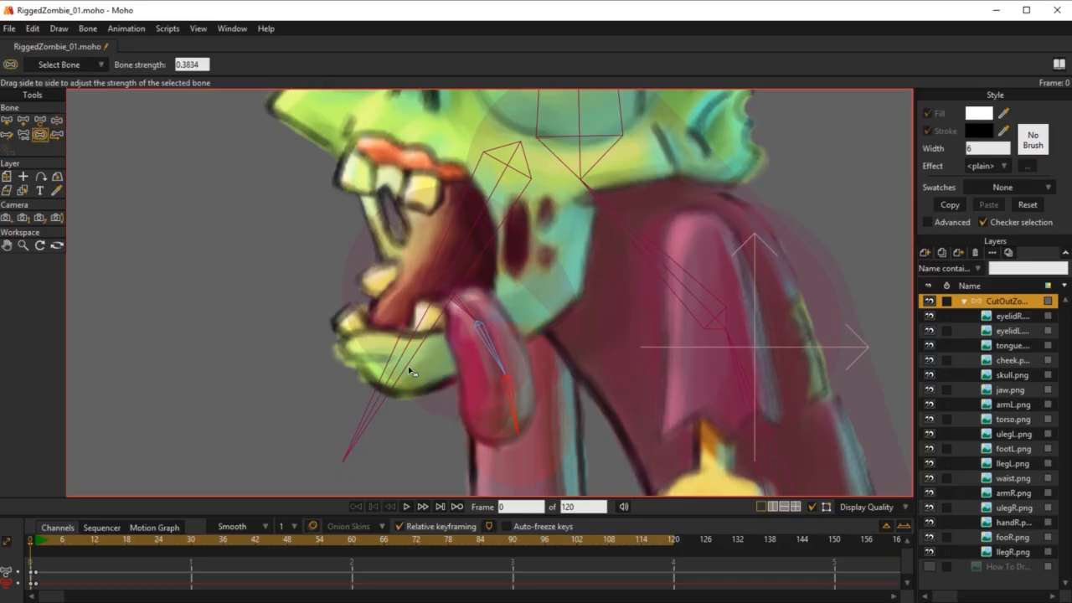
key(z)
mouse_move(502, 407)
mouse_down()
mouse_move(530, 371)
mouse_move(431, 394)
mouse_move(507, 399)
mouse_move(431, 406)
mouse_move(490, 391)
mouse_move(483, 395)
mouse_move(495, 408)
mouse_up()
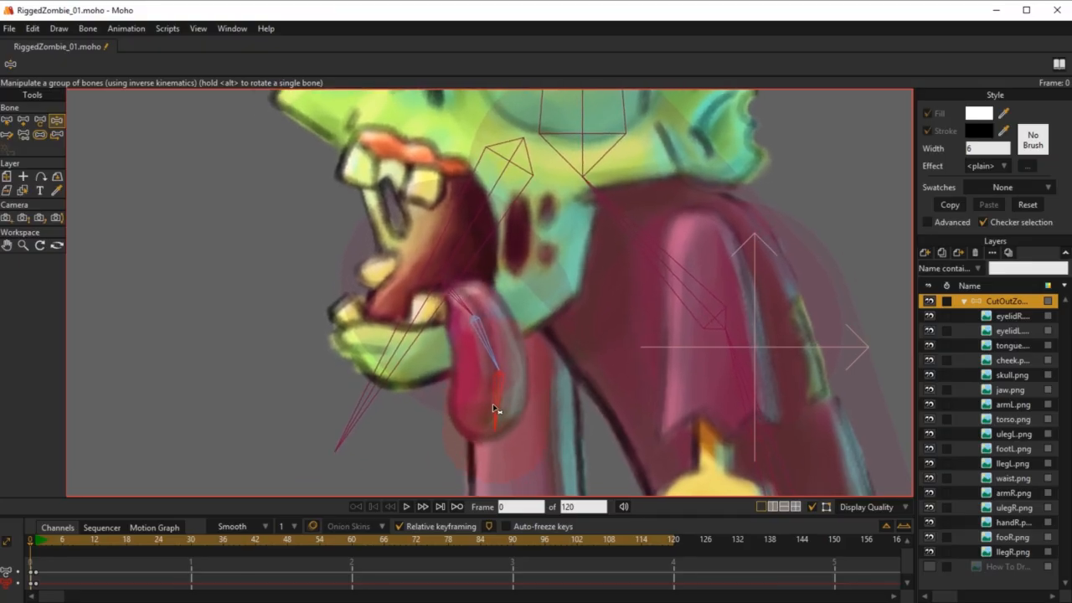
Step: Fine-tune the strength of the lower tongue bones, test-bending the tongue between adjustments
click(41, 135)
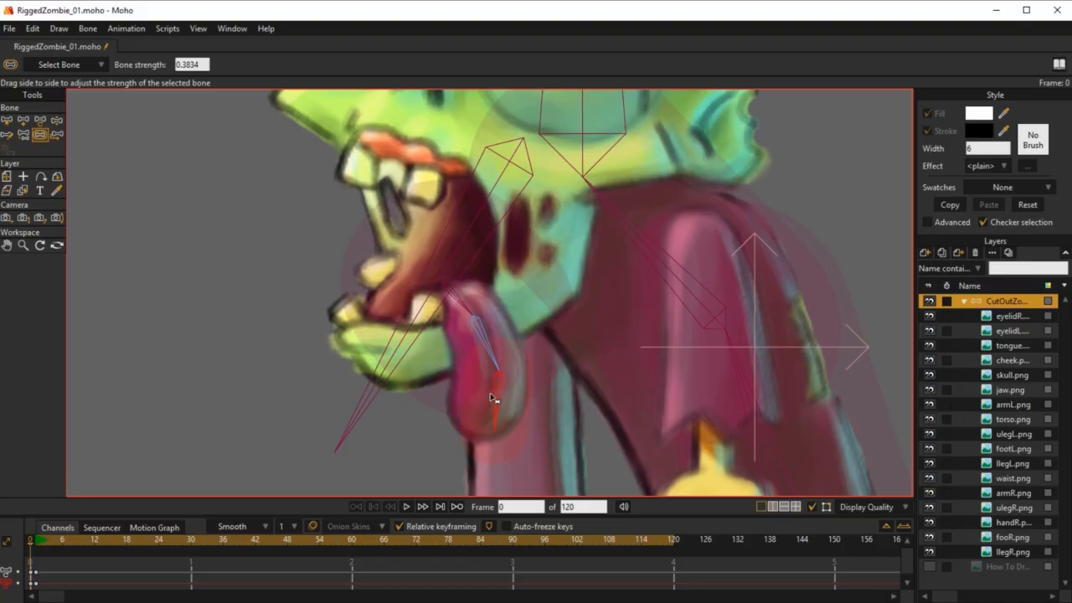
drag(494, 399, 448, 378)
key(z)
drag(503, 407, 469, 336)
click(40, 136)
key(z)
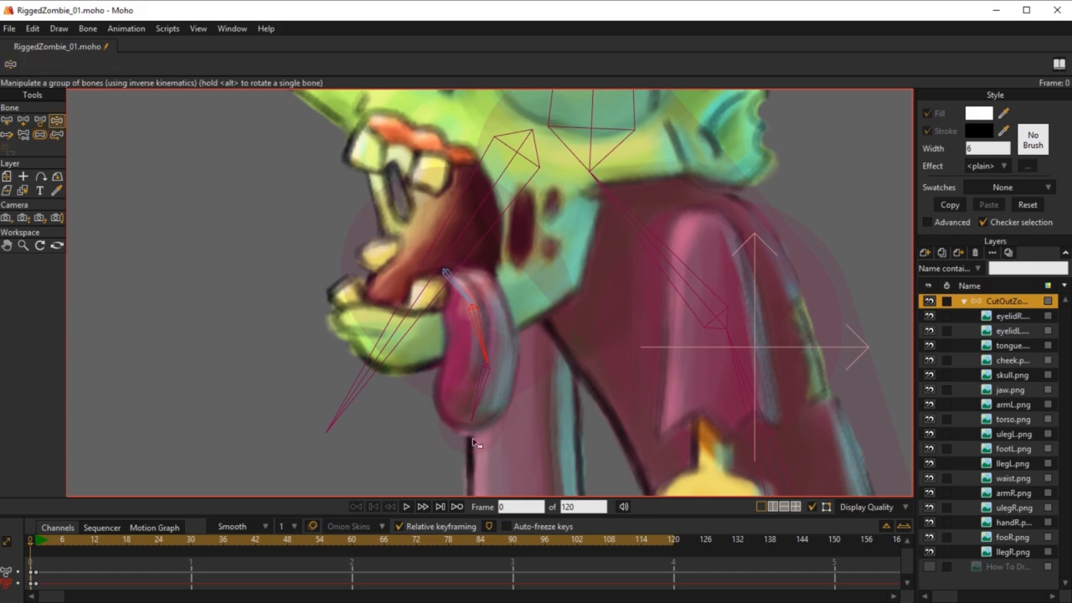
mouse_move(494, 415)
mouse_down()
mouse_move(524, 407)
mouse_move(461, 407)
mouse_move(510, 411)
mouse_move(479, 409)
mouse_move(505, 405)
mouse_move(494, 407)
mouse_up()
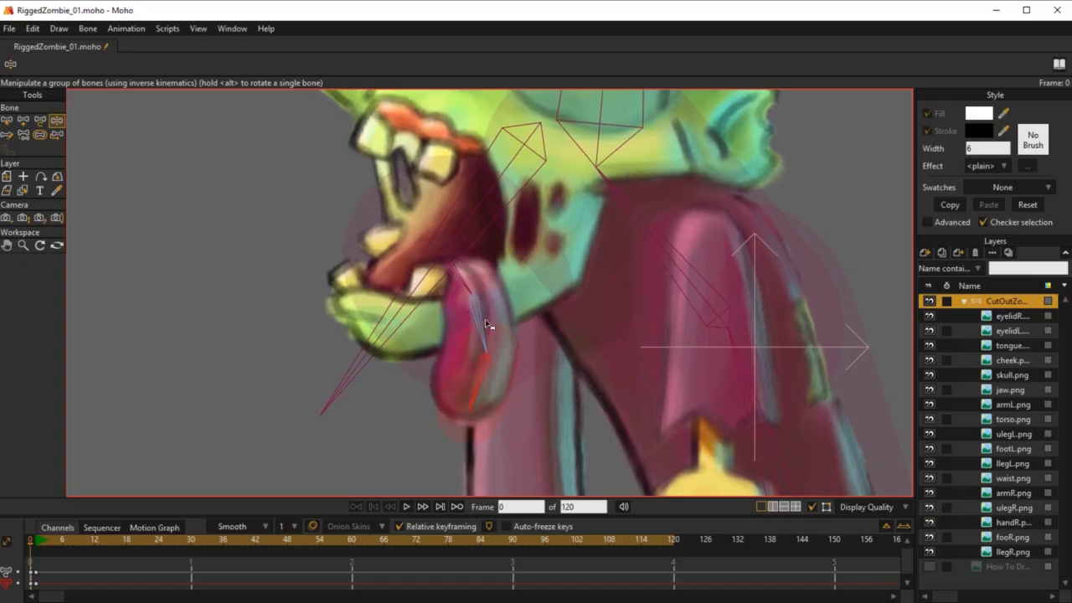
Step: Adjust the middle tongue bone's strength to about 0.24 and select the first tongue bone
click(40, 134)
mouse_move(490, 316)
mouse_down()
mouse_move(501, 316)
mouse_move(493, 322)
mouse_up()
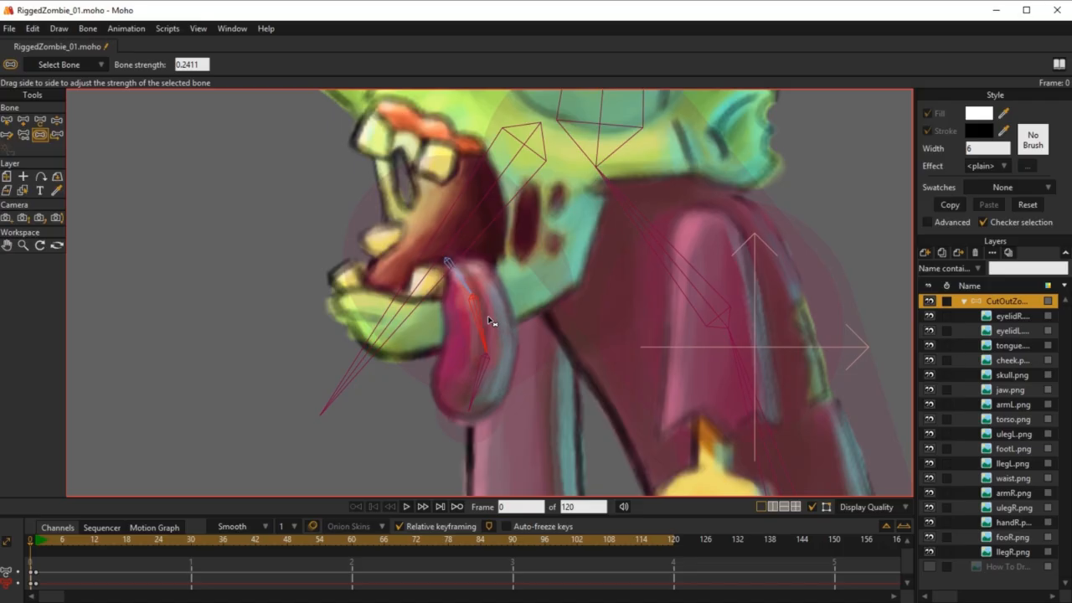
click(462, 271)
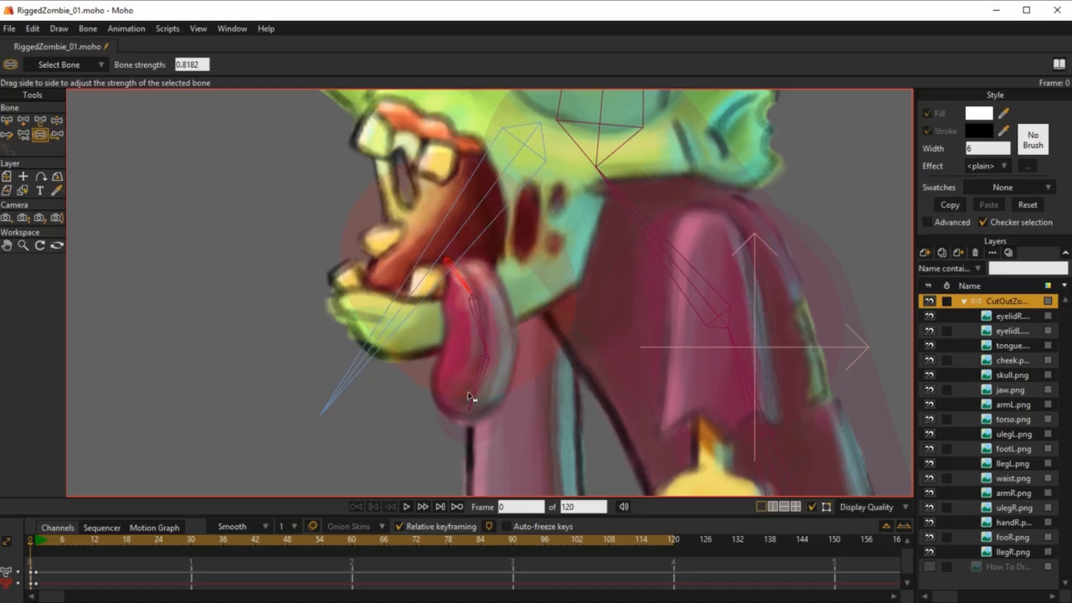
Step: Test-pose the tongue, jaw and head together with Manipulate Bones to check the overall deformation
key(z)
mouse_move(475, 394)
mouse_down()
mouse_move(519, 388)
mouse_move(486, 376)
mouse_up()
scroll(527, 376, down, 4)
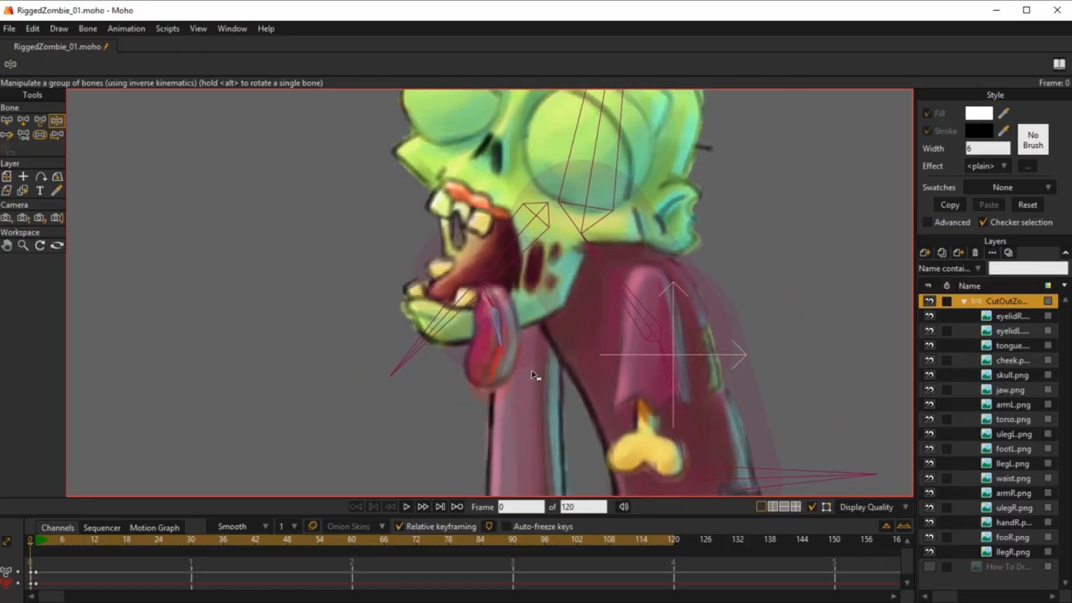
drag(533, 283, 474, 355)
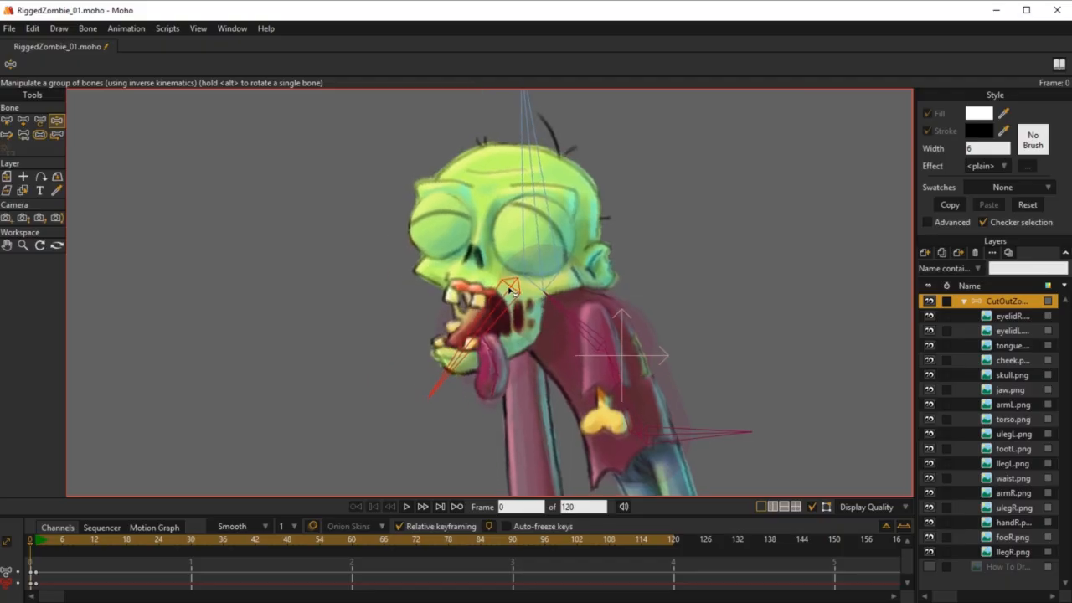
Step: Delete the test keyframes at frame 1 from the bone channels in the timeline
click(36, 574)
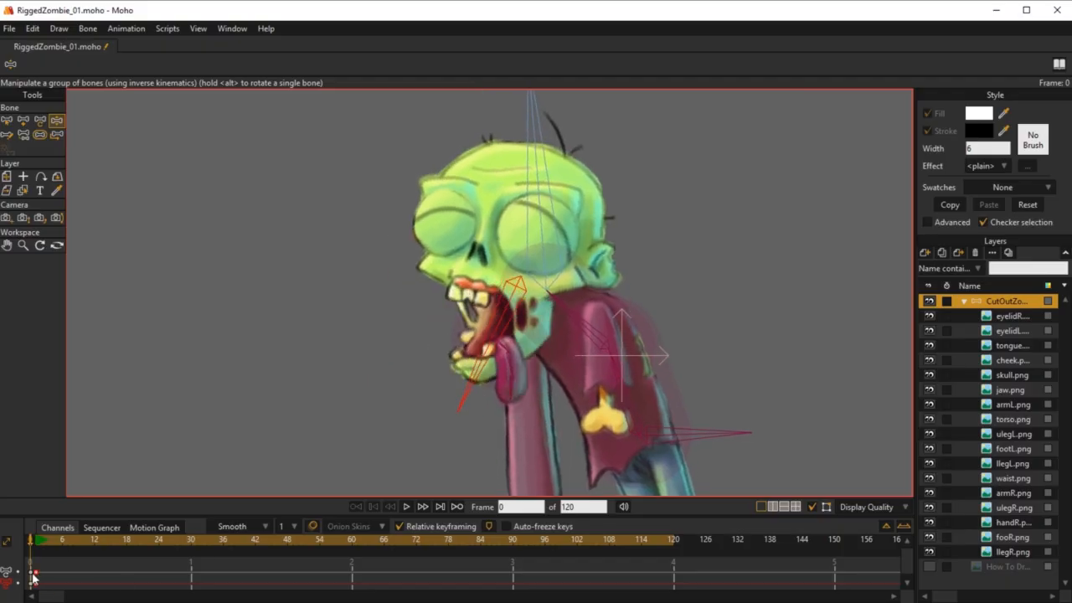
key(Delete)
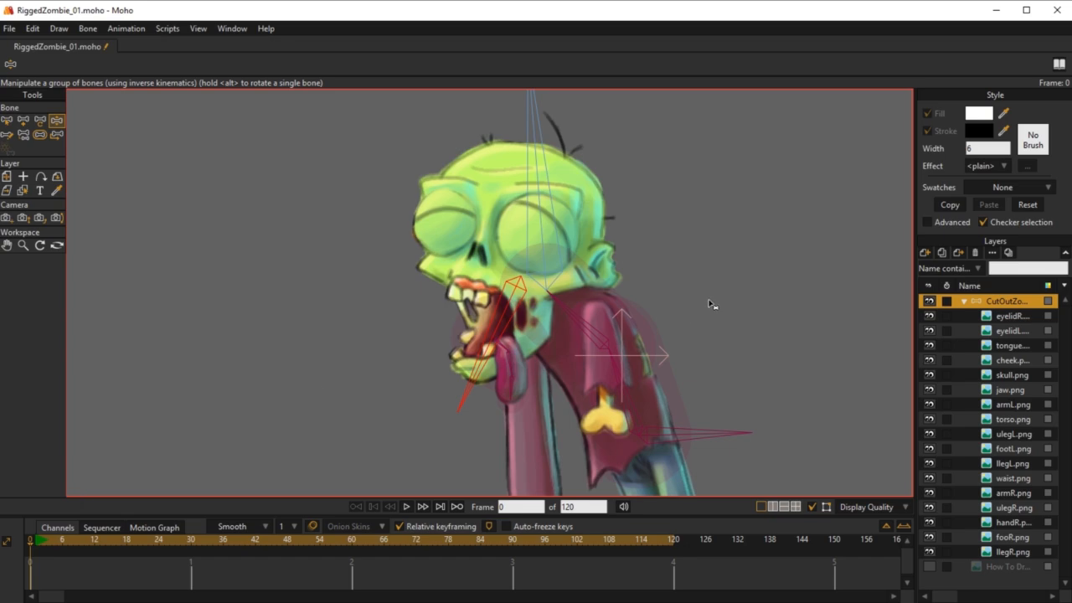
Step: Select the upper torso bone B3 as parent and add a bone from the left shoulder down through the arm stump
drag(708, 299, 670, 175)
drag(628, 239, 609, 289)
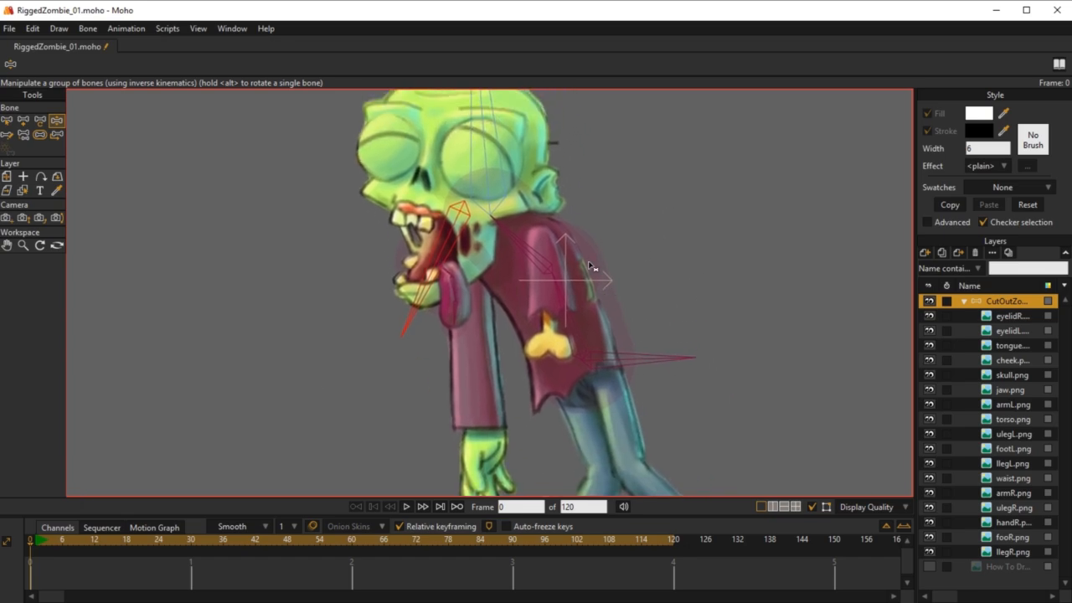
key(b)
click(533, 254)
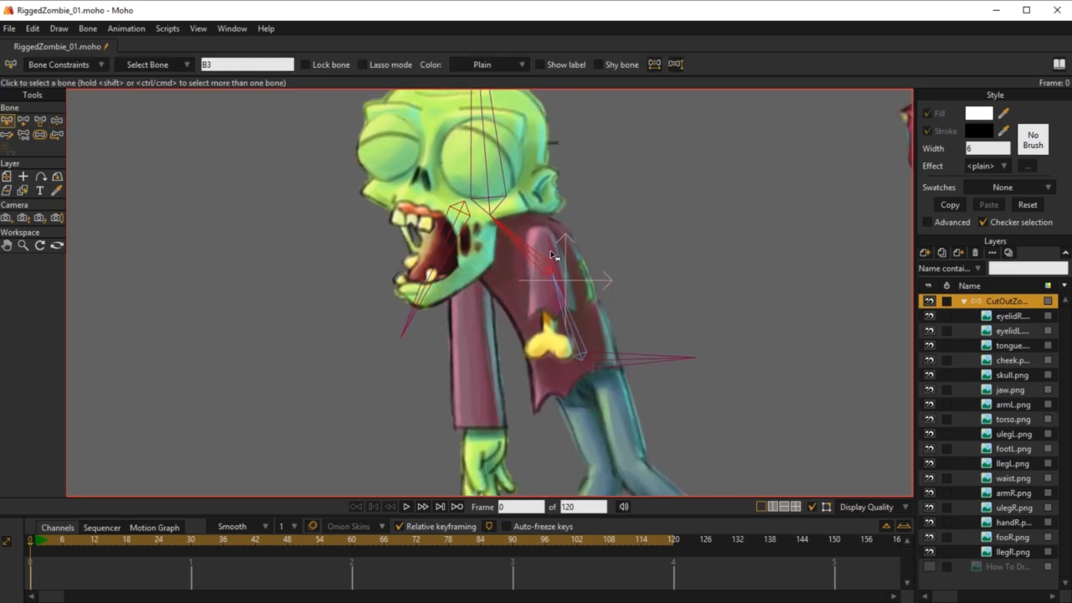
drag(556, 275, 483, 249)
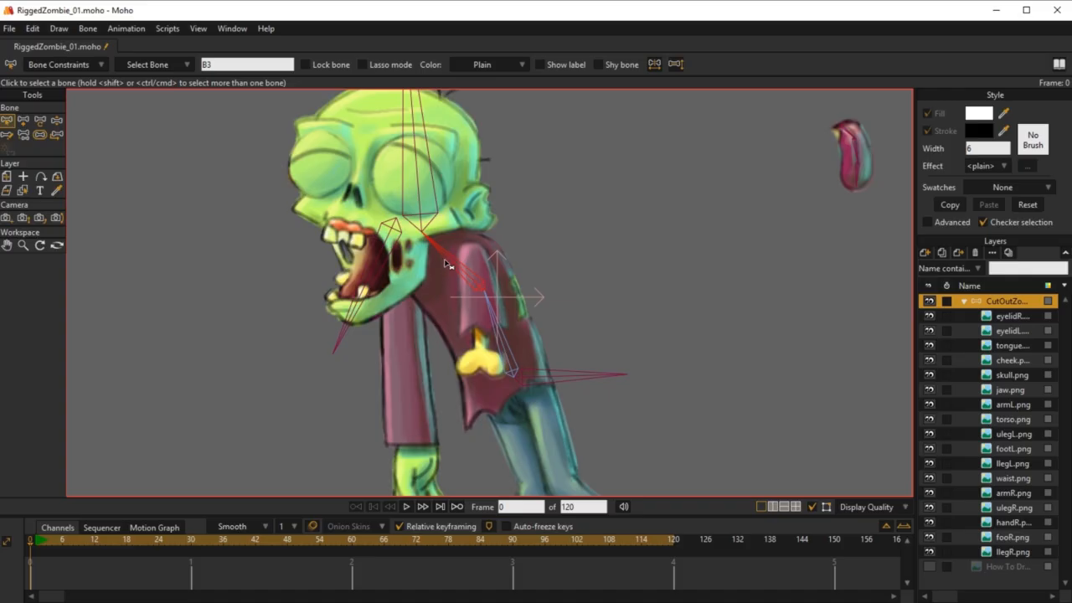
key(a)
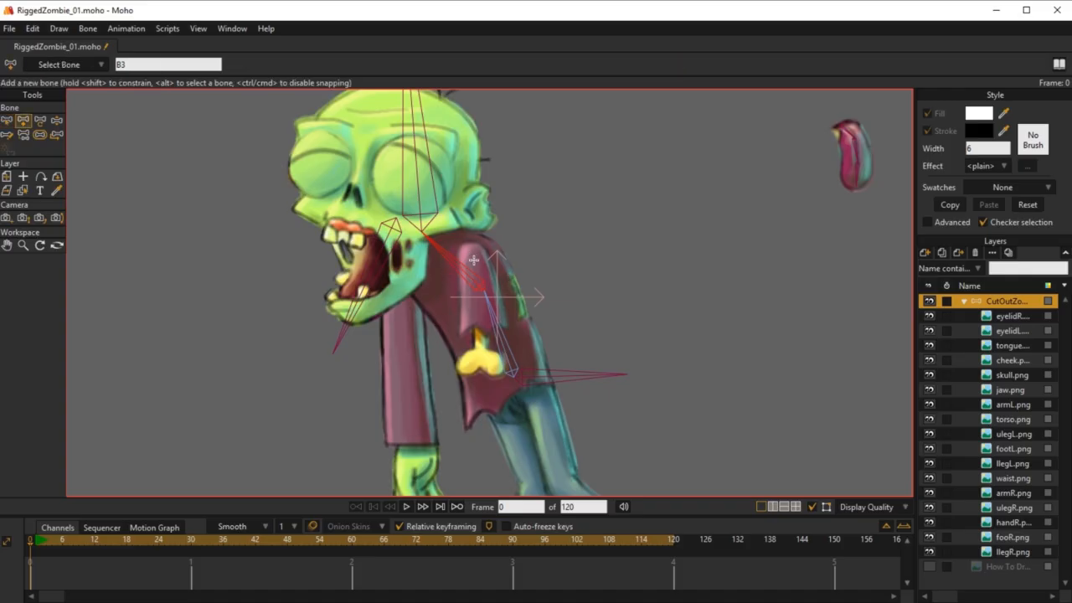
drag(475, 256, 484, 405)
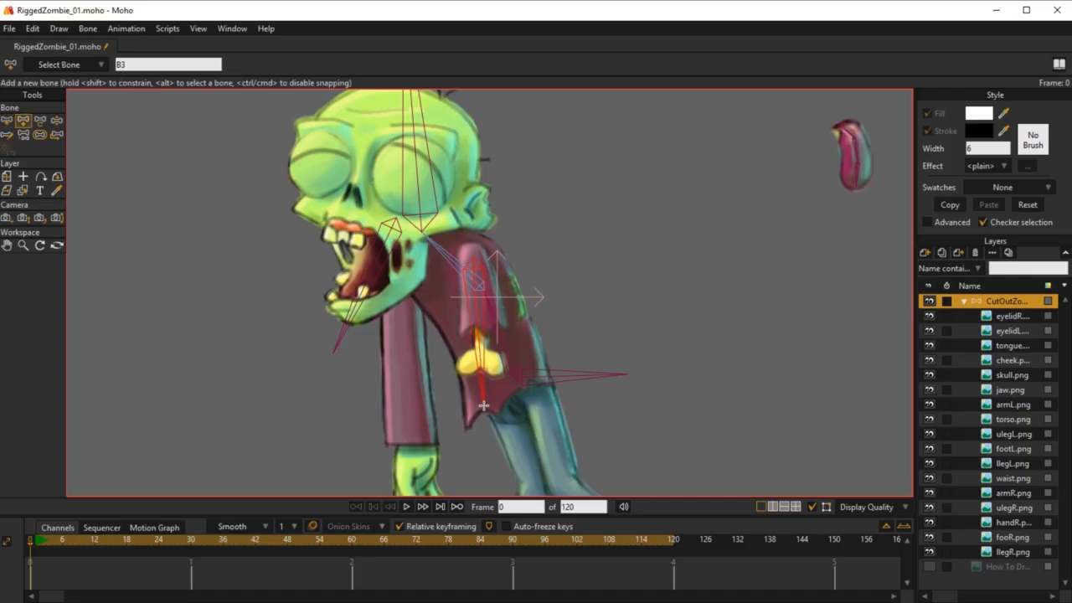
Step: Name the new arm bone arm_L
double_click(154, 66)
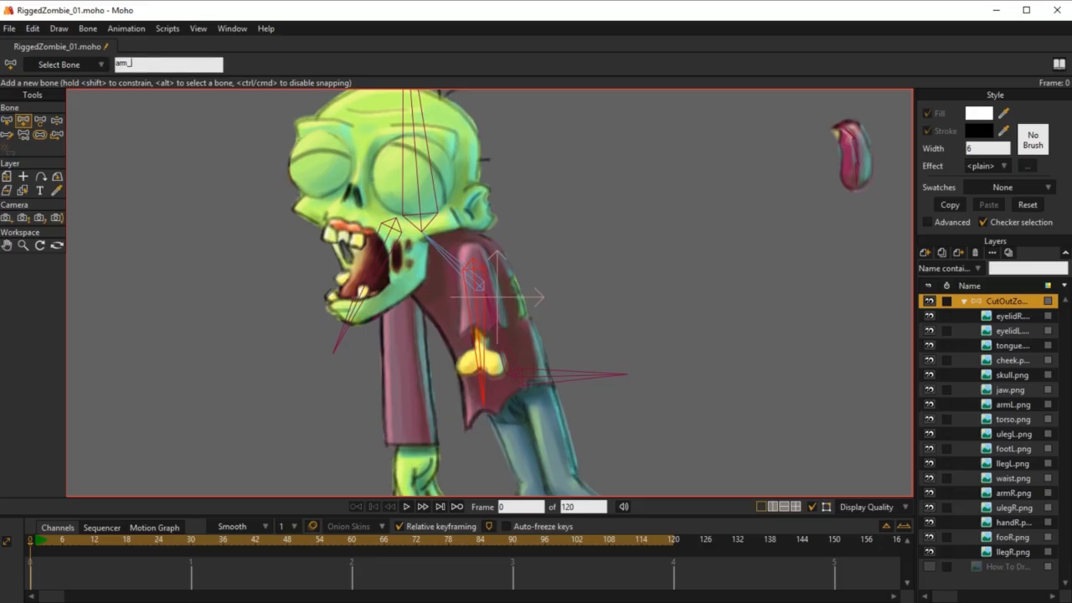
text(arm_L)
key(Return)
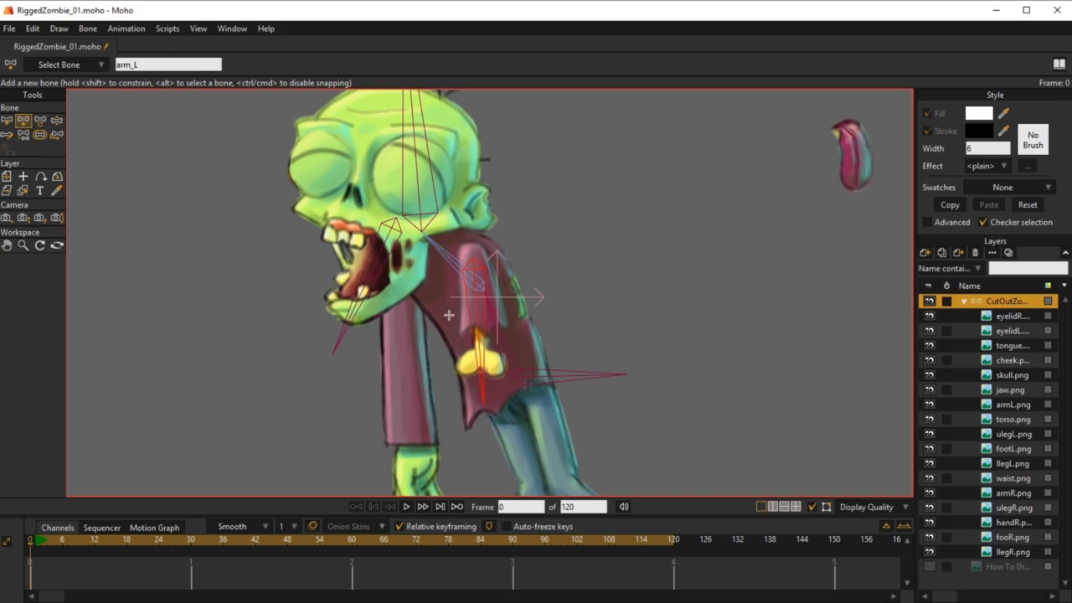
drag(523, 293, 572, 246)
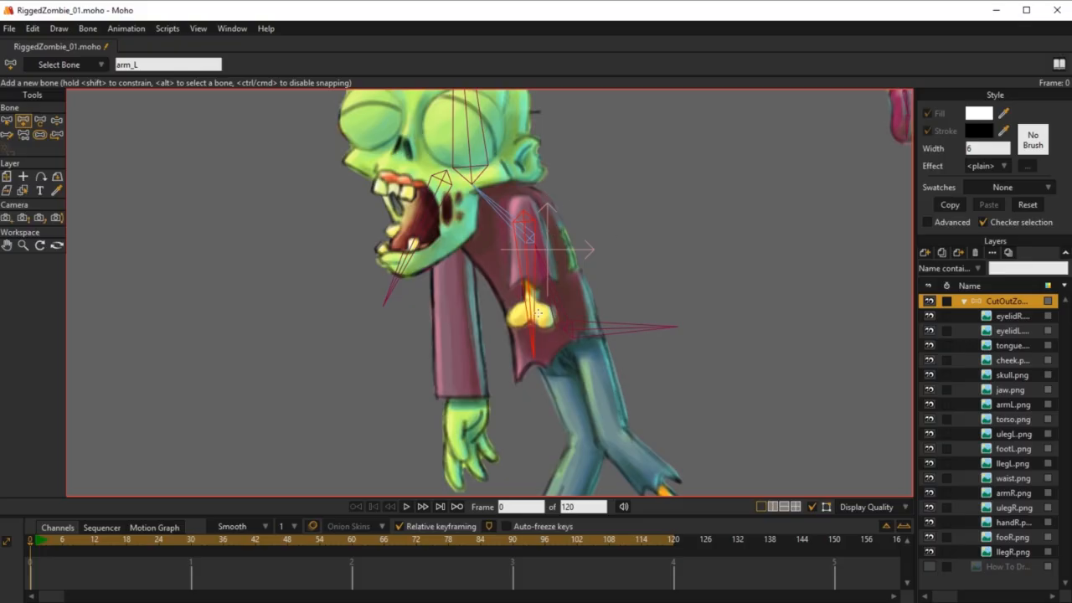
Step: Bind the armL.png layer to the arm_L bone
click(1008, 407)
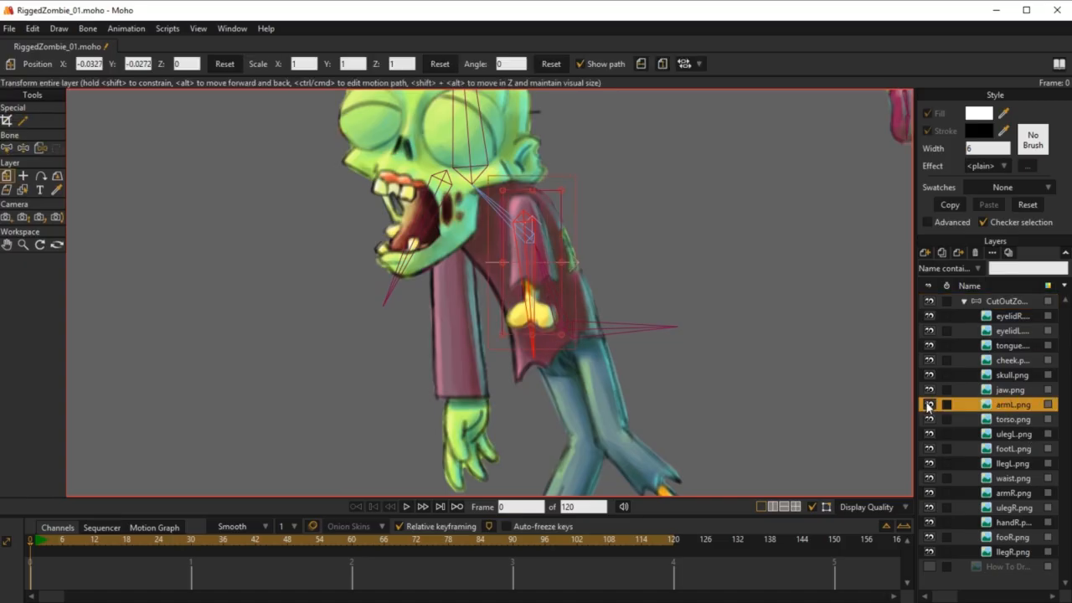
click(42, 151)
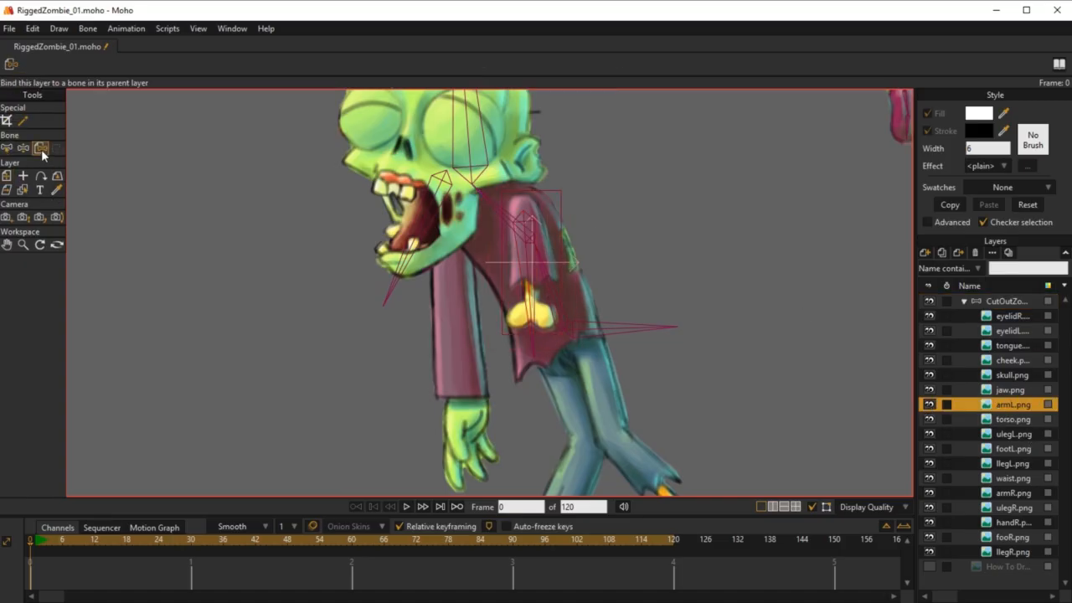
click(521, 267)
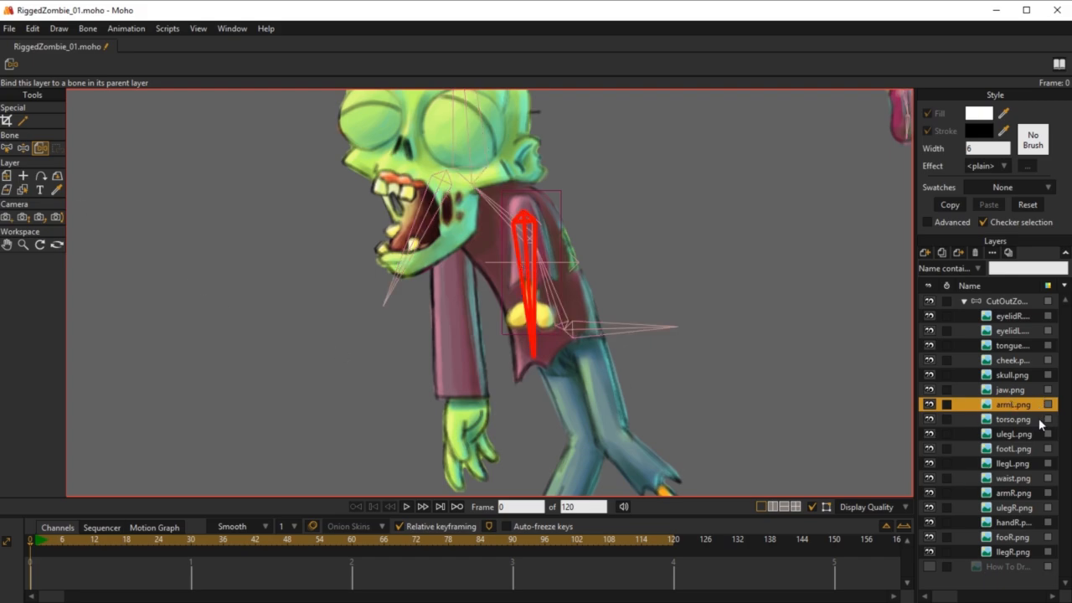
Step: Return to the zombie's bone layer and hide the skull.png and jaw.png layers to expose the right shoulder
click(1004, 303)
drag(481, 302, 544, 295)
key(a)
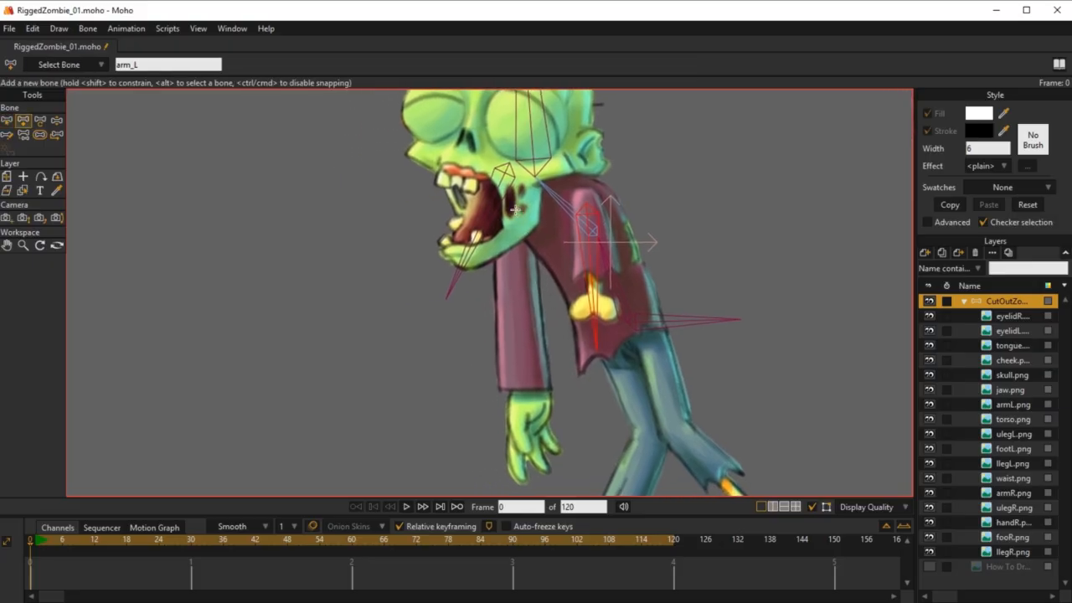
click(929, 377)
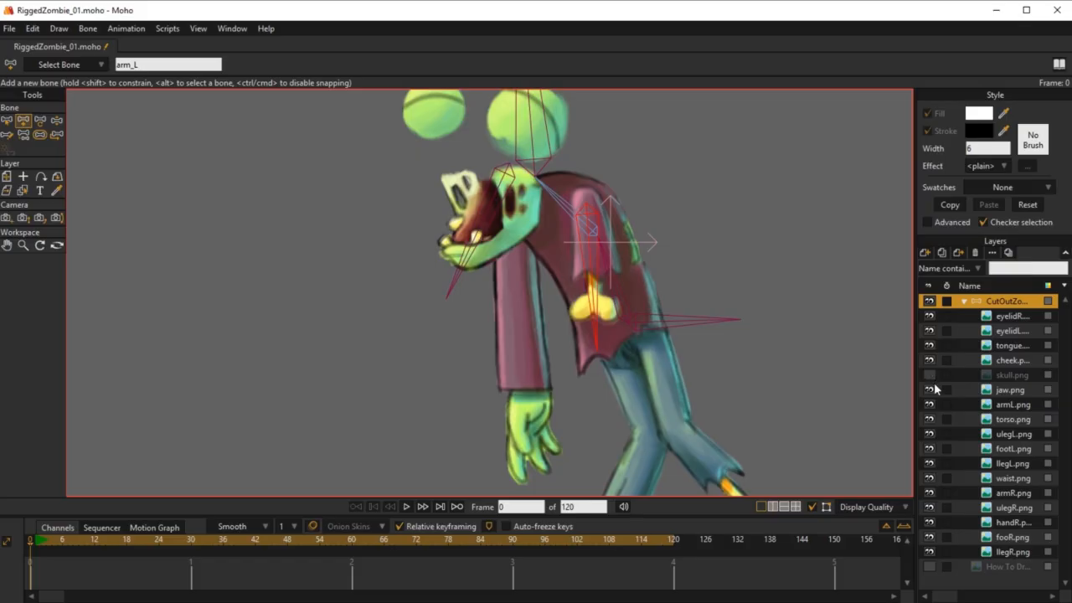
click(930, 390)
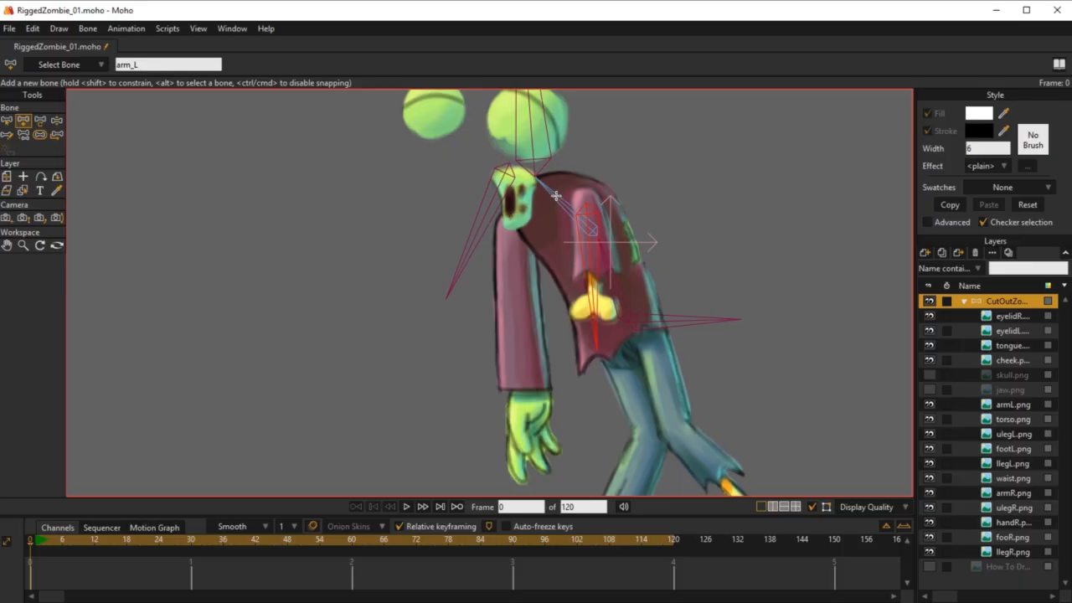
Step: With bone B3 as parent, add a chain of upper arm, forearm and hand bones down the right arm
key(z)
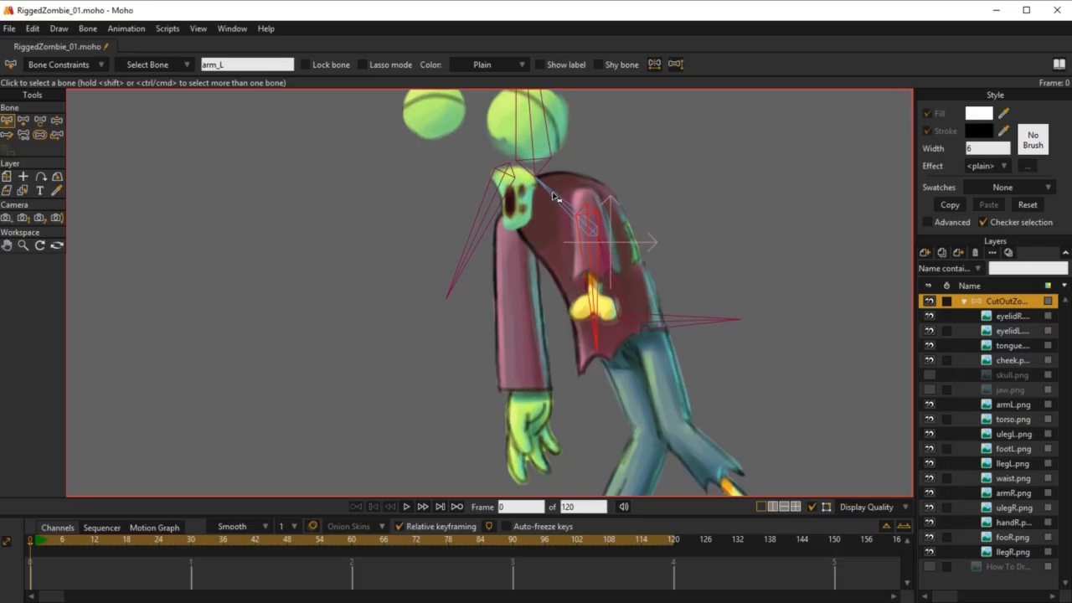
click(553, 199)
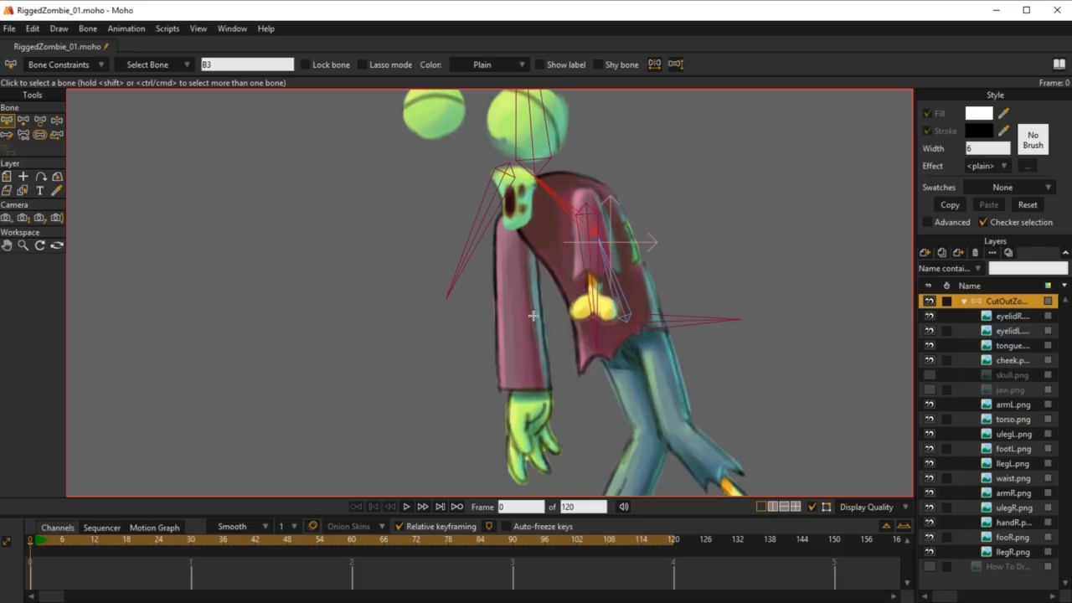
key(a)
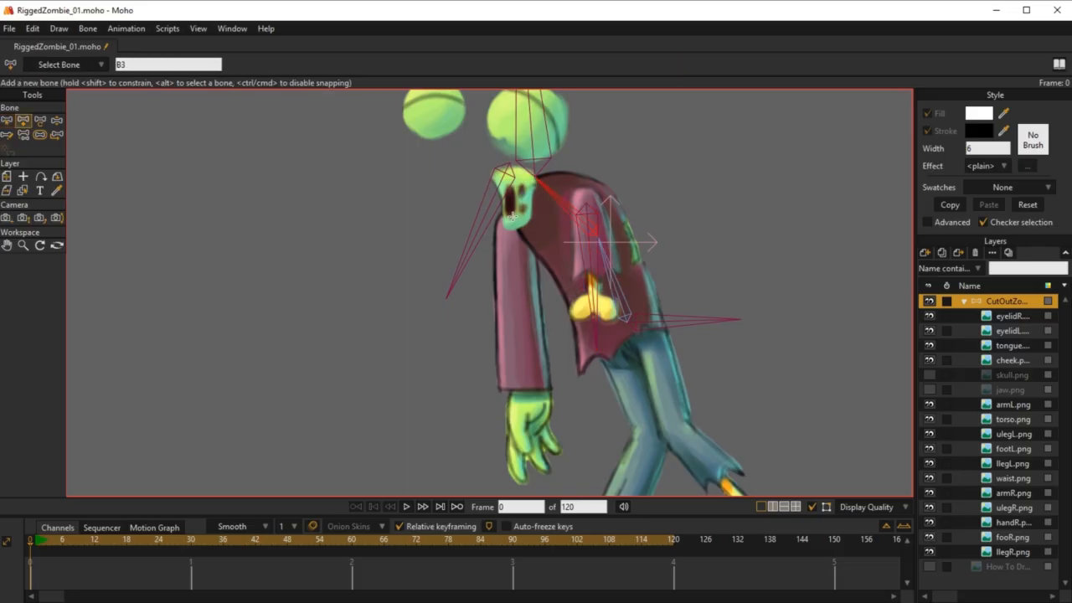
drag(512, 216, 518, 303)
drag(517, 303, 524, 390)
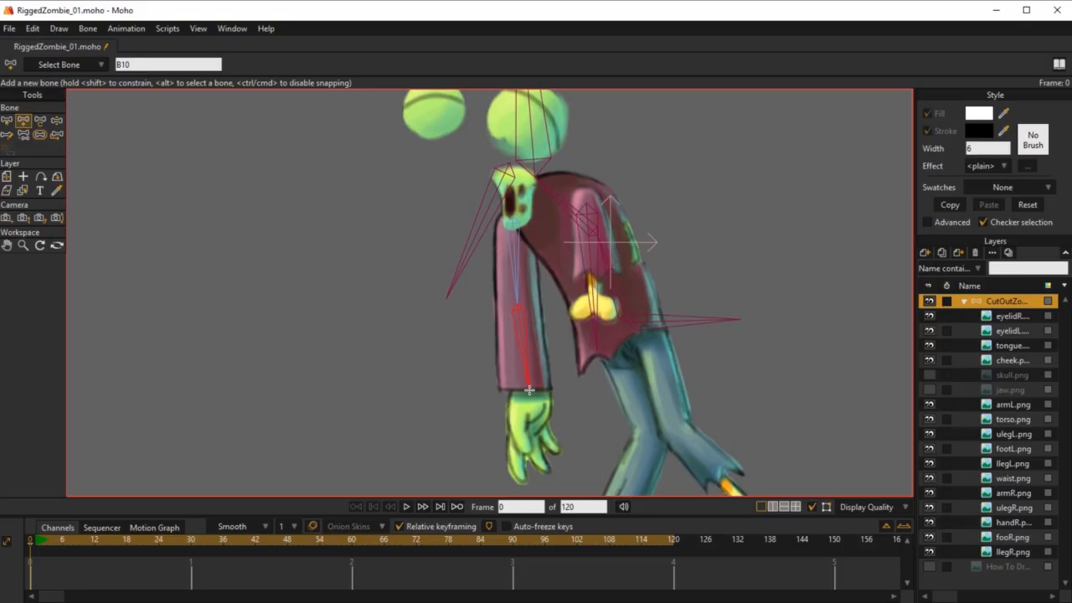
drag(529, 390, 529, 461)
Step: Examine the placement of the new right arm bones from shoulder to hand
drag(559, 384, 564, 317)
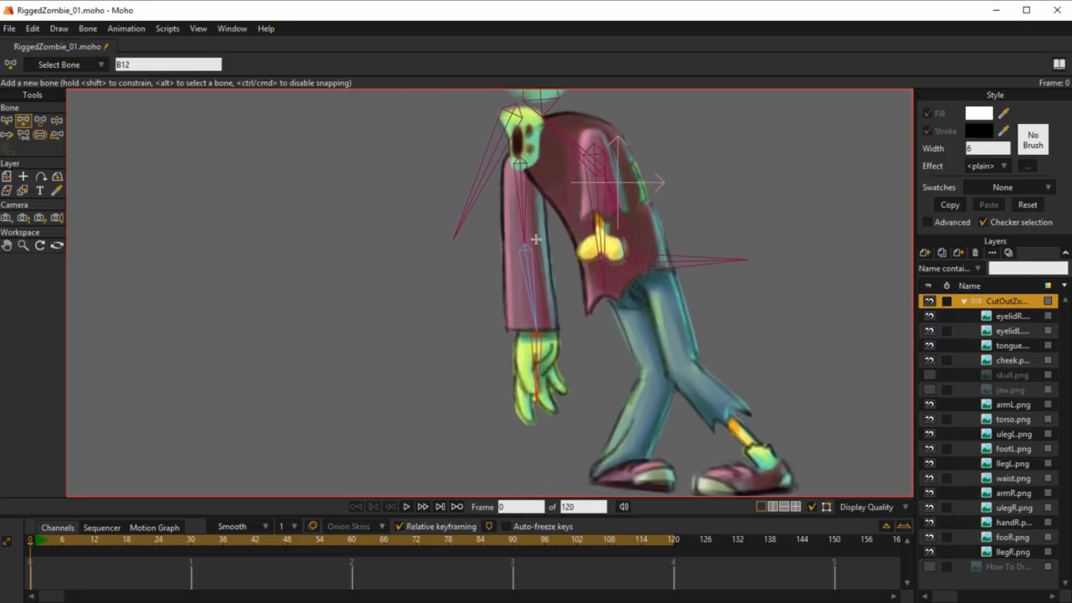
scroll(541, 239, up, 2)
drag(546, 276, 552, 302)
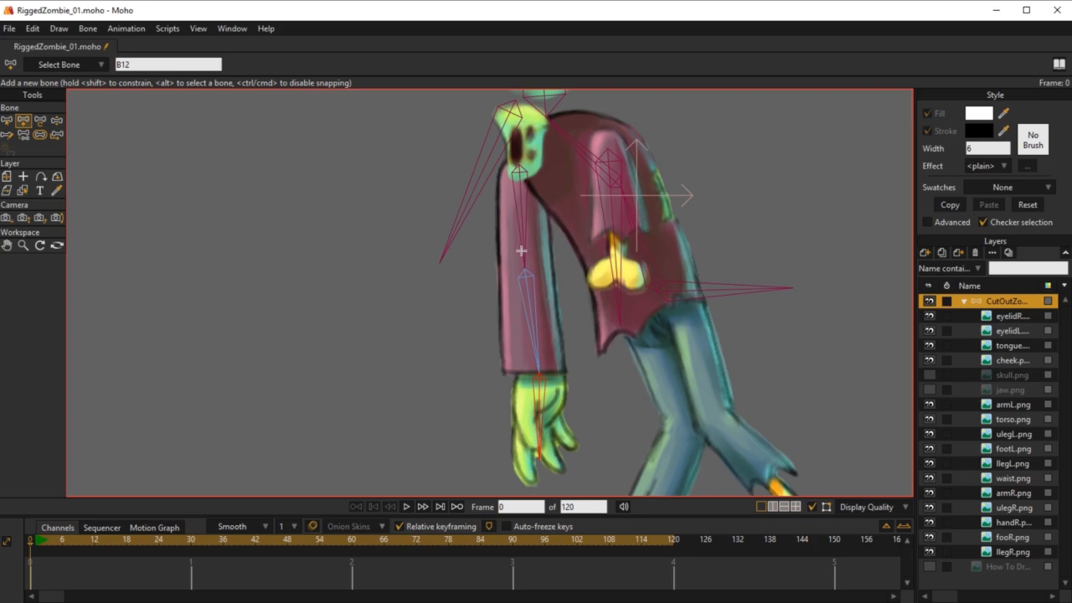
drag(564, 379, 574, 272)
drag(622, 333, 554, 324)
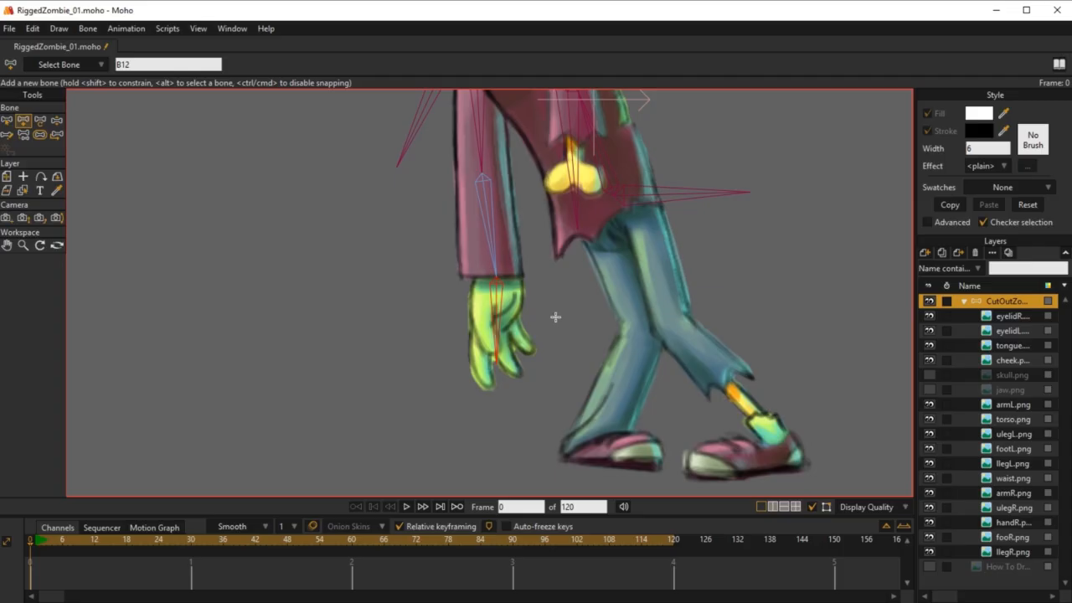
scroll(490, 228, up, 3)
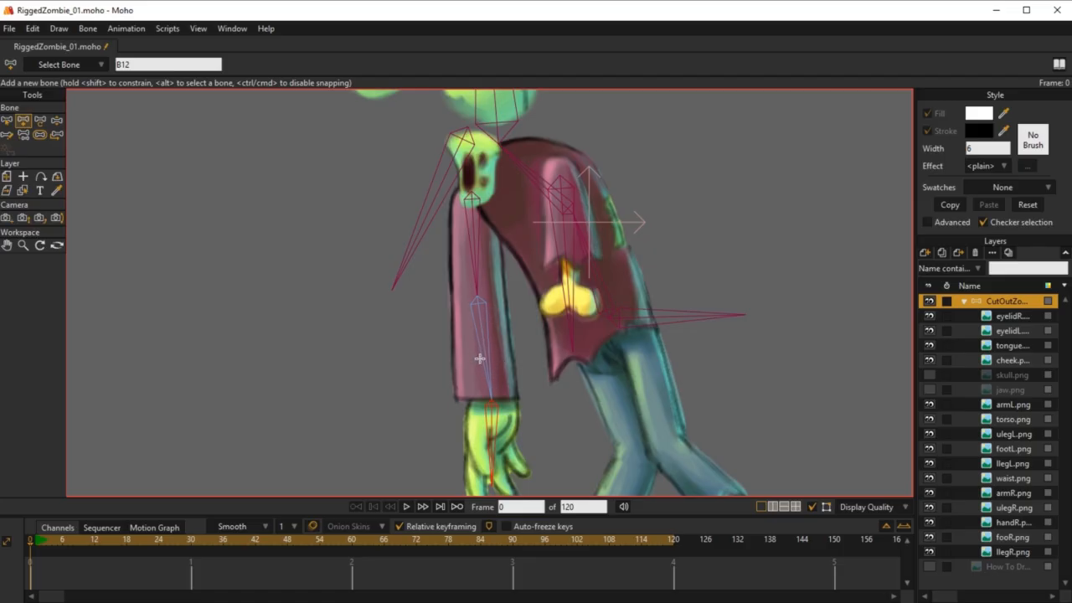
drag(495, 374, 515, 248)
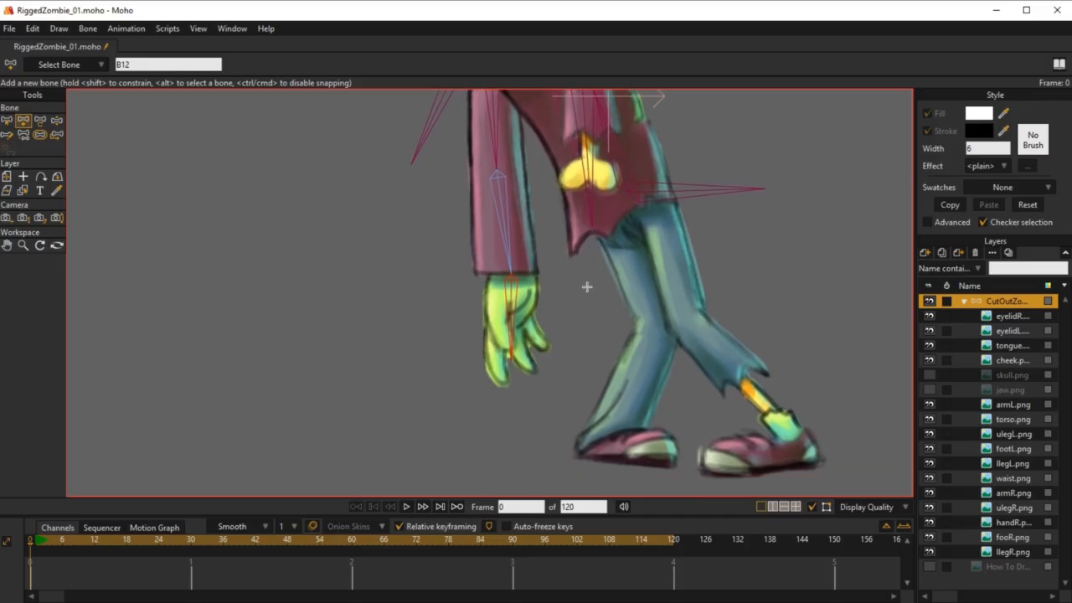
mouse_move(546, 308)
mouse_down()
mouse_move(546, 332)
mouse_move(548, 320)
mouse_up()
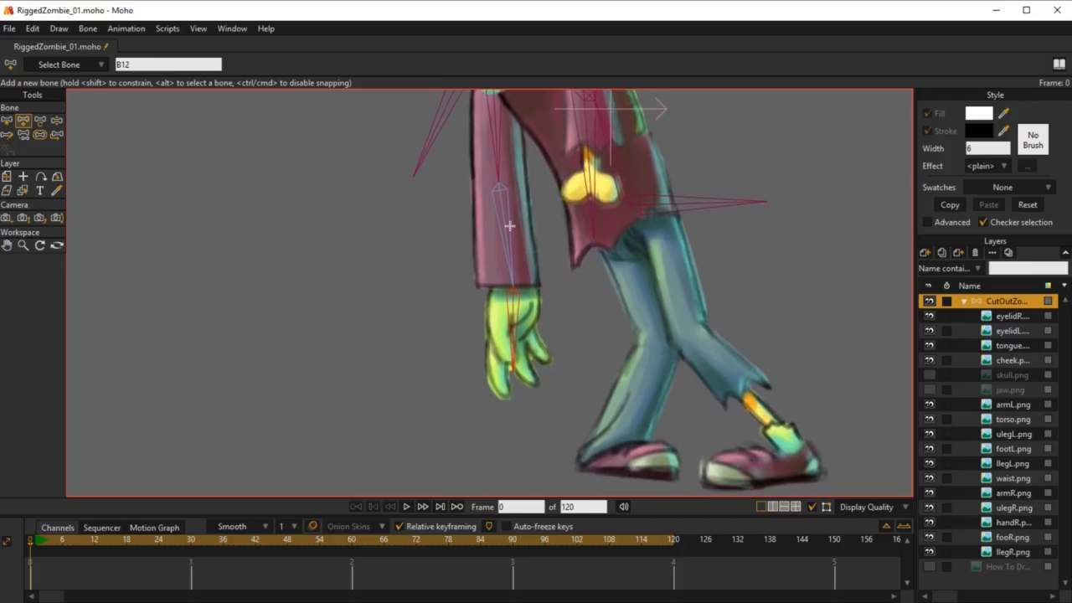
drag(518, 175, 541, 256)
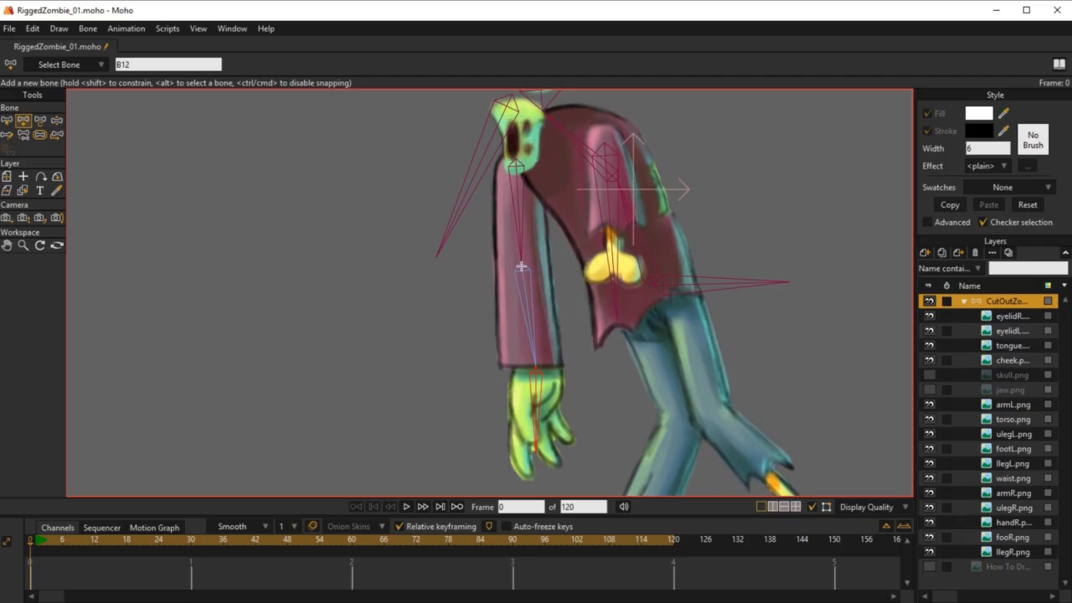
drag(539, 372, 541, 285)
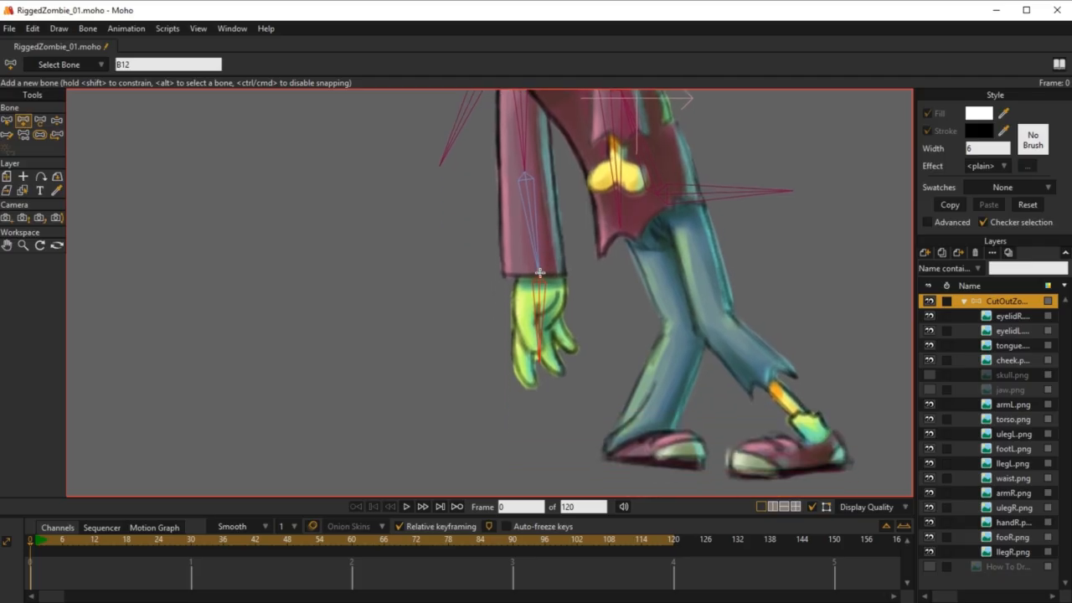
Step: Add a short bone inside each of the three fingers of the right hand
scroll(549, 416, up, 3)
scroll(521, 335, up, 2)
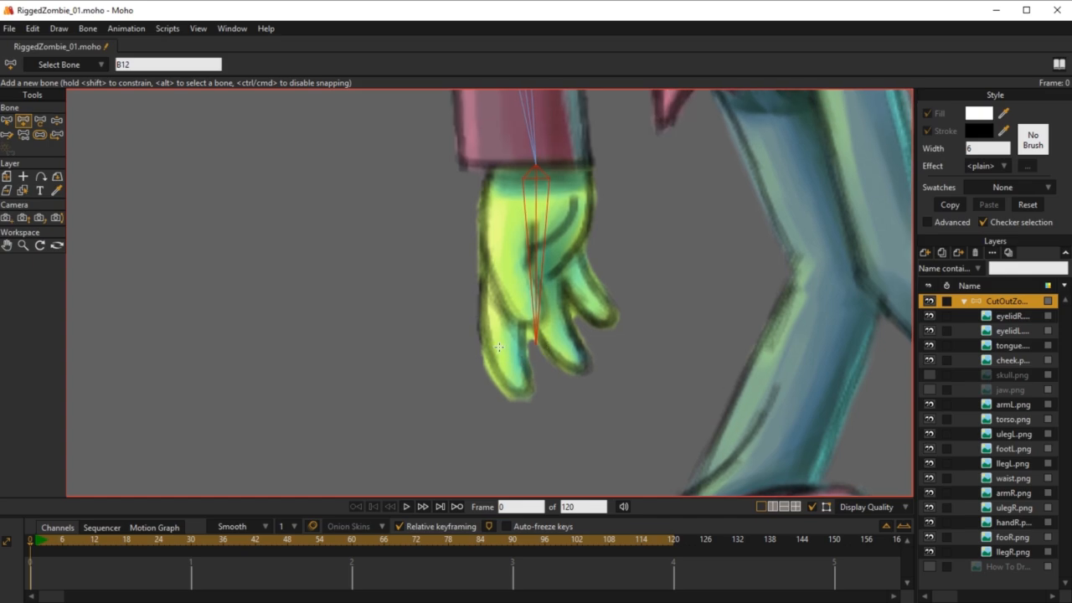
drag(498, 344, 526, 393)
drag(555, 329, 577, 353)
drag(589, 287, 600, 320)
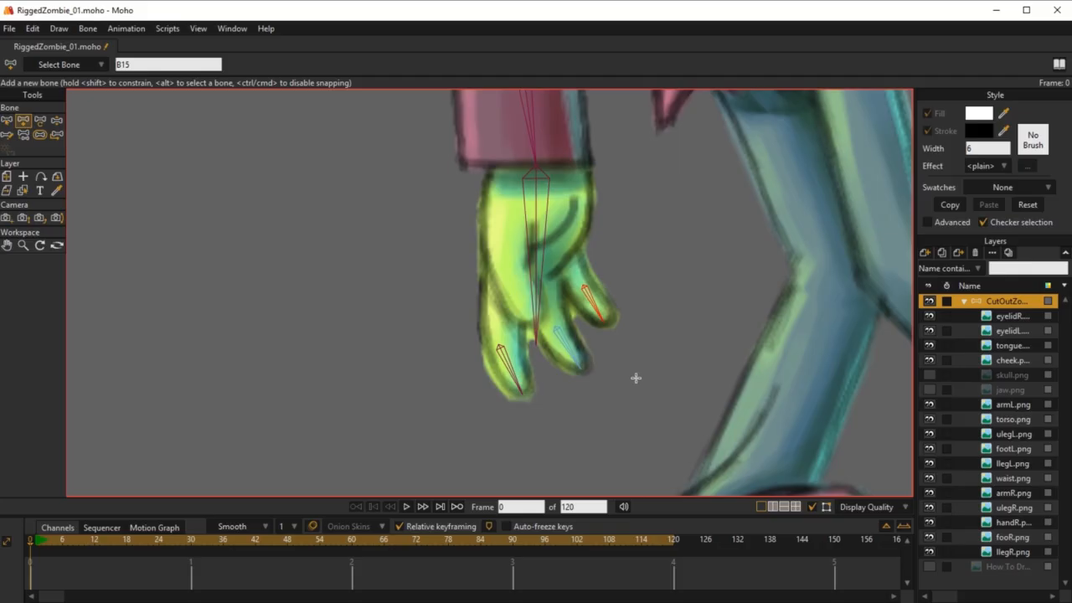
Step: Reparent the finger bones so that all three attach directly to the right hand bone
key(p)
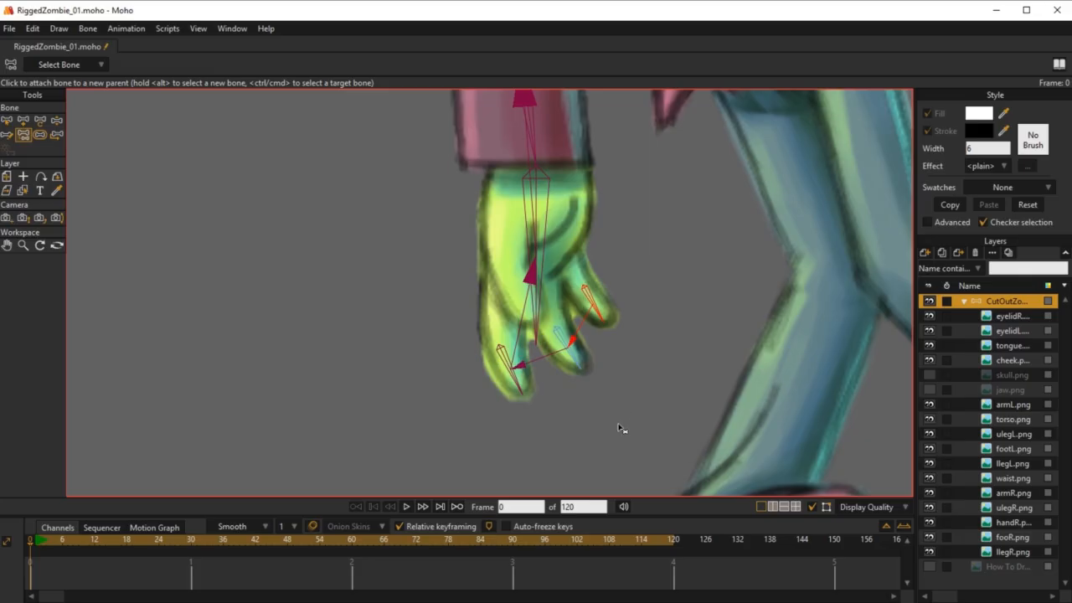
key(z)
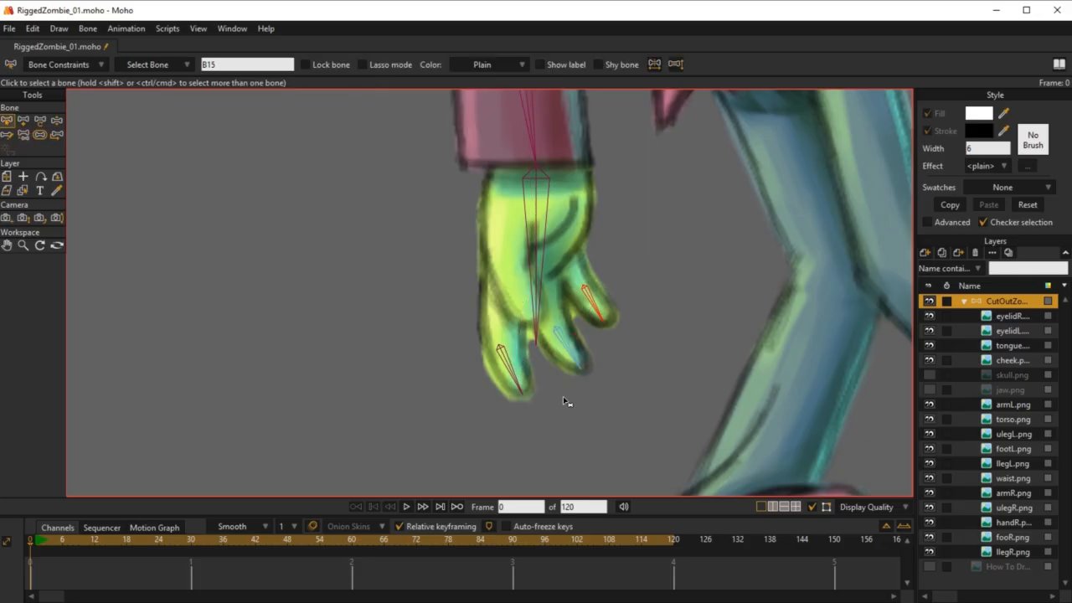
click(602, 312)
key(p)
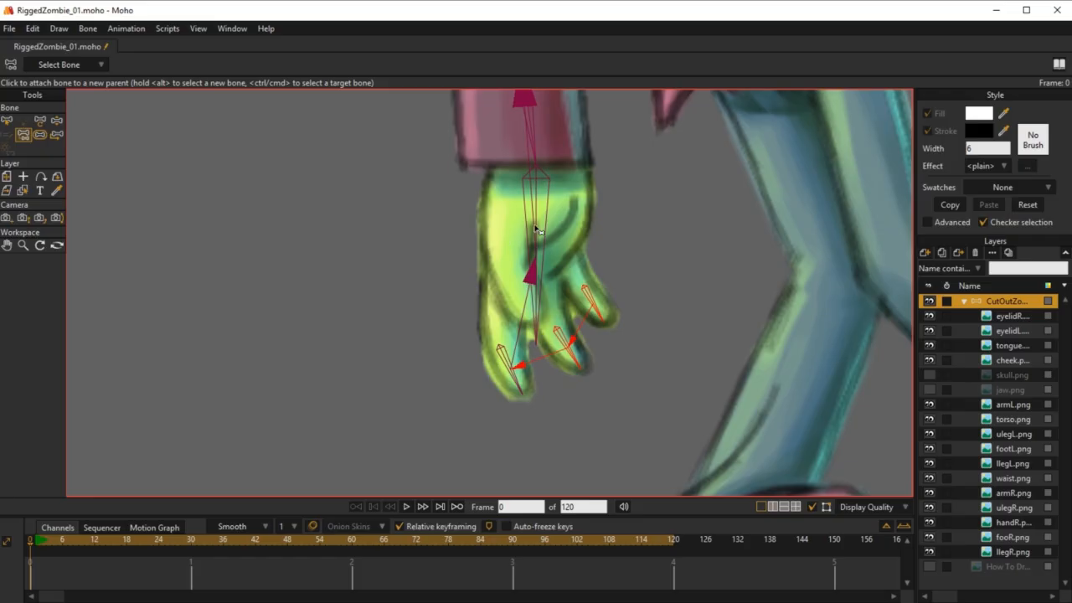
click(540, 268)
Step: Rename the right hand bone as HandBone_R
key(z)
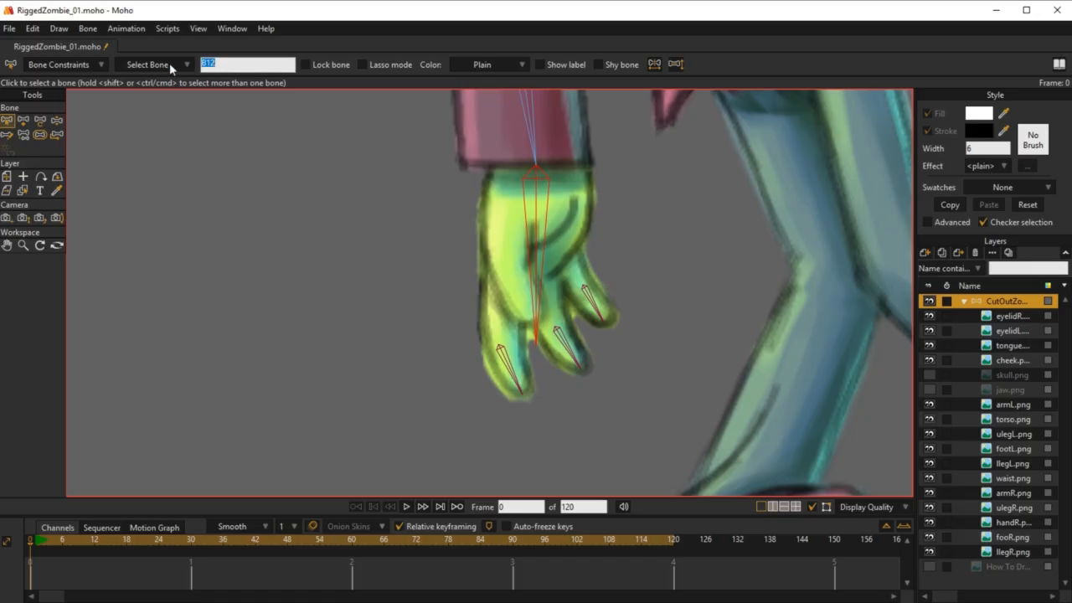
text(HandBone_R)
key(Return)
Step: Reduce the bone strength of the right hand's finger bones so their influence stays around the fingers
scroll(539, 237, down, 5)
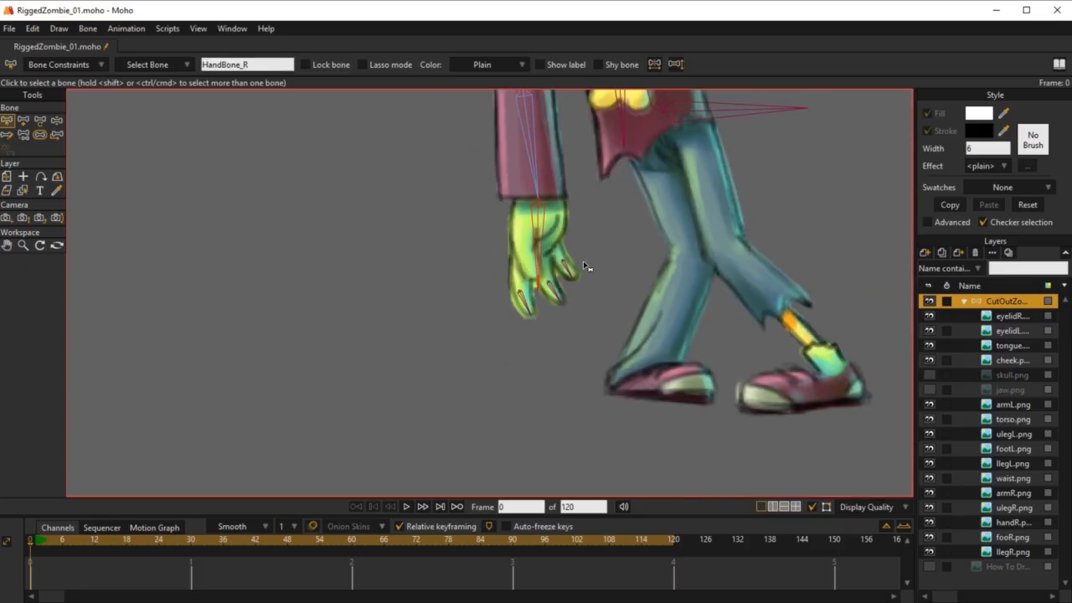
drag(529, 332, 506, 403)
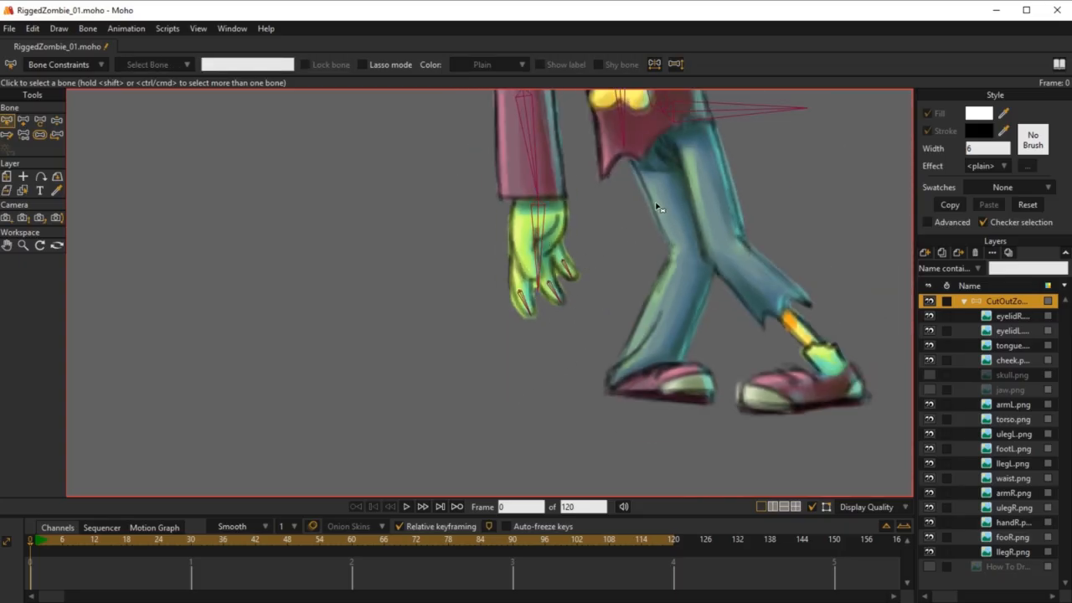
scroll(552, 293, down, 4)
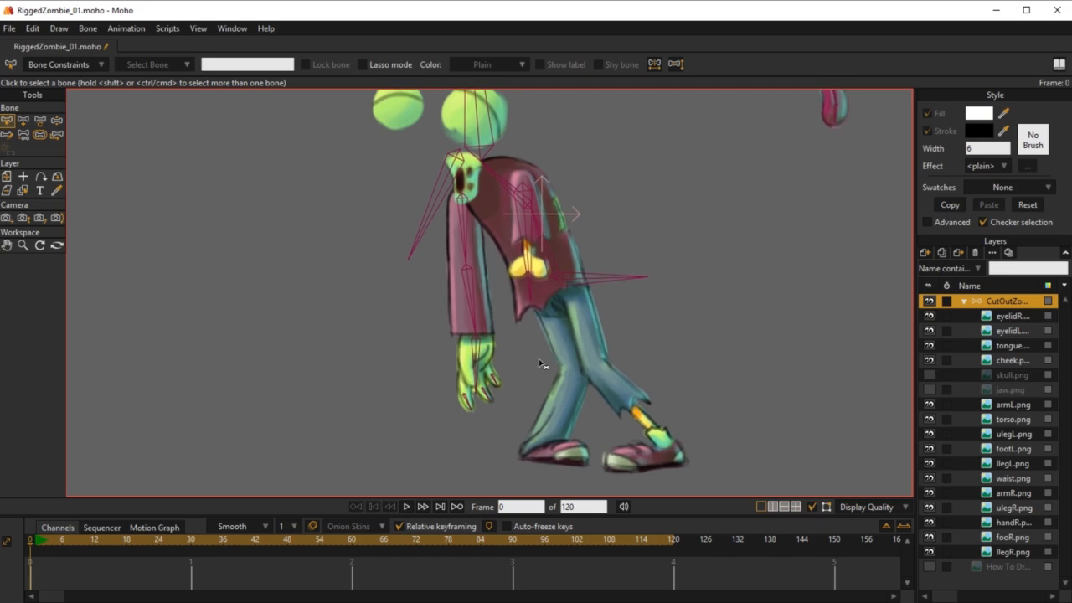
click(38, 136)
scroll(501, 401, up, 4)
drag(462, 345, 647, 370)
scroll(622, 352, up, 2)
scroll(618, 333, down, 1)
drag(617, 320, 612, 271)
scroll(612, 280, up, 2)
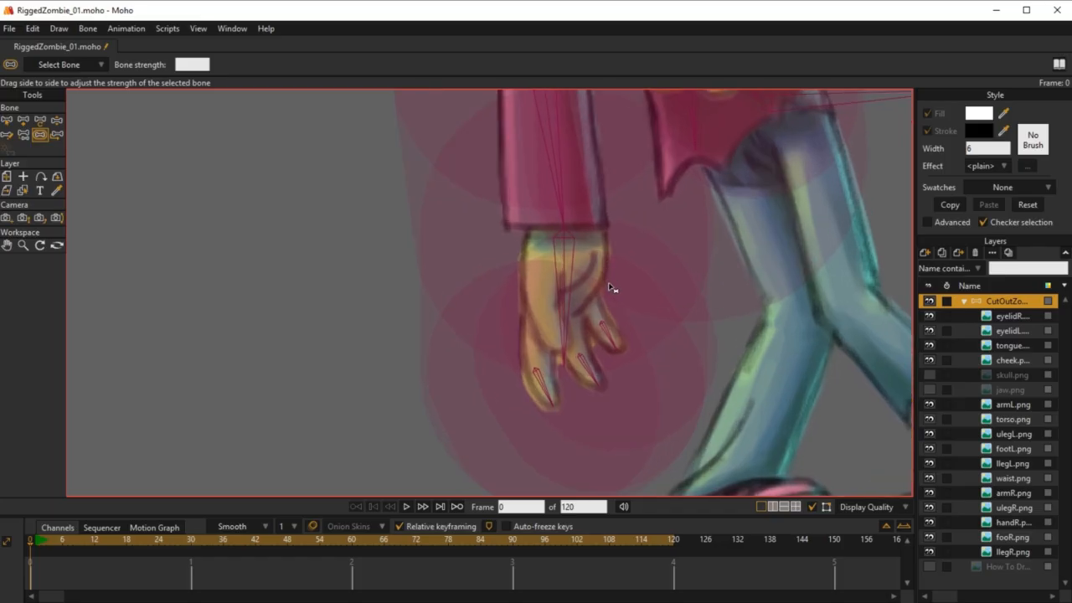
click(574, 274)
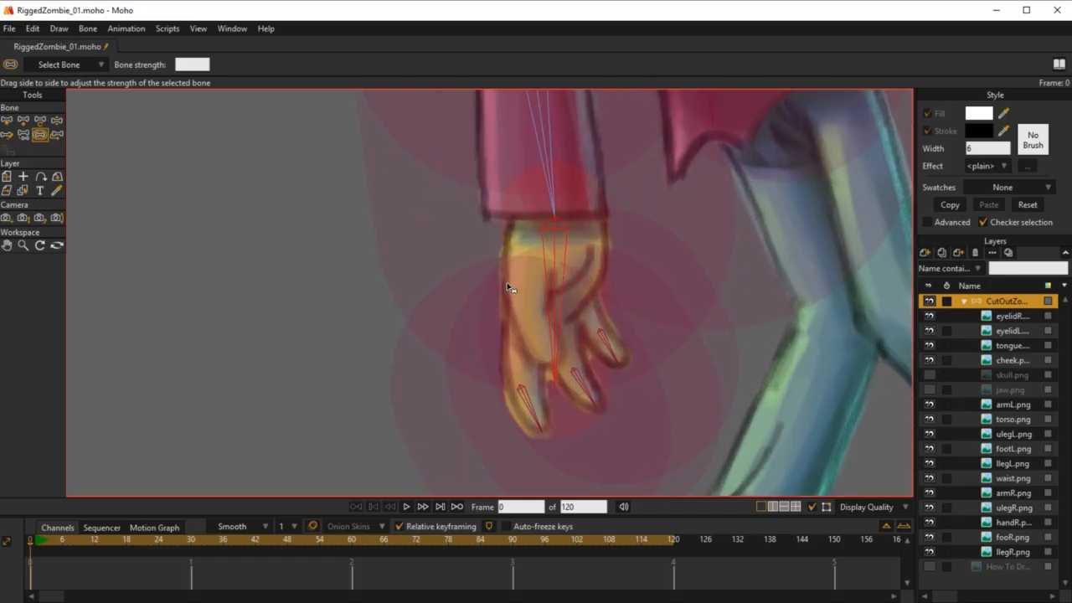
drag(533, 410, 459, 422)
drag(582, 401, 516, 402)
click(589, 364)
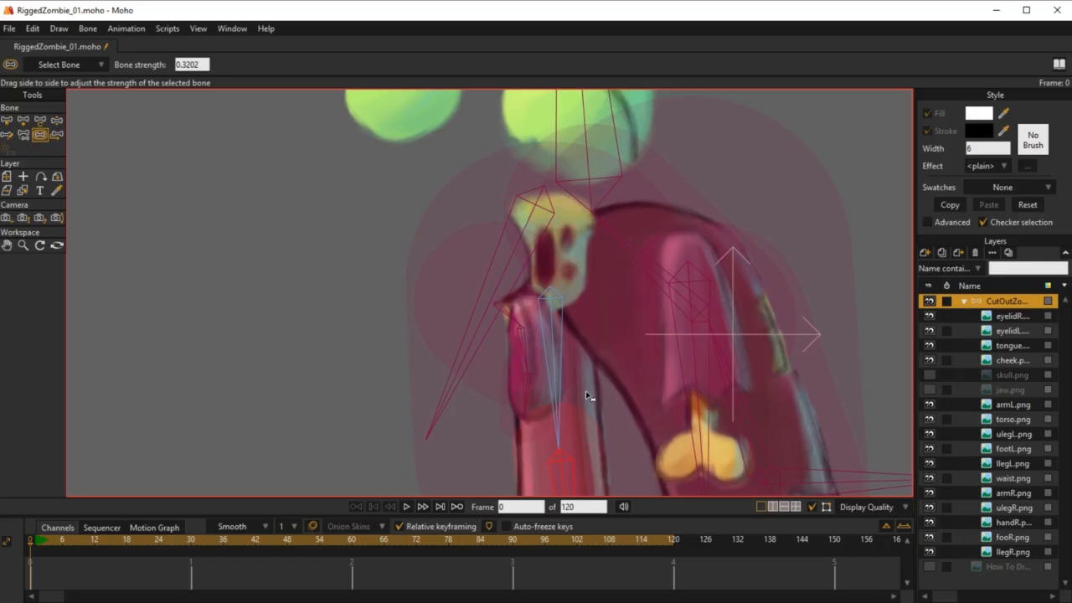
Step: Reduce the bone strengths of the right forearm and upper arm so their influence fits the sleeve
mouse_move(586, 394)
mouse_down()
mouse_move(567, 346)
mouse_move(500, 355)
mouse_up()
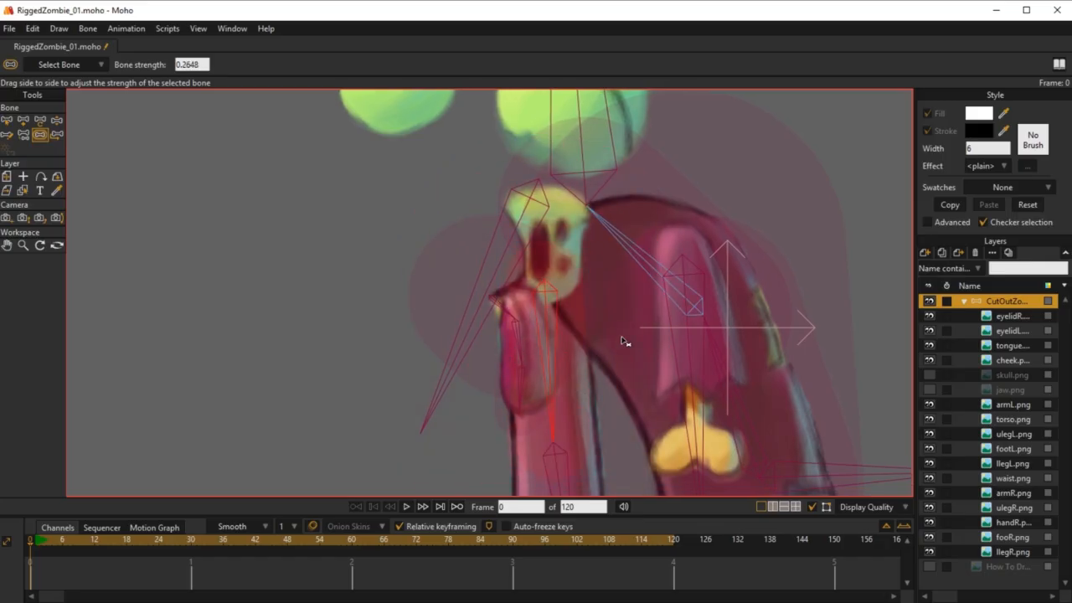
drag(594, 428, 651, 232)
scroll(651, 233, down, 5)
drag(681, 268, 547, 291)
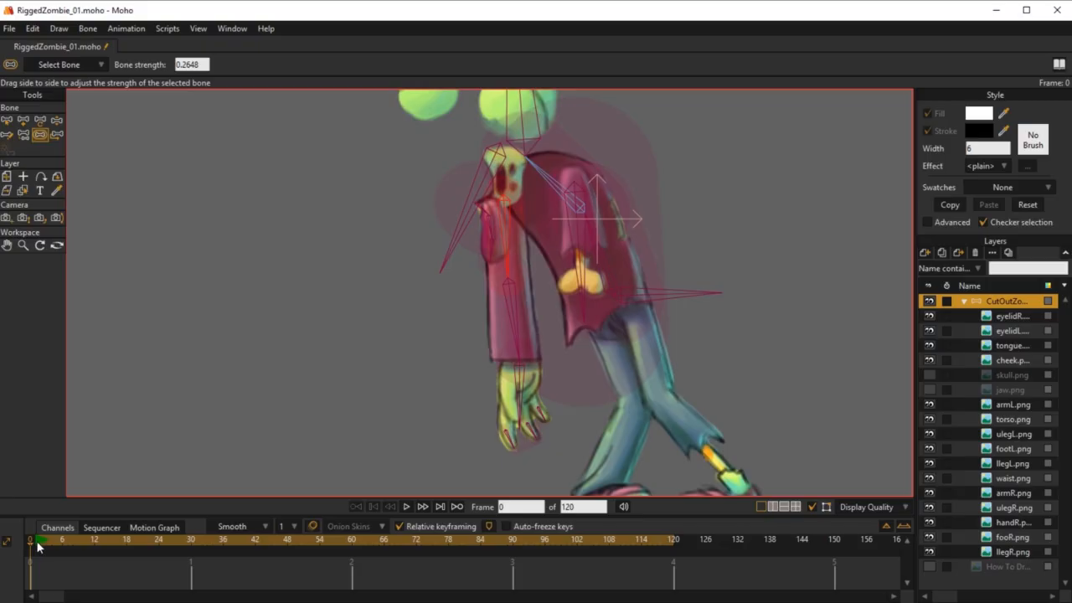
Step: Test-pose the right arm with Manipulate Bones, bending the forearm forward to check the sleeve and hand deformation
key(z)
drag(528, 350, 444, 322)
drag(475, 249, 442, 250)
drag(492, 203, 535, 278)
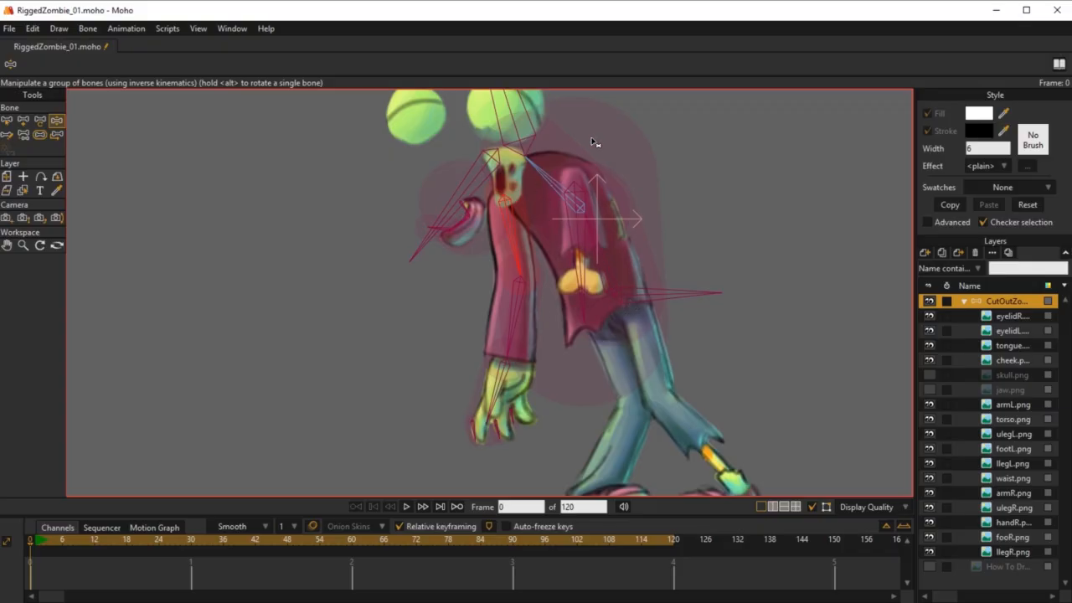
drag(520, 340, 463, 316)
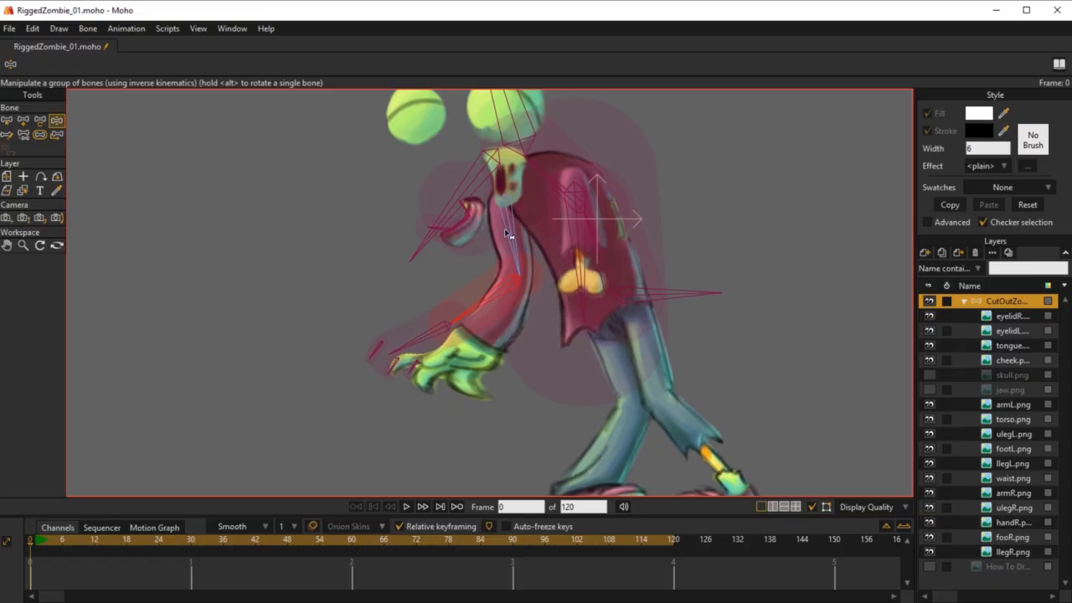
scroll(507, 235, down, 3)
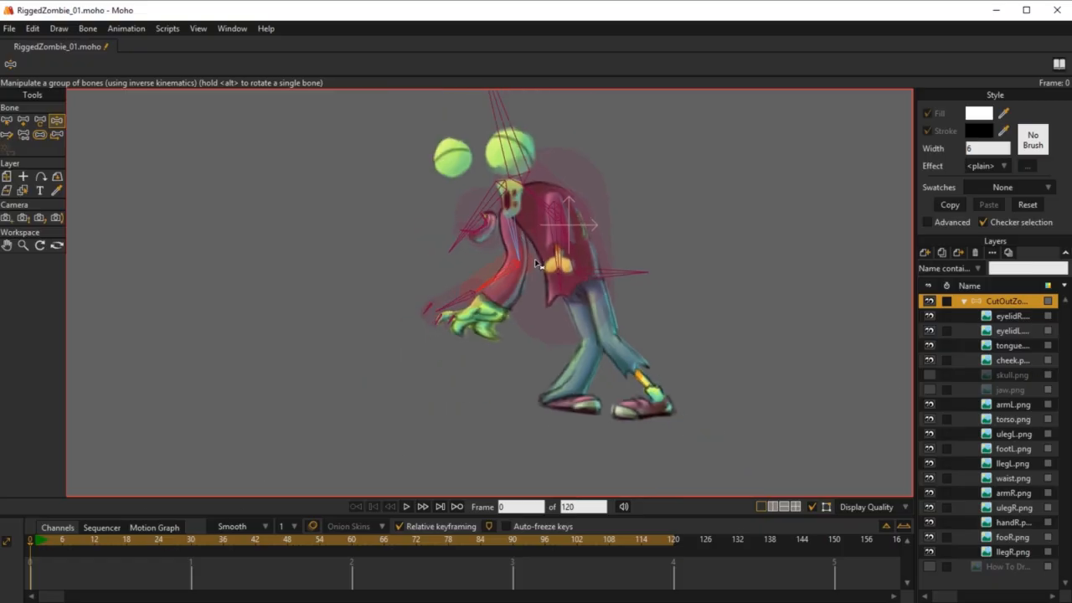
Step: Test-pose both arms with Manipulate Bones to check the forearm, elbow and sleeve deformation against the torso
scroll(530, 234, up, 2)
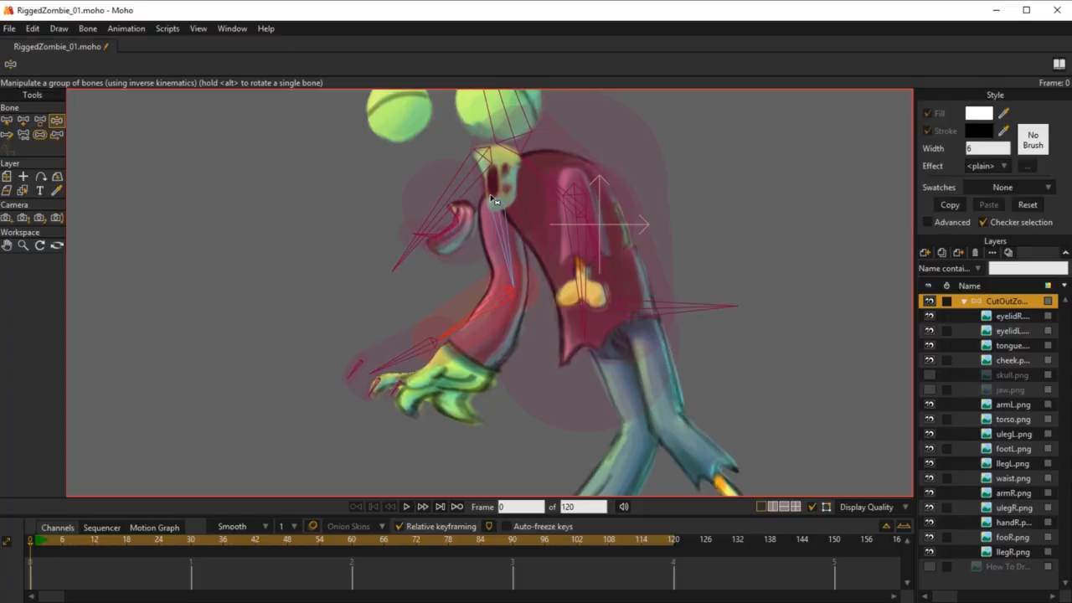
drag(577, 244, 458, 332)
click(39, 135)
key(z)
scroll(557, 335, up, 3)
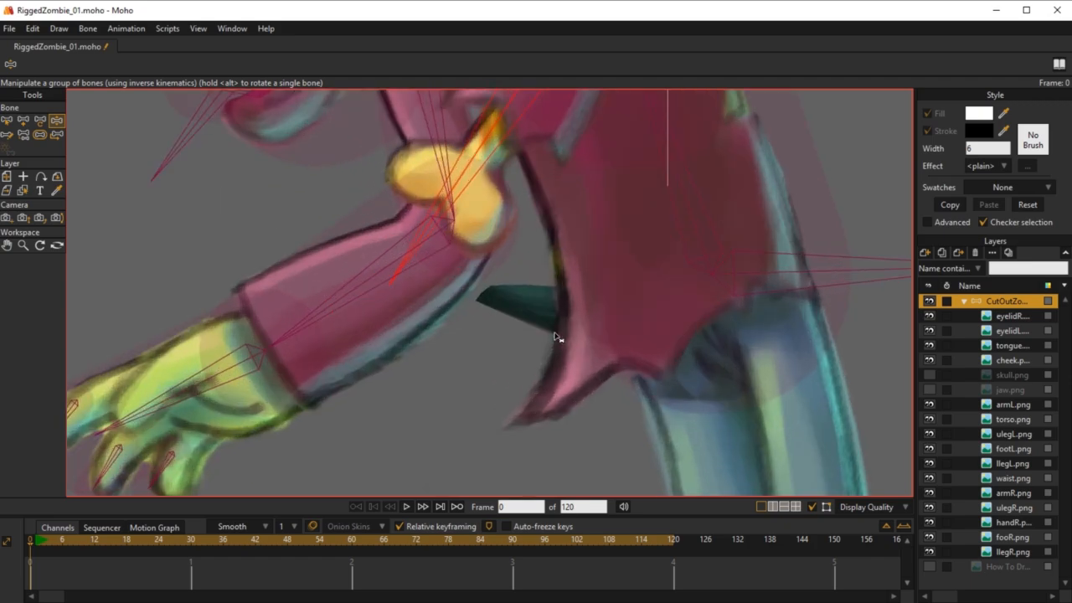
scroll(542, 318, down, 5)
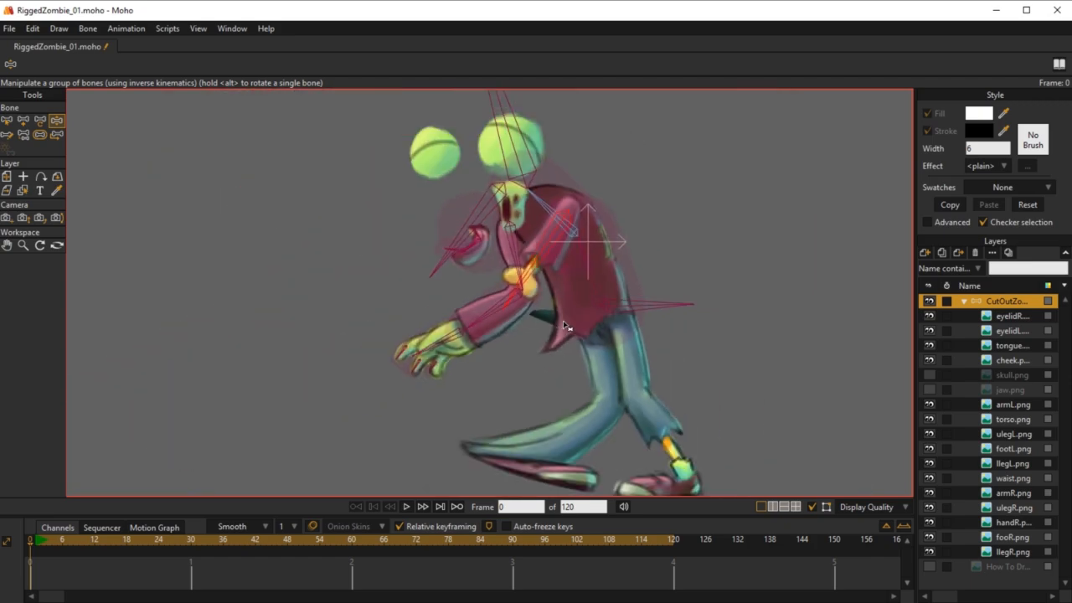
drag(540, 260, 513, 376)
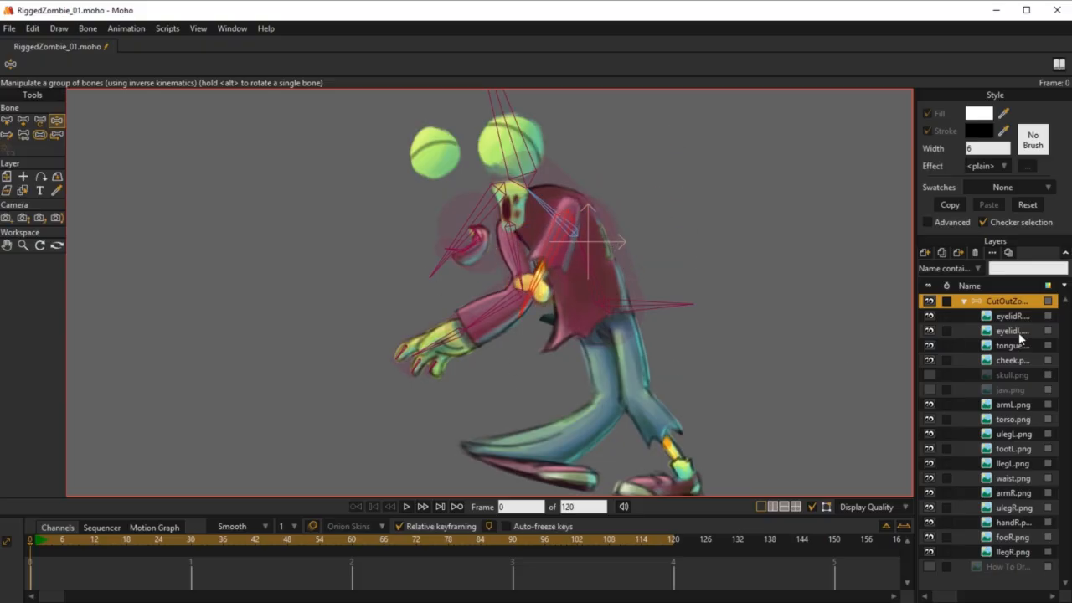
Step: Hide the torso.png layer and swing the left arm stump to inspect its bone and deformation
click(928, 419)
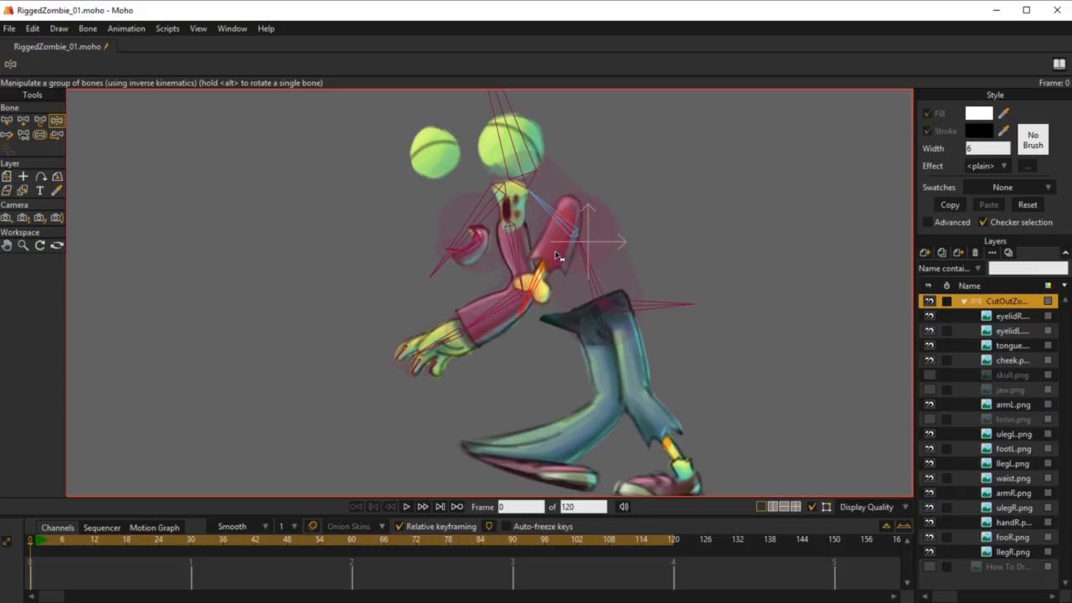
mouse_move(558, 257)
mouse_down()
mouse_move(586, 251)
mouse_move(590, 262)
mouse_move(550, 269)
mouse_up()
scroll(535, 313, up, 10)
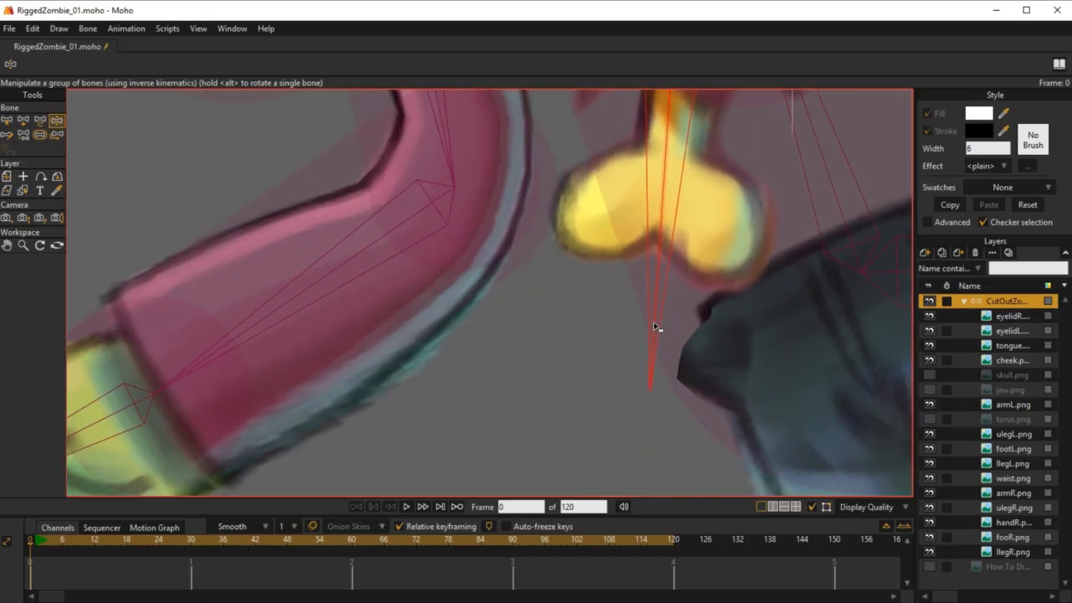
scroll(658, 330, down, 6)
drag(651, 296, 610, 344)
Step: Select the left arm bone and examine how the arm and torso bones are parented
key(b)
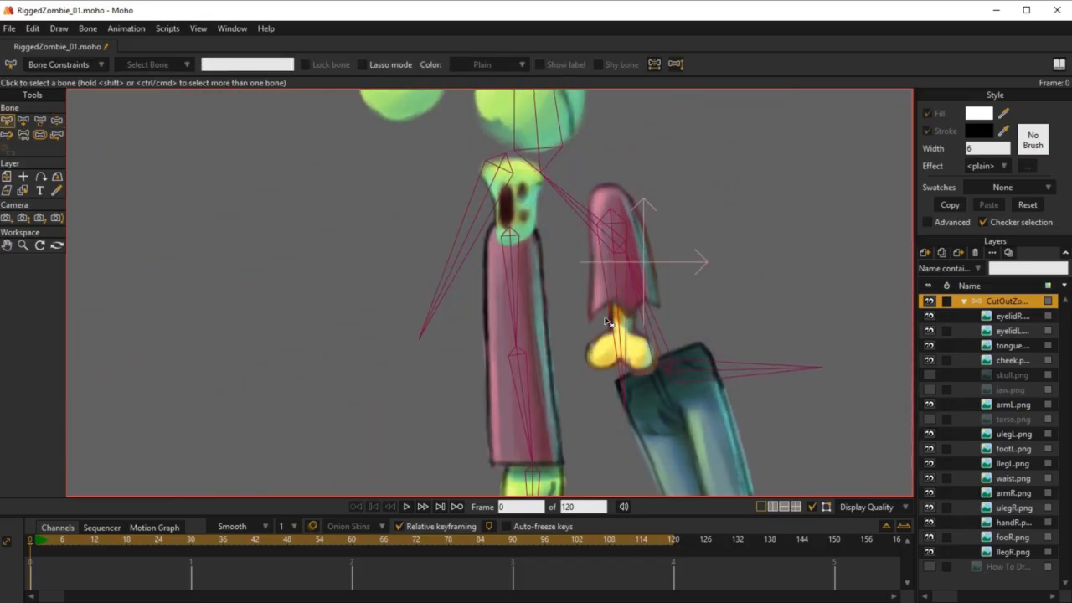
key(p)
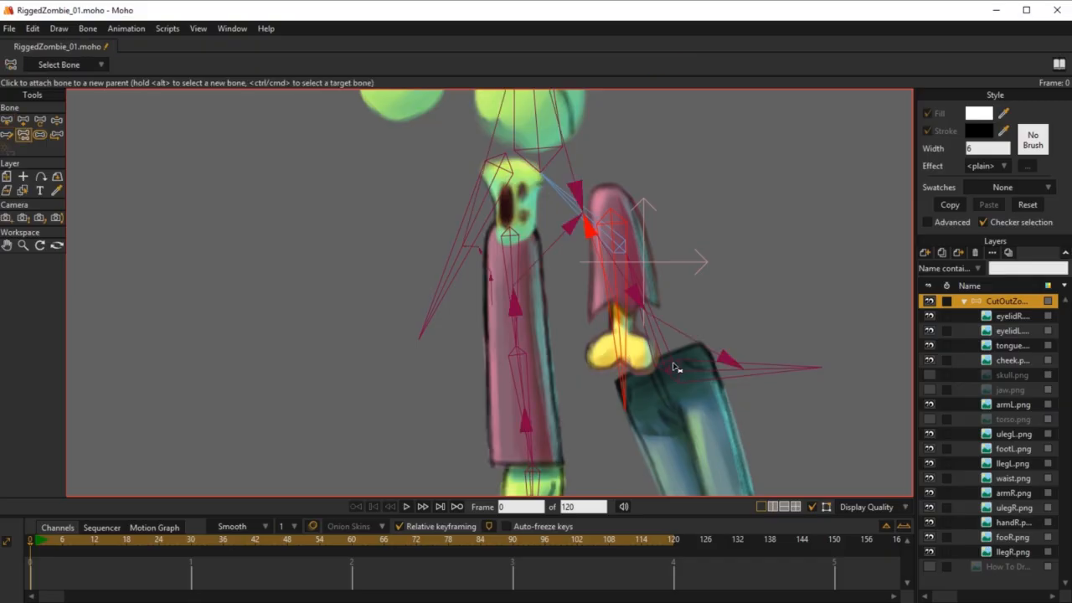
scroll(607, 314, up, 8)
scroll(598, 302, down, 8)
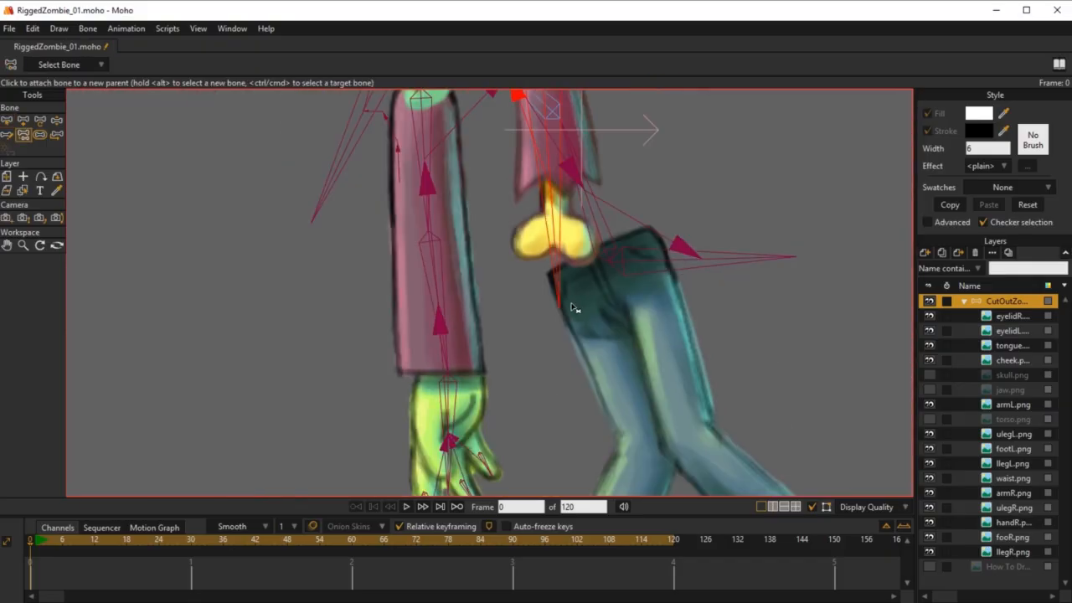
scroll(598, 342, up, 4)
scroll(601, 342, down, 4)
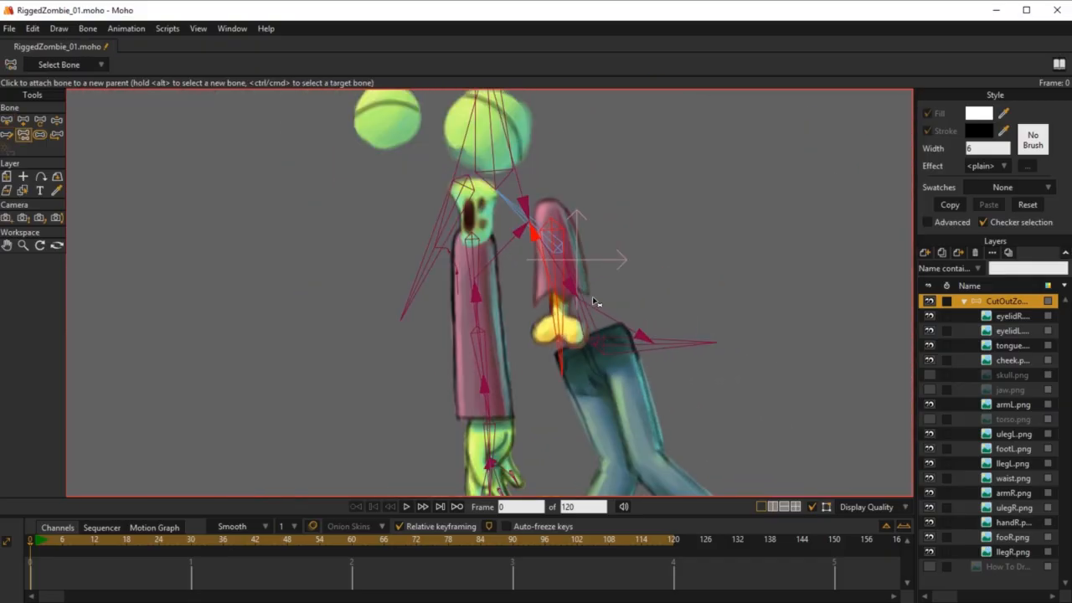
Step: Set the left arm bone's strength to 0 and test the stump's movement with Manipulate Bones
click(41, 135)
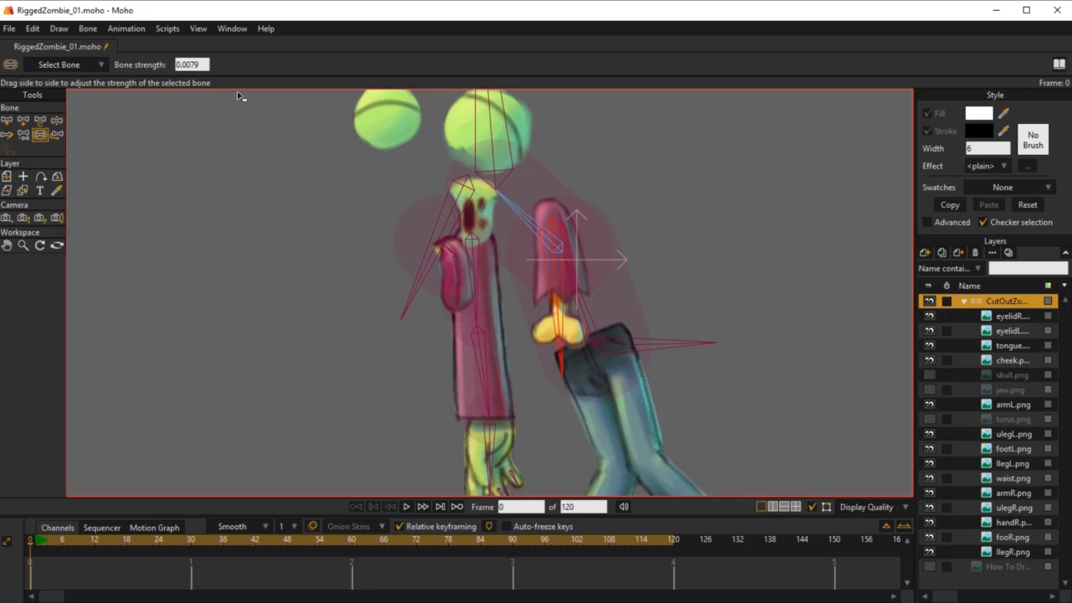
drag(201, 64, 168, 69)
text(0)
key(Return)
key(z)
drag(549, 317, 561, 357)
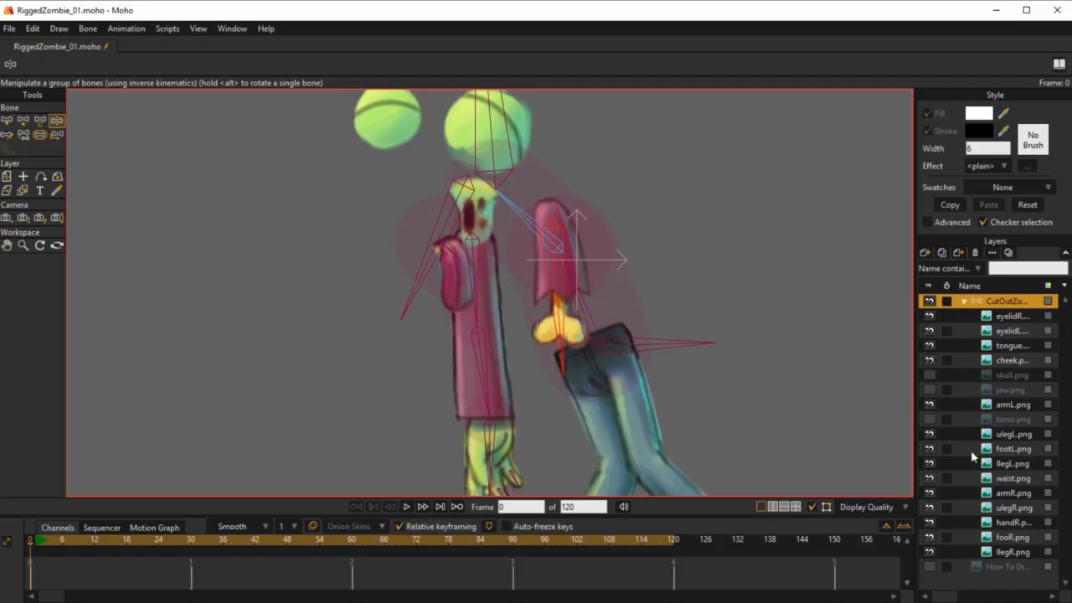
Step: Make the torso.png, jaw.png and skull.png layers visible again
click(928, 419)
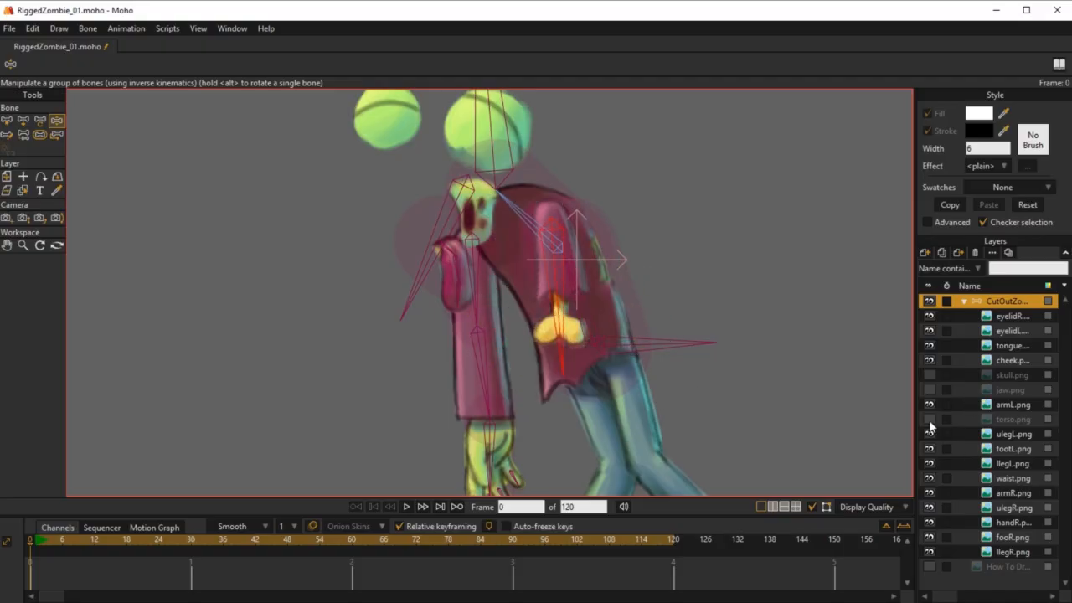
click(929, 389)
click(929, 374)
Step: Test-pose the left stump and the right arm with Manipulate Bones to check the full character's deformation
drag(605, 269, 637, 233)
drag(591, 255, 654, 406)
drag(520, 345, 541, 303)
drag(529, 343, 469, 335)
drag(613, 339, 589, 321)
scroll(633, 374, down, 2)
scroll(595, 317, down, 4)
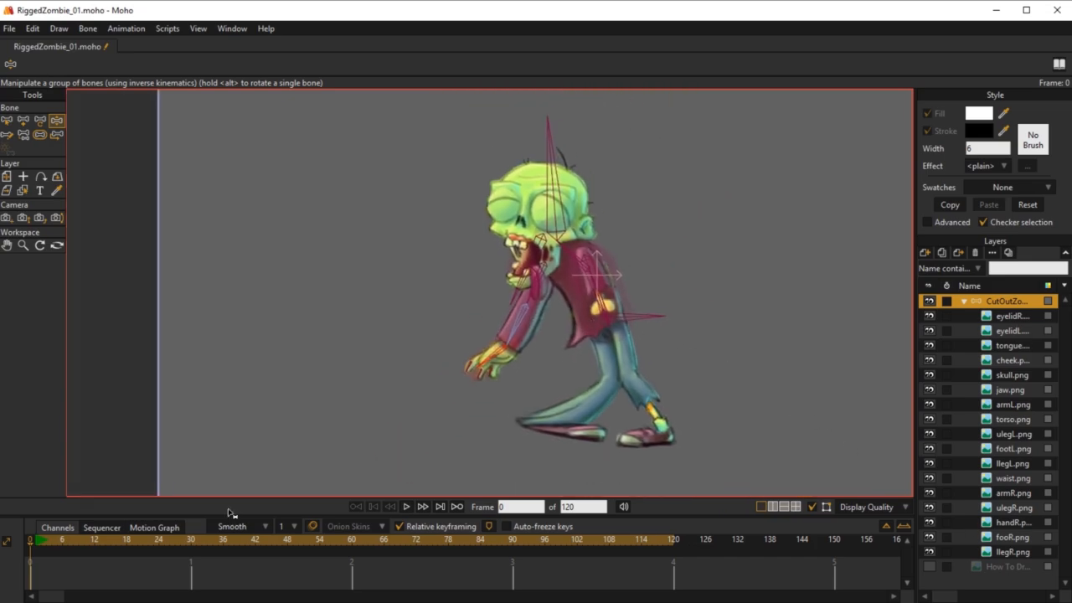
Step: Move the right upper arm bone and its chain clear of the body, to about X 1.02, Y 0.91
key(z)
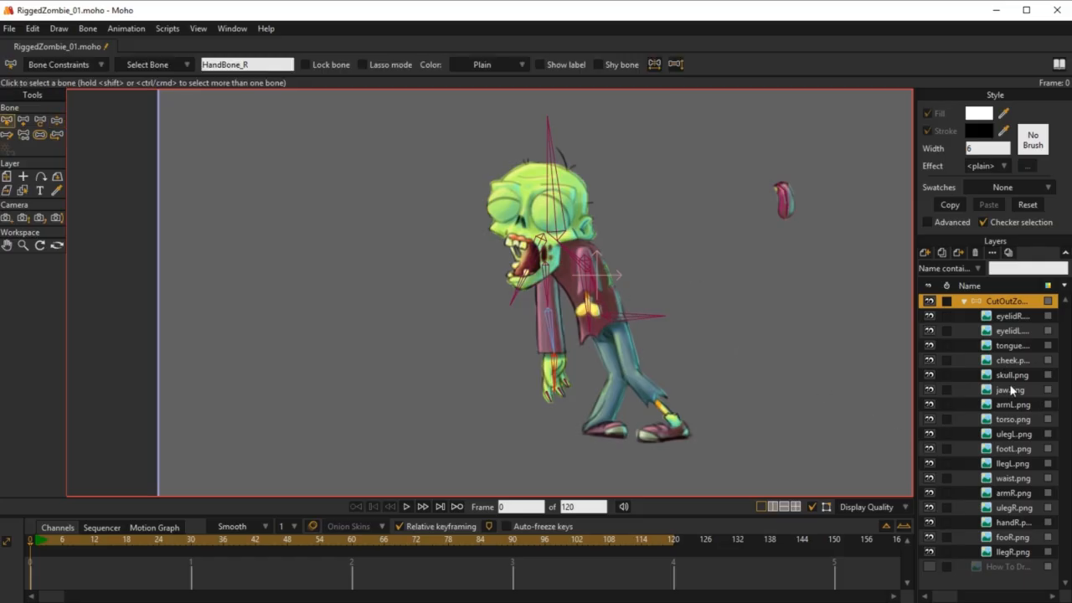
click(547, 275)
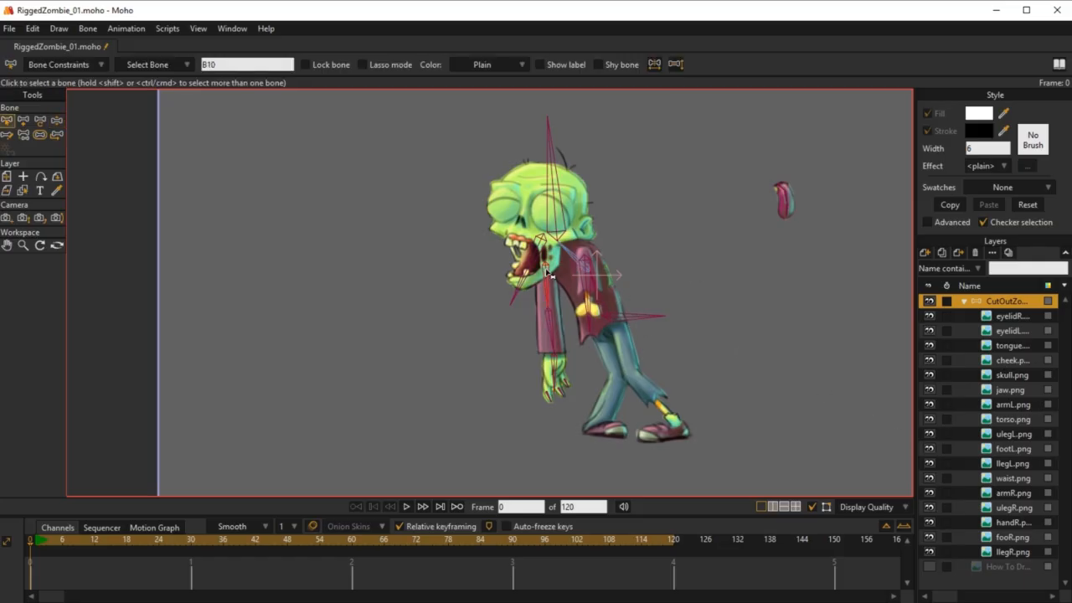
key(t)
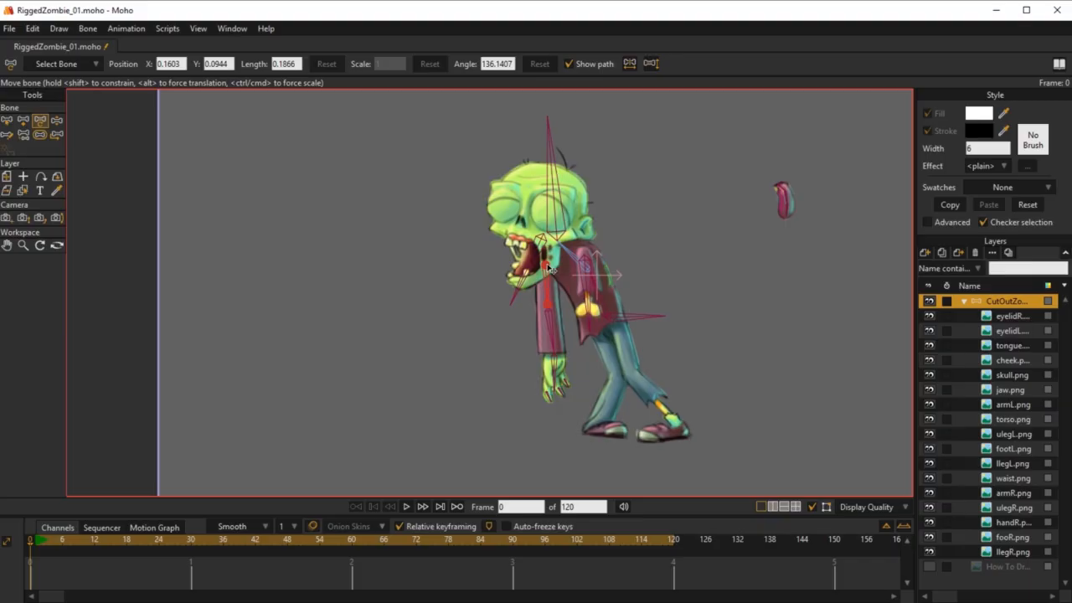
drag(550, 269, 259, 274)
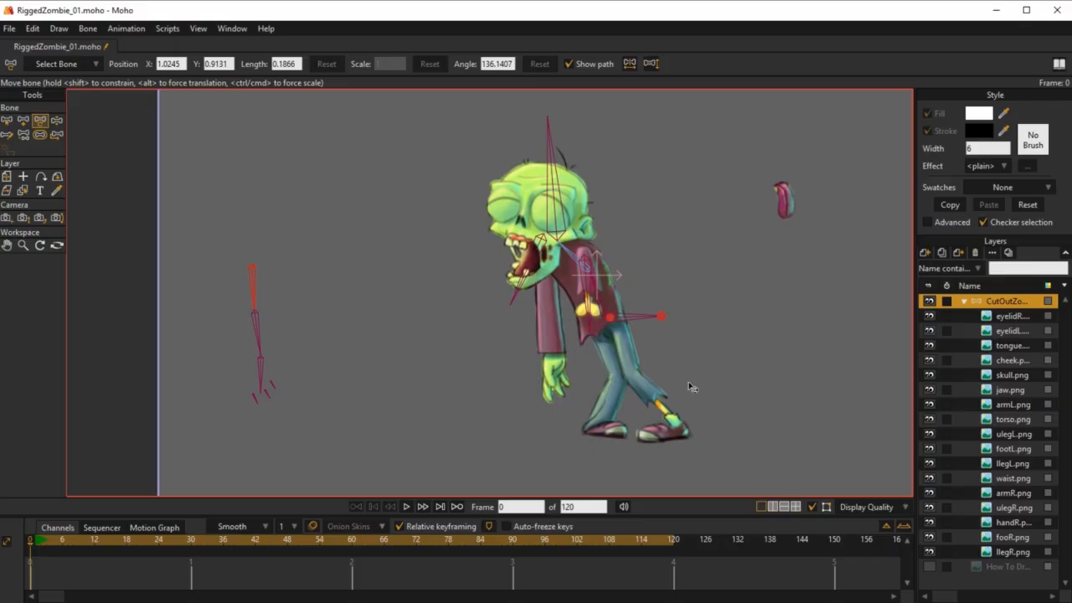
Step: Move the armR.png and handR.png layers together onto the separated right arm bones, placing handR.png at about X -1.36
click(1011, 406)
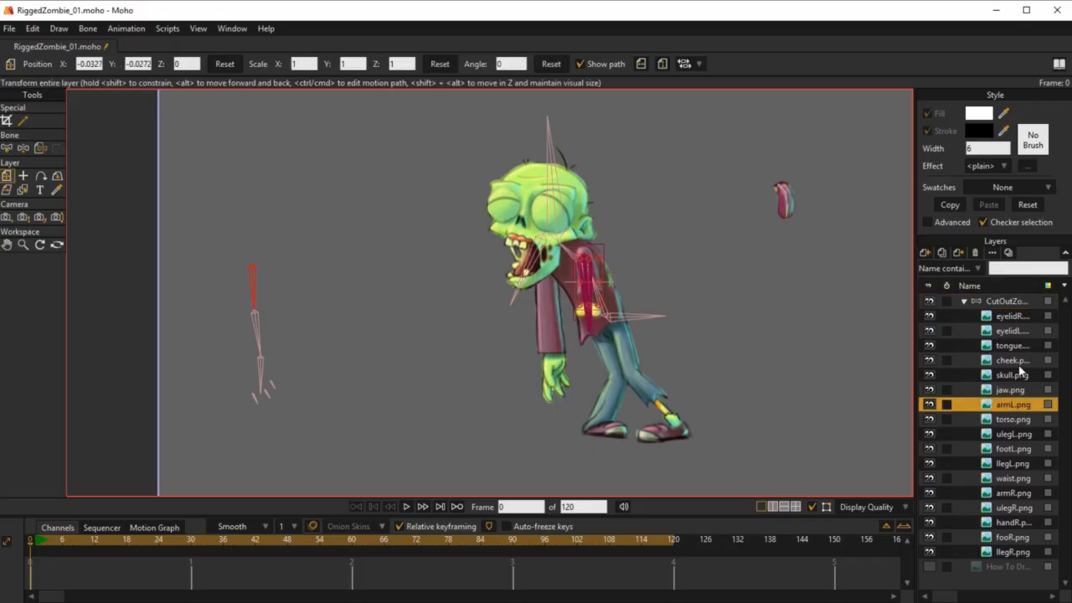
click(1014, 493)
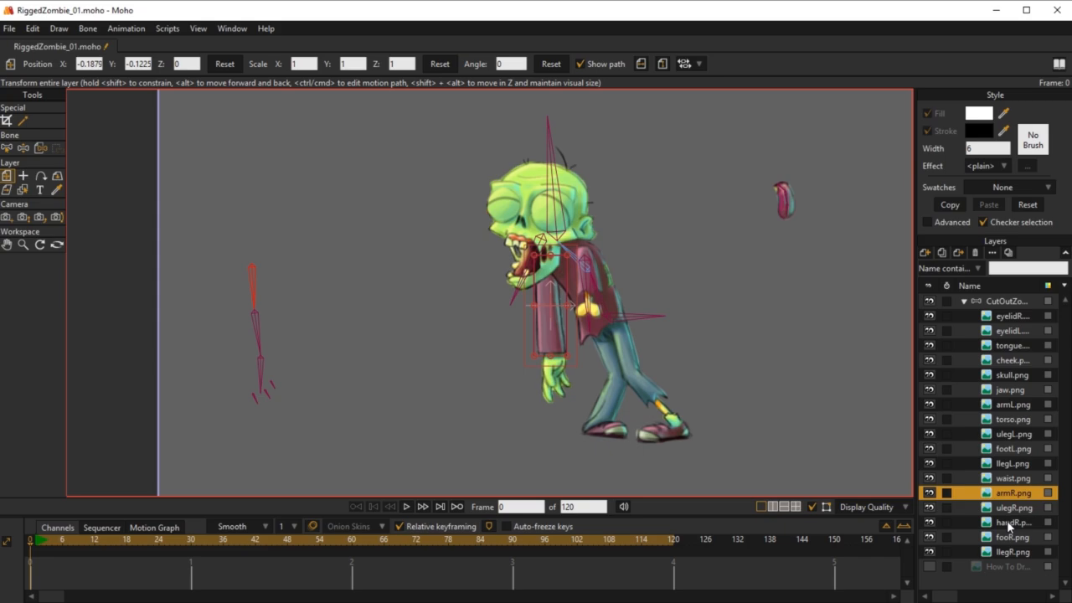
ctrl+click(1006, 520)
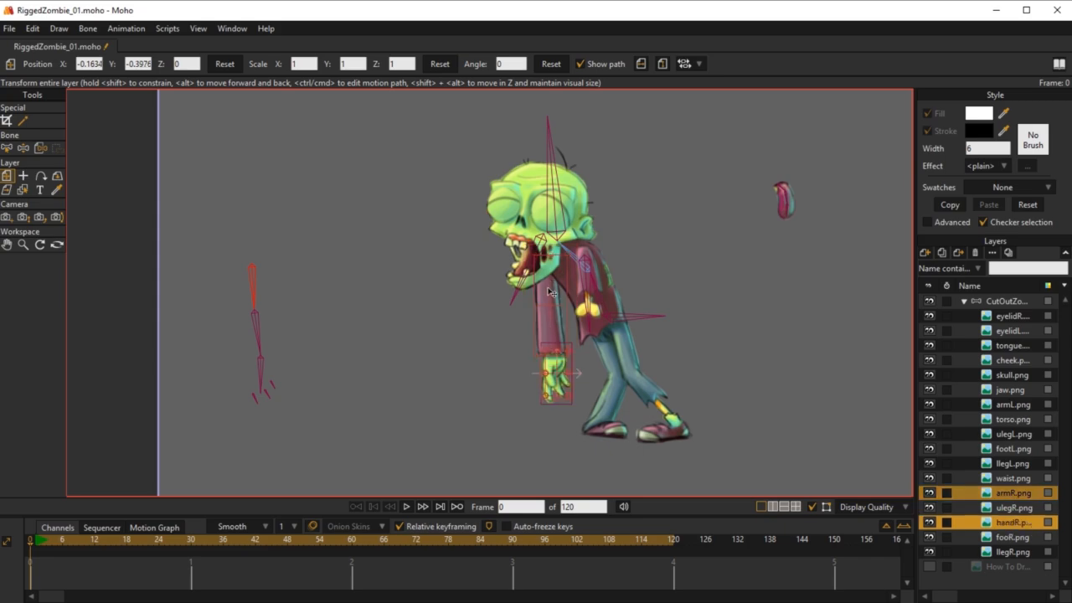
drag(551, 291, 253, 330)
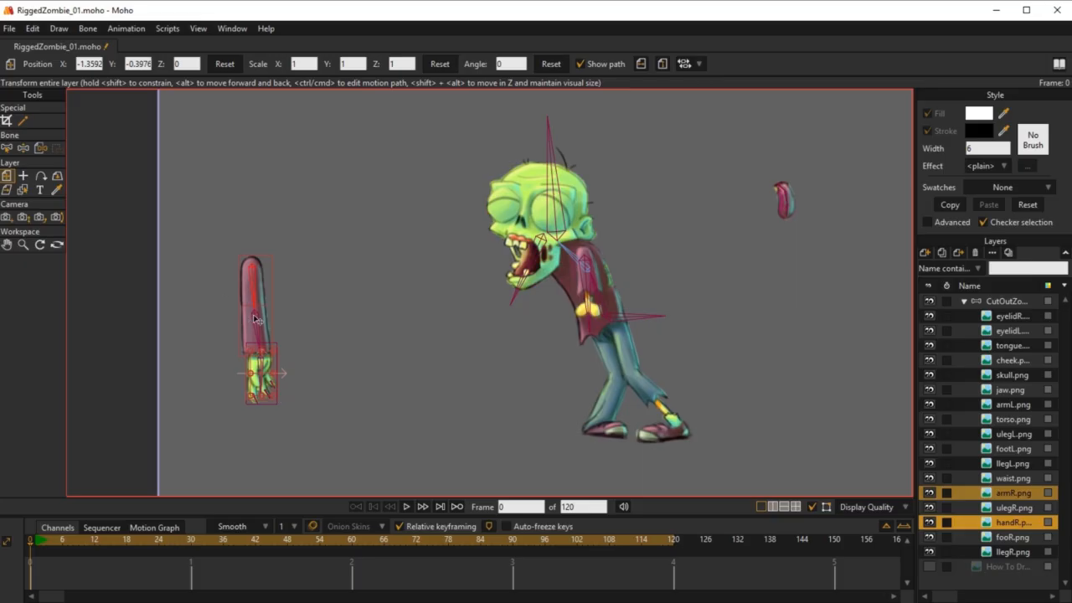
Step: On the CutOutZombie bone layer, test-pose the separated arm, hand and fingers with Manipulate Bones to check their deformation
click(1001, 307)
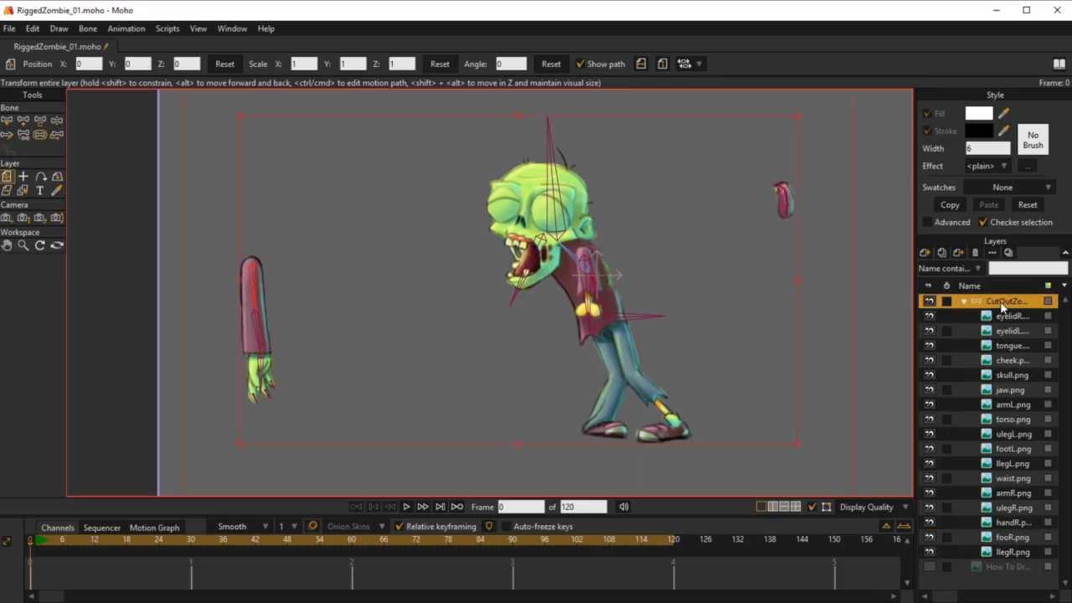
key(z)
drag(260, 336, 332, 381)
scroll(216, 415, up, 5)
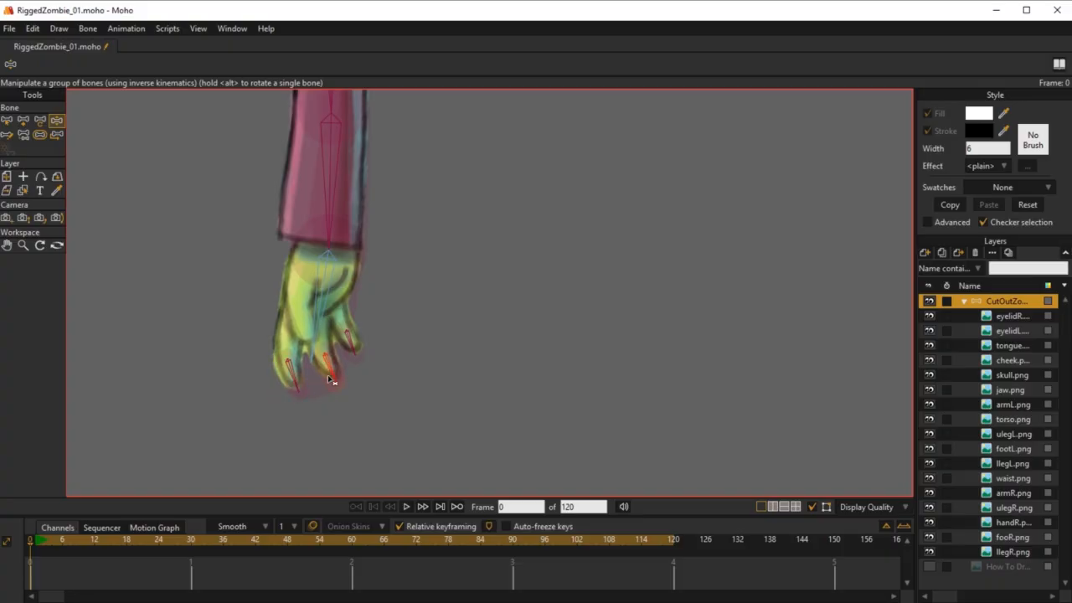
drag(374, 347, 373, 352)
drag(327, 308, 404, 431)
scroll(438, 393, down, 5)
mouse_move(437, 392)
mouse_down()
mouse_move(444, 302)
mouse_move(440, 324)
mouse_move(508, 262)
mouse_move(385, 335)
mouse_move(407, 347)
mouse_move(393, 356)
mouse_move(339, 360)
mouse_move(424, 349)
mouse_move(331, 355)
mouse_move(337, 374)
mouse_move(277, 302)
mouse_move(287, 359)
mouse_move(400, 359)
mouse_move(307, 349)
mouse_move(410, 384)
mouse_move(437, 406)
mouse_up()
scroll(445, 301, up, 4)
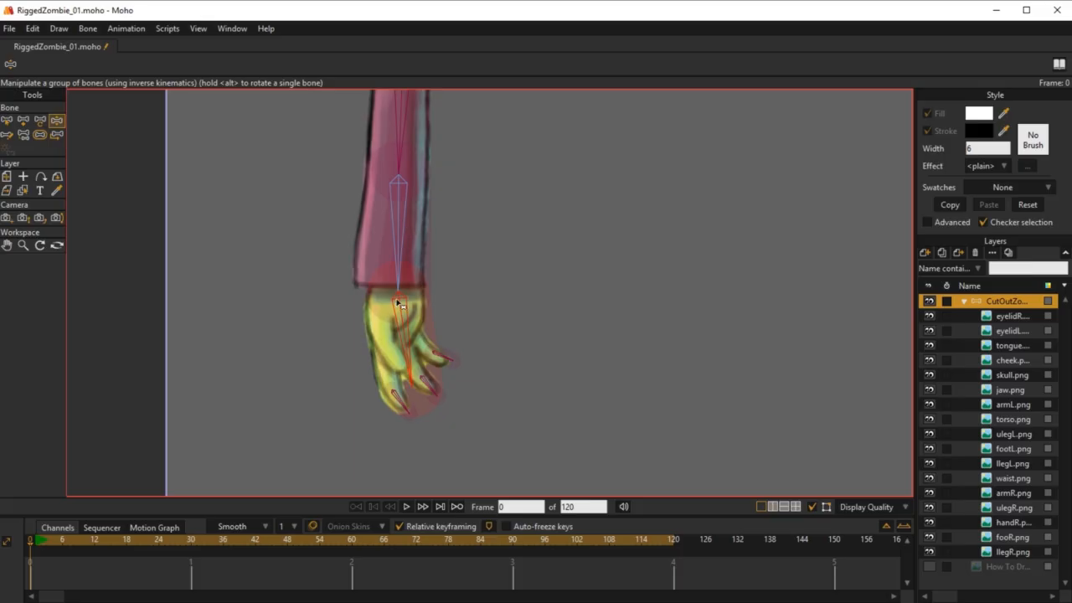
drag(421, 325, 375, 273)
scroll(416, 289, down, 2)
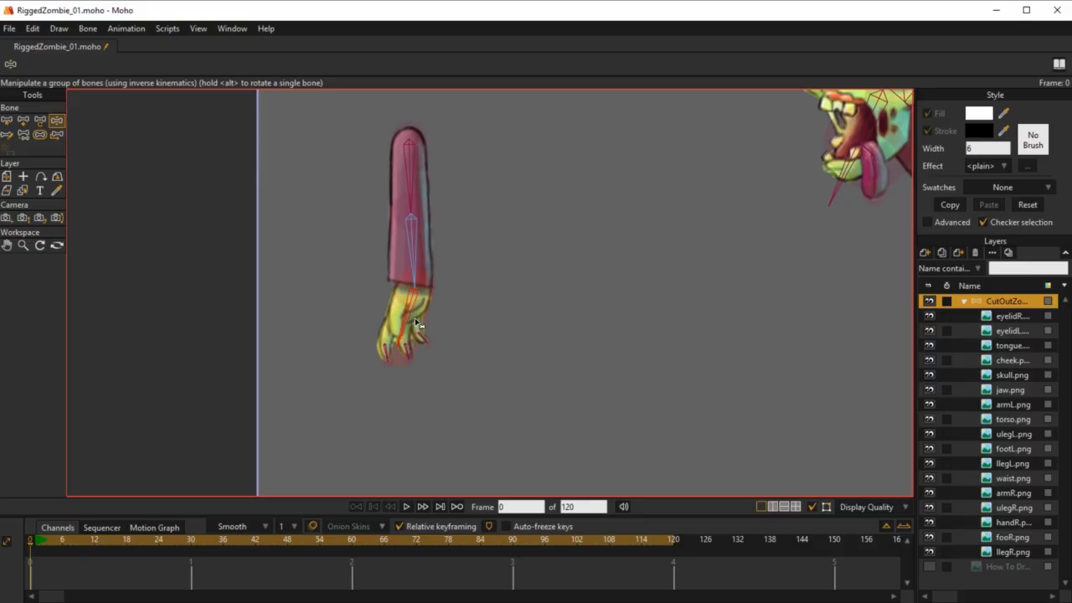
Step: Move HandBone_R below the sleeve and place the handR.png layer over it at about X -1.30, Y -0.77
key(b)
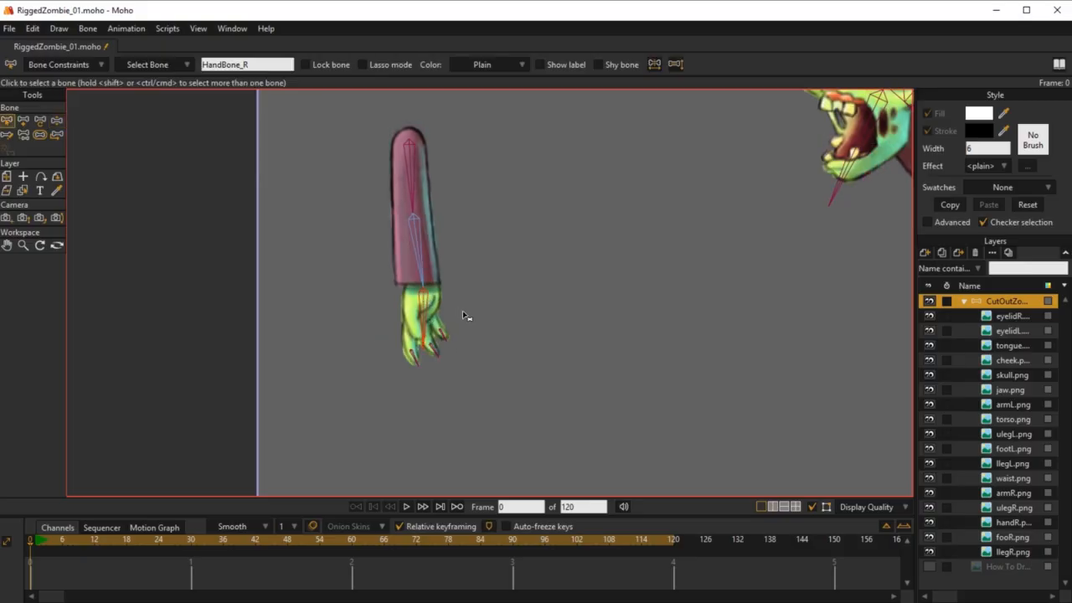
scroll(465, 316, down, 1)
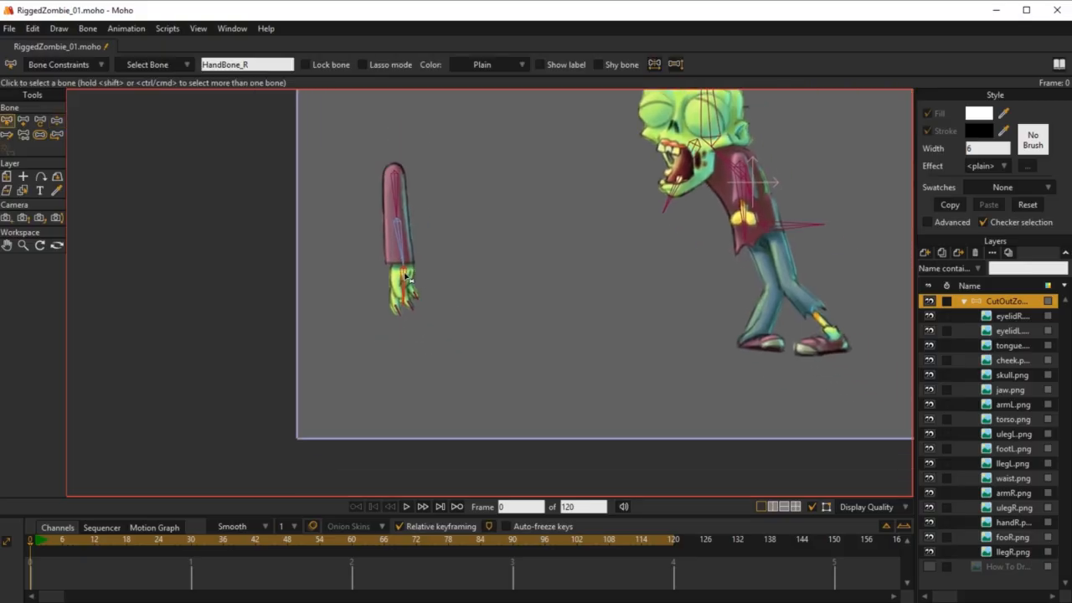
key(t)
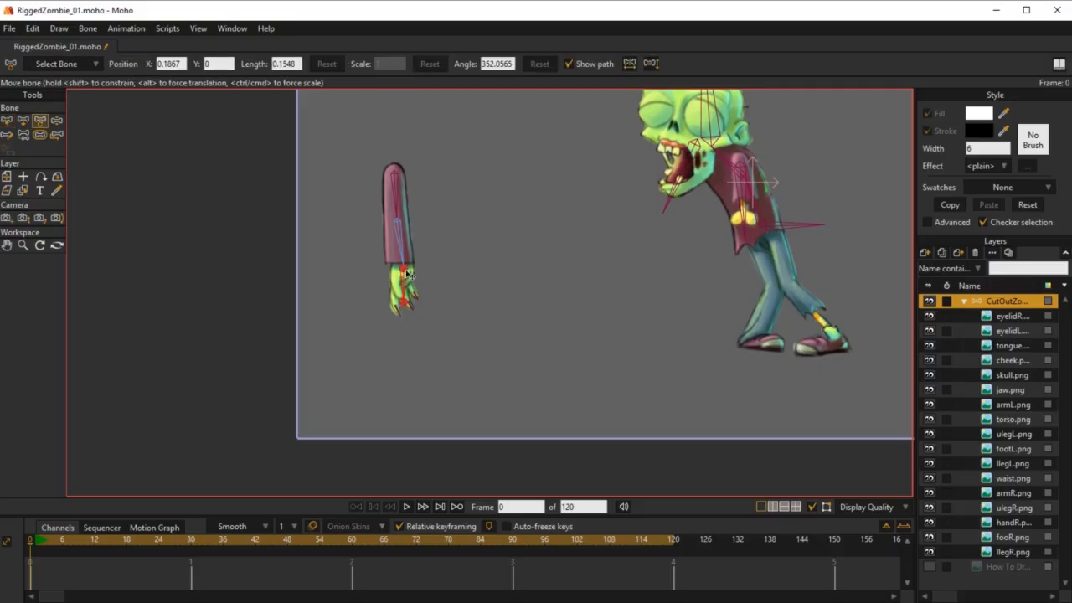
drag(404, 272, 416, 384)
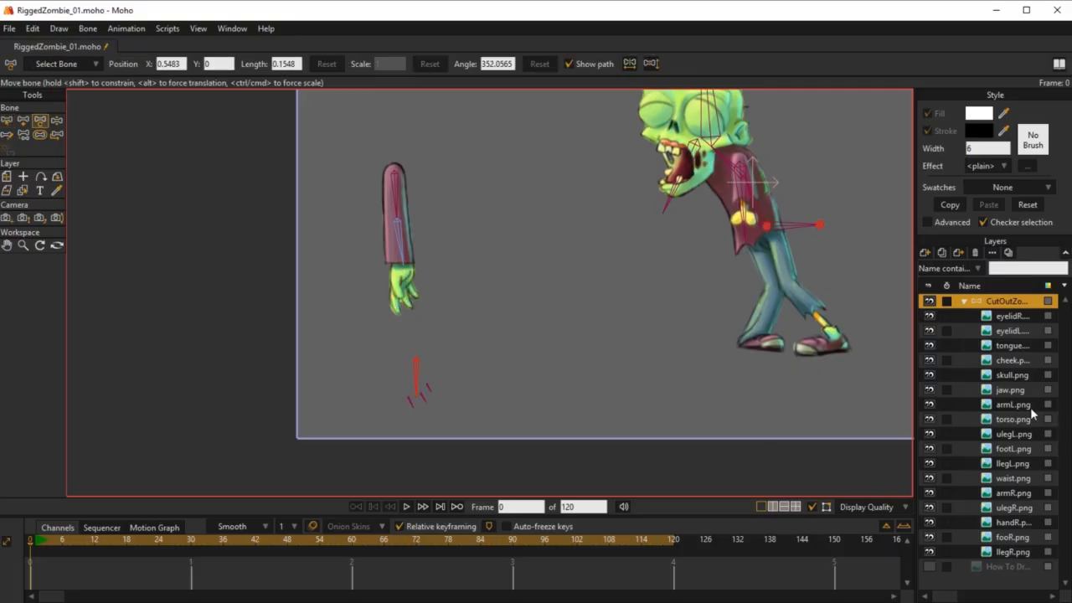
click(1014, 523)
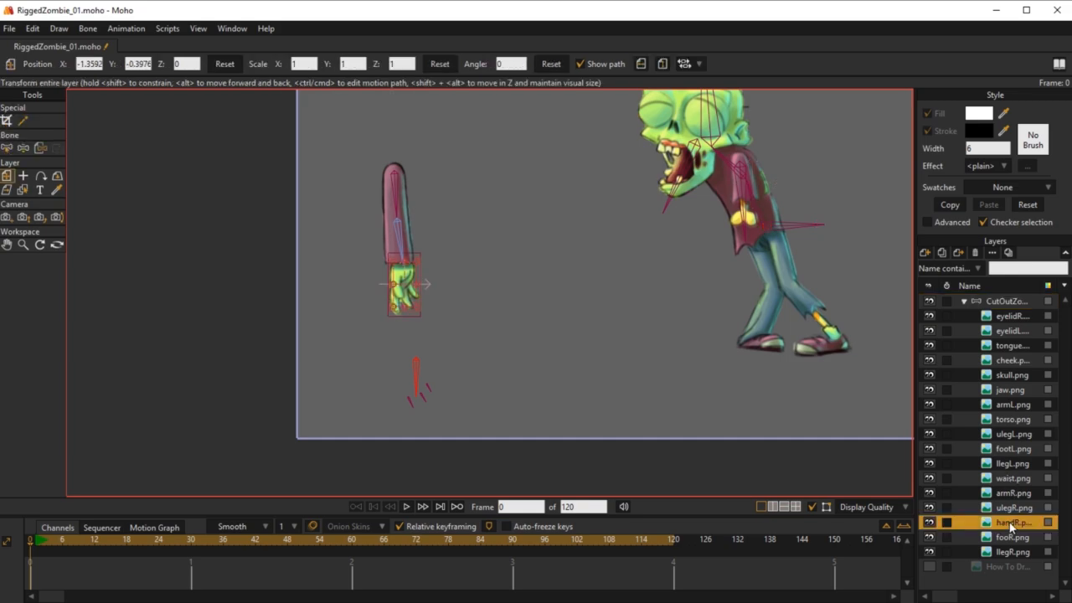
drag(404, 283, 417, 374)
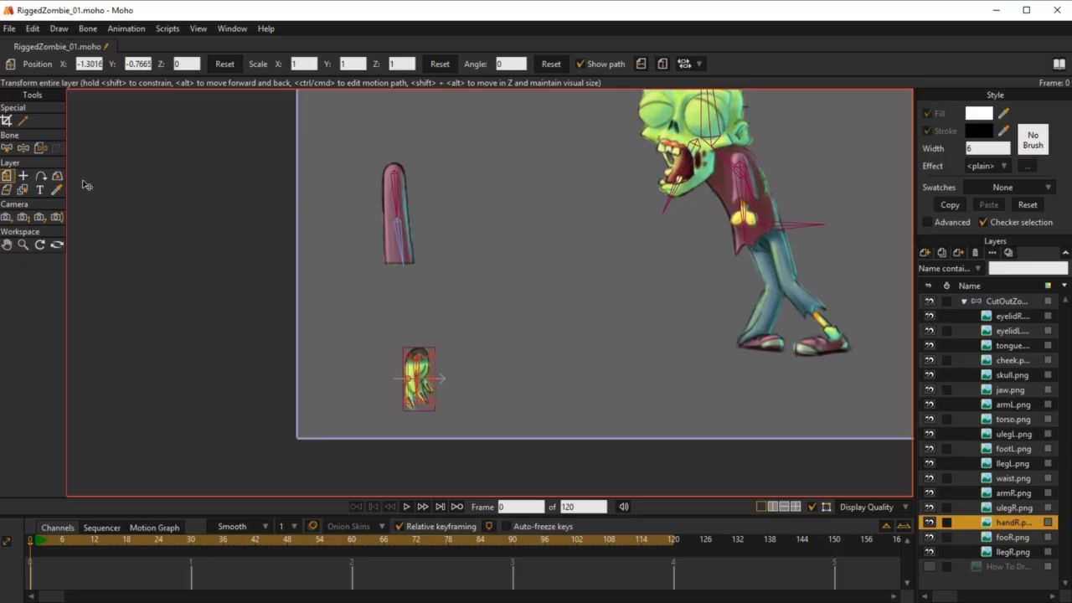
Step: Use Offset Bone to bring the hand back to the sleeve's cuff, and test the arm with Manipulate Bones
click(1009, 301)
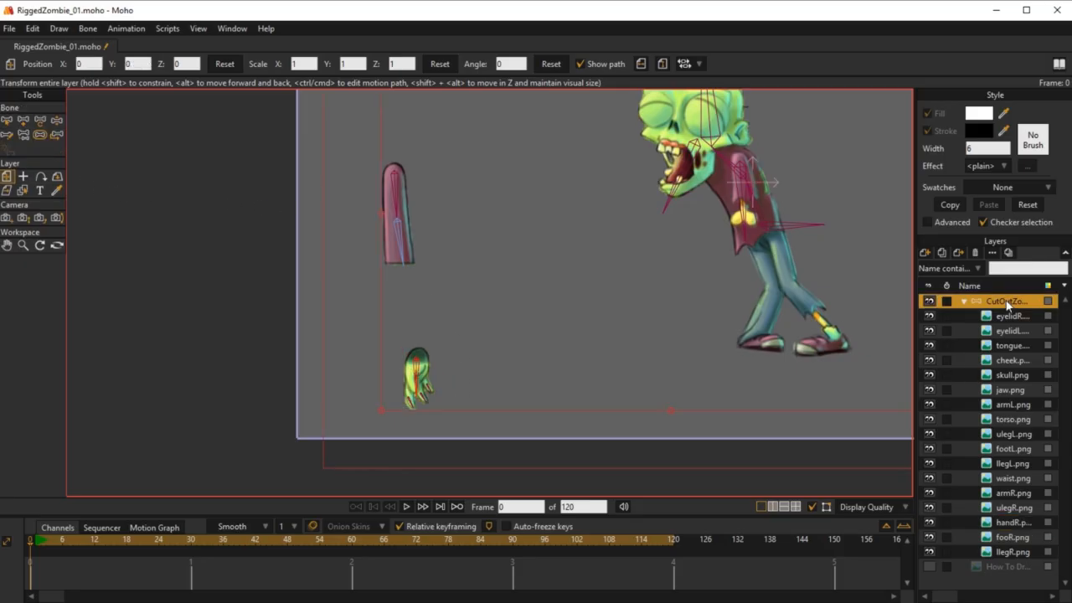
click(58, 134)
drag(417, 371, 417, 305)
key(z)
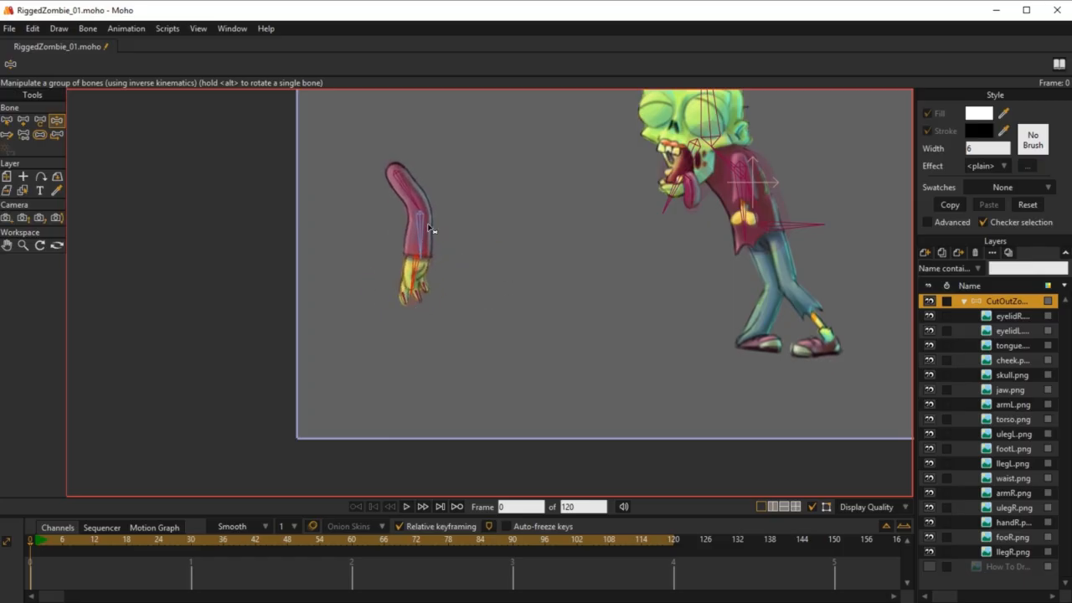
Step: Use Offset Bone to place the separated right arm at the zombie's shoulder, about X -0.88, Y -0.82, temporarily showing the full zombie reference layer
key(s)
click(400, 190)
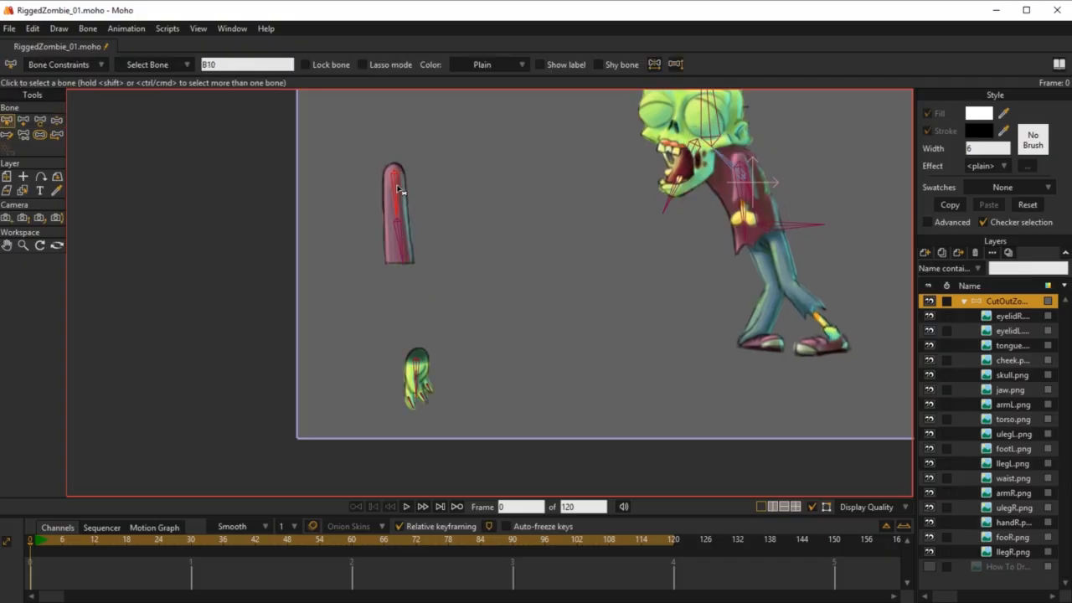
key(t)
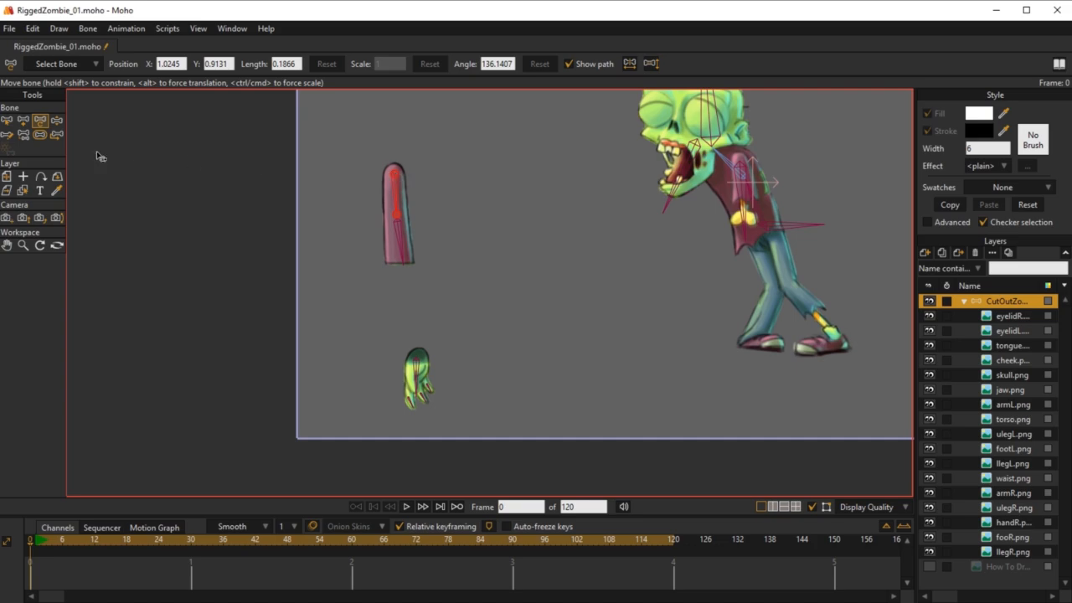
click(54, 135)
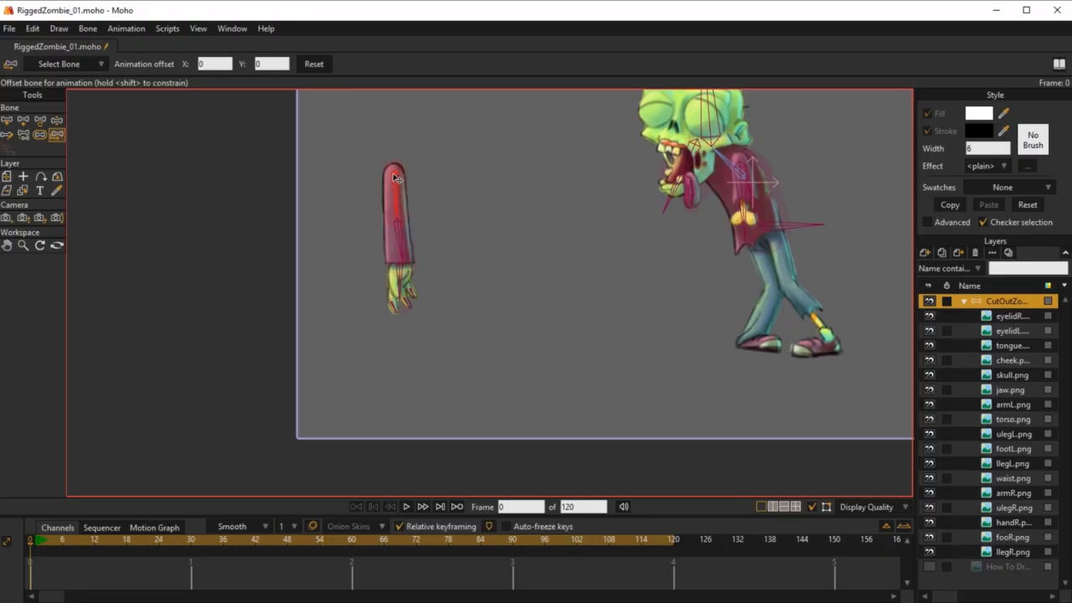
drag(396, 178, 542, 207)
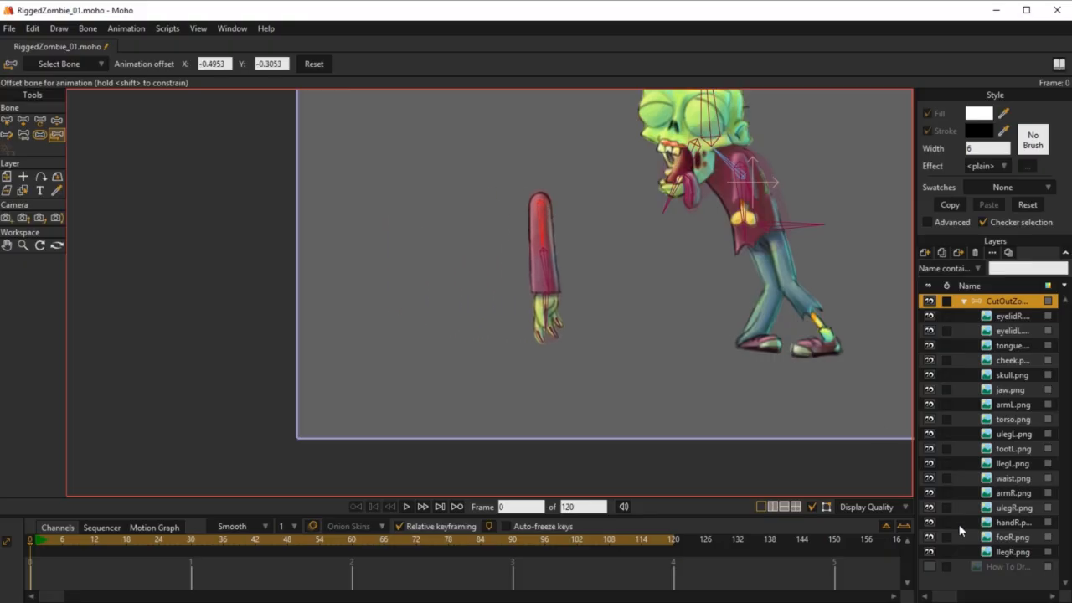
click(929, 568)
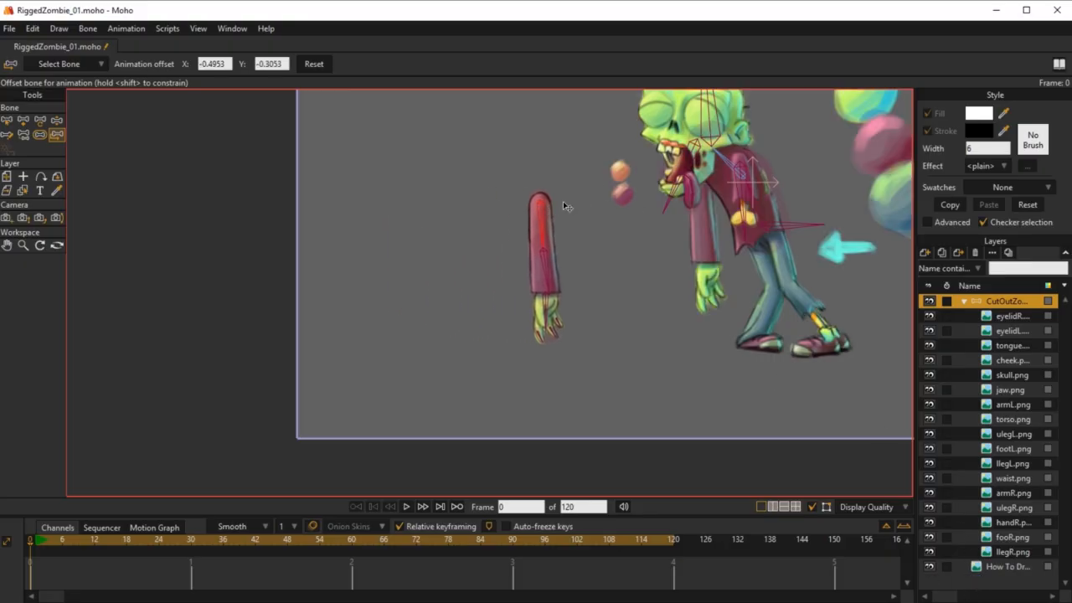
drag(548, 213, 704, 184)
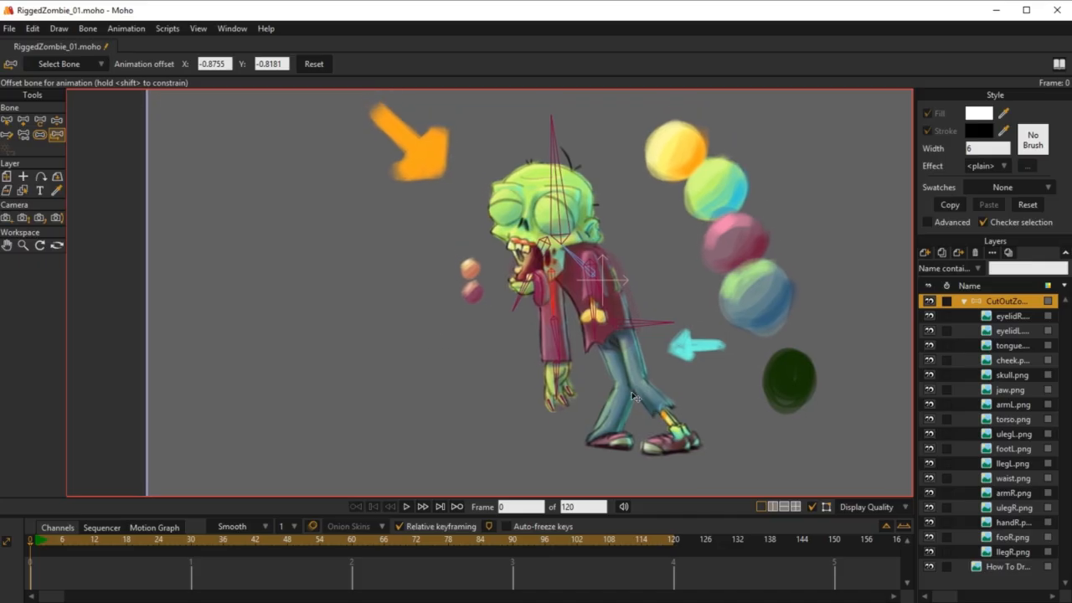
click(928, 567)
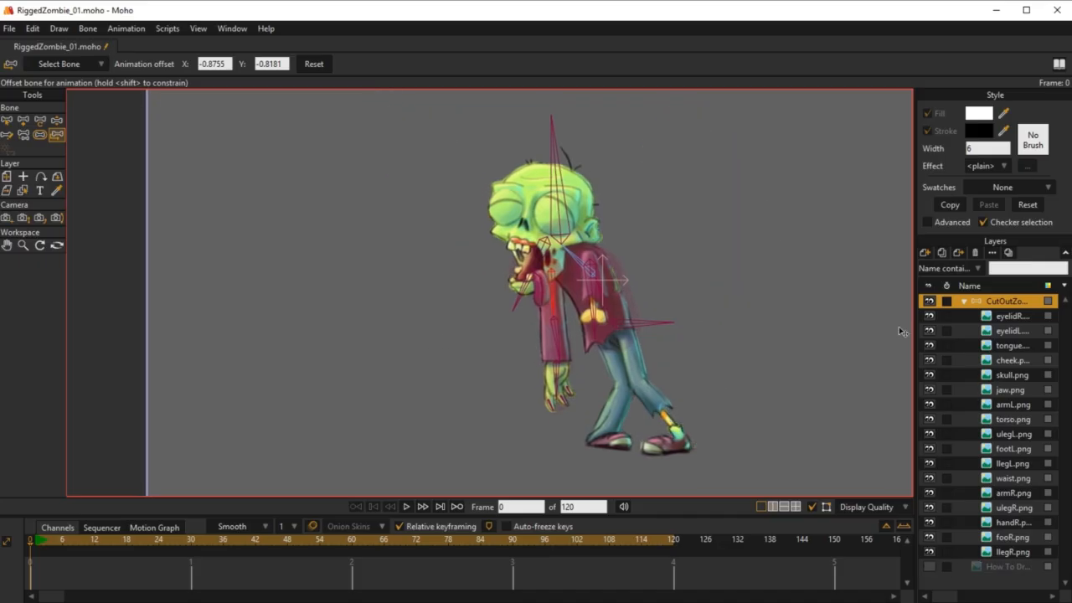
drag(467, 315, 474, 320)
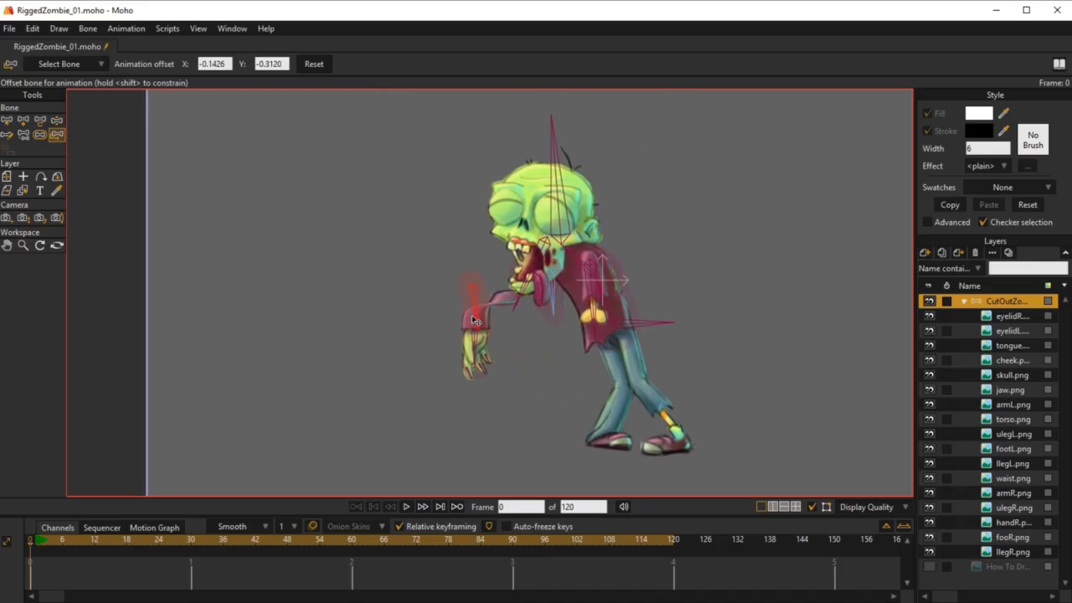
key(ctrl+z)
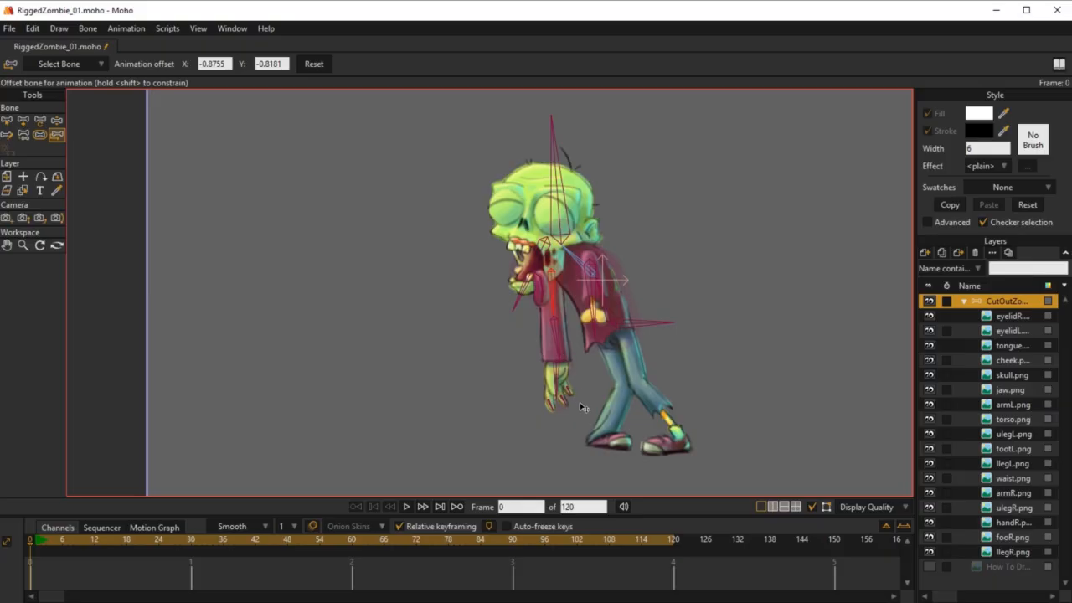
Step: Test-pose both arms with Manipulate Bones to check how the reassembled right arm and the left arm bend
key(z)
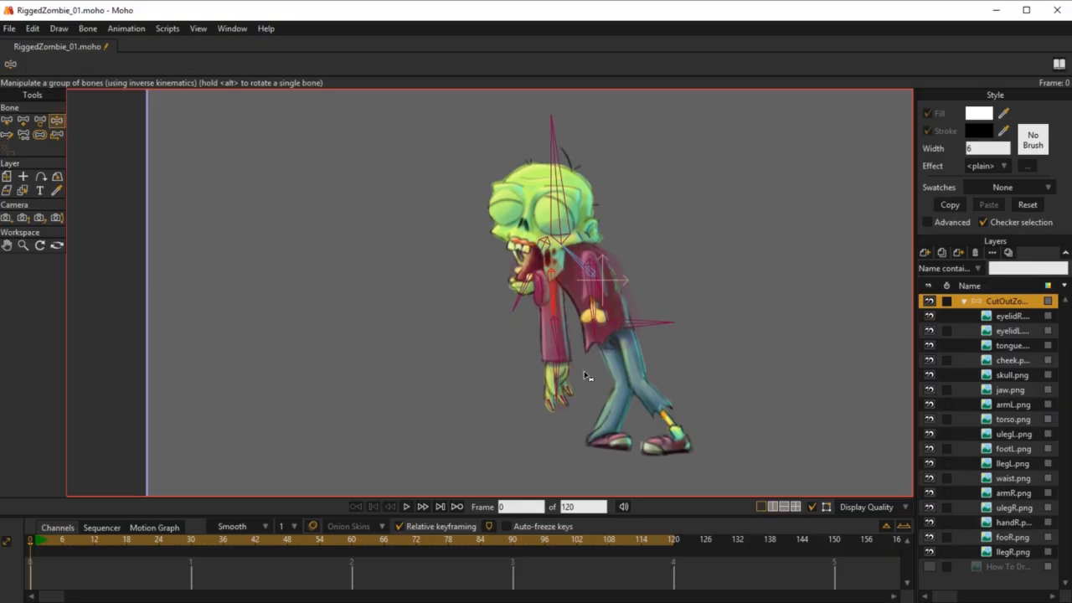
drag(586, 377, 469, 323)
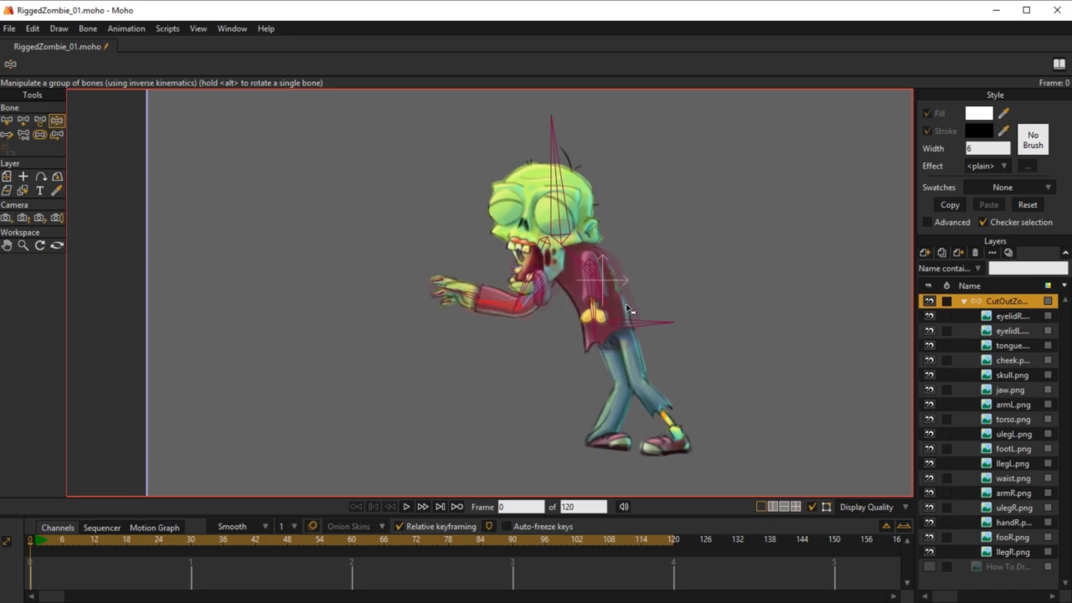
drag(587, 291, 683, 291)
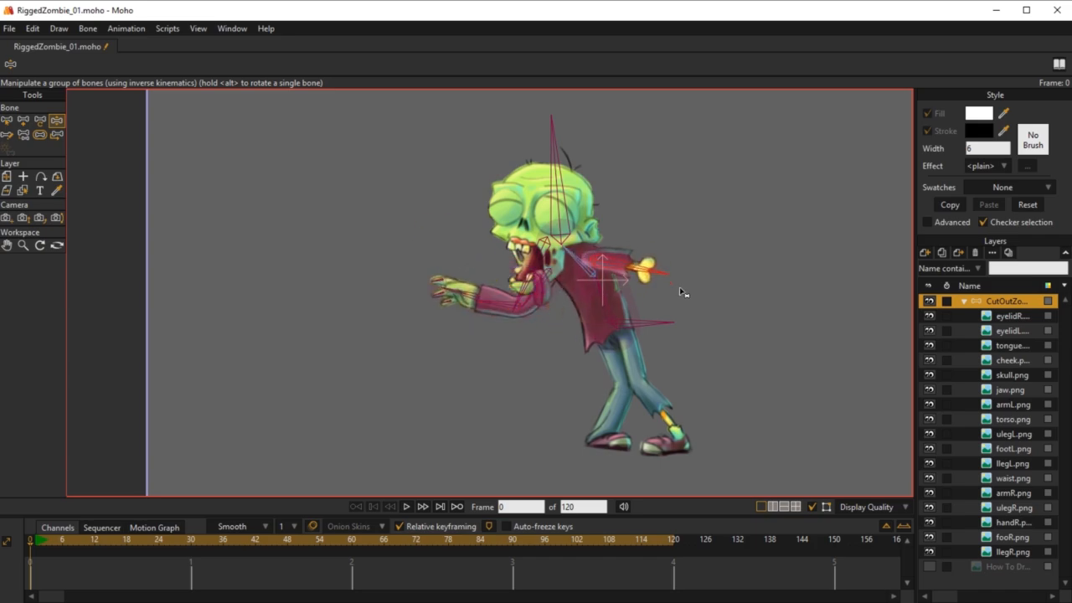
drag(494, 317, 600, 356)
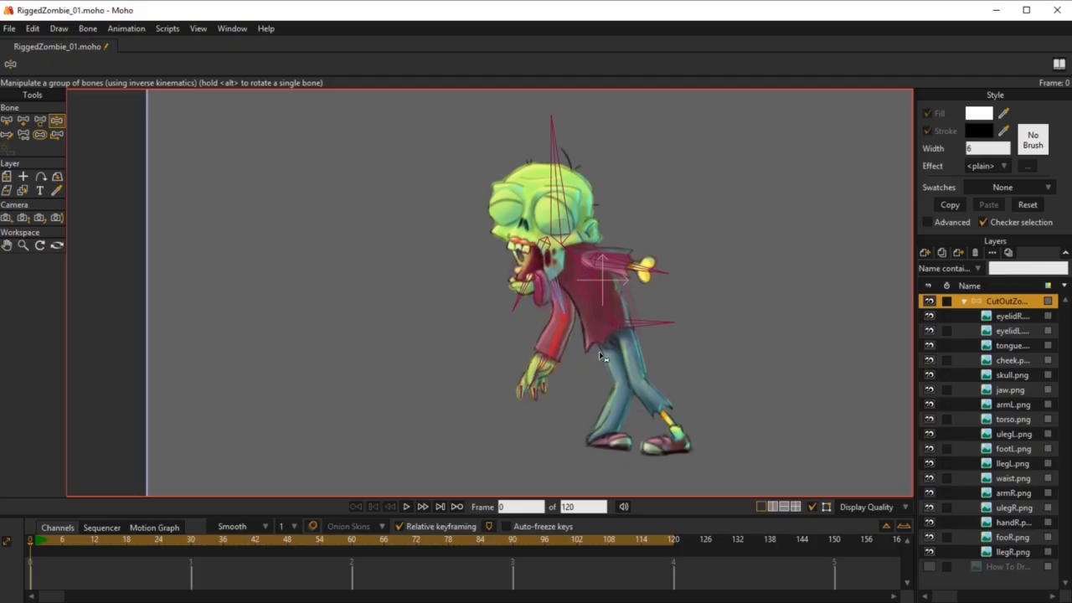
drag(615, 275, 511, 324)
scroll(576, 264, up, 6)
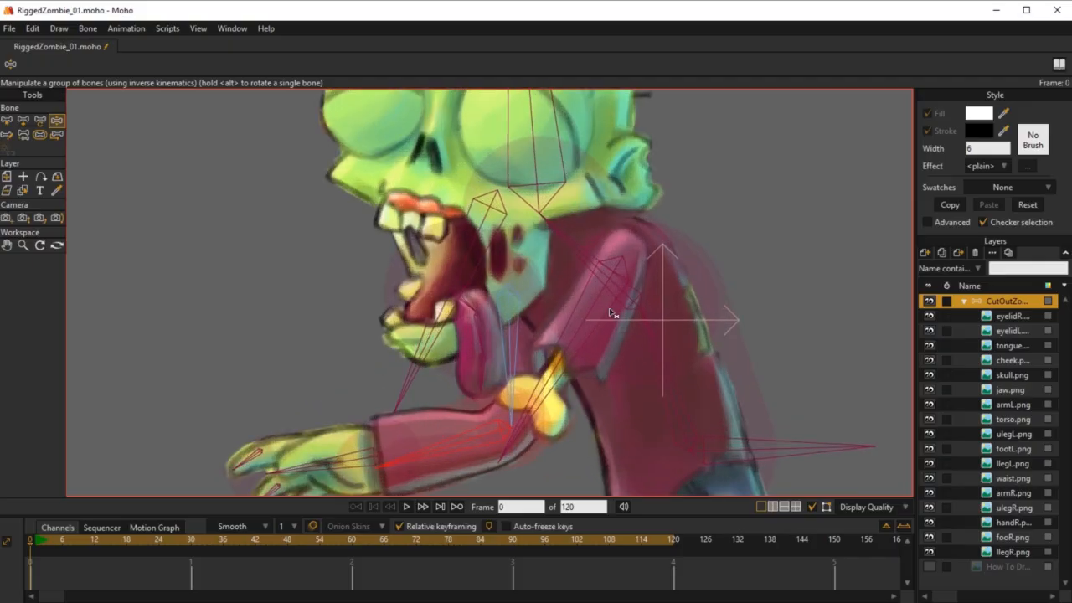
drag(611, 313, 555, 271)
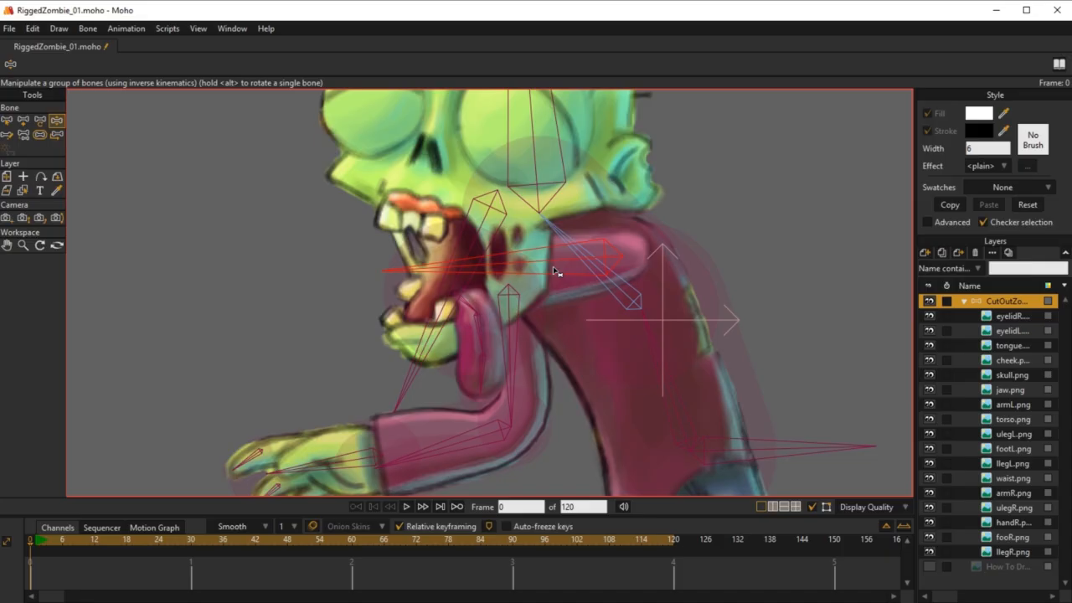
scroll(555, 272, down, 5)
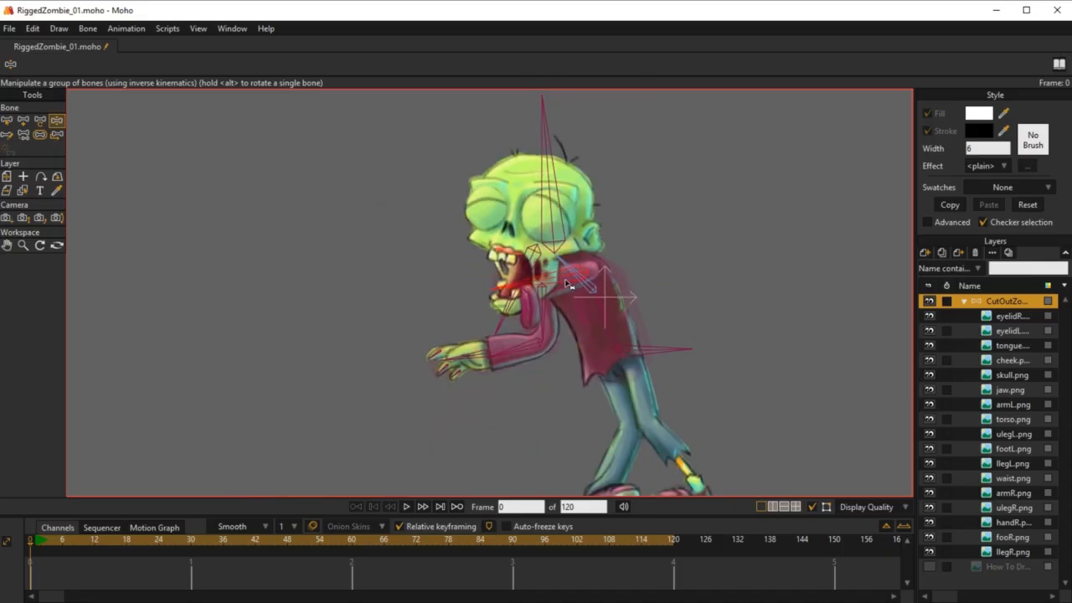
drag(532, 344, 478, 339)
drag(569, 280, 523, 288)
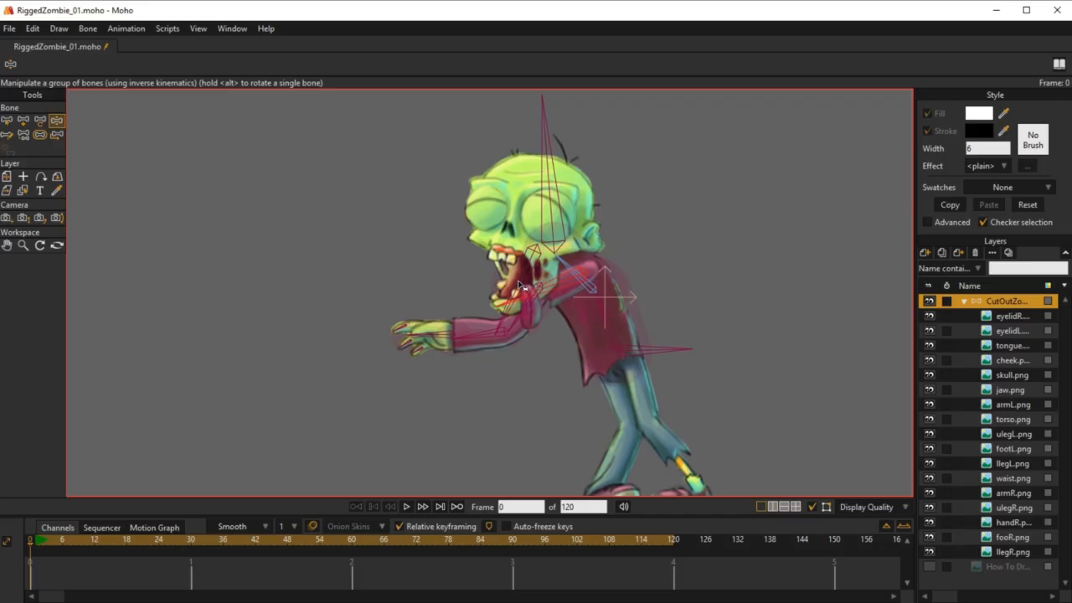
Step: Move the armL.png layer to the top of the CutOutZombie bone layer, above the right eyelid, and reselect the bone layer
click(1005, 405)
drag(1006, 404, 1005, 311)
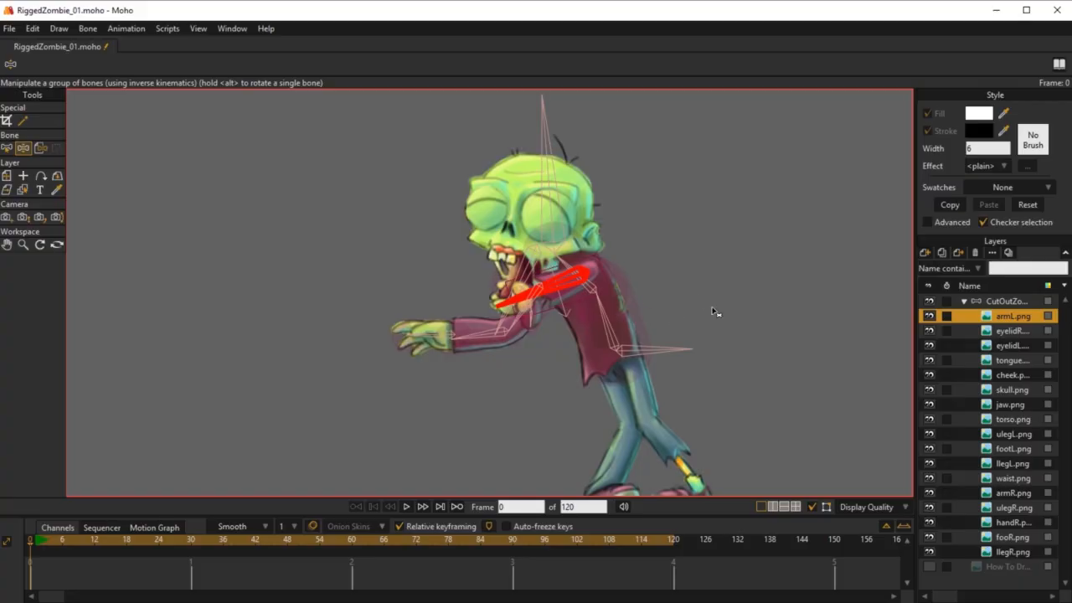
click(1012, 306)
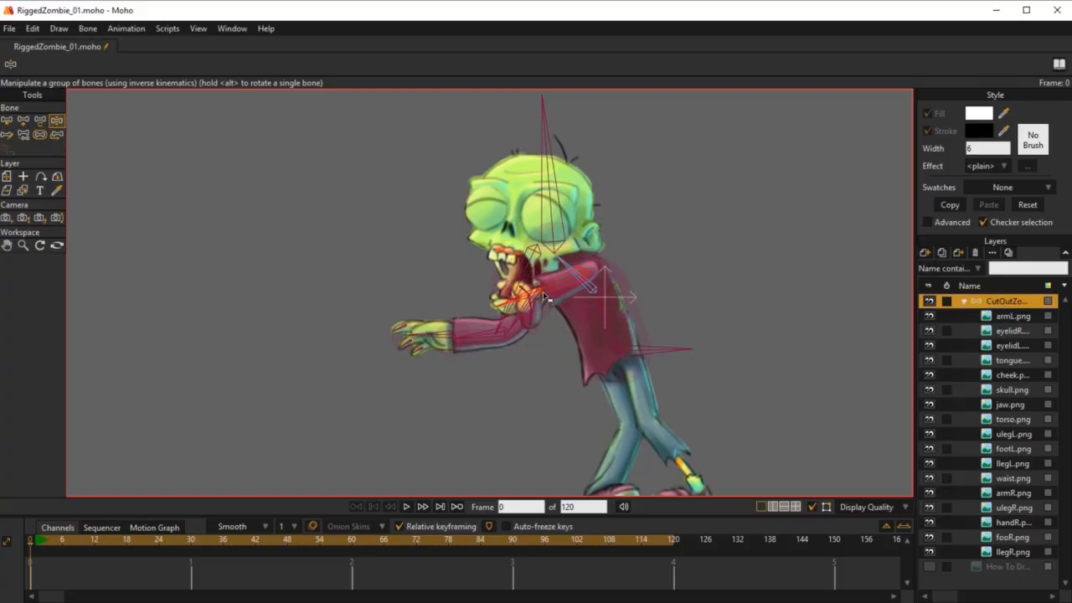
Step: Test-pose both arms with Manipulate Bones to check the left arm's layer order in front of the head
drag(559, 291, 535, 293)
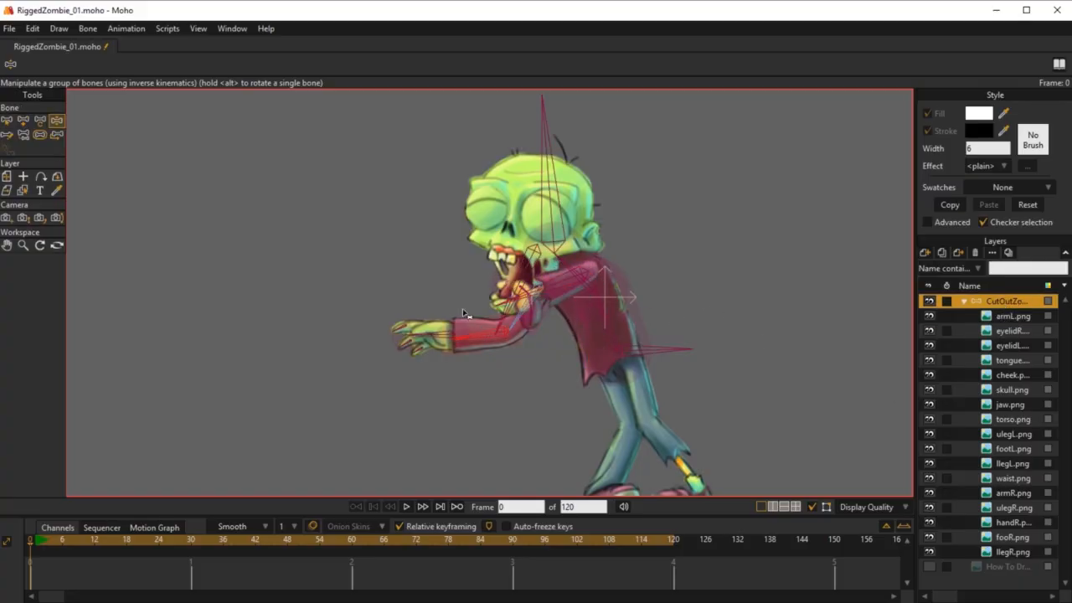
mouse_move(465, 313)
mouse_down()
mouse_move(438, 259)
mouse_move(471, 263)
mouse_move(444, 307)
mouse_move(448, 326)
mouse_up()
drag(567, 291, 539, 285)
drag(592, 150, 593, 111)
drag(592, 248, 621, 358)
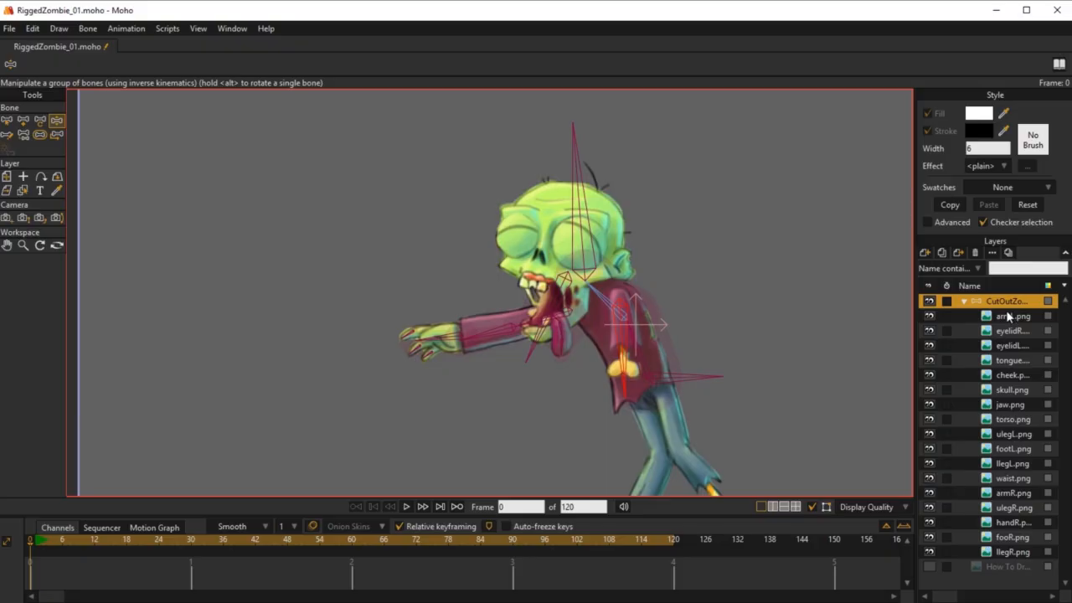
Step: Compare the separated layout with the assembled zombie, and test the right arm and head with Manipulate Bones
key(b)
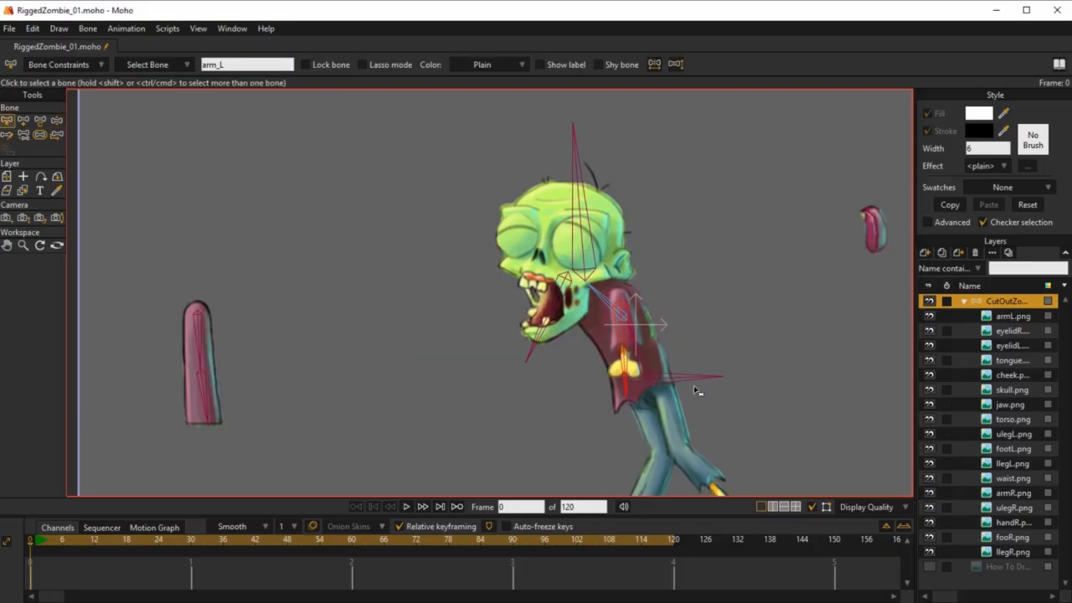
drag(720, 278, 677, 170)
scroll(673, 312, down, 2)
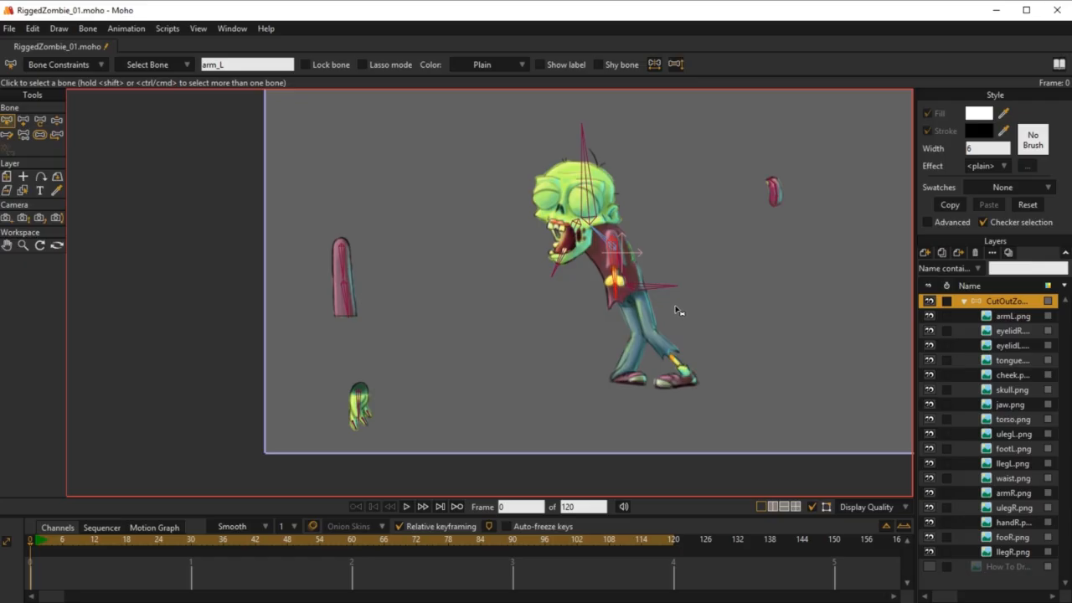
scroll(682, 342, up, 3)
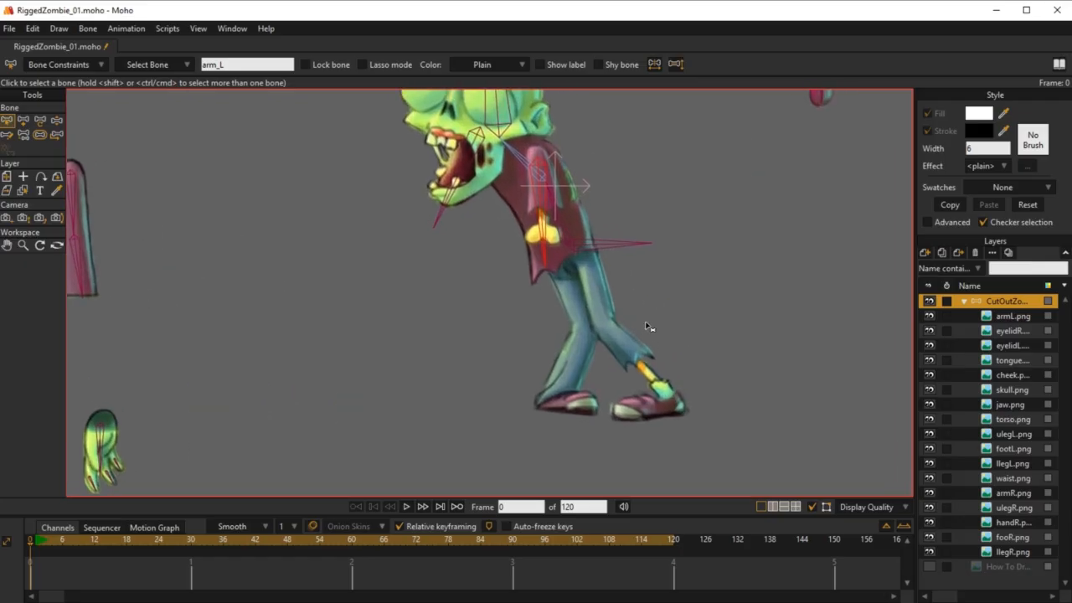
scroll(651, 335, down, 3)
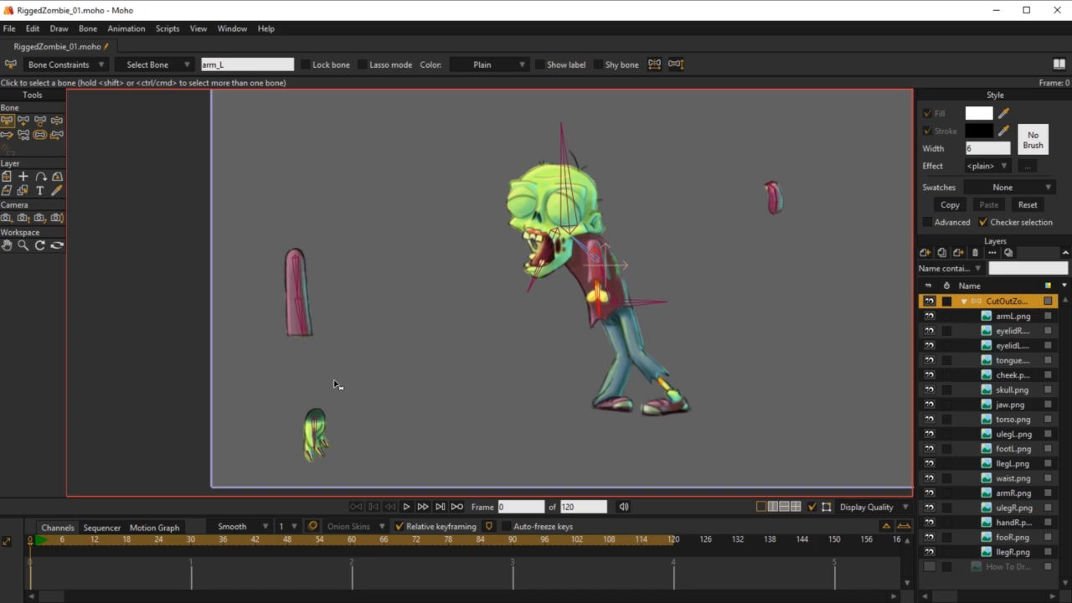
key(z)
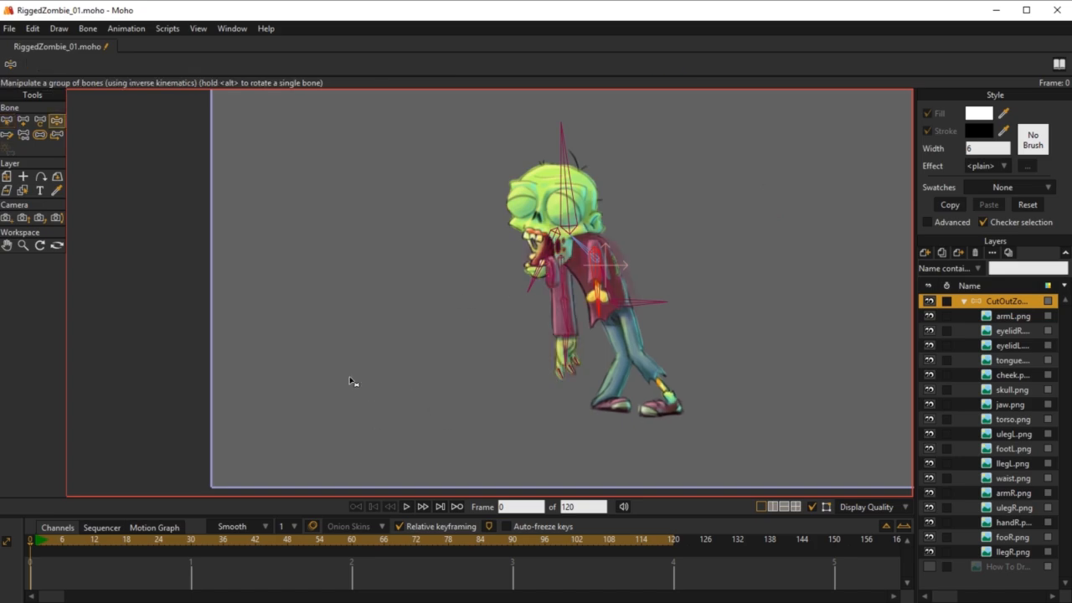
drag(562, 325, 505, 282)
mouse_move(562, 184)
mouse_down()
mouse_move(606, 173)
mouse_move(565, 172)
mouse_up()
drag(524, 292, 525, 323)
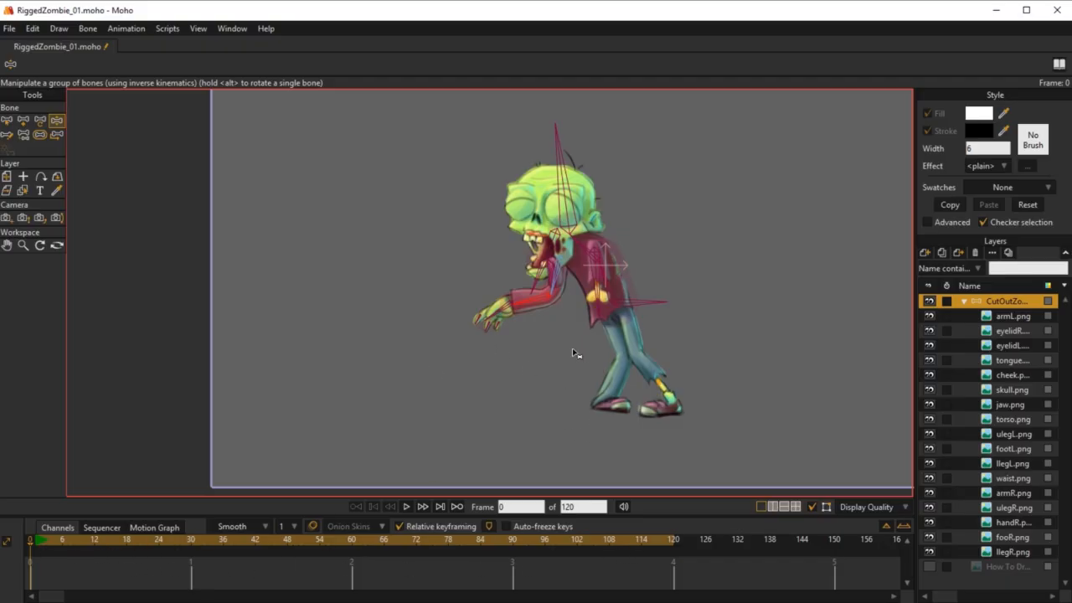
Step: Add a chain of bones from MainBone down the front leg, covering the thigh, shin, foot and toe
key(b)
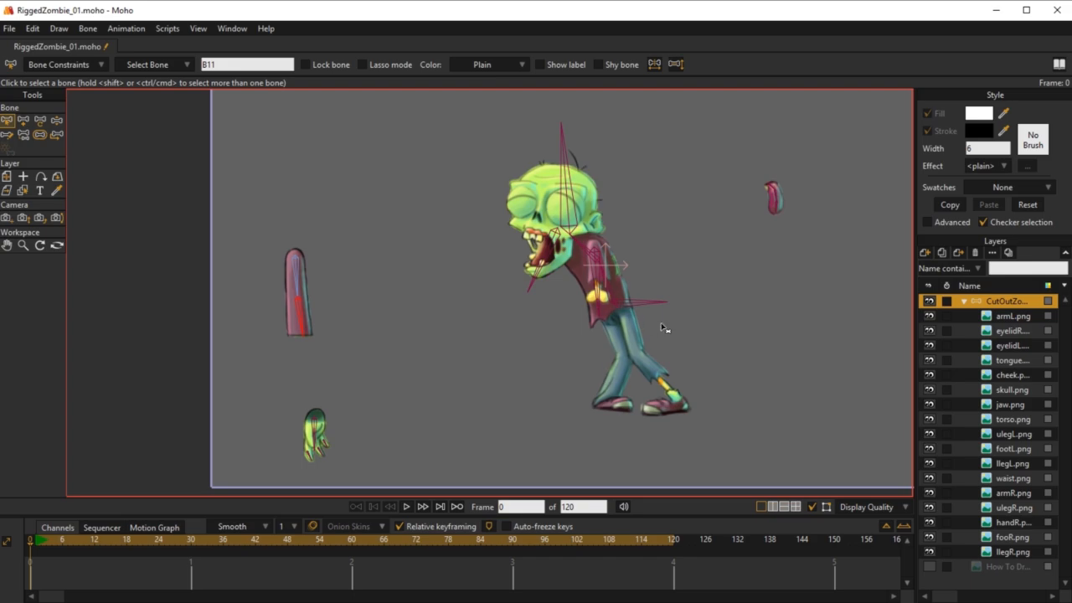
scroll(628, 299, up, 4)
click(618, 293)
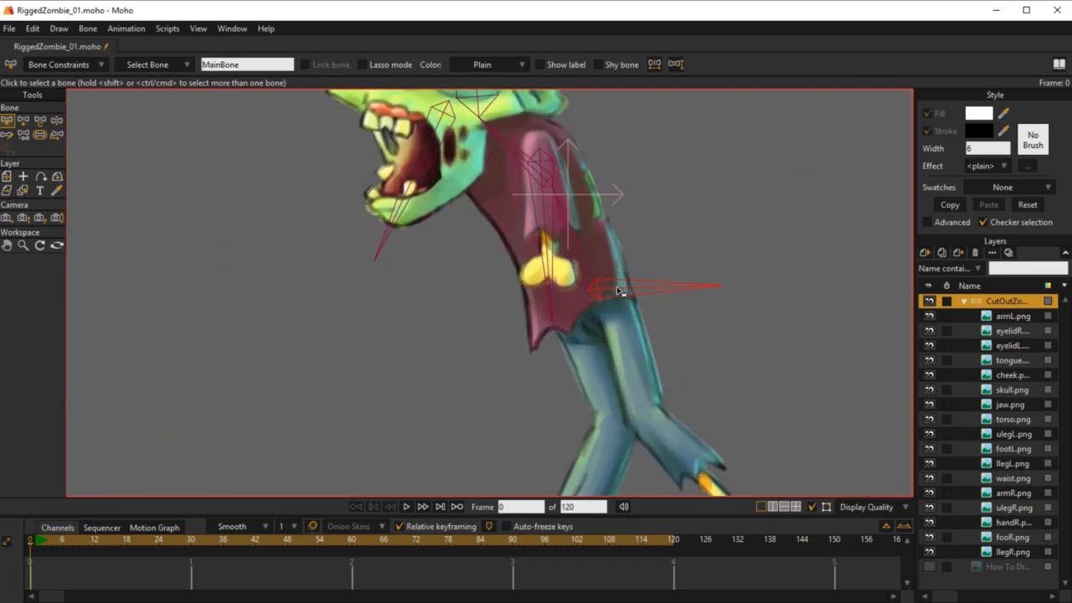
key(a)
scroll(682, 301, up, 2)
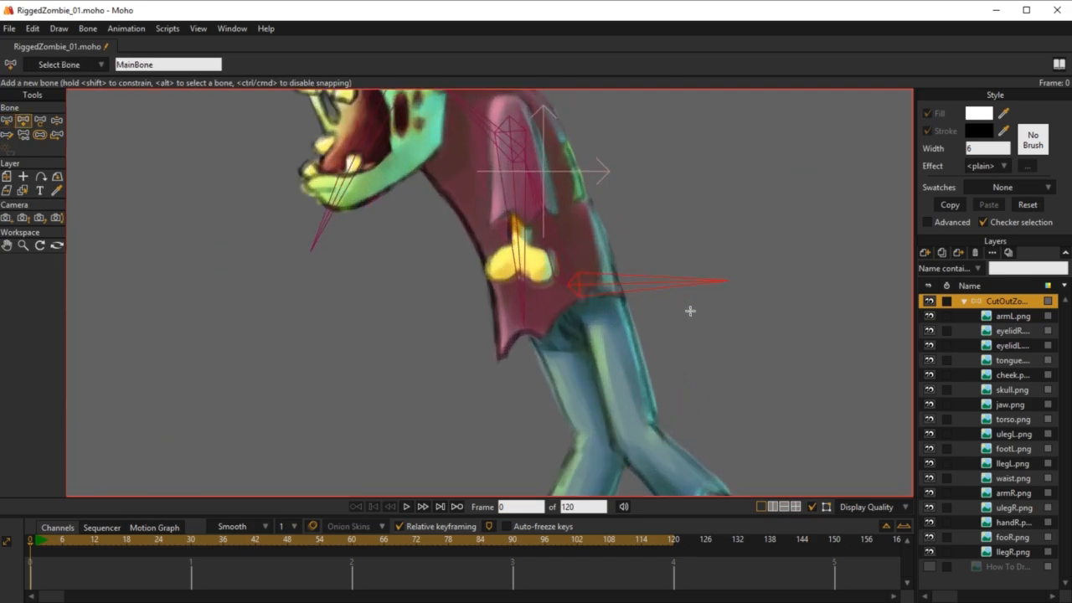
drag(672, 305, 691, 192)
scroll(706, 272, down, 3)
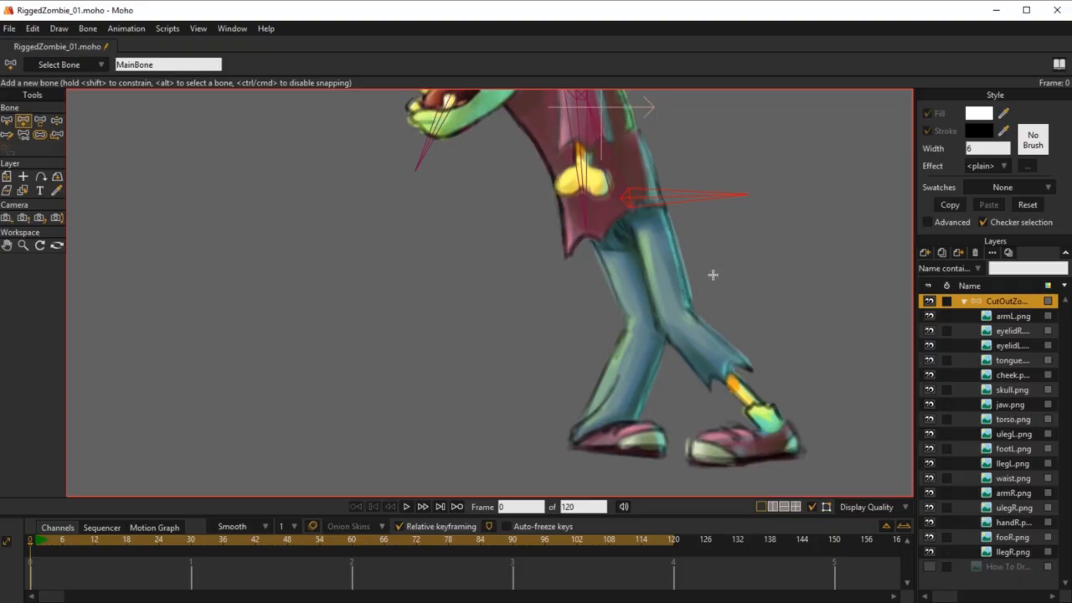
scroll(712, 275, up, 2)
drag(713, 274, 717, 261)
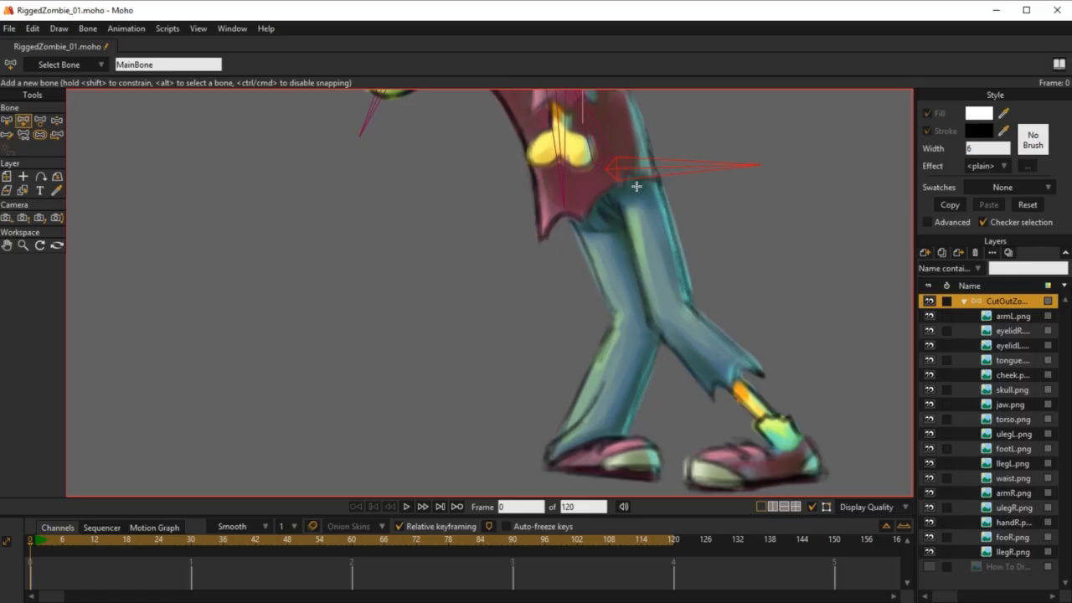
drag(636, 187, 646, 306)
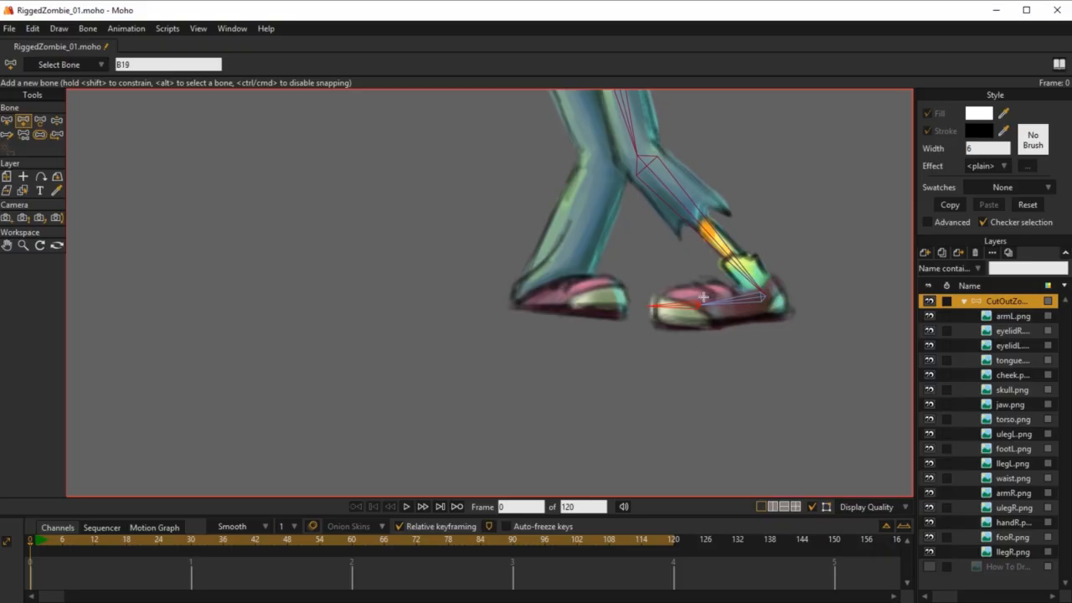
drag(669, 355, 652, 452)
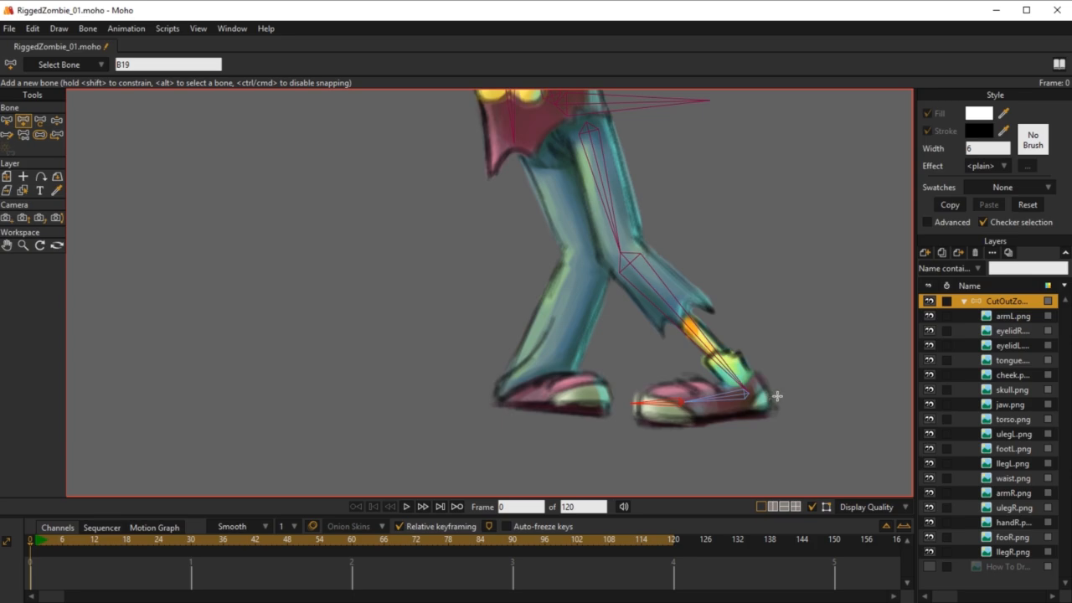
scroll(711, 296, down, 2)
drag(709, 329, 743, 363)
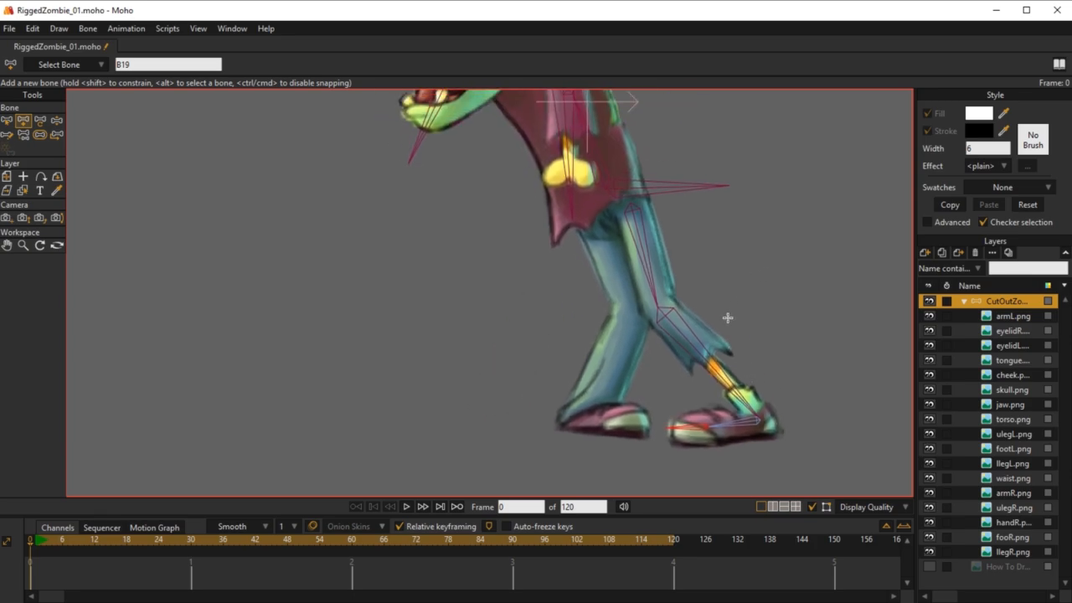
Step: Reduce the bone strengths down the front leg chain, with the thigh at about 0.25 and the toe at about 0.21
key(z)
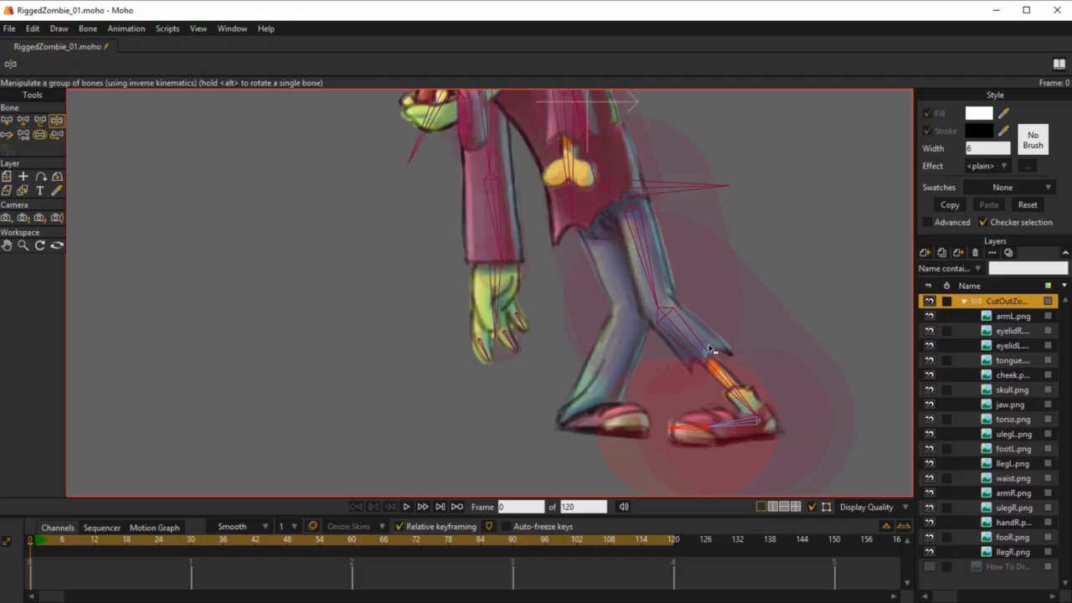
click(39, 134)
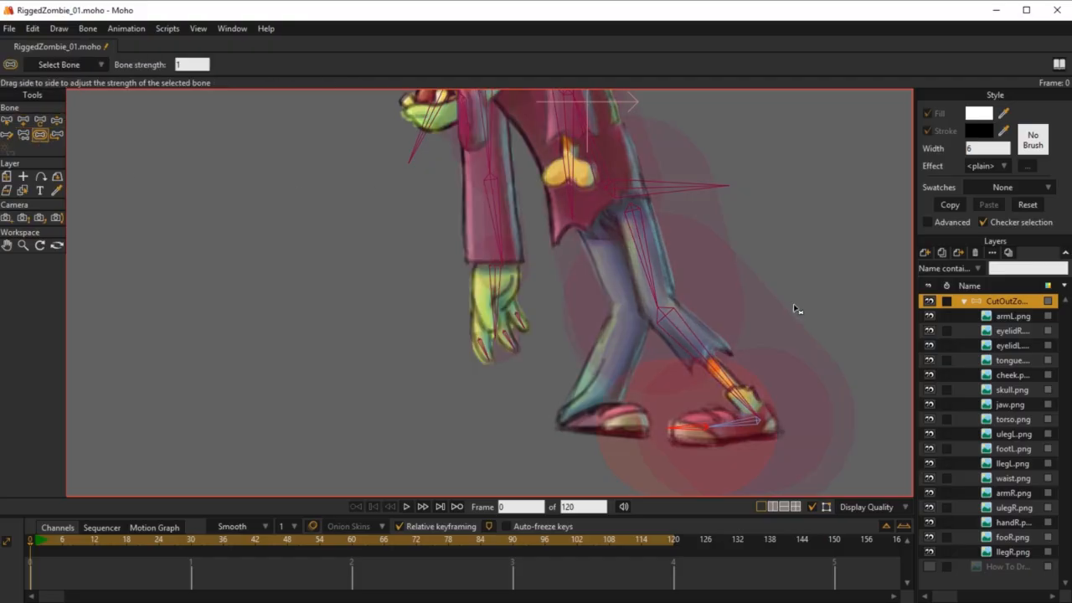
click(577, 264)
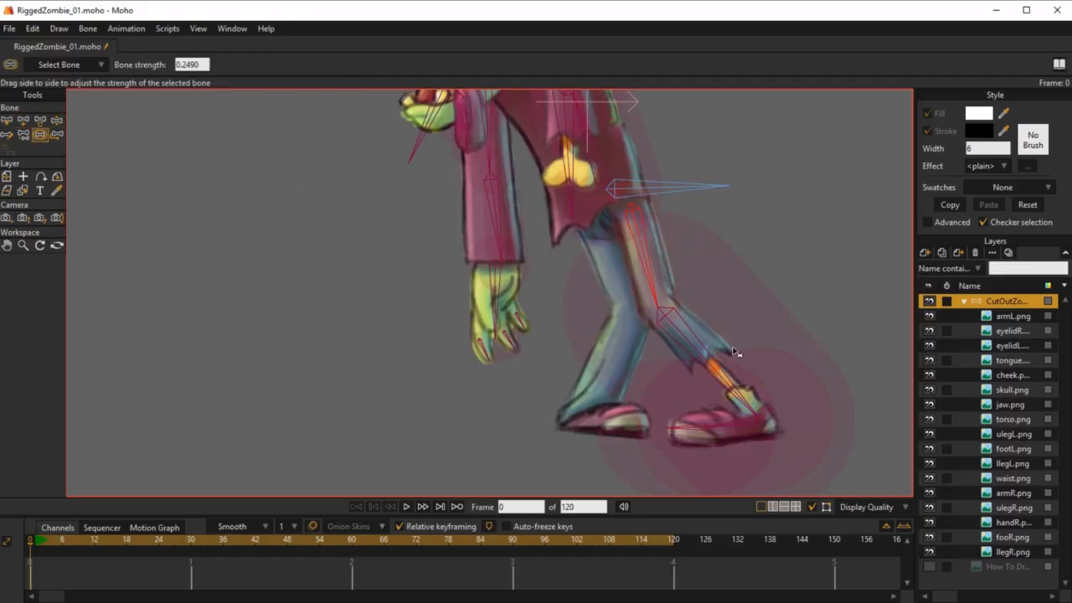
drag(737, 430, 626, 422)
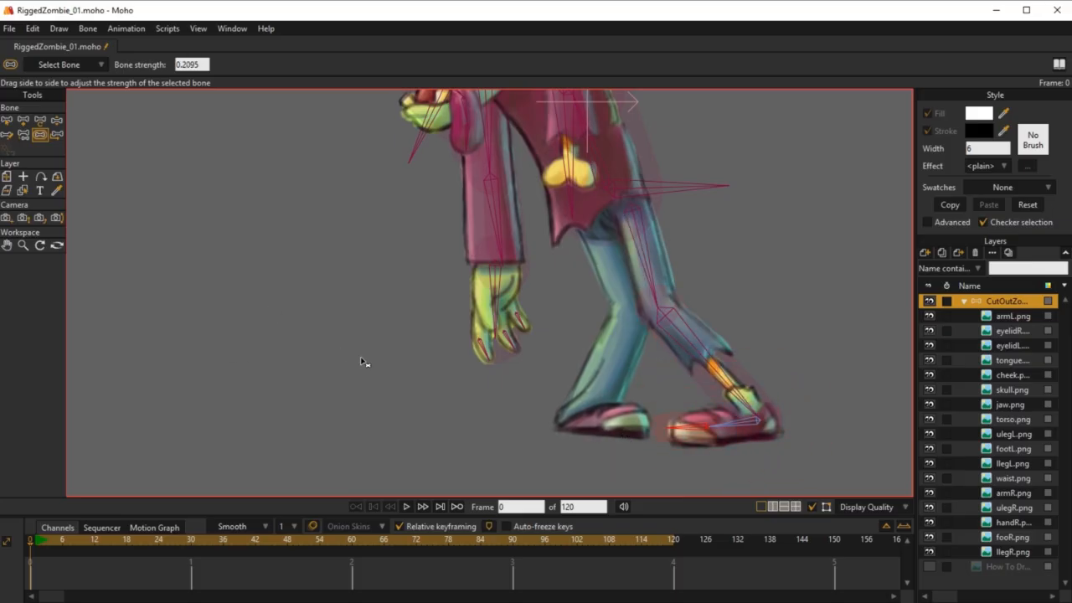
Step: Bend the front leg with Manipulate Bones to test how the thigh, shin and foot deform
key(z)
drag(704, 376, 750, 282)
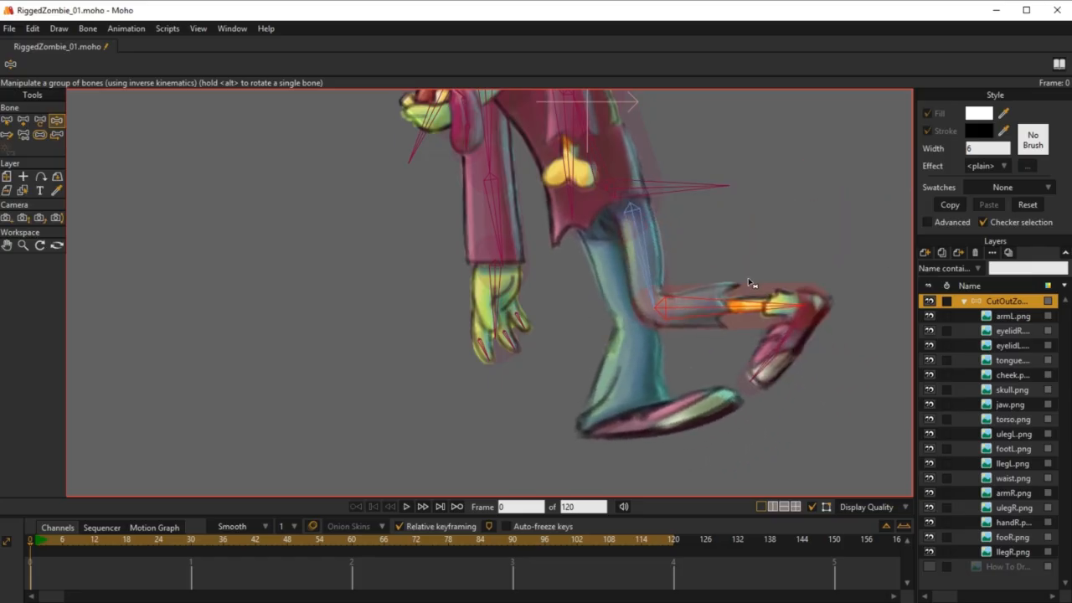
drag(783, 363, 643, 436)
scroll(642, 434, down, 3)
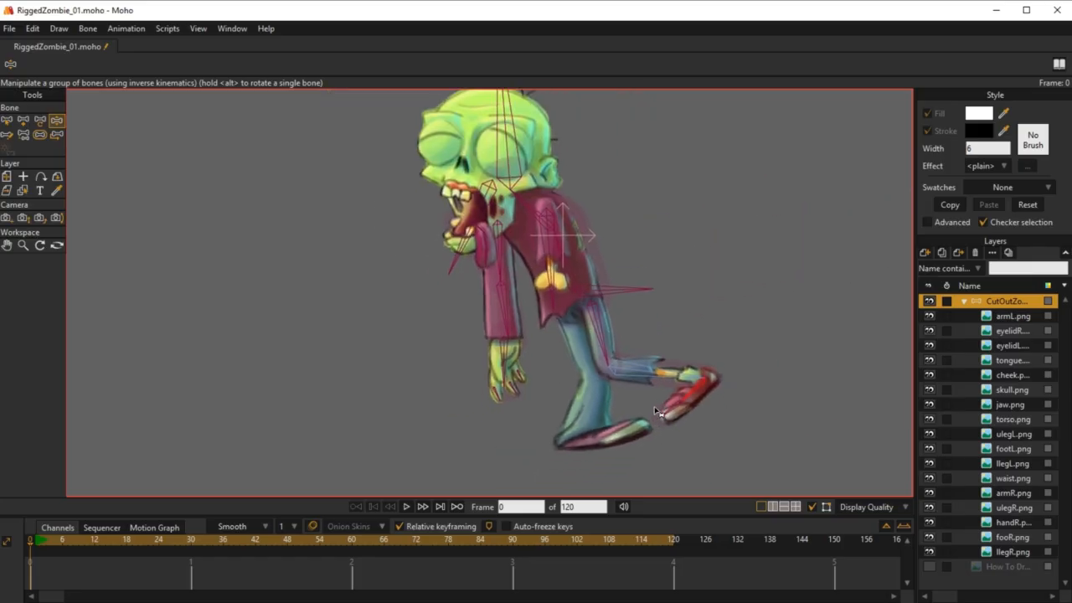
Step: Move the front leg's bone chain by its thigh bone clear of the body, to position X 0.8520
key(b)
drag(677, 372, 586, 310)
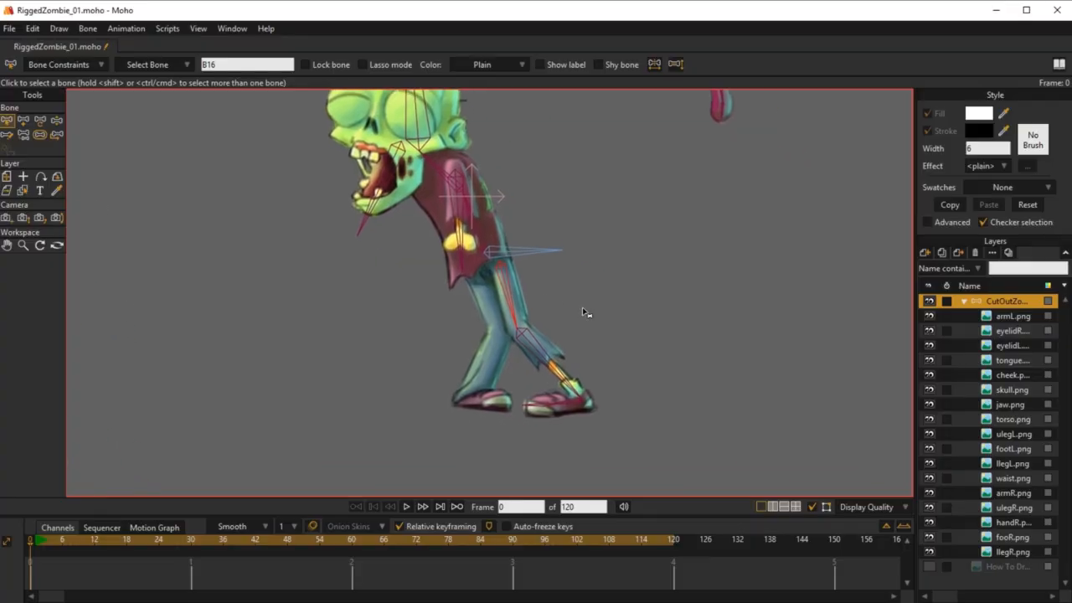
key(t)
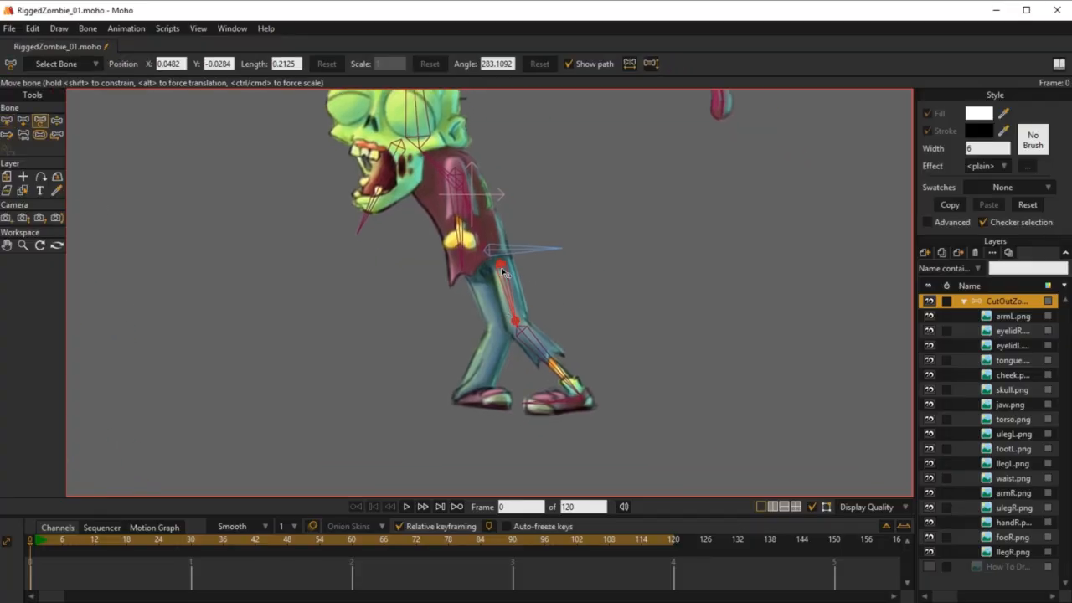
drag(503, 273, 768, 309)
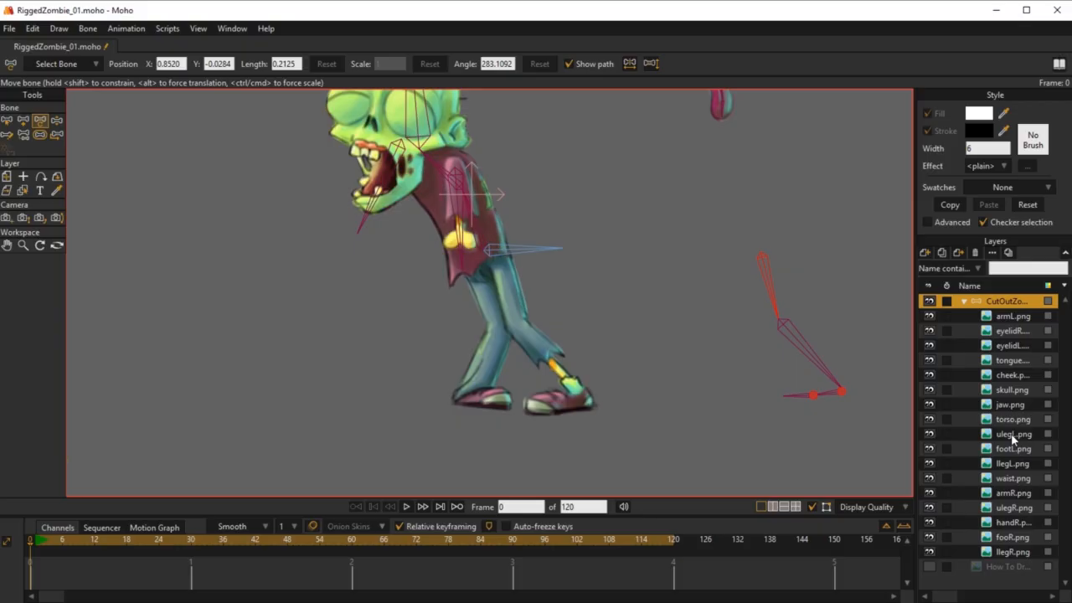
Step: Move the ulegL.png, footL.png and llegL.png layers together onto the separated front leg bones
click(1013, 434)
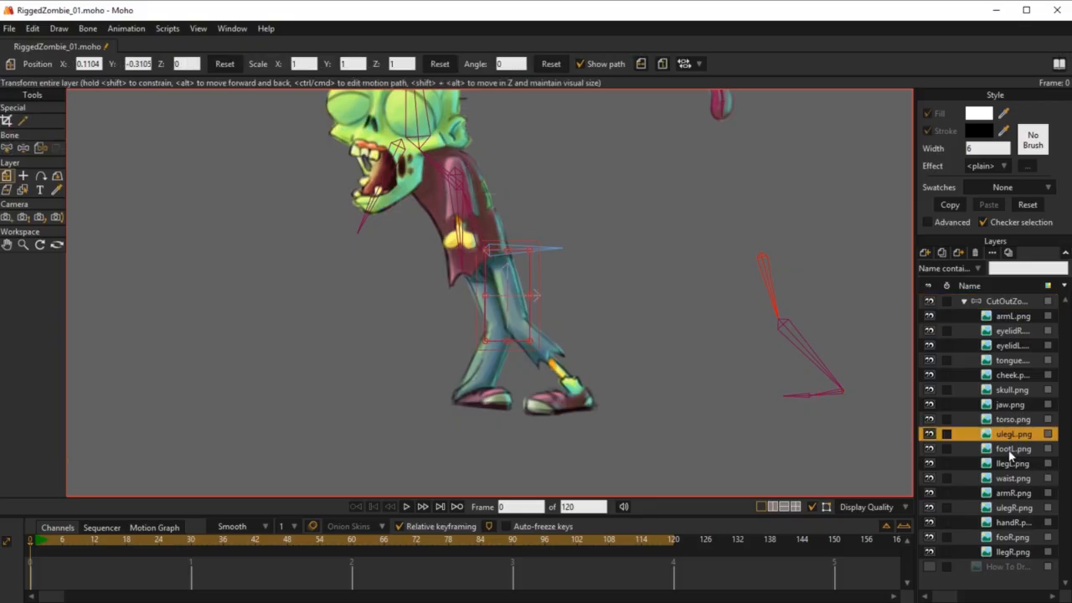
ctrl+click(1011, 449)
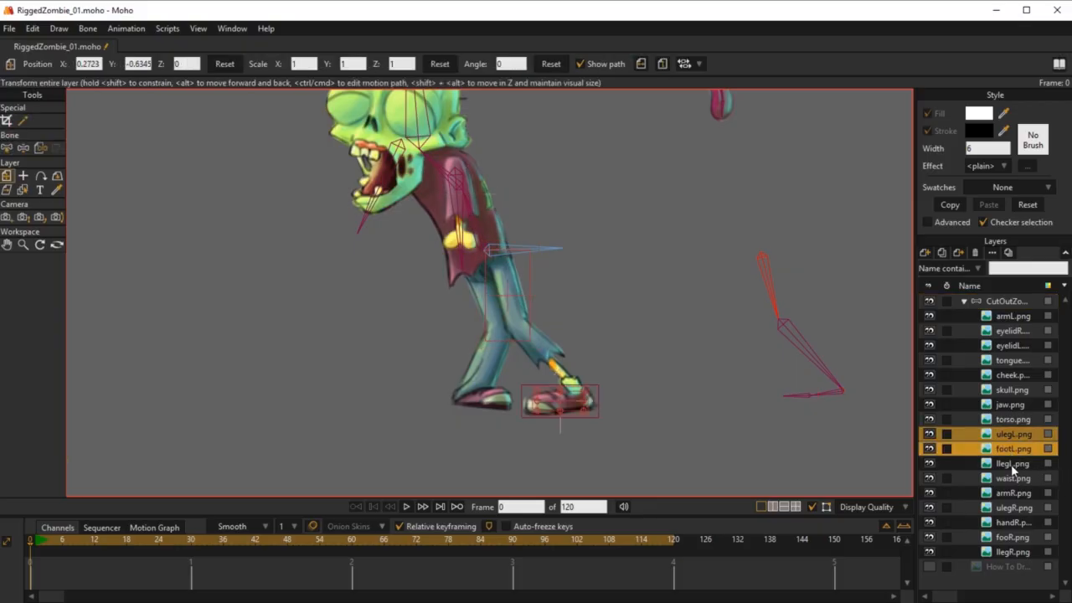
ctrl+click(1011, 464)
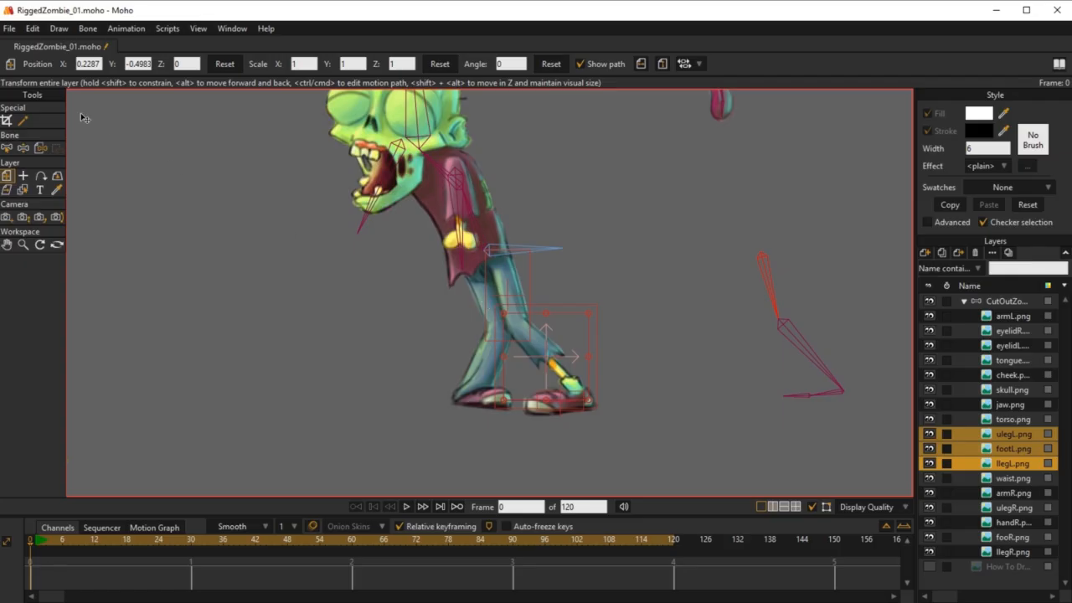
drag(508, 275, 761, 265)
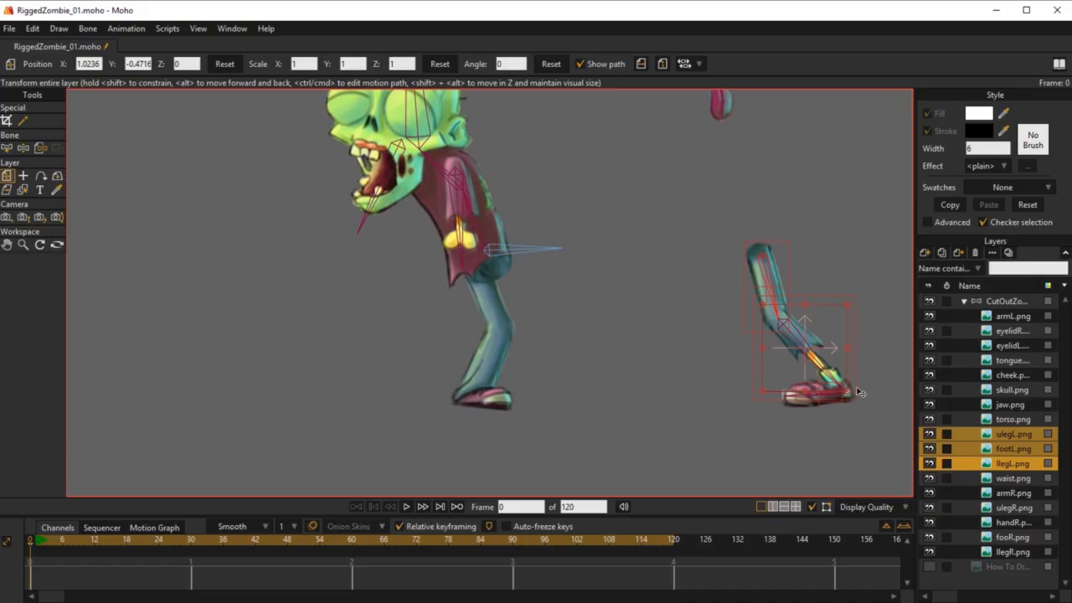
Step: Test-pose the separated front leg with Manipulate Bones to check that its images follow the bones
key(z)
drag(808, 402, 735, 383)
drag(744, 322, 796, 416)
drag(833, 430, 852, 215)
Step: Offset the front thigh bone back to the hip with Offset Bone, temporarily showing the How To Draw reference layer for alignment
key(b)
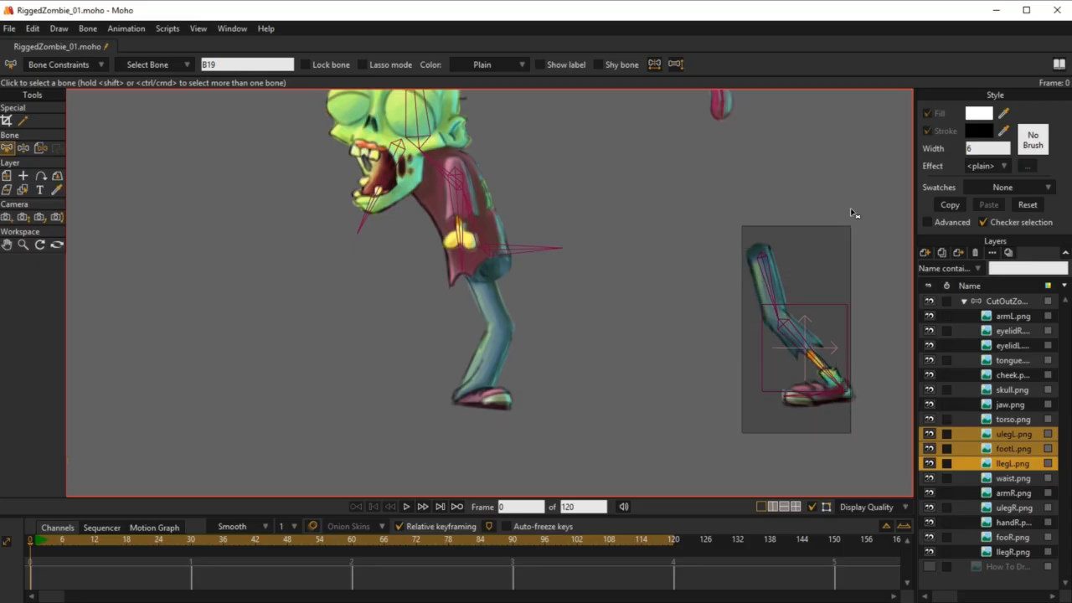
click(767, 261)
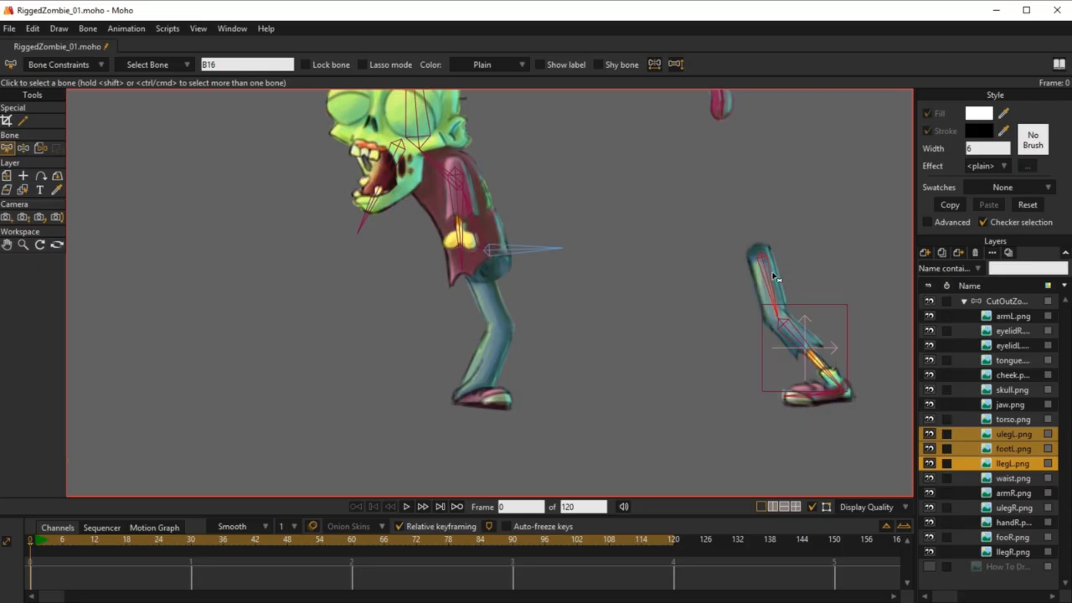
click(41, 148)
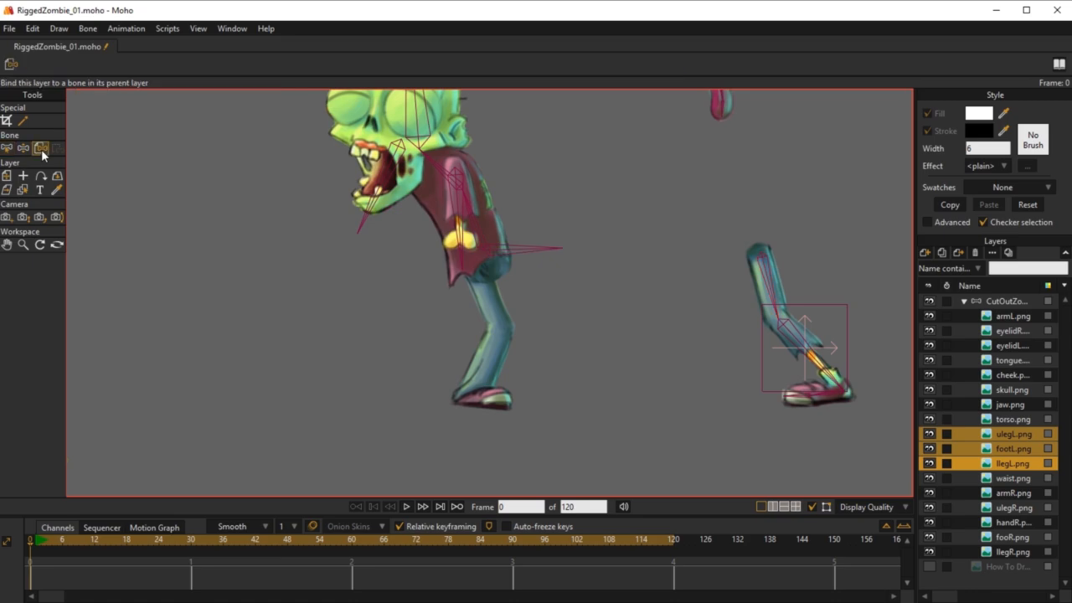
key(b)
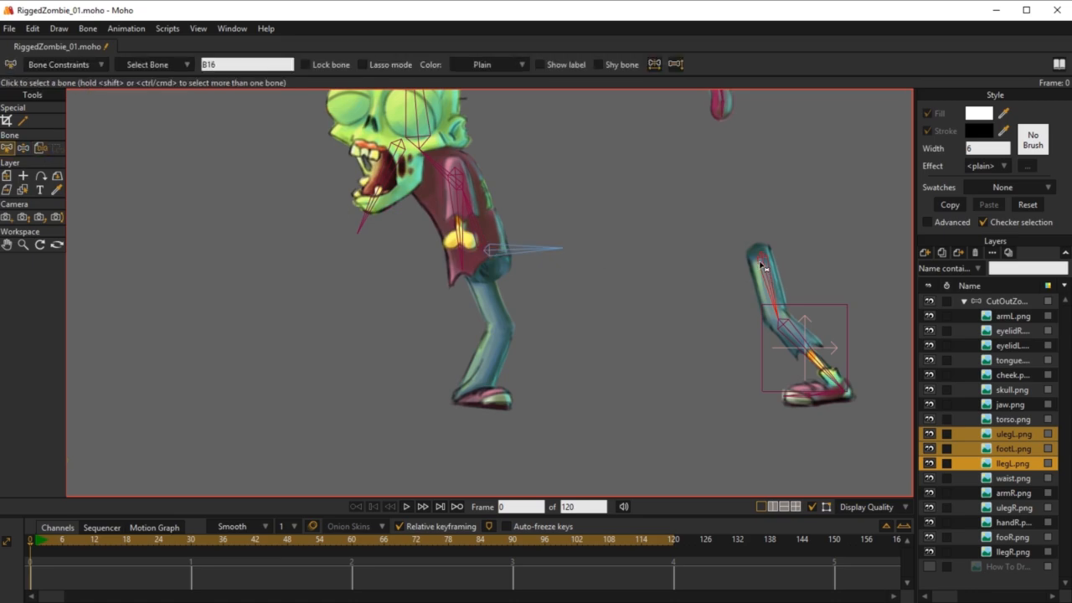
click(1005, 303)
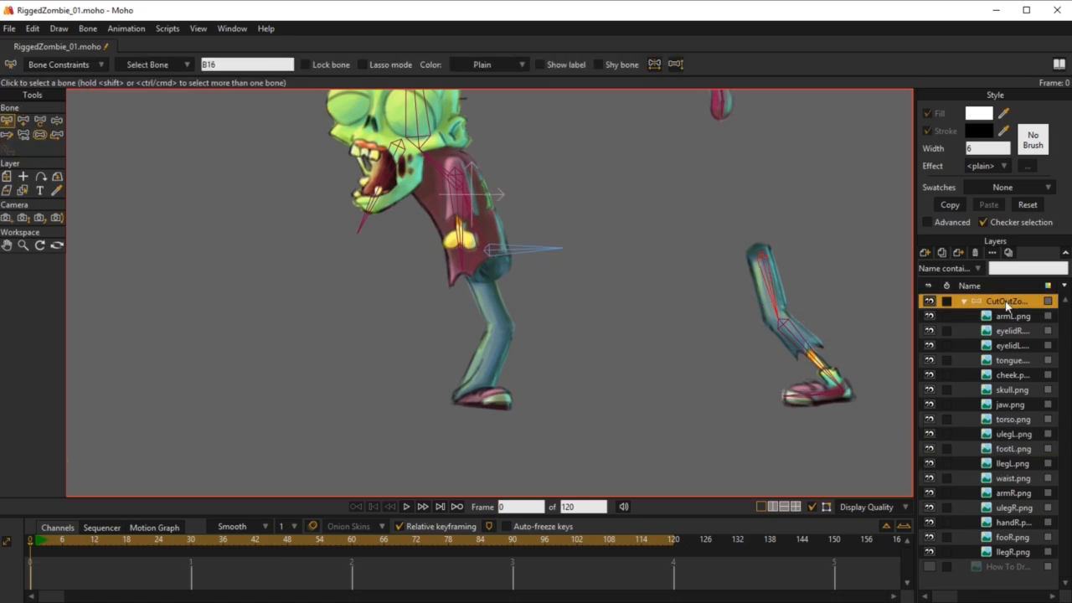
click(58, 136)
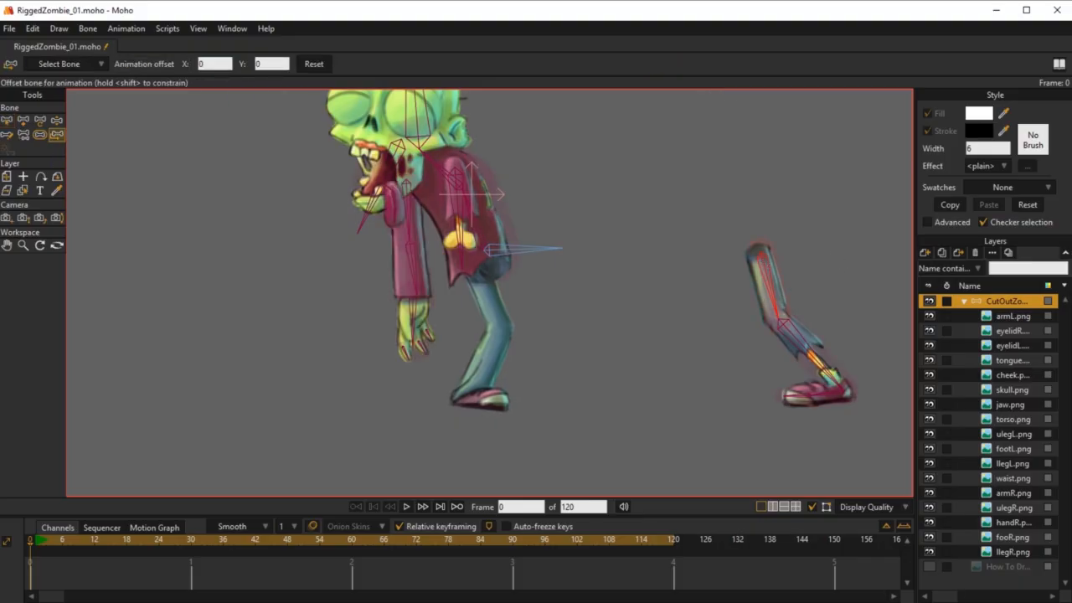
click(929, 567)
drag(766, 259, 515, 280)
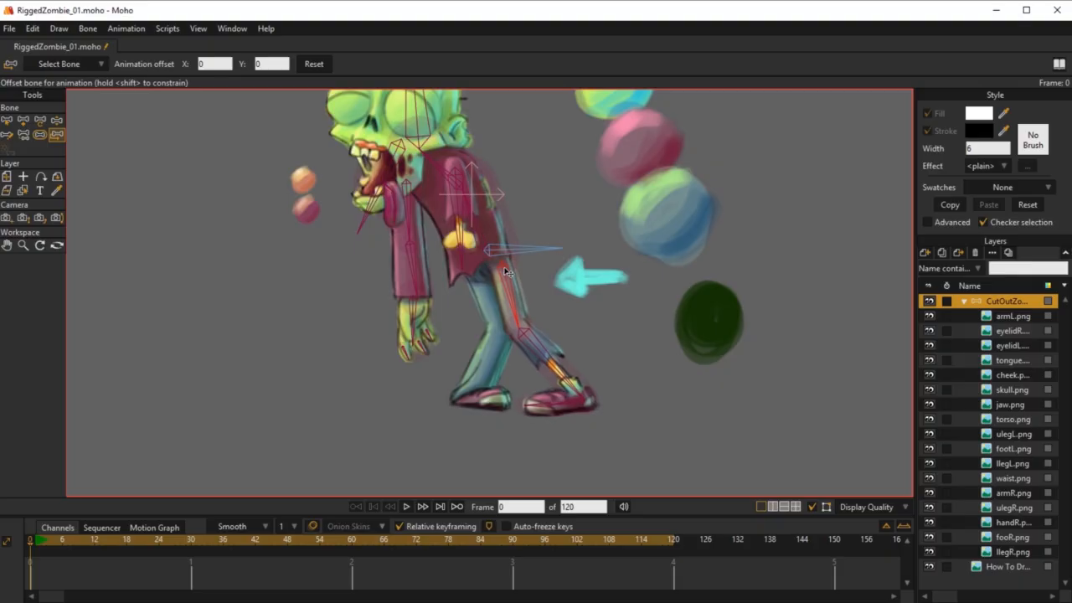
click(929, 567)
Step: Test the reassembled front leg at the hip, knee and foot with Manipulate Bones
drag(528, 356, 578, 368)
key(ctrl+z)
key(z)
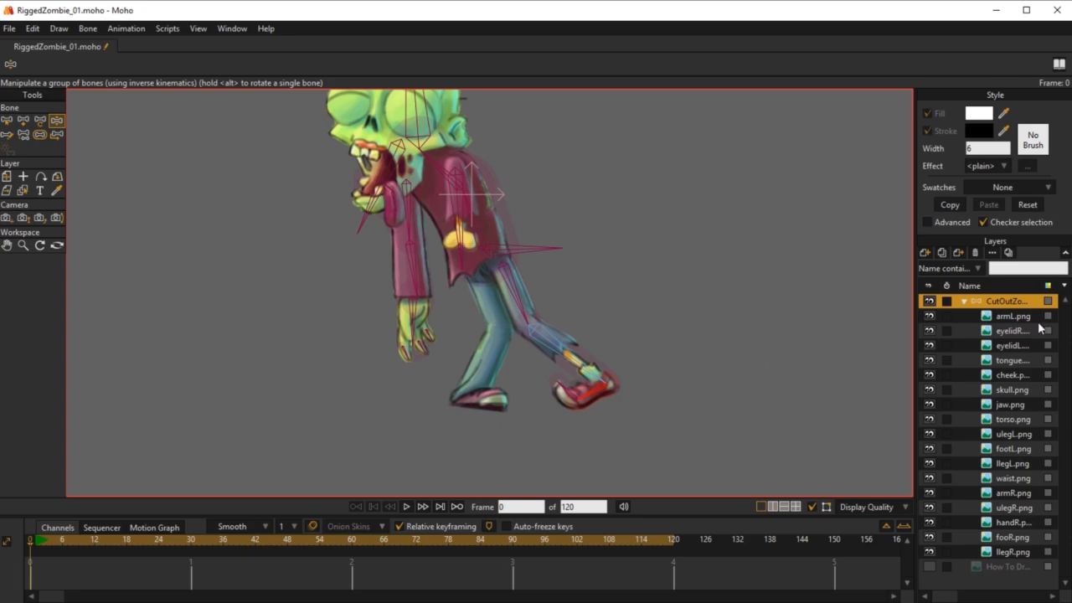
key(z)
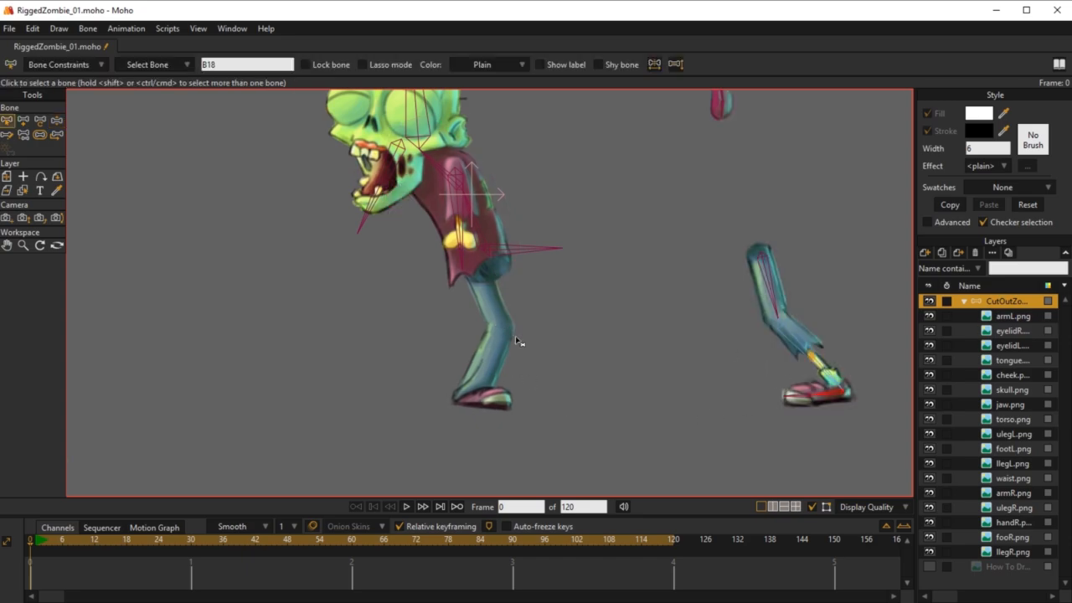
Step: Add a chain of bones from MainBone down the back leg, covering the thigh, shin, foot and toe
click(507, 254)
scroll(544, 326, up, 4)
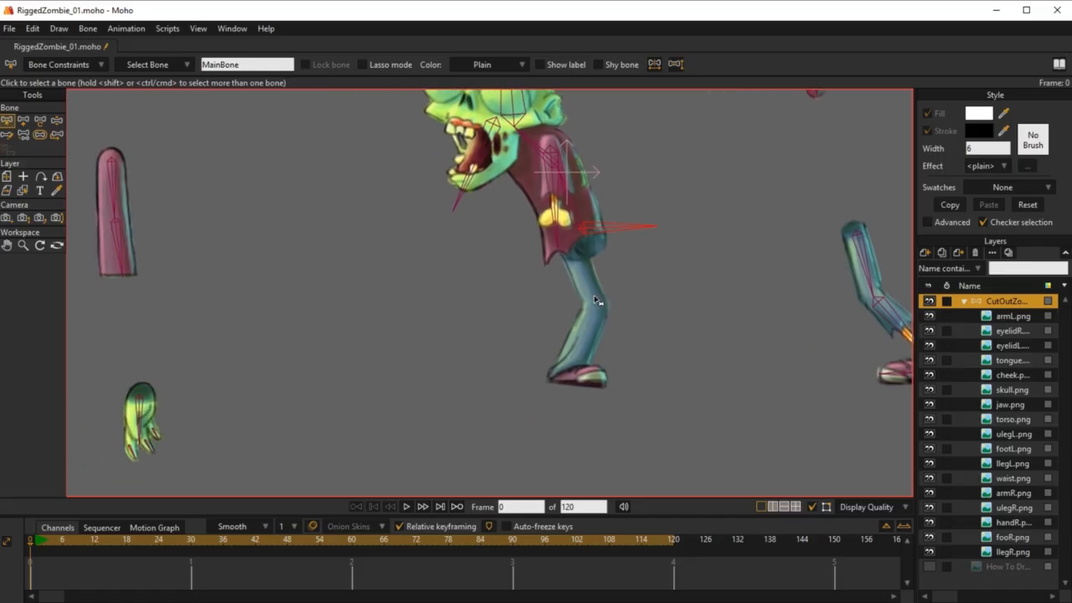
click(23, 121)
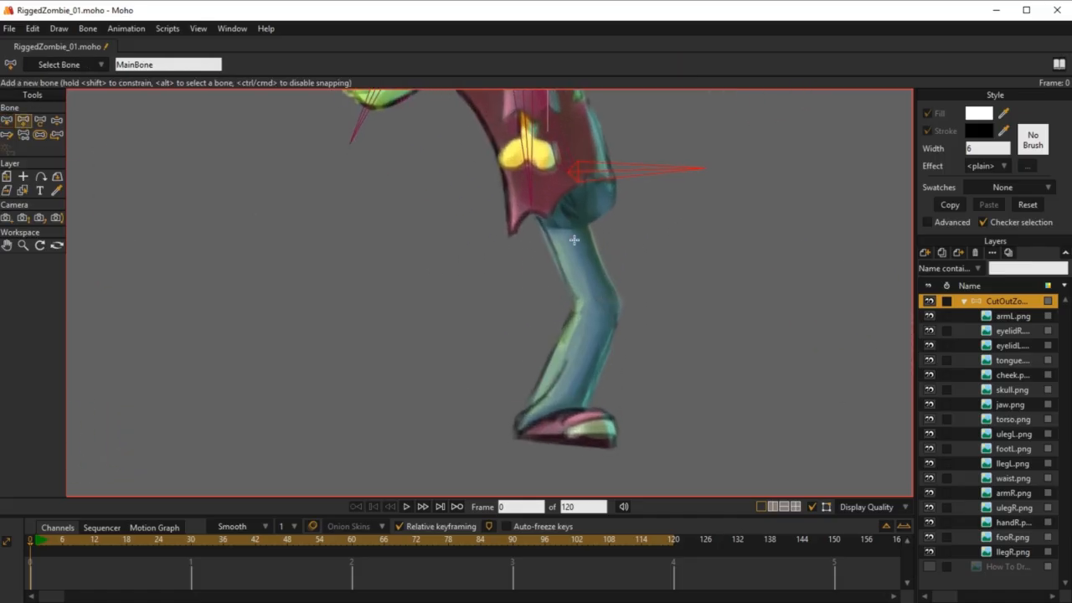
mouse_move(553, 207)
mouse_down()
mouse_move(598, 304)
mouse_move(541, 424)
mouse_move(640, 431)
mouse_up()
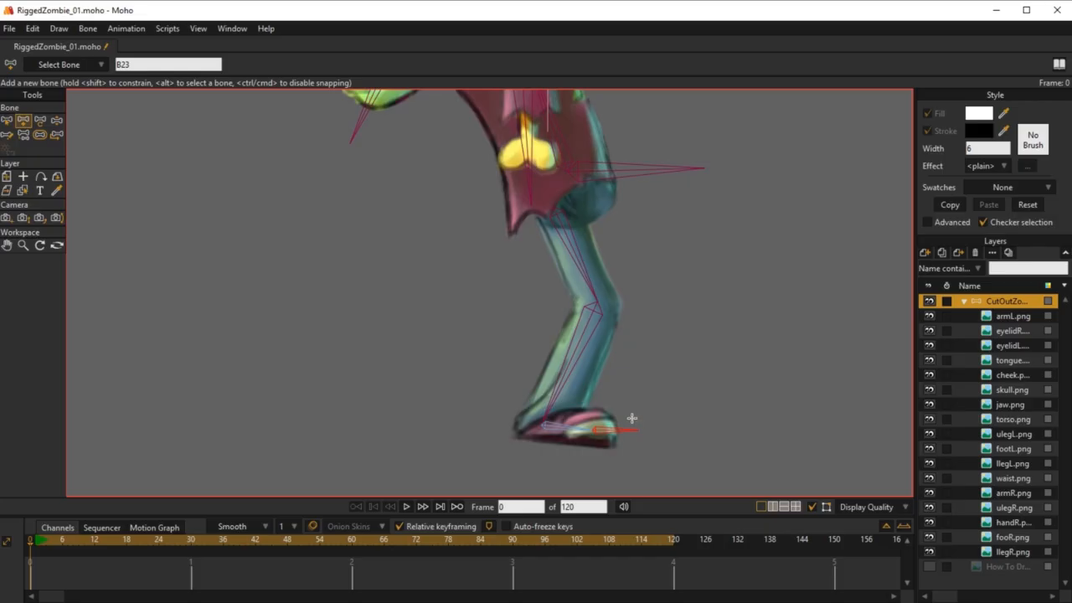
Step: Reduce the bone strengths down the back leg chain, with the shin at about 0.3 and the foot at about 0.26
scroll(610, 272, down, 3)
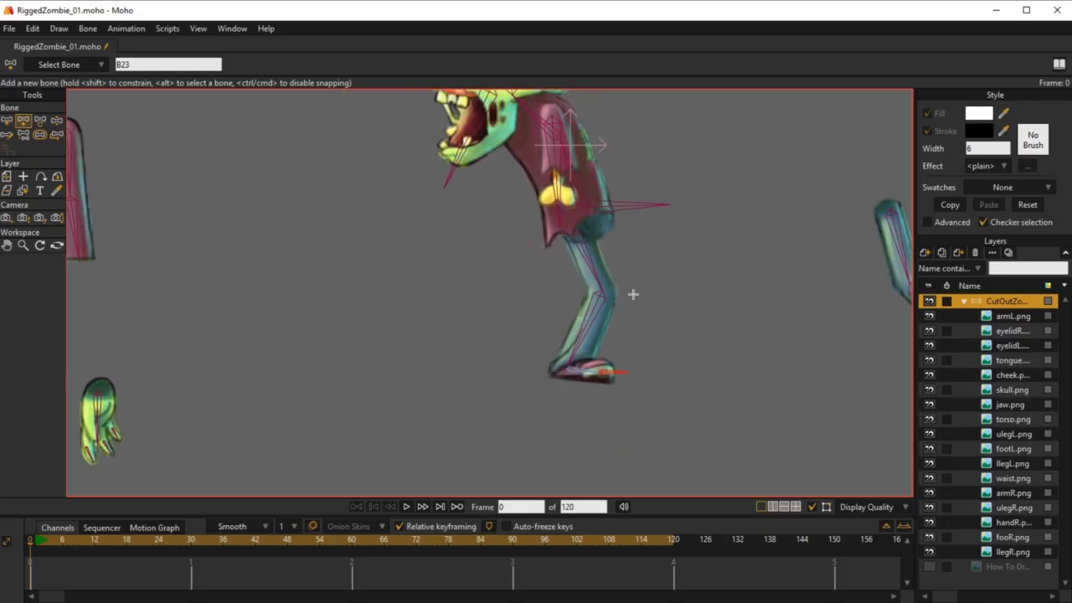
drag(634, 294, 564, 347)
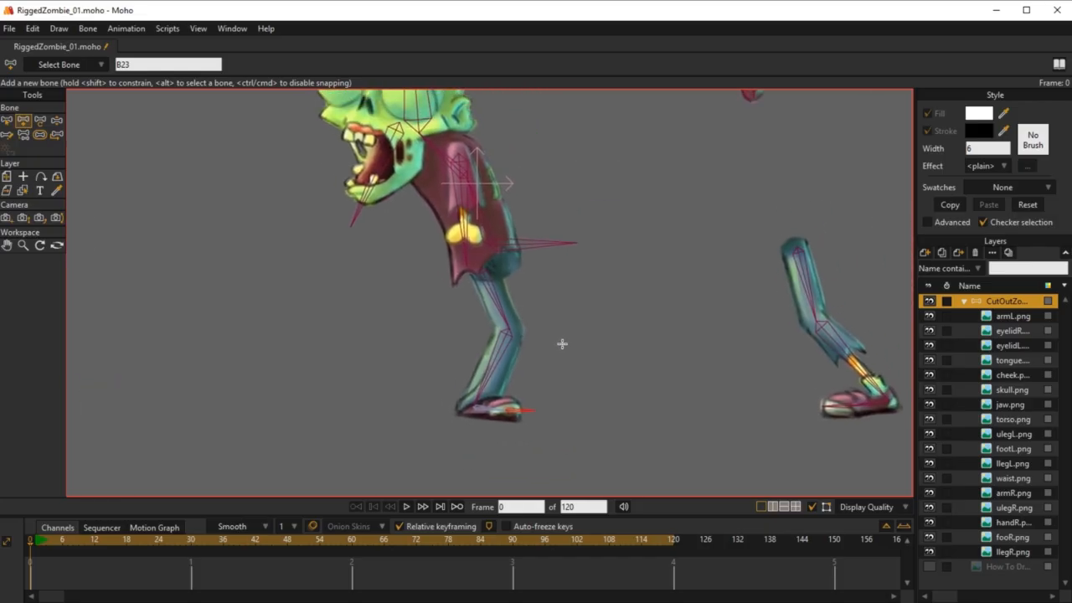
drag(539, 311, 579, 223)
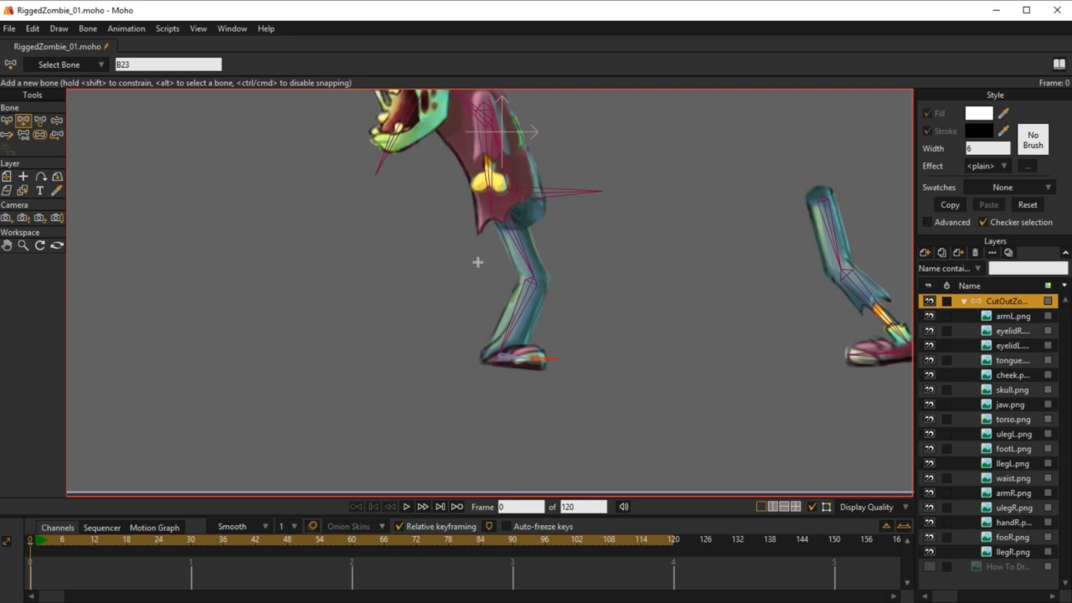
click(39, 134)
click(505, 253)
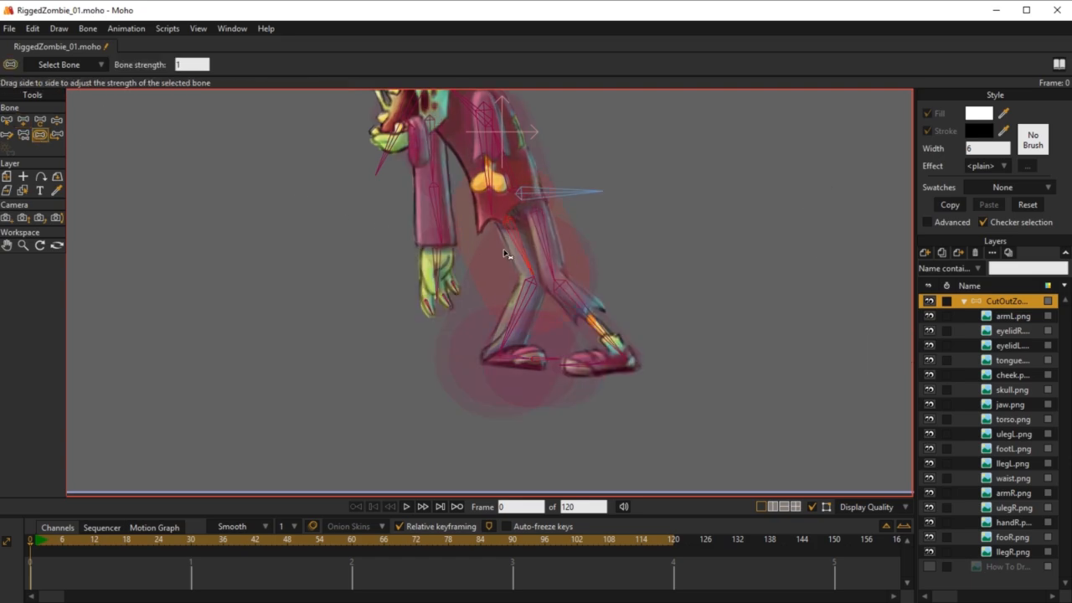
drag(505, 253, 456, 256)
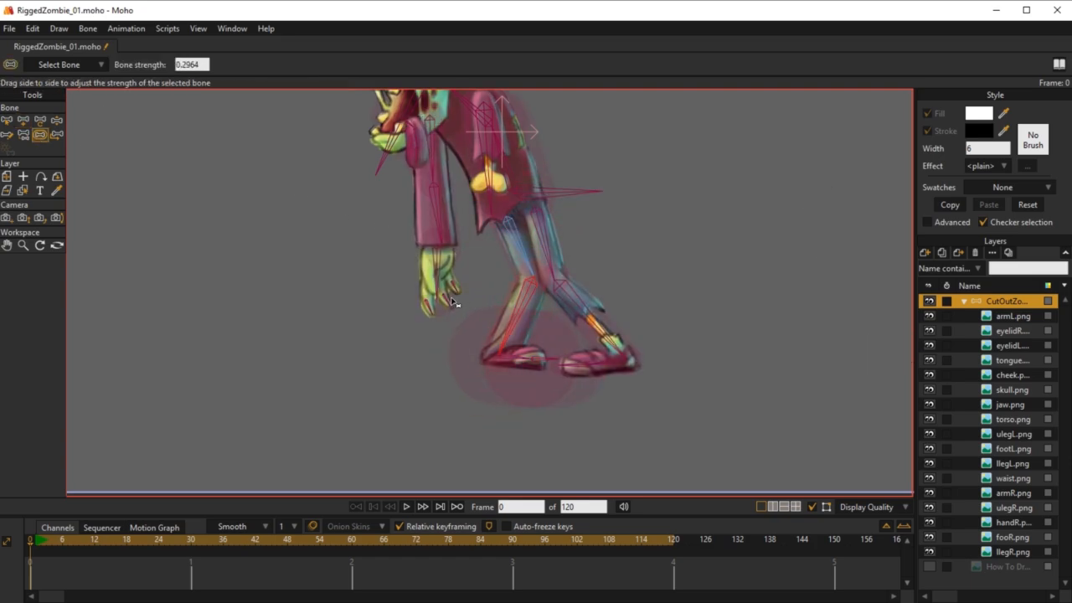
click(511, 376)
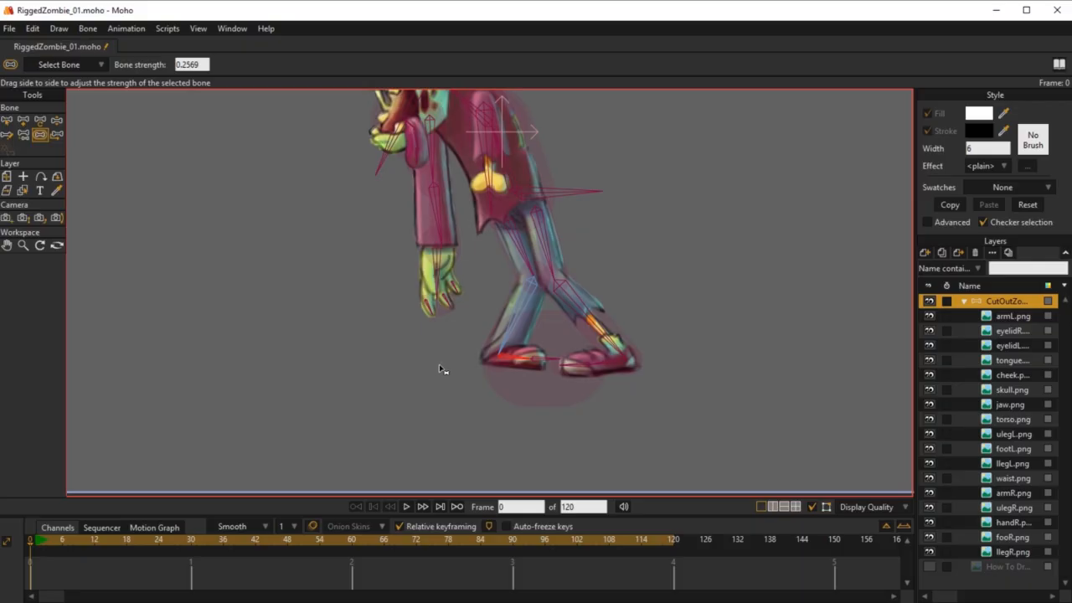
drag(523, 369, 476, 368)
Step: Check the back thigh bone's hip joint with Transform Bone and test the back leg's bending with Manipulate Bones
key(b)
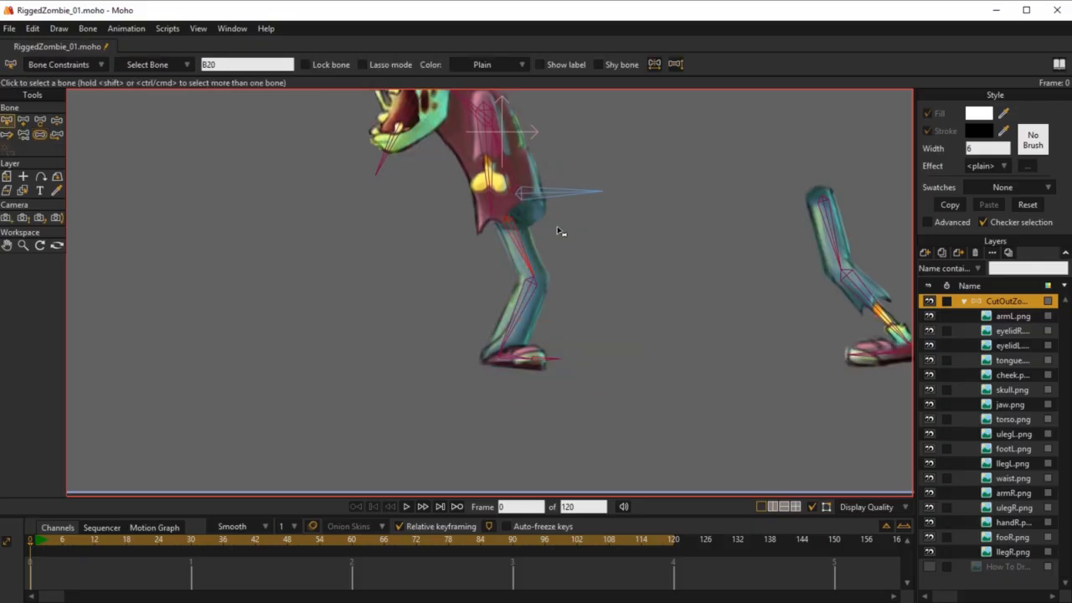
scroll(572, 227, down, 1)
key(t)
drag(543, 236, 556, 162)
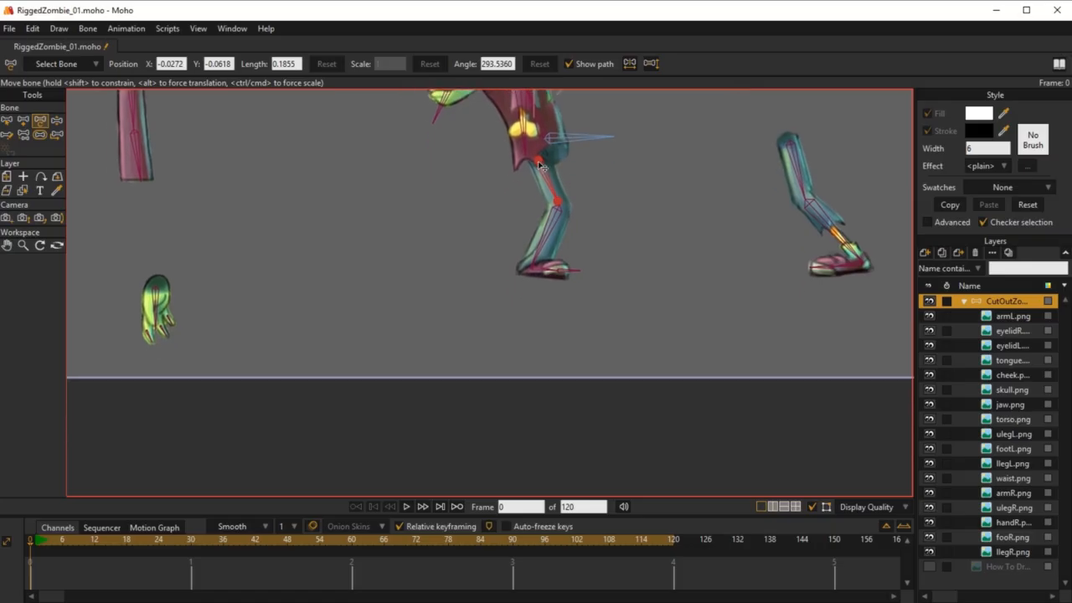
key(z)
drag(550, 191, 574, 390)
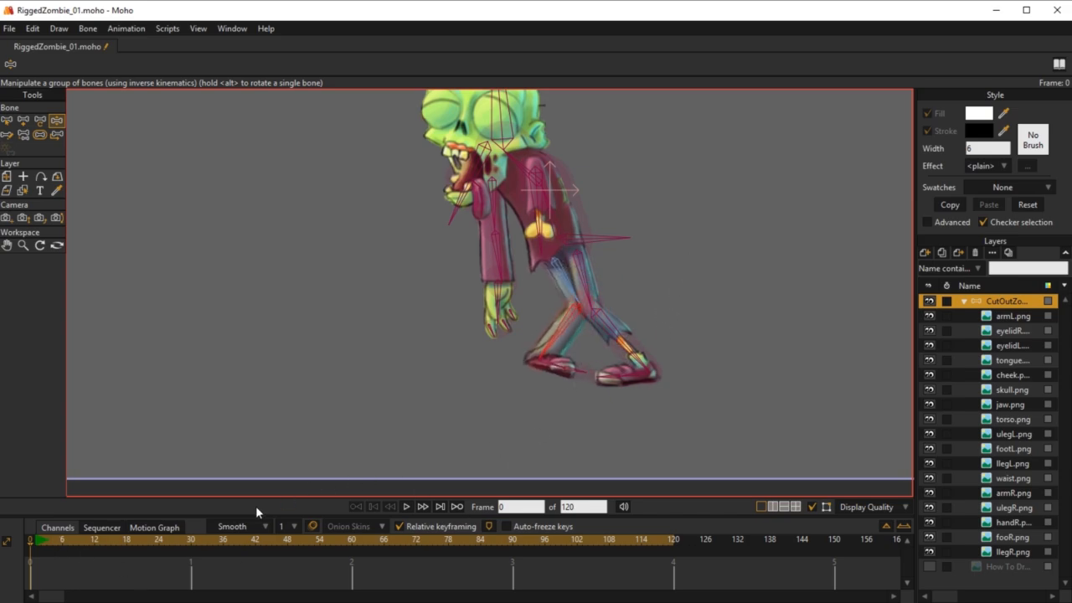
key(b)
drag(757, 281, 698, 316)
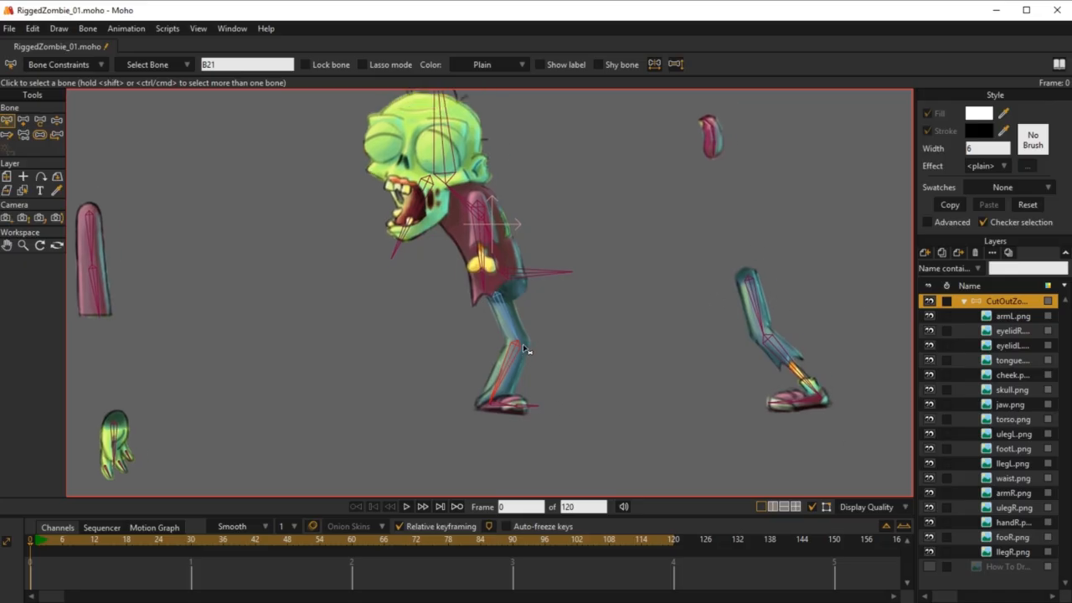
Step: Test the back leg's movement on the assembled zombie with Manipulate Bones
drag(523, 345, 601, 308)
scroll(592, 333, down, 5)
scroll(575, 345, up, 6)
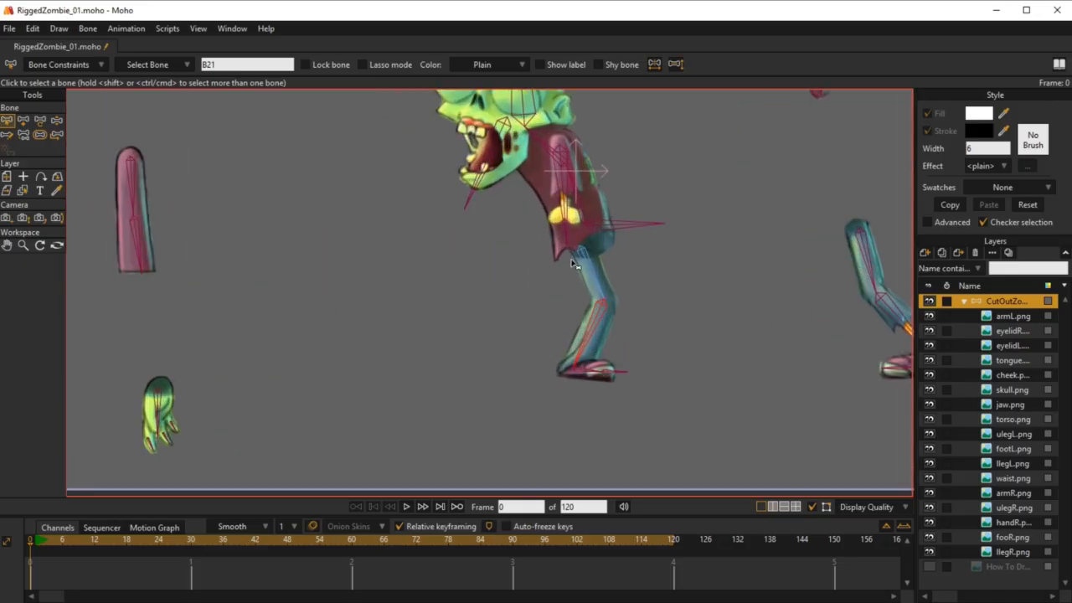
key(z)
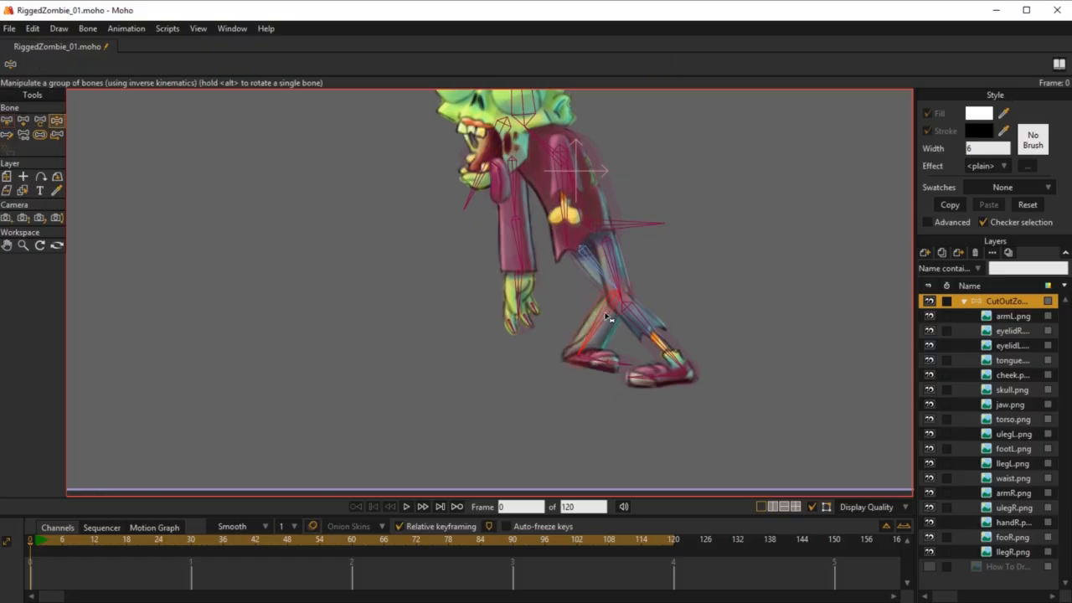
mouse_move(608, 317)
mouse_down()
mouse_move(618, 298)
mouse_move(612, 323)
mouse_move(599, 325)
mouse_up()
scroll(598, 324, down, 2)
scroll(598, 324, up, 3)
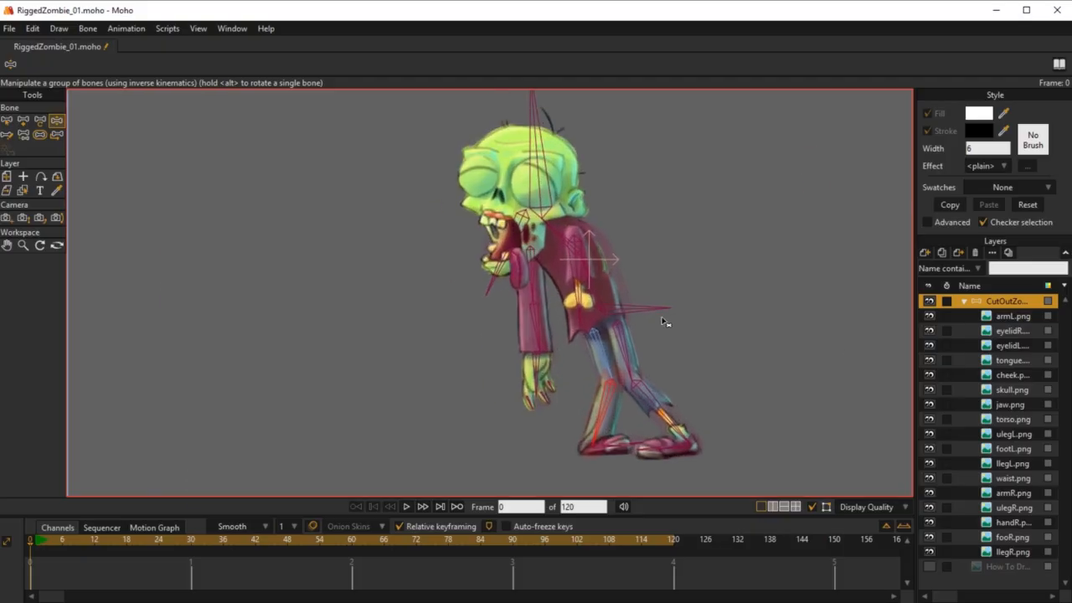
Step: Clear the bone selection and select the back leg's shin bone
key(b)
drag(647, 316, 655, 349)
scroll(645, 312, down, 3)
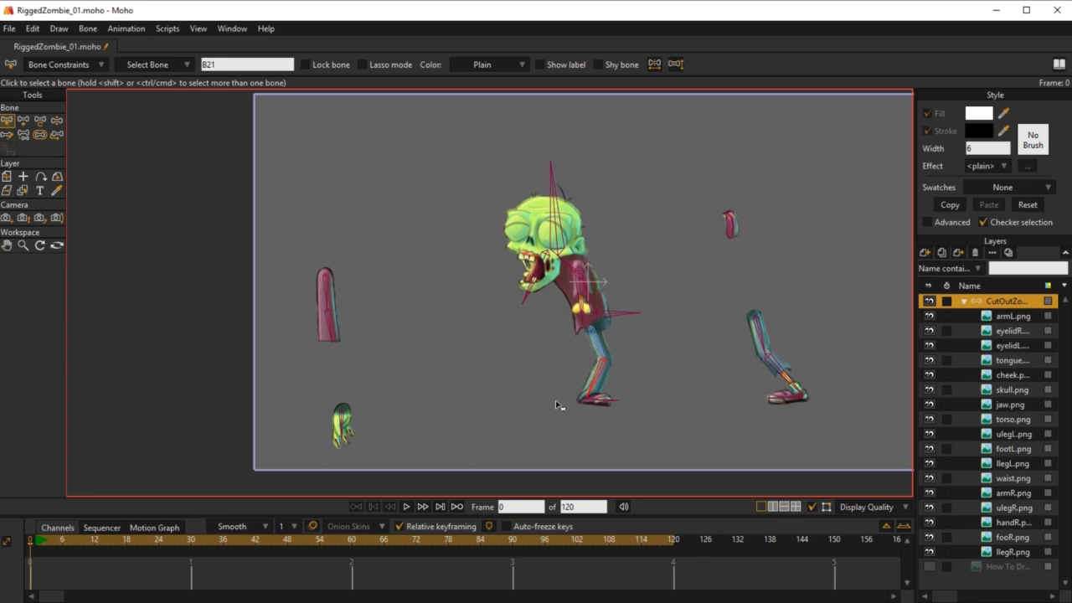
click(689, 369)
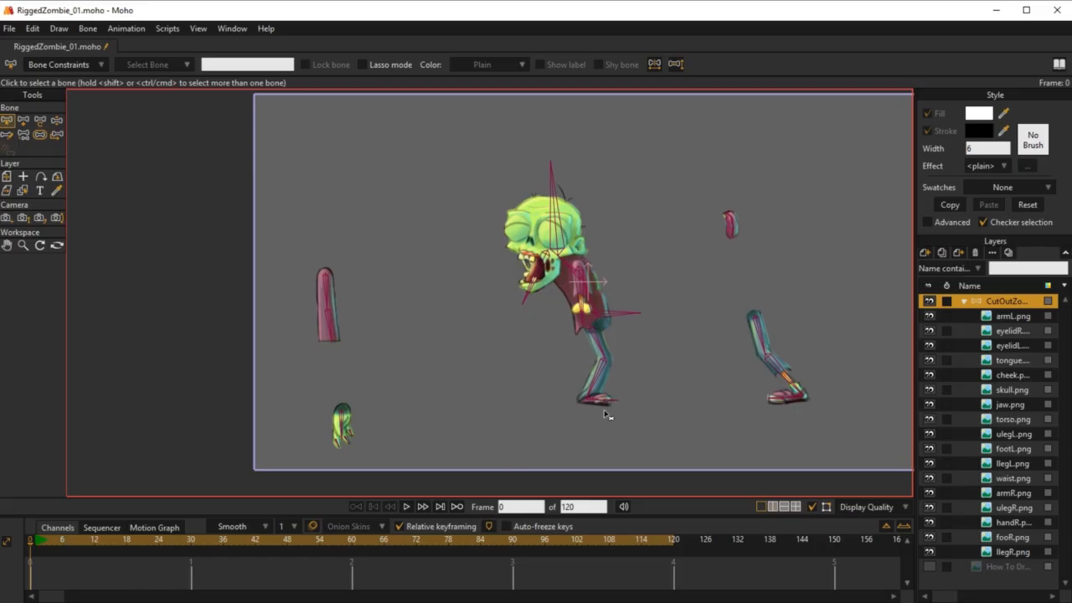
scroll(577, 418, up, 6)
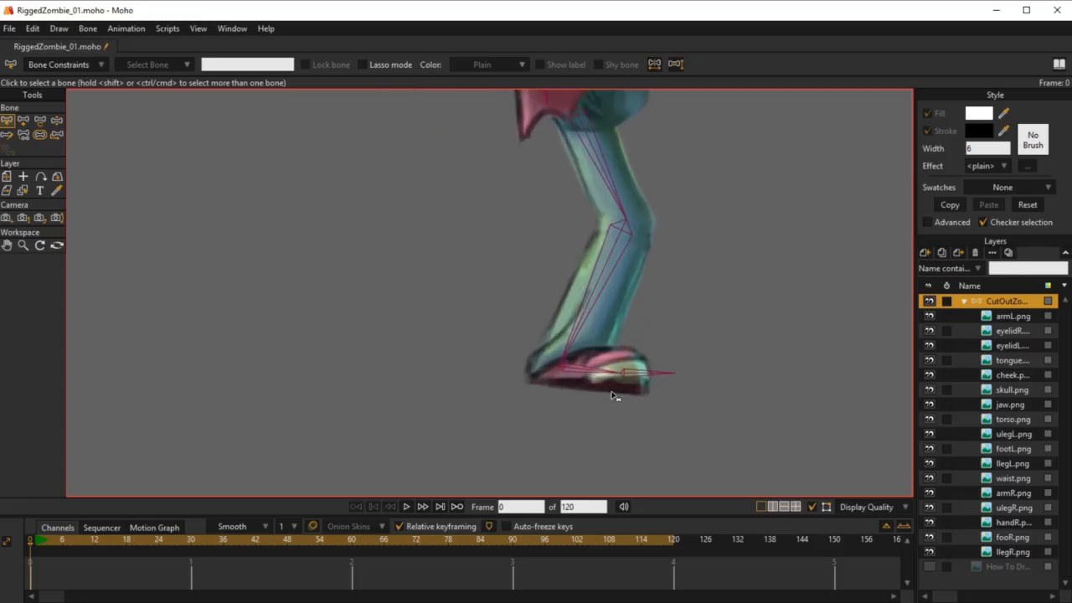
scroll(639, 451, up, 1)
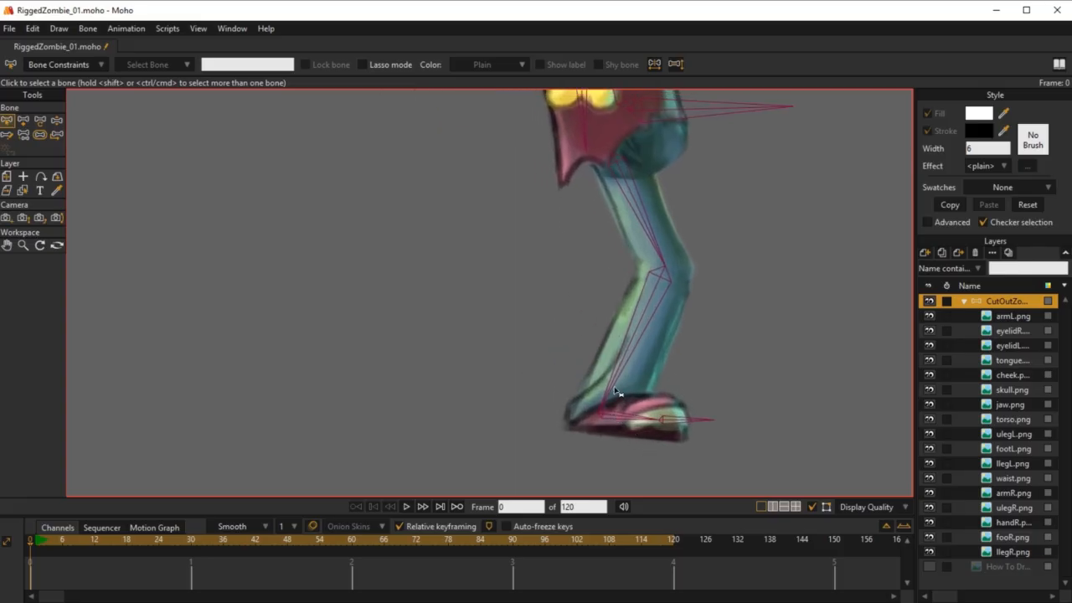
click(613, 391)
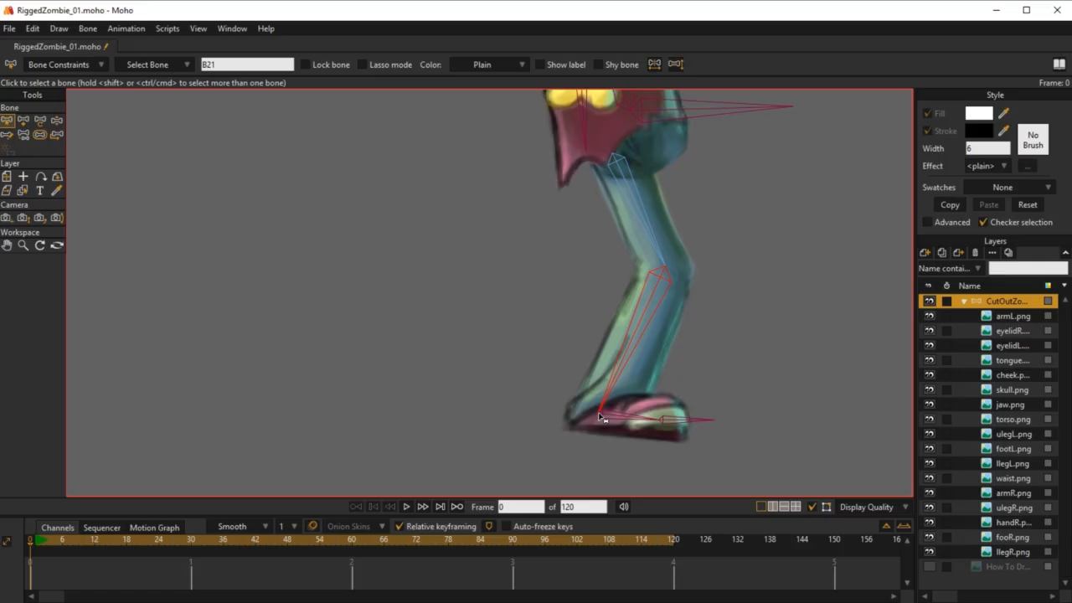
Step: Save the project and save a new version of it as RiggedZombie_02.moho
click(10, 30)
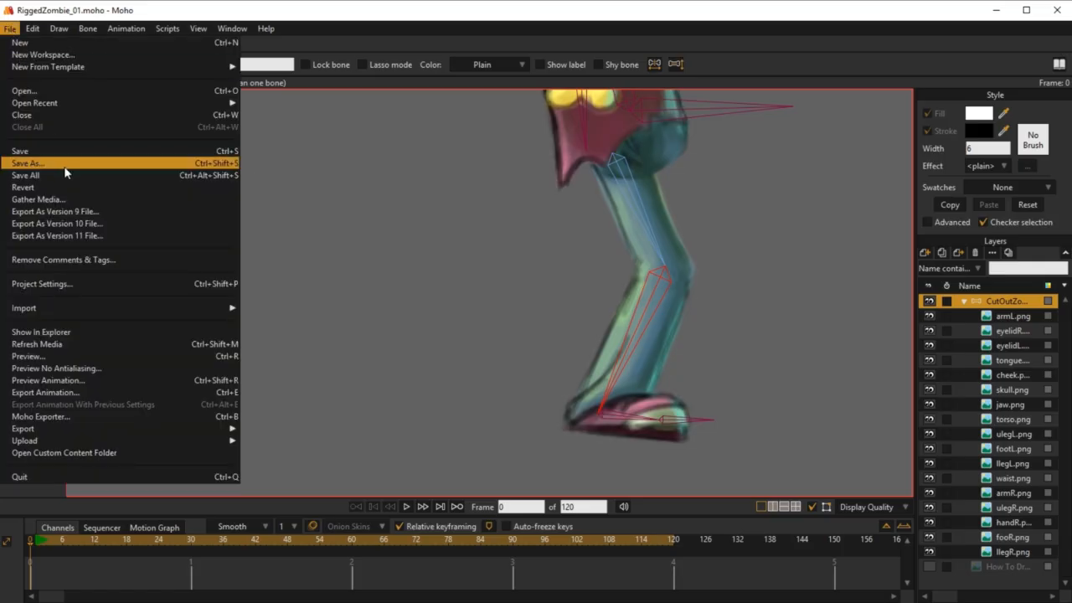
click(52, 150)
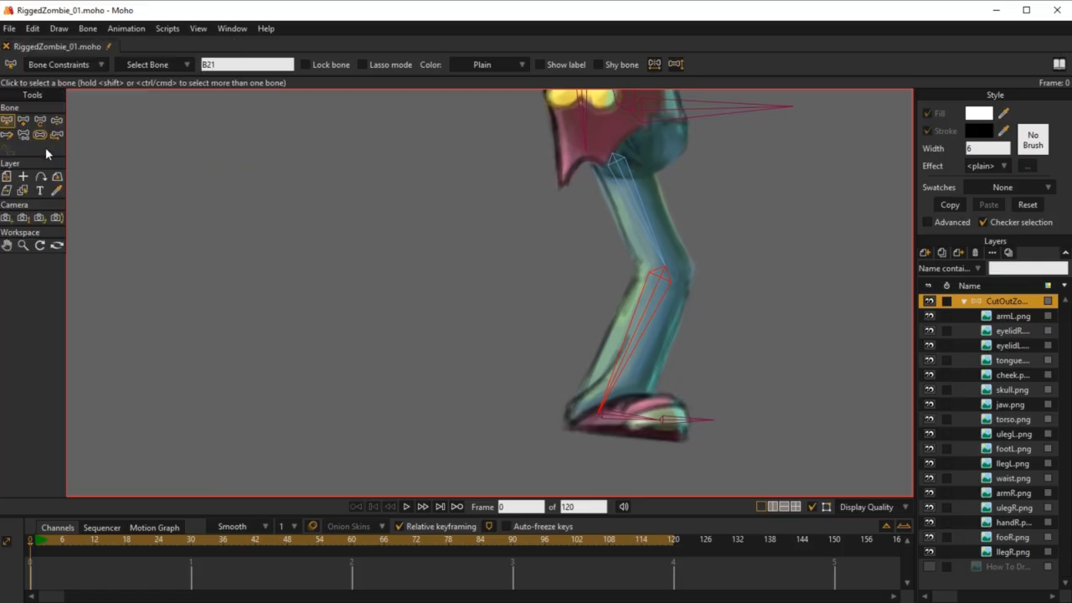
click(10, 29)
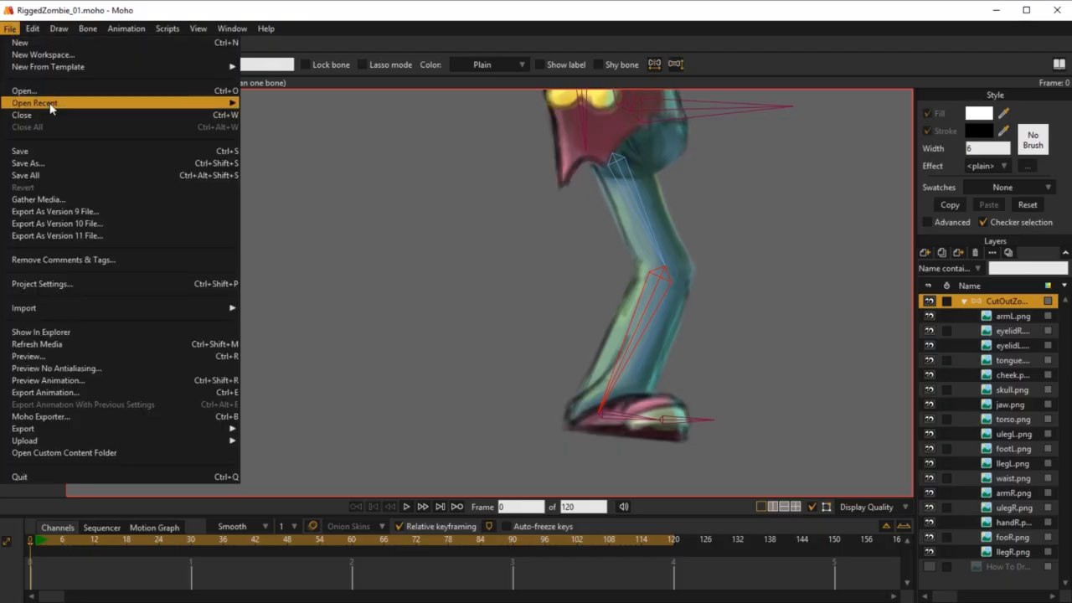
click(59, 163)
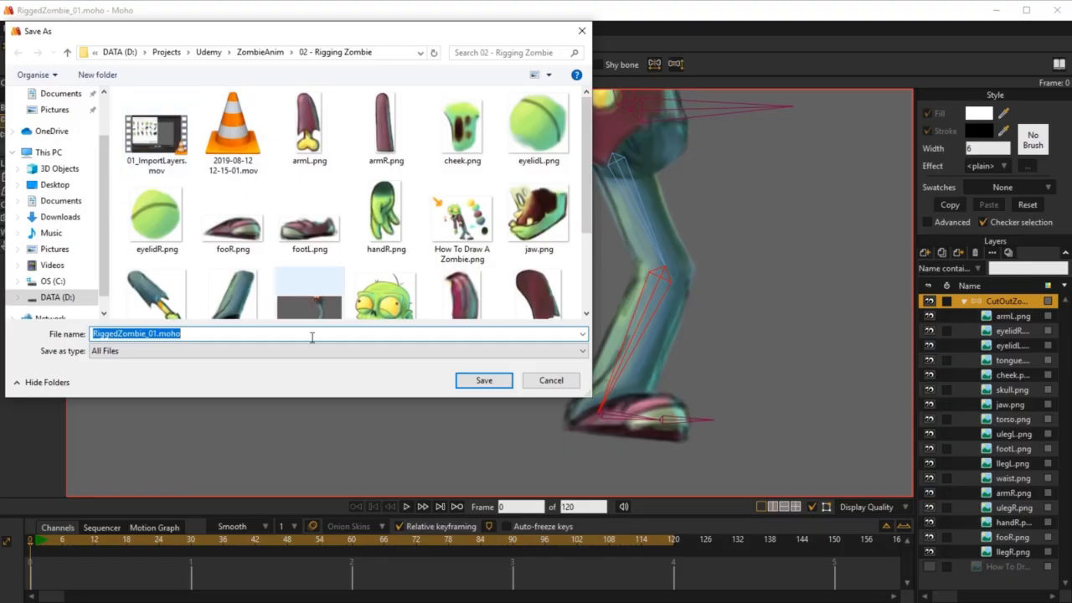
click(149, 333)
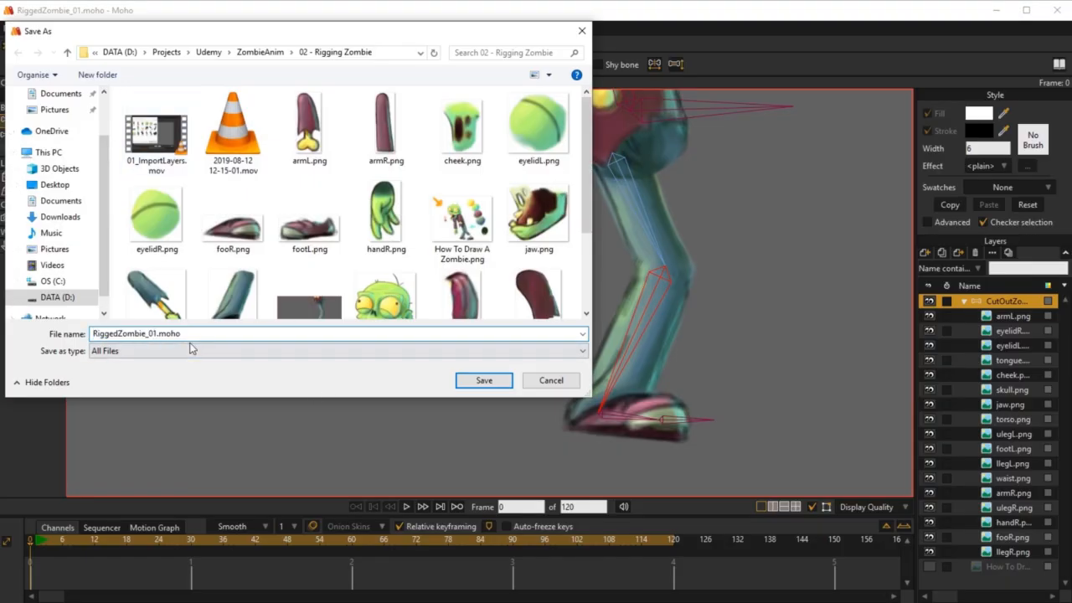
text(2)
click(482, 381)
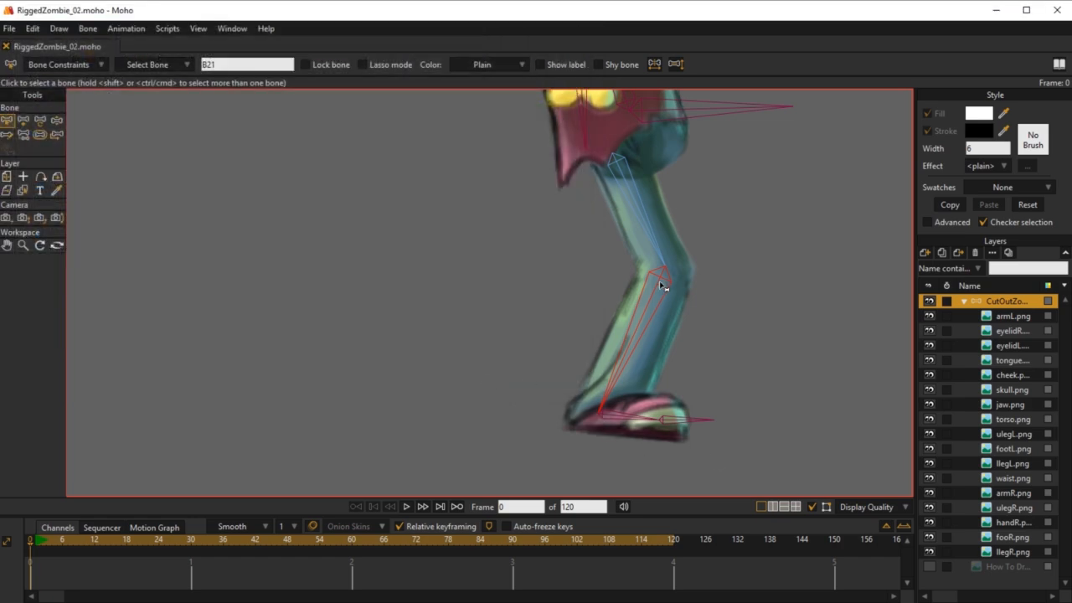
Step: Add a short bone pointing straight down from the back leg's ankle and name it target_leg_R
key(a)
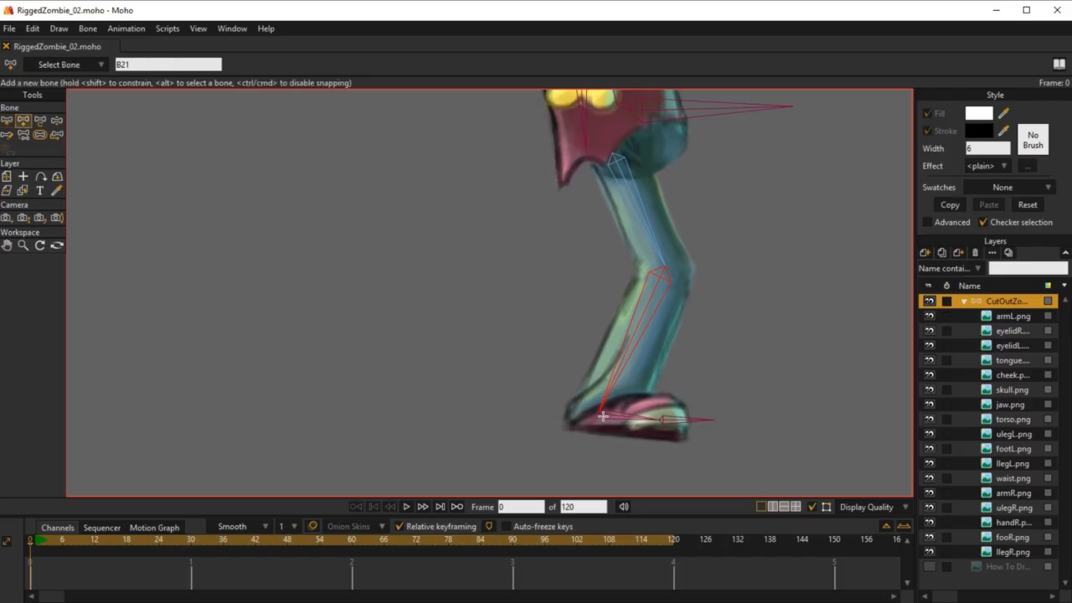
drag(597, 413, 596, 479)
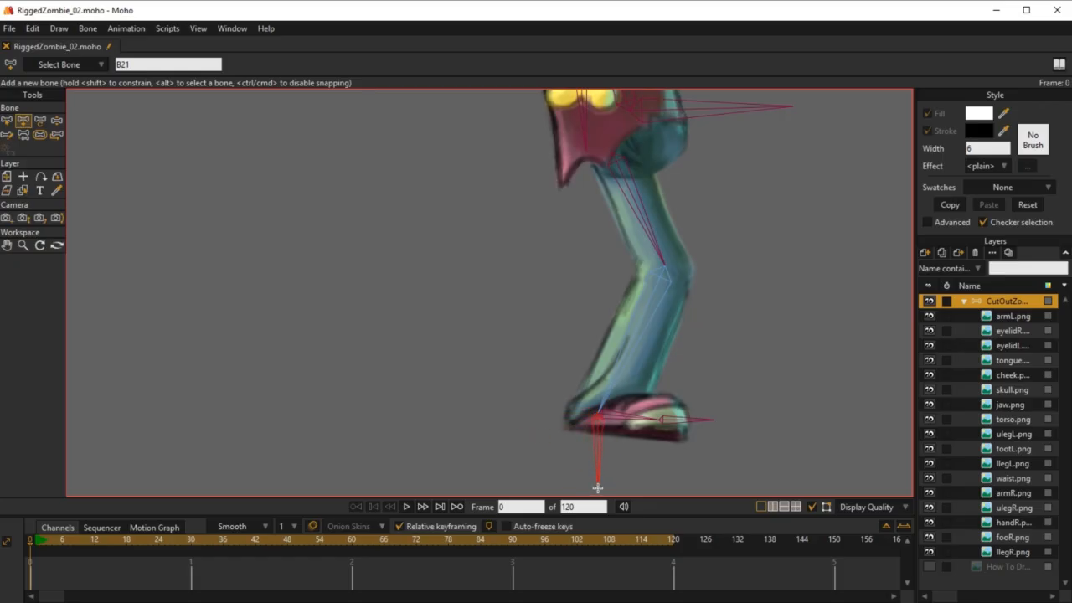
double_click(138, 65)
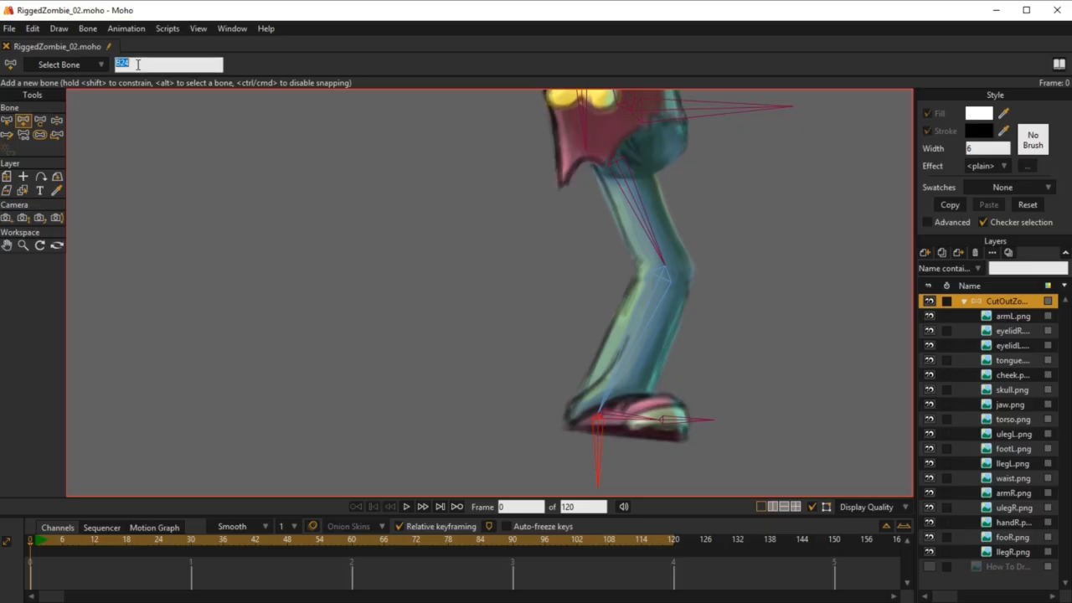
text(target_leg_R)
key(Return)
Step: Set the back shin bone's maximum IK stretching to 1.50 and its target to target_leg_R
scroll(426, 242, down, 3)
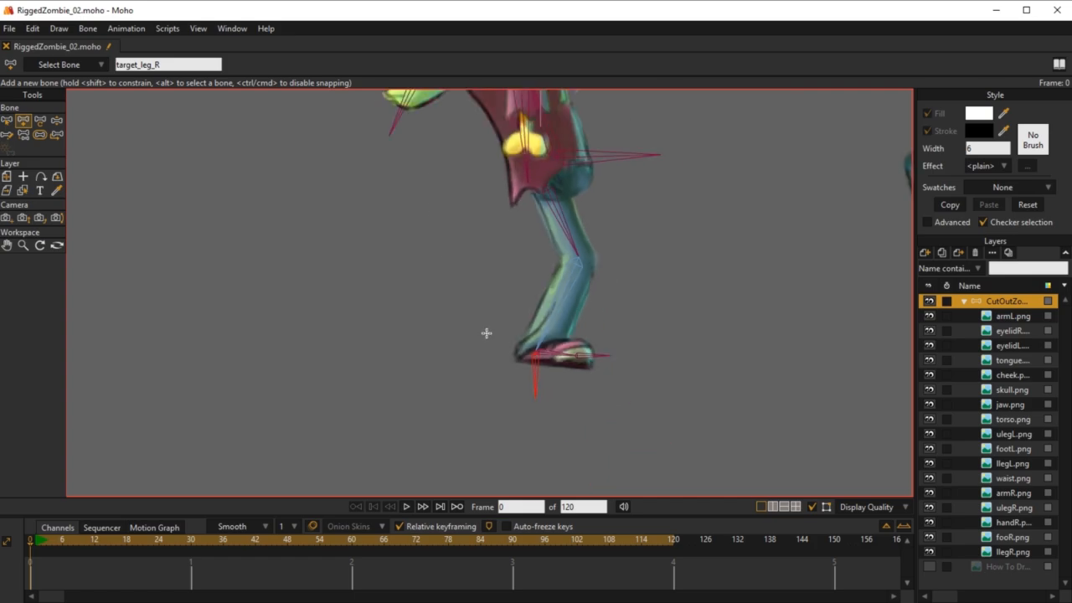
drag(564, 322, 571, 360)
key(z)
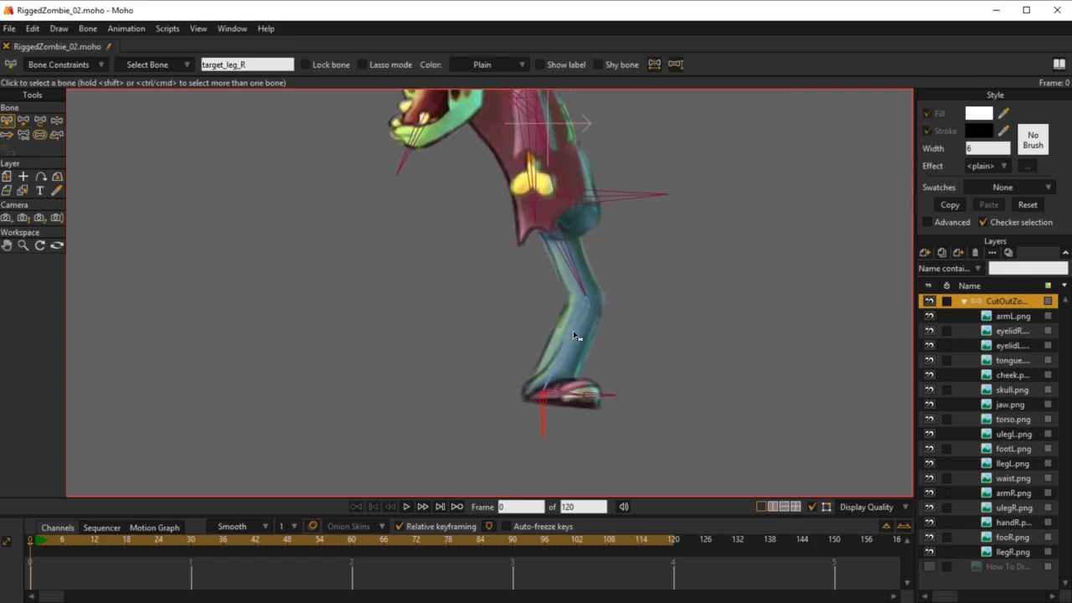
click(573, 335)
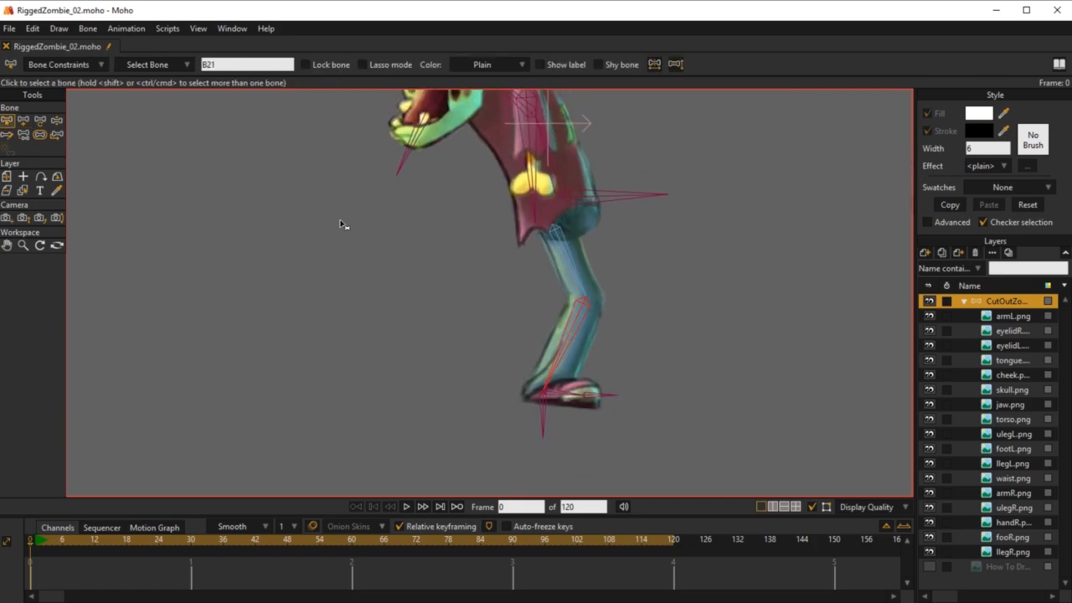
click(99, 65)
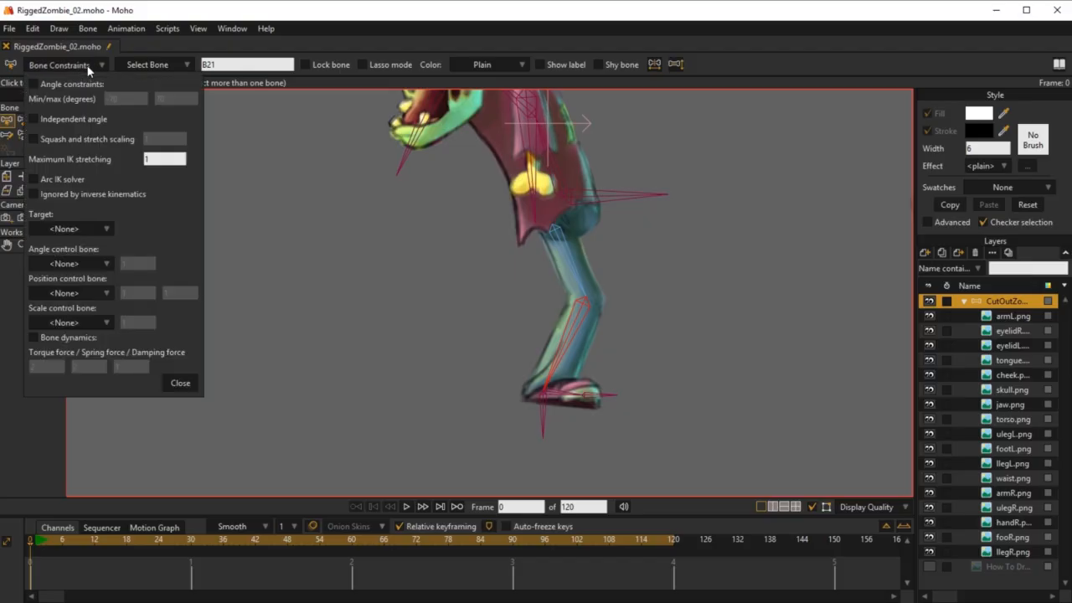
click(163, 157)
text(.10)
click(108, 228)
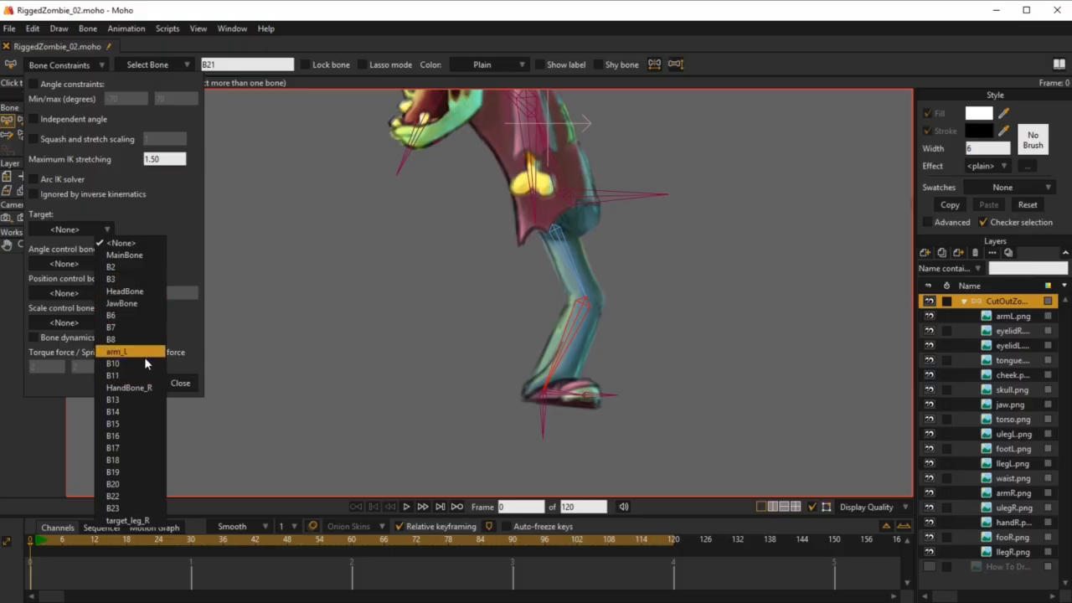
click(138, 520)
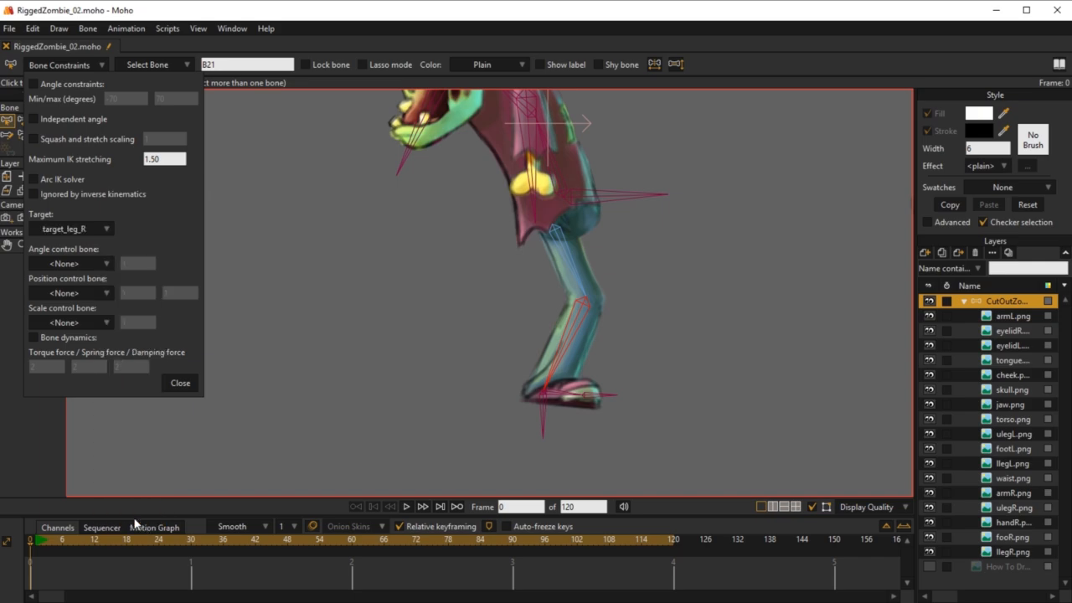
scroll(540, 391, up, 5)
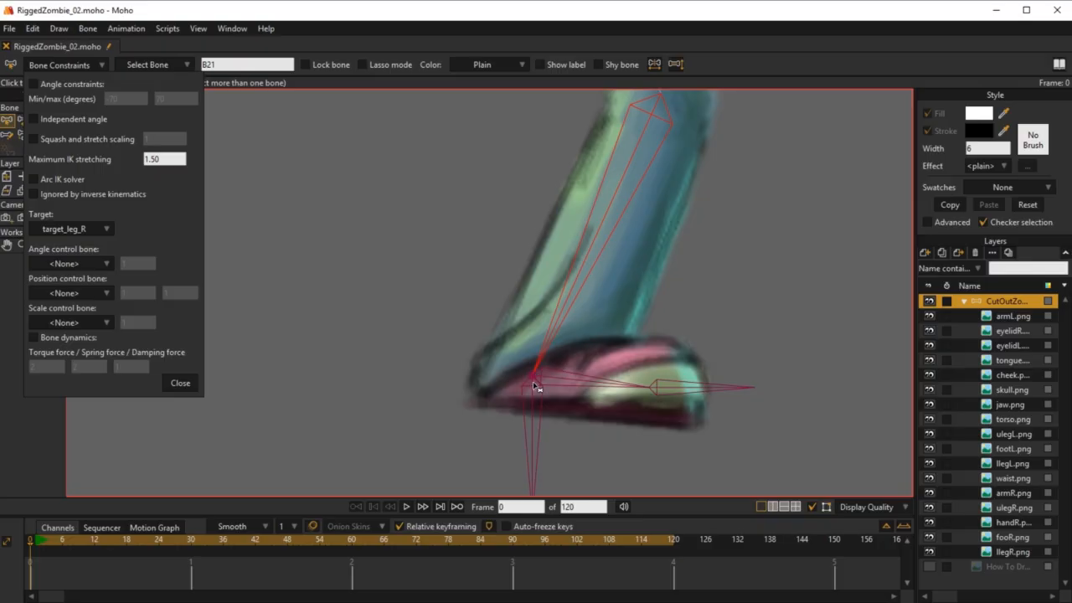
scroll(534, 387, down, 6)
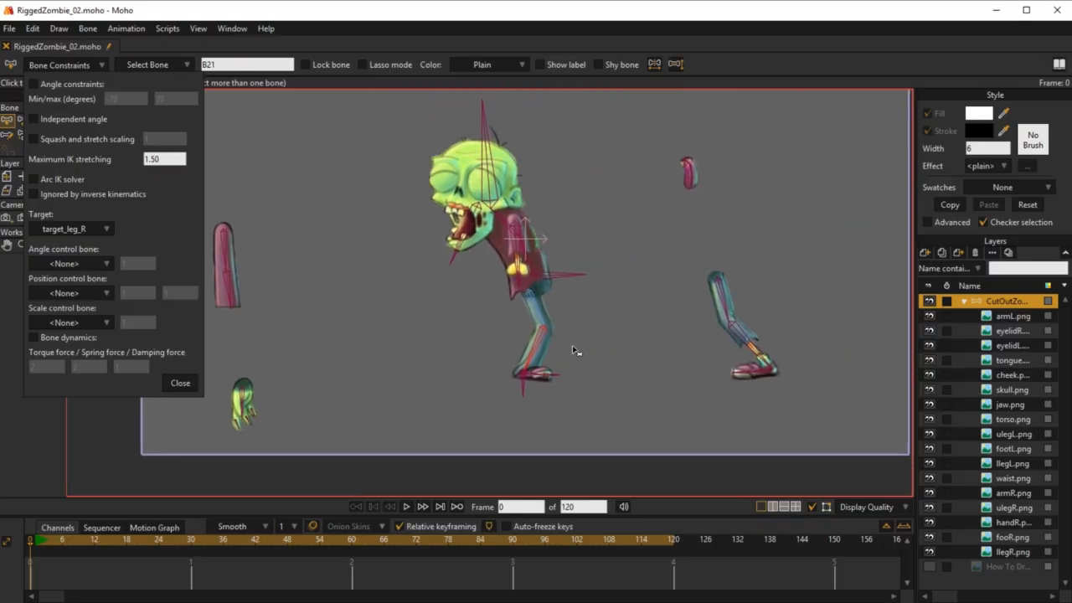
scroll(567, 368, up, 2)
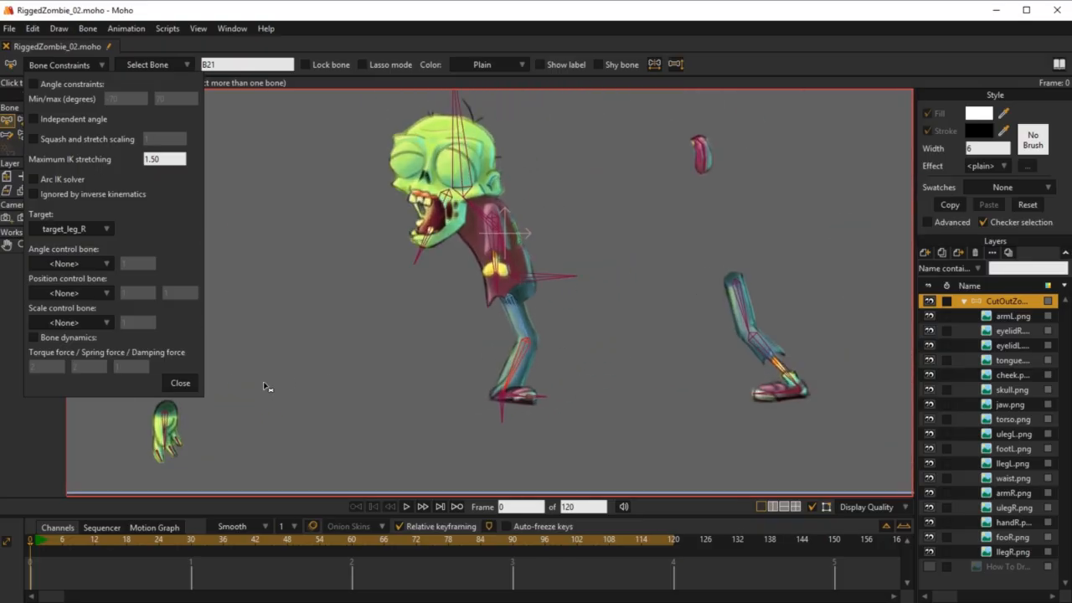
click(180, 384)
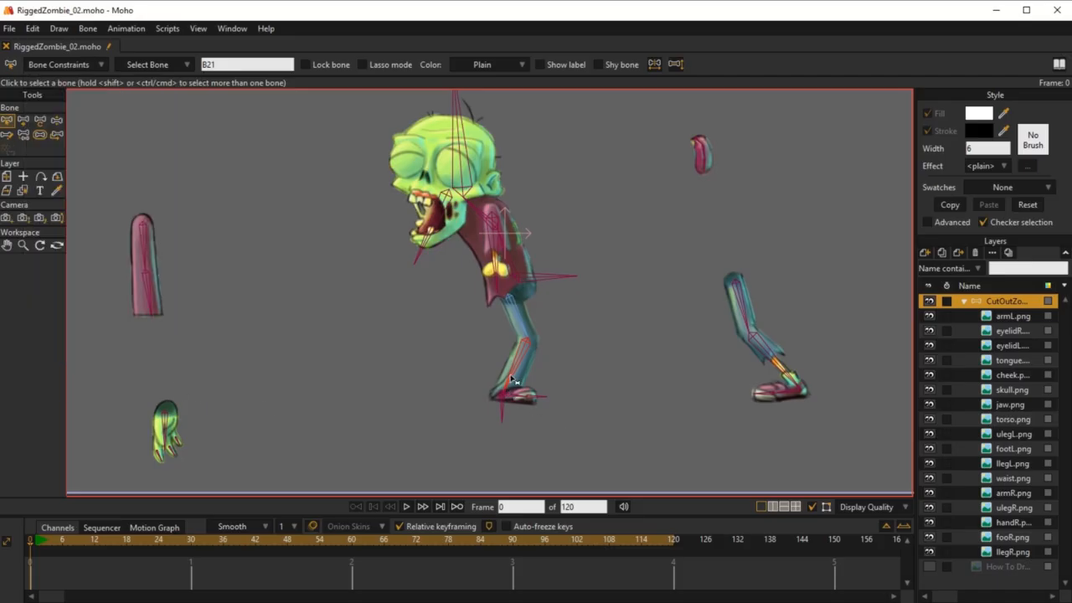
Step: Reduce the bone strength of target_leg_R to 0 at frame 0
click(34, 539)
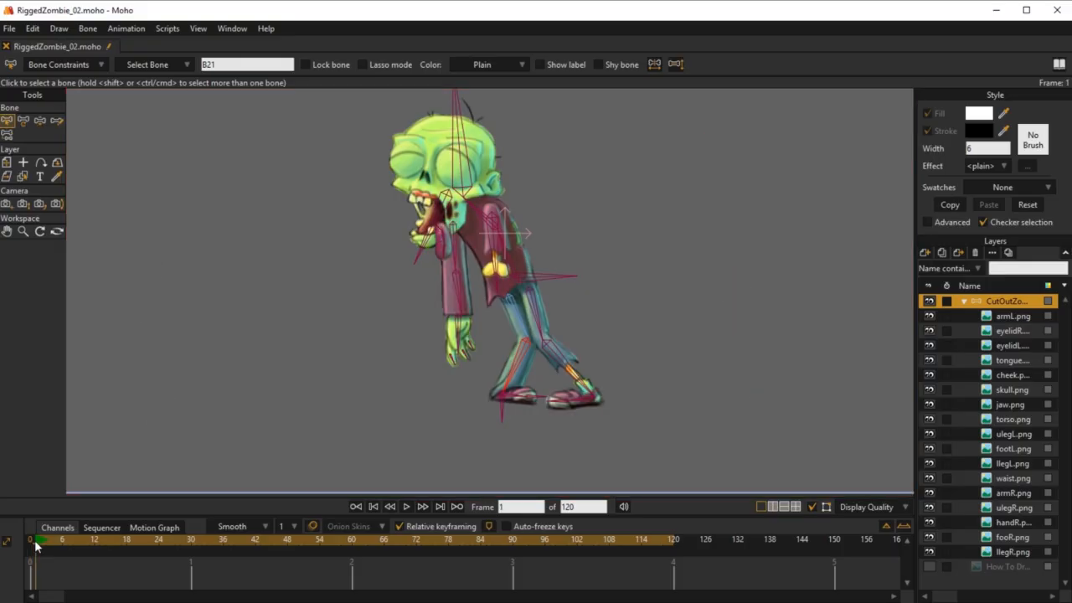
scroll(501, 413, up, 2)
drag(490, 412, 559, 474)
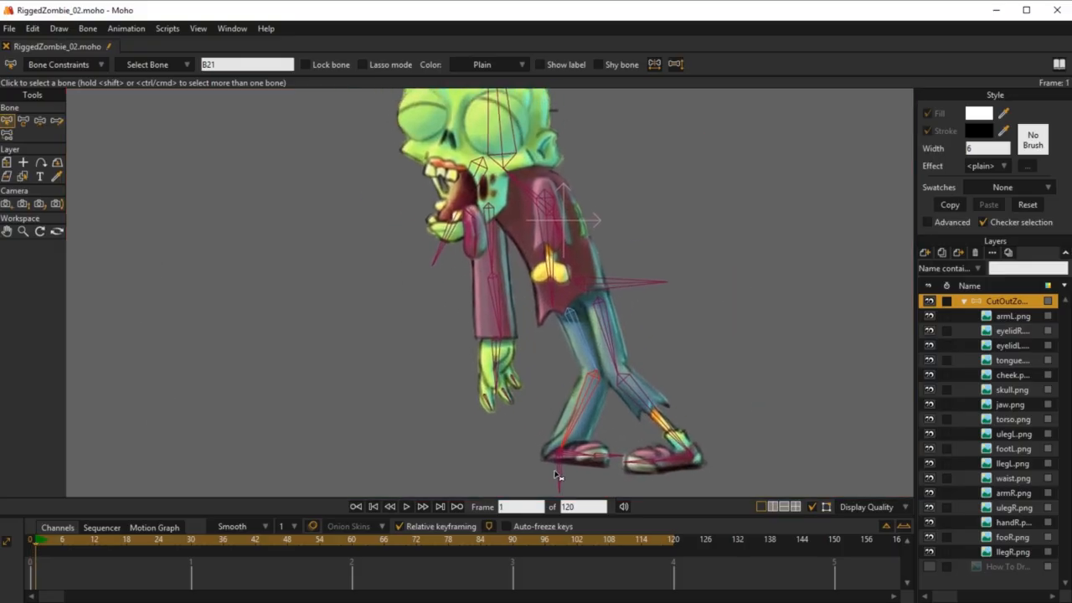
scroll(559, 475, down, 3)
scroll(582, 446, up, 2)
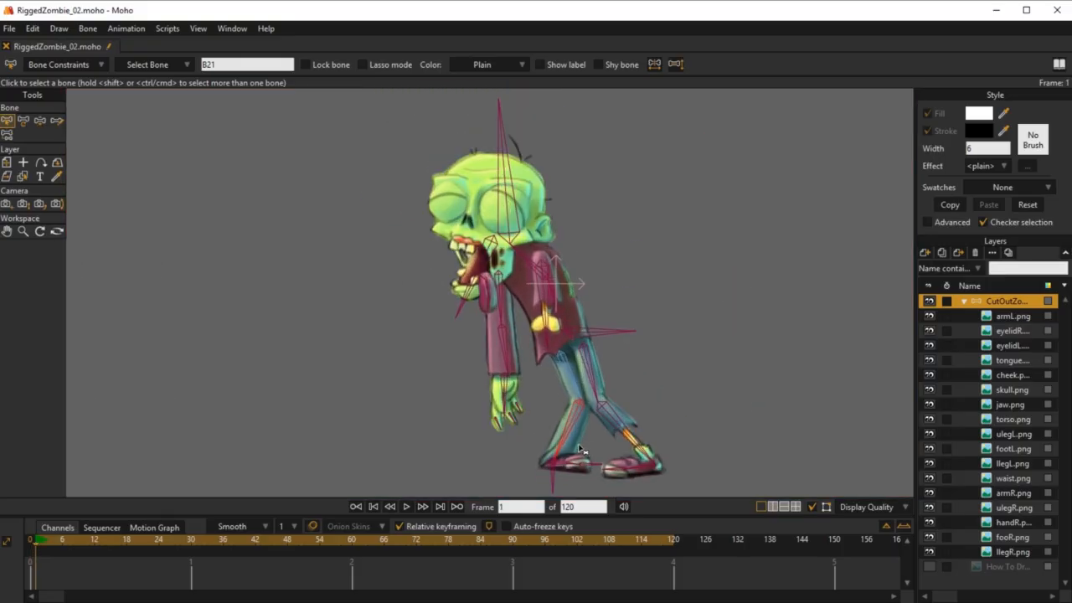
click(31, 544)
click(39, 135)
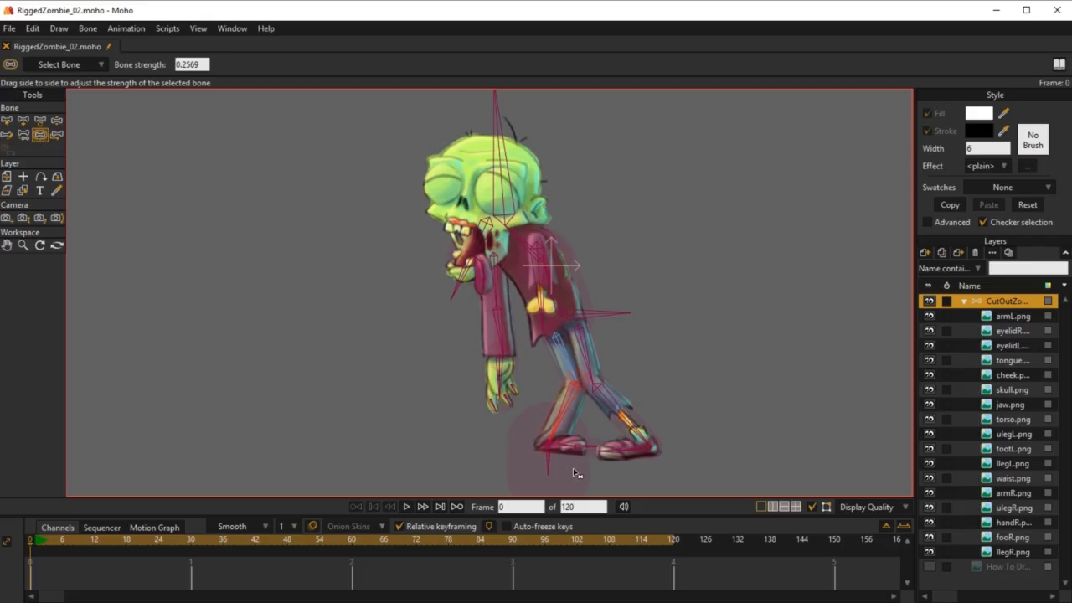
drag(574, 474, 206, 520)
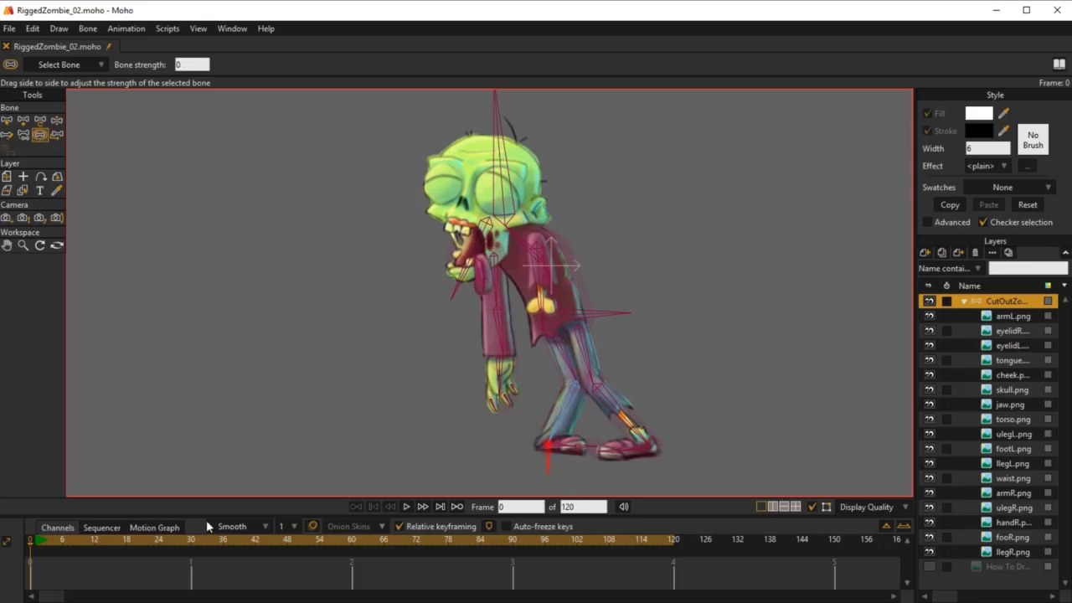
Step: At frame 1, move the target_leg_R bone with Transform Bone to test how the back leg follows it
click(37, 542)
drag(639, 411, 648, 362)
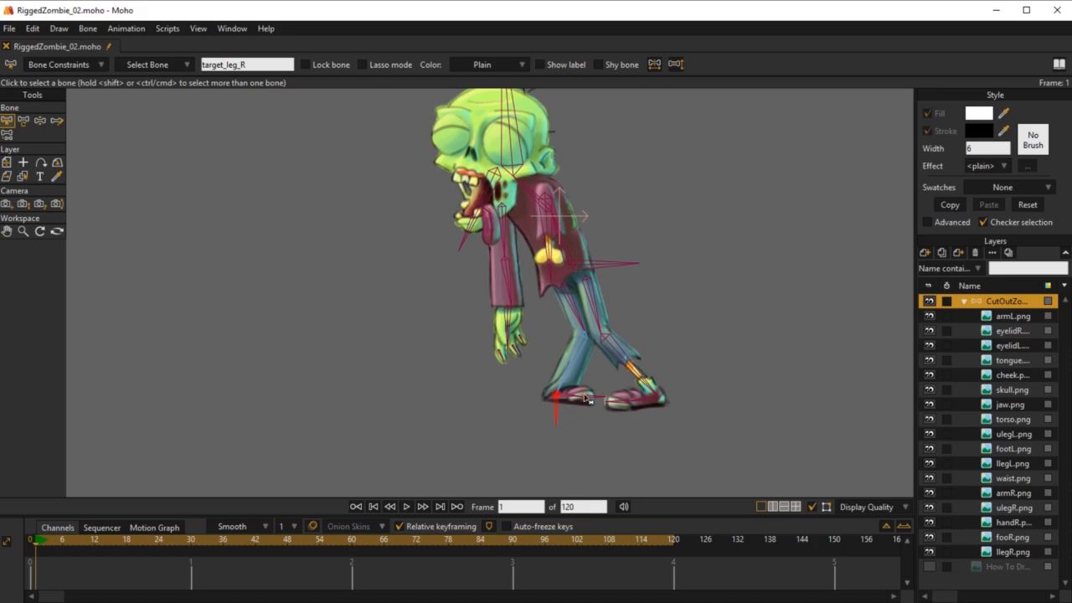
key(t)
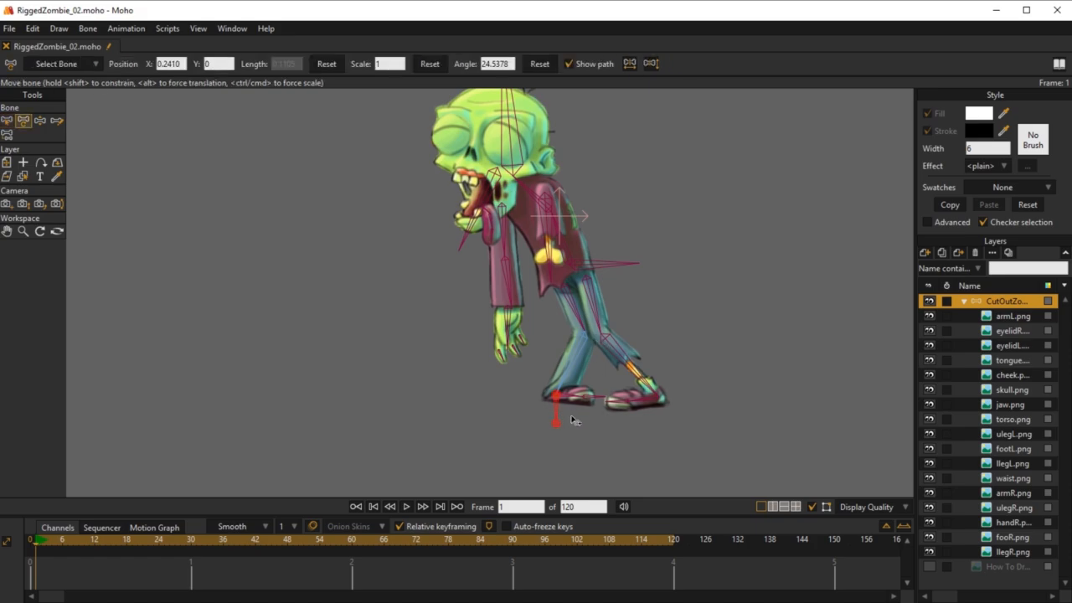
drag(557, 400, 562, 377)
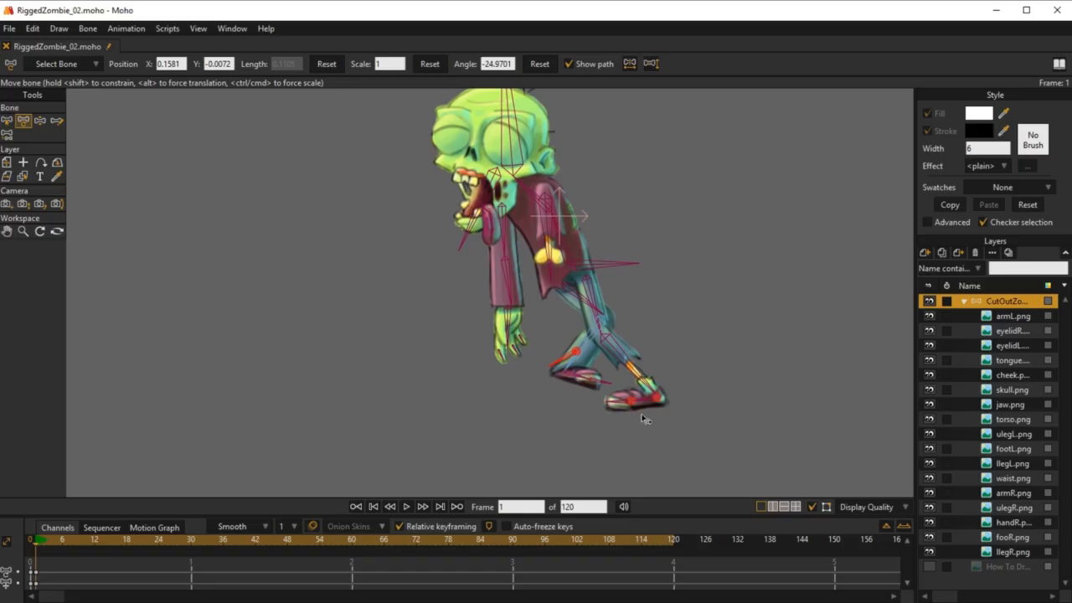
Step: Select the target_leg_R bone at frame 1 and reposition it with Transform Bone to test the back leg's IK
key(b)
click(593, 371)
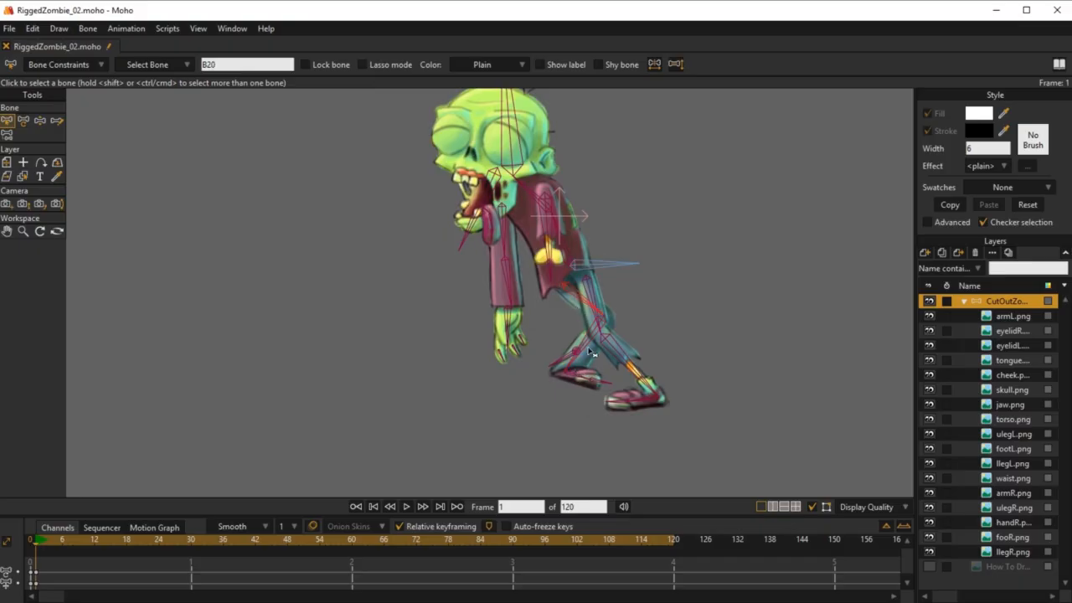
click(568, 366)
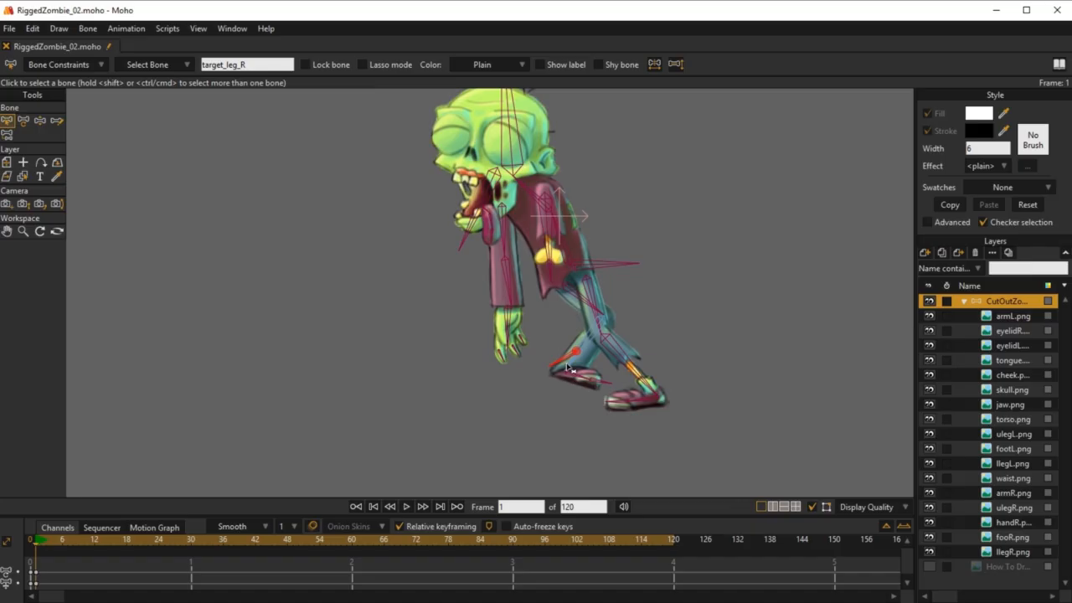
click(579, 379)
key(t)
mouse_move(575, 358)
mouse_down()
mouse_move(519, 432)
mouse_move(498, 375)
mouse_move(581, 336)
mouse_move(528, 373)
mouse_move(504, 360)
mouse_move(469, 366)
mouse_move(481, 339)
mouse_move(471, 333)
mouse_move(473, 356)
mouse_move(442, 306)
mouse_move(512, 354)
mouse_move(567, 371)
mouse_up()
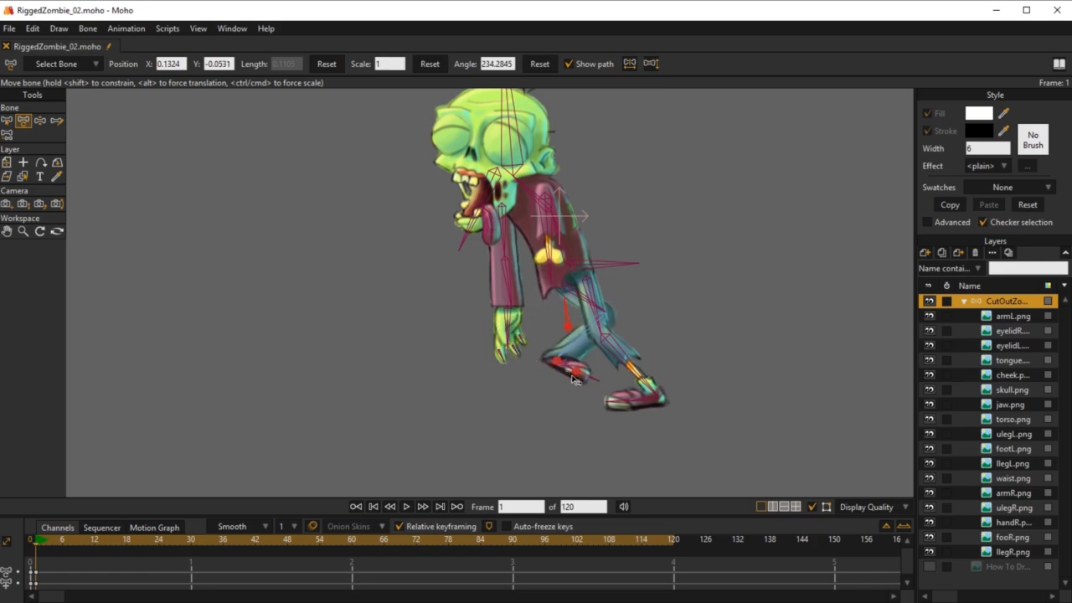
Step: Inspect the bone constraints of the back foot bone and target_leg_R at frame 0
key(b)
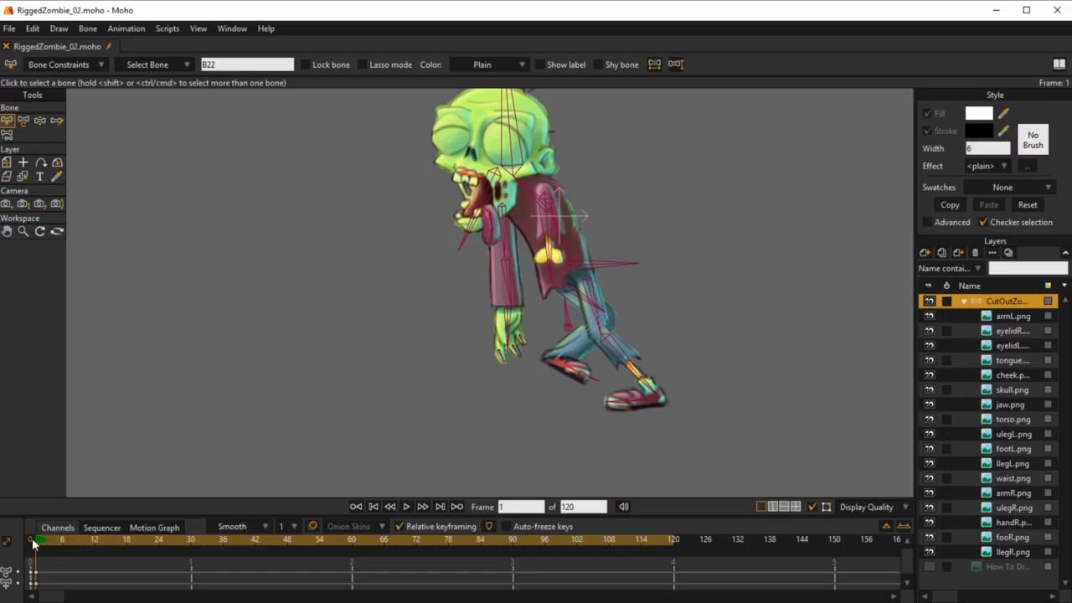
click(32, 542)
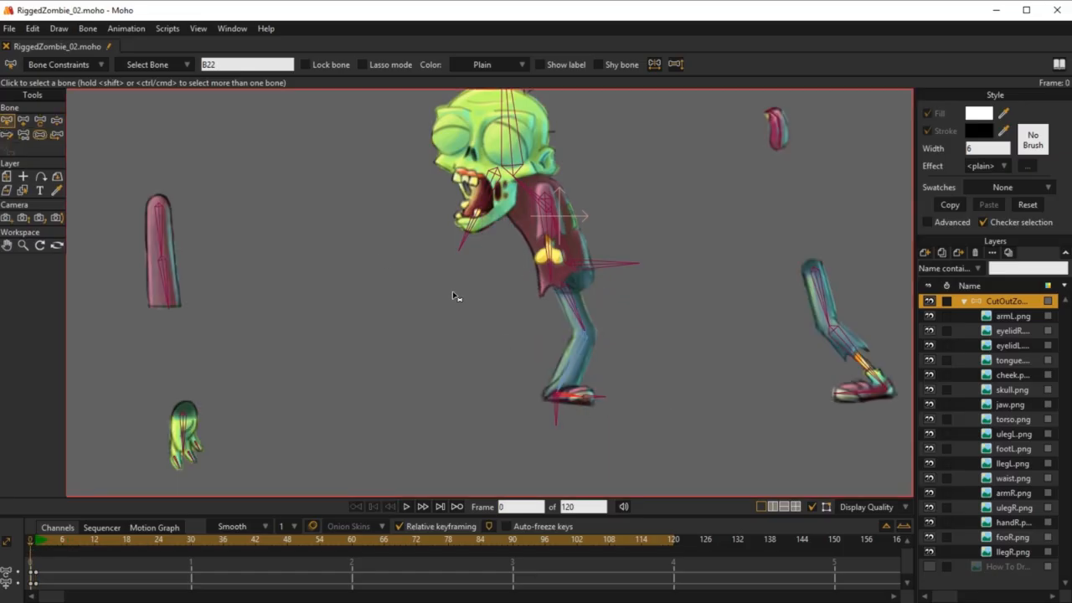
click(71, 65)
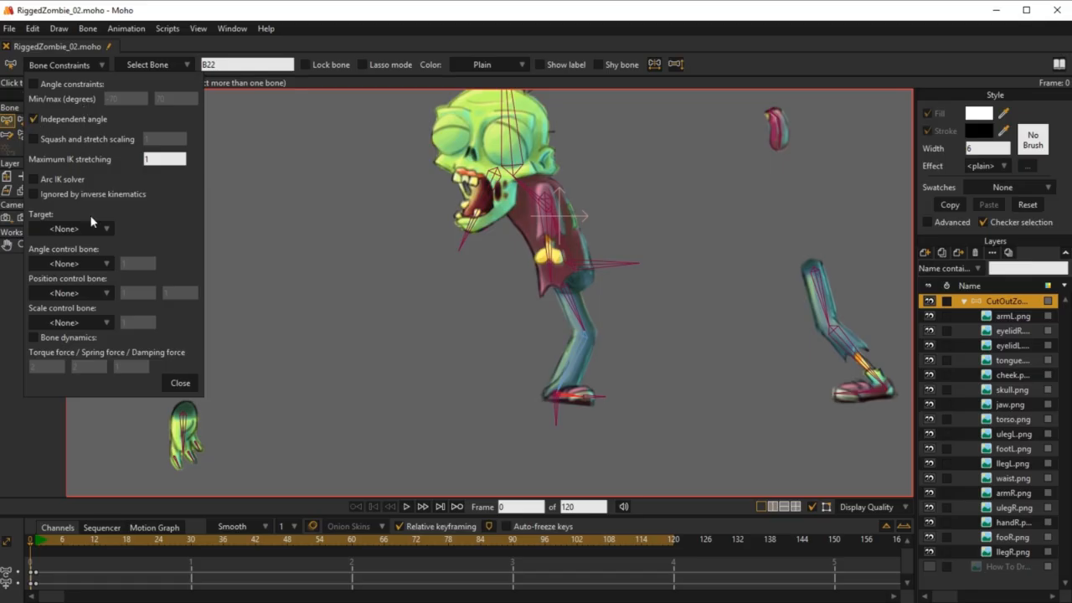
click(582, 411)
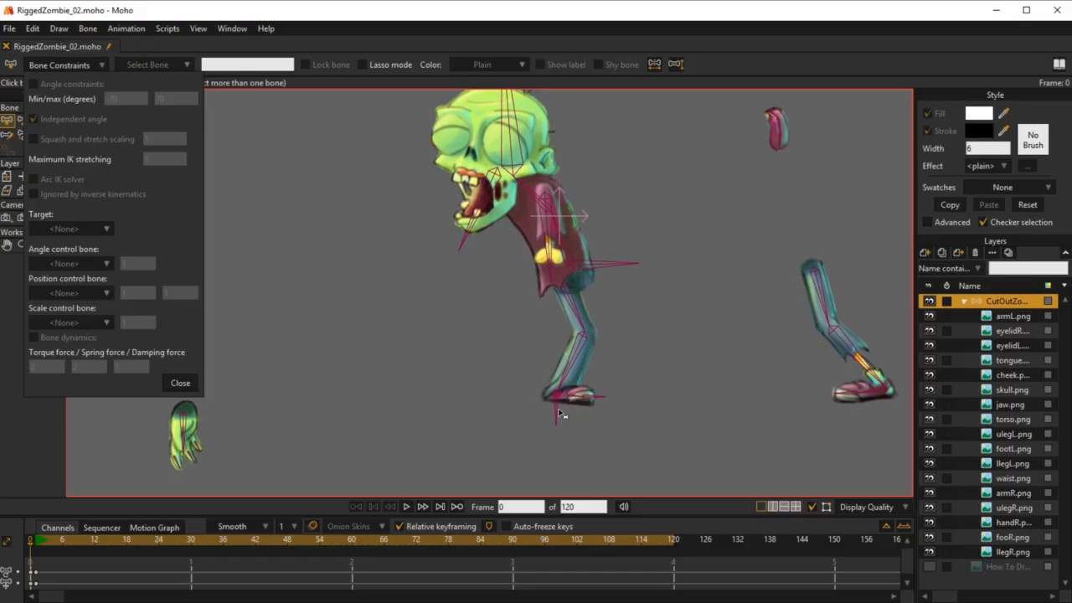
click(557, 413)
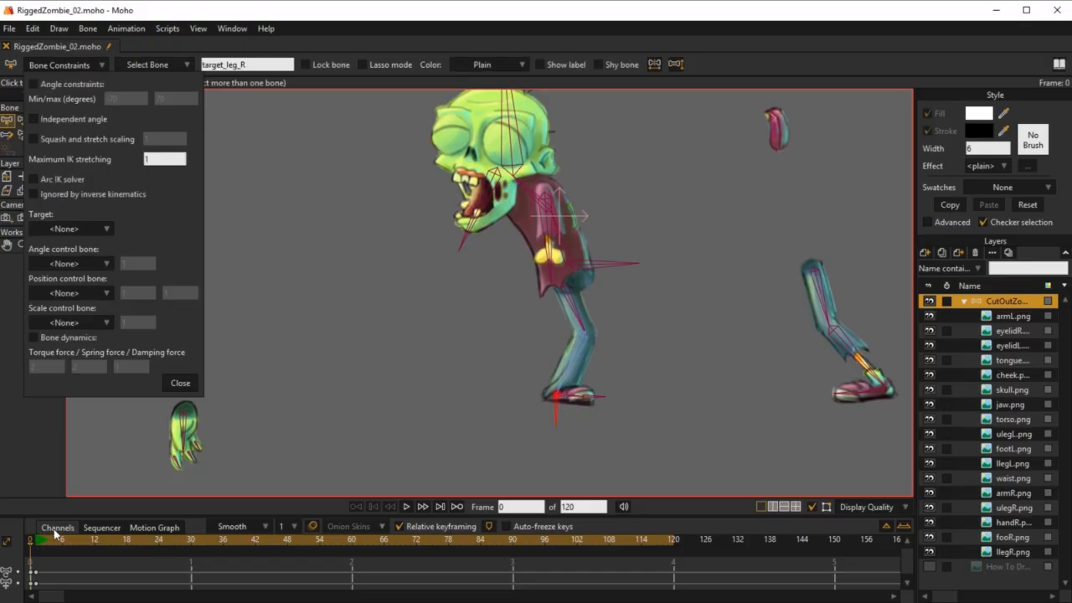
Step: Move target_leg_R beyond the back leg's reach at frame 1 to test the IK stretching, and undo the test moves
click(36, 541)
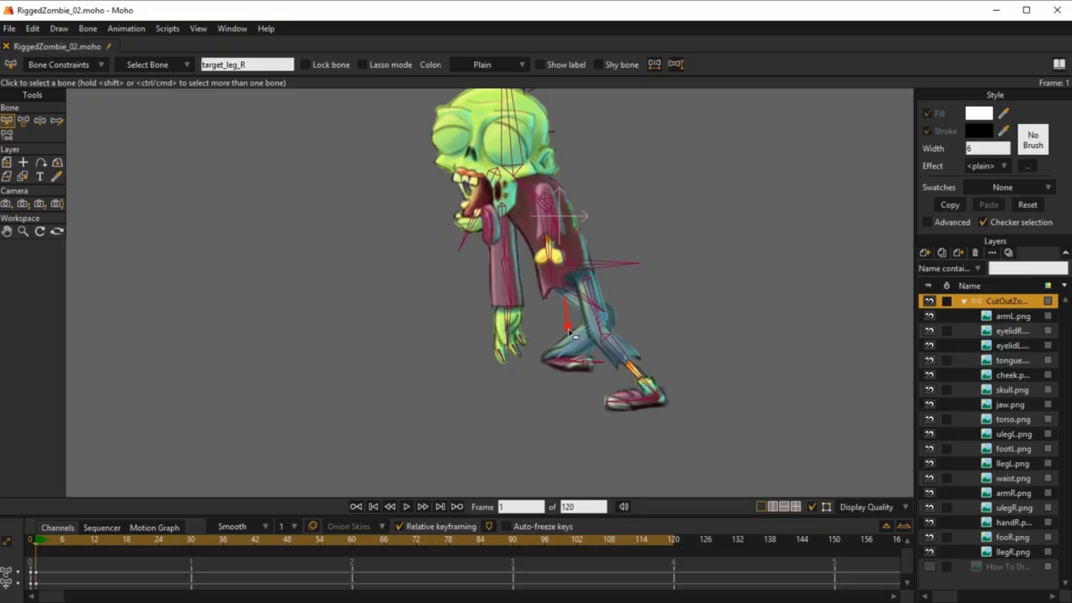
key(t)
drag(577, 337, 527, 417)
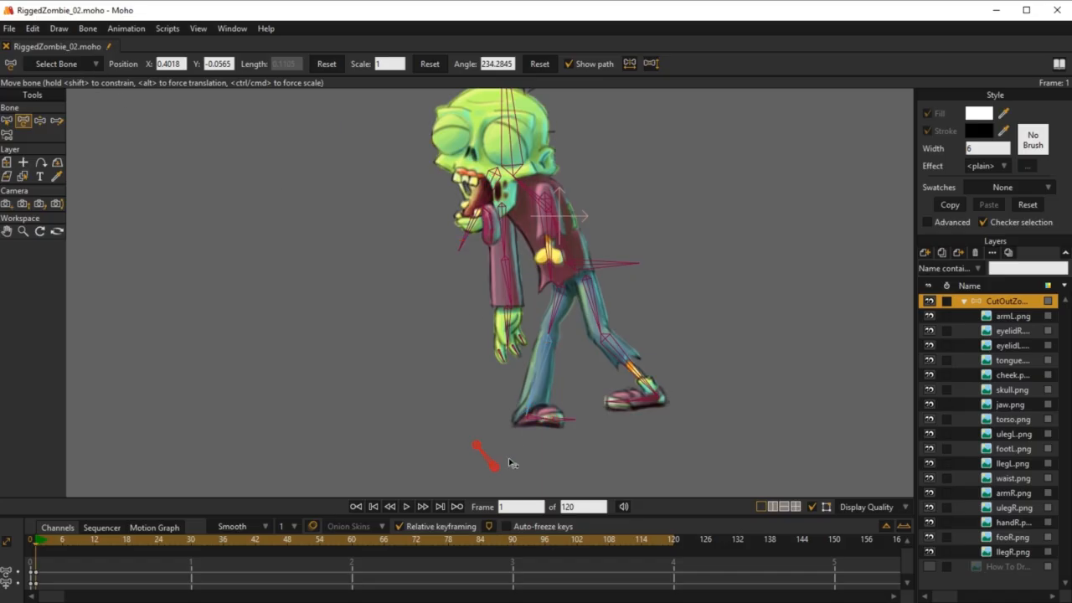
drag(499, 470, 517, 435)
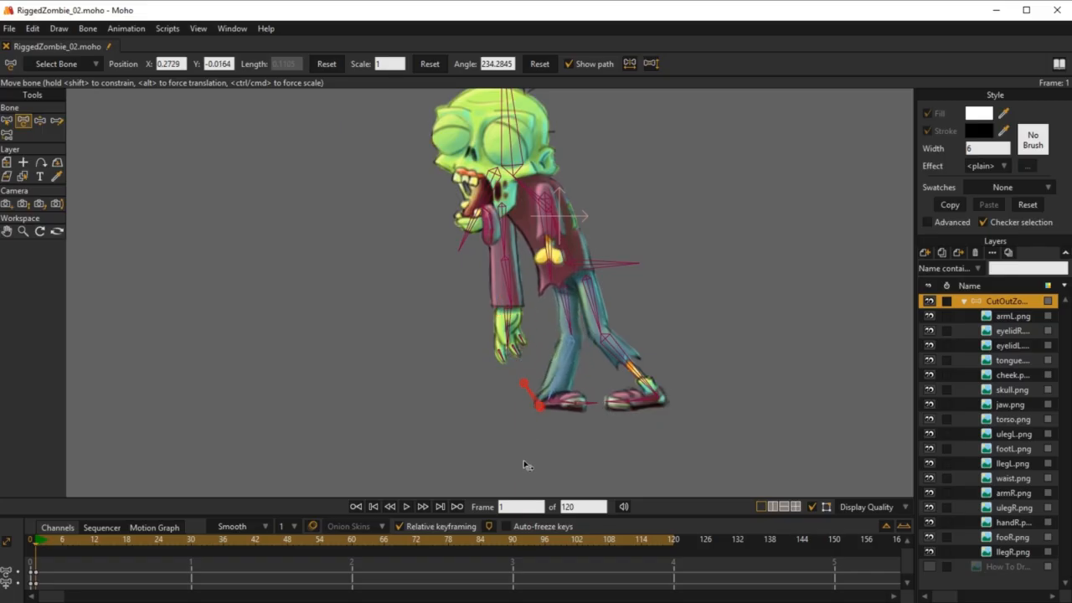
key(ctrl+z)
key(ctrl+z)
key(ctrl+z)
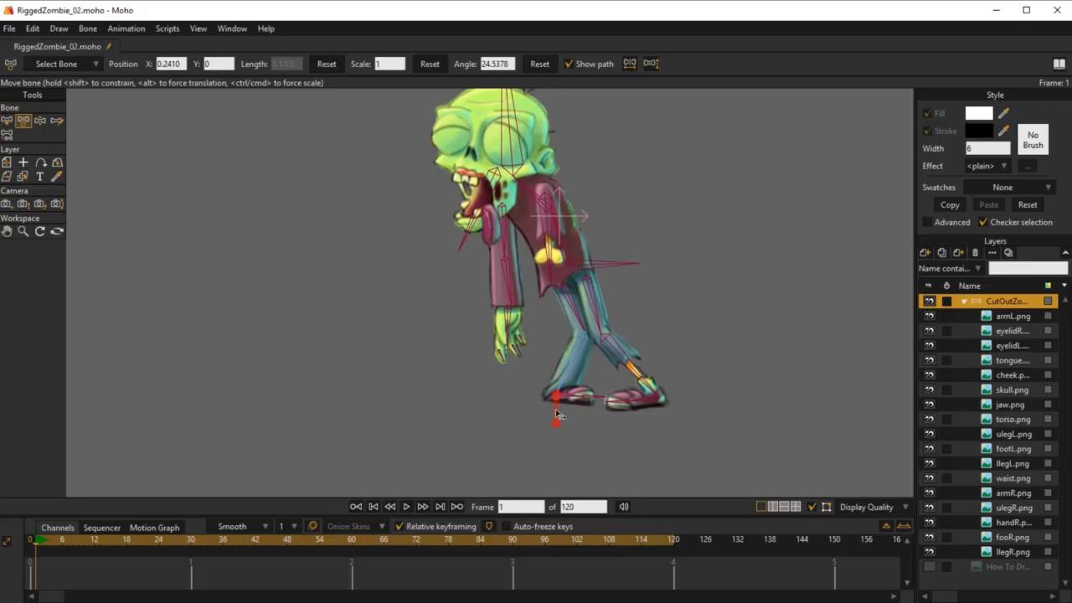
Step: Check which bone target_leg_R is parented to with Reparent Bone
key(b)
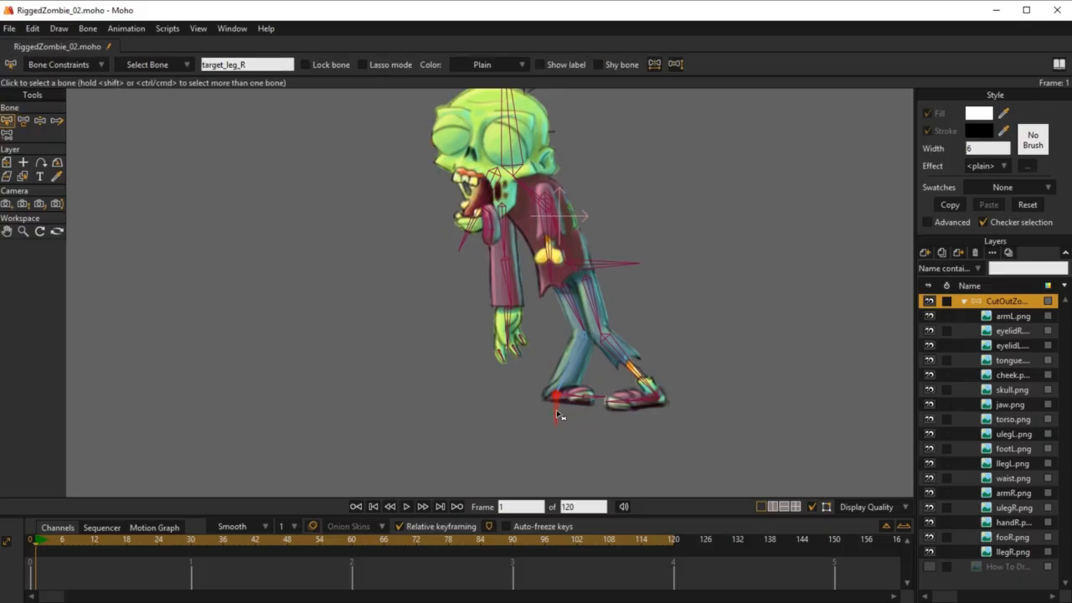
key(p)
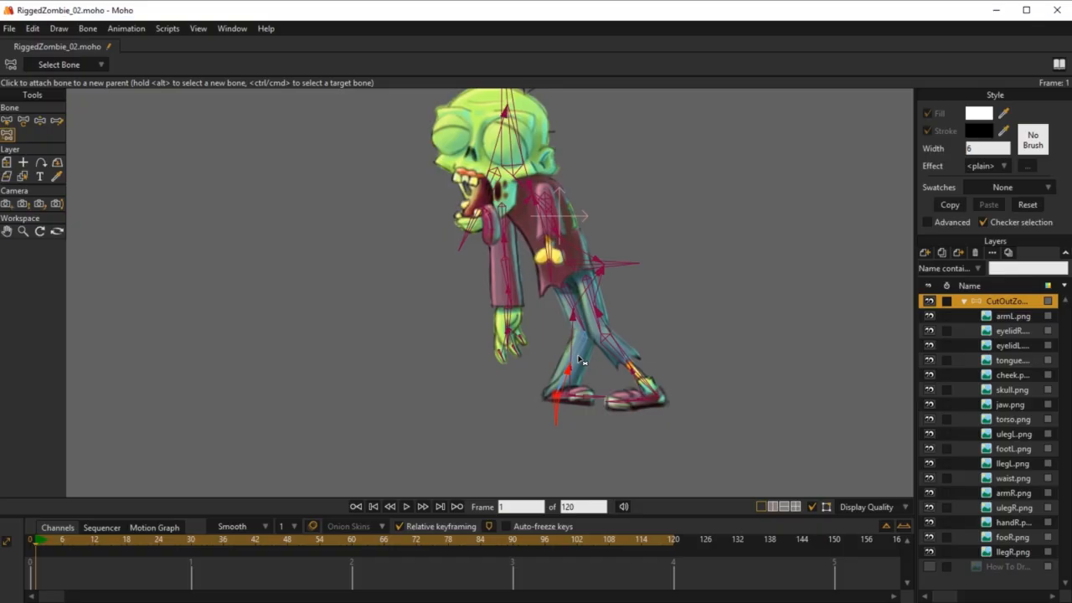
click(575, 359)
scroll(561, 409, up, 3)
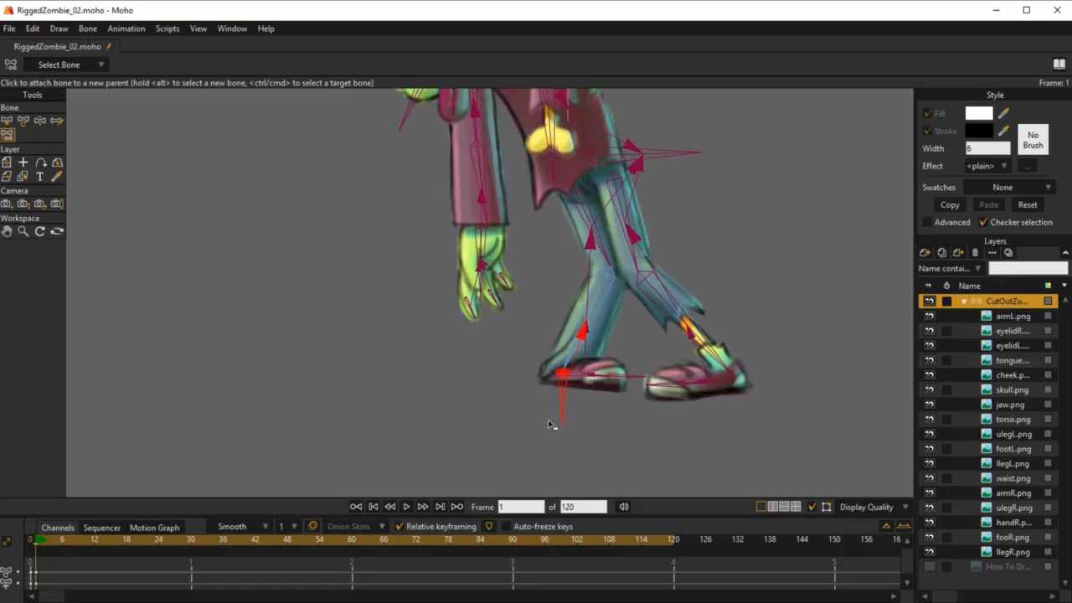
scroll(566, 387, down, 4)
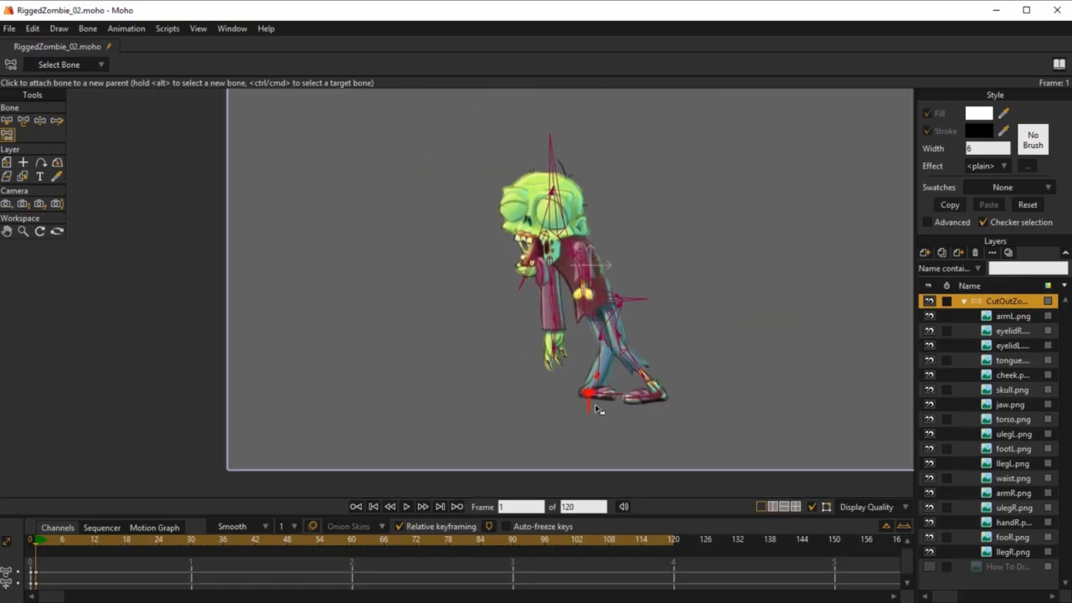
scroll(596, 423, up, 3)
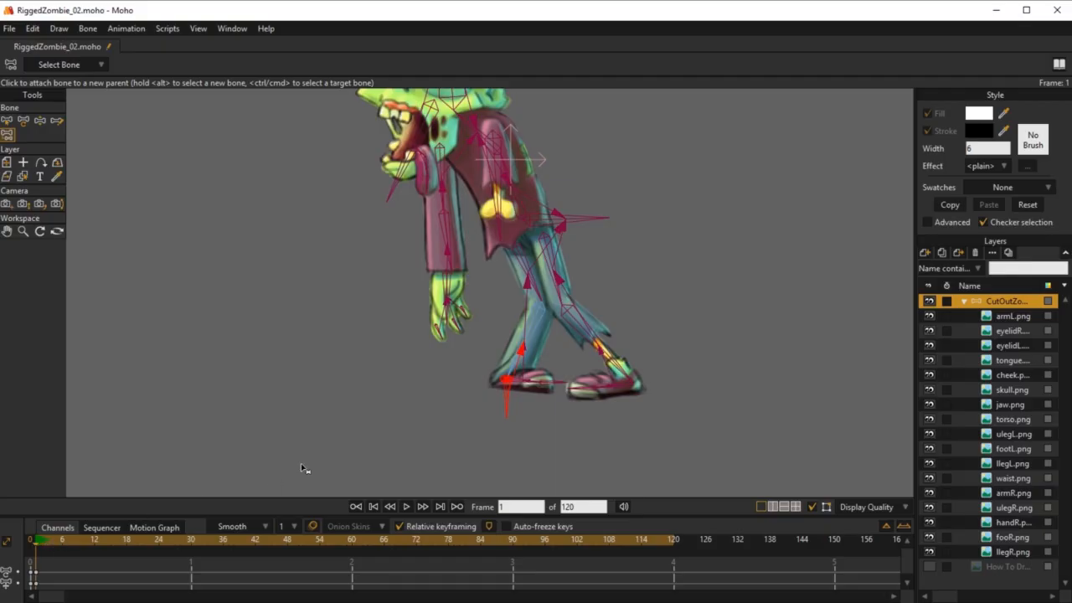
Step: Move target_leg_R forward at frame 1 to test how the back leg follows, and delete the resulting frame 1 keys
key(z)
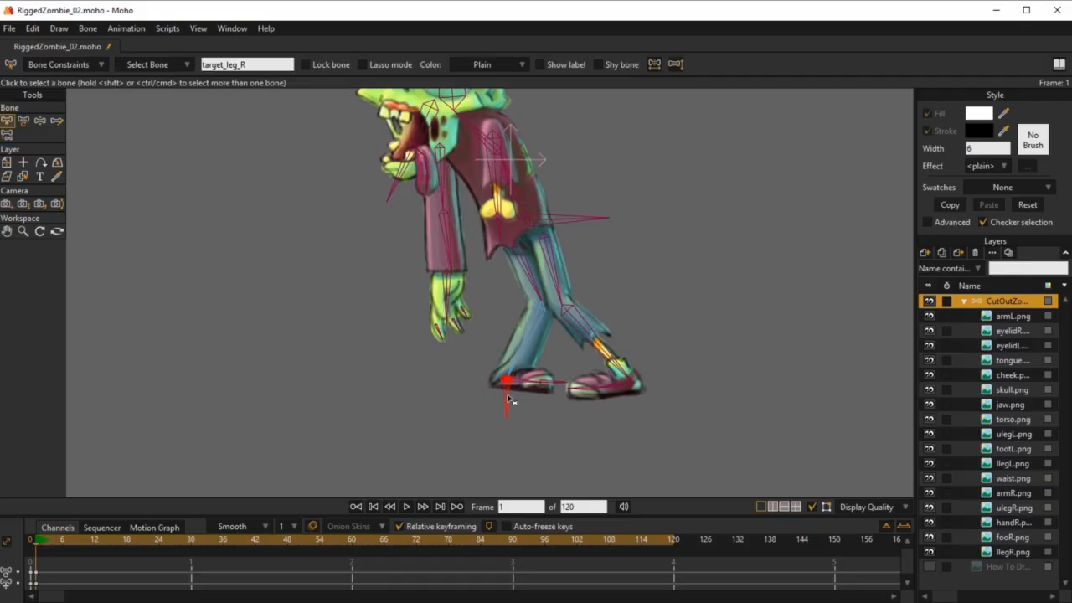
key(t)
drag(508, 390, 448, 388)
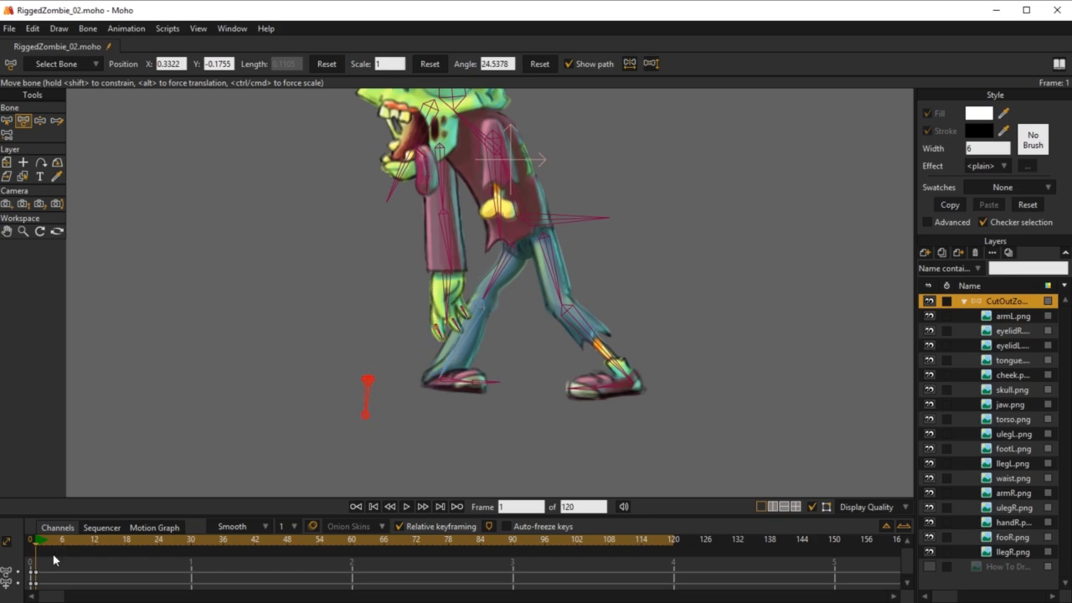
click(36, 573)
key(Delete)
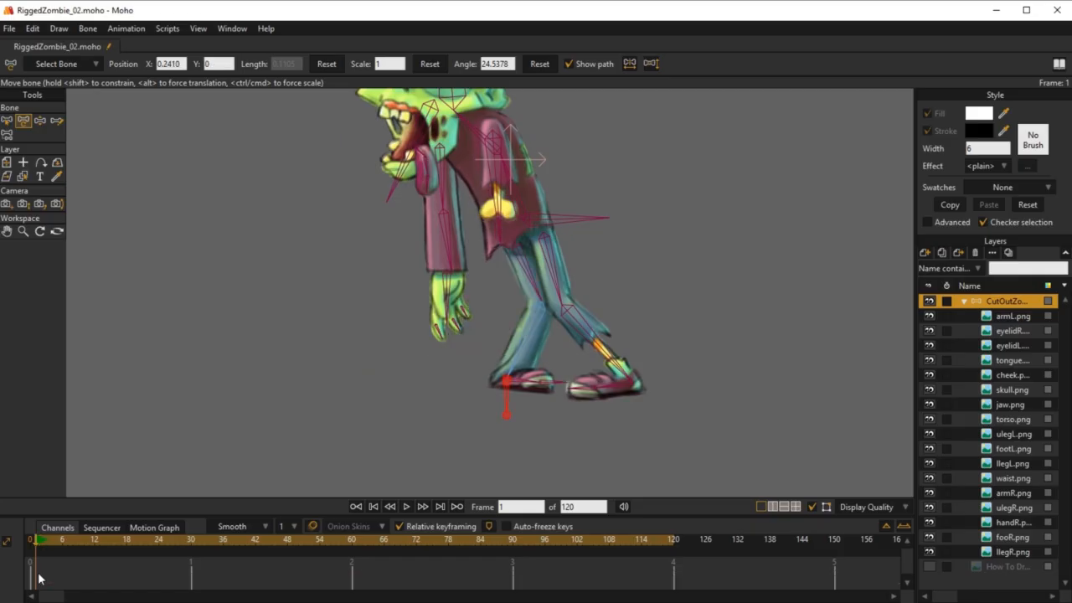
Step: Try to detach target_leg_R from its parent bone at frame 0 with Reparent Bone
click(27, 542)
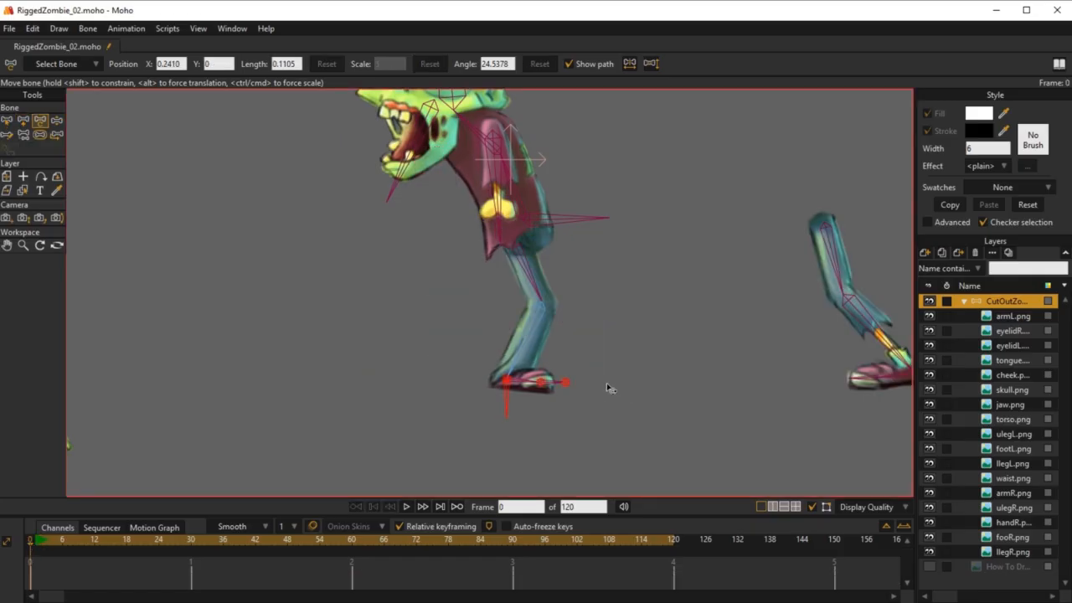
key(z)
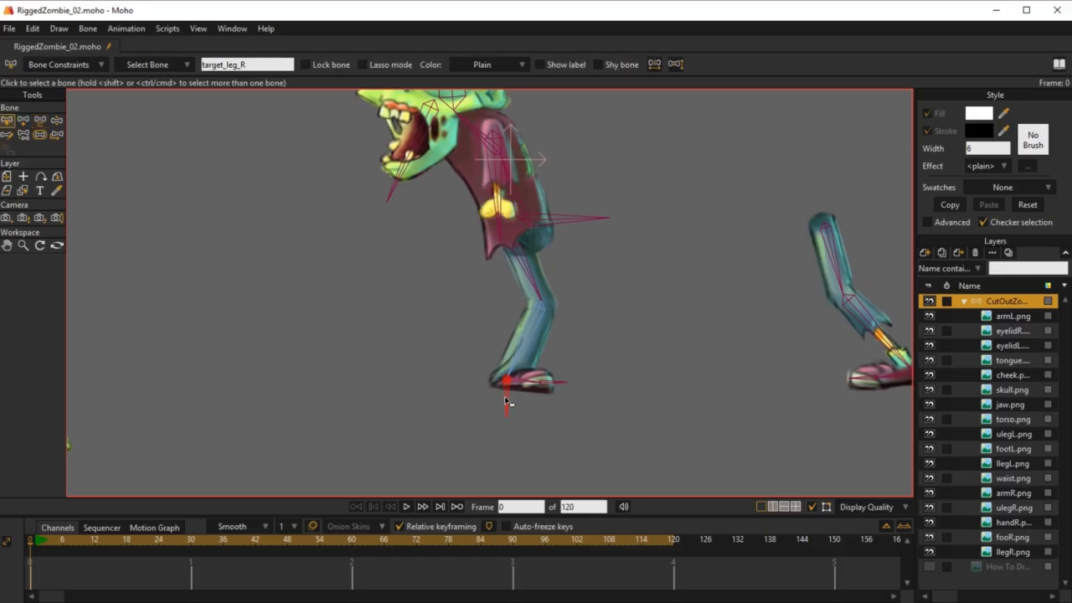
key(p)
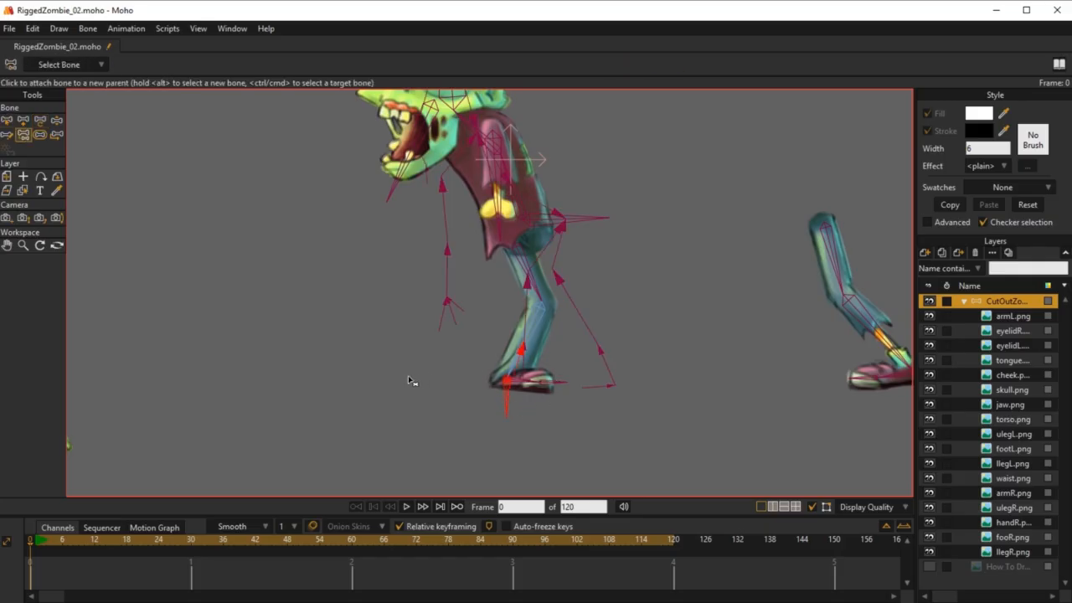
click(345, 379)
click(35, 552)
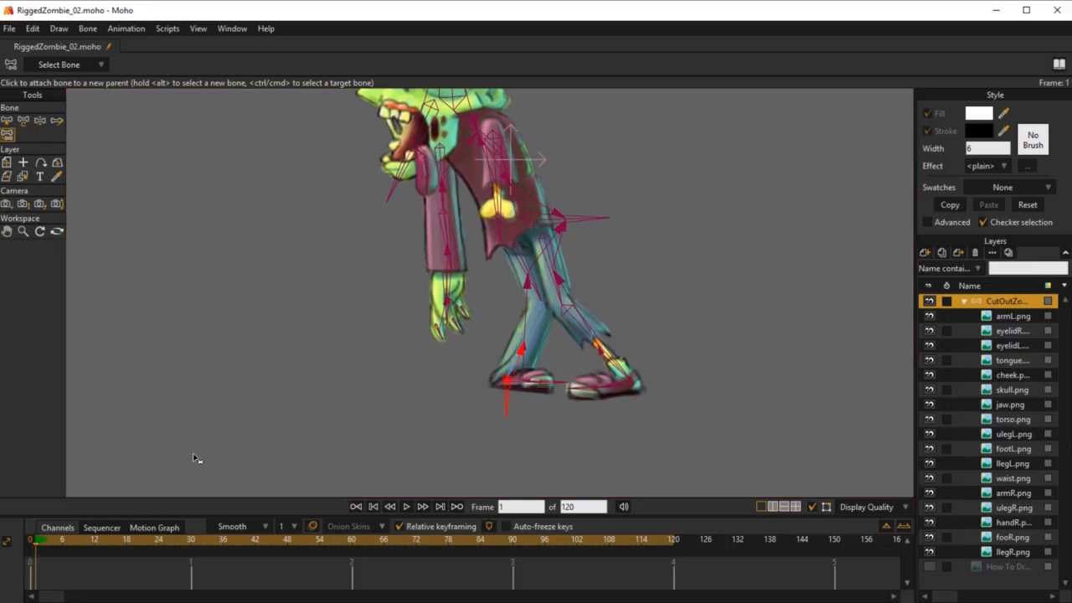
Step: Move MainBone at frame 1 to test whether target_leg_R travels with the body, and undo the move
key(z)
click(541, 224)
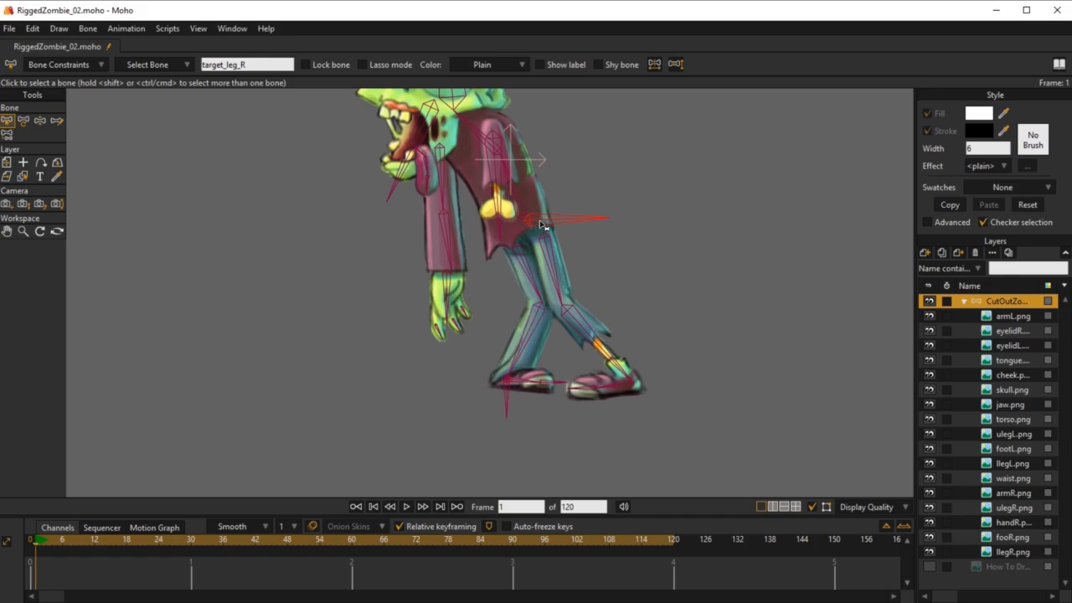
key(t)
scroll(575, 269, down, 1)
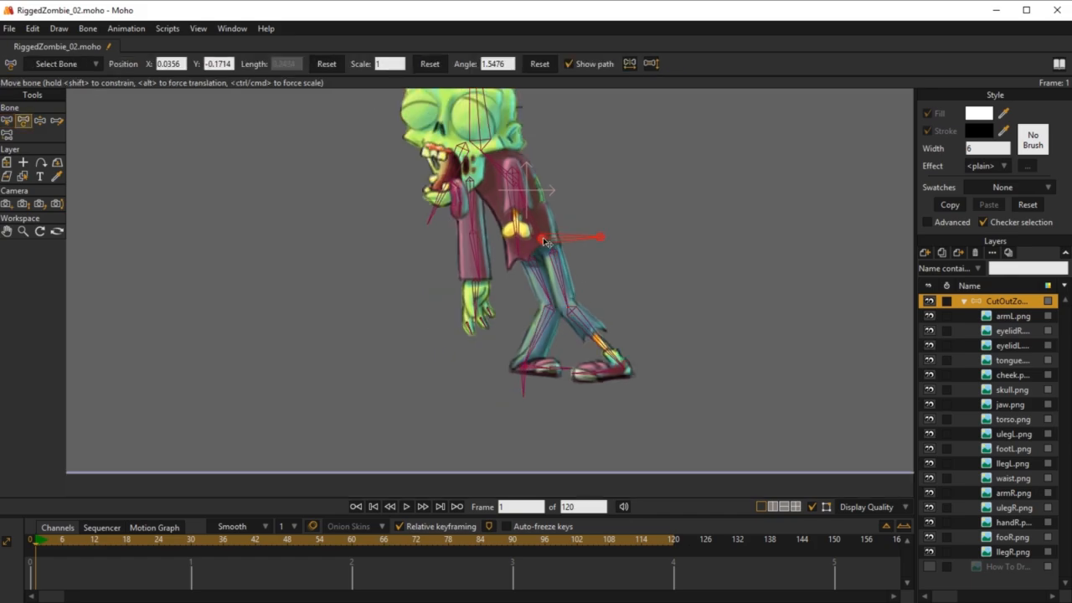
drag(544, 242, 520, 230)
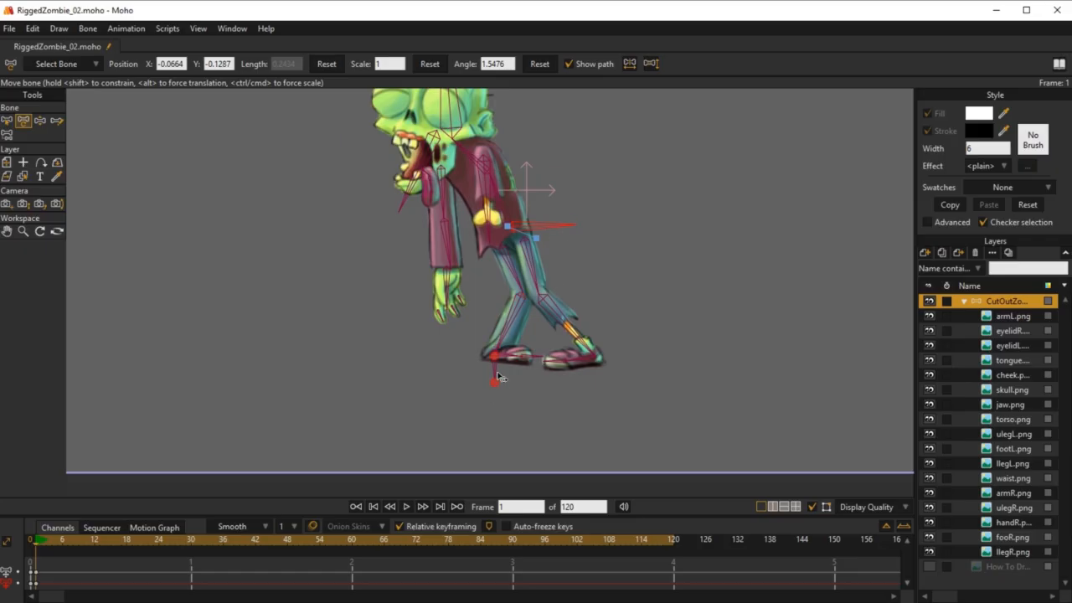
drag(529, 380, 558, 392)
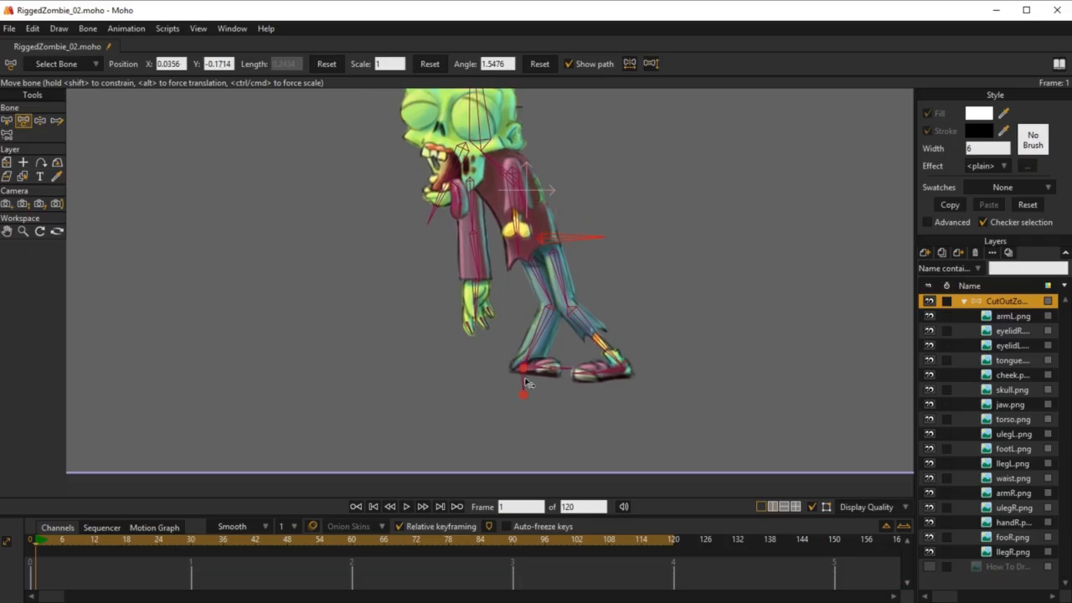
Step: At frame 0, detach target_leg_R from the back shin bone so that it has no parent
key(ctrl+Left)
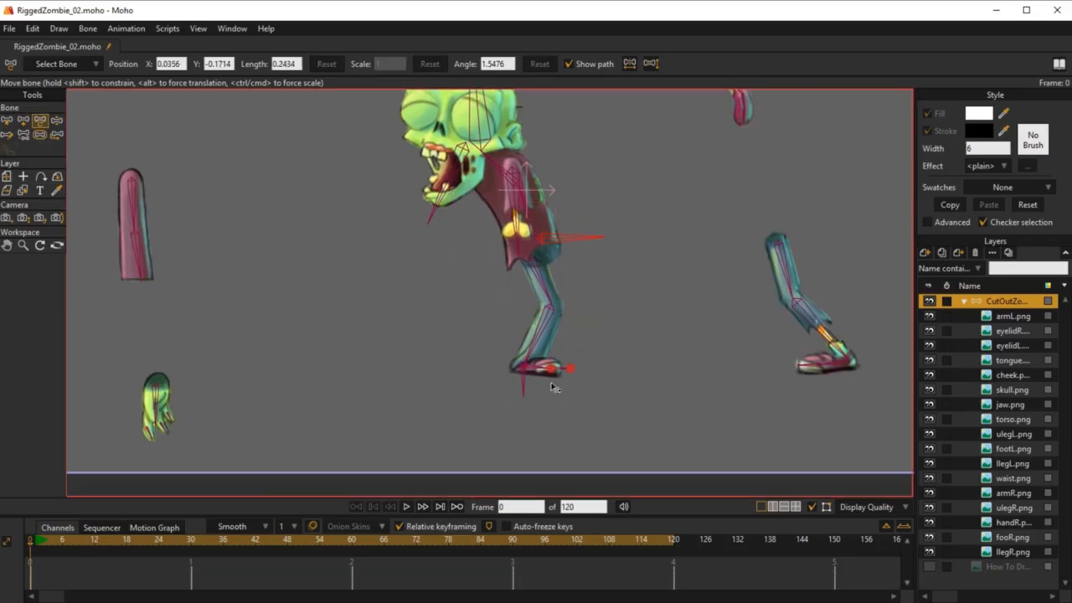
key(b)
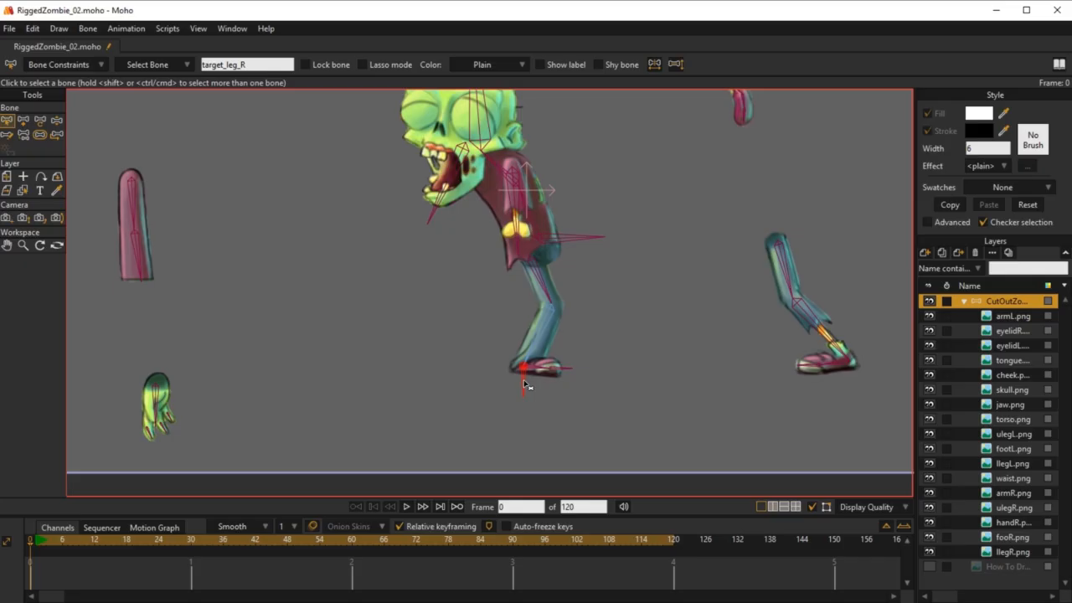
key(p)
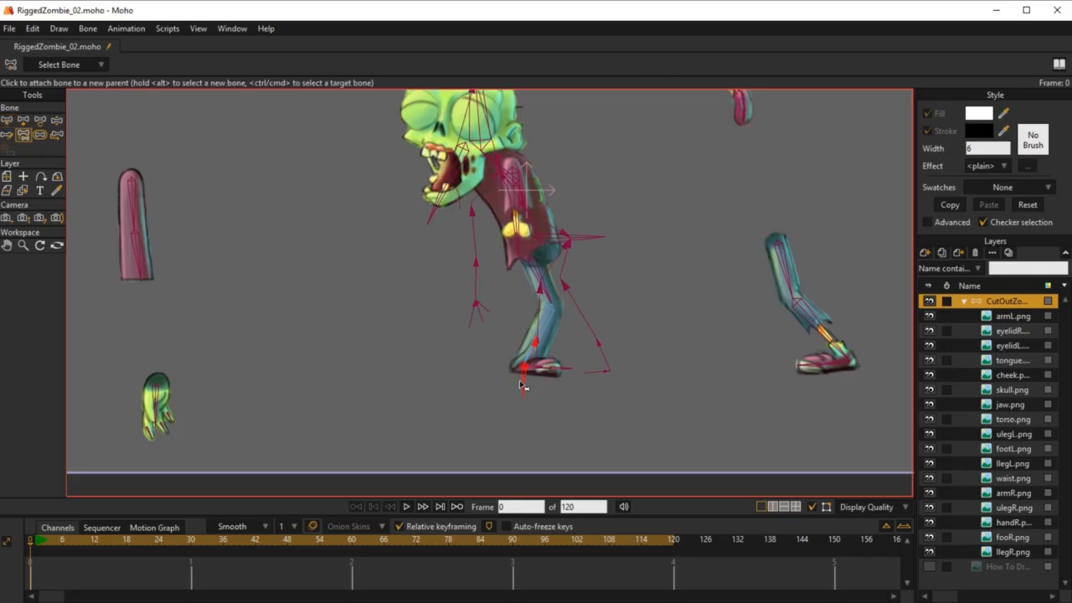
click(413, 405)
Step: At frame 1, lower the body with MainBone and shift target_leg_R slightly backward to test the unparented leg target
click(36, 542)
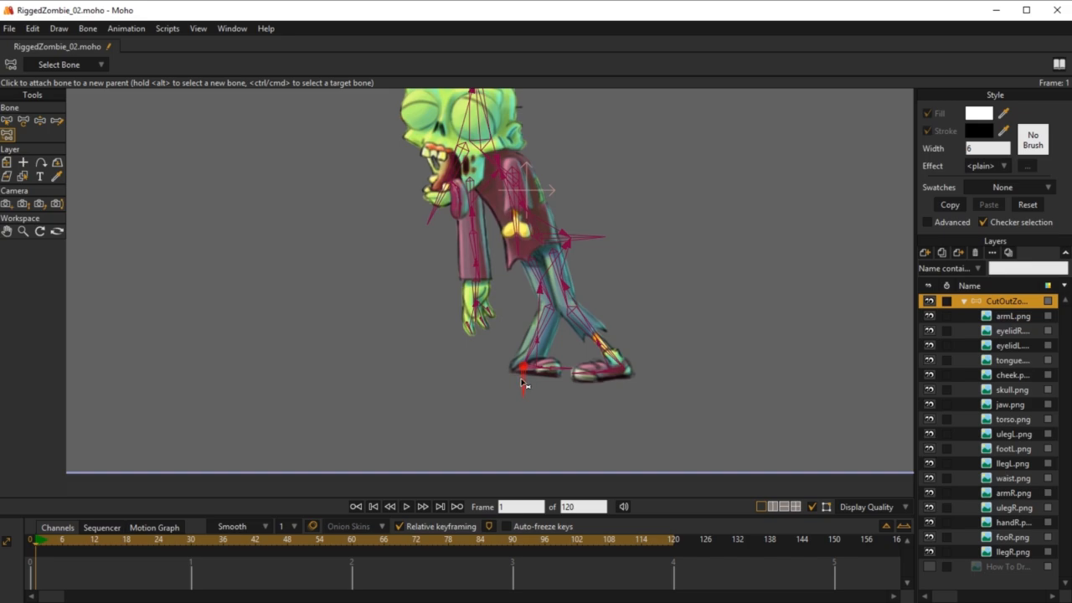
key(b)
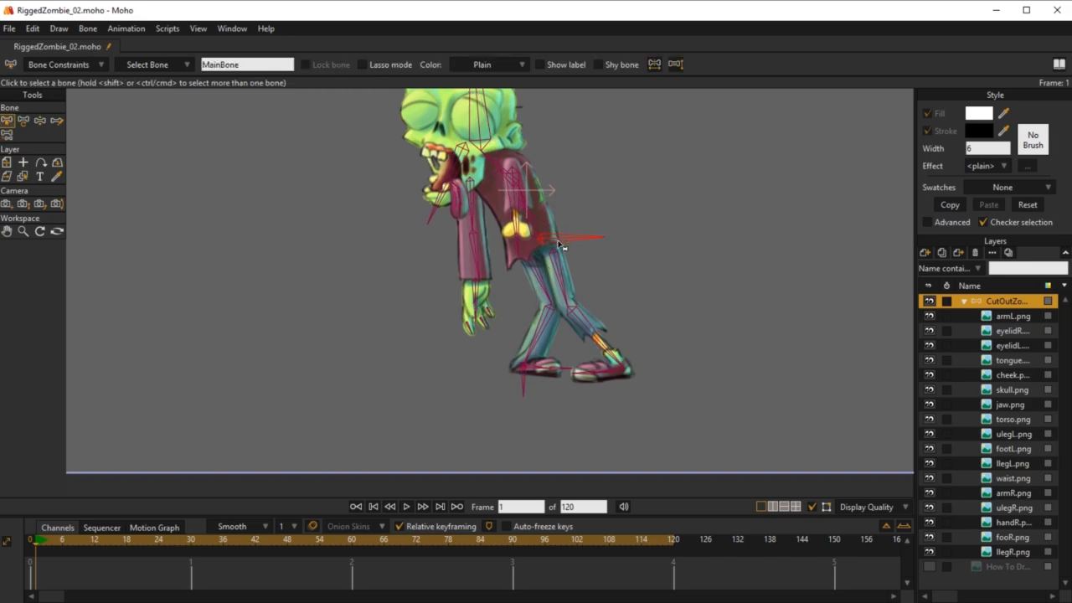
key(t)
drag(545, 243, 540, 366)
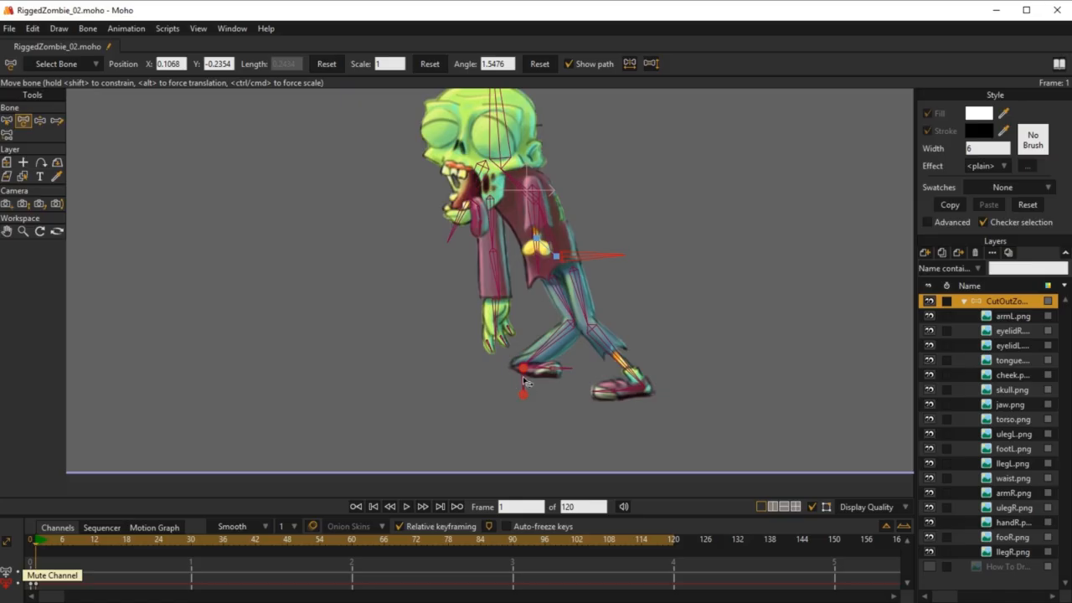
click(525, 371)
drag(484, 379, 544, 387)
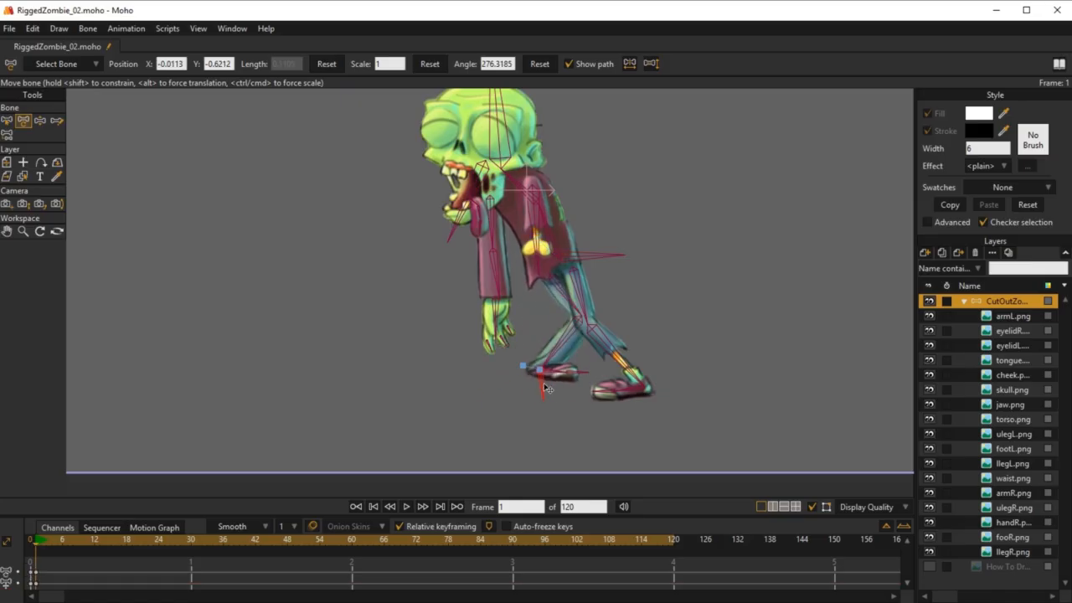
Step: At frame 1, pull target_leg_R down and raise the body with MainBone to test how the right leg stretches
drag(588, 342, 533, 417)
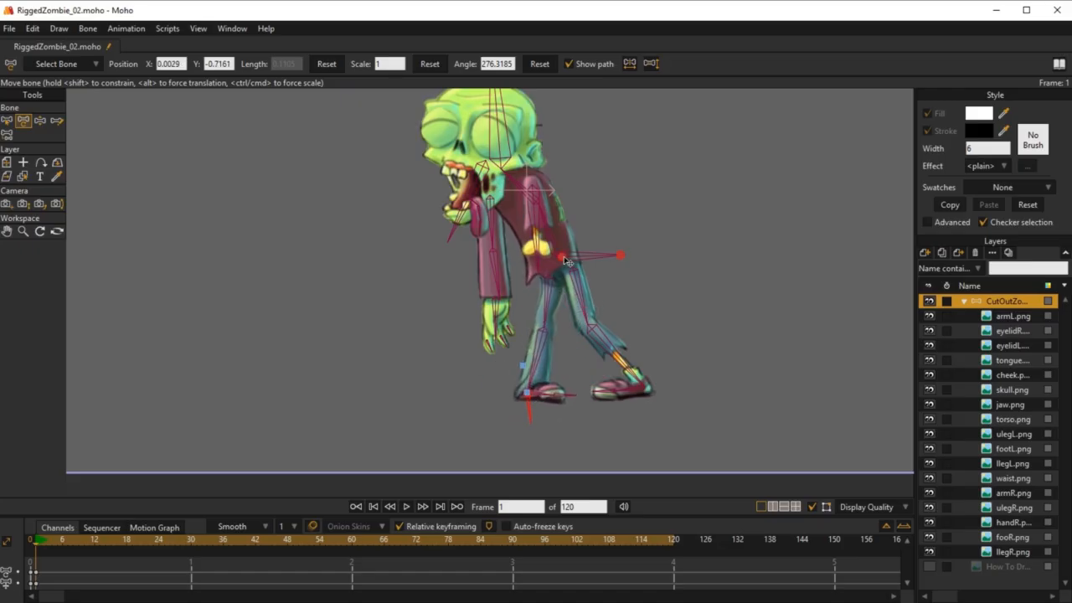
mouse_move(567, 262)
mouse_down()
mouse_move(553, 197)
mouse_move(532, 298)
mouse_move(607, 213)
mouse_move(539, 311)
mouse_move(557, 311)
mouse_move(574, 245)
mouse_move(573, 289)
mouse_move(576, 249)
mouse_up()
Step: Set Maximum IK stretching to 1.5 in the bone constraints of the right thigh bone
key(b)
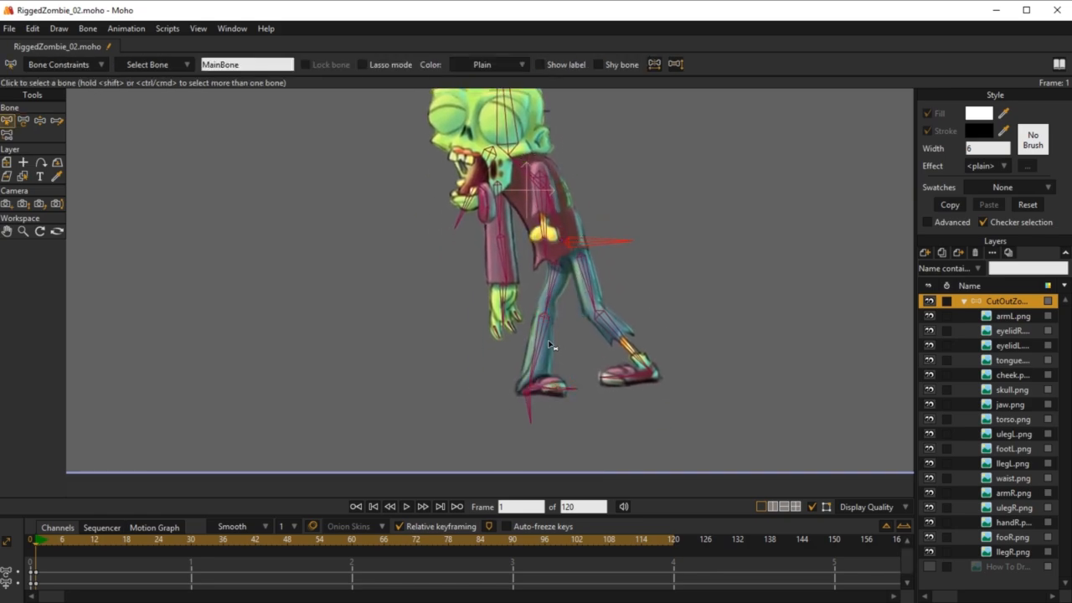
click(550, 345)
click(56, 64)
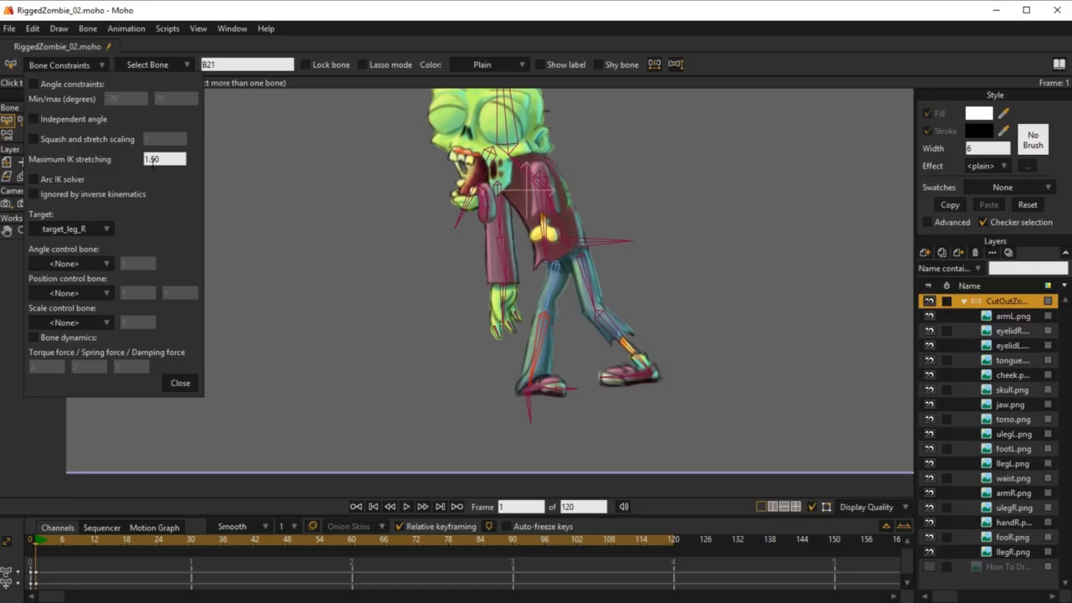
click(554, 290)
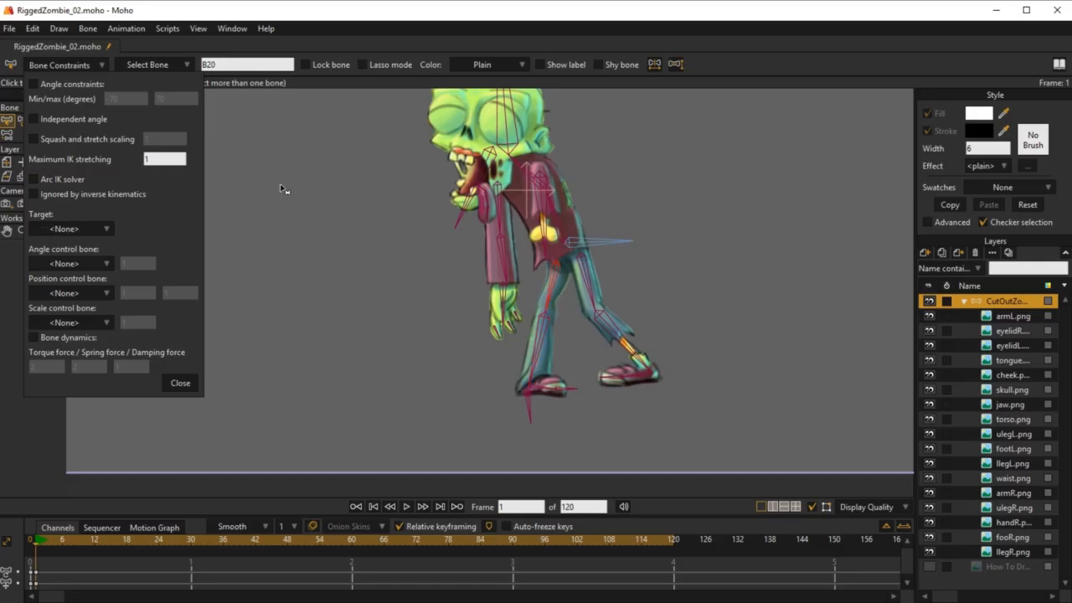
click(160, 159)
text(.5)
key(Return)
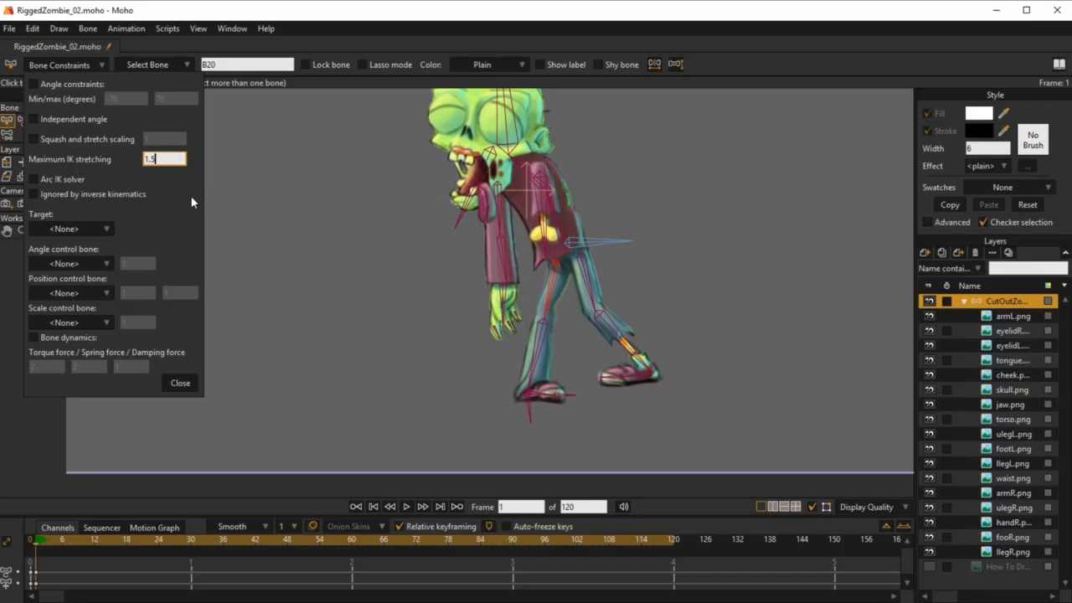
click(179, 383)
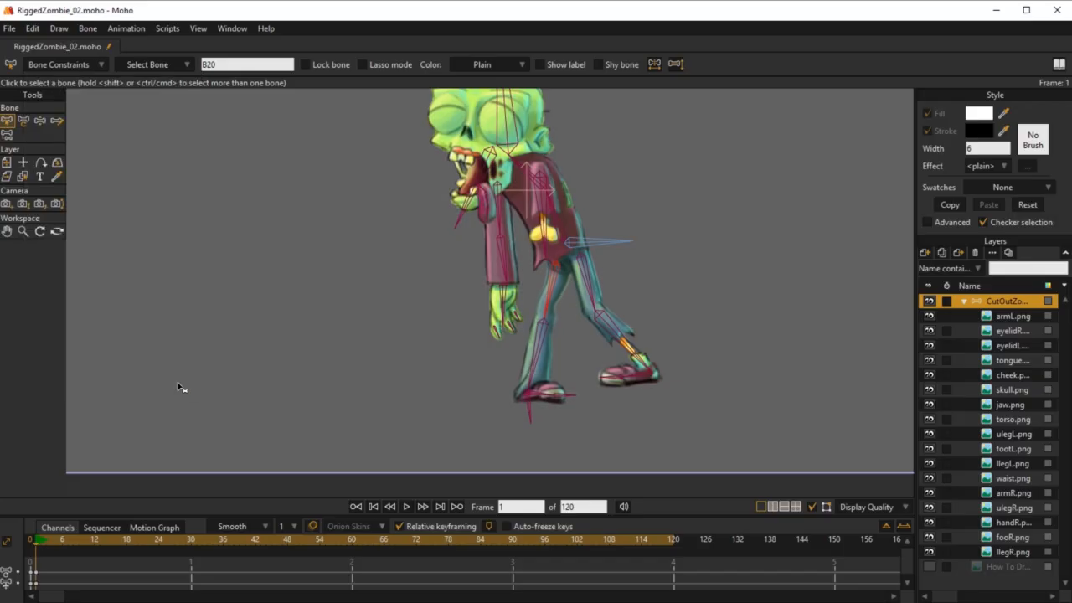
Step: Delete the bone test keyframes at frame 1 and return to frame 0
click(35, 572)
key(Delete)
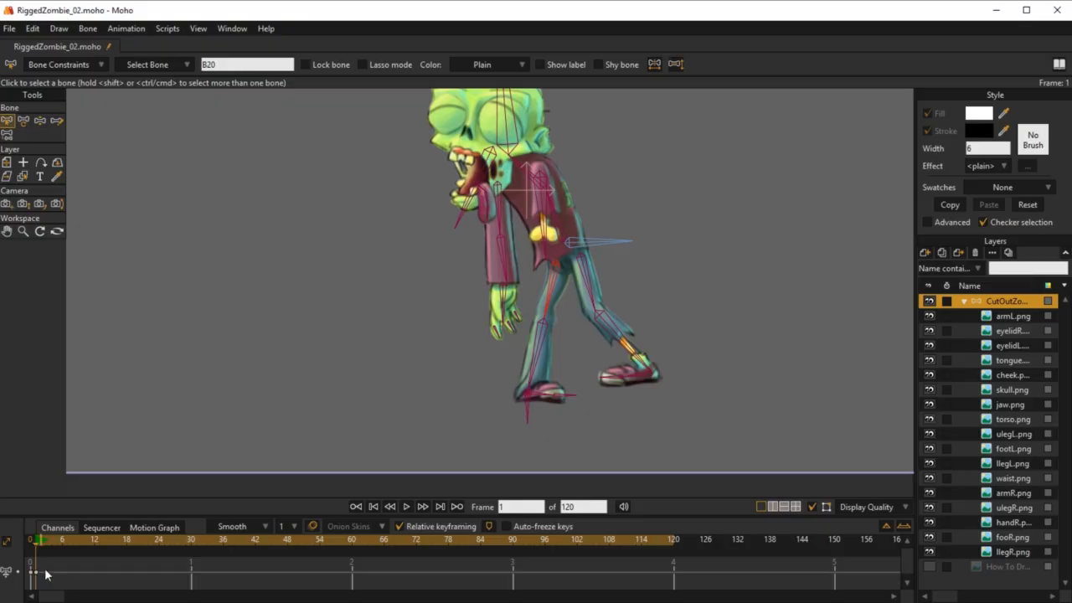
click(35, 572)
key(Delete)
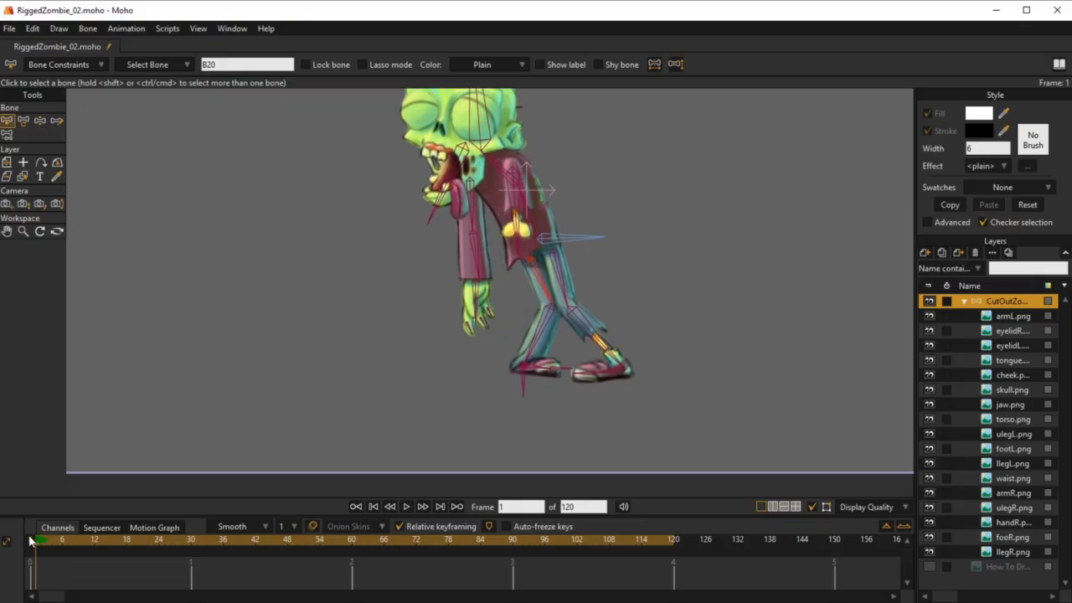
click(31, 540)
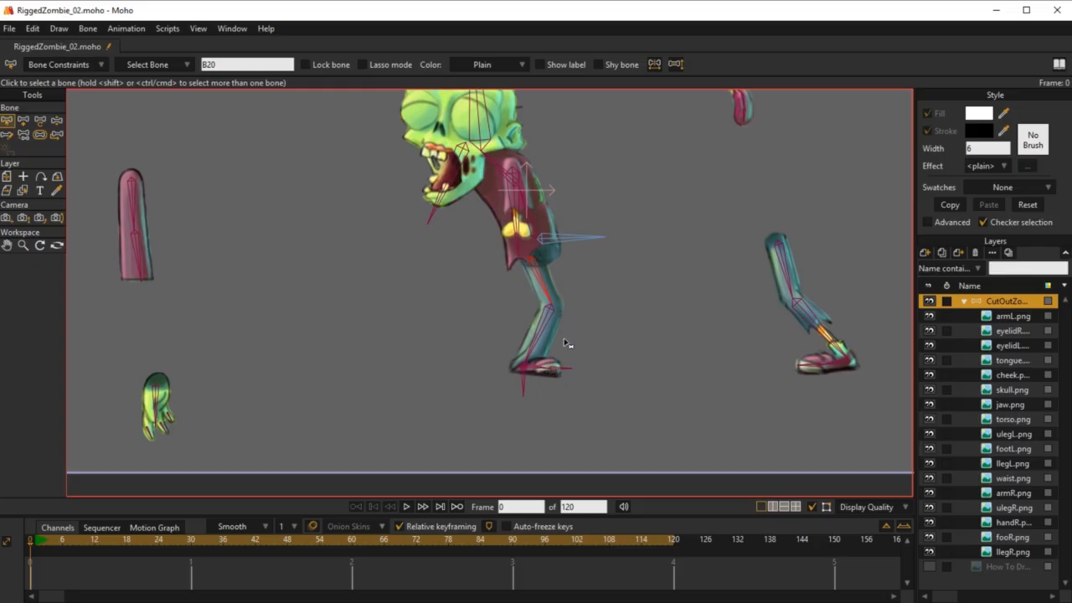
Step: Check the parenting of target_leg_R with Reparent Bone
click(522, 380)
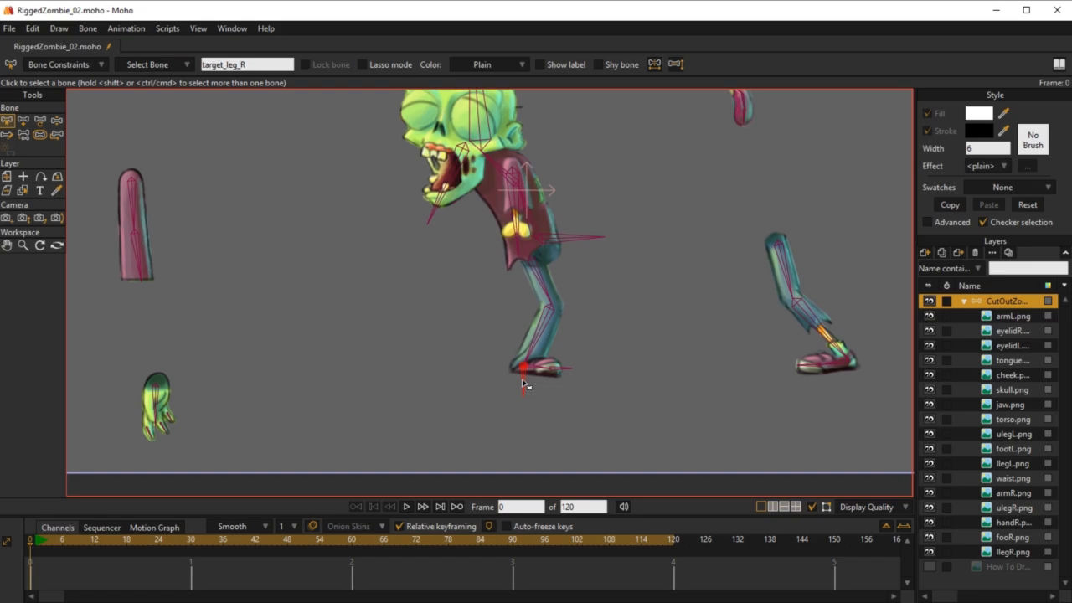
key(p)
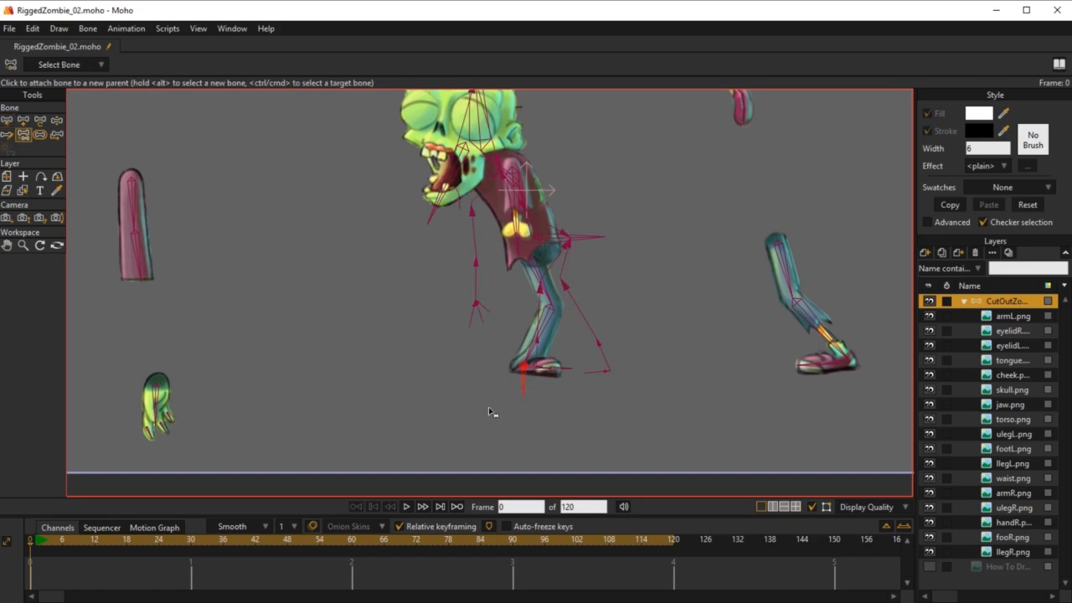
key(b)
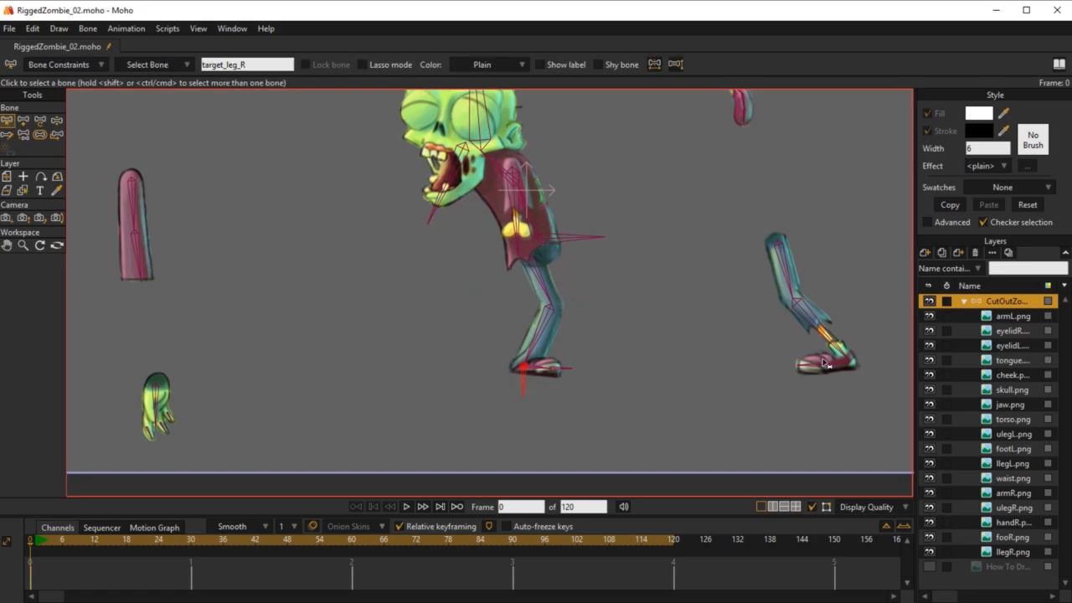
Step: With no bone selected, add an unparented vertical bone pointing down from the ankle of the detached left leg
drag(766, 310, 628, 296)
scroll(735, 365, up, 4)
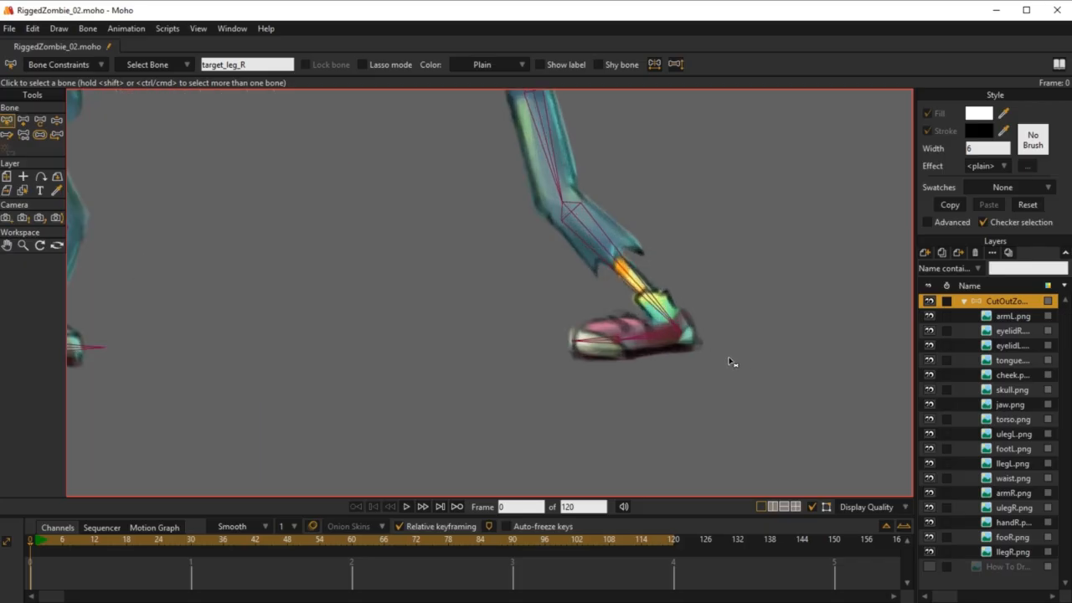
drag(733, 362, 729, 383)
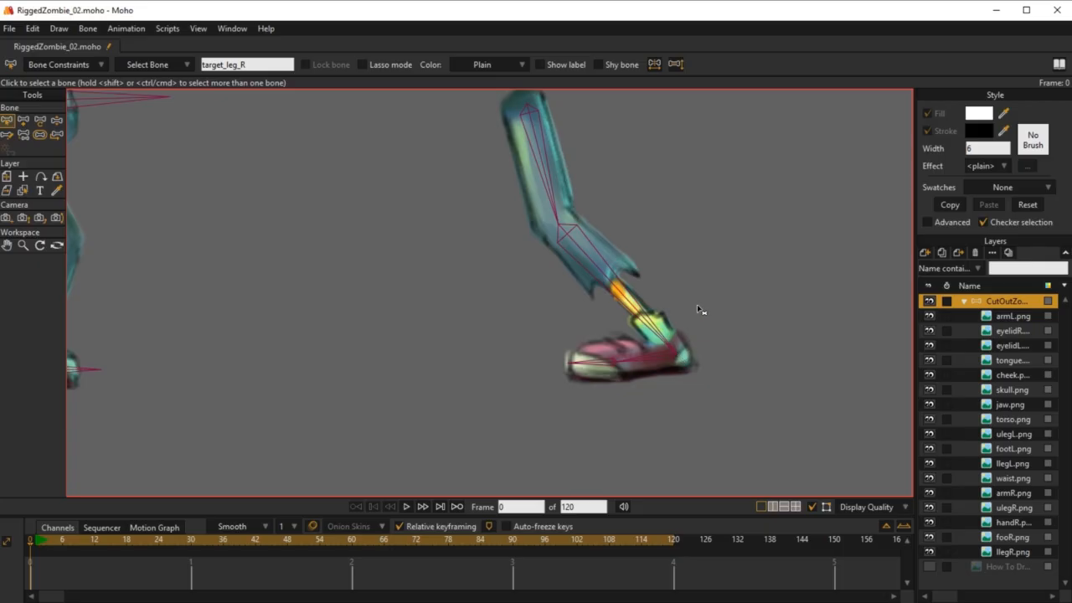
click(739, 247)
click(612, 256)
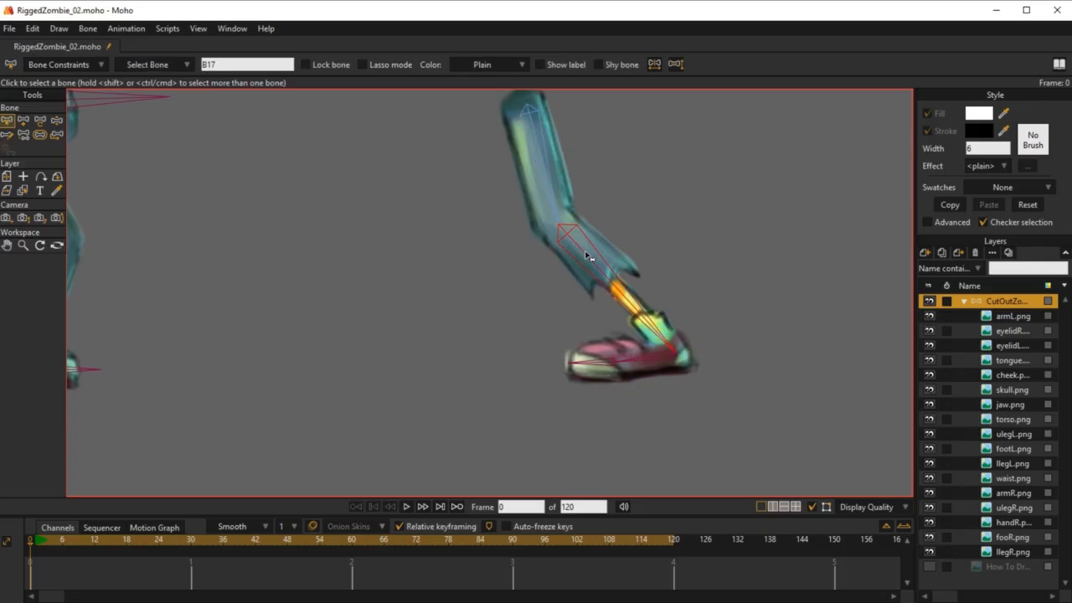
click(764, 239)
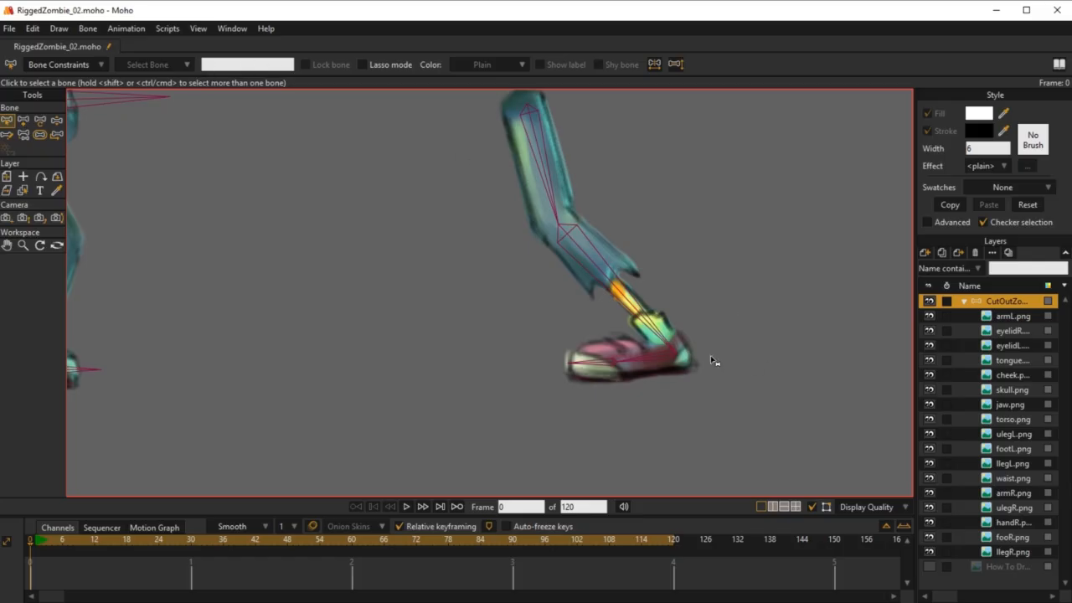
key(a)
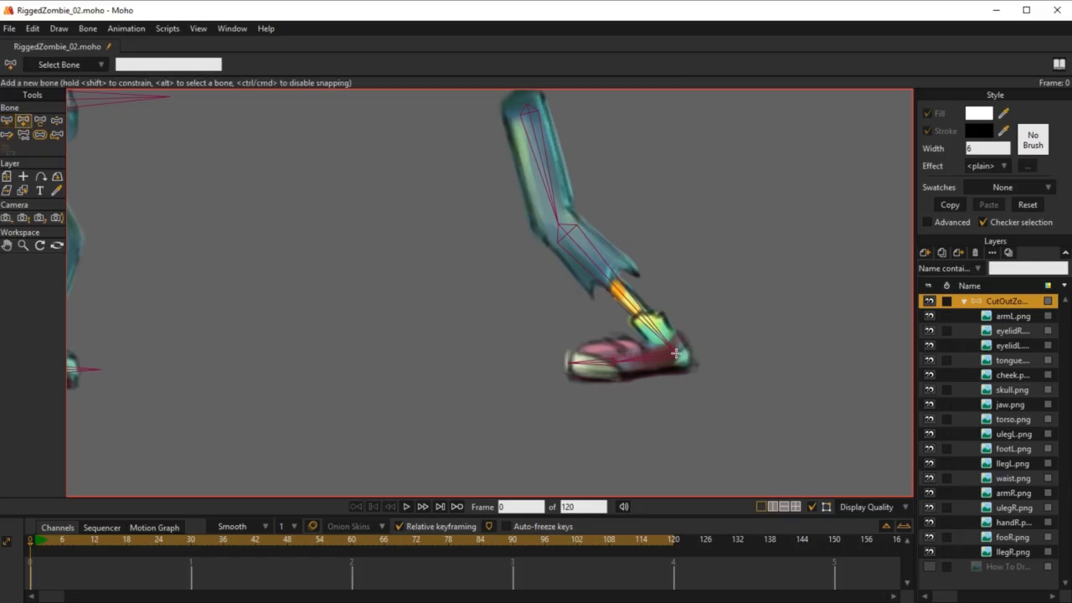
drag(675, 354, 675, 428)
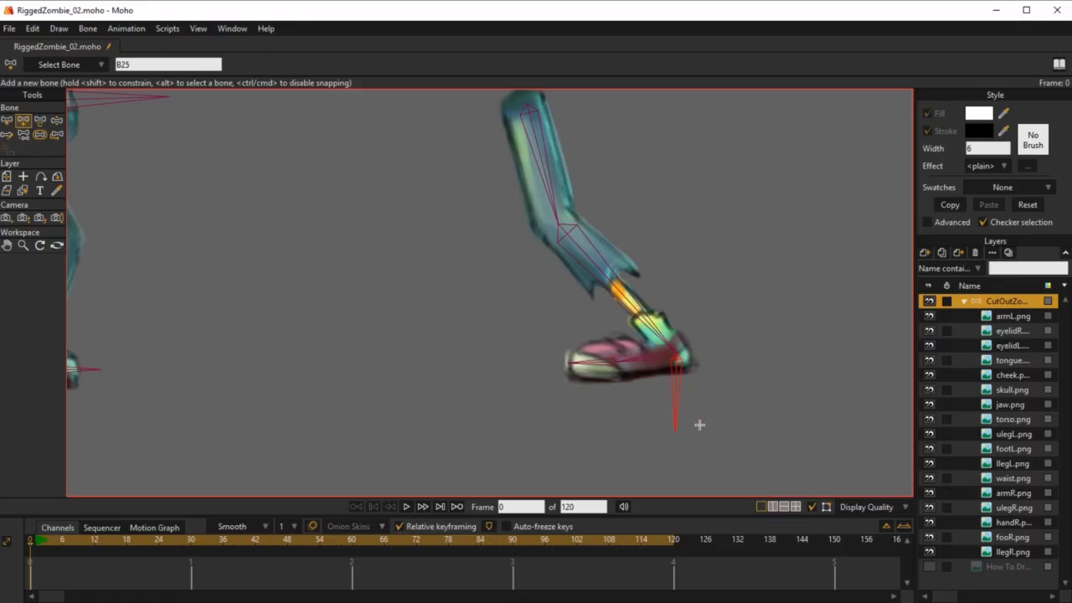
Step: Rename the new bone under the left ankle target_leg_L, reusing the name of target_leg_R
click(152, 66)
scroll(713, 341, down, 6)
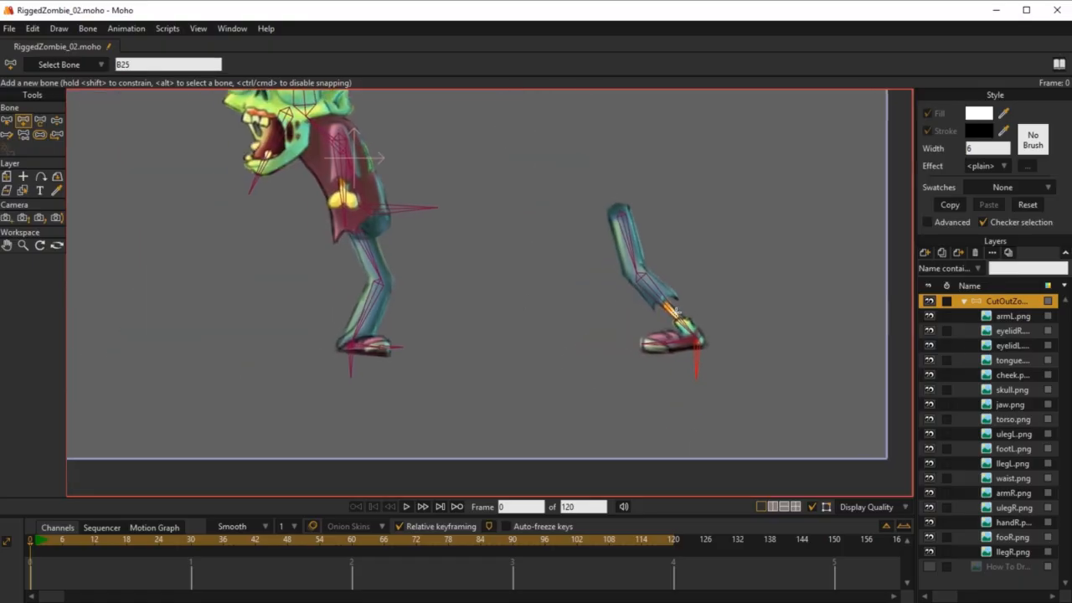
scroll(668, 333, up, 2)
key(b)
click(287, 374)
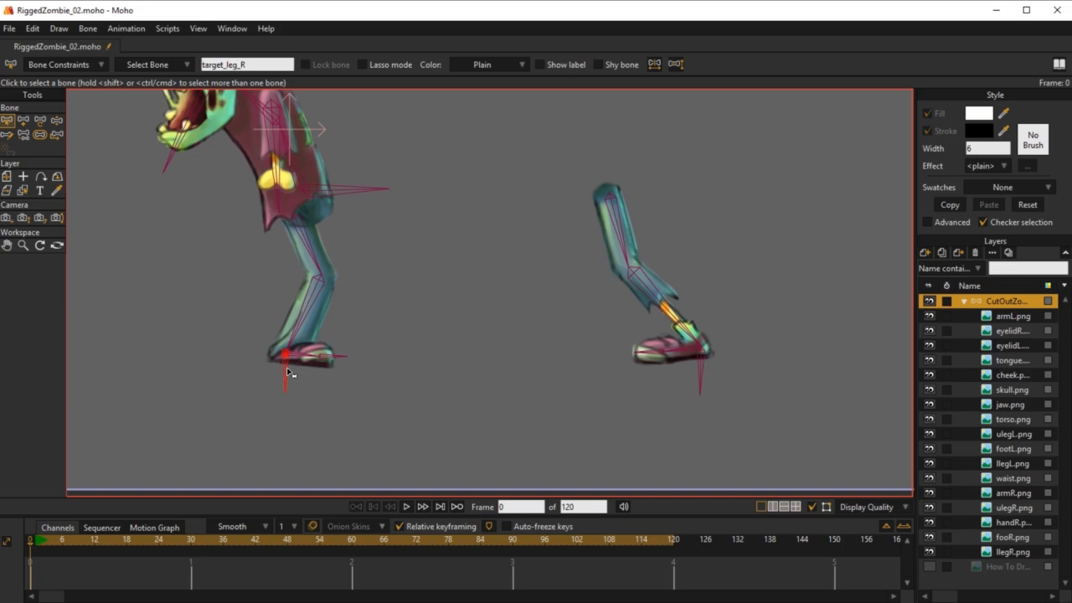
click(243, 63)
key(ctrl+c)
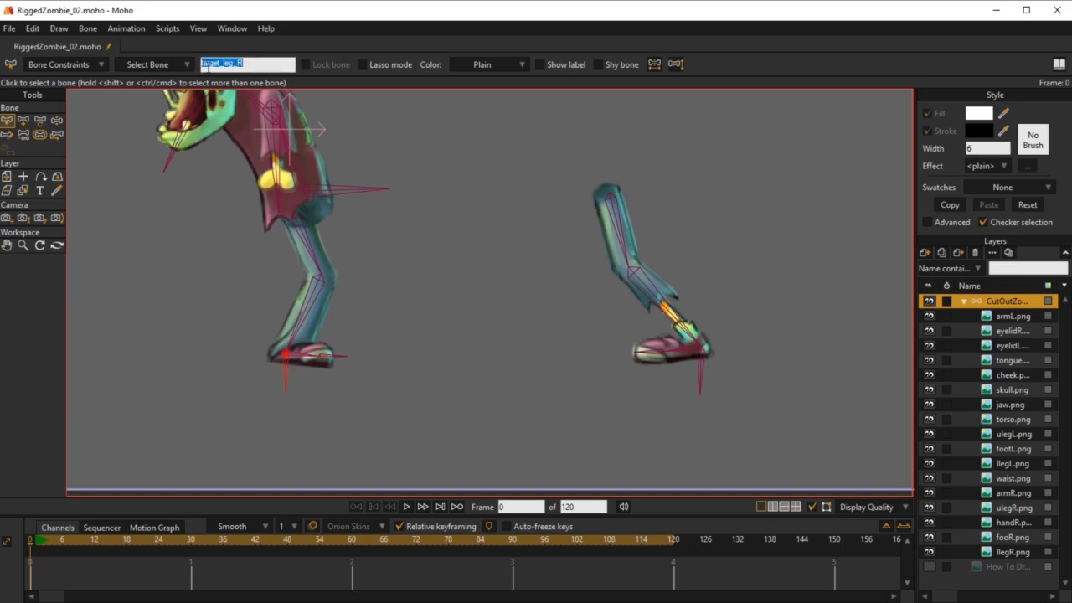
click(707, 370)
click(251, 64)
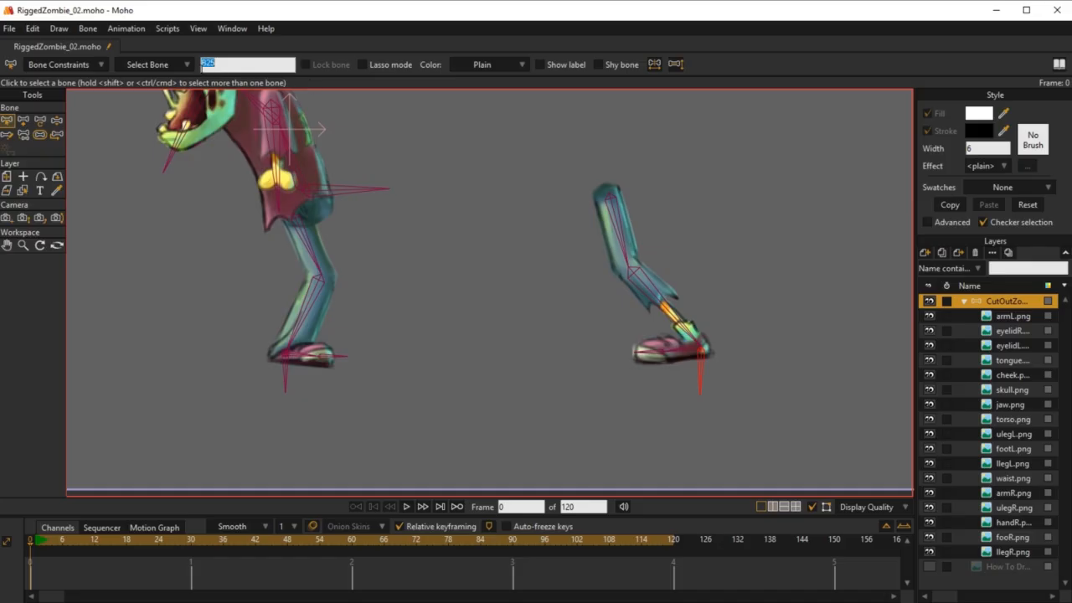
key(ctrl+v)
Step: Set target_leg_L as the IK target of the left shin bone in its bone constraints
click(686, 331)
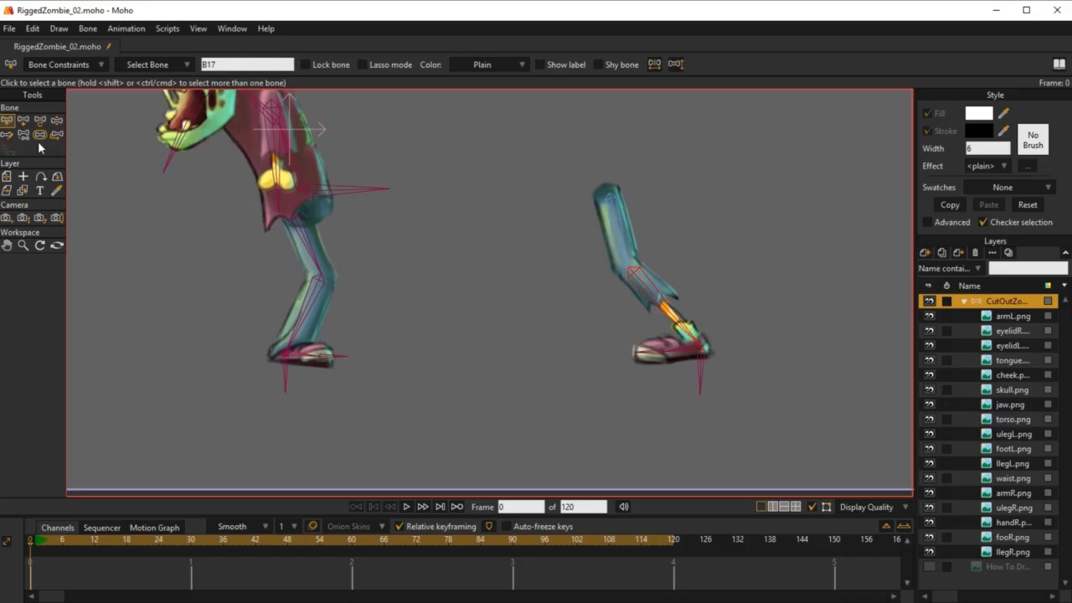
click(66, 64)
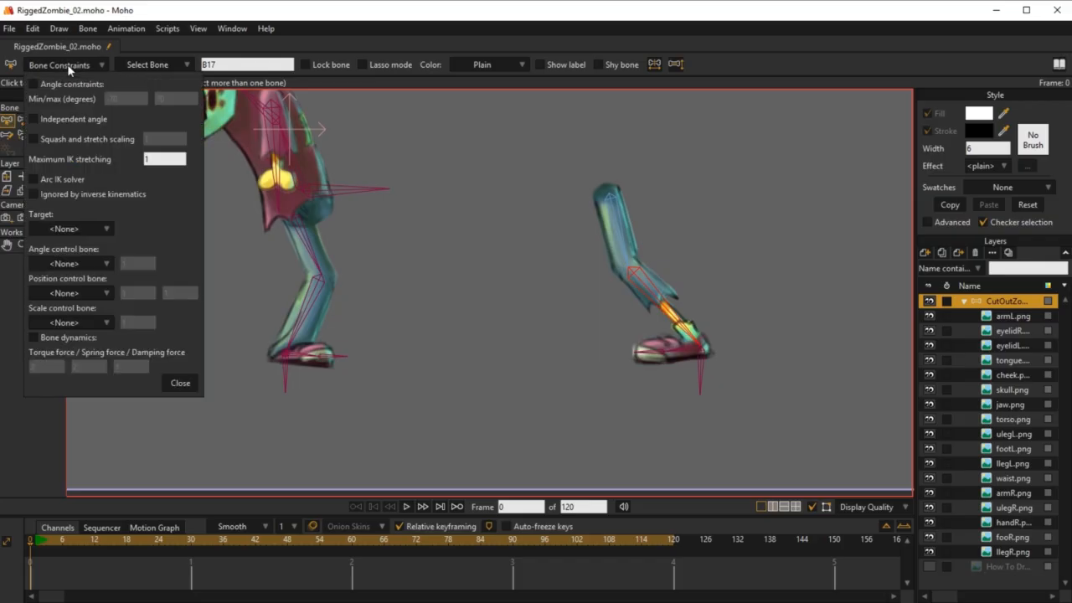
click(83, 229)
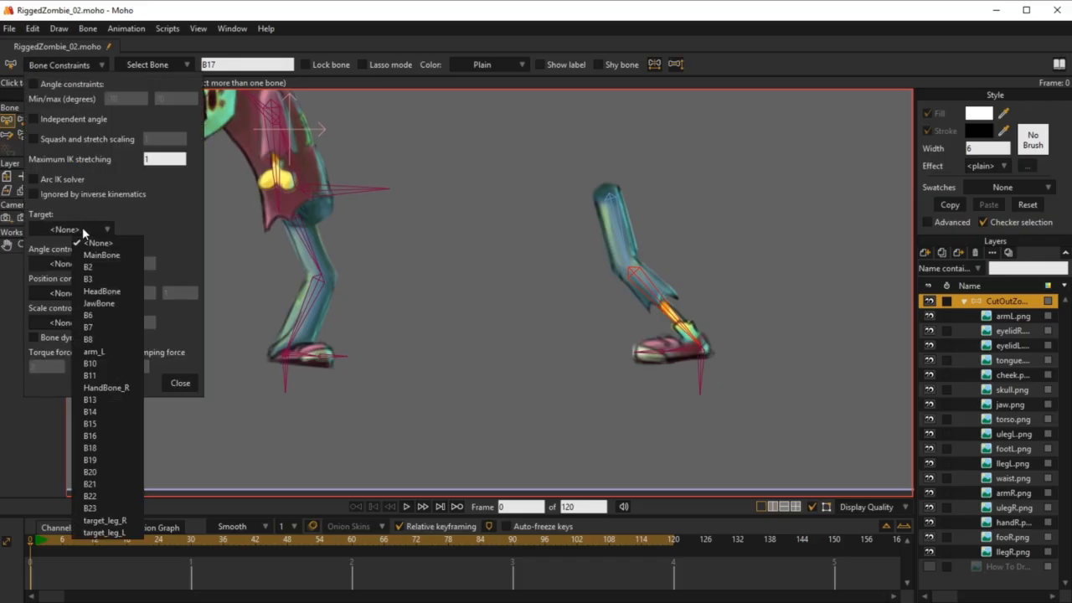
click(110, 534)
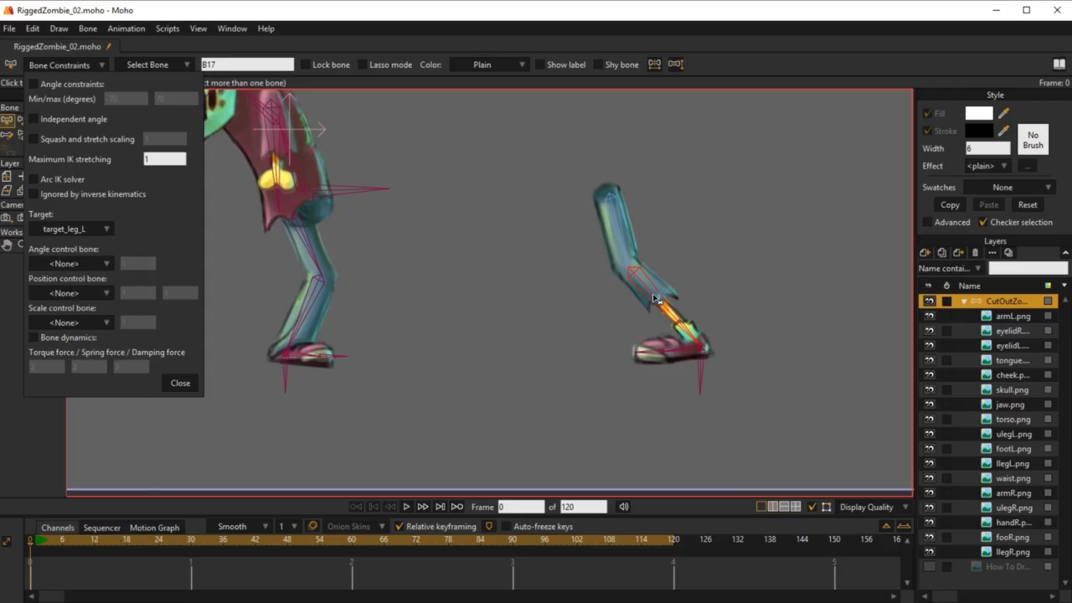
Step: Set Maximum IK stretching to 1.5 for the left thigh bone and close the bone constraints
click(624, 235)
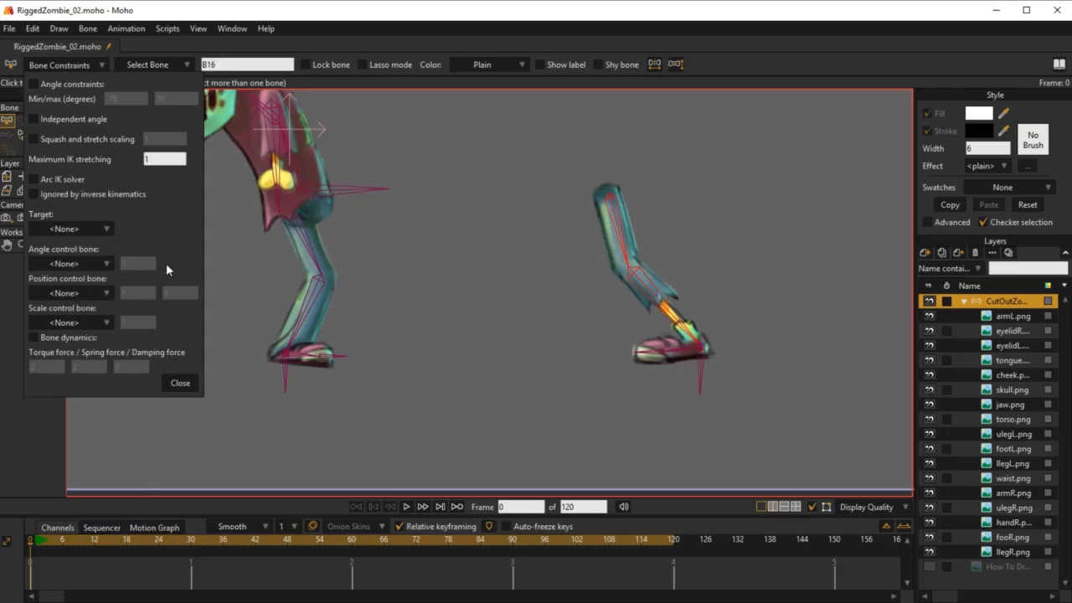
click(157, 162)
text(.5)
click(184, 381)
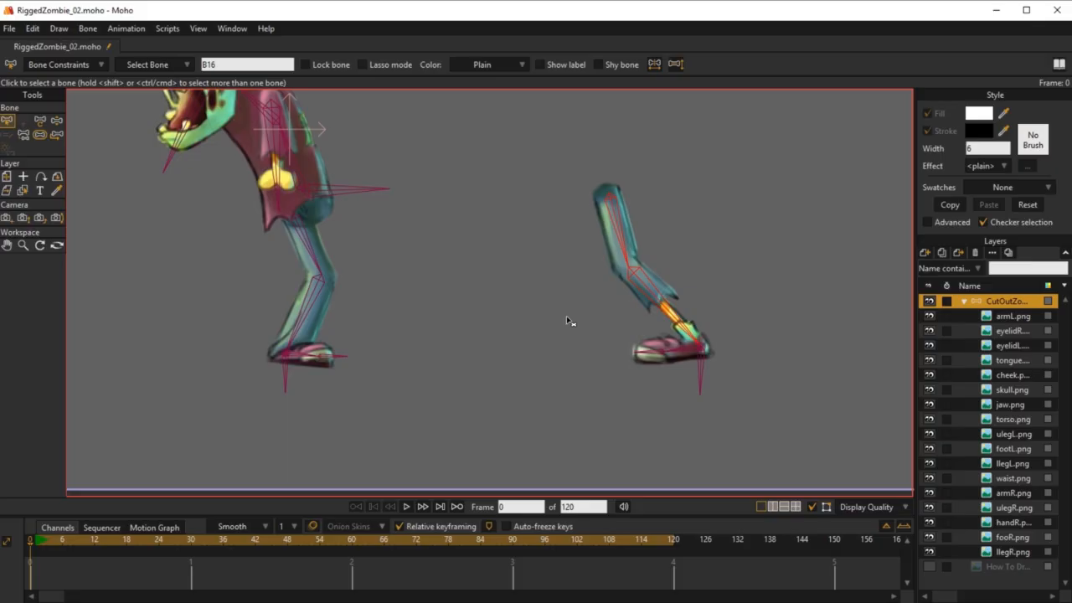
Step: At frame 1, move target_leg_L toward the body to place the left foot just behind the right foot
click(685, 352)
scroll(569, 337, up, 1)
scroll(578, 360, down, 3)
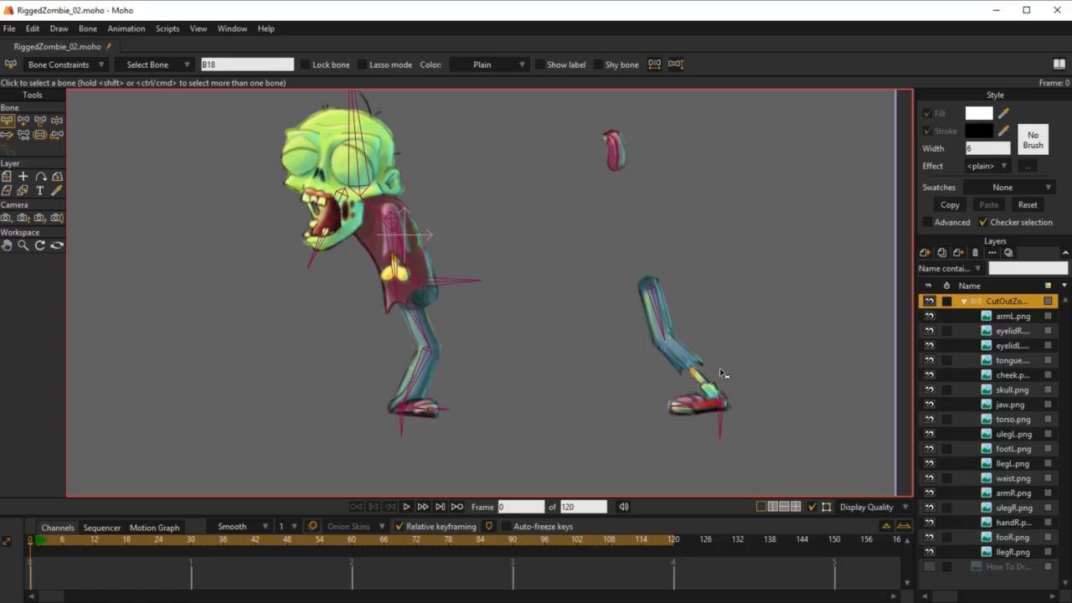
click(35, 542)
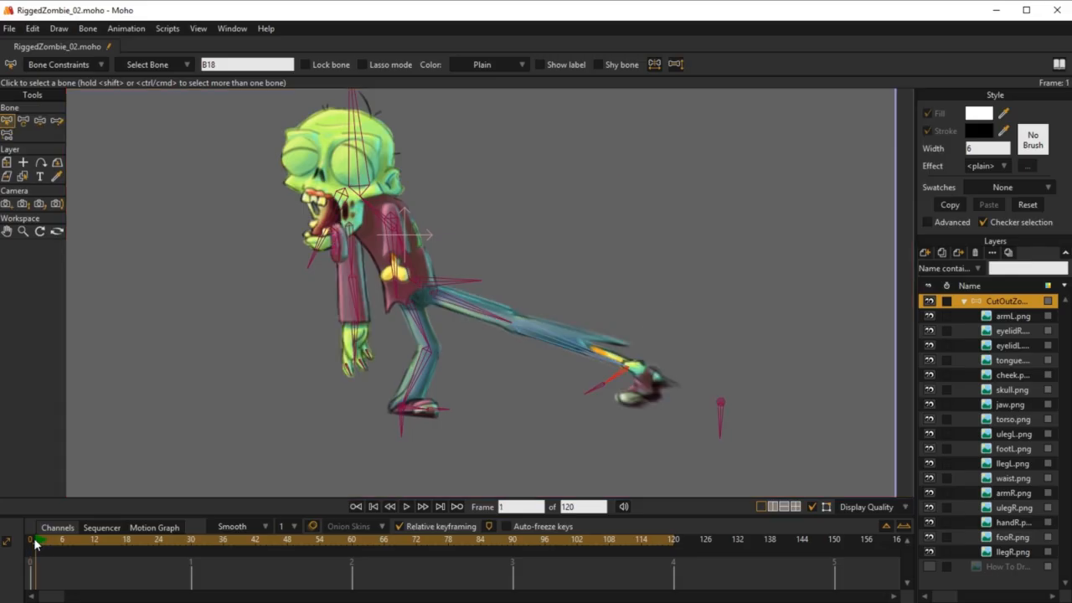
click(721, 419)
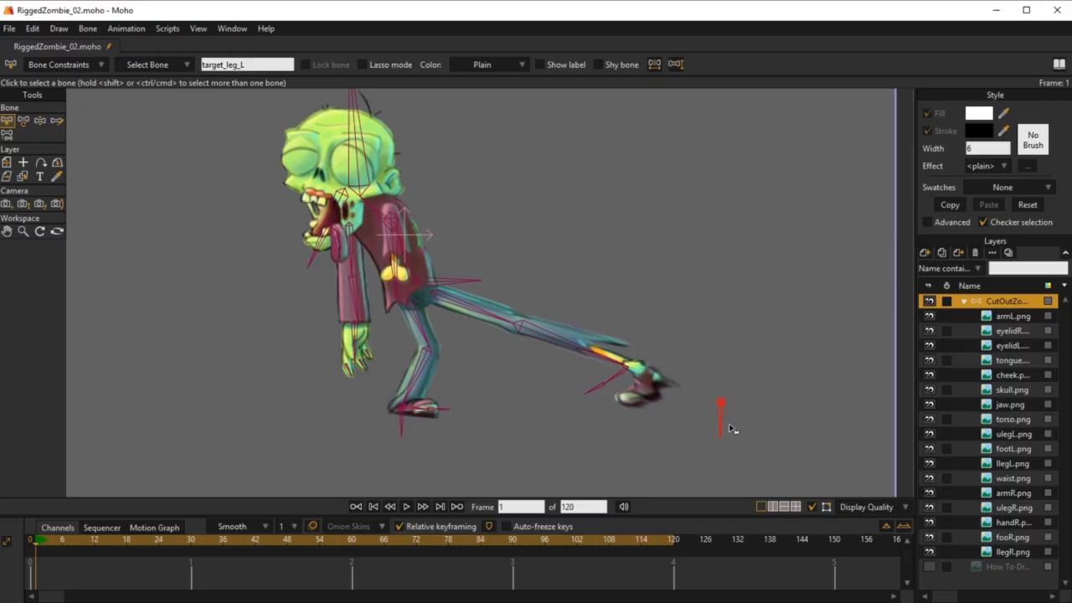
key(t)
drag(724, 407, 499, 400)
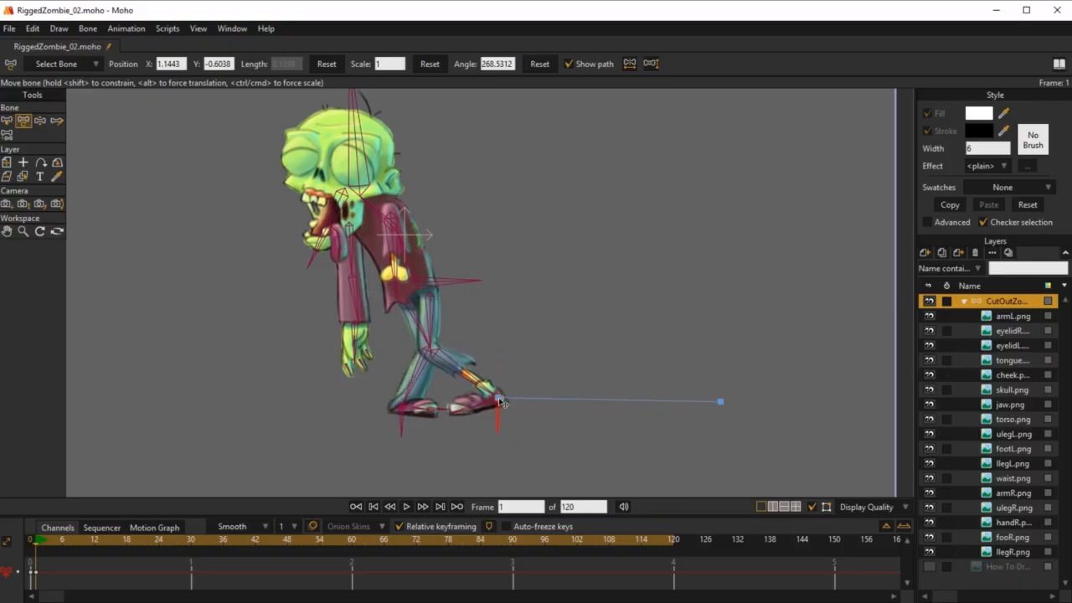
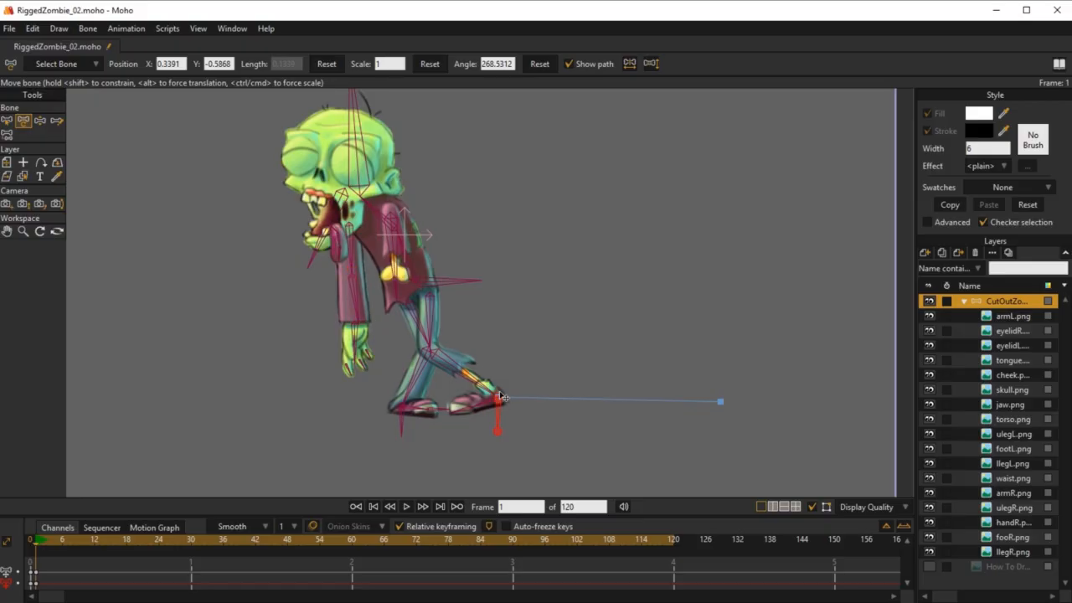
Step: Try out a pose at frame 1 by moving the left foot target, lowering the body and swinging both arms
mouse_move(500, 407)
mouse_down()
mouse_move(504, 423)
mouse_move(489, 427)
mouse_move(485, 405)
mouse_up()
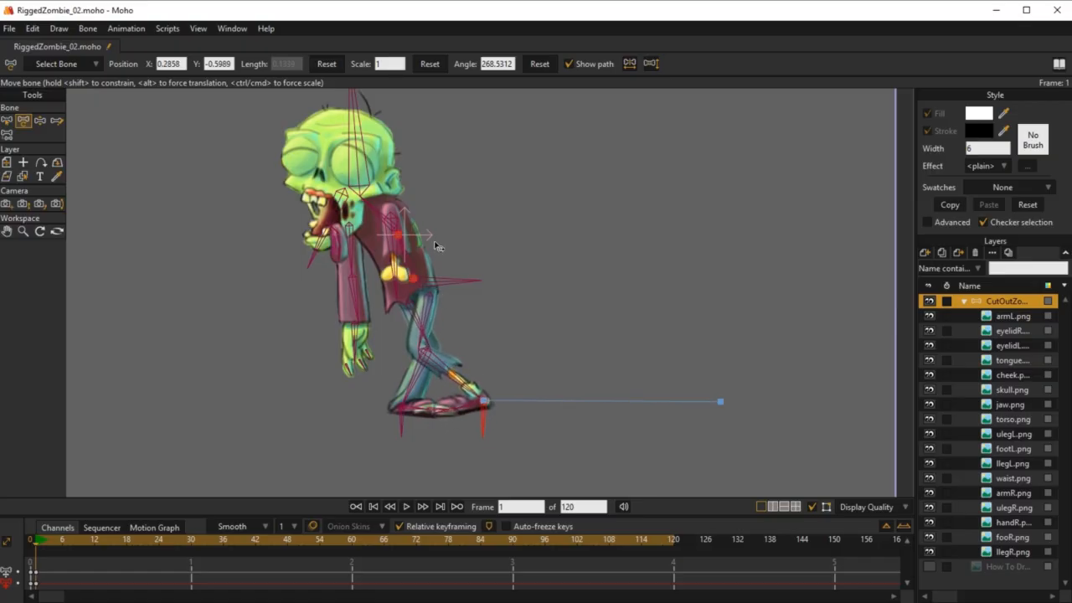
mouse_move(443, 280)
mouse_down()
mouse_move(445, 267)
mouse_move(428, 286)
mouse_move(484, 288)
mouse_move(458, 303)
mouse_move(406, 227)
mouse_move(491, 304)
mouse_move(481, 315)
mouse_move(444, 283)
mouse_move(423, 297)
mouse_move(416, 233)
mouse_move(422, 308)
mouse_move(430, 244)
mouse_move(438, 297)
mouse_up()
drag(373, 319, 262, 208)
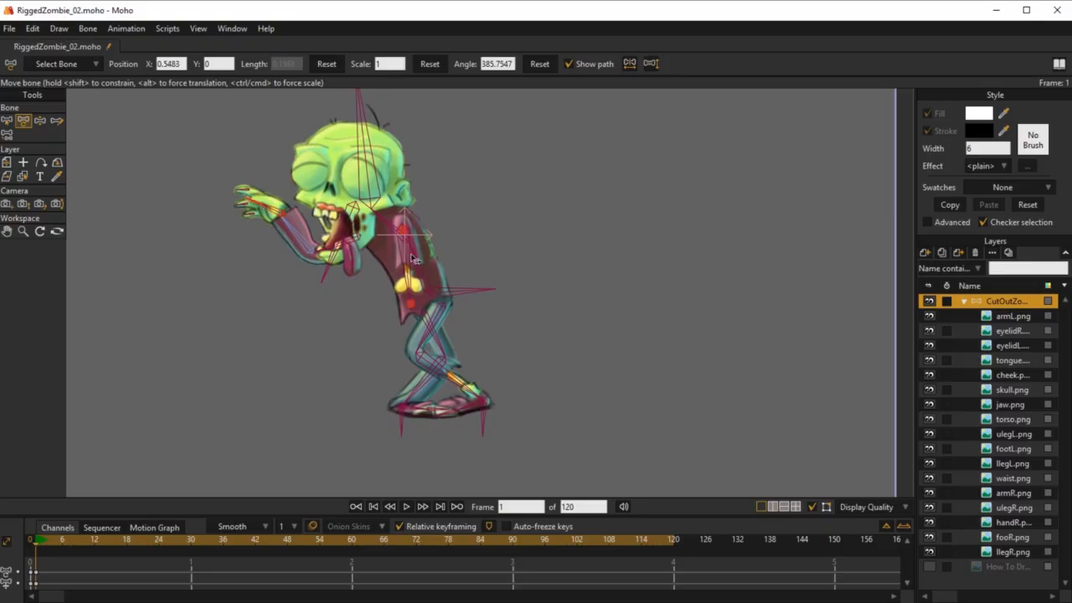
drag(405, 249, 383, 247)
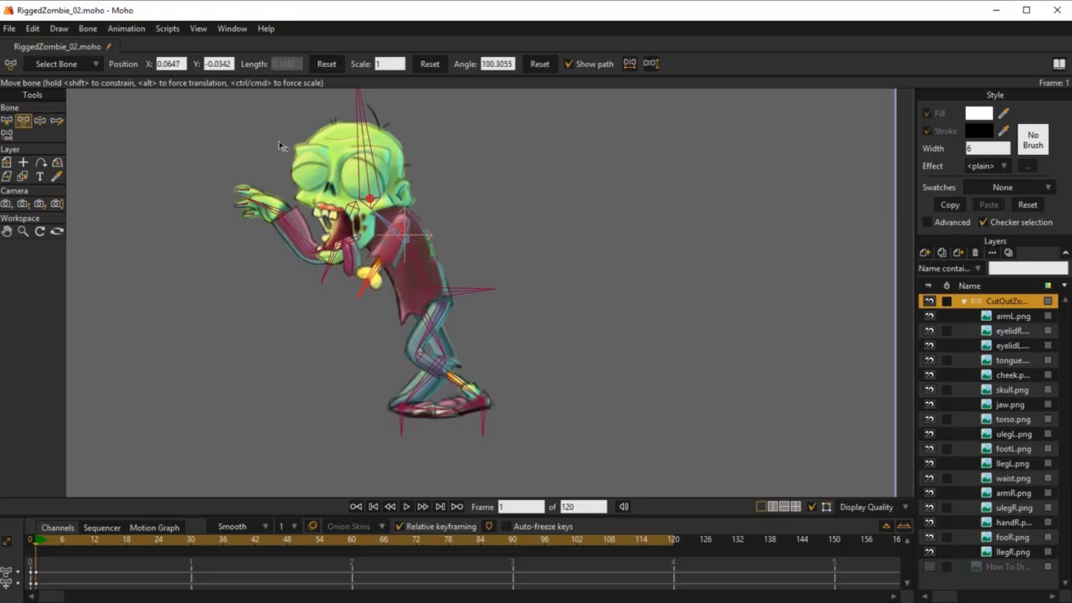
drag(293, 236, 311, 293)
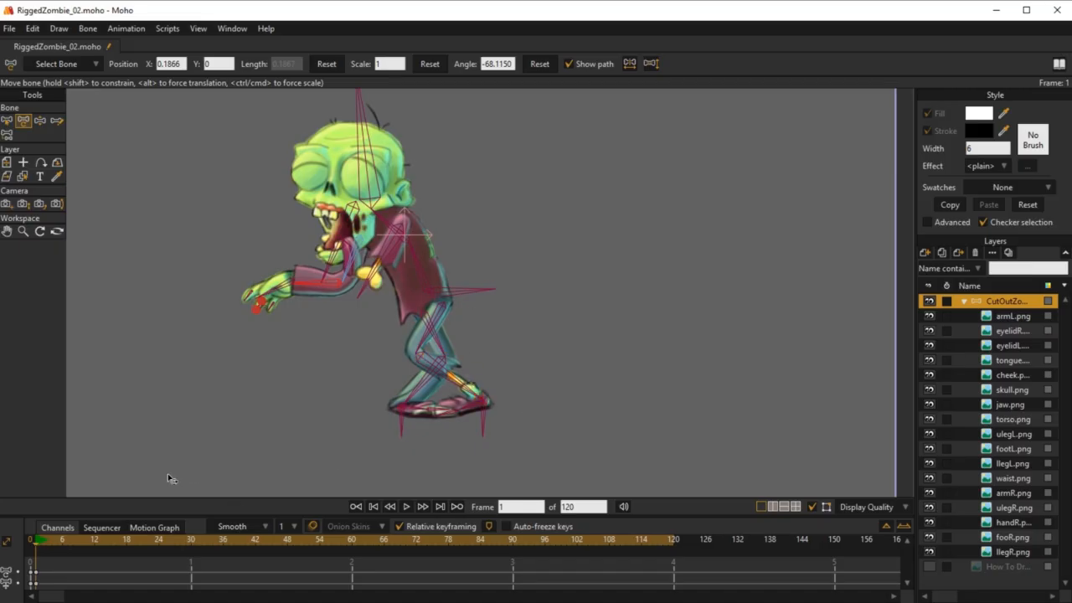
Step: Delete all bone keyframes at frame 1 and return to frame 0
drag(43, 567, 35, 587)
key(Delete)
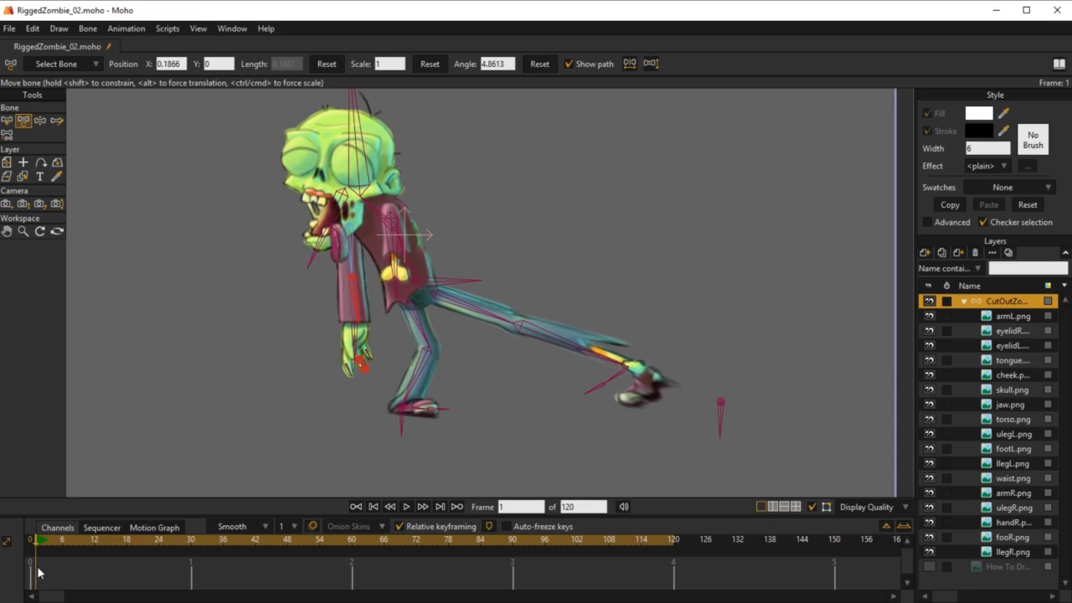
click(32, 542)
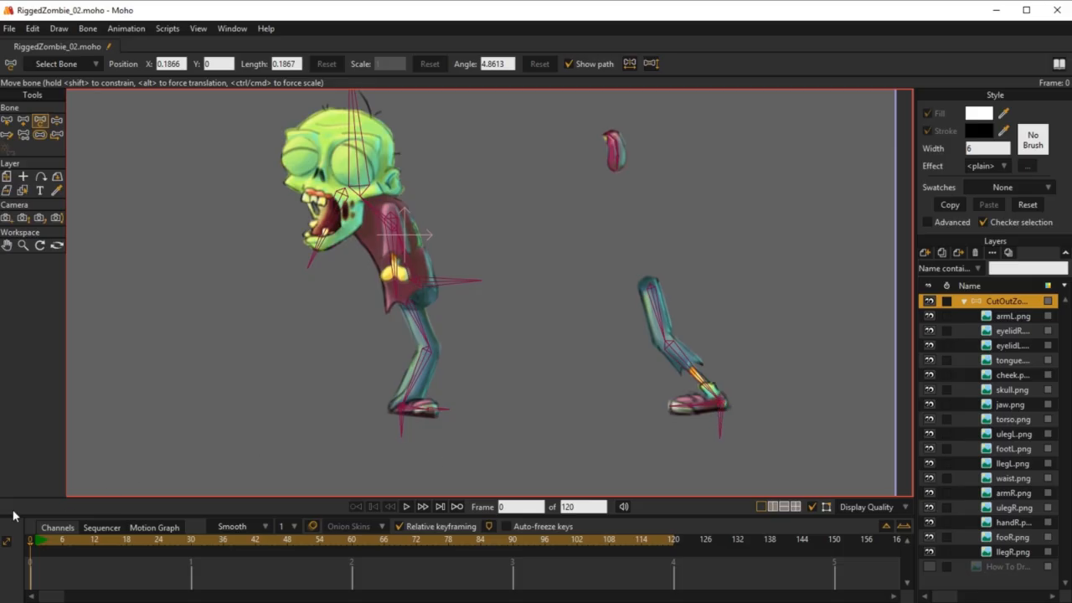
click(36, 542)
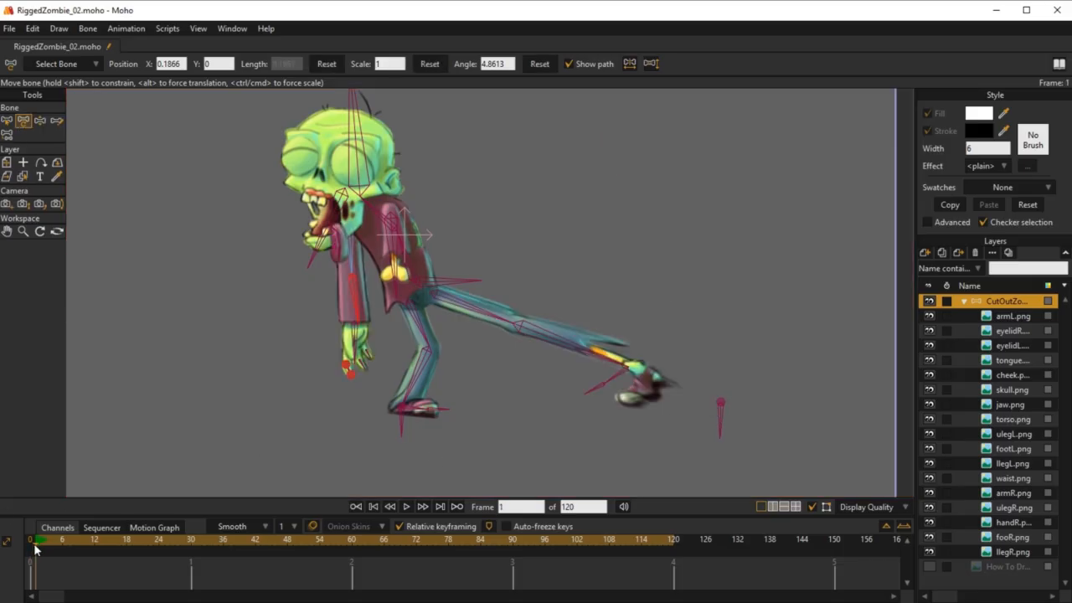
click(31, 542)
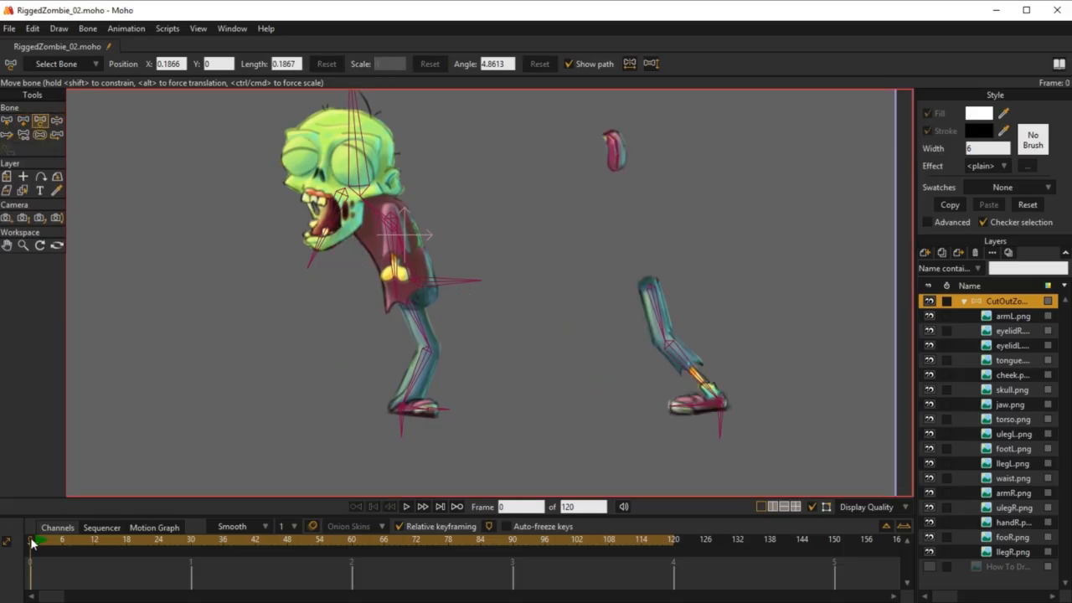
Step: At frame 0, use the How To Draw reference layer to place target_leg_L at the left heel, and hide the reference at frame 1
click(929, 567)
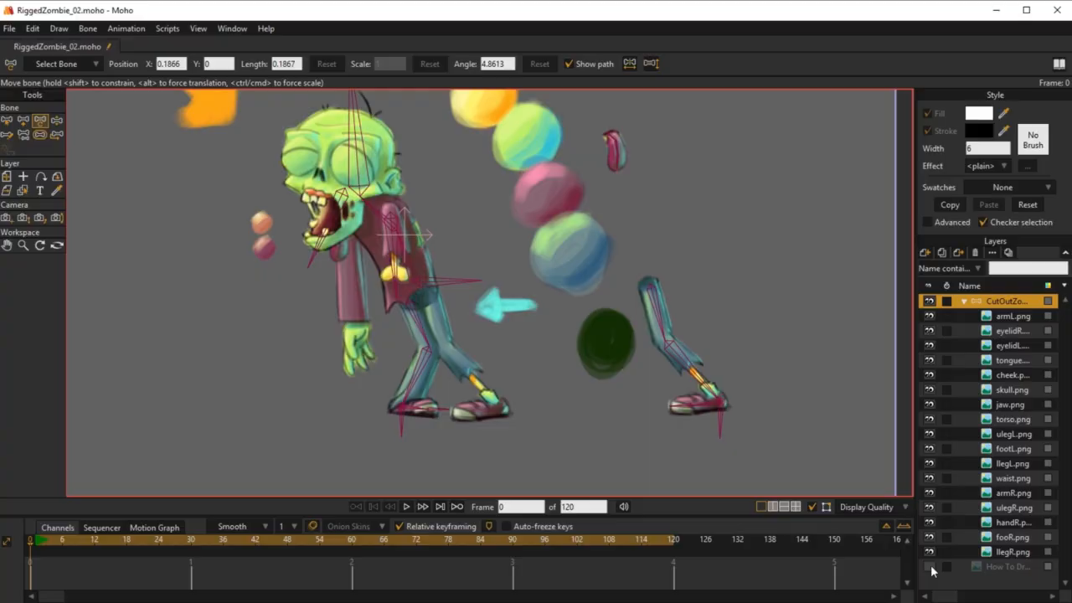
click(721, 416)
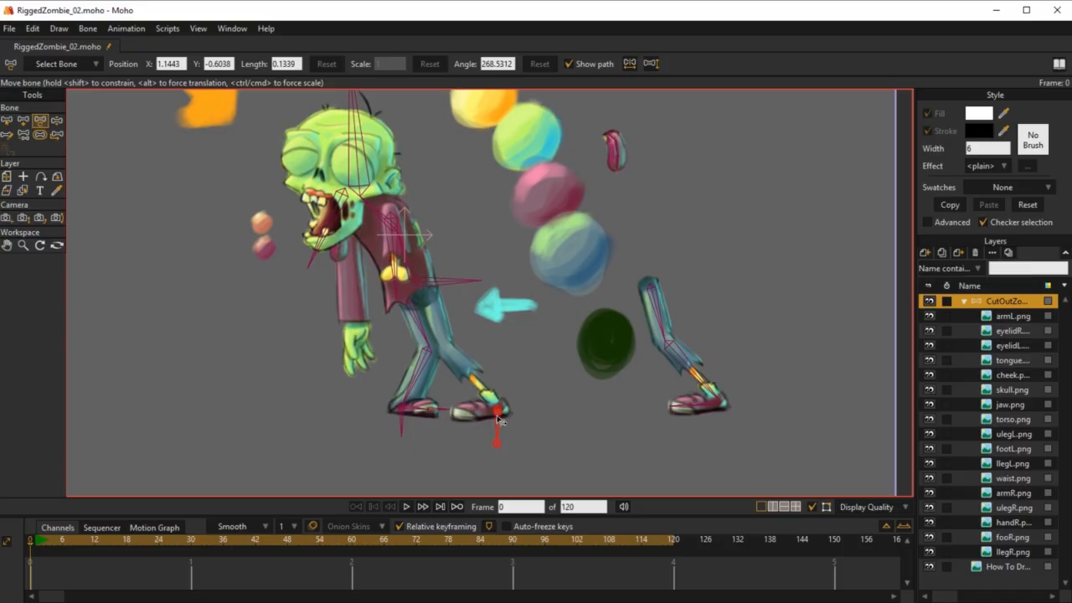
click(497, 418)
click(36, 541)
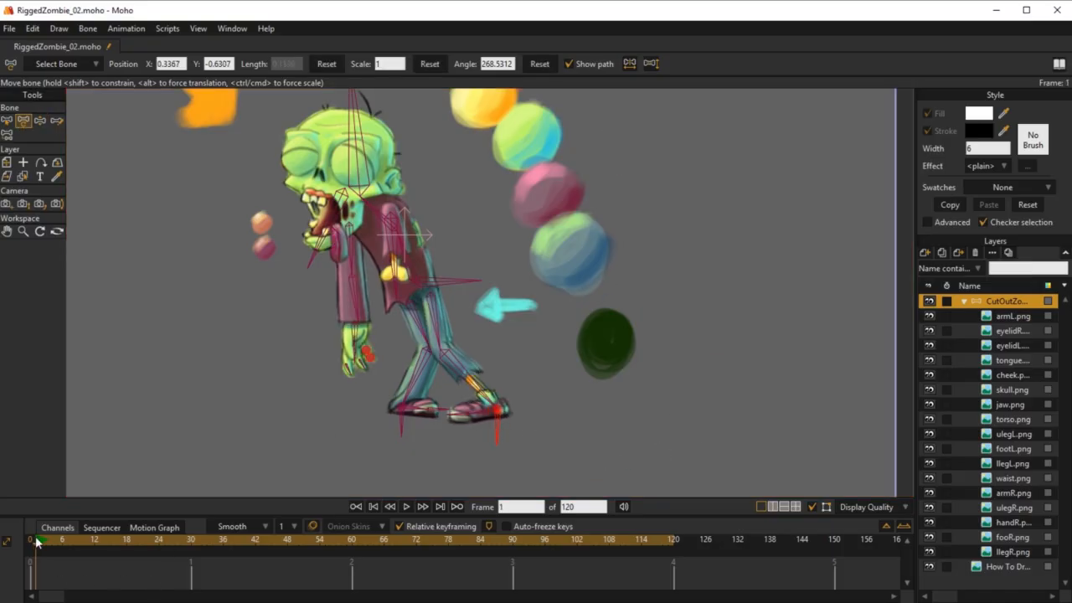
click(928, 567)
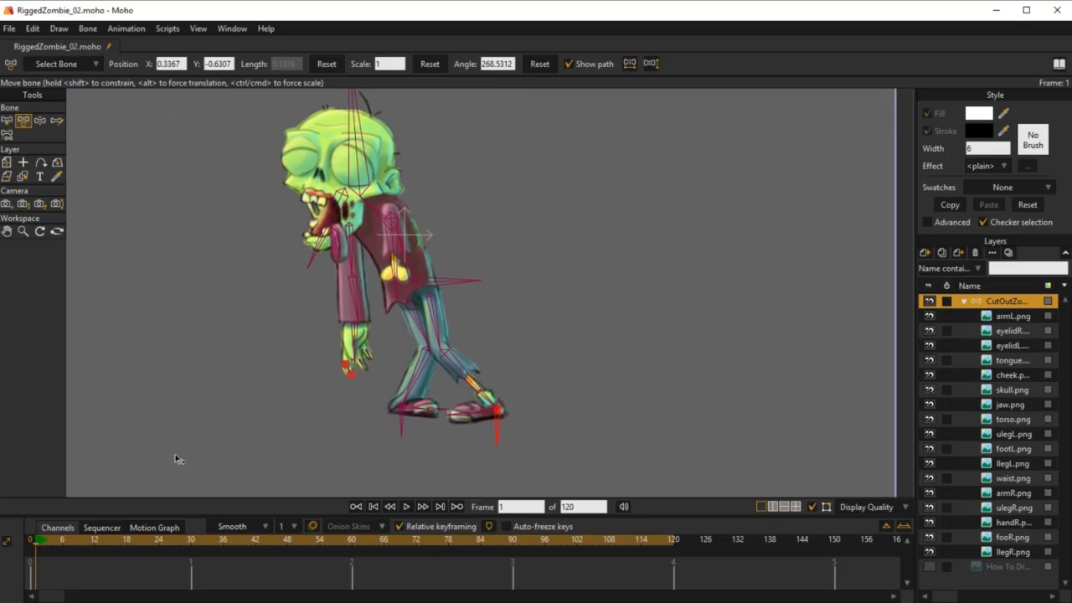
Step: At frame 0, hide and reshow the cheek layer to examine how it covers the jaw joint
click(30, 542)
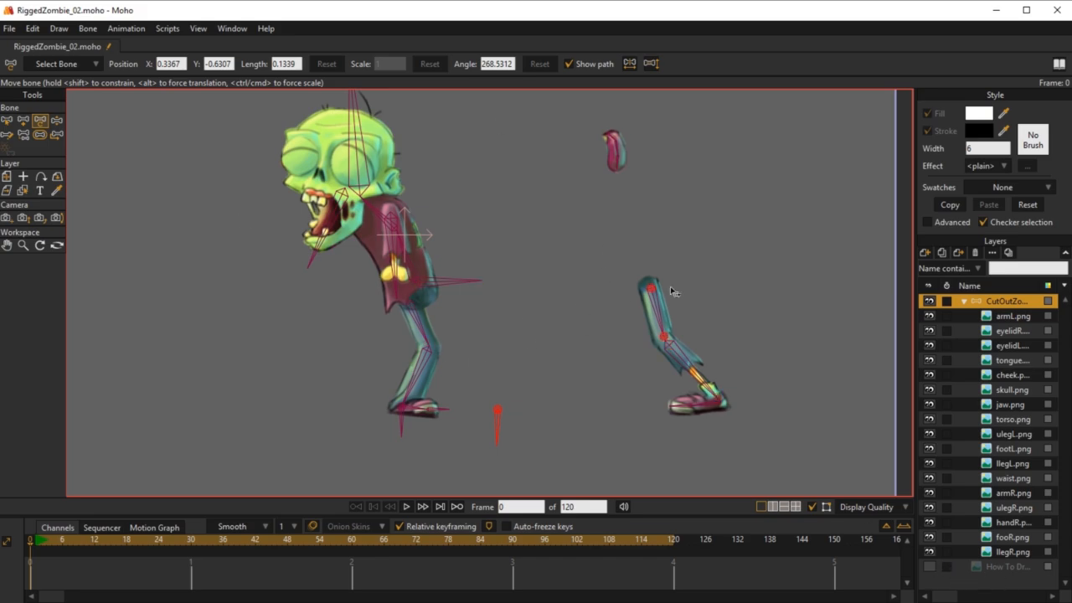
scroll(670, 291, down, 1)
scroll(556, 260, up, 5)
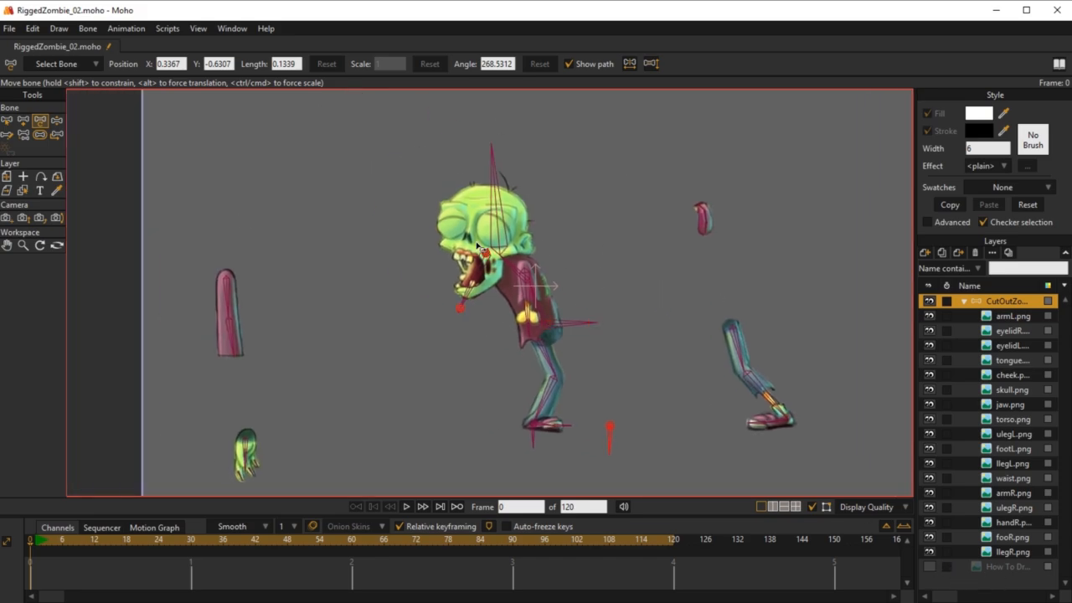
scroll(439, 266, down, 2)
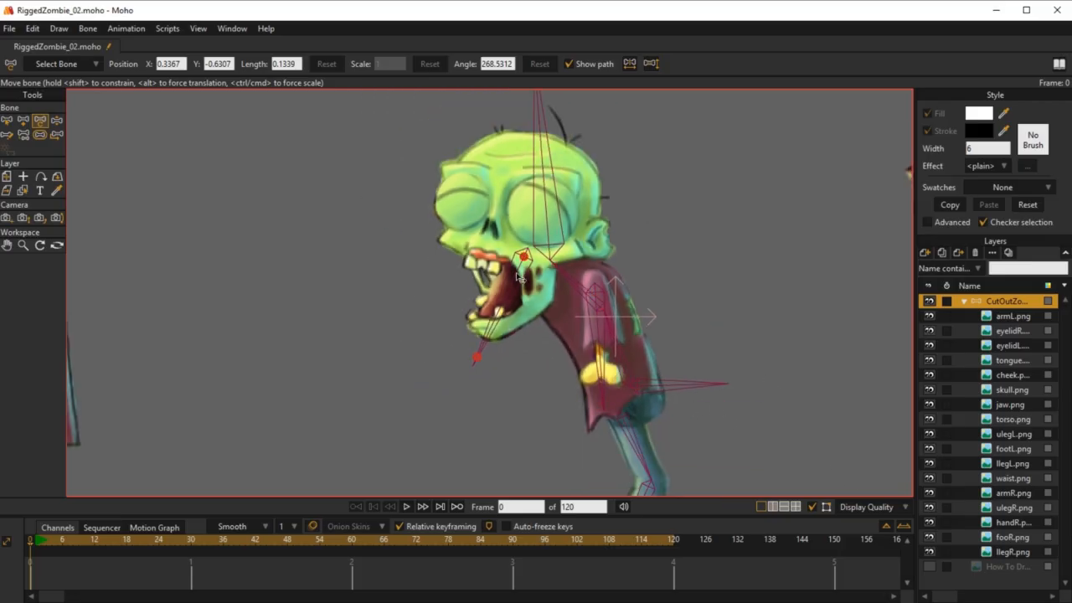
scroll(537, 290, up, 2)
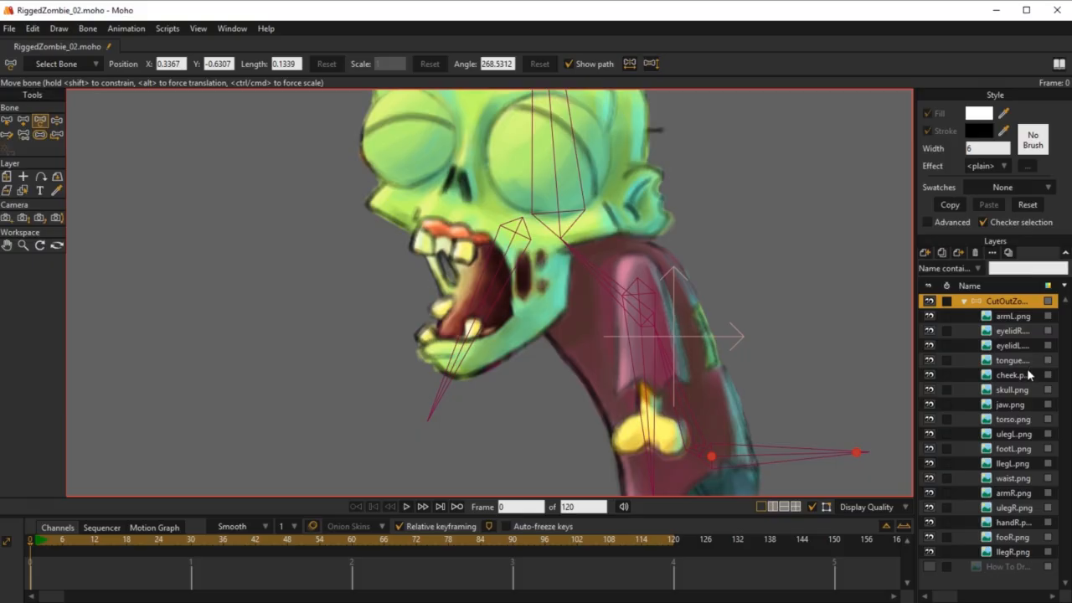
click(1012, 376)
click(928, 376)
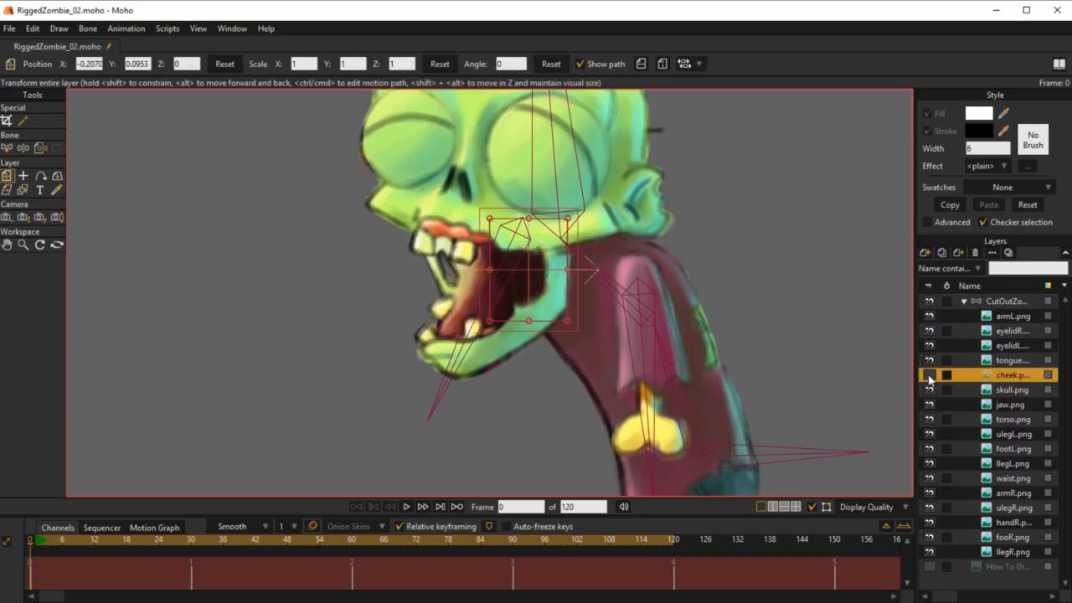
click(928, 376)
click(927, 377)
click(928, 377)
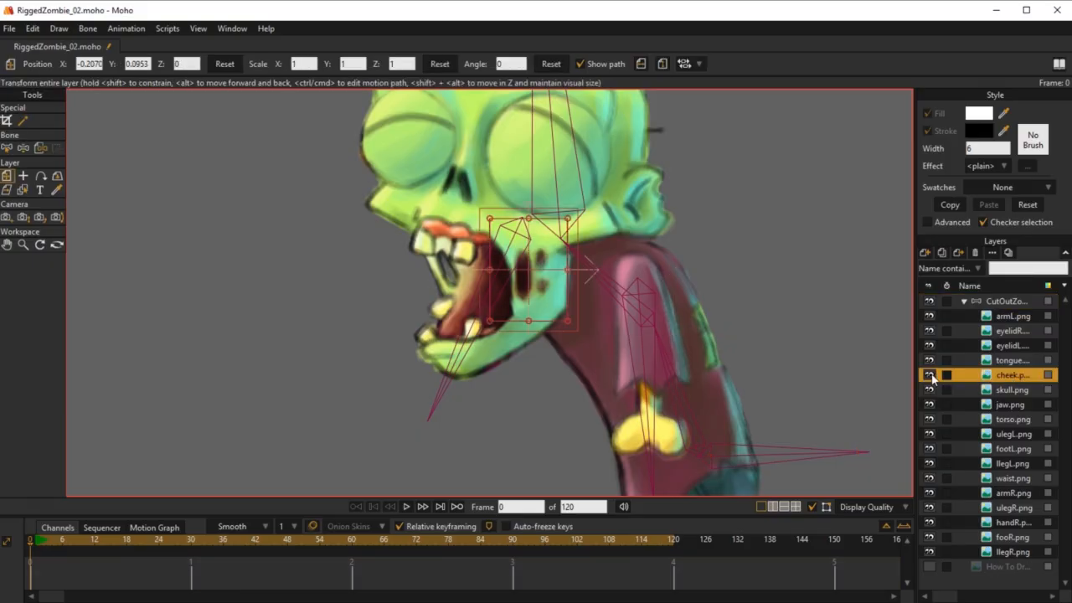
click(993, 300)
Step: Test the full arm, the stump arm and the jaw with Manipulate Bones at frame 0
scroll(724, 299, down, 6)
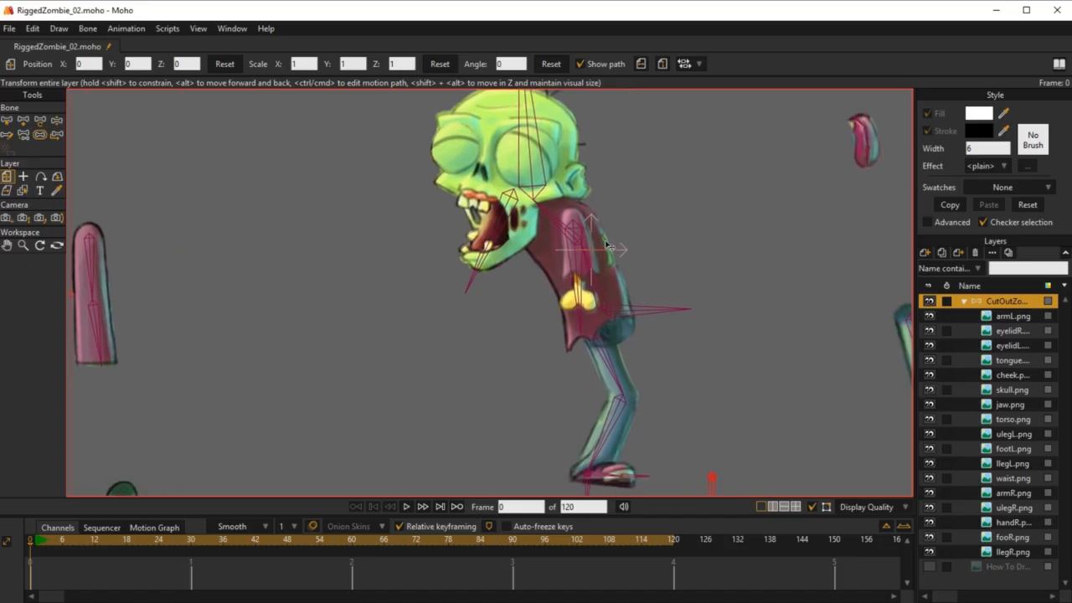
key(z)
scroll(515, 339, up, 4)
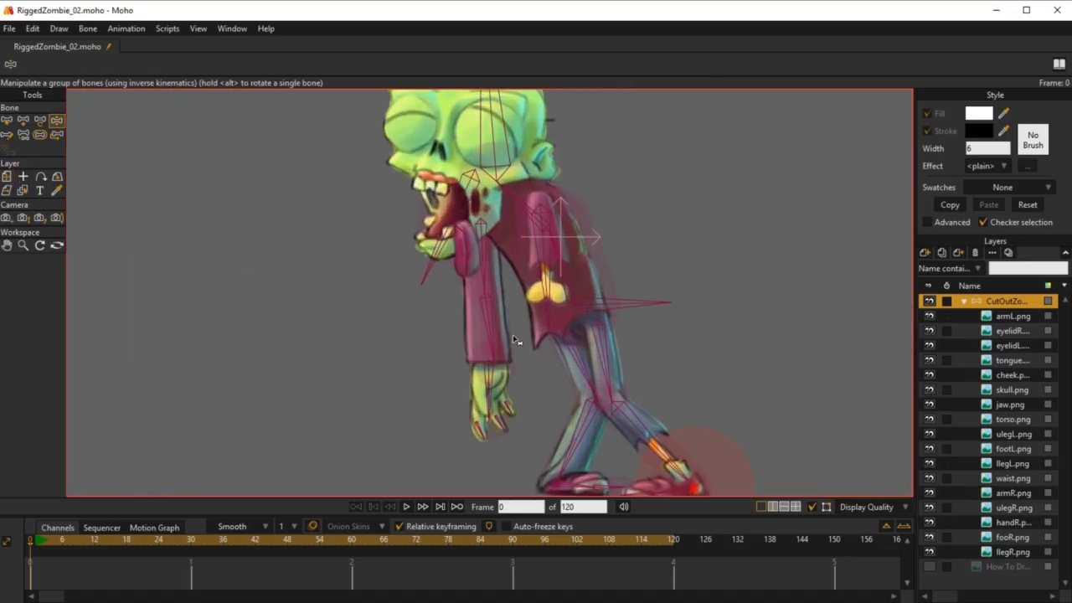
drag(490, 393, 371, 337)
drag(512, 234, 570, 276)
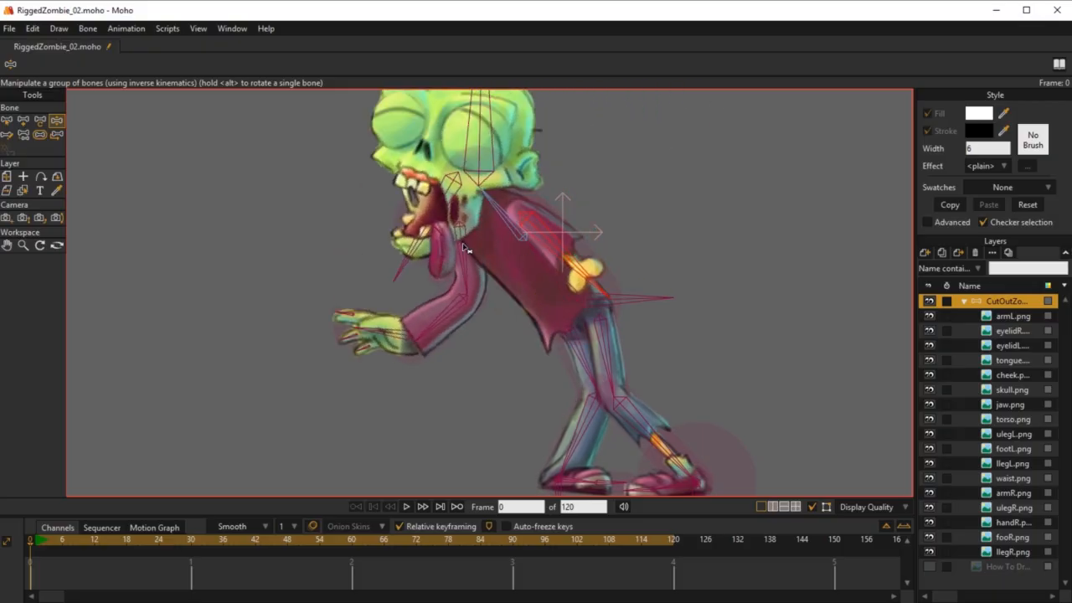
drag(407, 253, 341, 151)
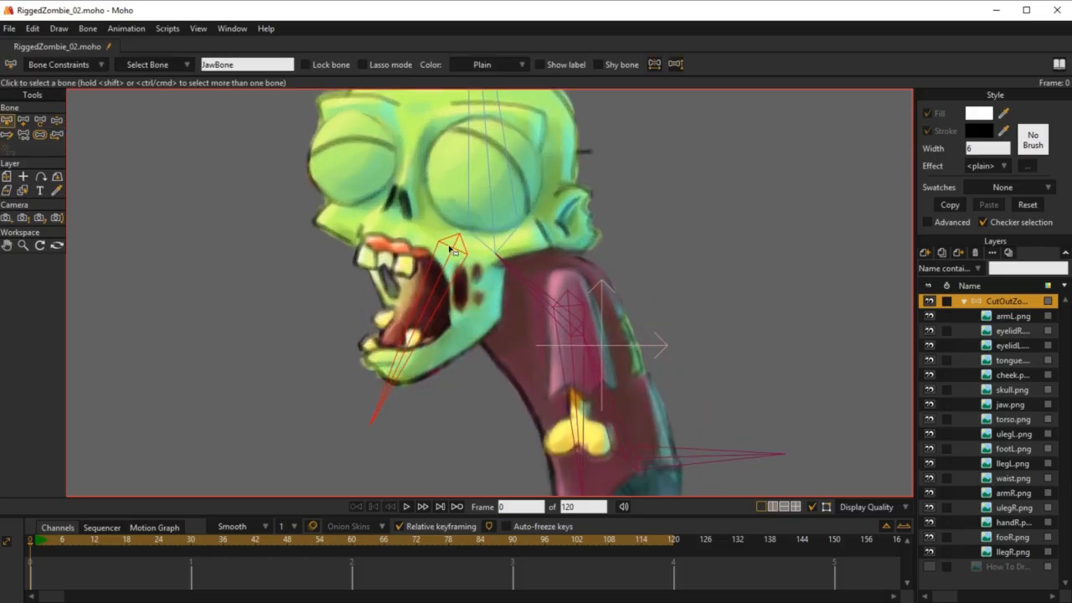
Step: Move JawBone's base back to the jaw hinge near the ear and aim its tip at the chin
key(t)
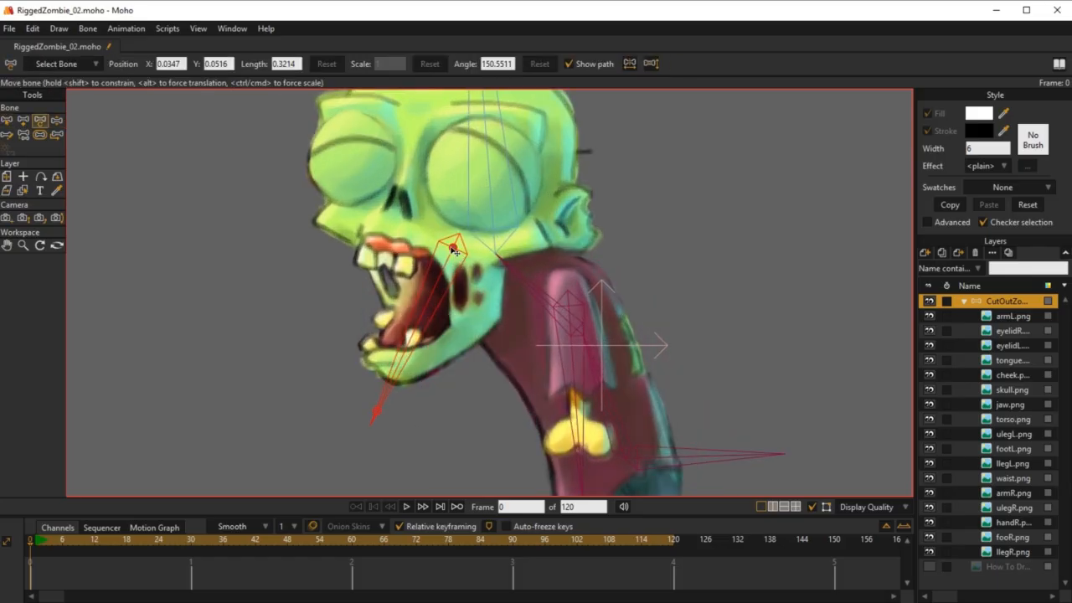
drag(453, 250, 497, 262)
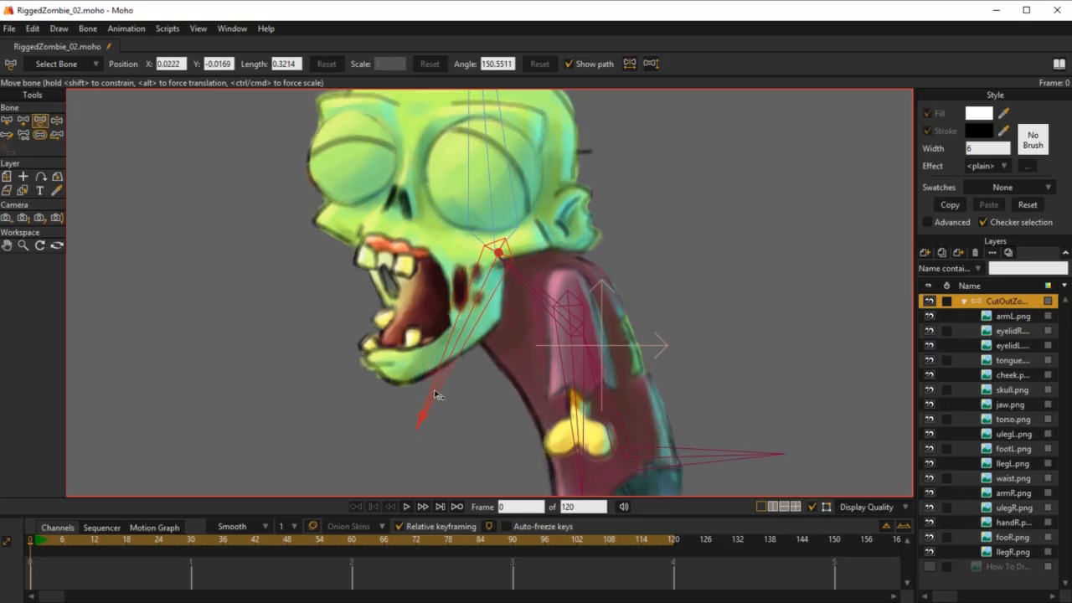
drag(436, 395, 399, 377)
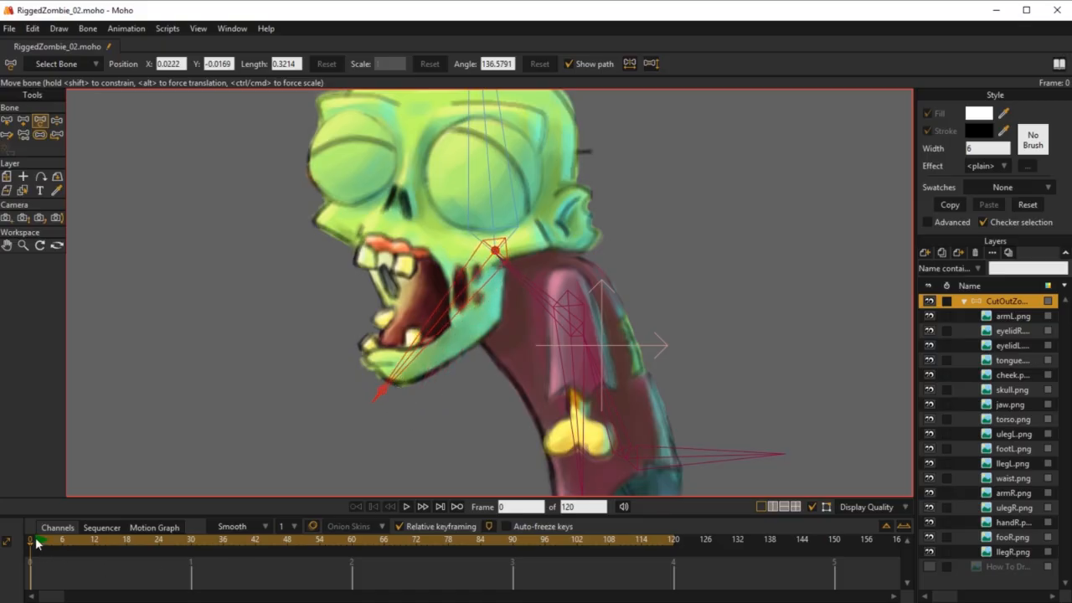
Step: Test the jaw's rotation with Manipulate Bones and compare frames 0 and 1
key(z)
drag(399, 374, 390, 347)
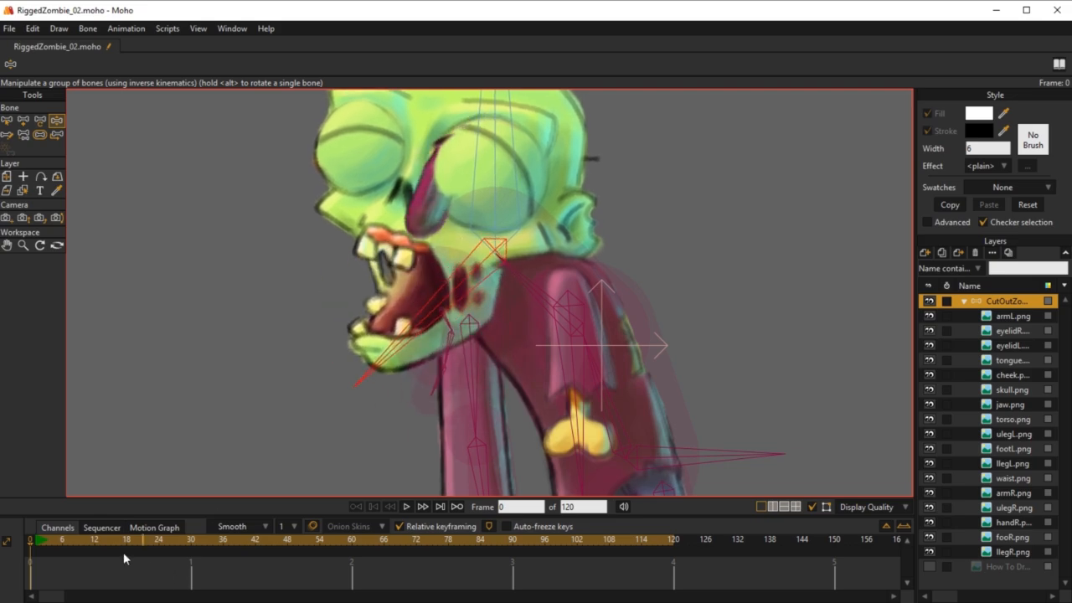
click(36, 540)
click(30, 541)
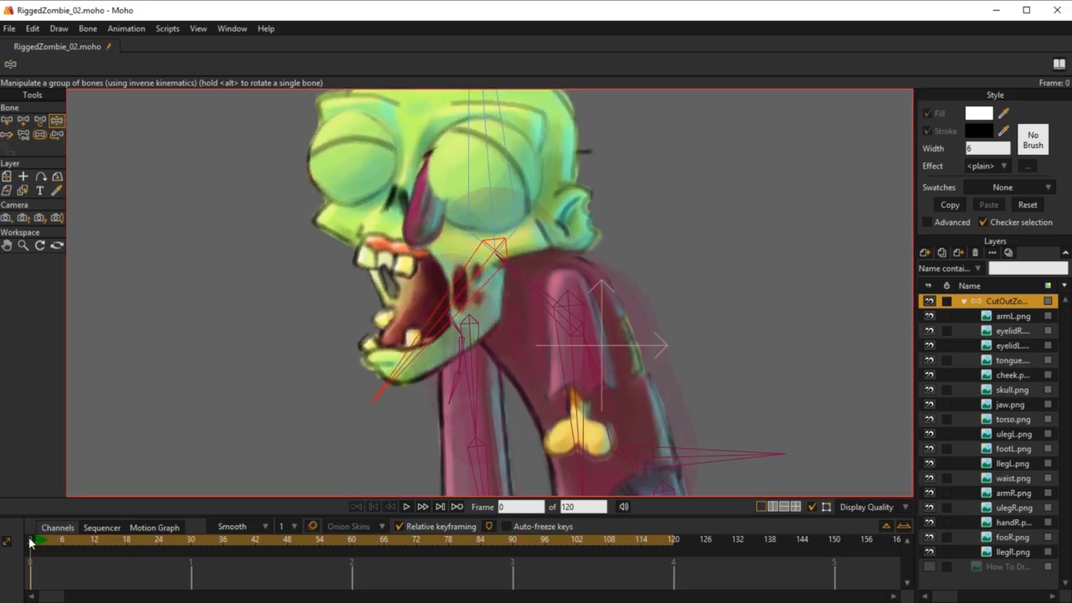
Step: Move the detached three-bone tongue chain by its top bone onto the root of the tongue artwork
key(b)
scroll(651, 301, down, 2)
drag(819, 260, 647, 297)
scroll(647, 296, up, 1)
scroll(648, 296, up, 1)
click(796, 349)
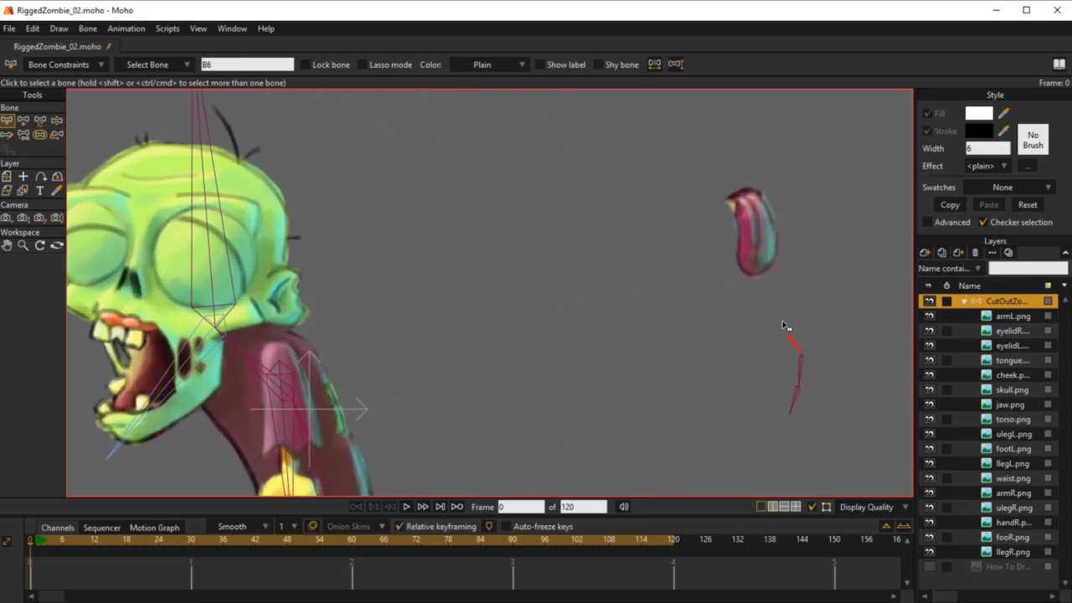
scroll(694, 373, down, 1)
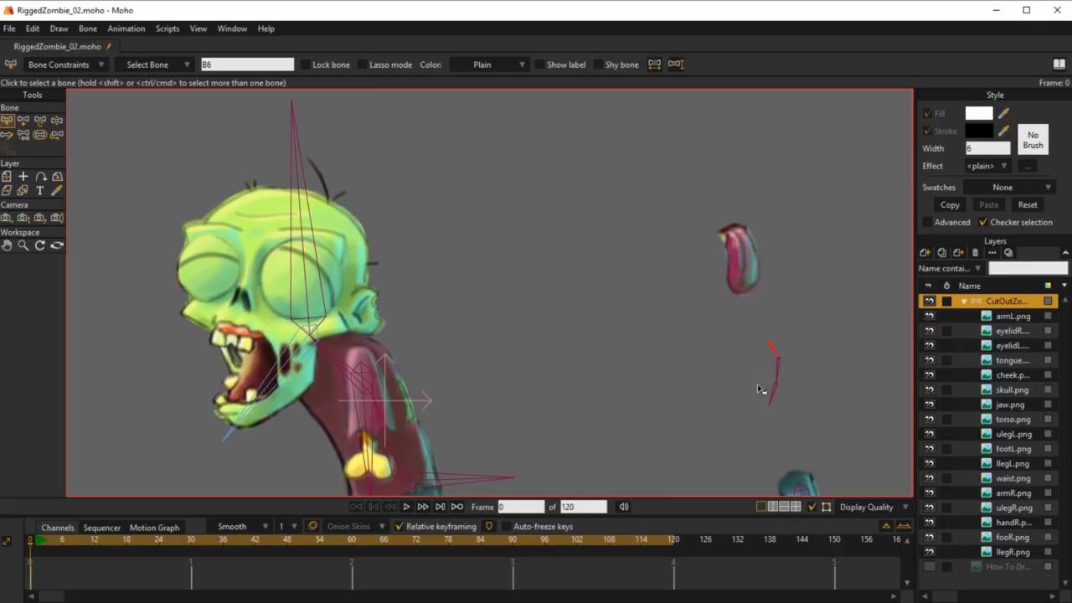
key(t)
drag(772, 347, 733, 231)
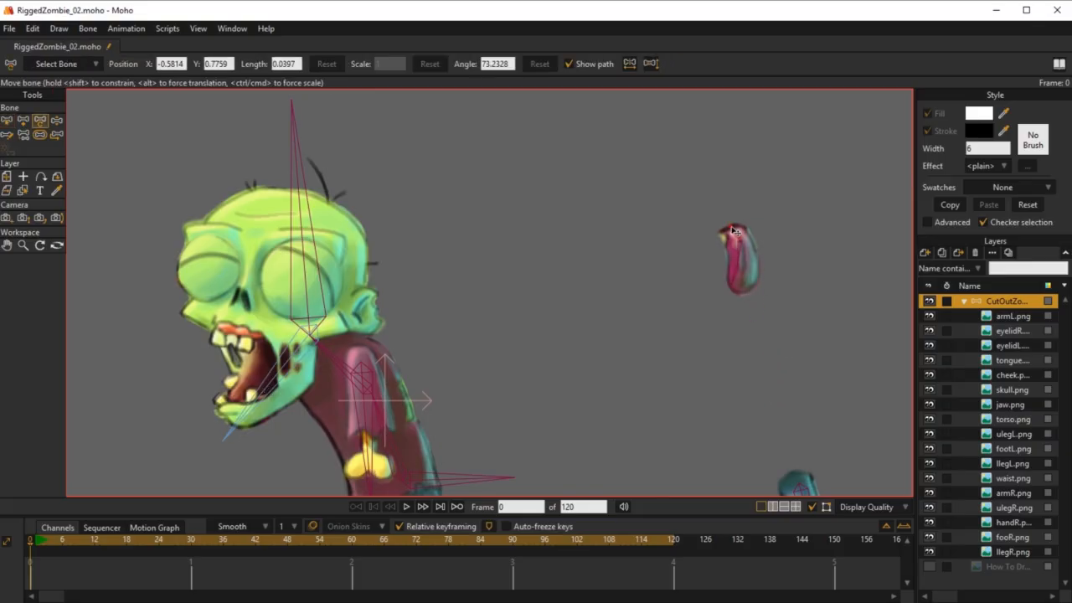
scroll(808, 238, up, 4)
drag(656, 241, 654, 223)
Step: Offset the tongue's root bone to seat the tongue over the lower jaw, at about X 0.8955, Y -0.5769
scroll(729, 291, down, 4)
drag(388, 310, 541, 240)
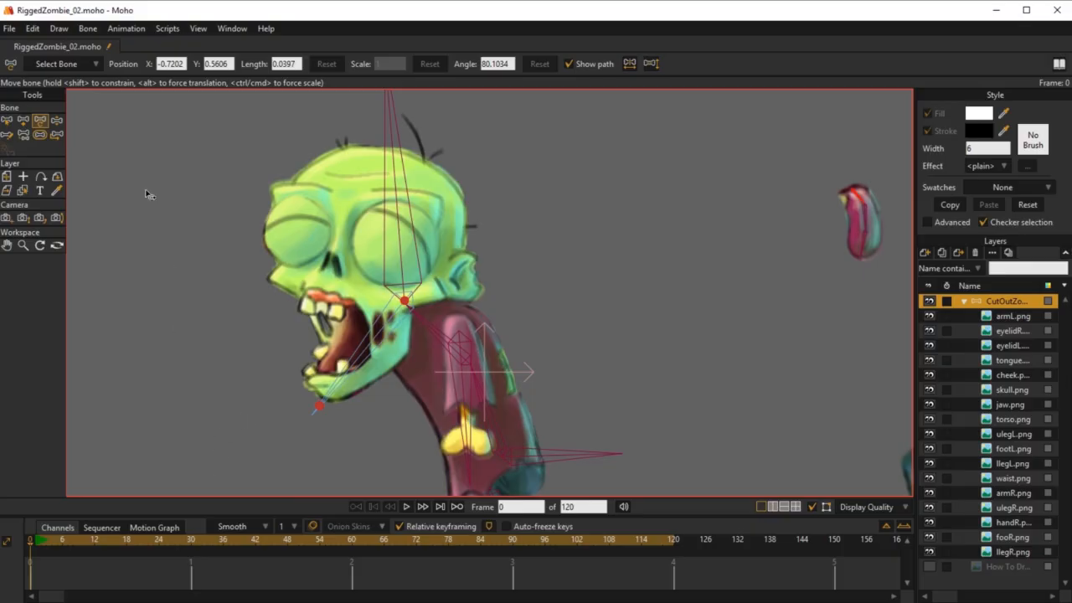
click(56, 134)
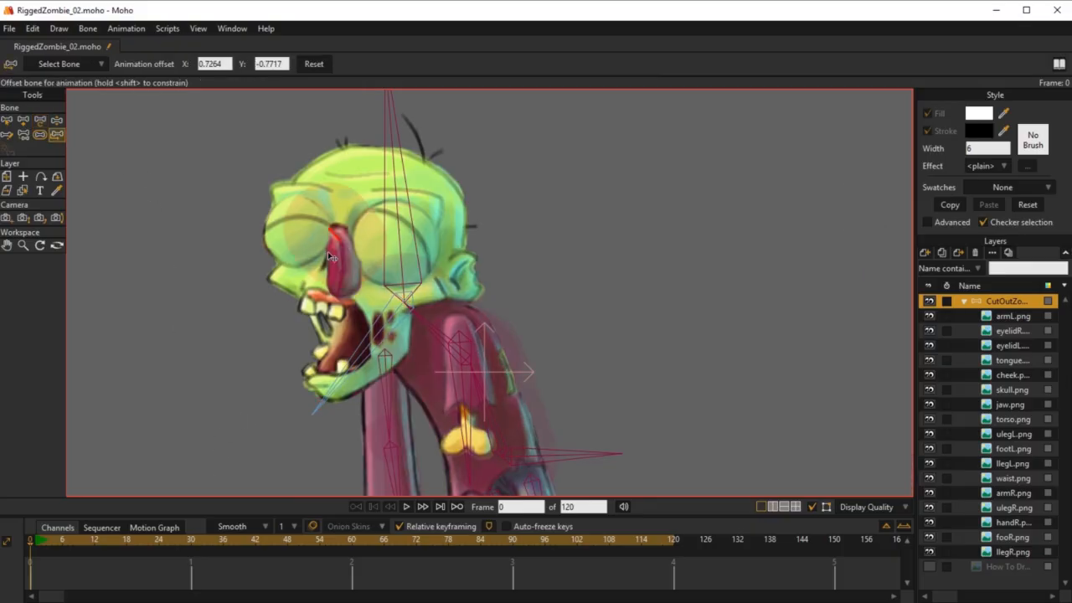
scroll(329, 257, up, 3)
drag(318, 224, 410, 372)
drag(452, 290, 562, 139)
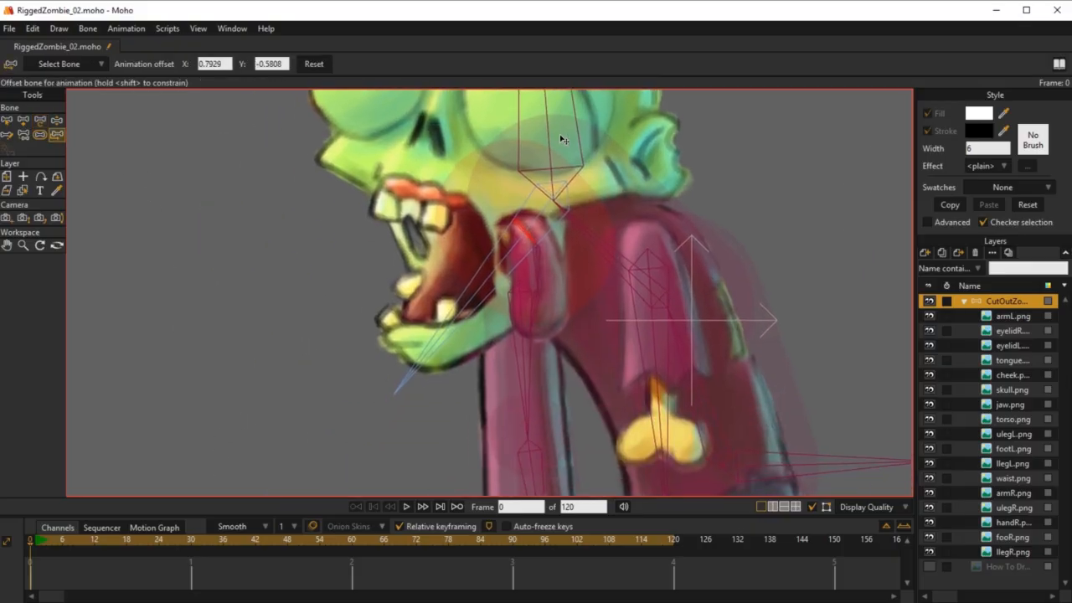
scroll(525, 236, up, 2)
drag(519, 208, 445, 314)
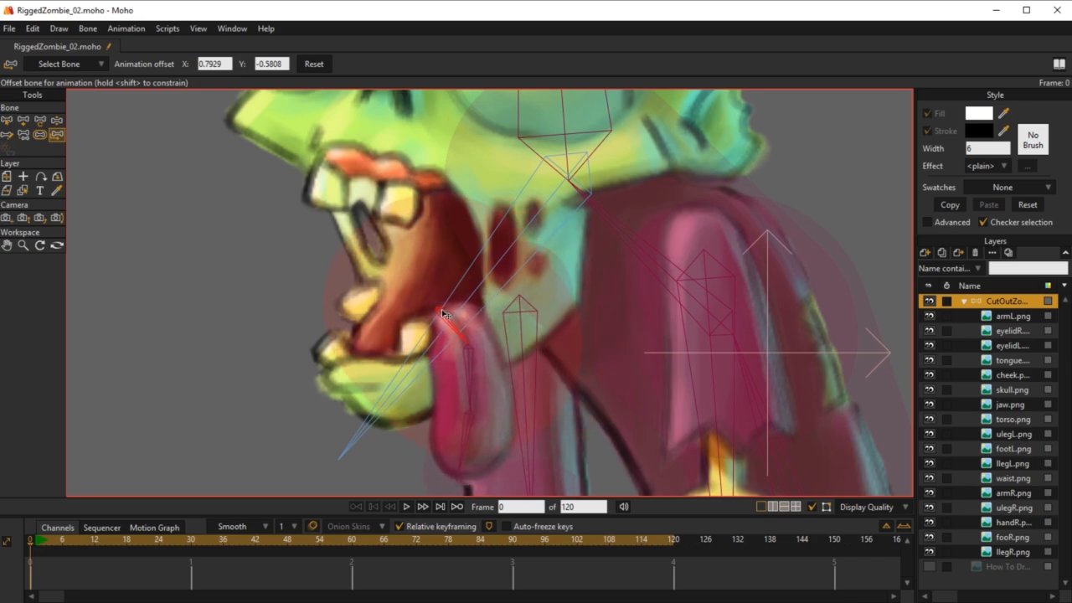
drag(442, 312, 443, 313)
scroll(553, 330, down, 8)
drag(646, 329, 619, 308)
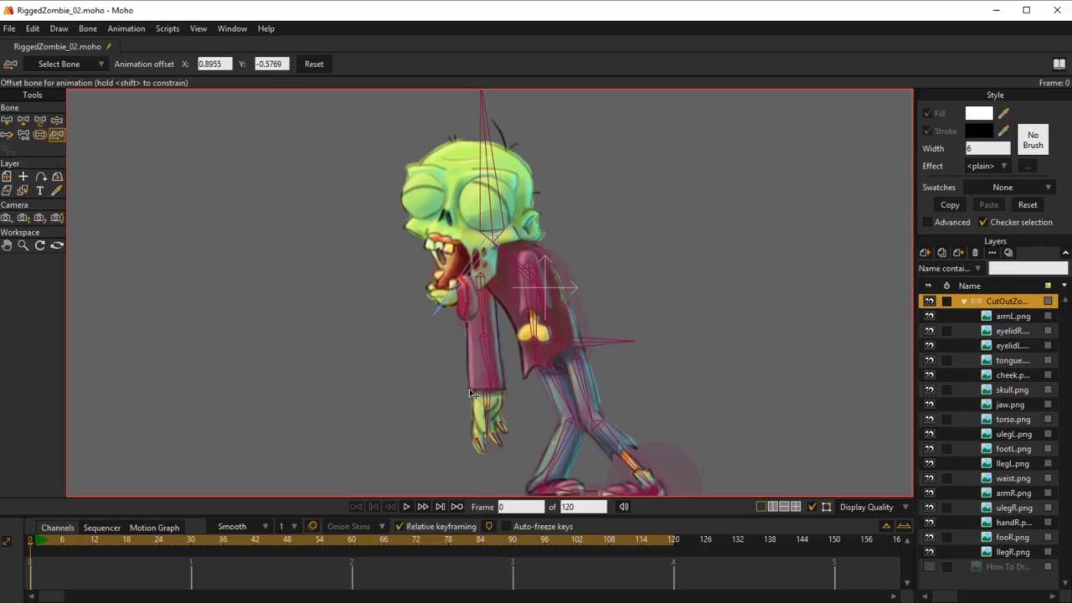
Step: Test how the tongue follows the head and jaw by rotating their bones with Manipulate Bones on frame 0
key(z)
drag(469, 259, 457, 258)
drag(463, 314, 465, 312)
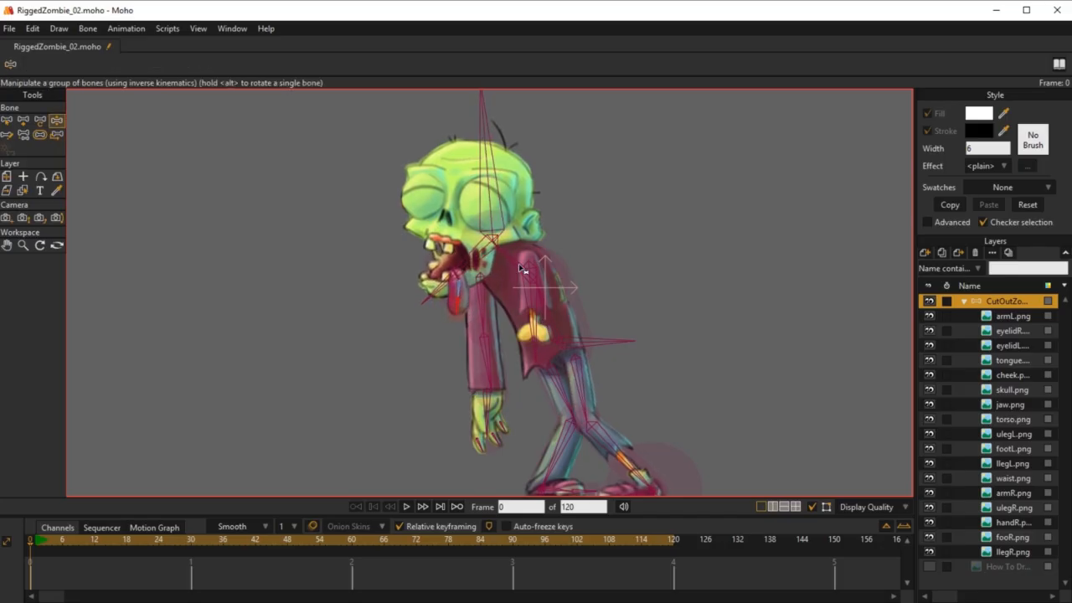
Step: Add a bone running down the cheek as a child of HeadBone and name it cheeckBone
scroll(520, 268, up, 4)
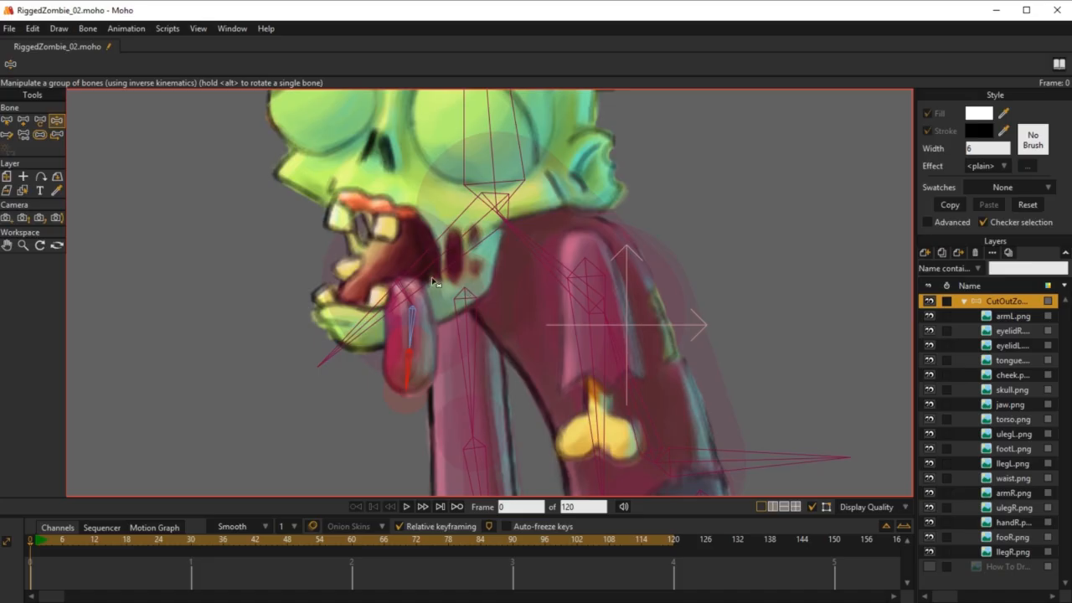
key(b)
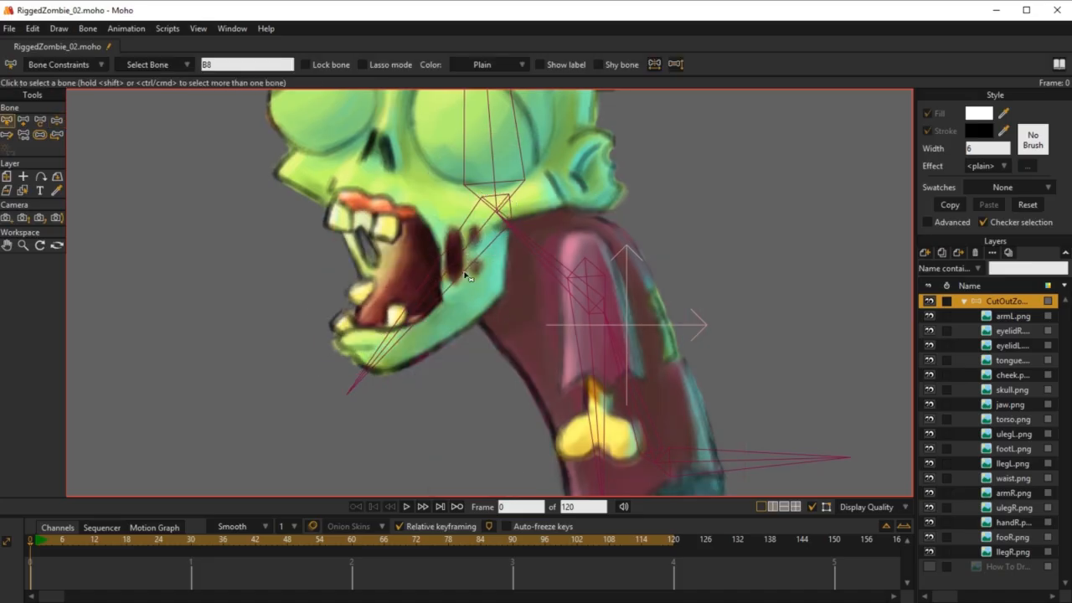
click(493, 143)
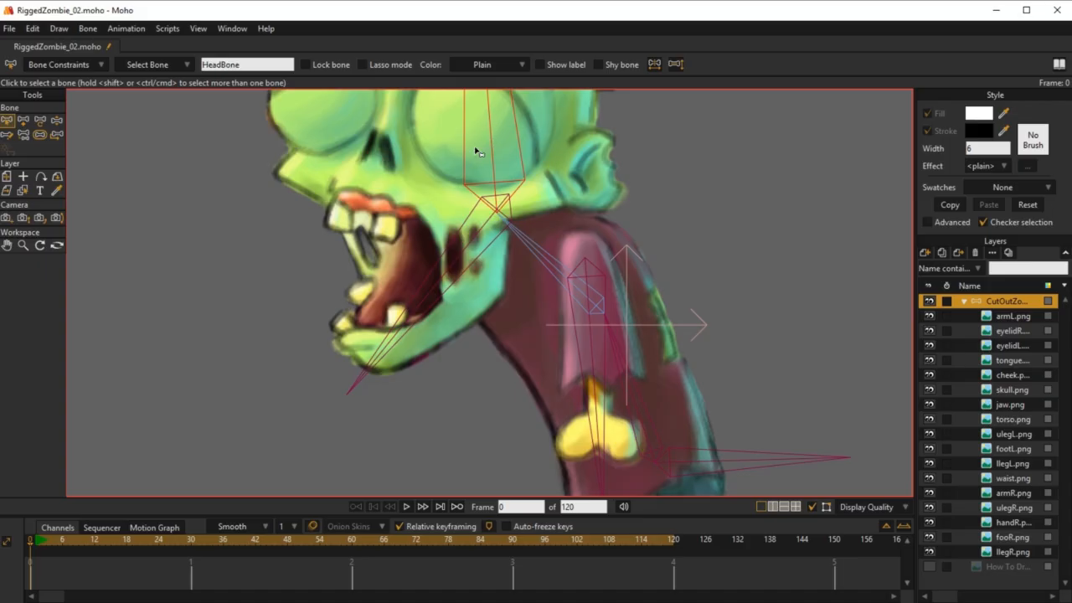
key(a)
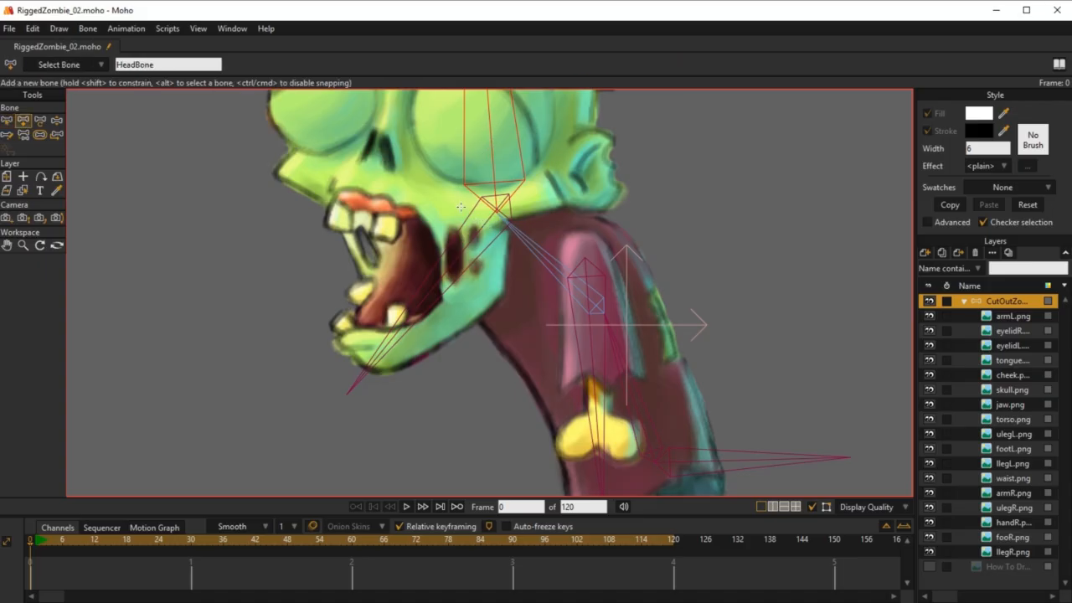
drag(461, 206, 467, 305)
click(142, 67)
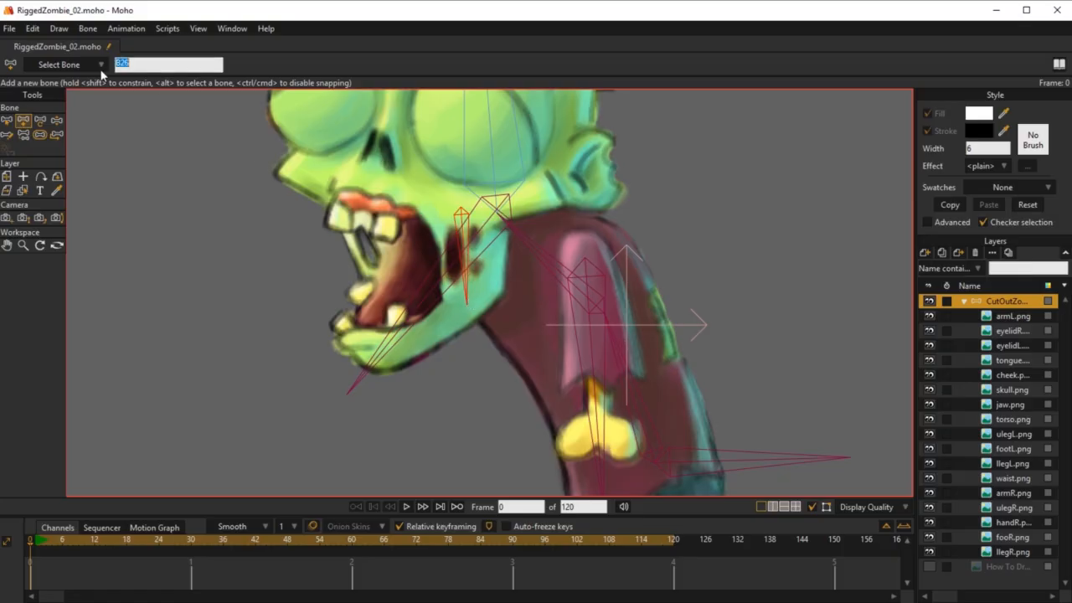
text(cheeckBone)
key(Return)
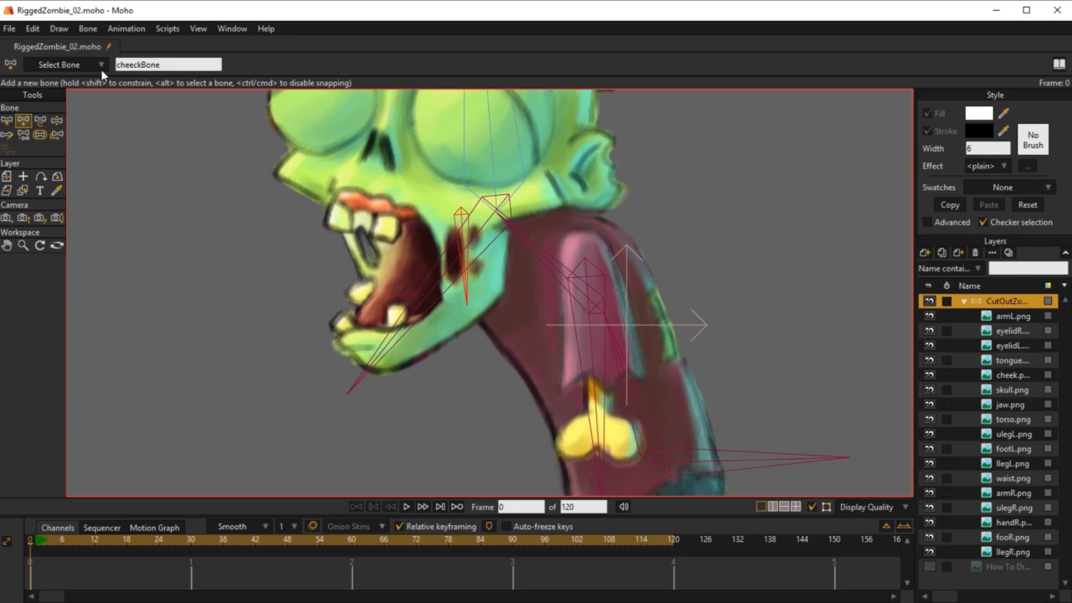
Step: Bind the cheek image layer to the cheeckBone running through it
scroll(457, 279, up, 2)
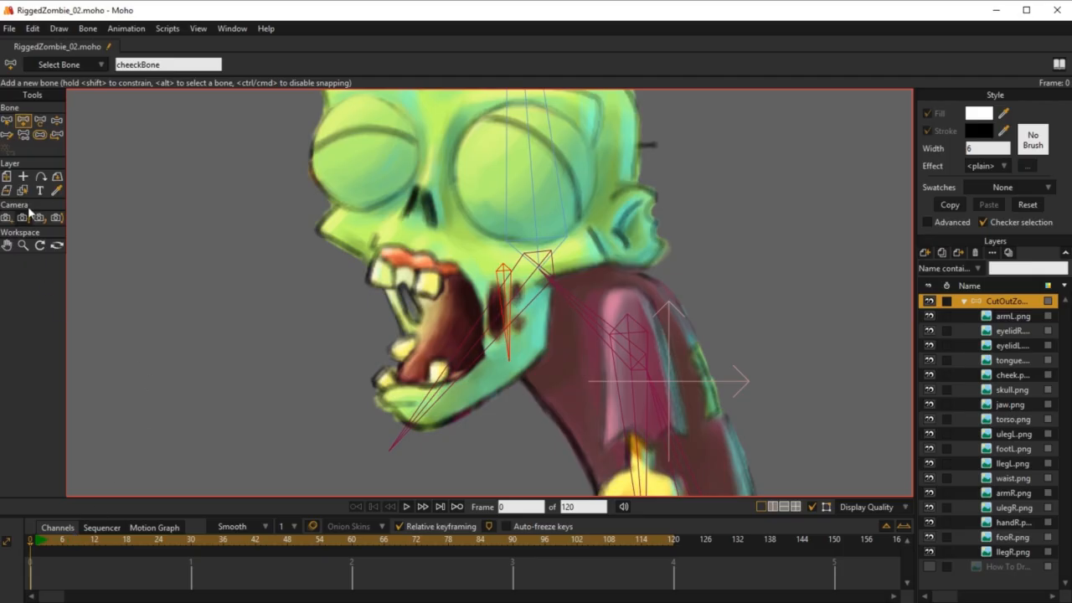
click(1013, 377)
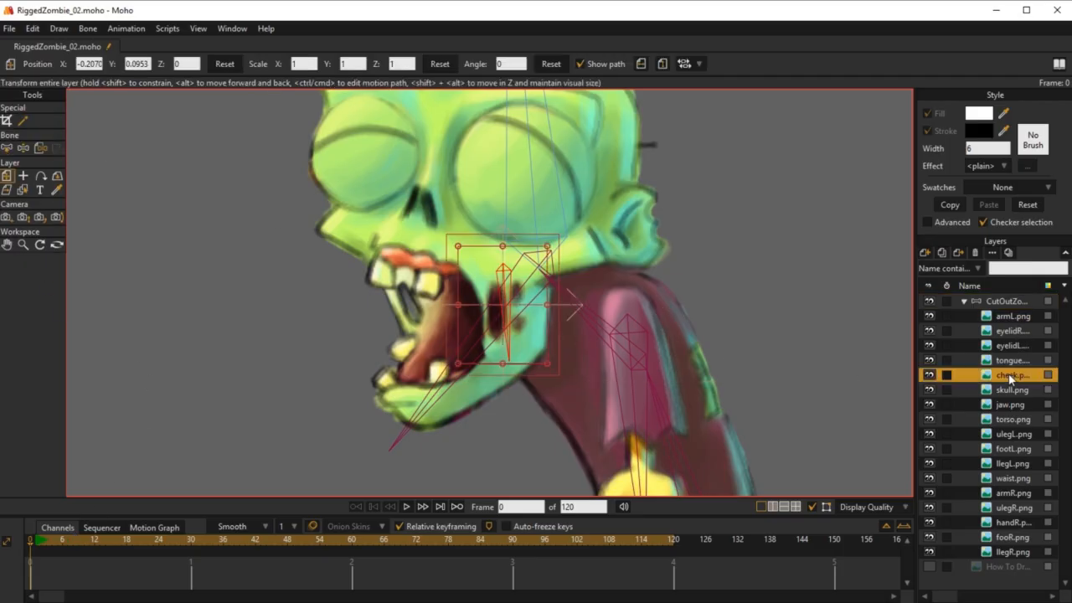
click(41, 148)
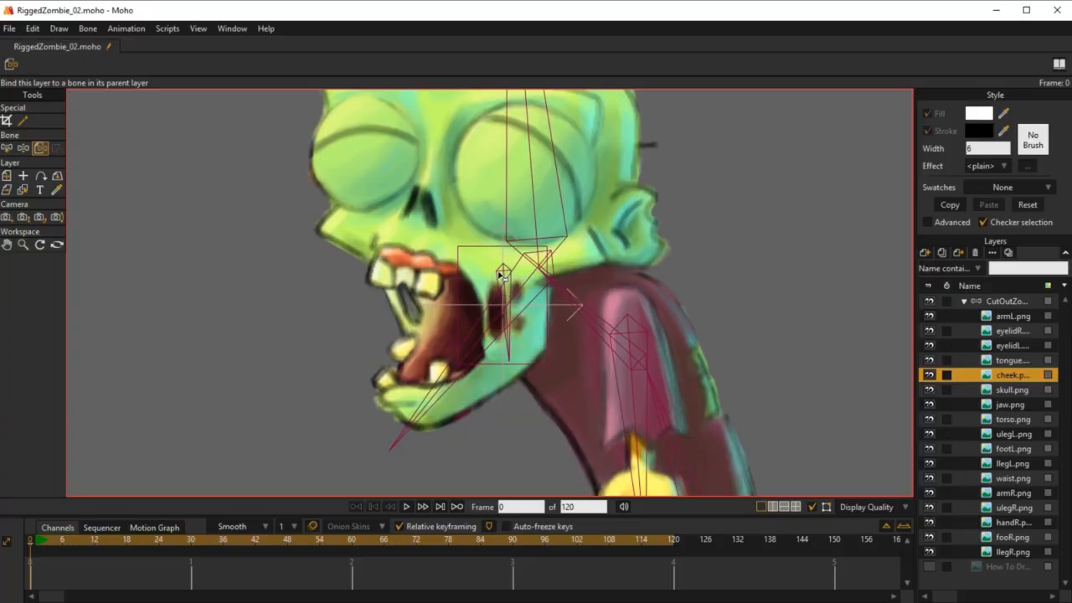
click(502, 276)
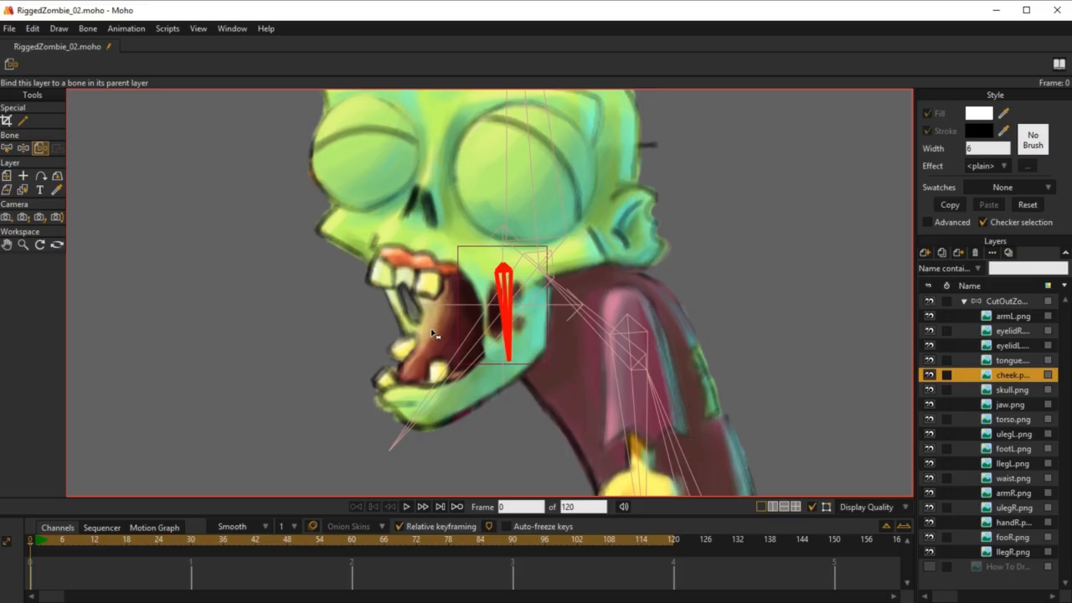
Step: Set the bone strength of cheeckBone to 0 in the CutOutZombie bone layer
key(b)
click(1003, 303)
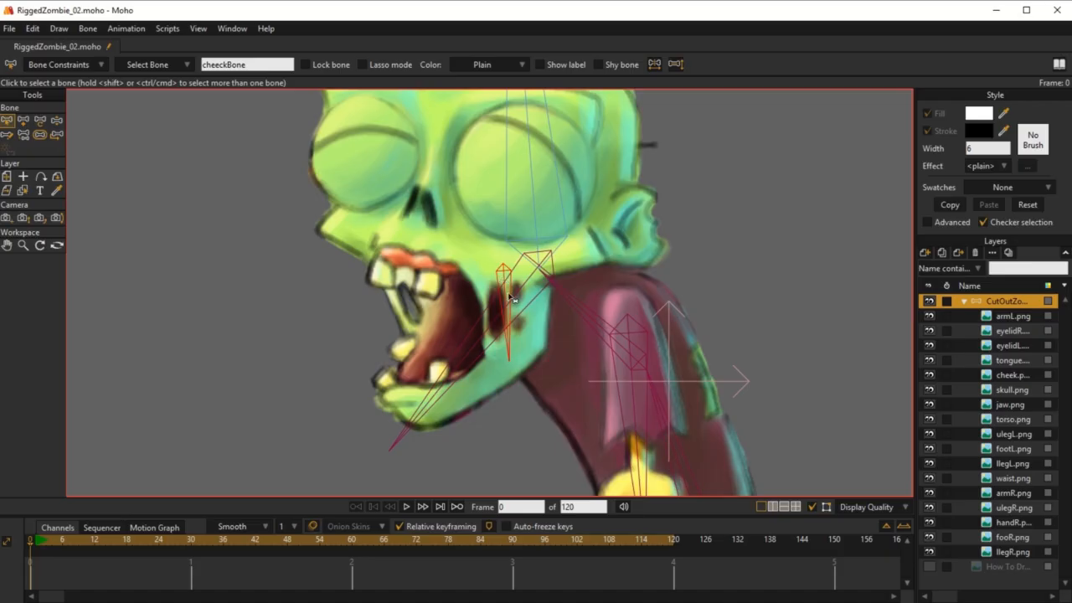
click(39, 134)
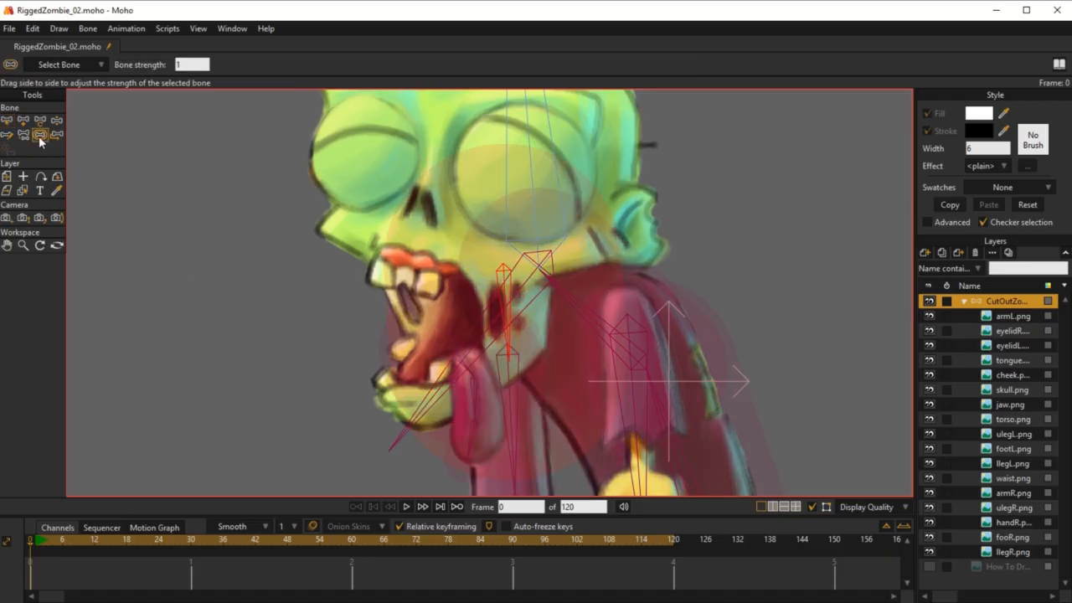
click(466, 278)
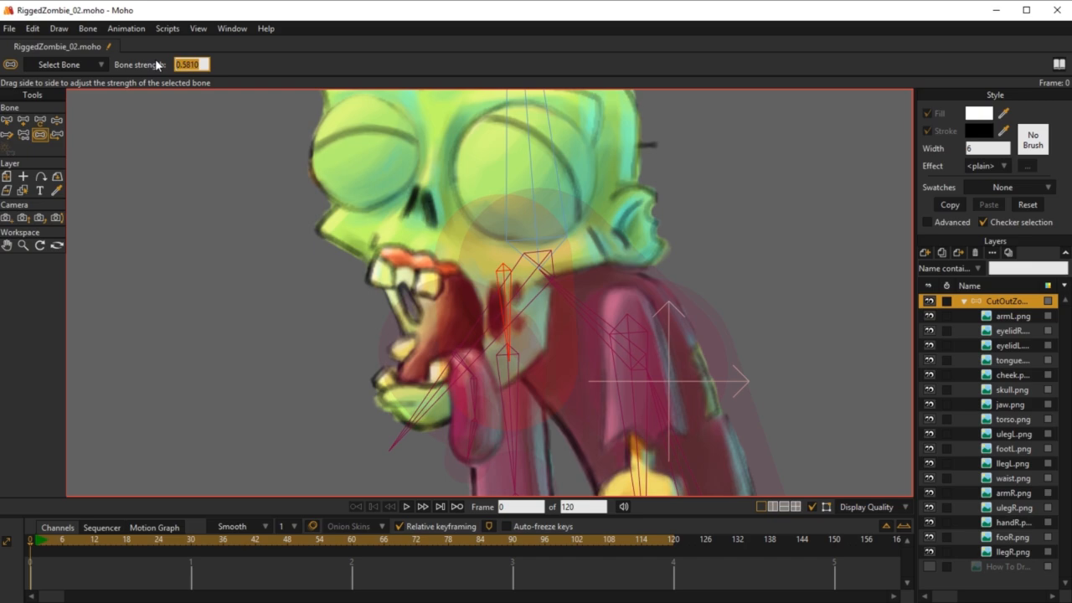
text(0)
key(Return)
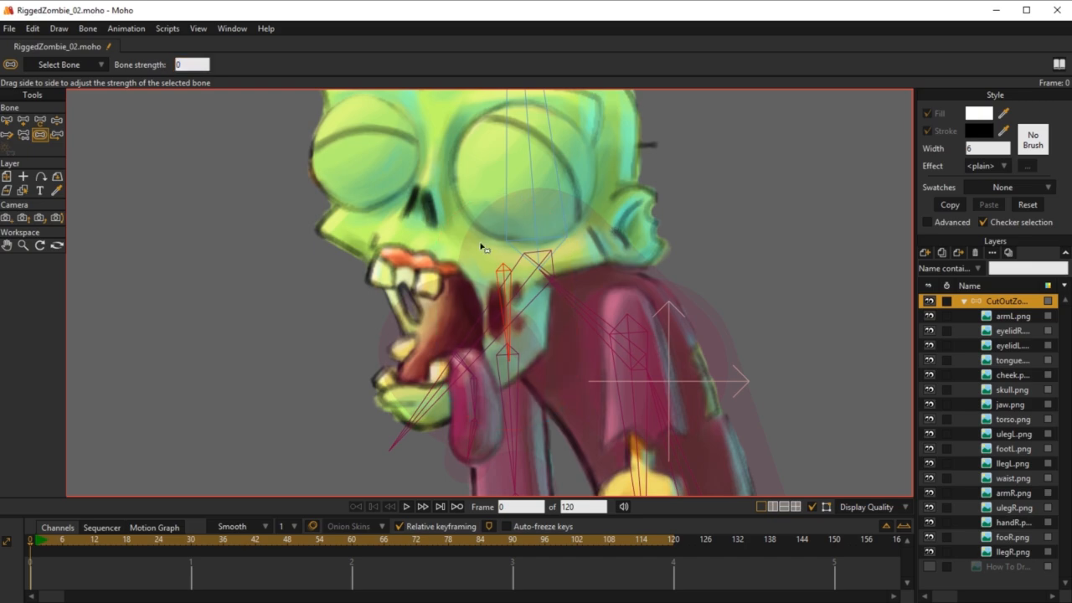
Step: Test the new cheek rigging by rotating the head, cheek and jaw bones with Manipulate Bones
drag(603, 305, 624, 276)
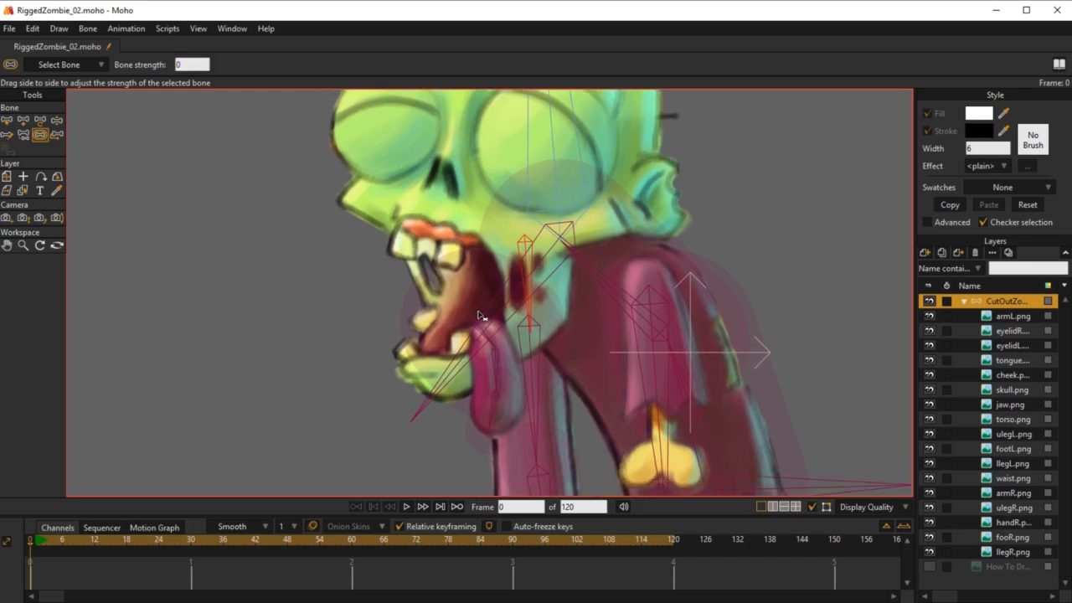
key(z)
click(500, 348)
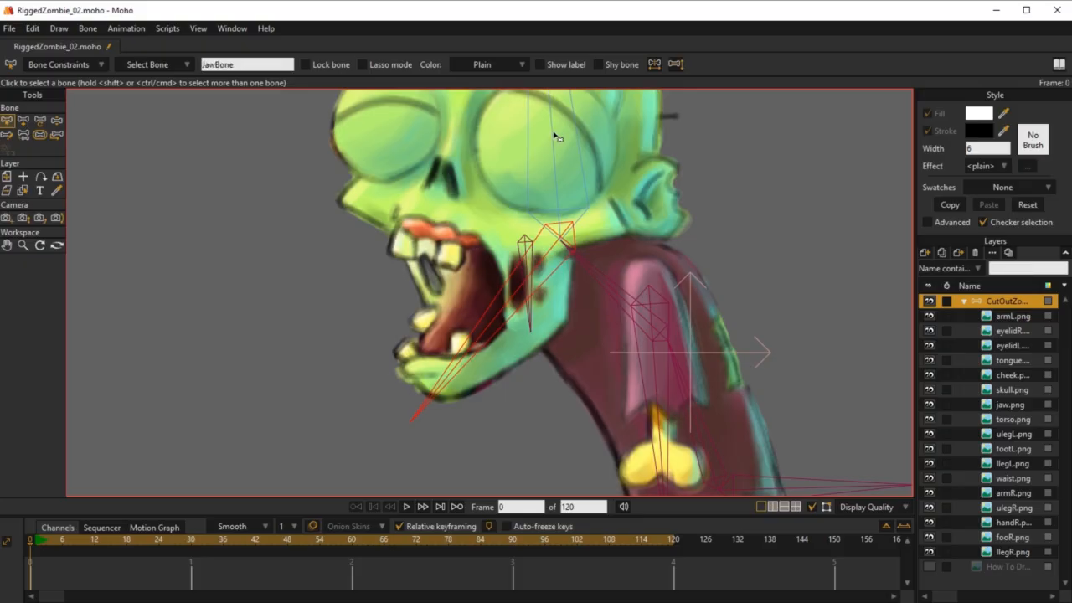
key(z)
drag(554, 136, 571, 133)
drag(504, 306, 527, 231)
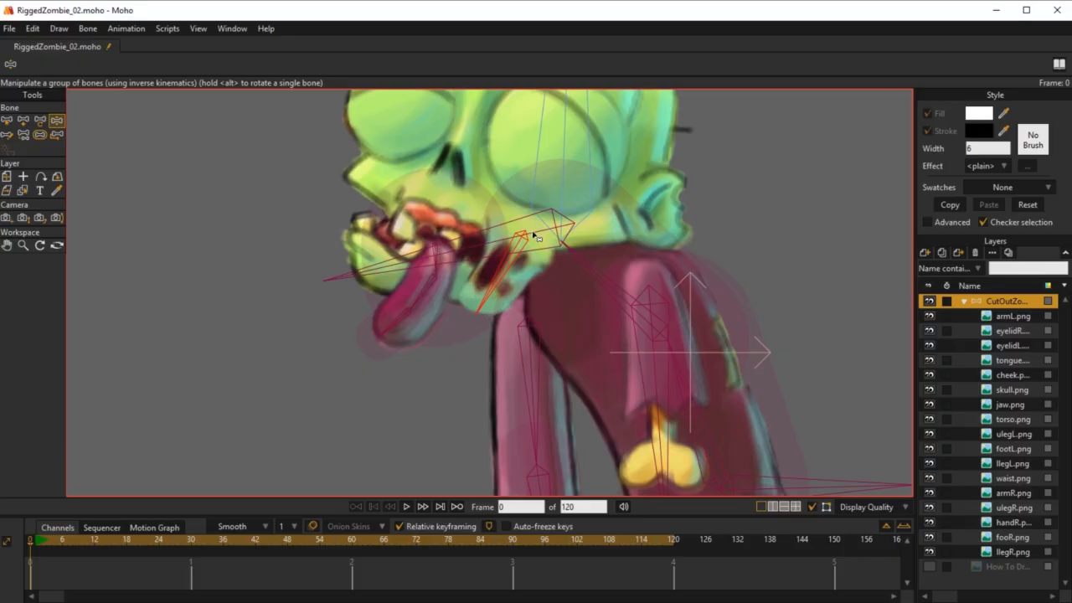
drag(428, 261, 450, 380)
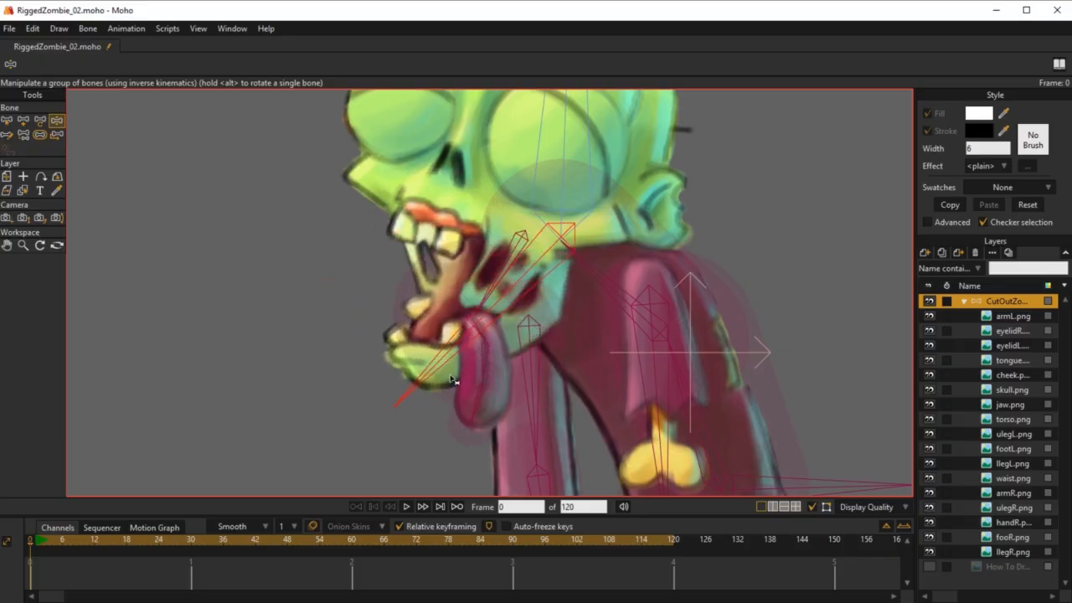
Step: On frame 1, enable squash and stretch scaling at 2 for cheeckBone and set its maximum IK stretching to 2
click(37, 546)
drag(491, 326, 597, 348)
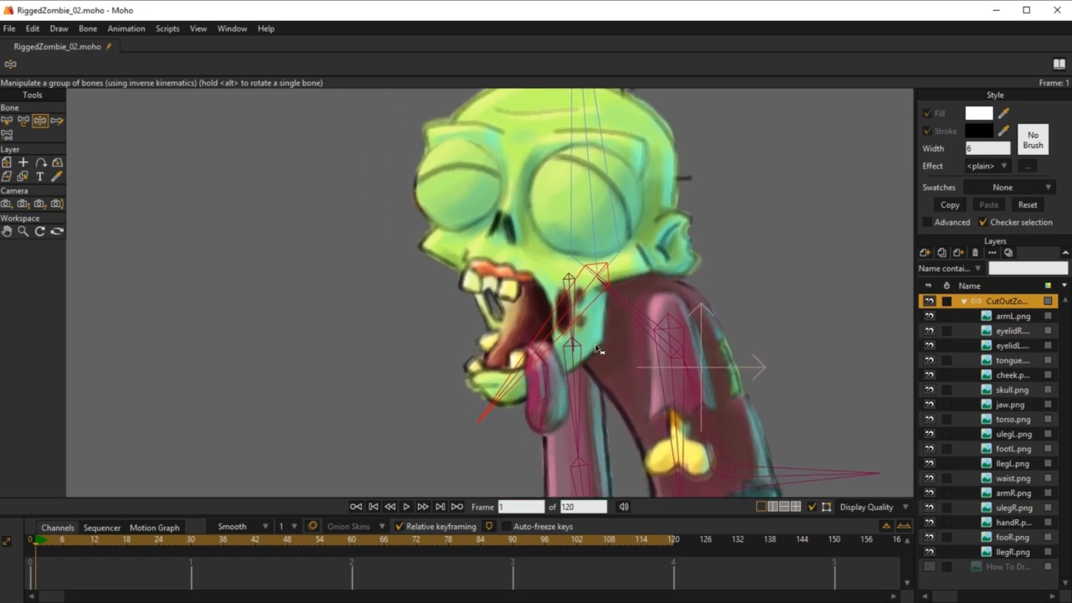
scroll(583, 334, up, 2)
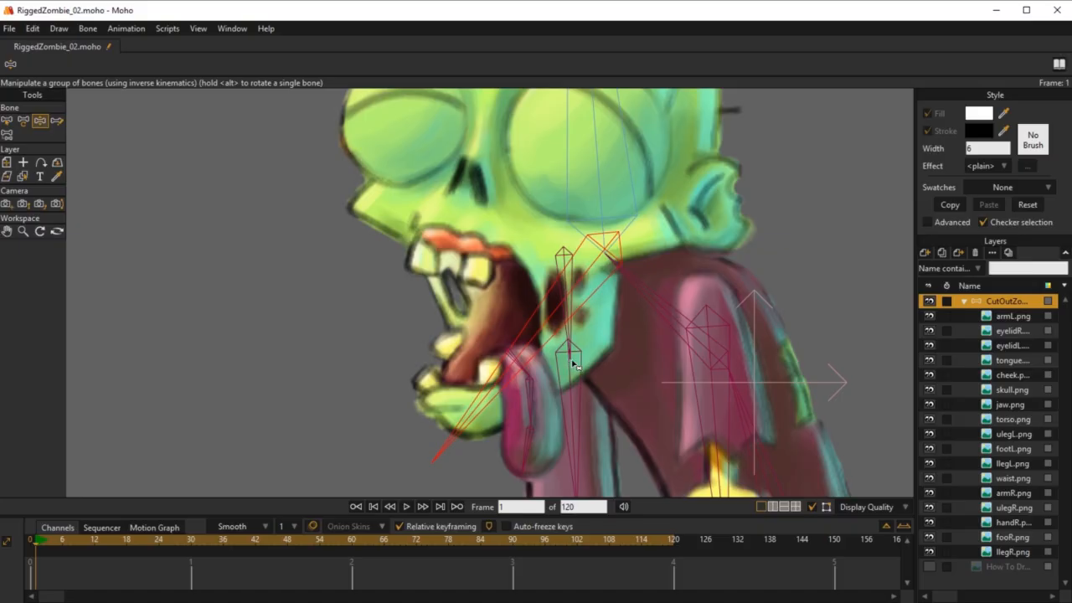
key(b)
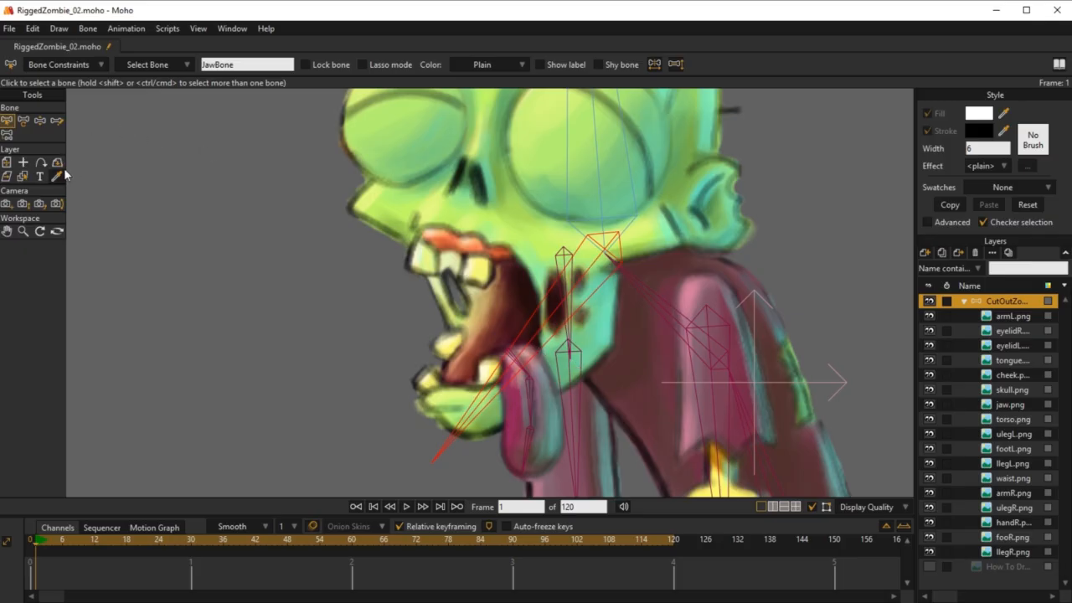
click(563, 256)
click(99, 64)
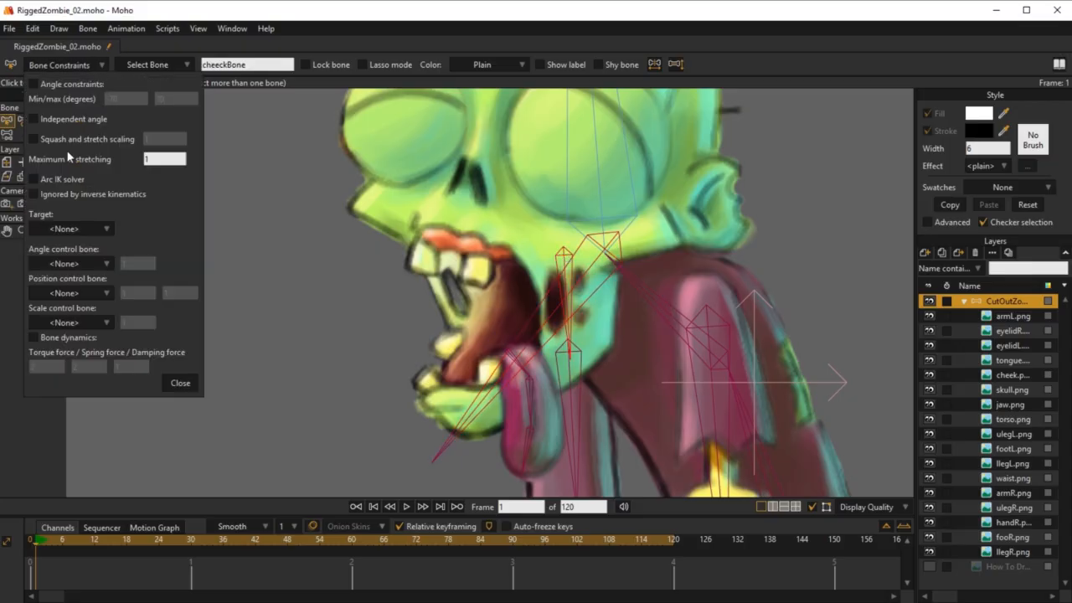
click(34, 139)
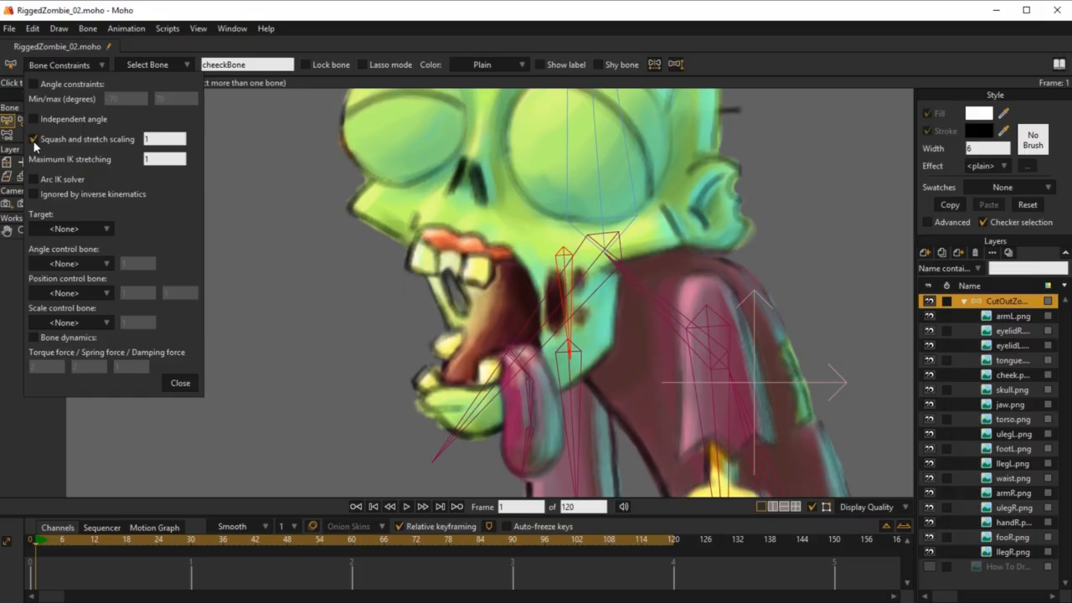
click(159, 158)
drag(158, 160, 130, 159)
text(2)
key(shift+Tab)
text(2)
Step: Select the upper and lower bones of both legs and enable squash and stretch scaling at 1.5 for them
scroll(699, 221, down, 5)
mouse_move(741, 347)
mouse_down()
mouse_move(645, 221)
mouse_move(748, 361)
mouse_up()
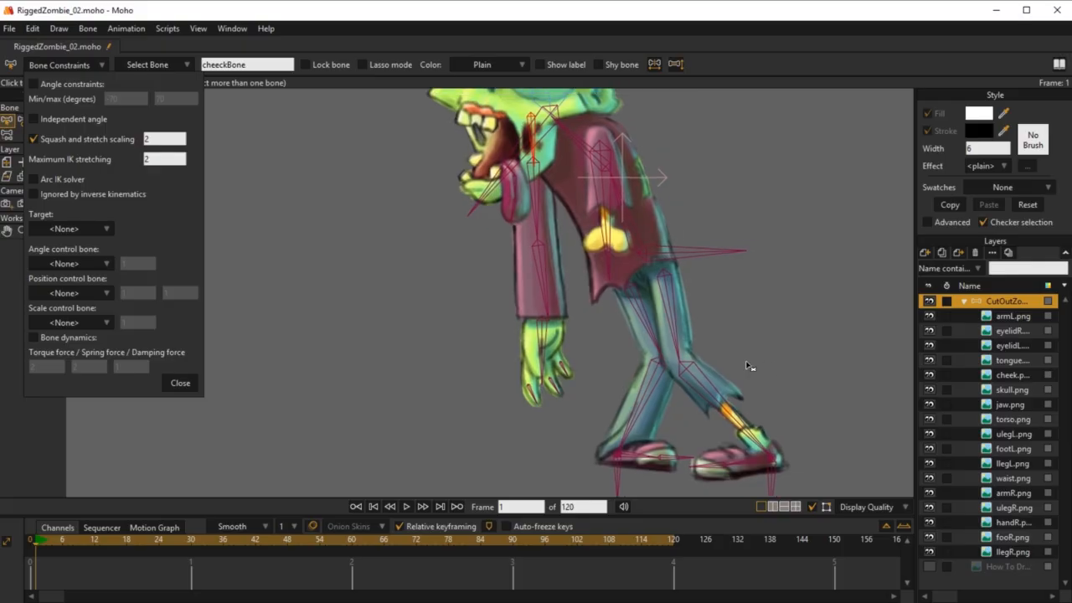
click(651, 382)
click(656, 332)
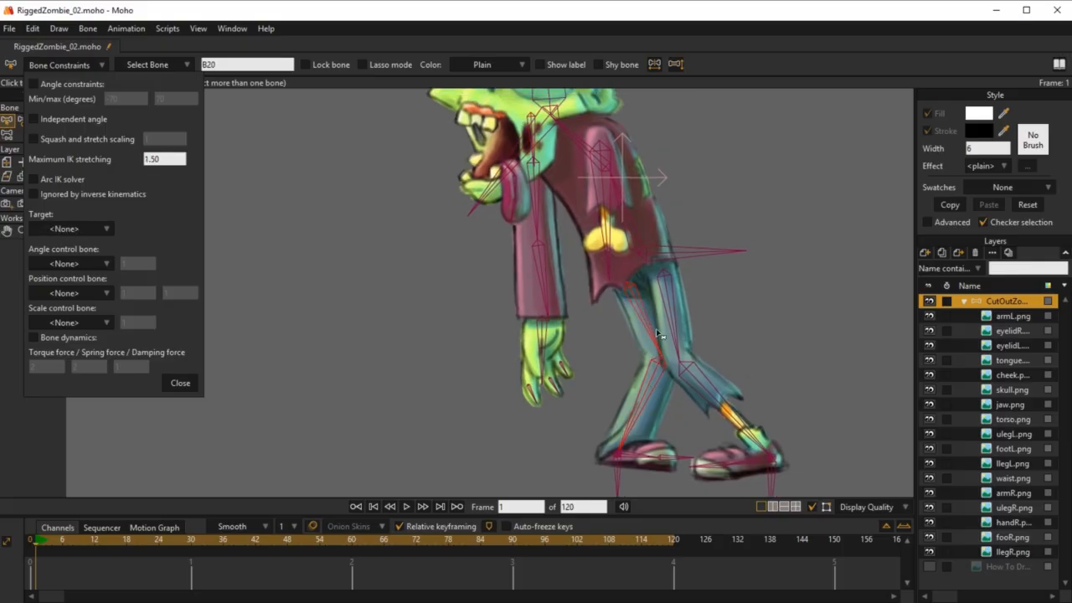
click(702, 387)
click(34, 139)
click(159, 139)
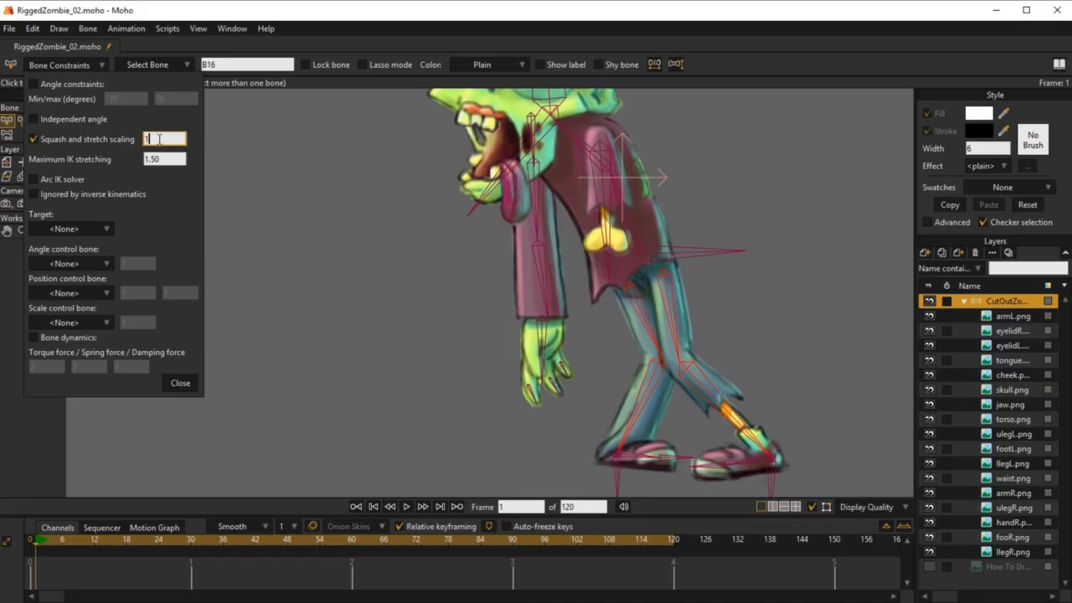
text(.5)
Step: Check the constraints of the attached leg's thigh bone on frame 0 and compare with the assembled rig on frame 1
click(37, 542)
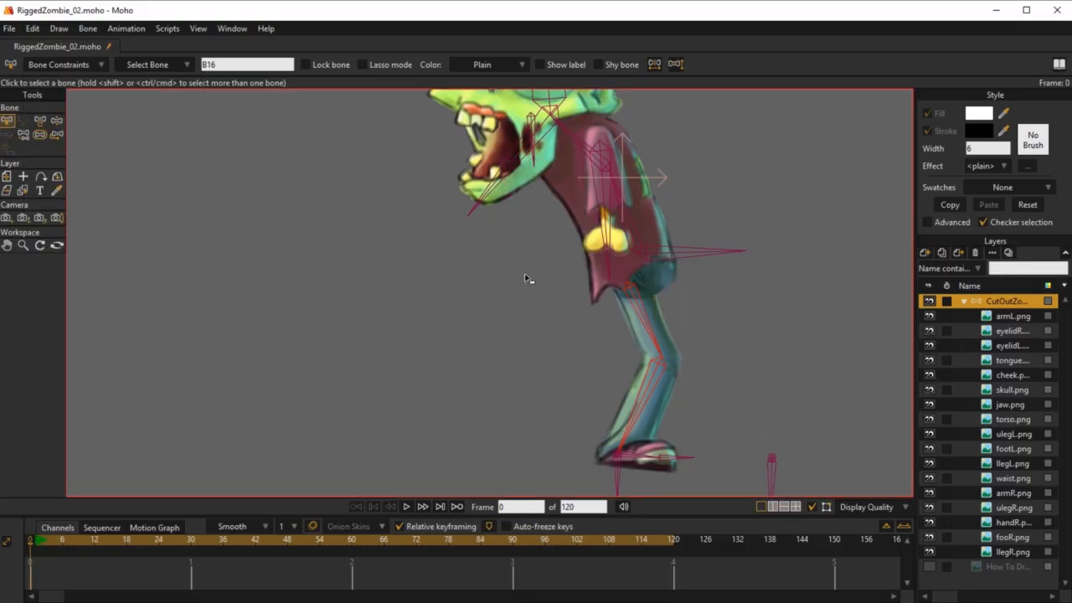
scroll(526, 278, down, 3)
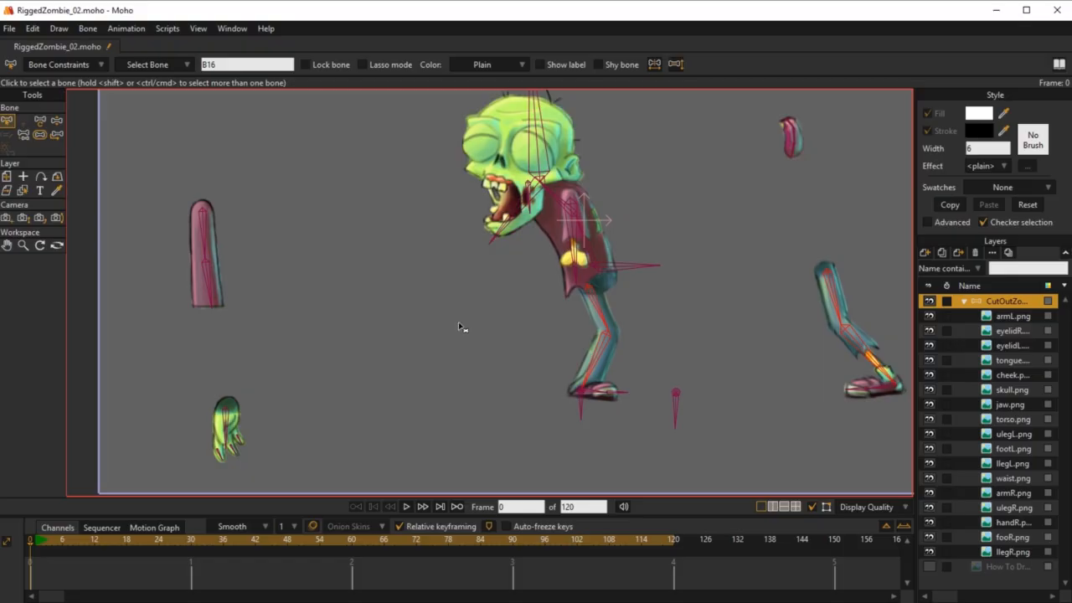
click(596, 308)
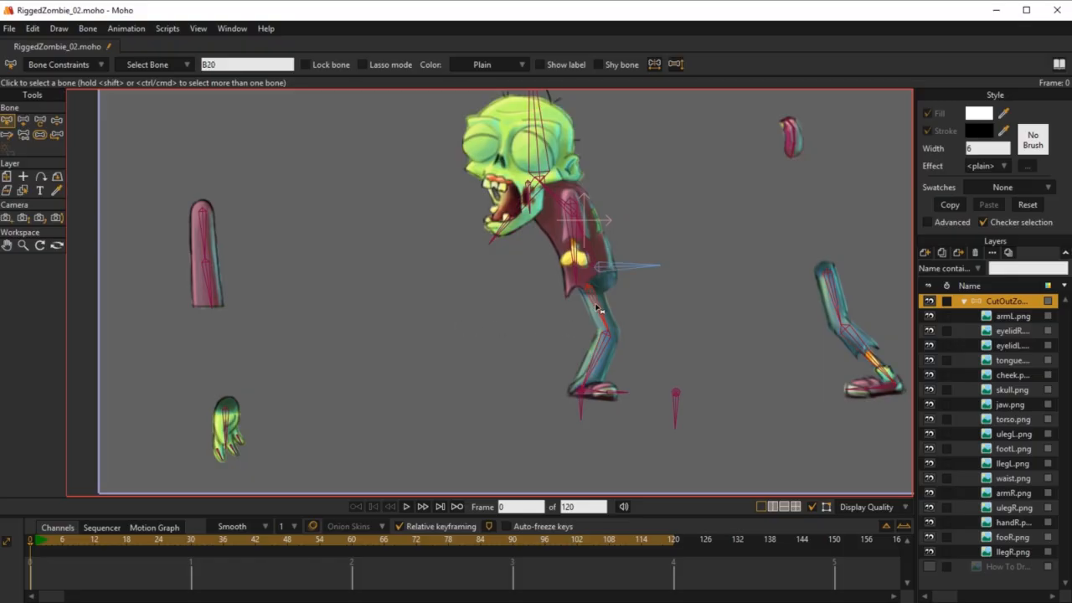
click(81, 66)
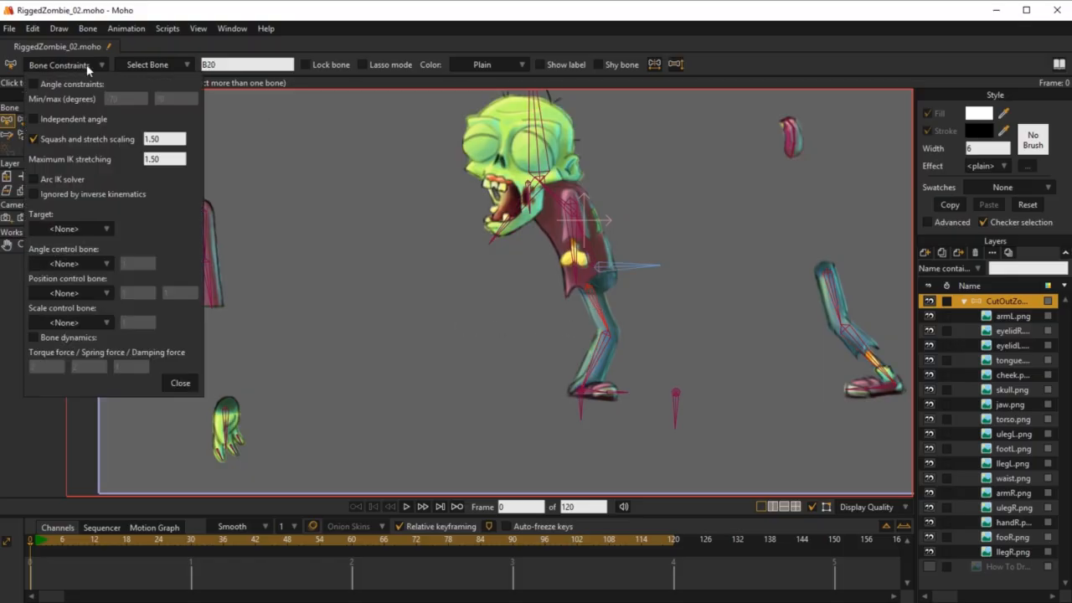
click(87, 67)
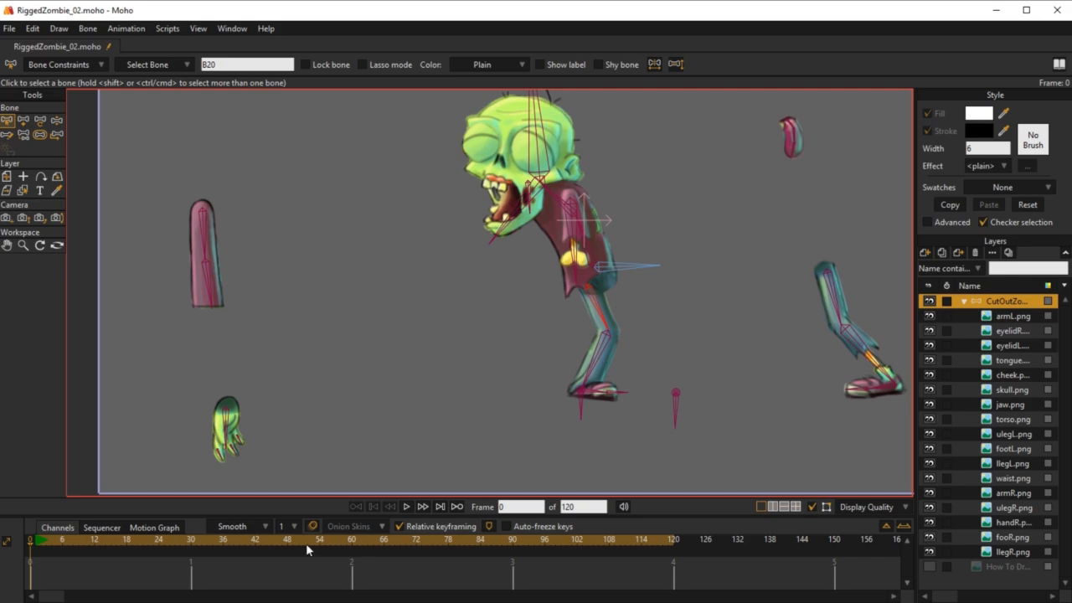
click(36, 540)
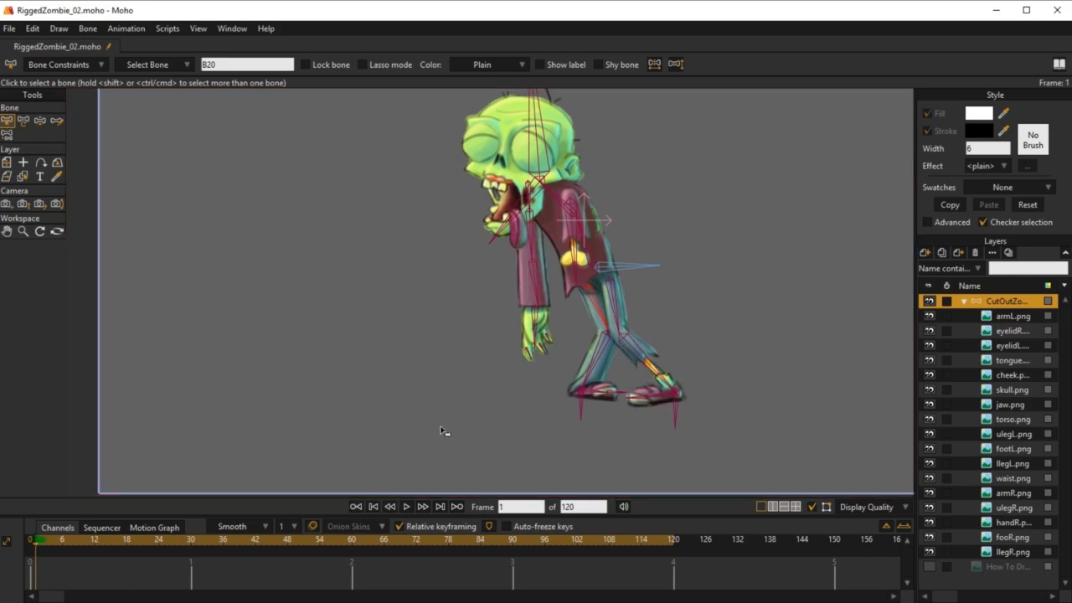
Step: Test the legs' IK stretching on frame 1 by moving the hip bone up and down with Transform Bone
click(615, 270)
key(t)
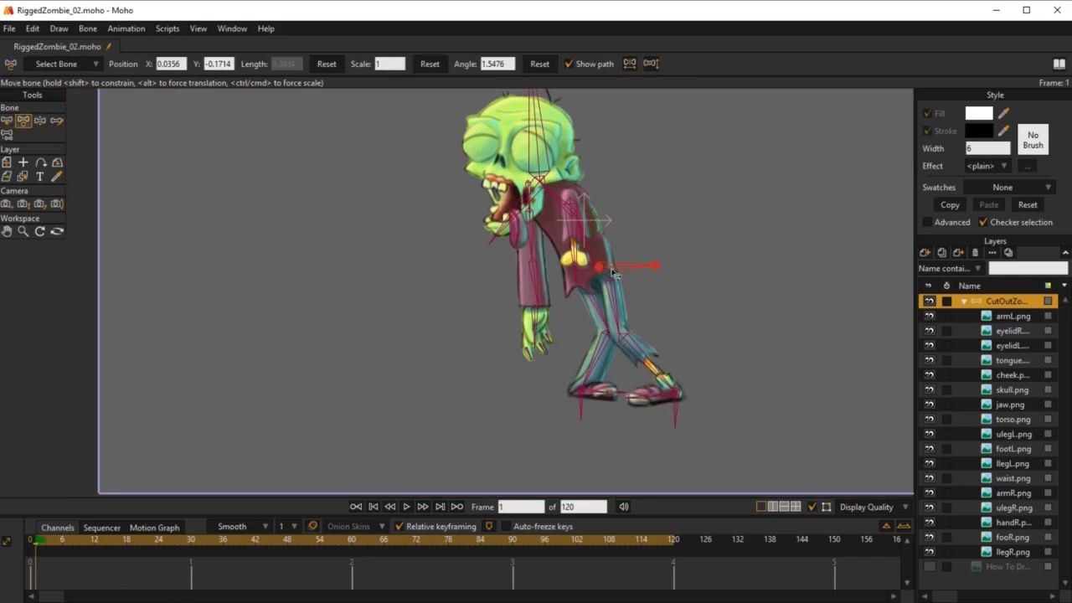
drag(603, 269, 609, 192)
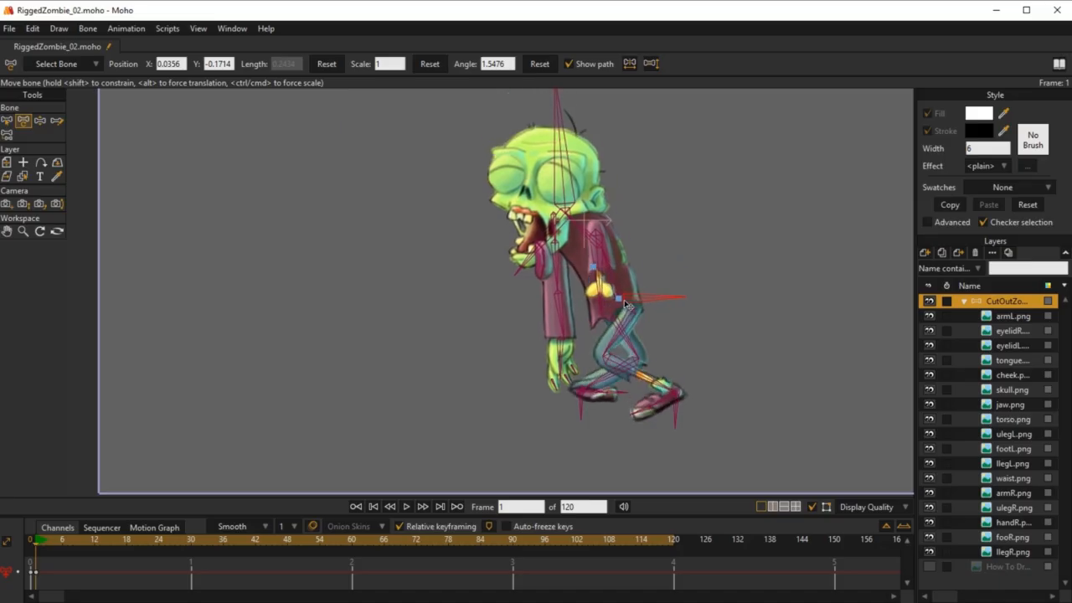
Step: Raise and lower the hip bone once more on frame 1 to check how both feet follow the stretched and bent legs
drag(627, 304, 622, 208)
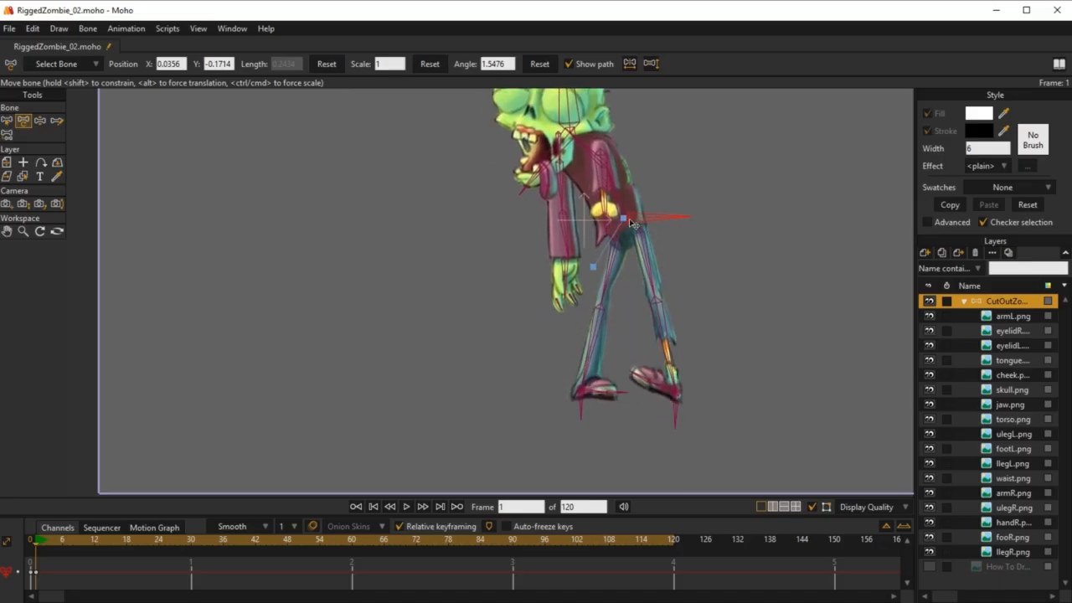
drag(635, 222, 641, 274)
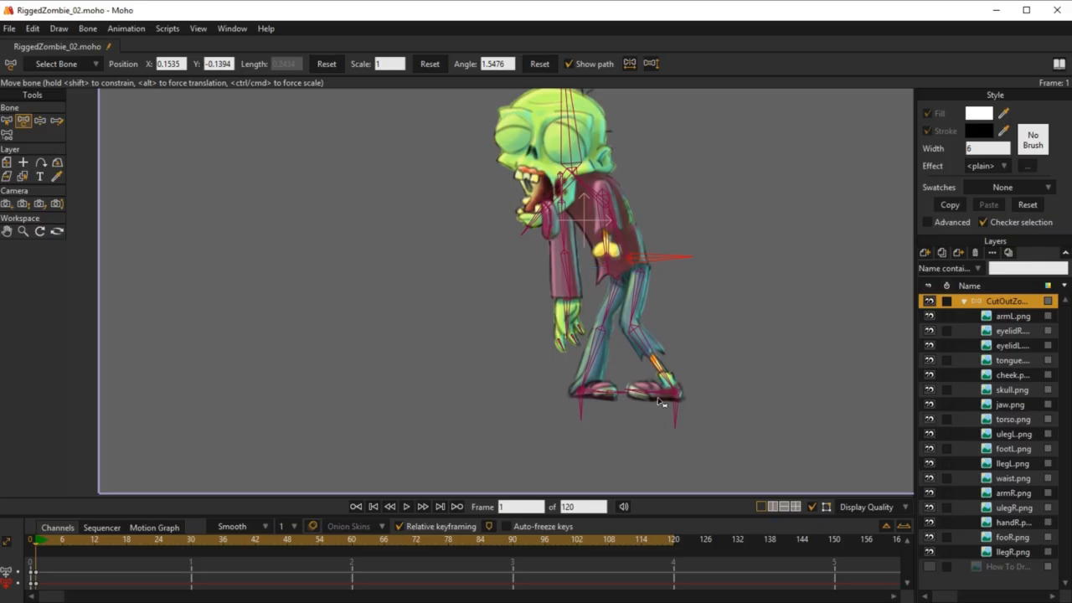
Step: On frame 0, enable the independent angle constraint for foot bone B18 of the leg placed away from the body
key(b)
click(32, 546)
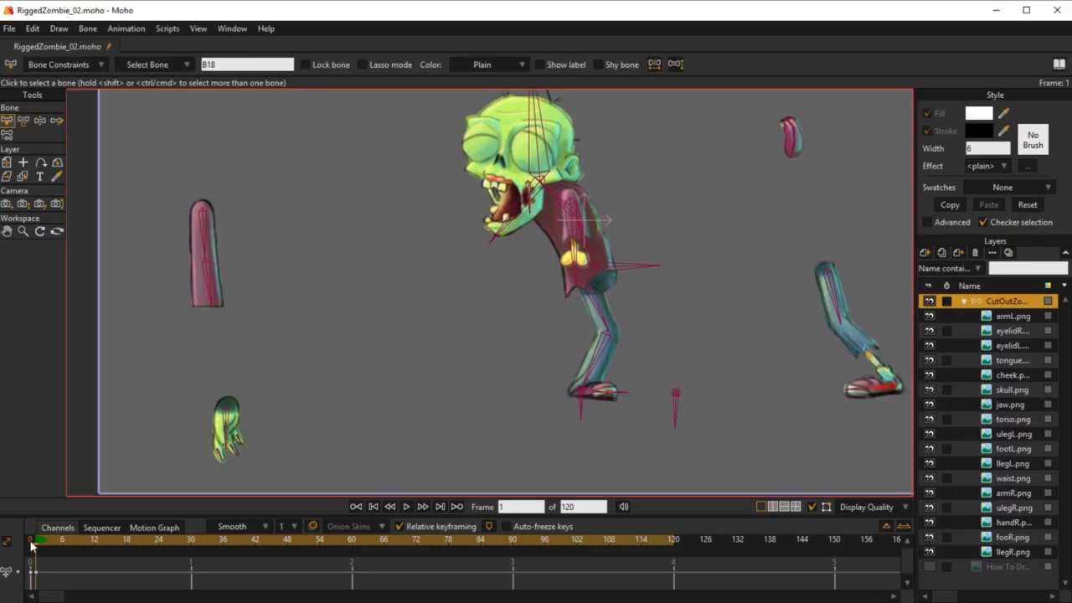
click(82, 67)
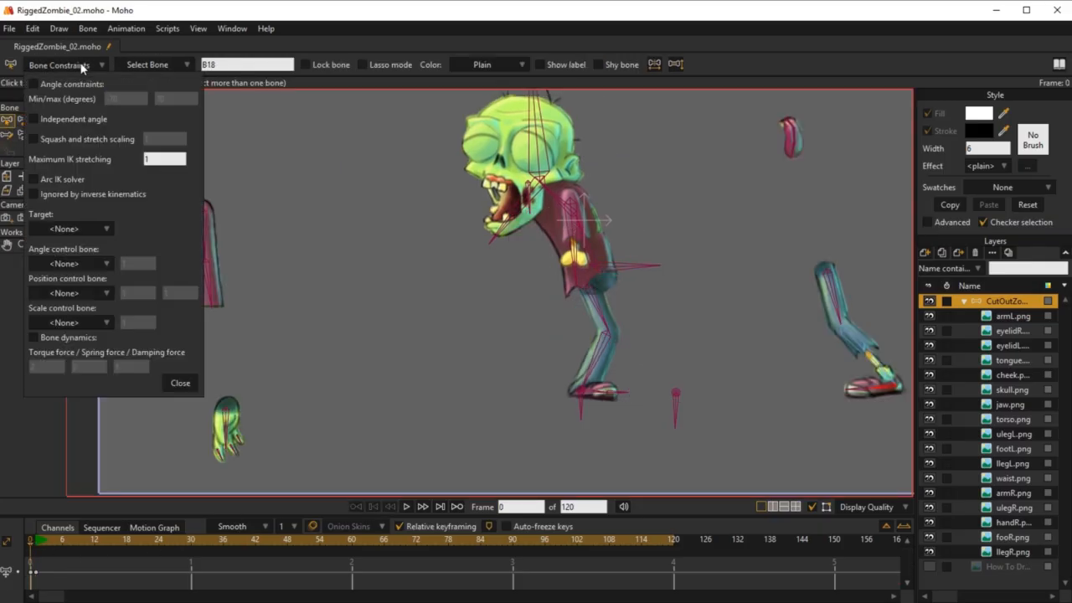
click(34, 120)
click(173, 385)
Step: Test the foot's independent angle on frame 1 by moving MainBone with Transform Bone
click(37, 546)
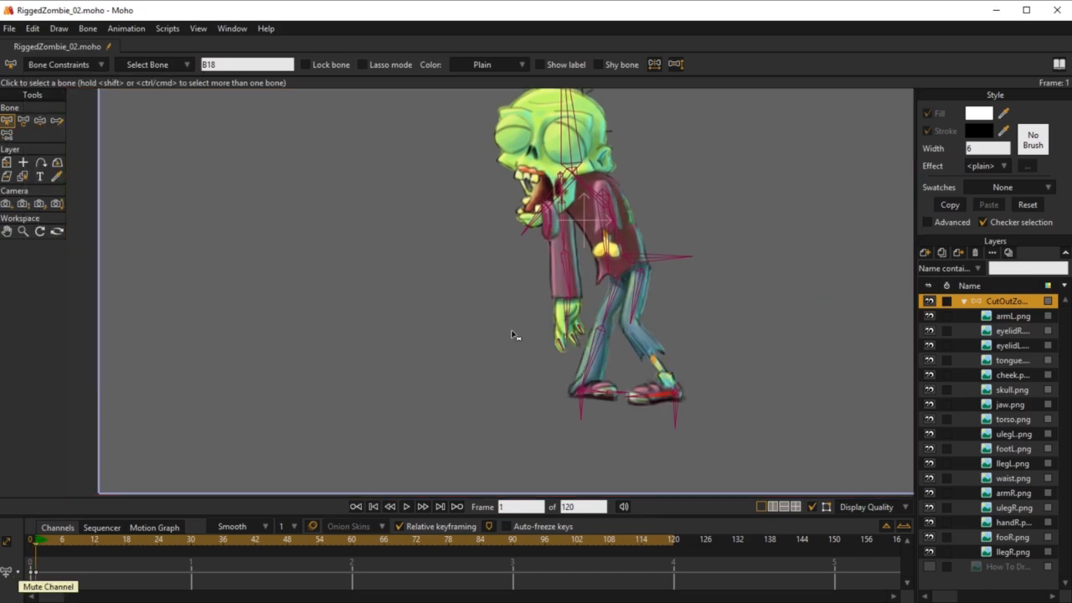
click(658, 259)
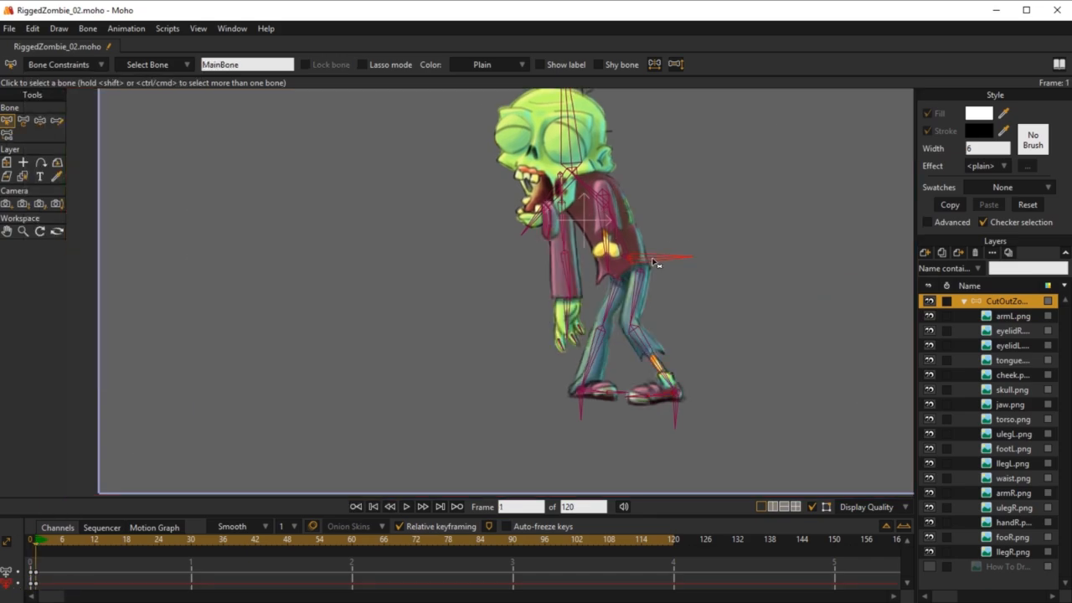
key(t)
mouse_move(633, 258)
mouse_down()
mouse_move(639, 233)
mouse_move(630, 249)
mouse_move(618, 203)
mouse_move(640, 210)
mouse_move(628, 273)
mouse_move(620, 240)
mouse_move(616, 248)
mouse_up()
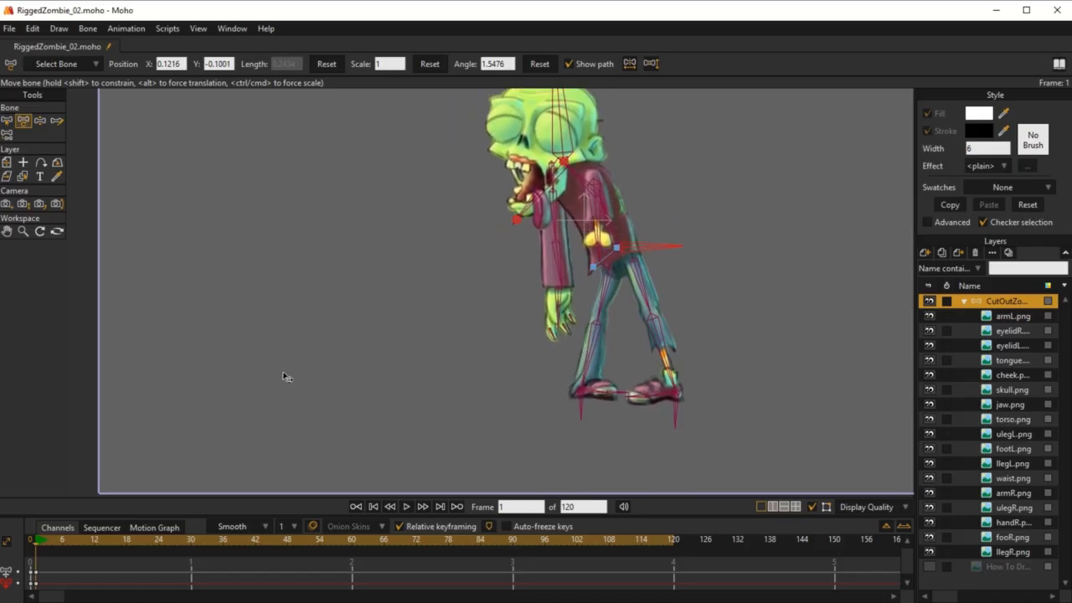
Step: On frame 0, set the bone strength of the attached leg's target bone to 0
click(30, 542)
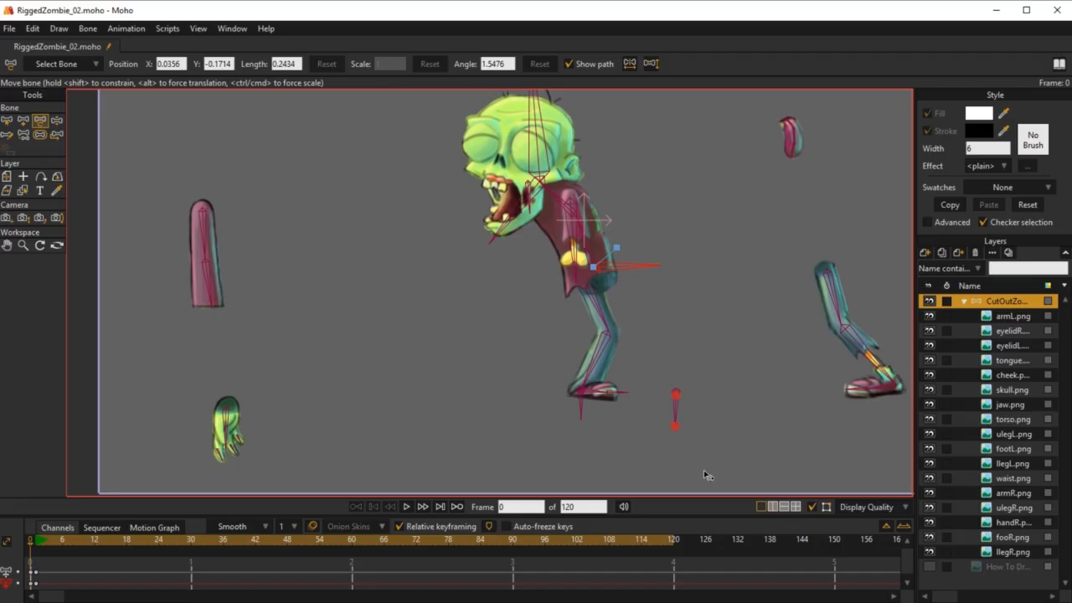
key(b)
click(597, 399)
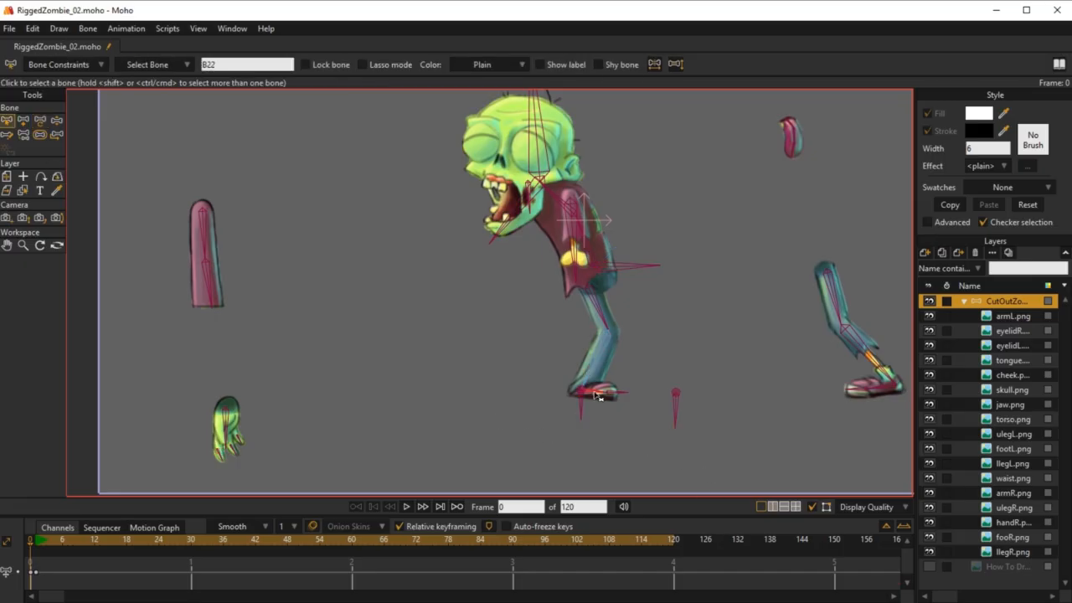
click(38, 135)
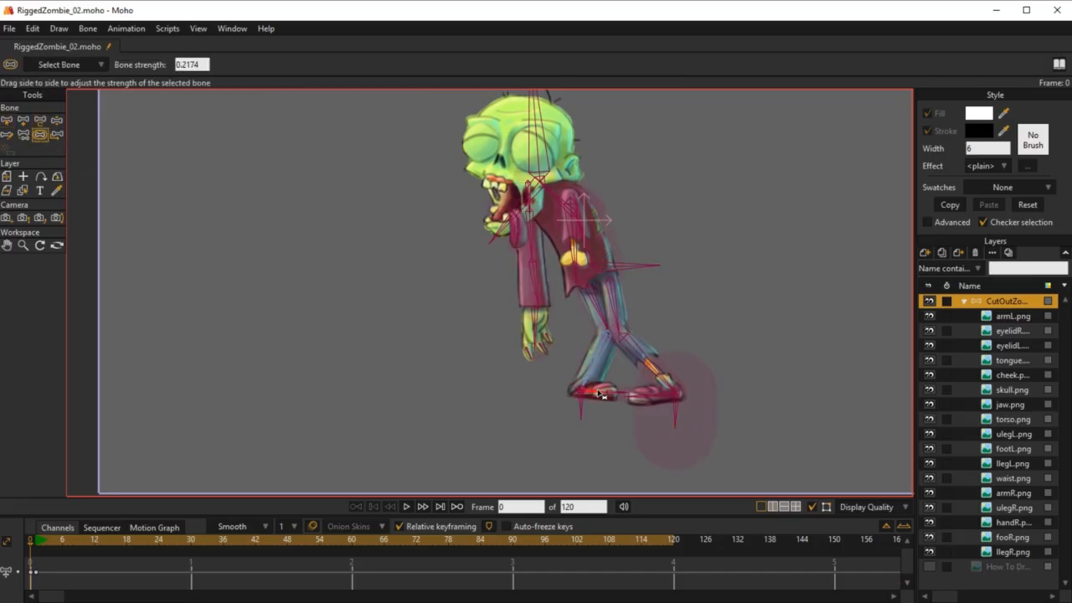
drag(597, 394, 595, 394)
scroll(661, 432, up, 5)
drag(700, 365, 486, 401)
click(670, 340)
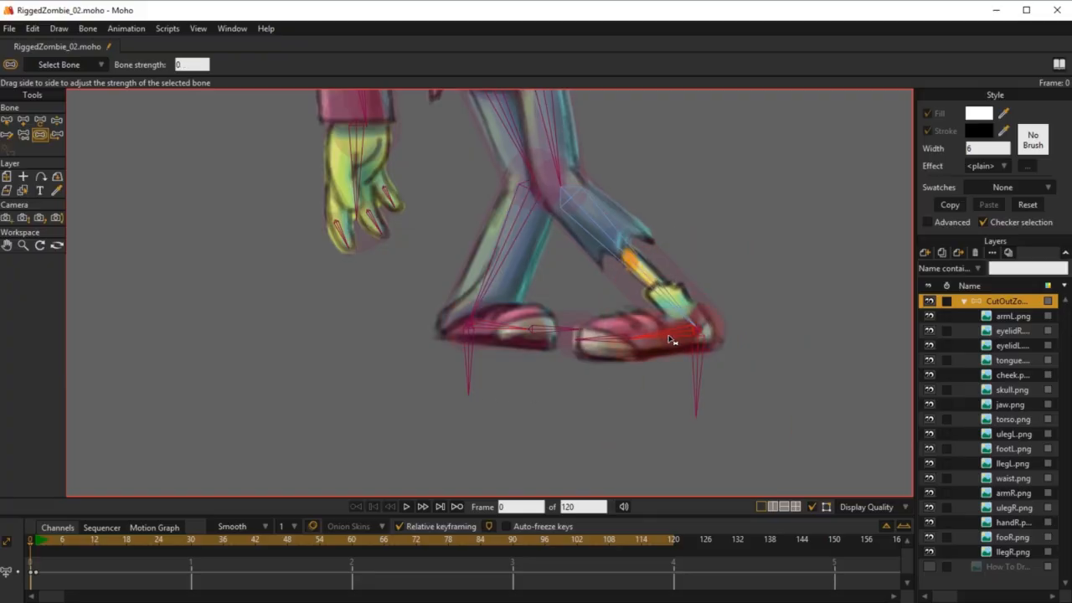
click(695, 373)
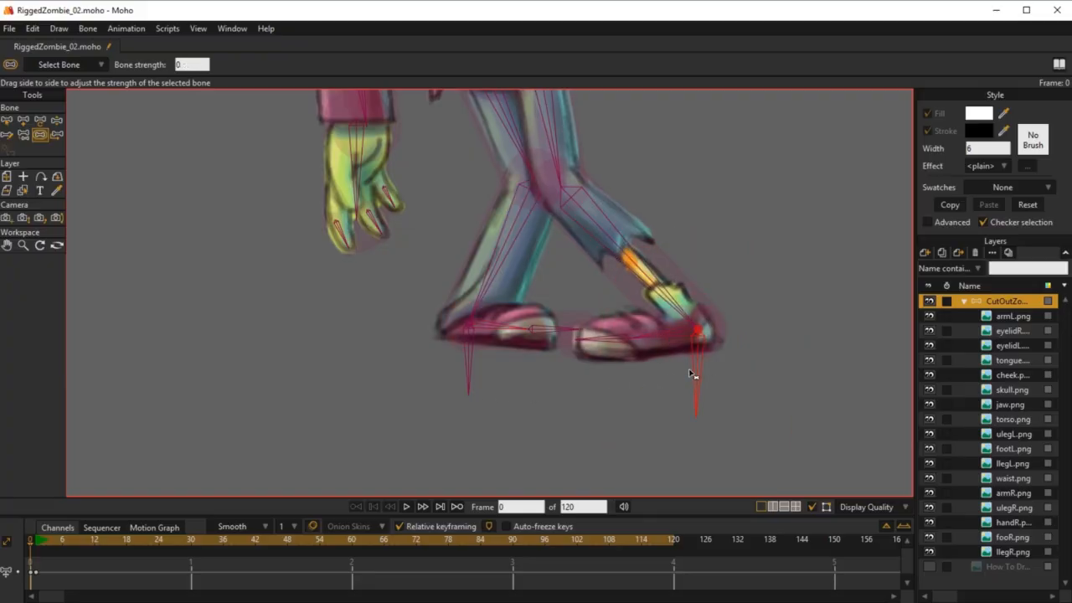
Step: Check the bone strength and influence area of the heel and toe bones in both feet
click(545, 334)
drag(552, 337, 496, 325)
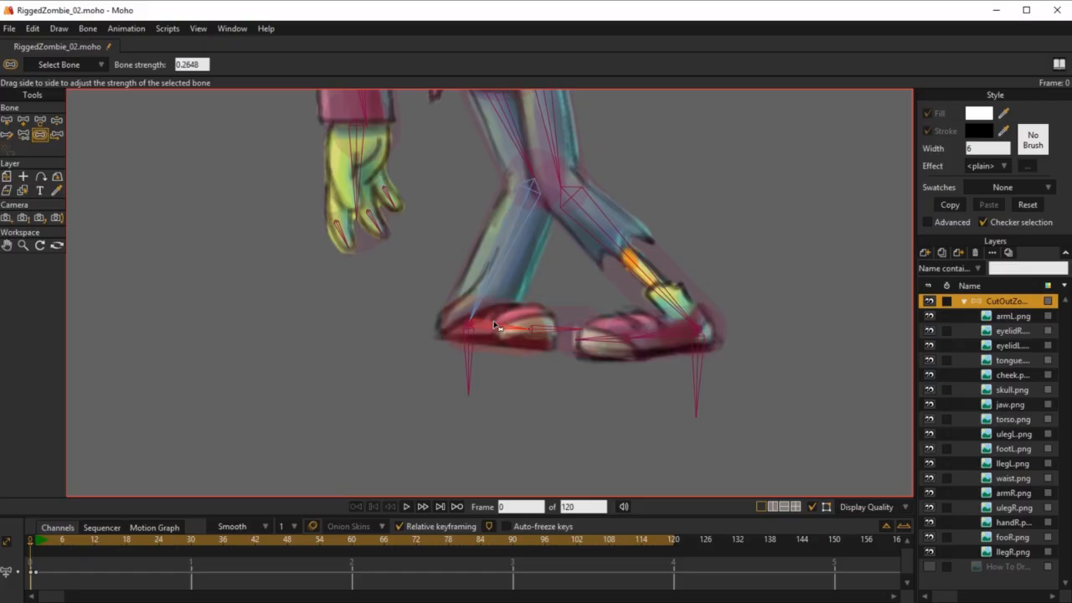
click(601, 343)
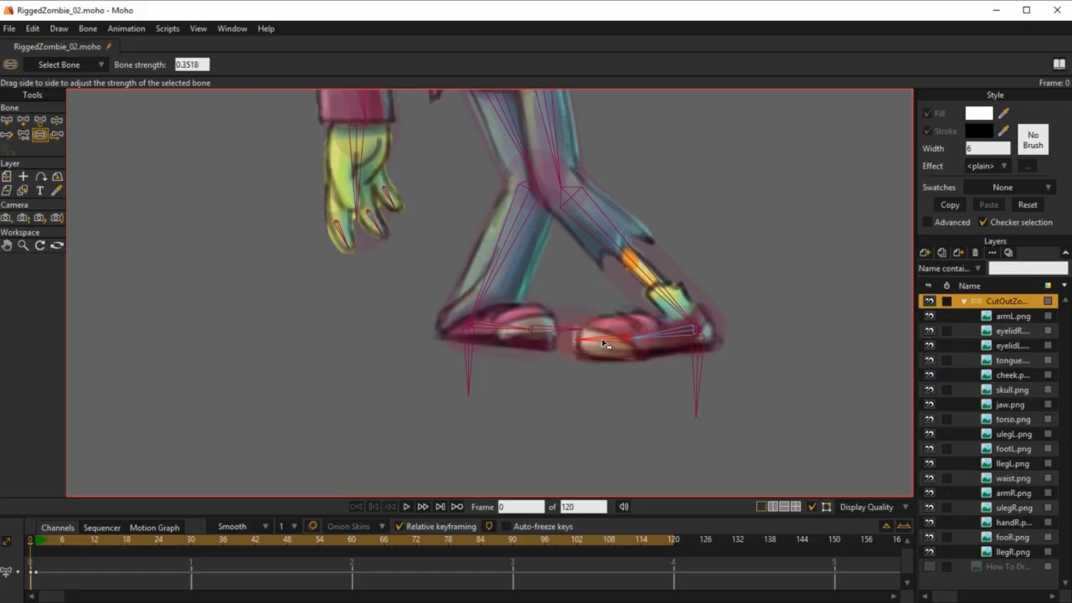
click(662, 341)
Step: Add a short child bone of JawBone at the tip of the cheek bone and name it target_cheek
scroll(615, 316, down, 3)
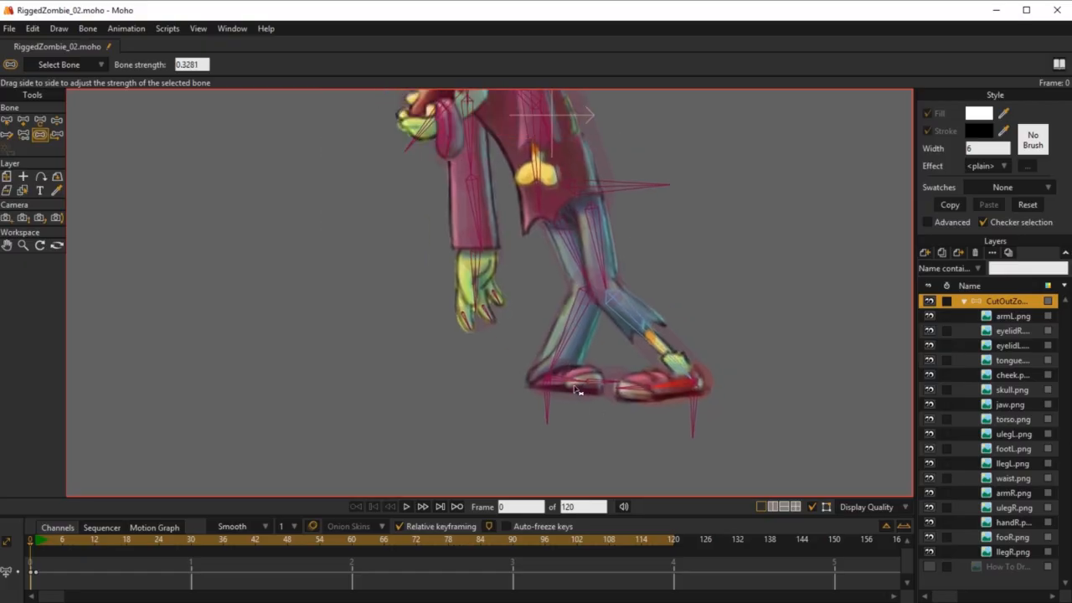
scroll(573, 389, down, 5)
scroll(549, 266, up, 8)
drag(514, 323, 548, 262)
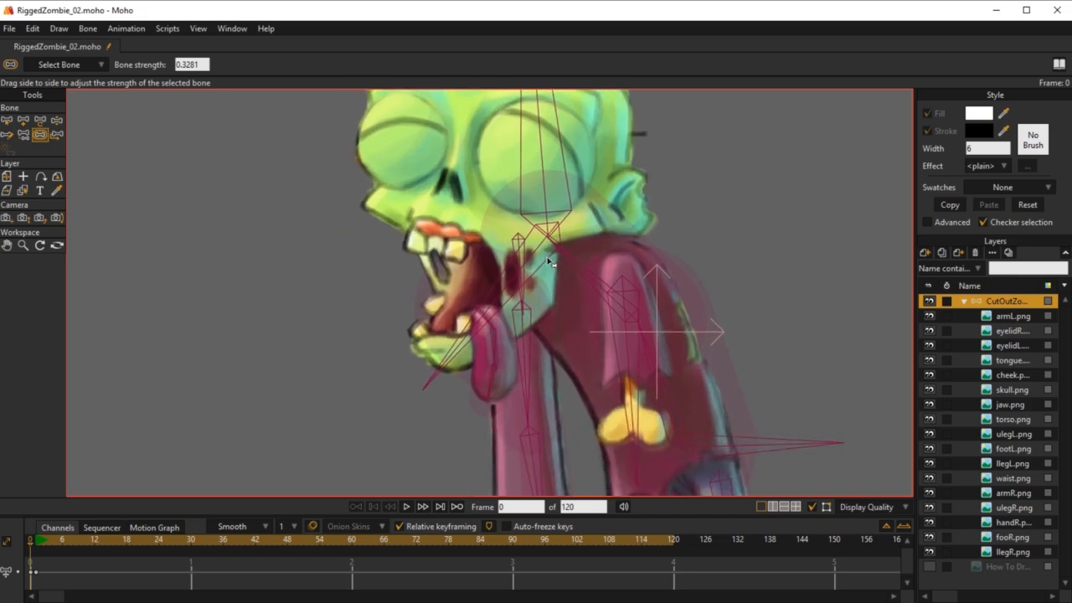
scroll(517, 242, up, 2)
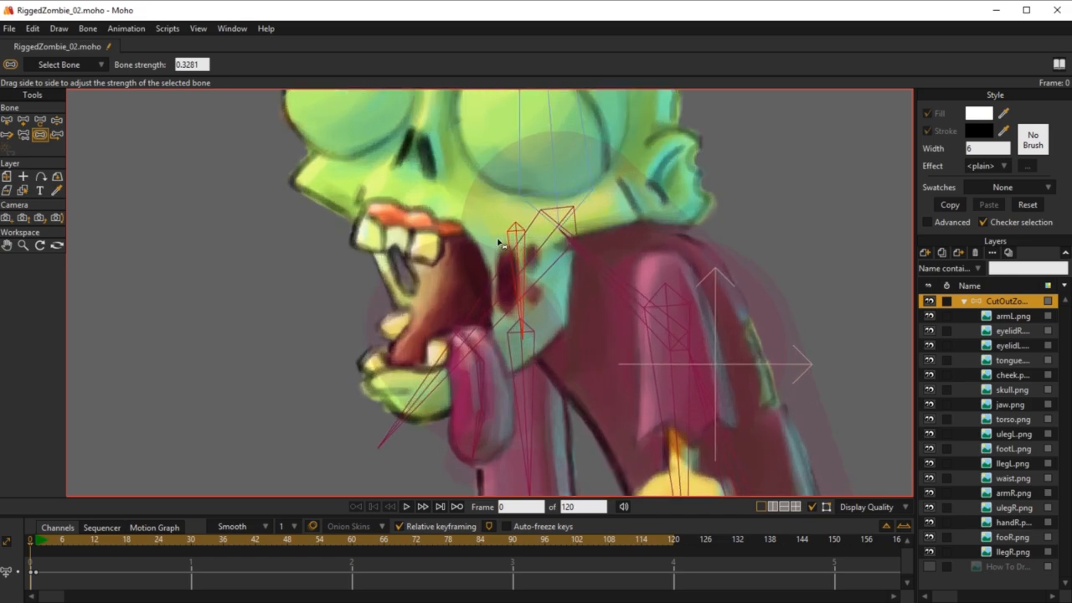
click(463, 250)
key(z)
click(483, 327)
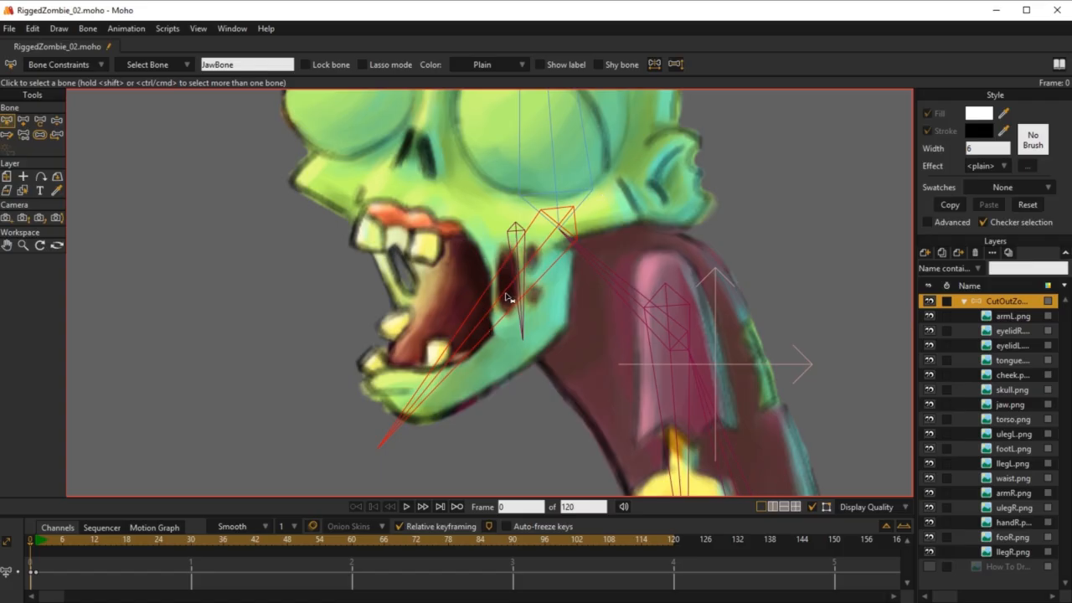
click(24, 121)
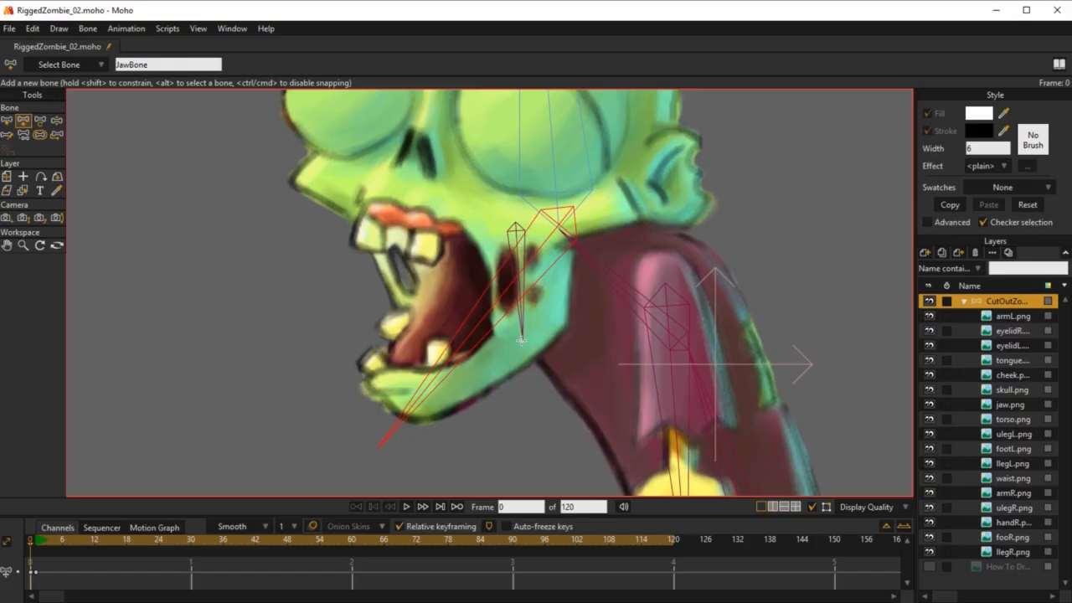
drag(522, 341, 524, 392)
click(126, 65)
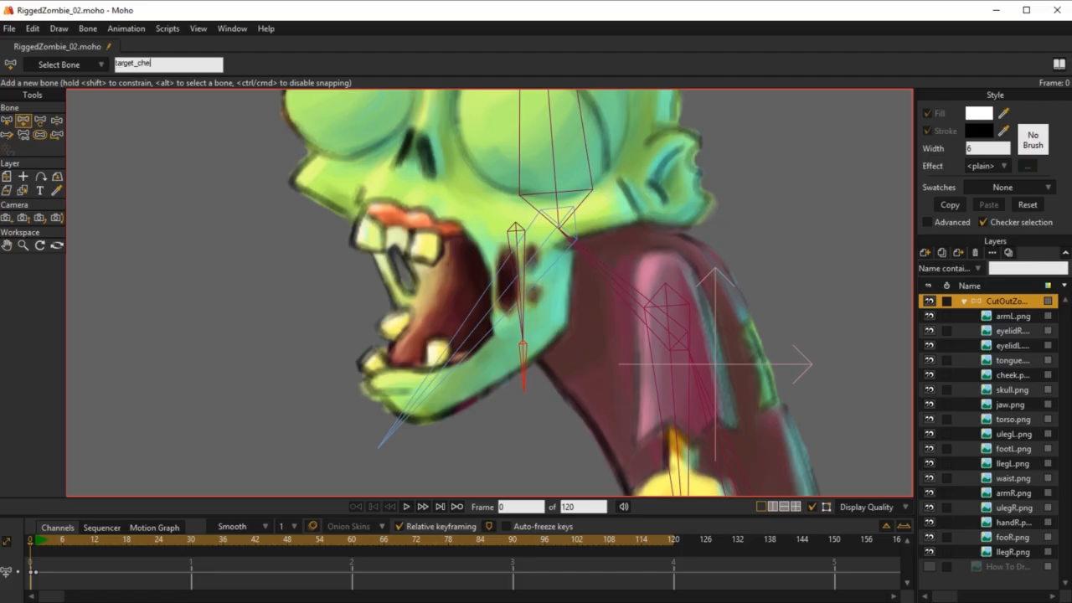
key(Return)
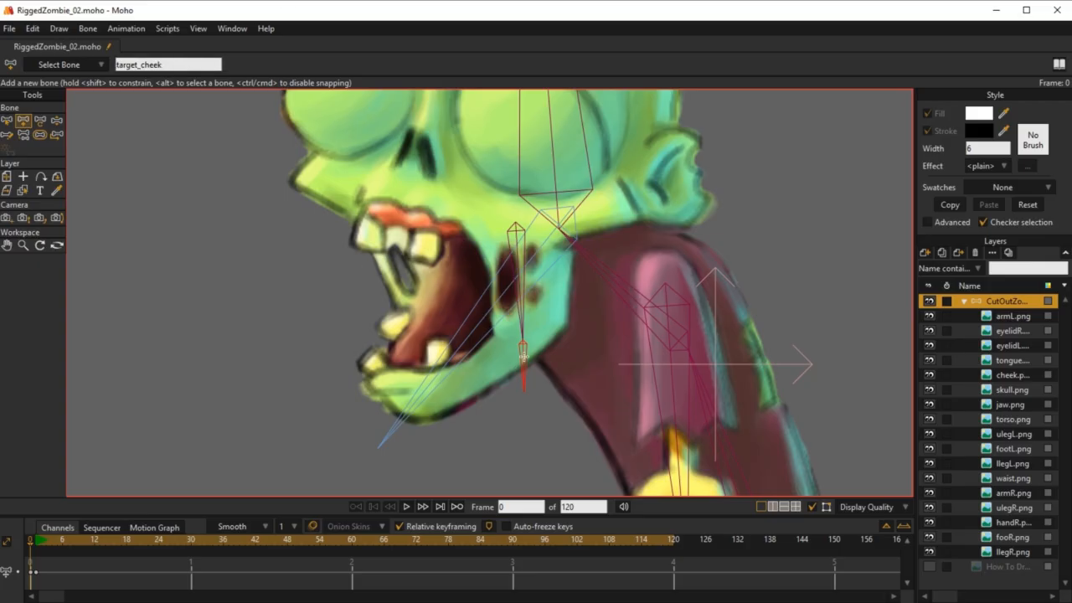
Step: Set the bone strength of target_cheek to 0 and check which bone it is parented to
click(40, 136)
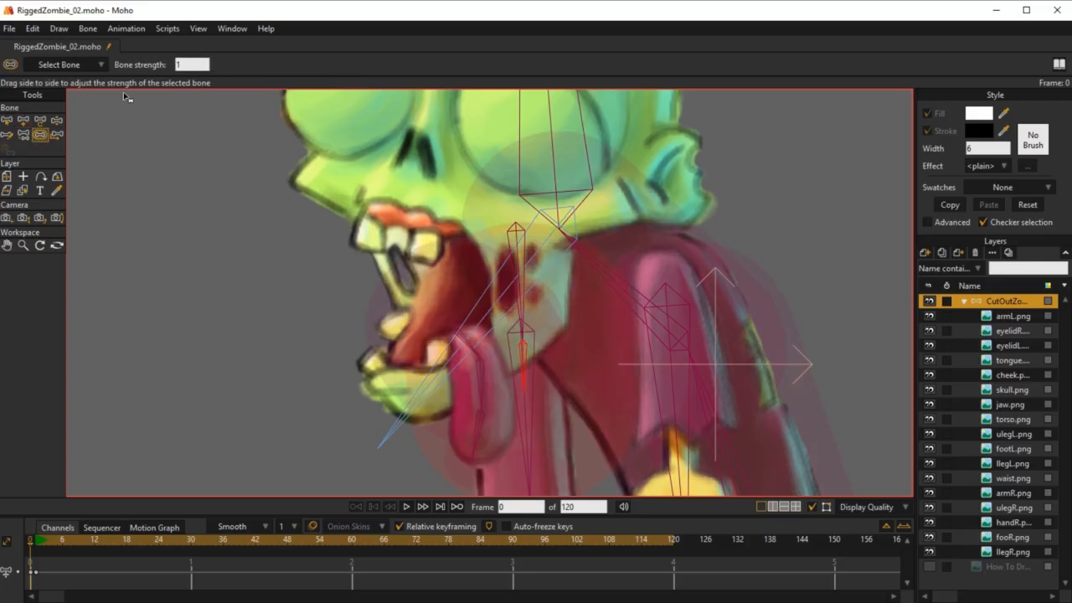
drag(196, 63, 153, 51)
text(0)
key(Return)
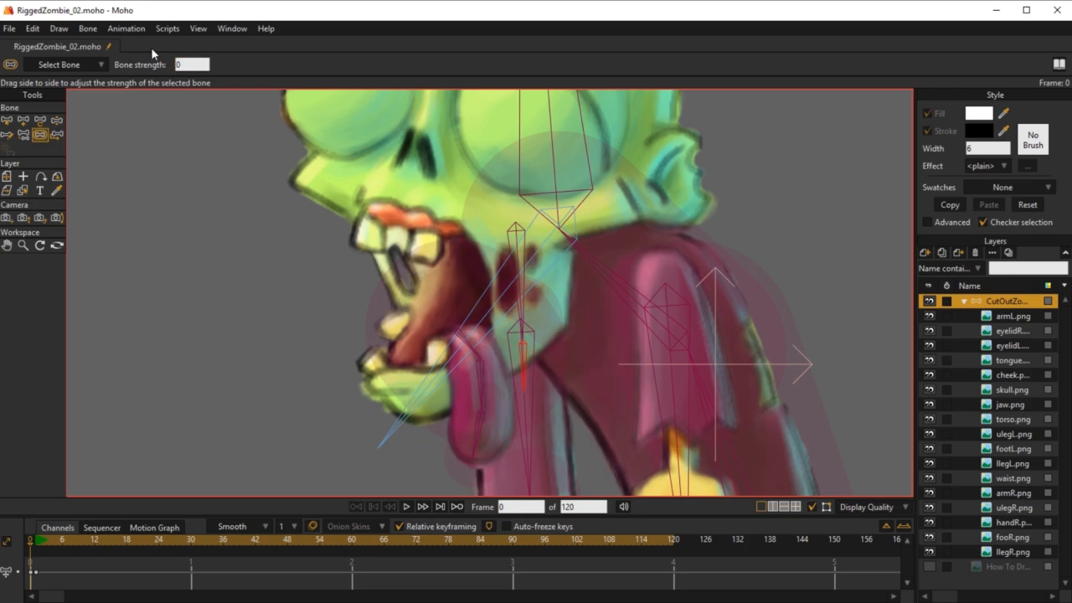
key(b)
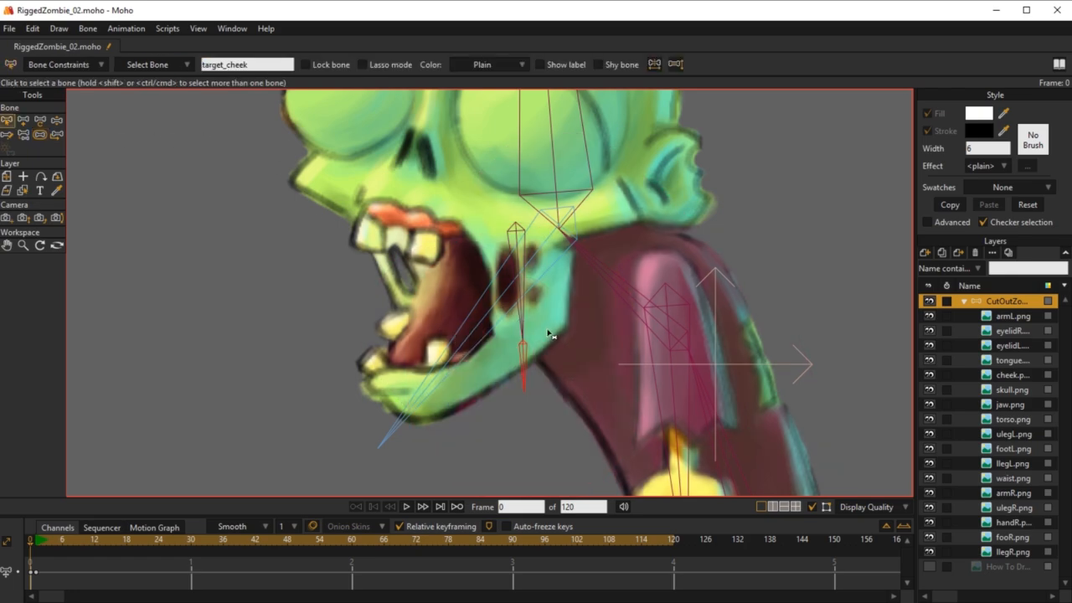
key(p)
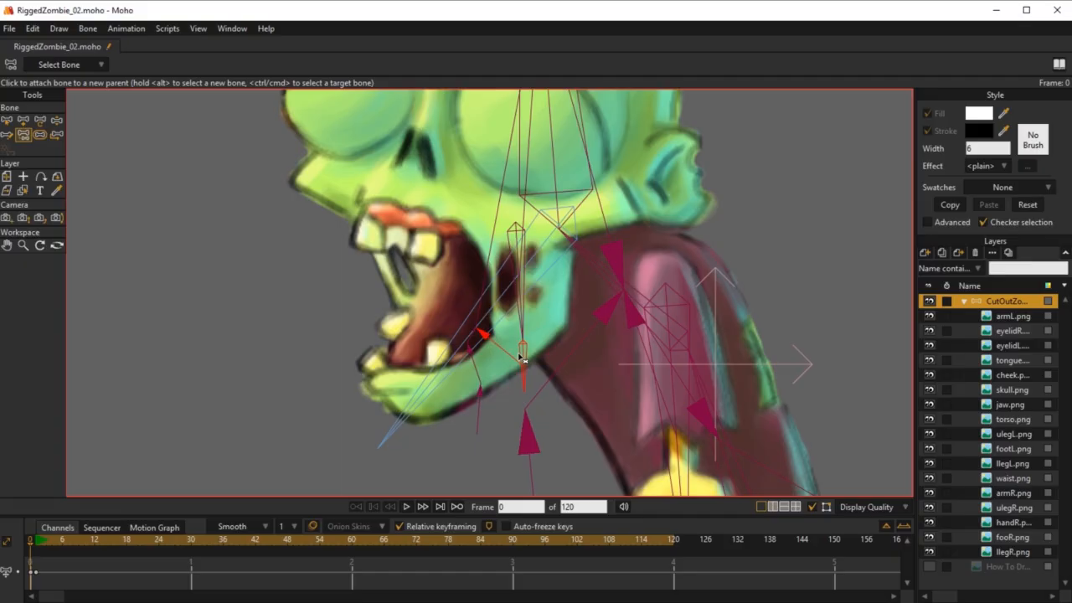
key(b)
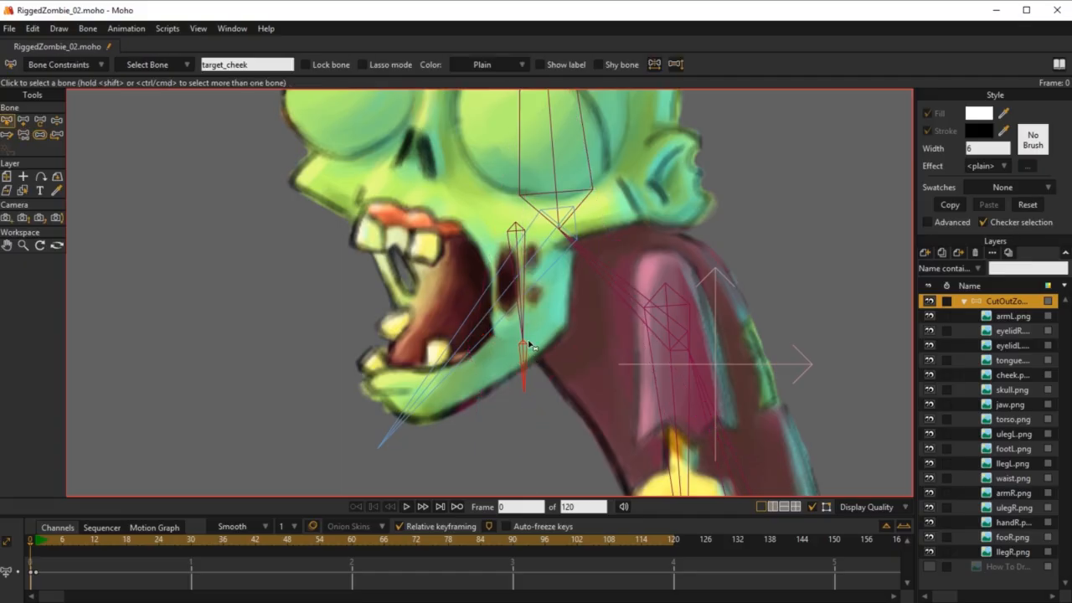
Step: Assign target_cheek as the target of cheeckBone in its bone constraints
click(525, 320)
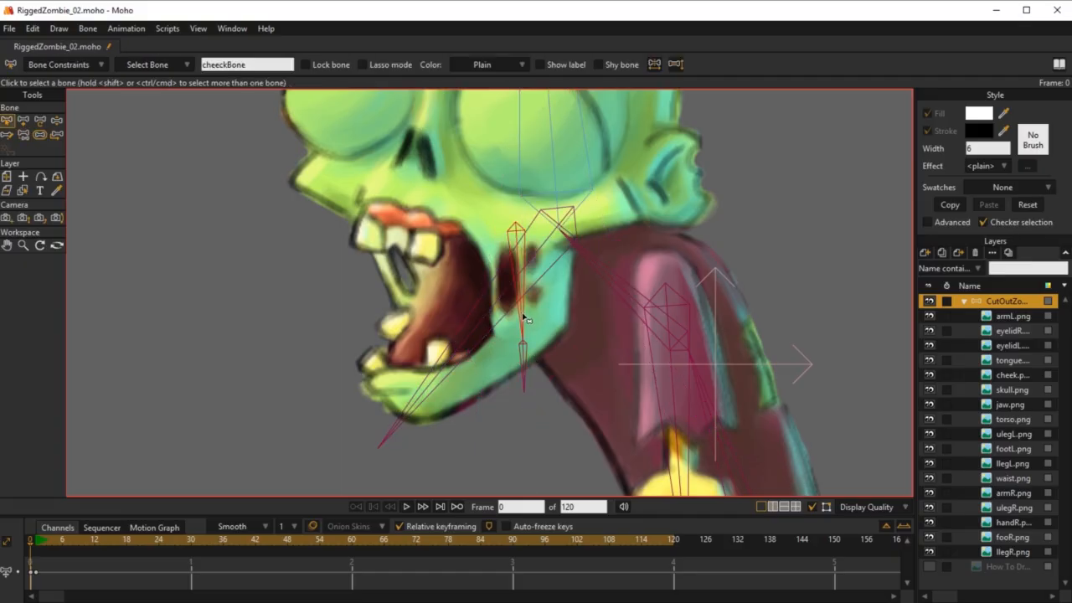
click(72, 63)
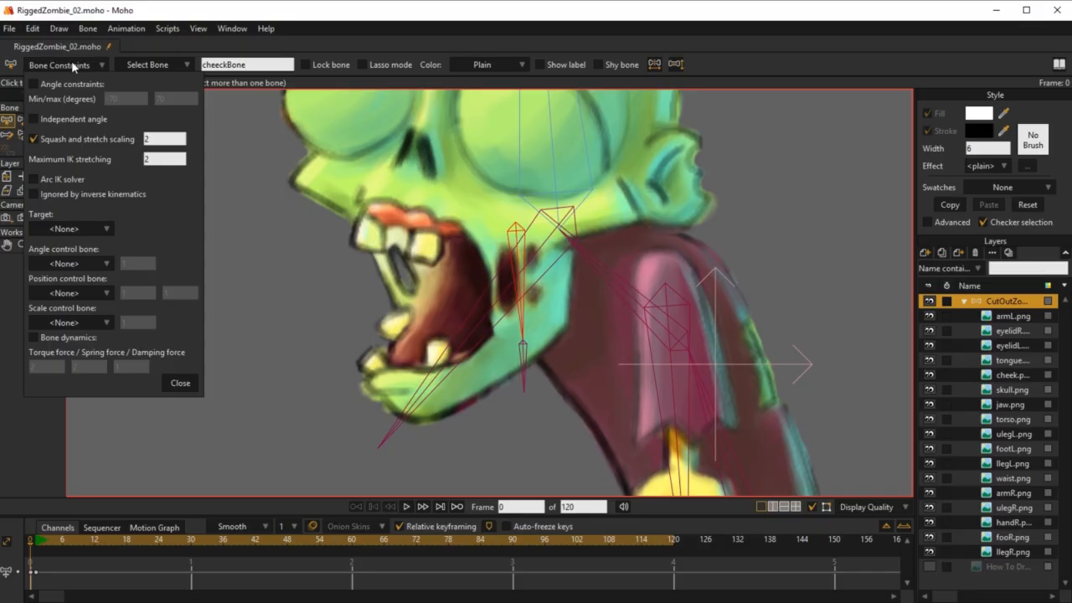
click(75, 229)
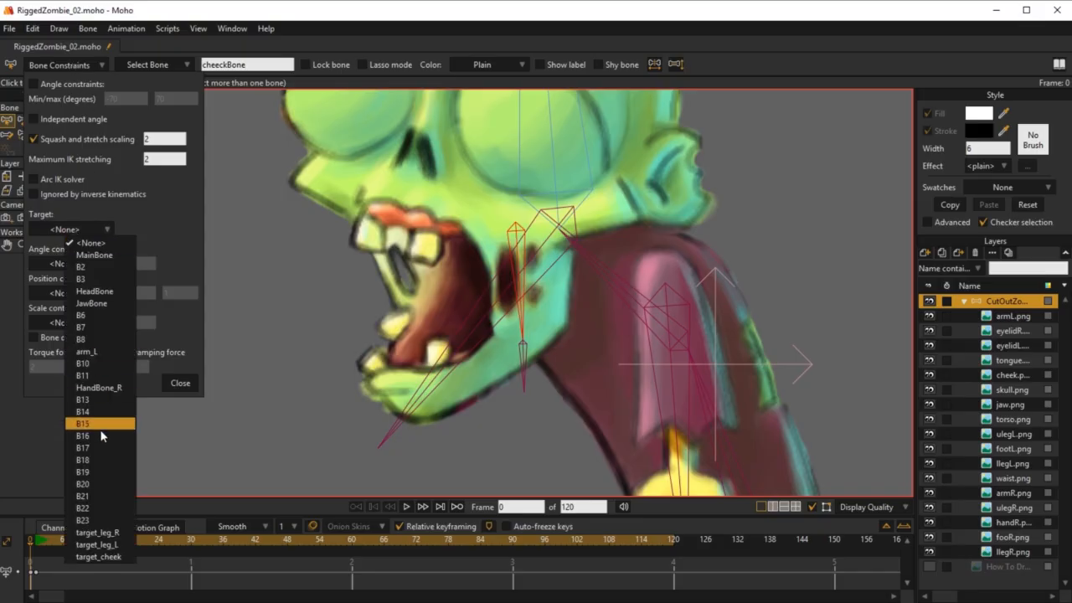
click(105, 557)
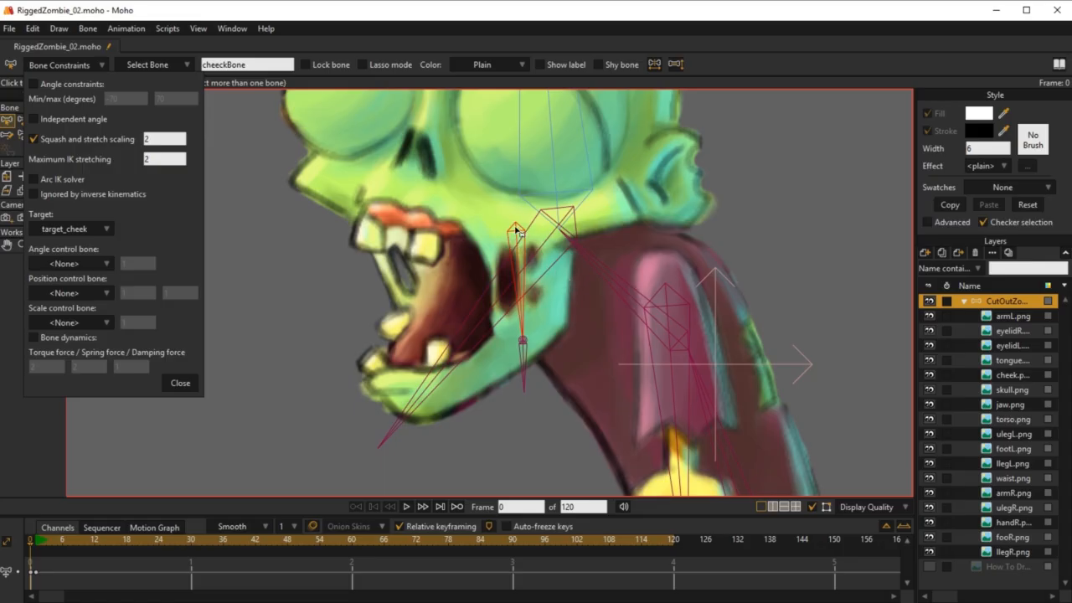
Step: Examine the parent connection of cheeckBone in the head with the Reparent Bone tool
key(p)
scroll(497, 272, down, 3)
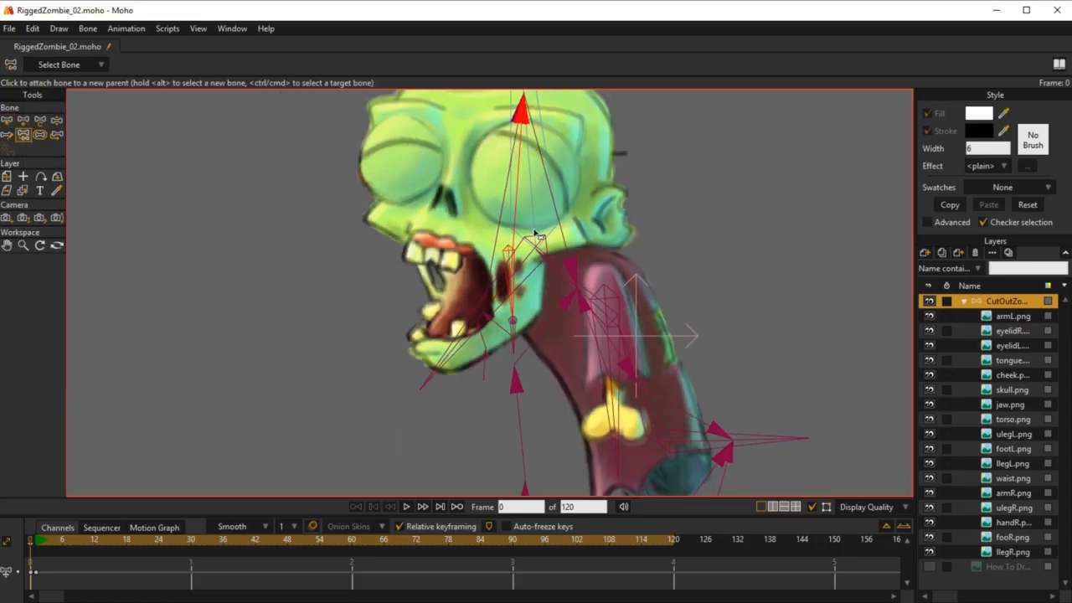
drag(529, 187, 531, 240)
scroll(520, 268, up, 4)
drag(556, 374, 574, 272)
scroll(575, 272, down, 2)
scroll(577, 272, up, 2)
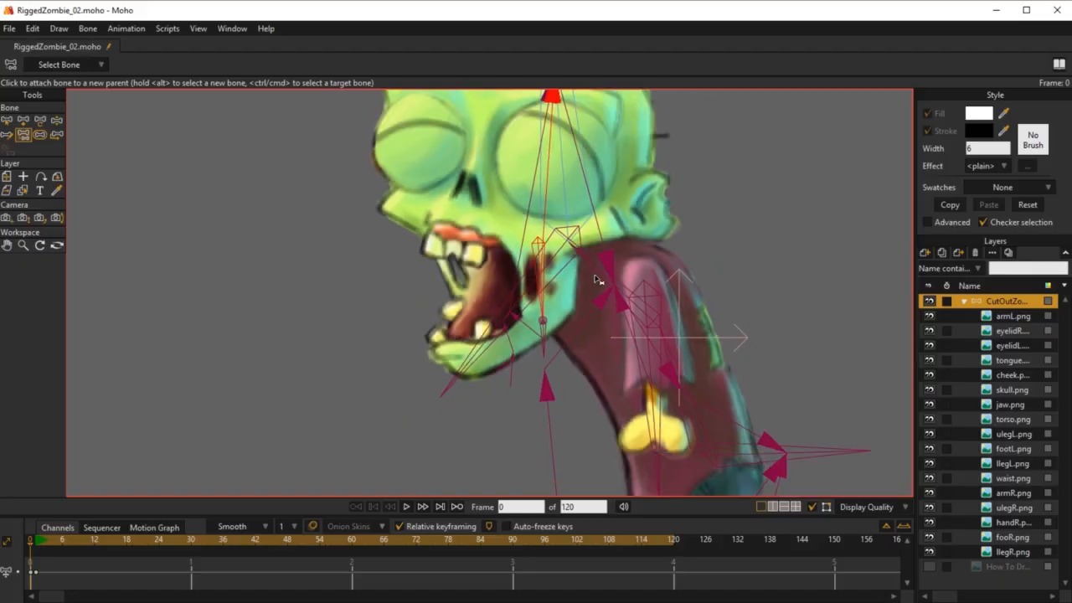
Step: Test the cheek at frame 1 by swinging JawBone back and forth with the Manipulate Bones tool
key(b)
scroll(580, 236, down, 2)
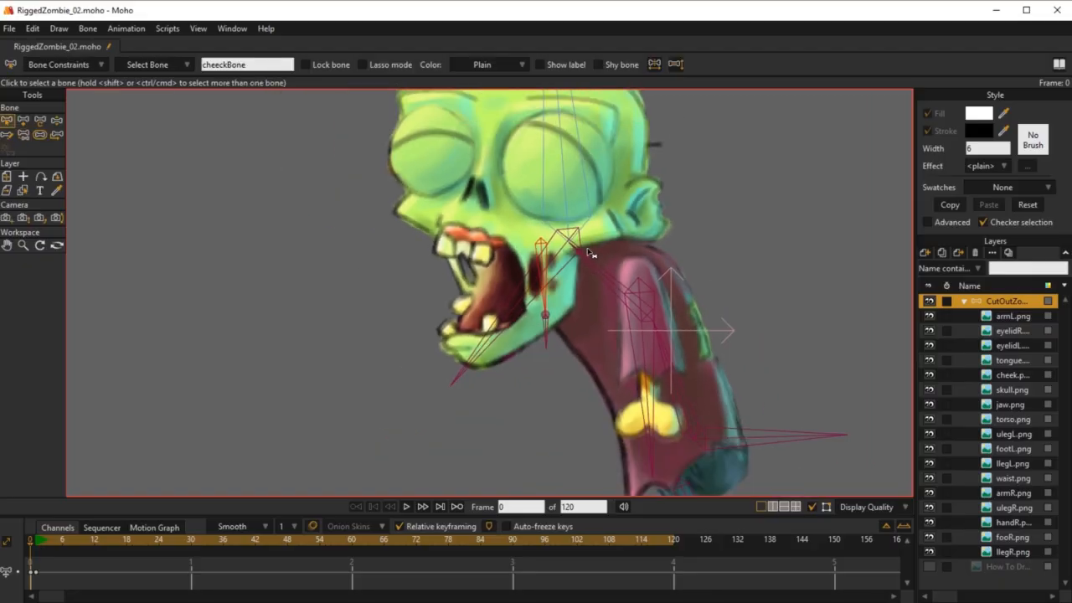
click(36, 541)
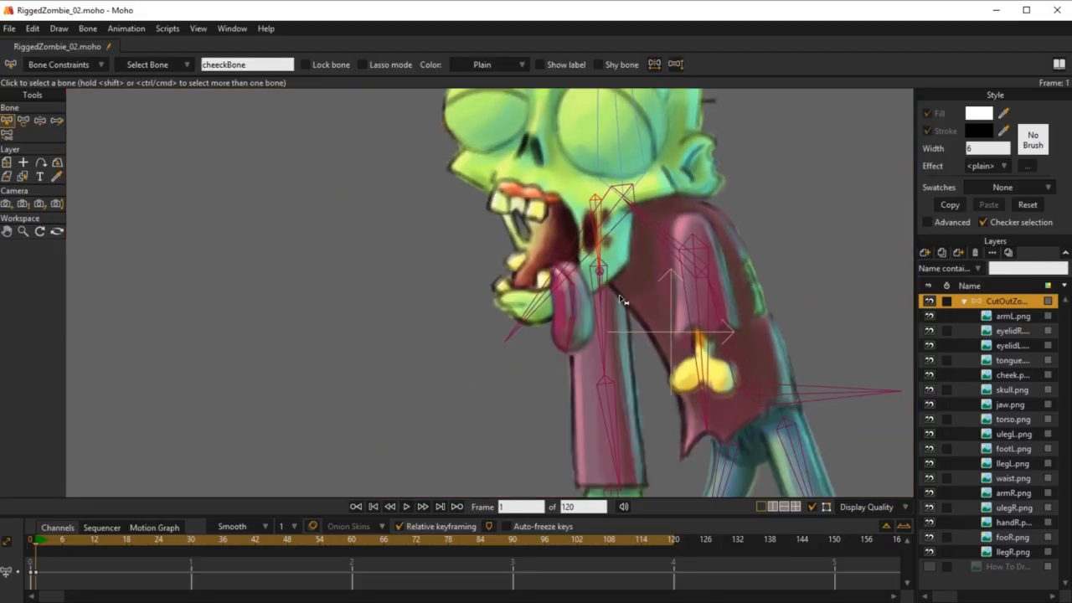
drag(601, 294, 530, 336)
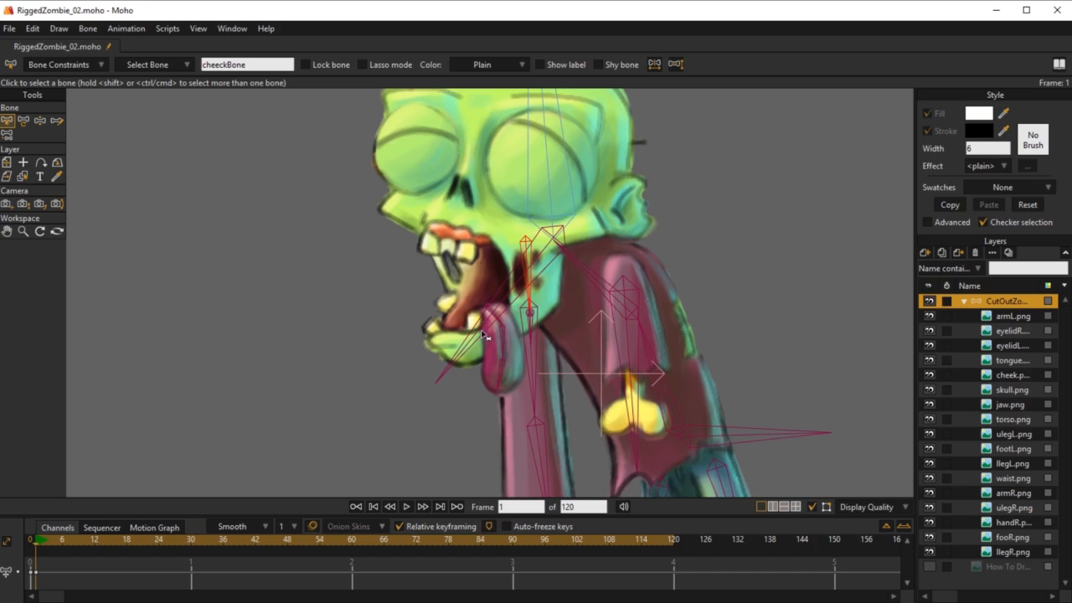
click(484, 334)
key(z)
drag(483, 337, 503, 421)
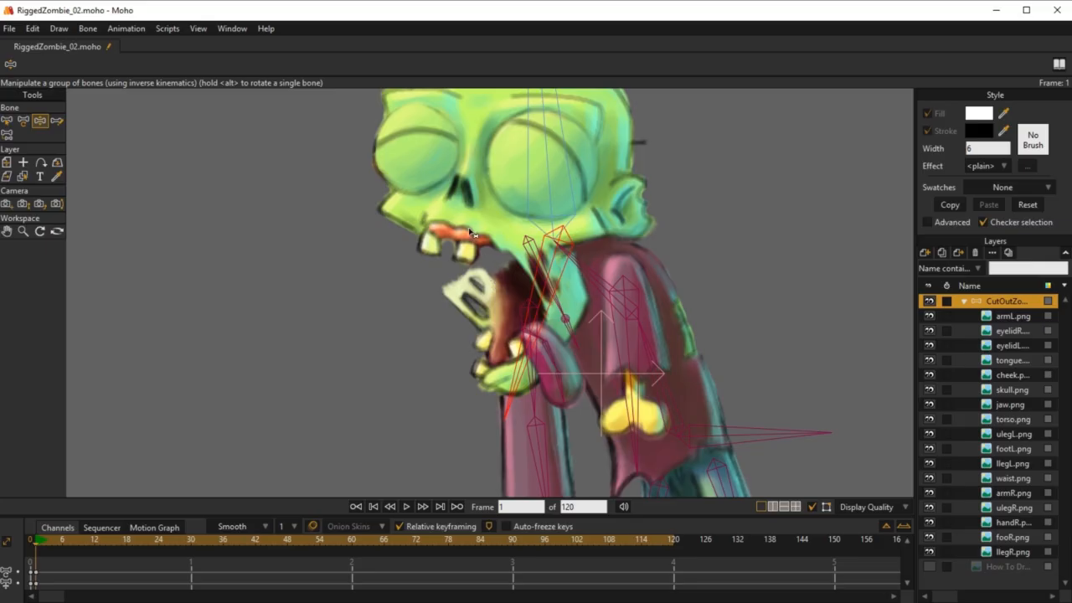
drag(534, 358, 535, 335)
drag(521, 378, 477, 302)
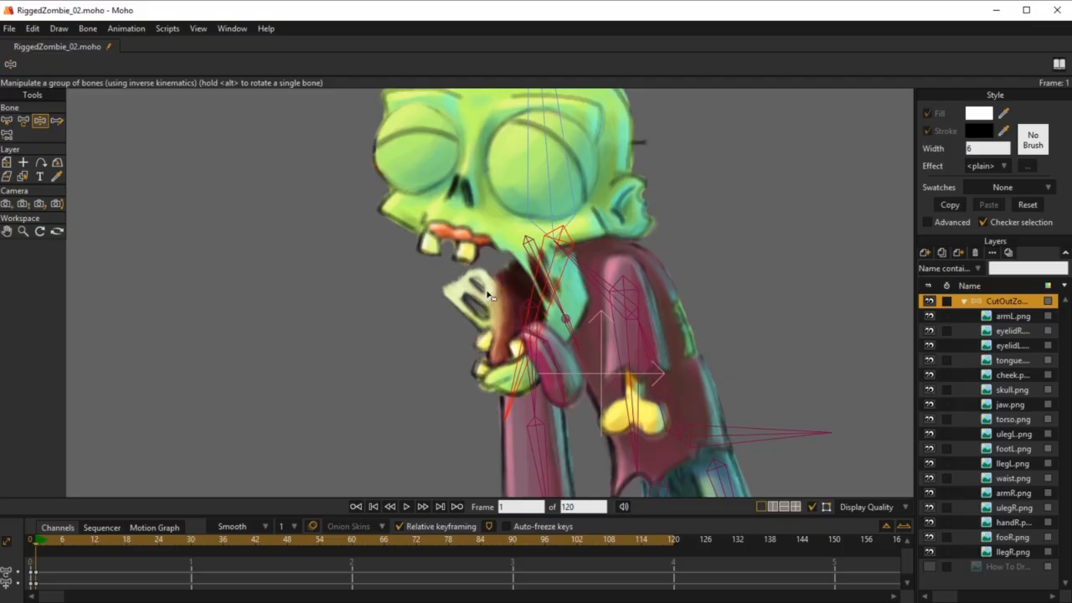
drag(521, 370, 480, 340)
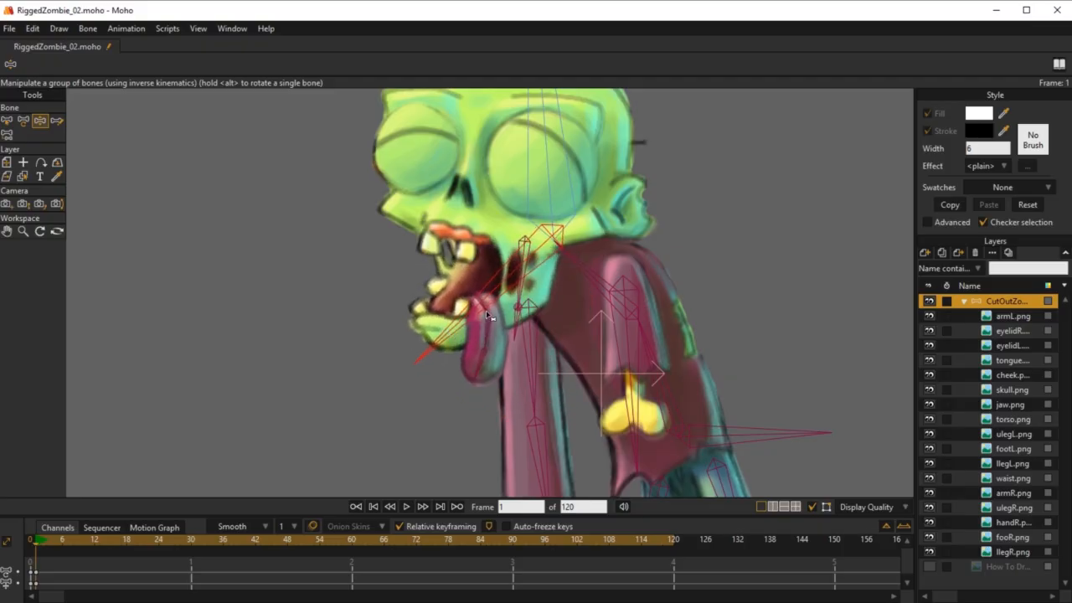
Step: At frame 0, add a child bone of HeadBone from below the nose down into the open mouth, about 0.16 long
click(32, 541)
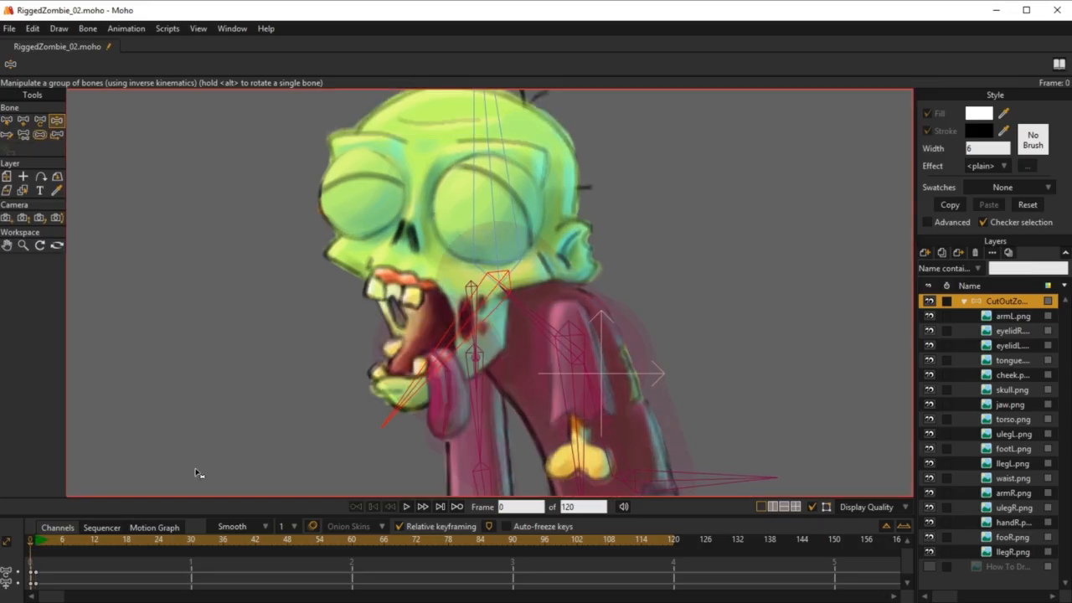
key(b)
scroll(432, 377, up, 3)
drag(453, 344, 488, 394)
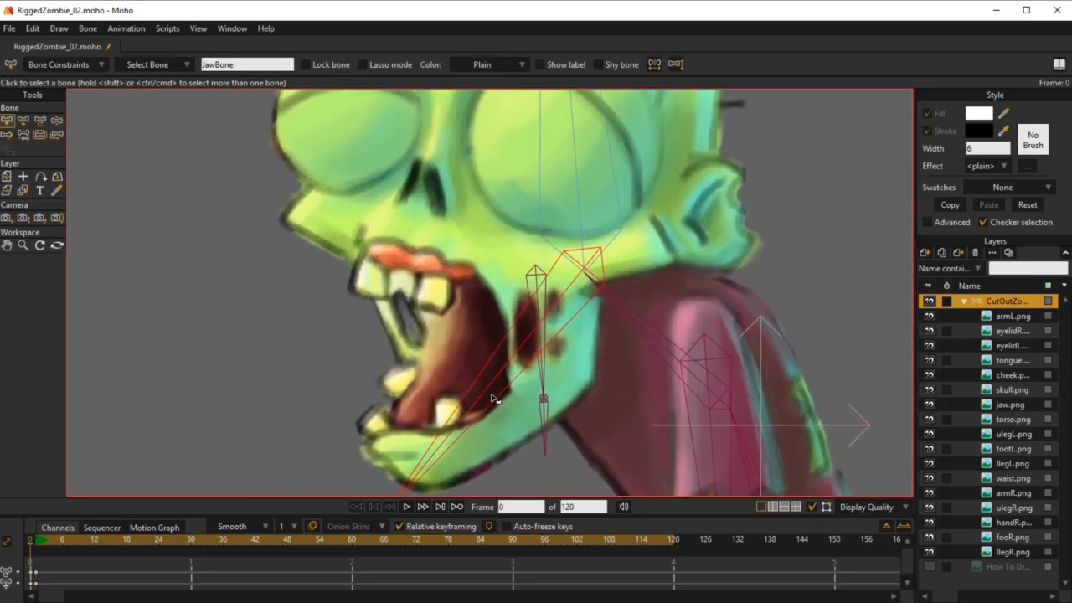
click(577, 176)
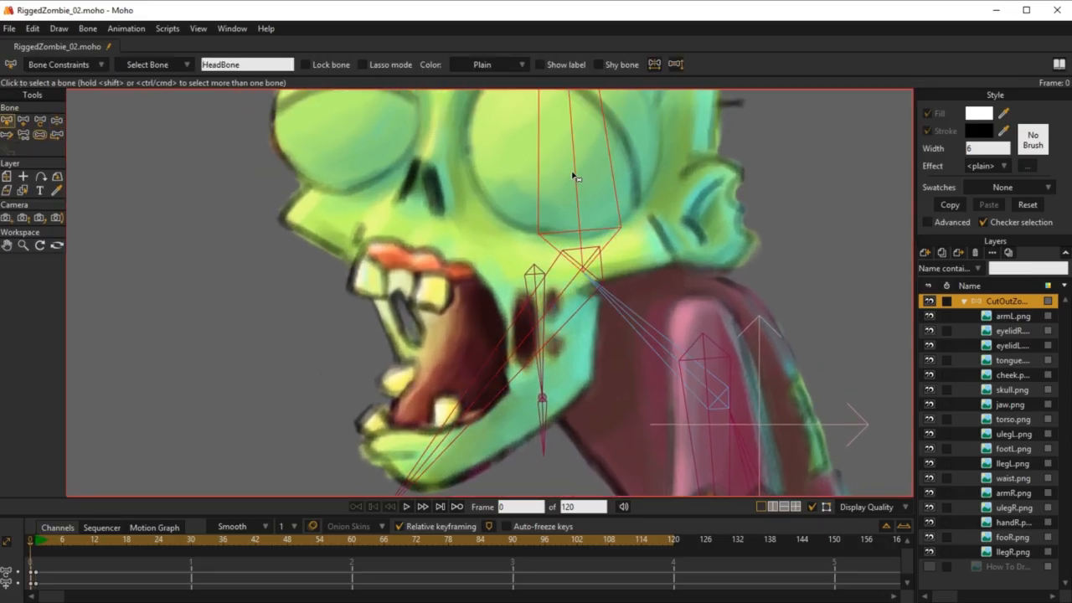
scroll(465, 244, down, 1)
key(a)
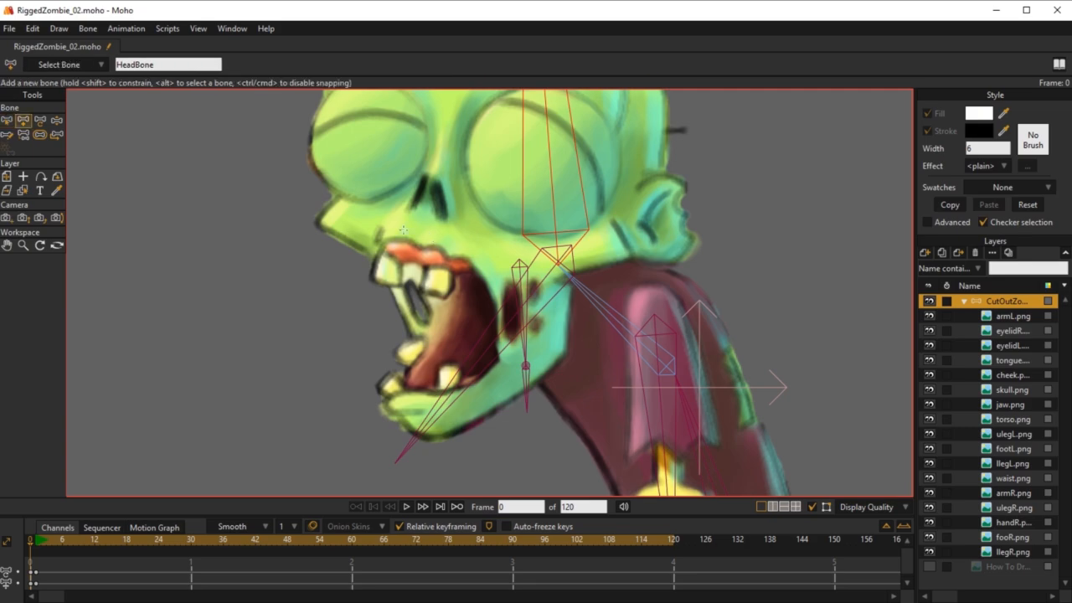
drag(381, 213, 435, 339)
Step: Reposition the new mouth bone to about X 0.078, Y 0.177 and rotate it to an angle of about 196 degrees
key(t)
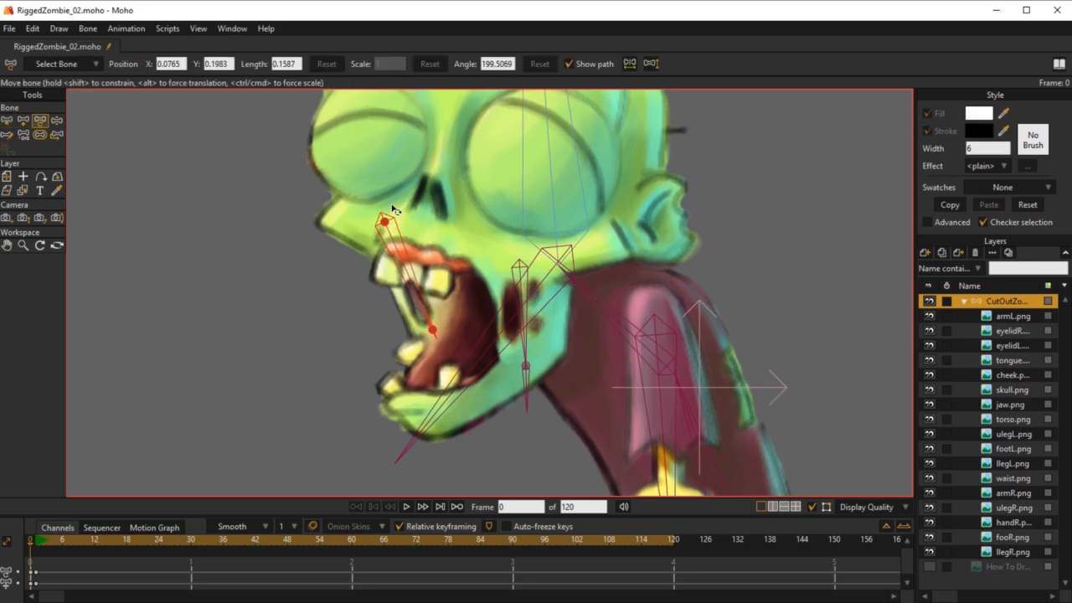
mouse_move(396, 218)
mouse_down()
mouse_move(383, 224)
mouse_move(404, 219)
mouse_up()
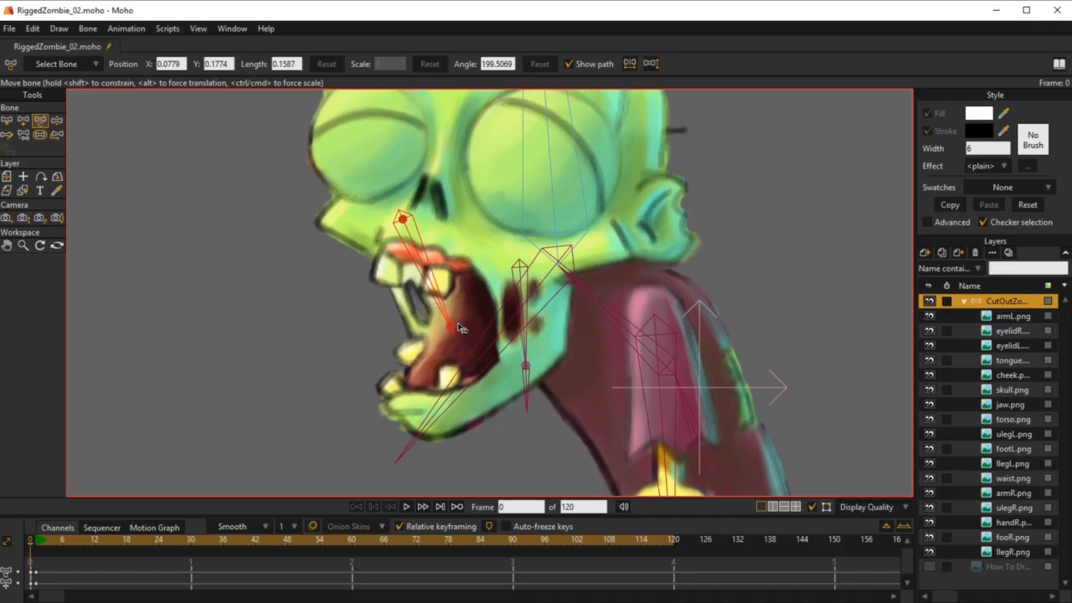
drag(444, 310, 470, 327)
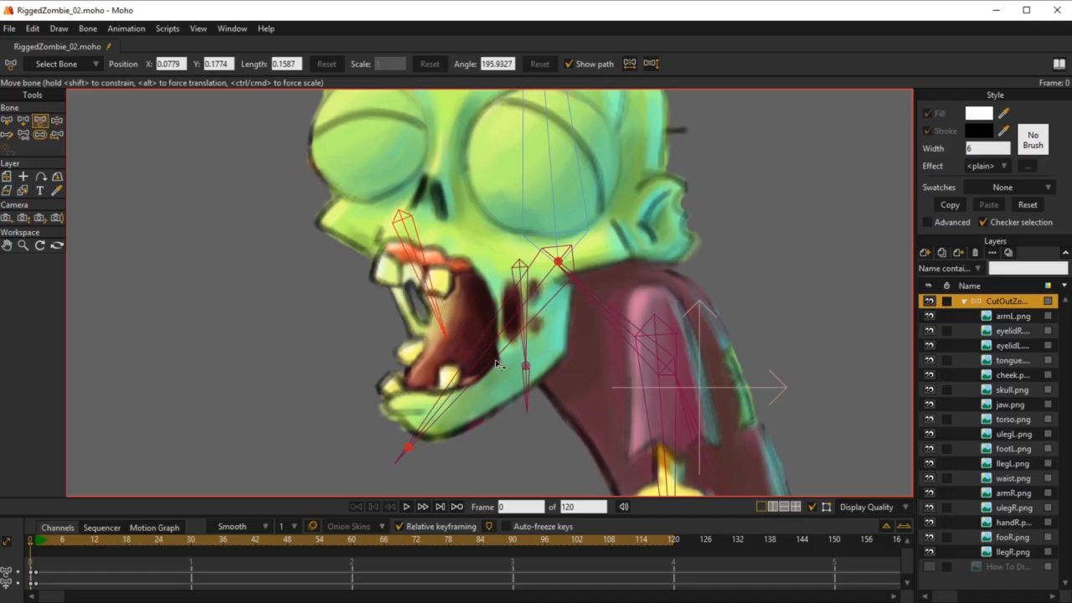
Step: Add a short child bone of JawBone at the tip of the new mouth bone and name it target_cheek_R
key(b)
click(494, 350)
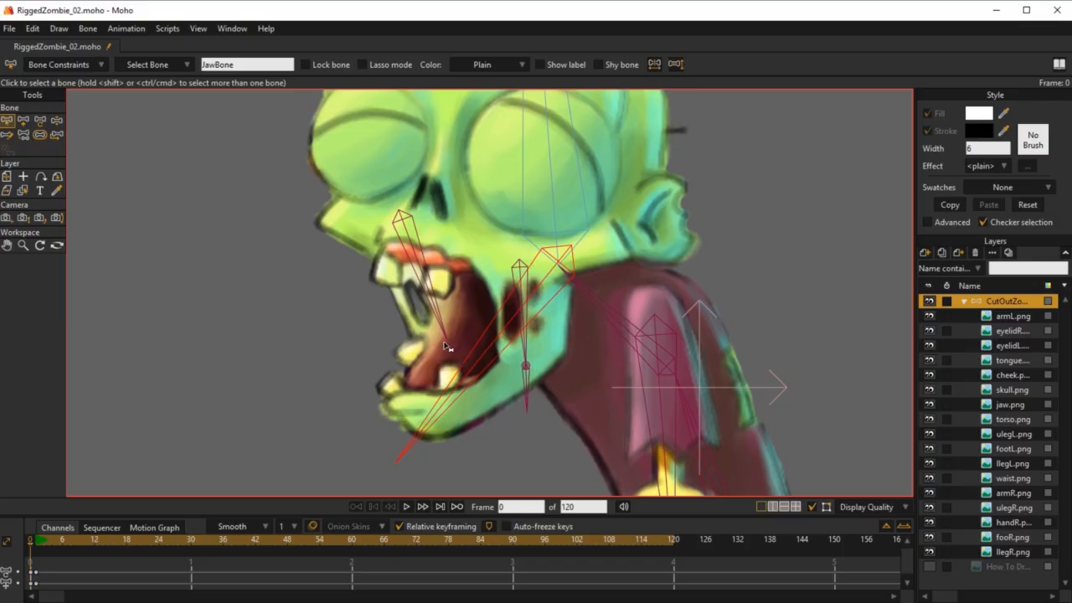
key(a)
drag(447, 341, 446, 401)
drag(140, 65, 118, 66)
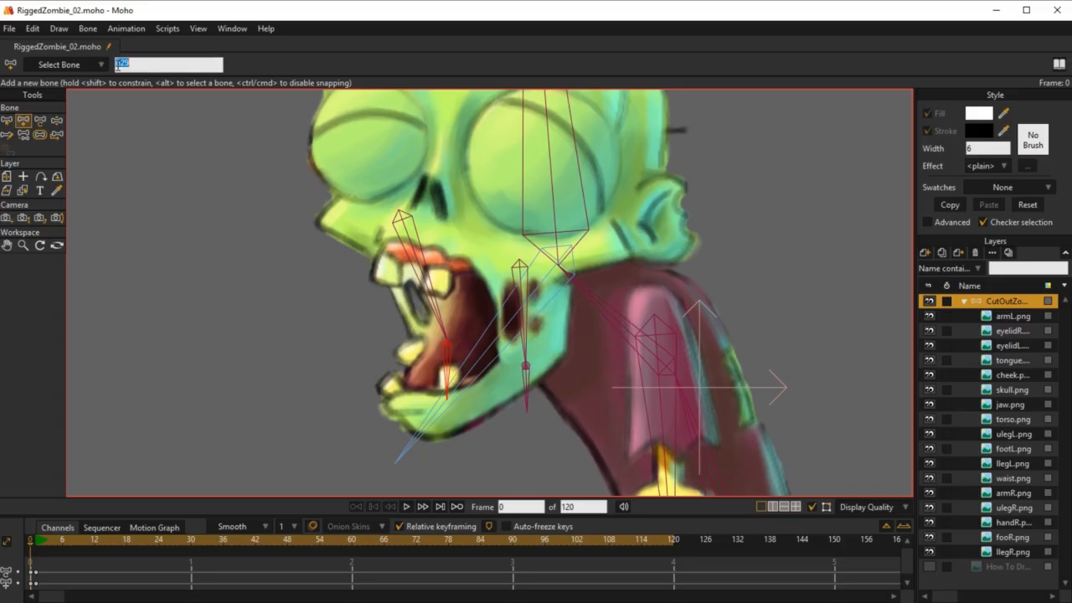
text(target_cheek_R)
key(Return)
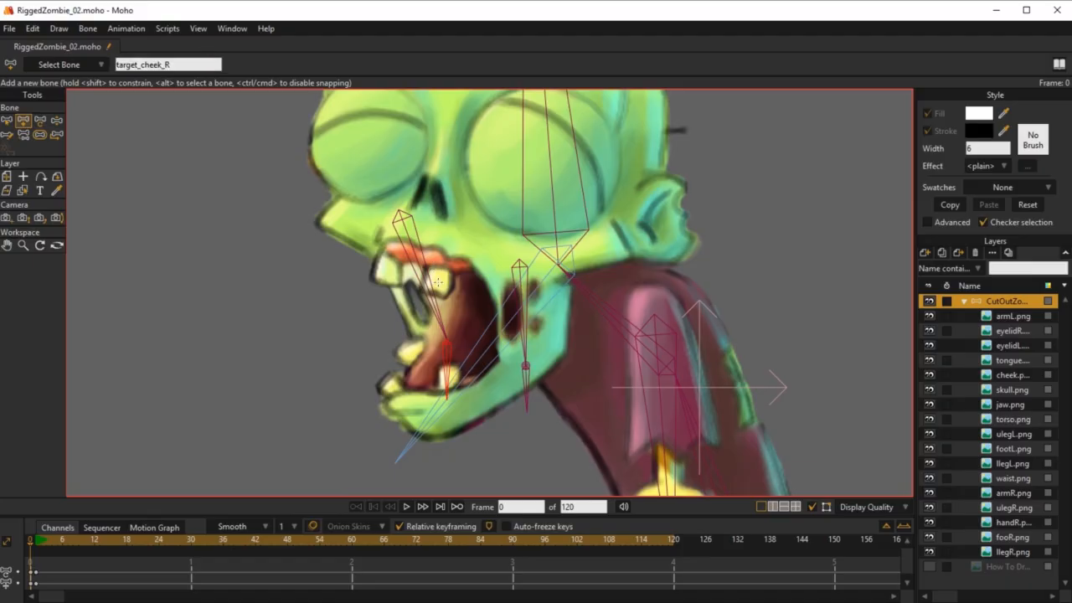
Step: In the constraints of mouth bone B28, enable squash and stretch scaling at 2 and set maximum IK stretching to 2
key(b)
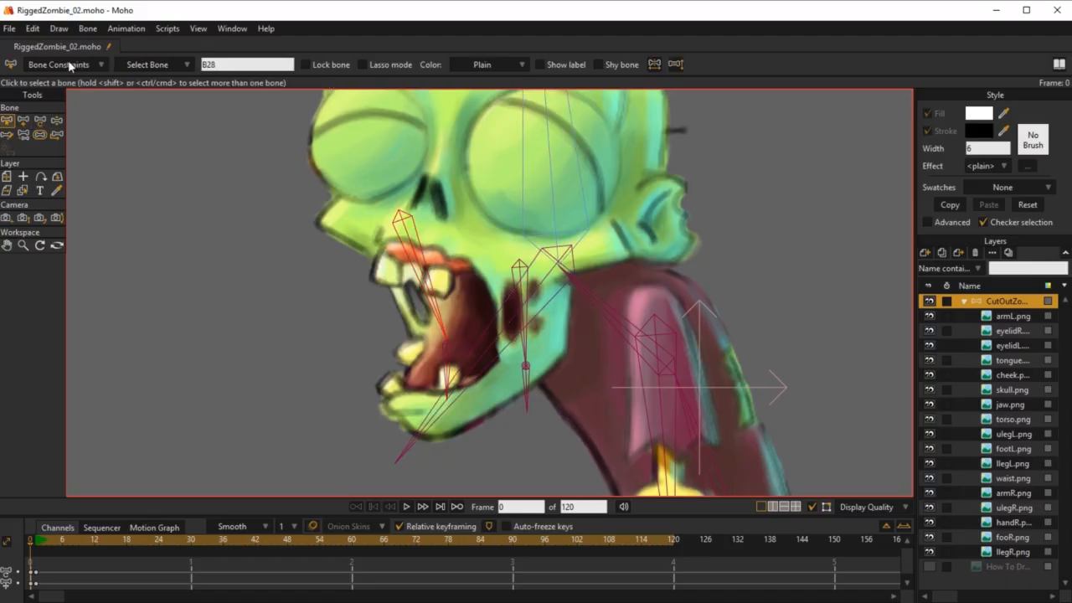
click(71, 65)
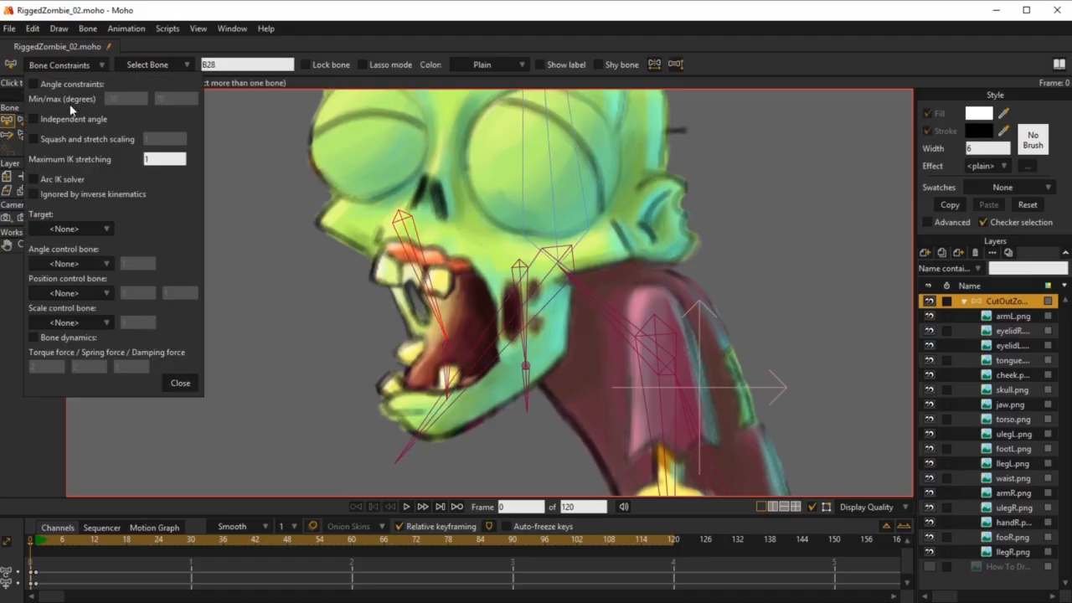
click(35, 138)
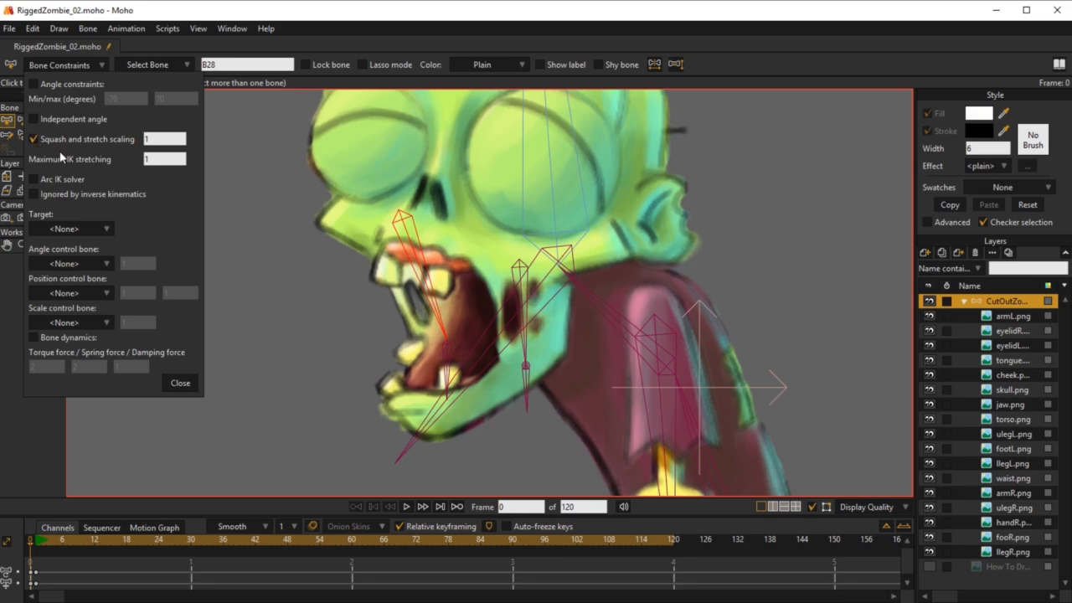
click(154, 139)
click(156, 159)
text(2)
Step: Assign target_cheek_R as the target of bone B28
click(85, 233)
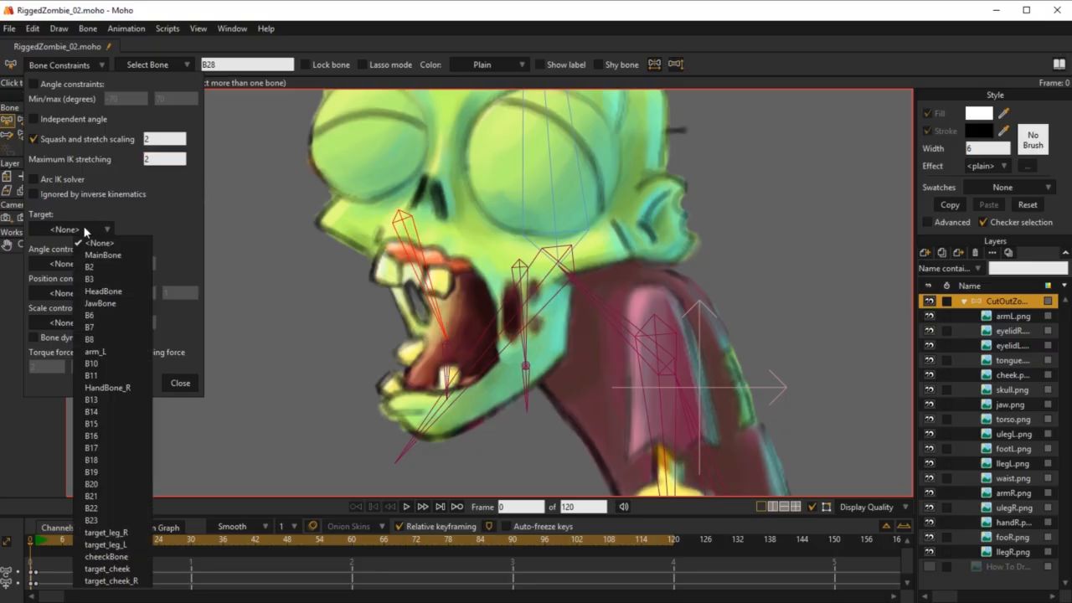
click(111, 580)
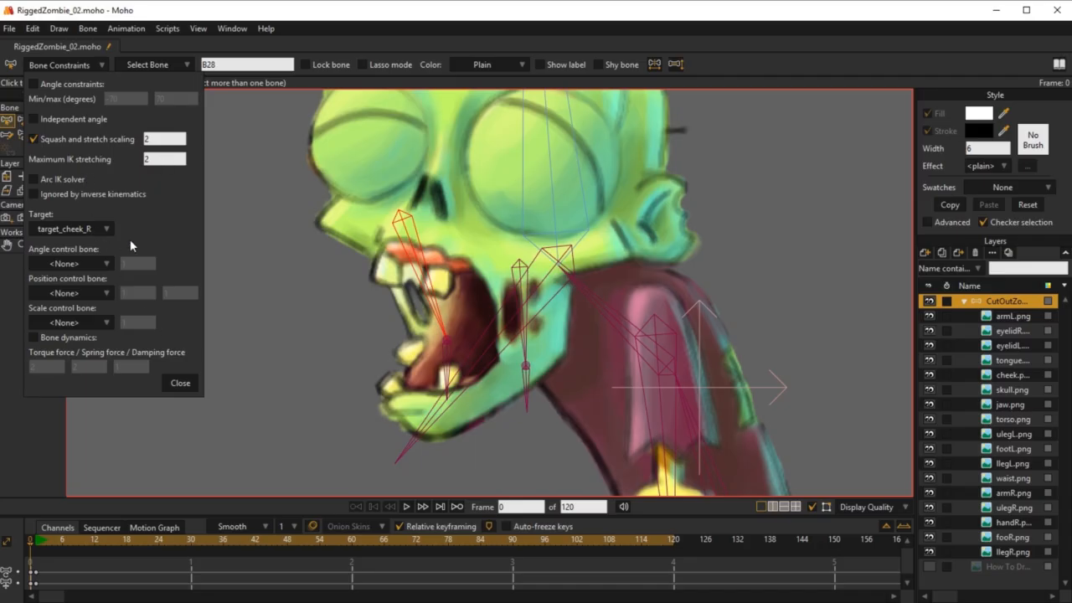
click(180, 386)
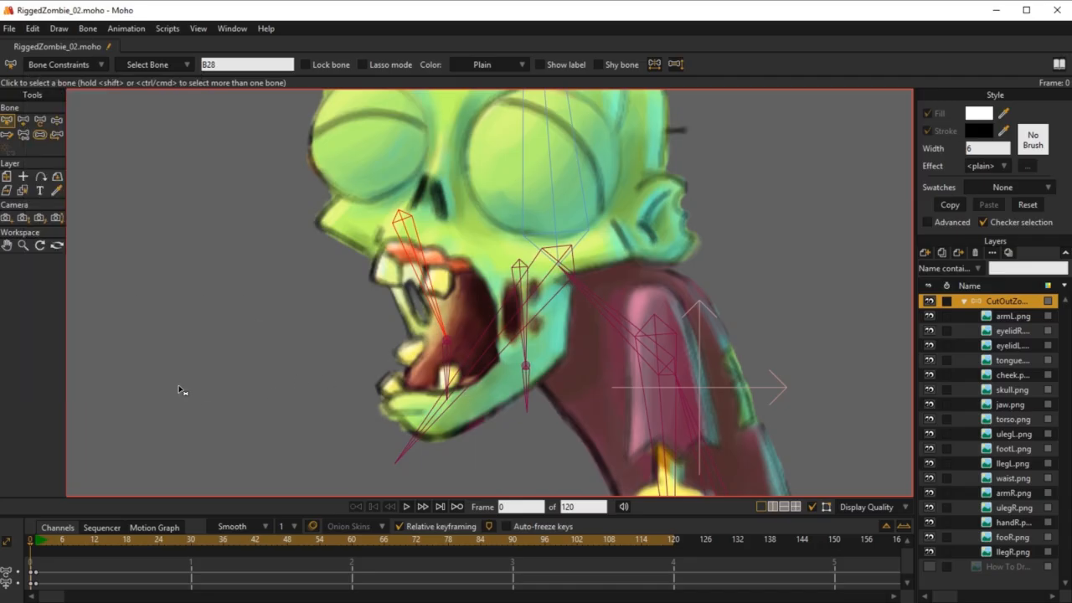
Step: Test the new target setup at frame 1 by rotating JawBone with the Manipulate Bones tool
click(36, 544)
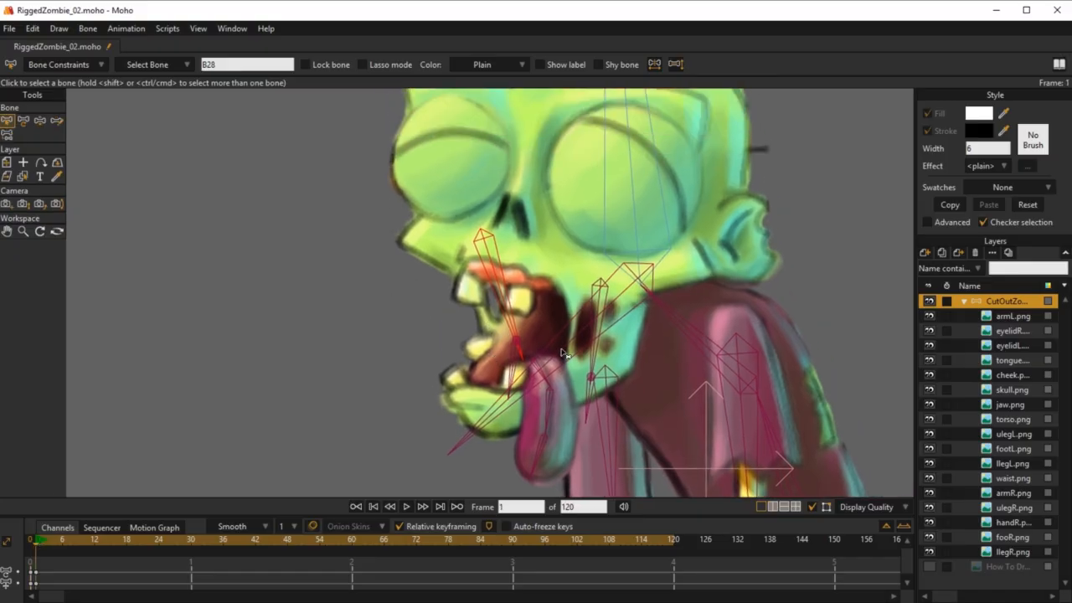
click(562, 351)
key(z)
drag(495, 416, 507, 471)
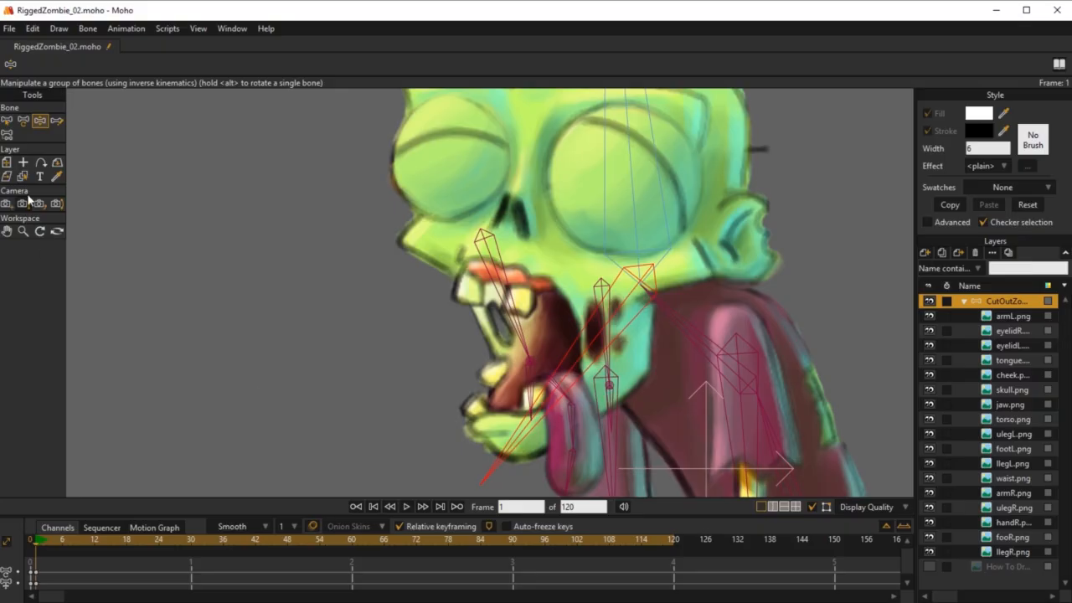
Step: At frame 0, move JawBone with its target bones away from the head into the empty area above and in front of the face
click(37, 540)
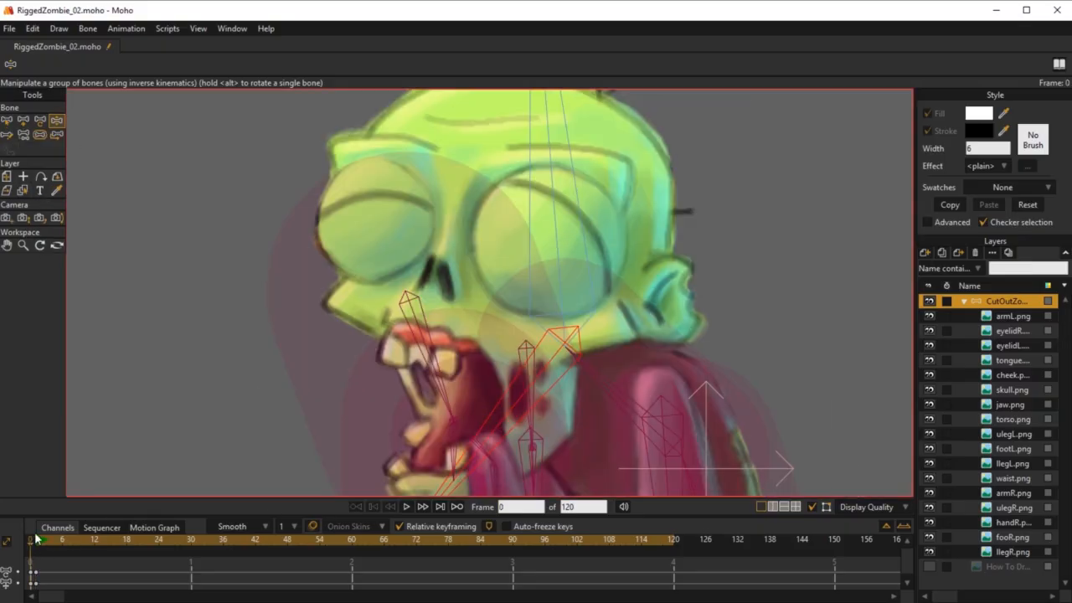
key(b)
click(417, 323)
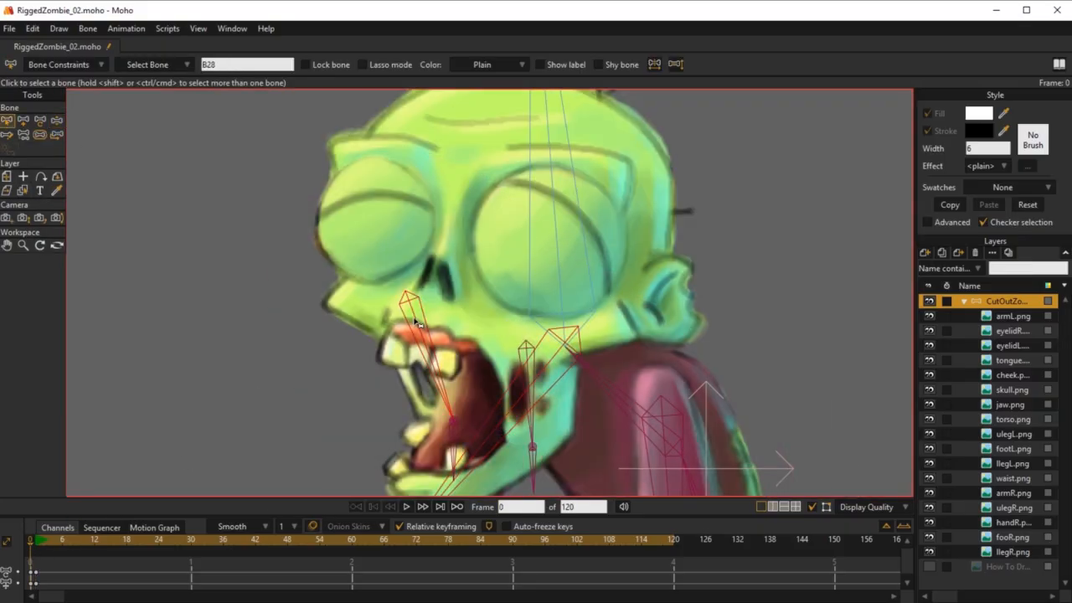
drag(439, 263, 583, 208)
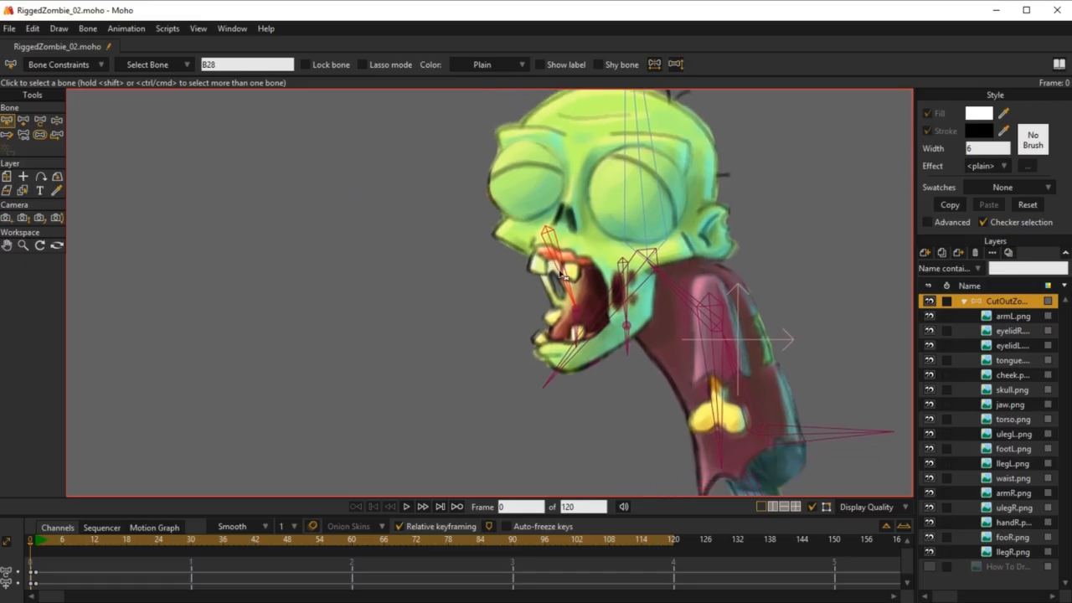
scroll(716, 251, down, 2)
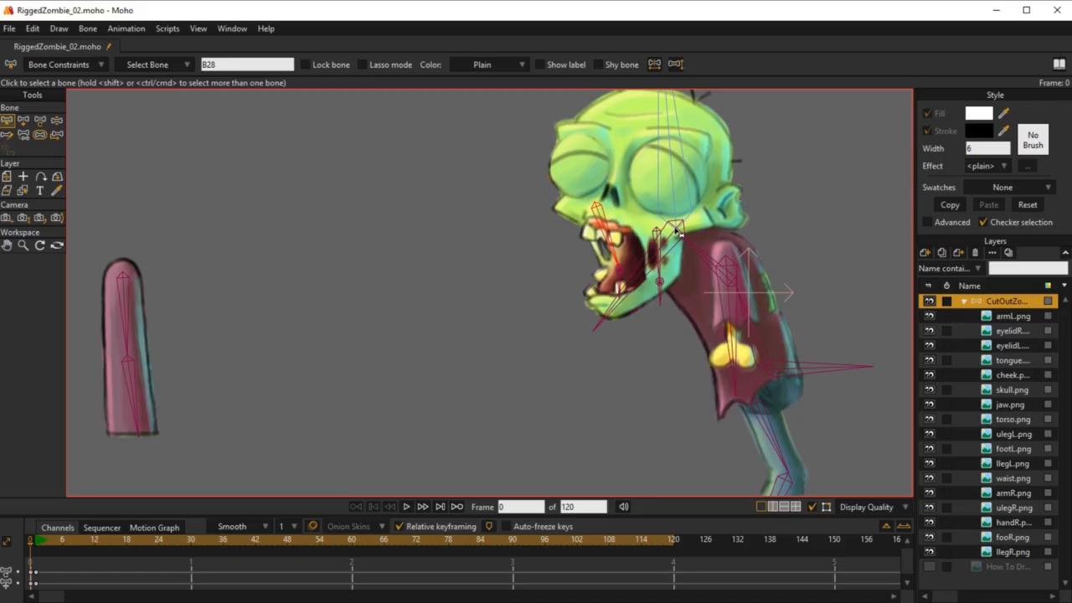
scroll(694, 223, up, 2)
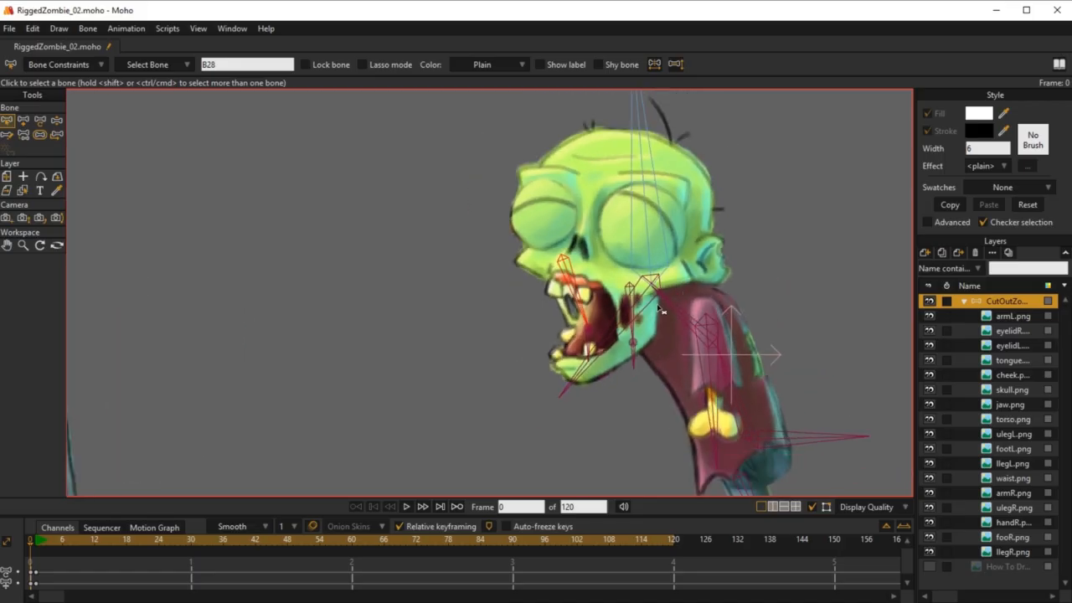
click(645, 298)
key(t)
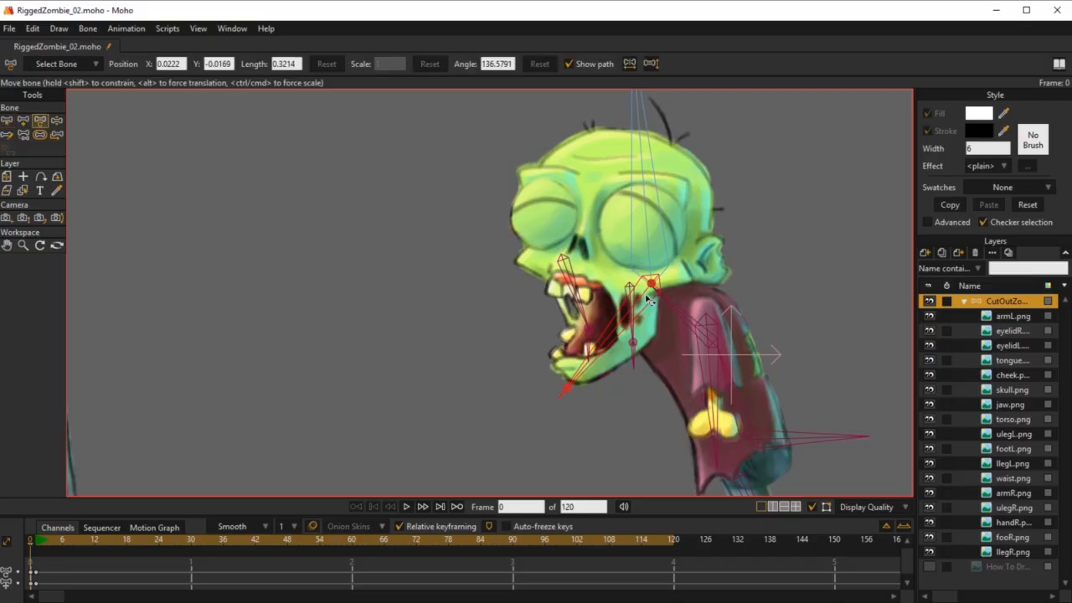
drag(654, 287, 402, 167)
Step: Move bone B28 off the face so its tip meets its target bone on the displaced JawBone
scroll(402, 168, down, 3)
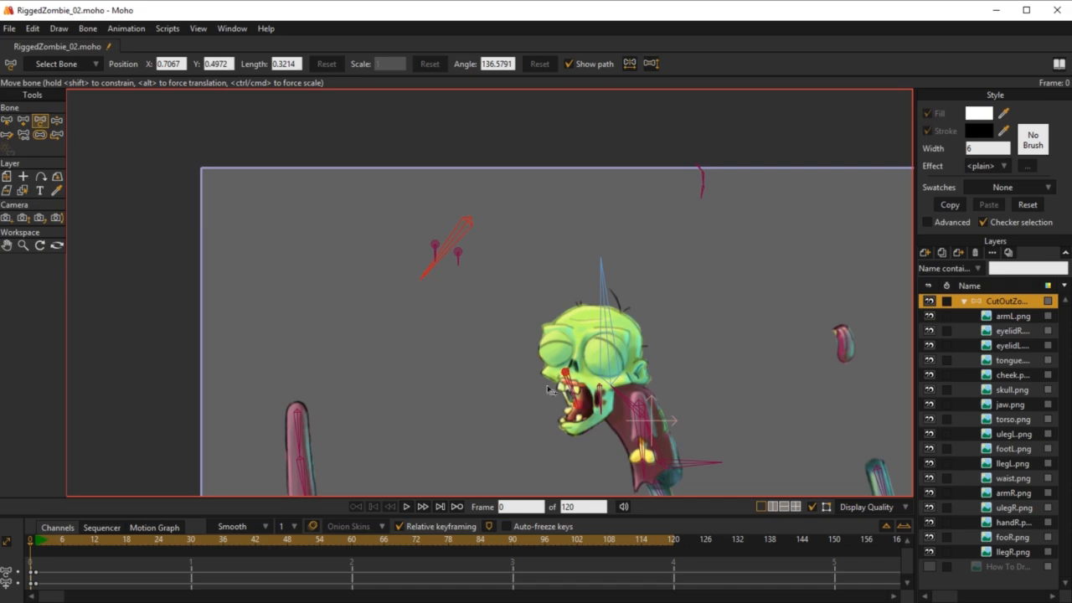
scroll(577, 368, up, 2)
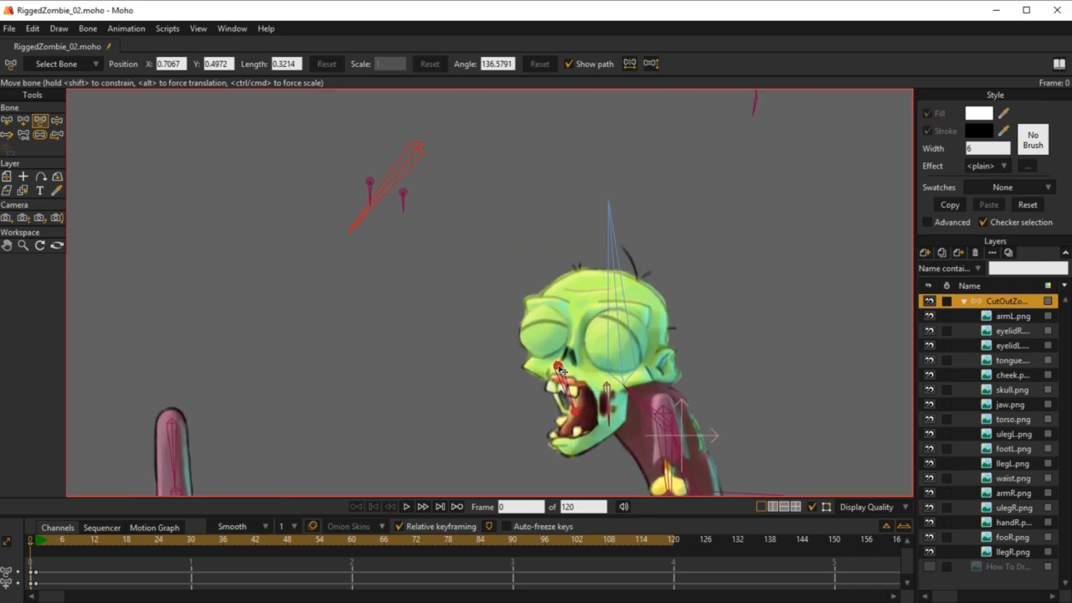
drag(559, 369, 356, 139)
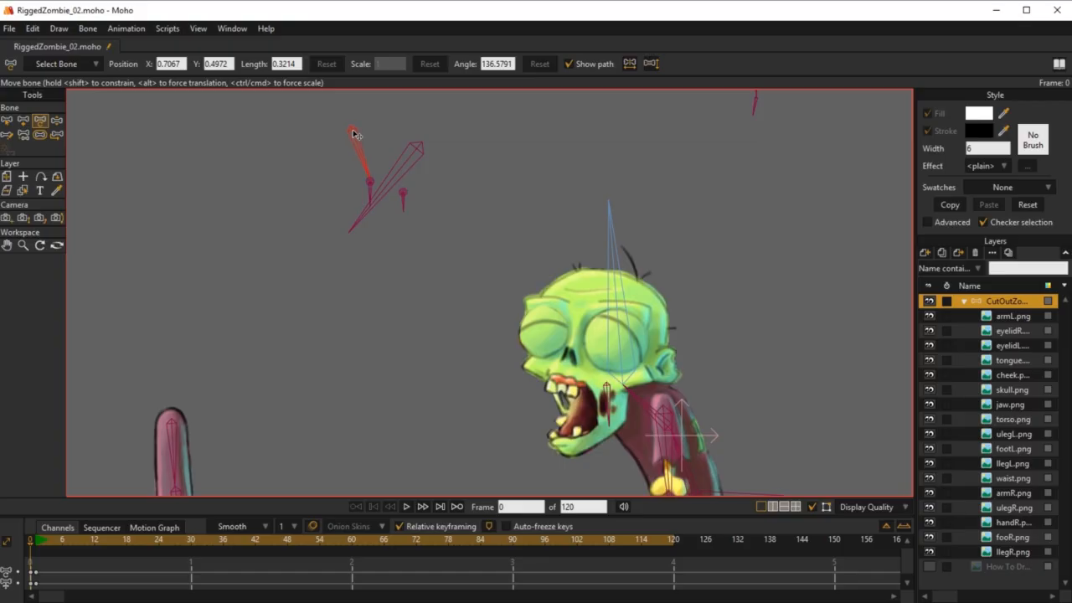
click(607, 392)
Step: Move the jaw.png layer away from the skull onto the displaced JawBone
click(1011, 404)
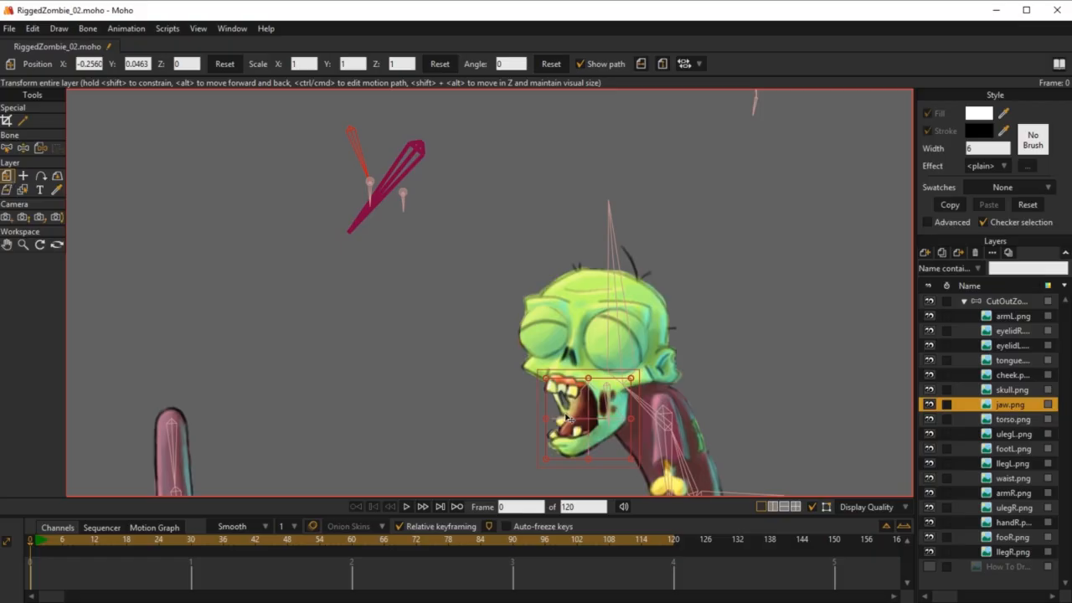
drag(597, 427, 391, 217)
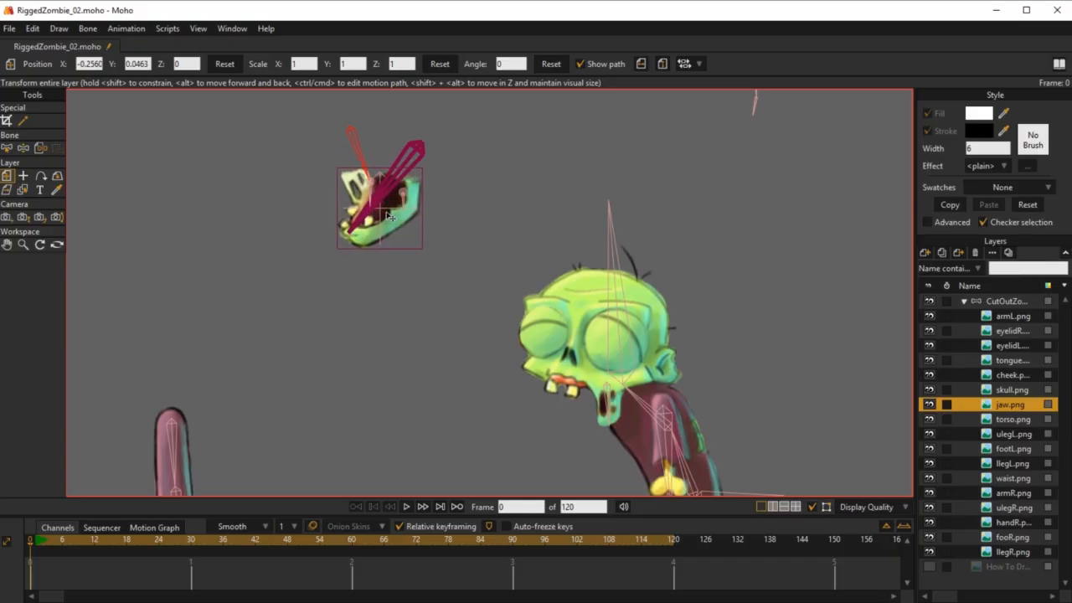
Step: Fine-tune the jaw.png layer's position over the displaced JawBone to X -0.8074, Y 0.6657
drag(390, 217, 389, 212)
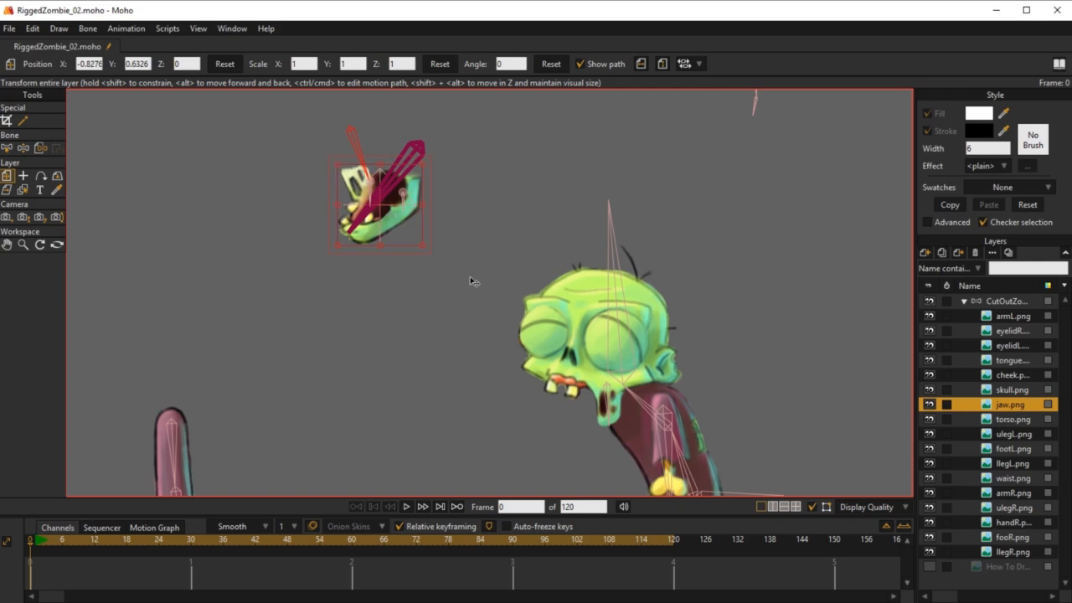
drag(404, 173, 411, 161)
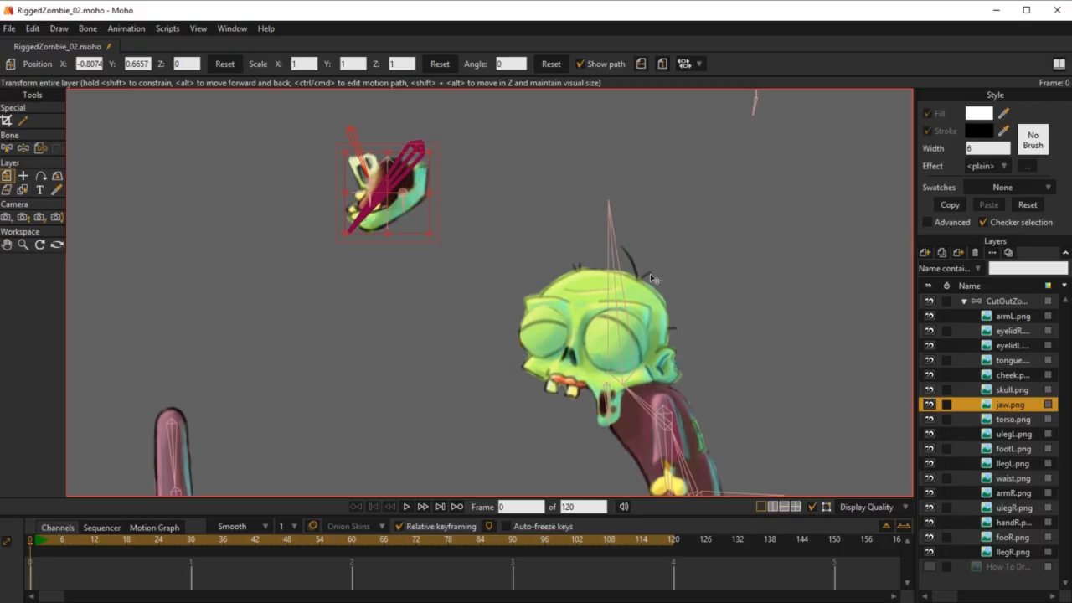
scroll(592, 312, down, 2)
scroll(591, 312, up, 2)
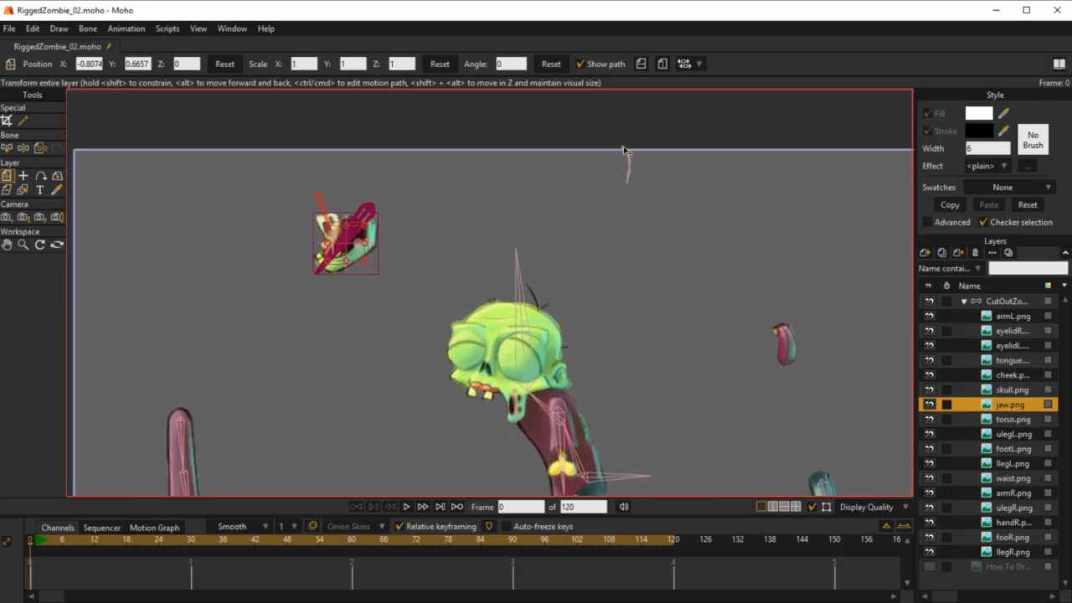
Step: Select tongue bone B6 on the CutOutZombie bone layer and move it from above the head onto the top of the separated tongue artwork
click(1004, 300)
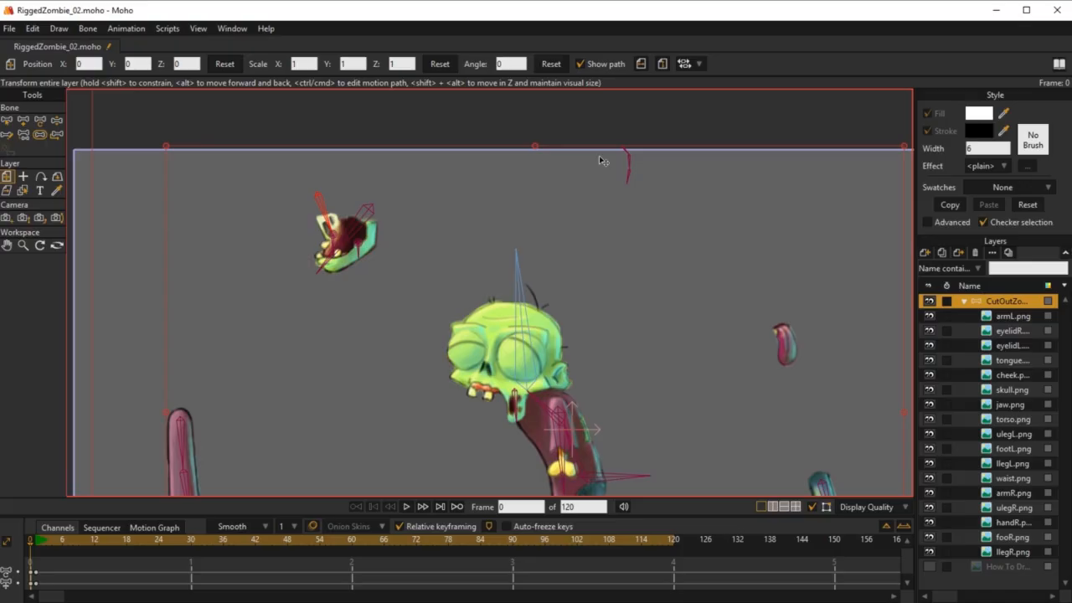
key(b)
click(628, 151)
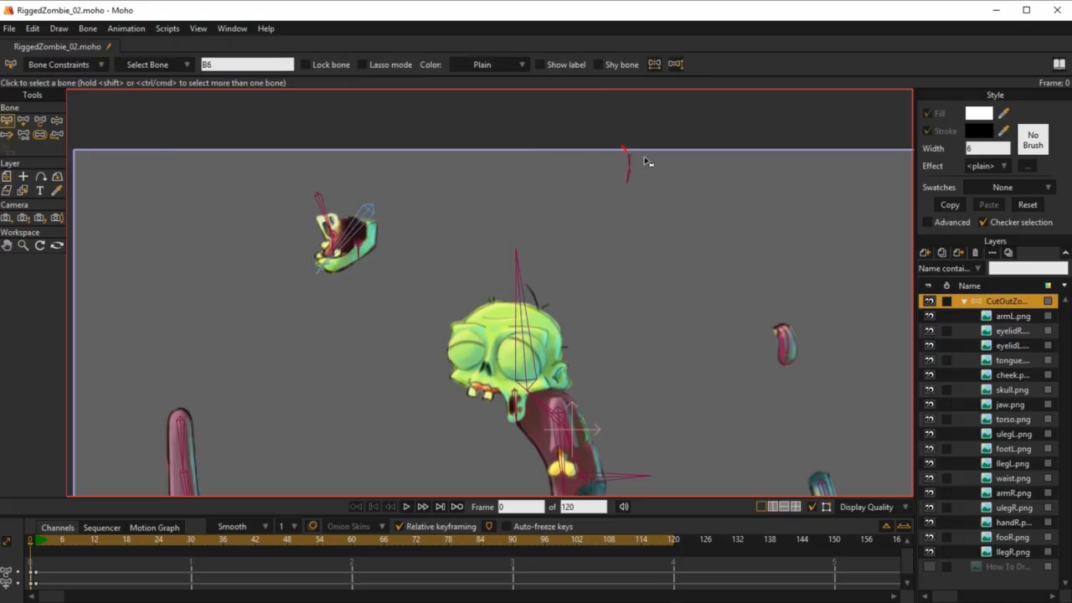
key(t)
drag(624, 151, 783, 329)
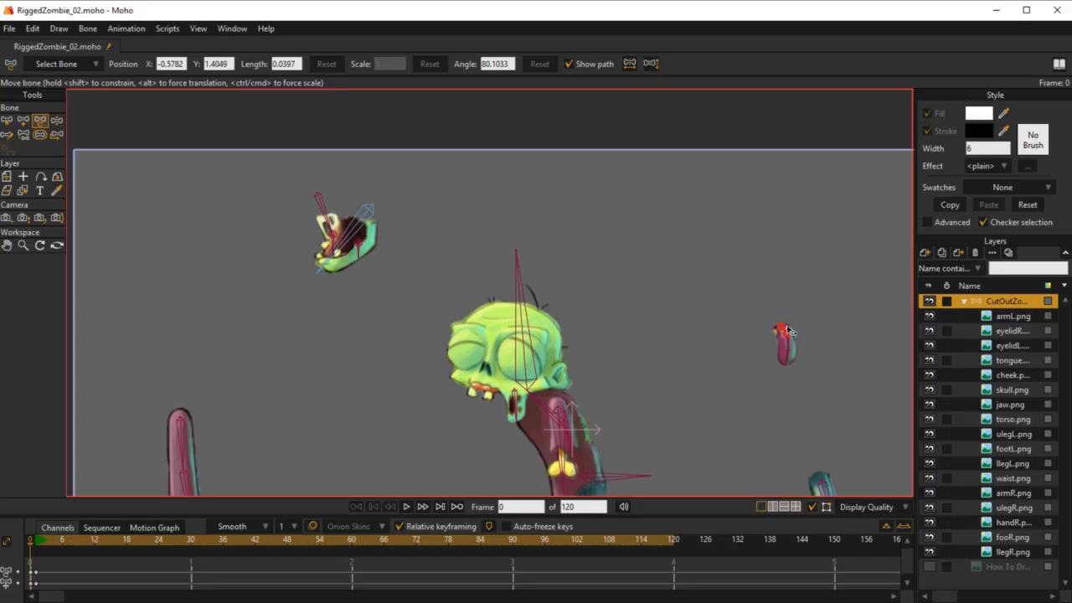
Step: With the Offset Bone tool, bring the tongue bone close to the displaced jaw and show the How To Draw reference layer
click(57, 136)
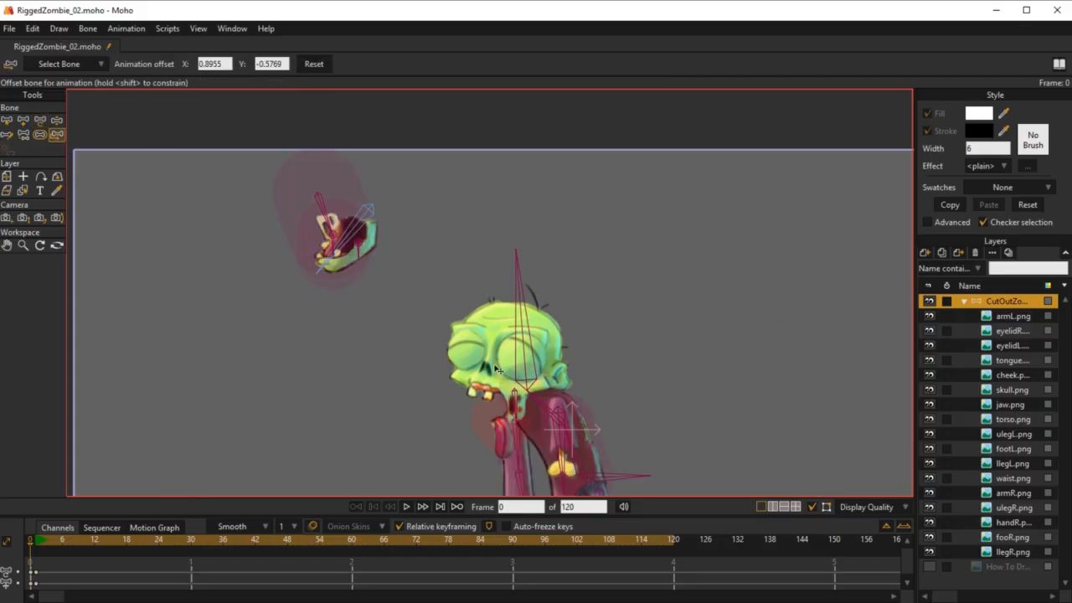
drag(503, 423, 416, 245)
click(929, 568)
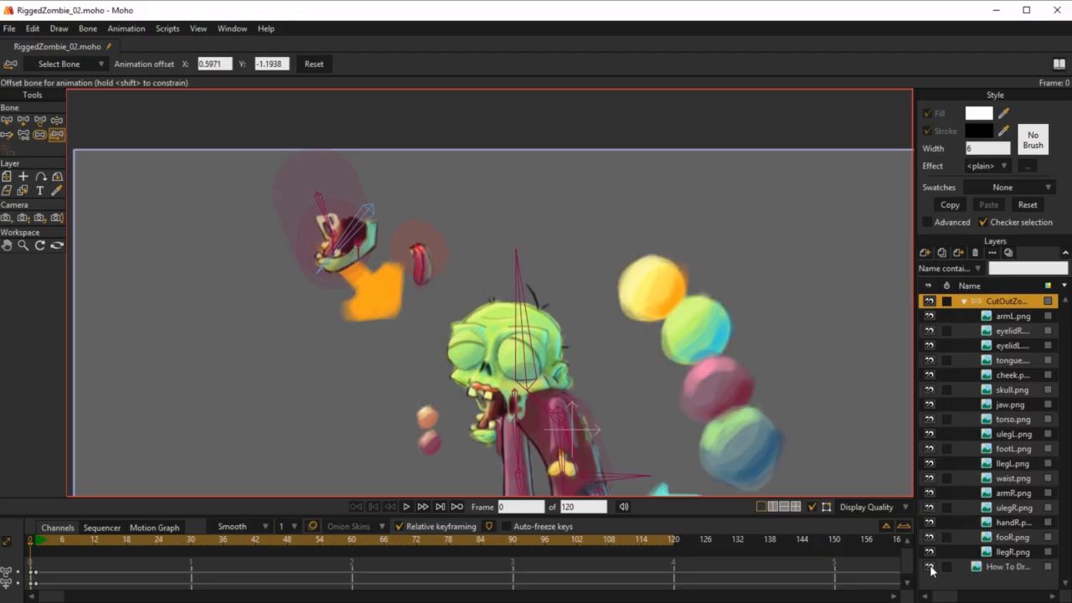
Step: Offset JawBone by X -0.6535, Y -0.5019 so the jaw fits the open mouth on the reference zombie
drag(527, 269, 557, 236)
drag(402, 176, 422, 342)
drag(456, 303, 434, 191)
scroll(443, 206, up, 5)
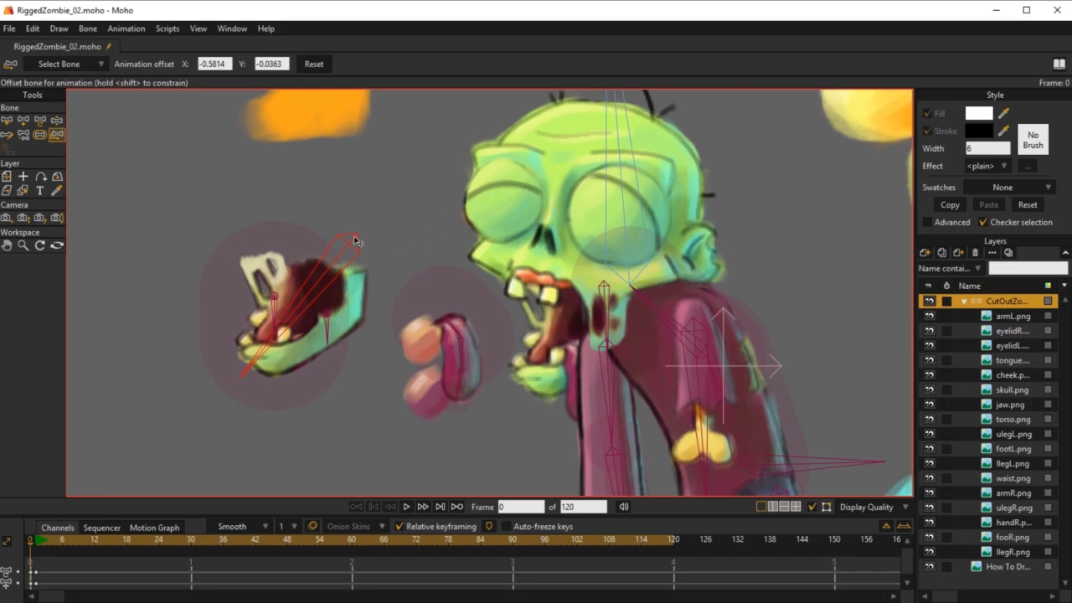
drag(356, 239, 624, 266)
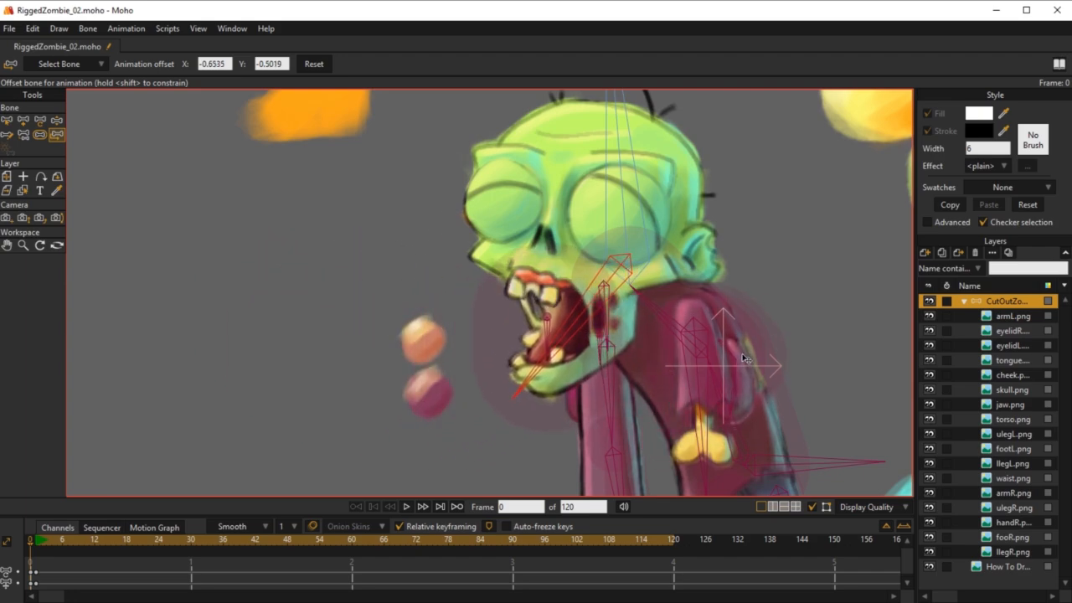
Step: Offset tongue bone B6 by X 0.7597, Y -1.3948 so the tongue hangs from the mouth as in the reference
drag(730, 348, 658, 394)
scroll(609, 327, down, 2)
scroll(667, 379, down, 1)
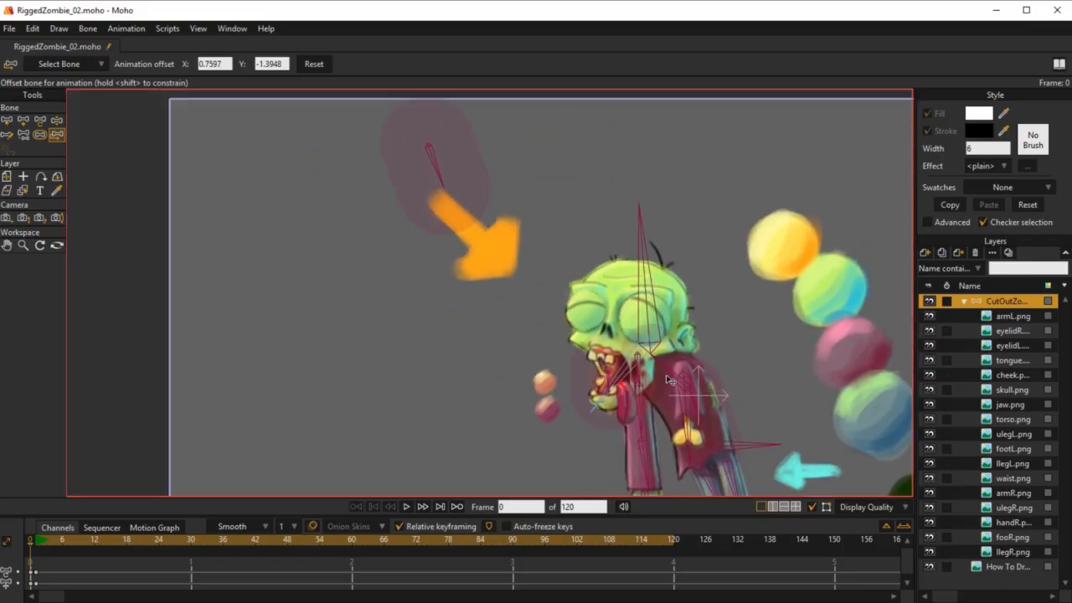
scroll(667, 379, down, 1)
drag(604, 280, 570, 248)
scroll(588, 249, up, 2)
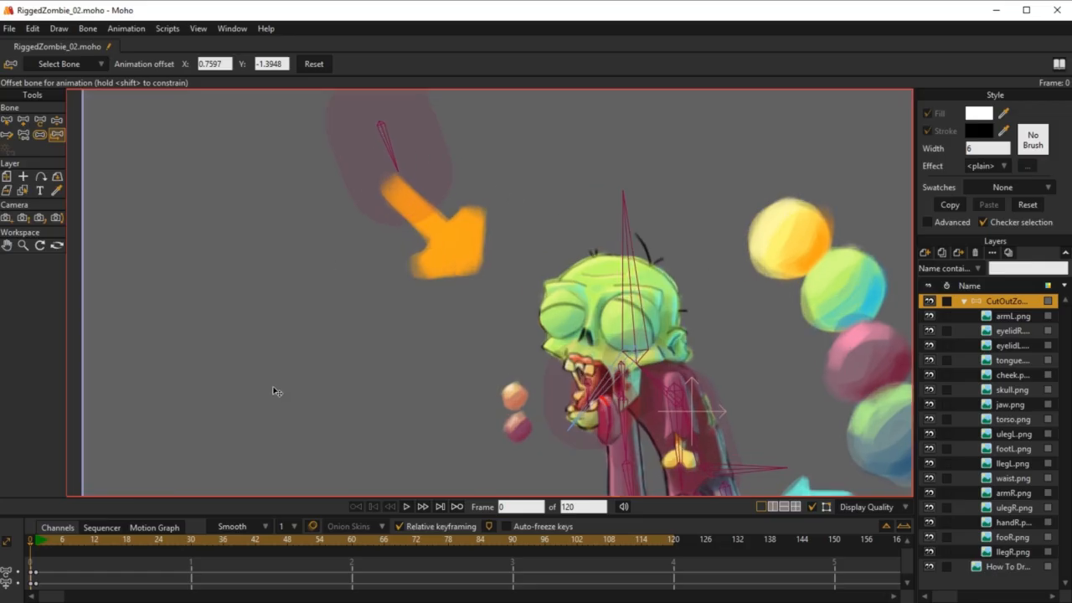
Step: Select bone B28 beside the displaced jaw and move it back onto the face, over the upper teeth beside the nose
key(z)
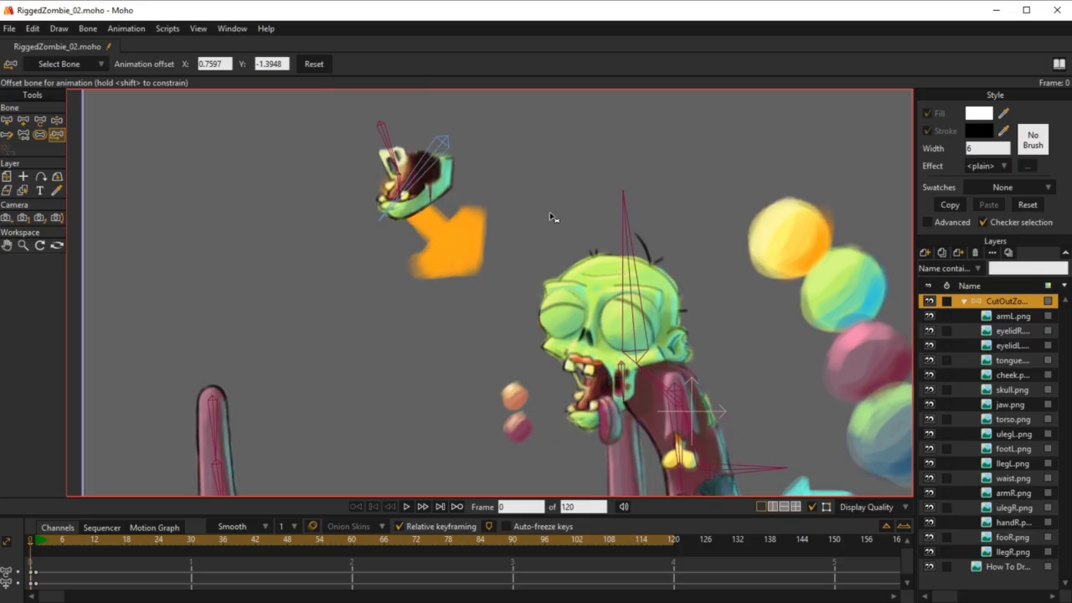
click(381, 130)
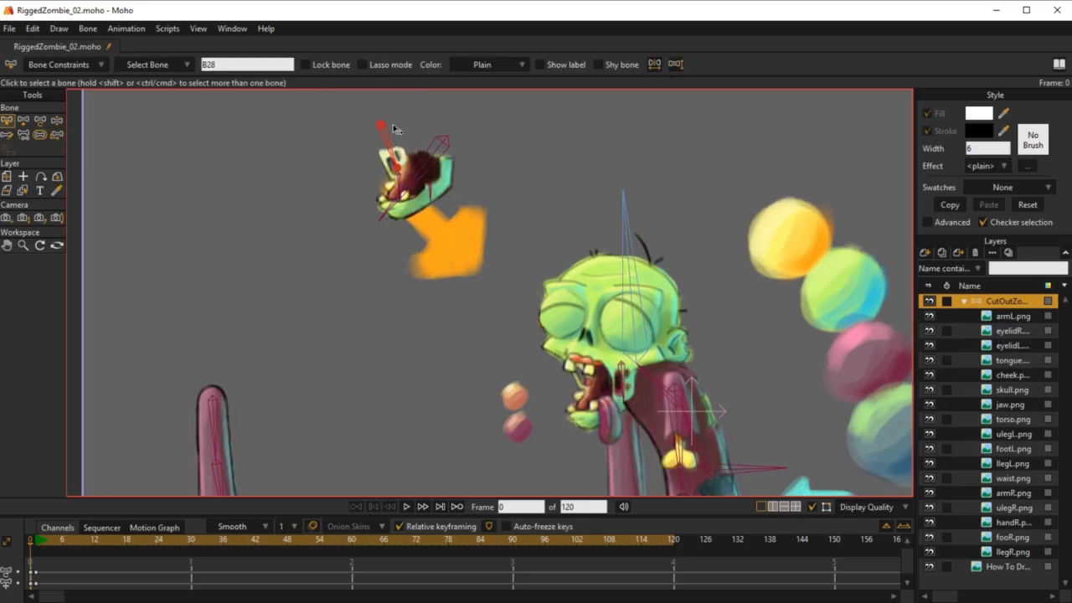
key(t)
drag(382, 130, 571, 336)
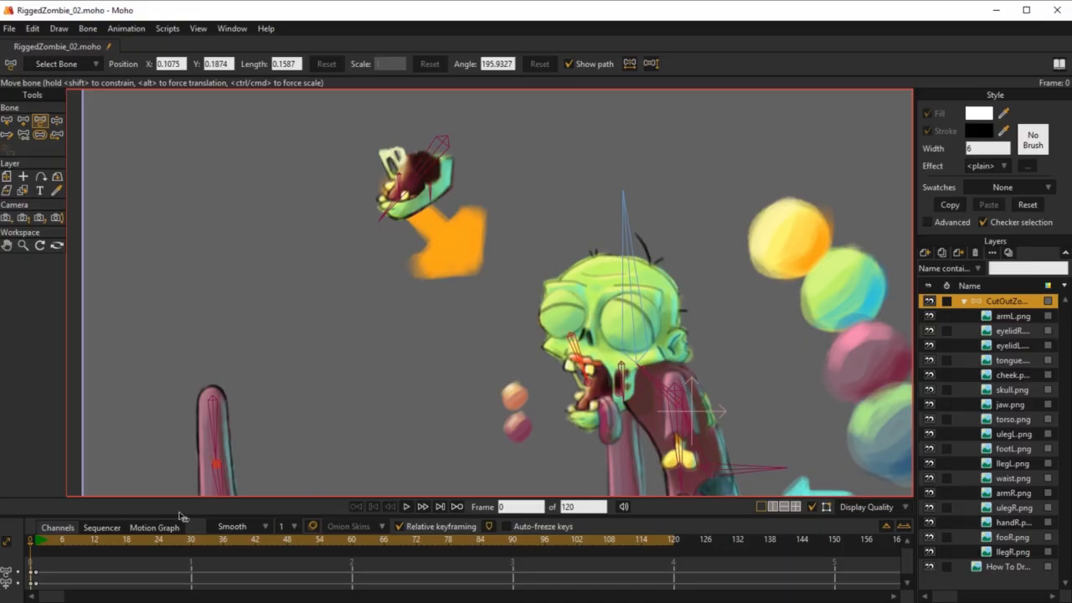
Step: Check the assembled zombie at frame 1, then return to frame 0 and hide the reference layer
click(36, 543)
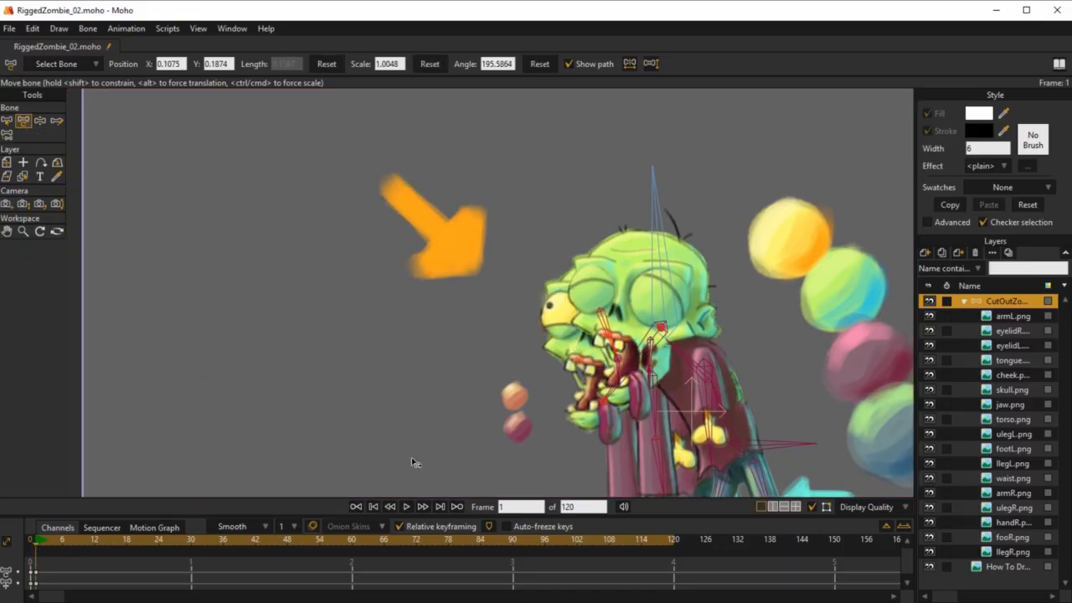
drag(446, 378, 372, 298)
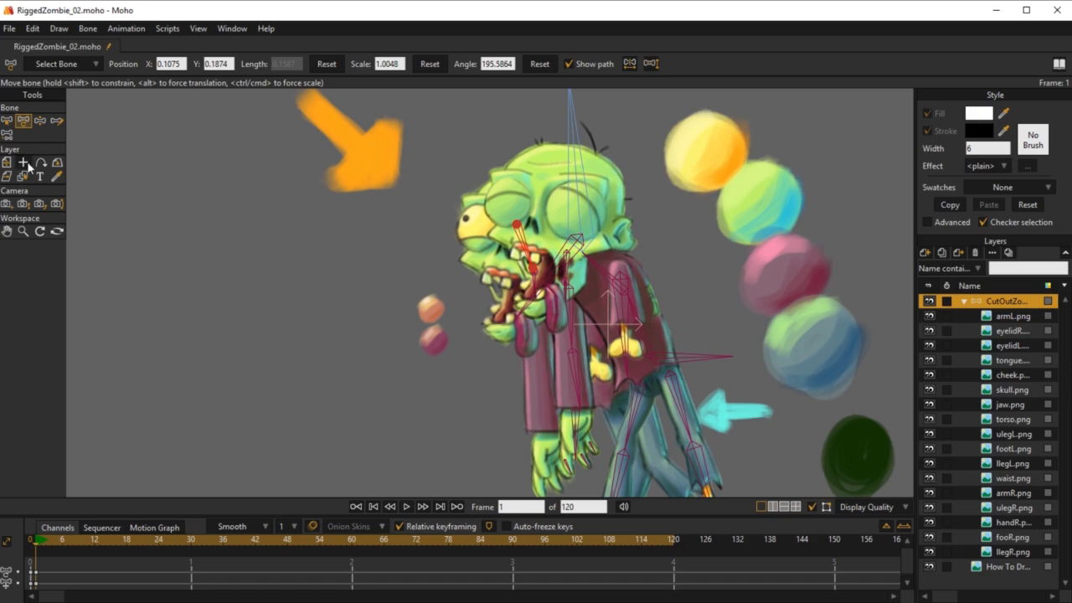
click(29, 543)
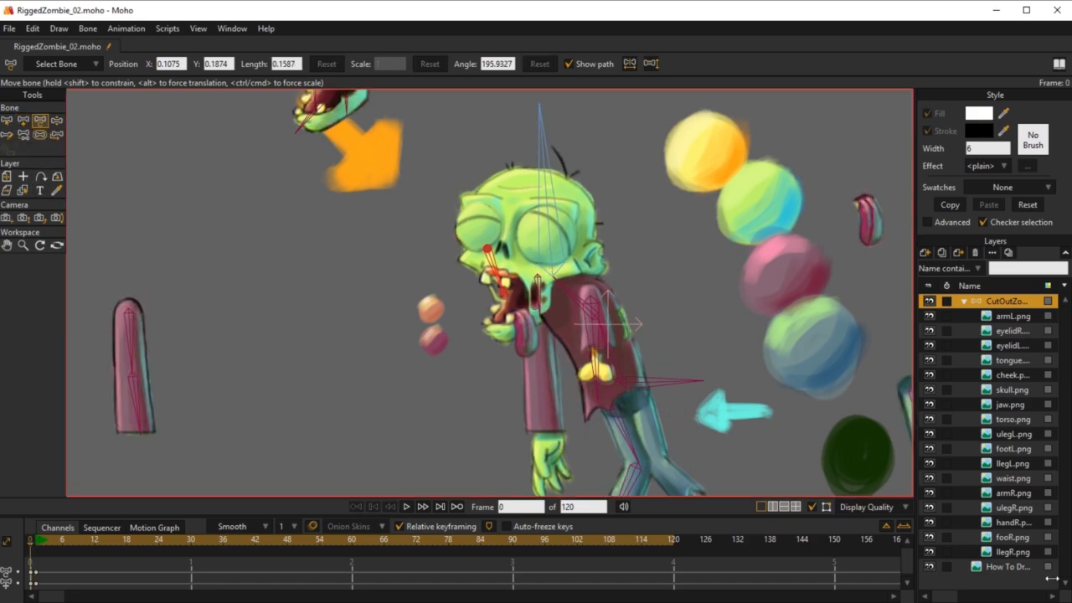
click(928, 568)
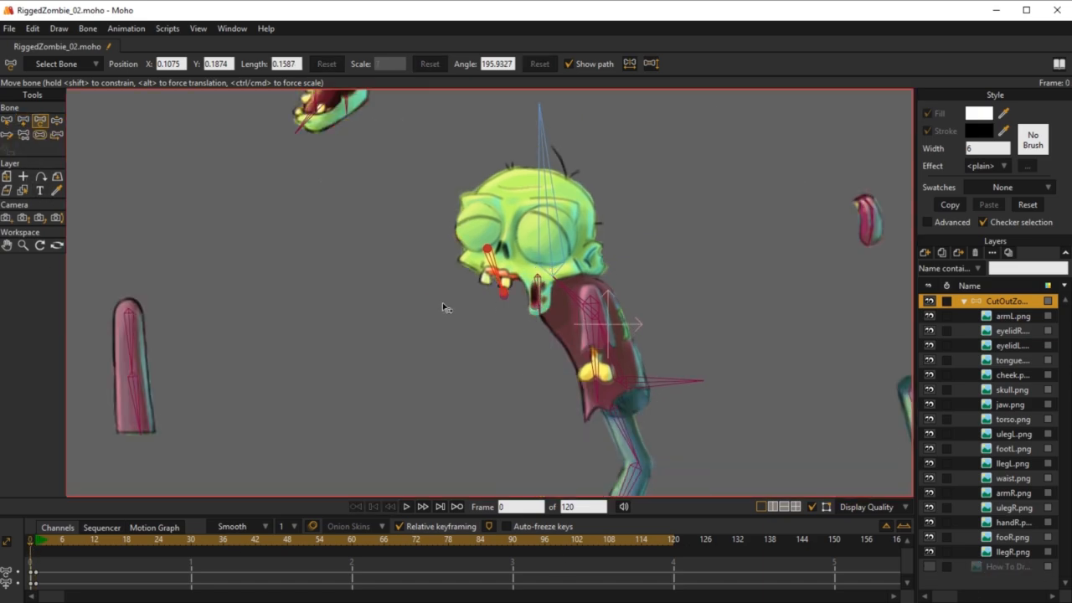
Step: Reduce the bone strength of B28 on the face to 0.3202
click(40, 135)
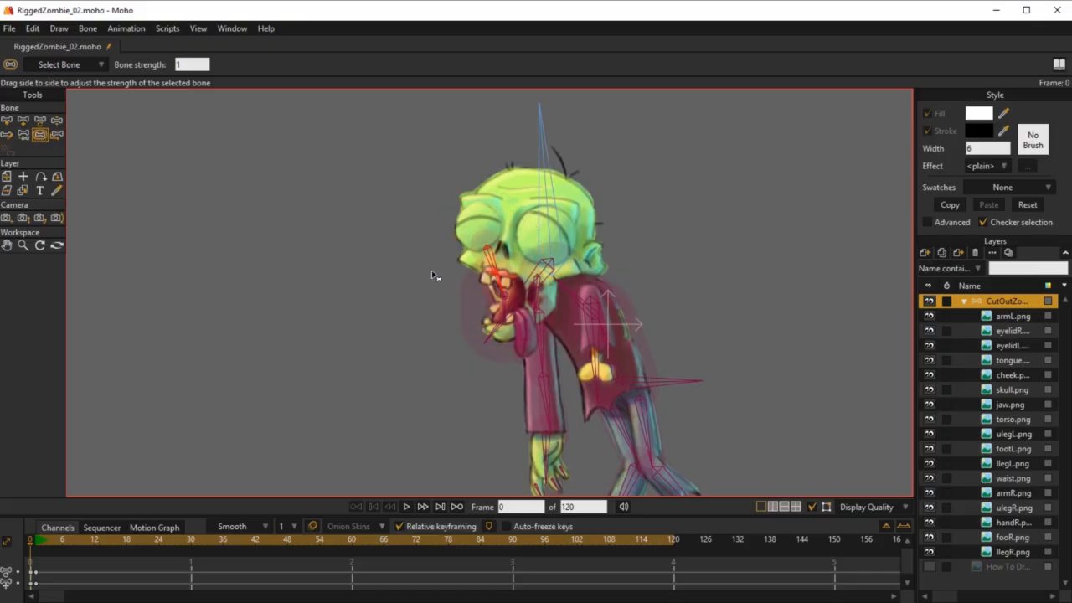
drag(435, 279, 460, 377)
scroll(303, 328, down, 2)
drag(338, 281, 471, 403)
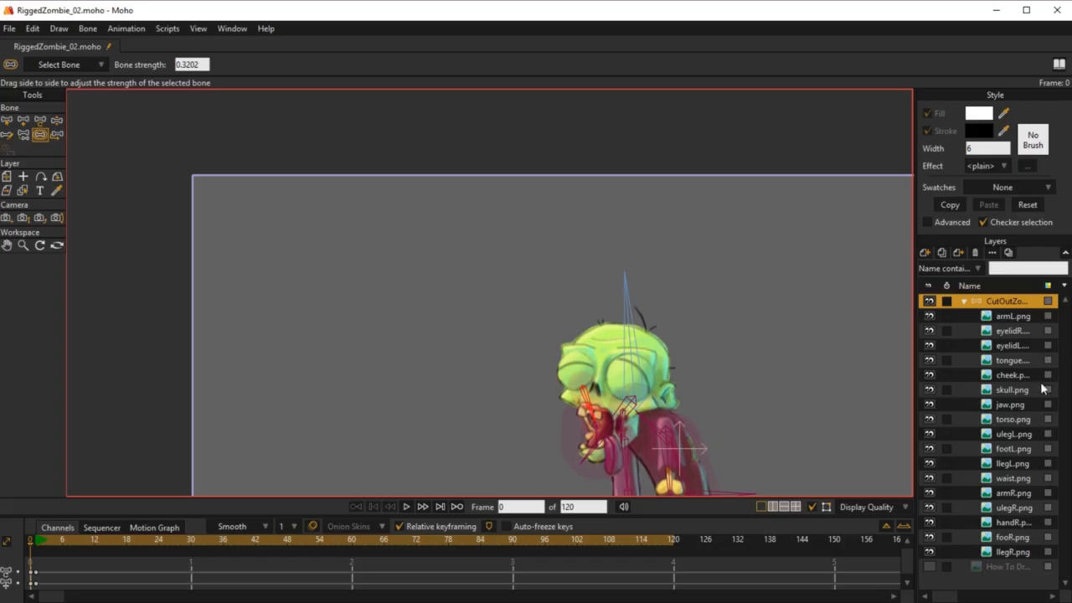
Step: Release the jaw.png layer from its bone and flexi-bind it so the surrounding bones deform it
click(1010, 405)
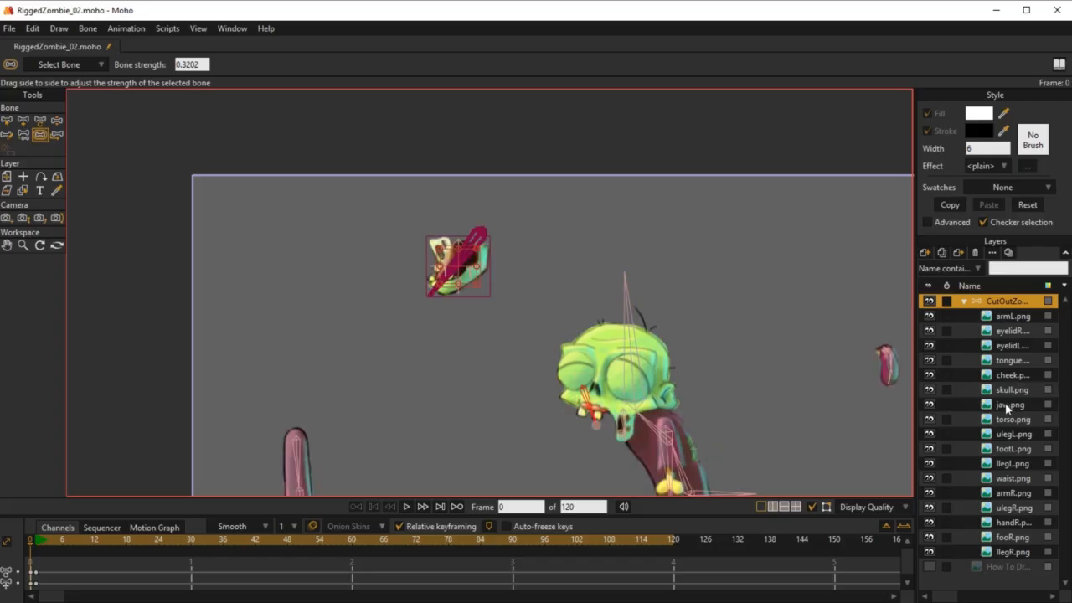
scroll(496, 256, up, 3)
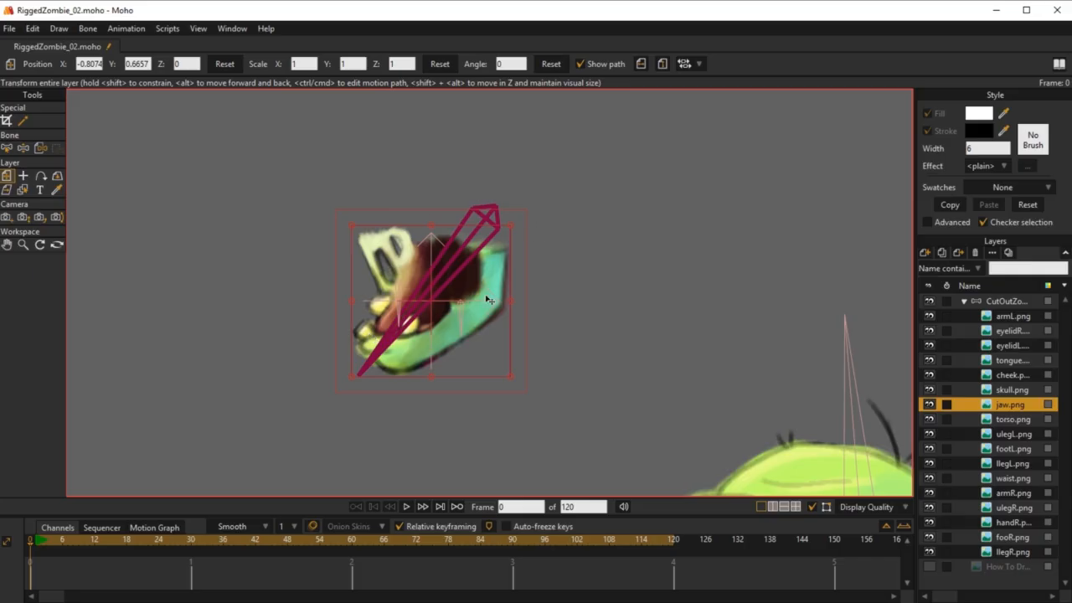
scroll(468, 267, down, 1)
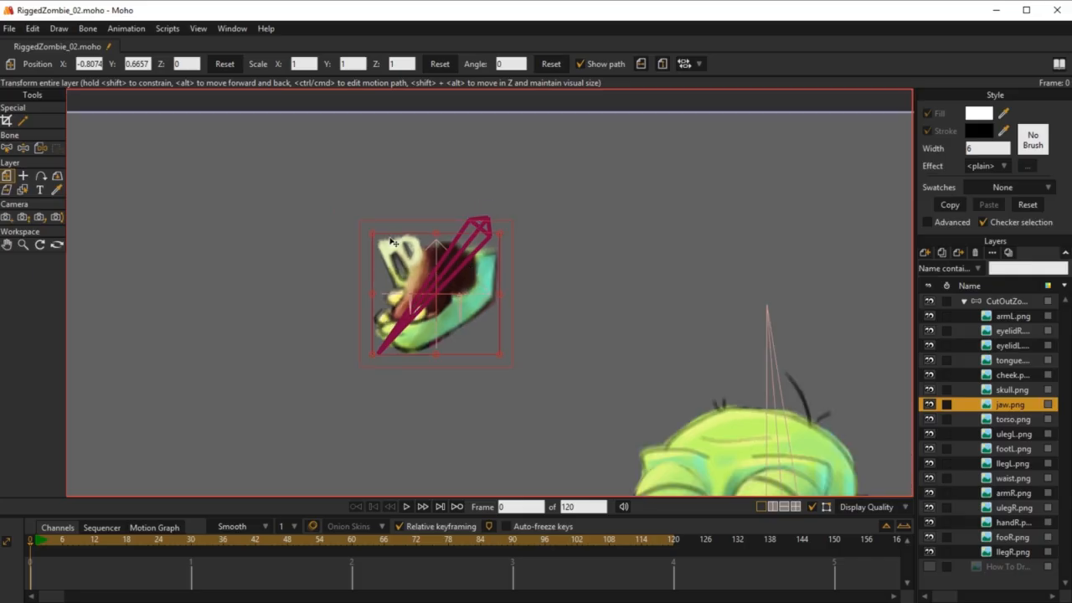
key(b)
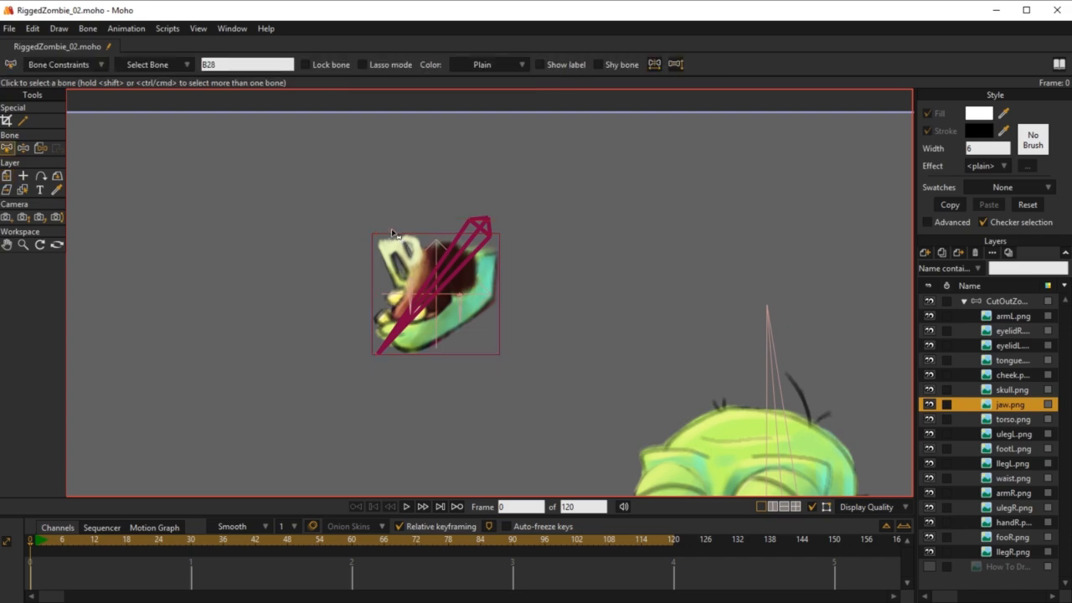
click(88, 29)
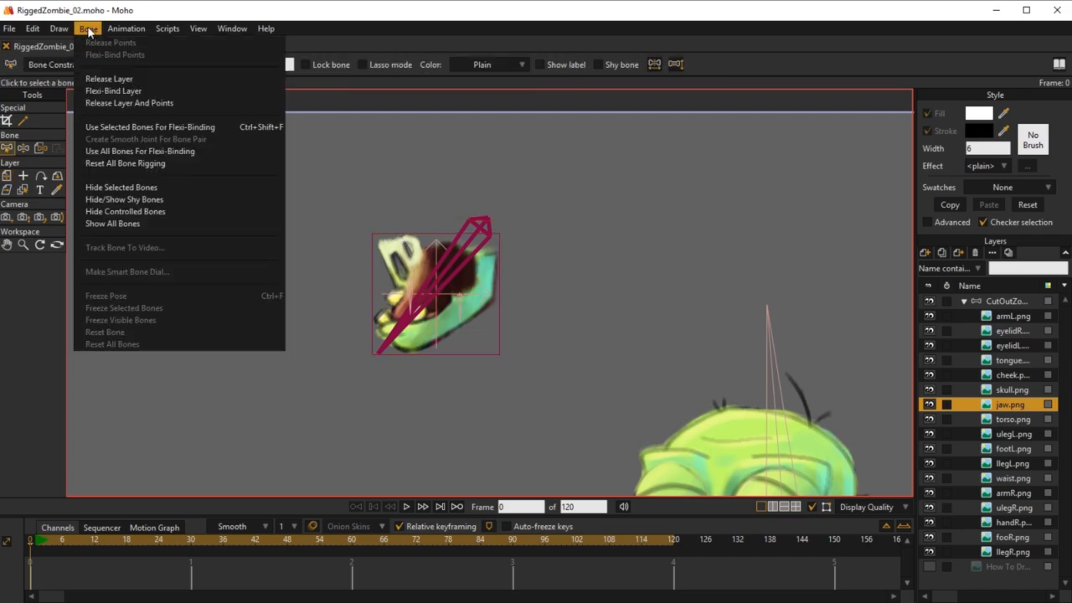
click(117, 79)
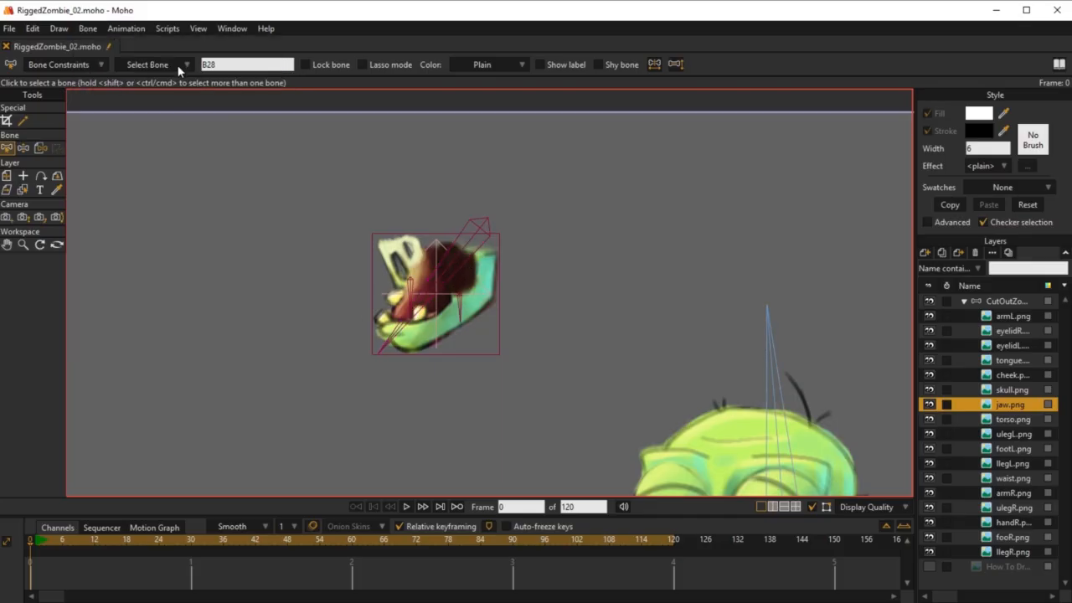
click(87, 30)
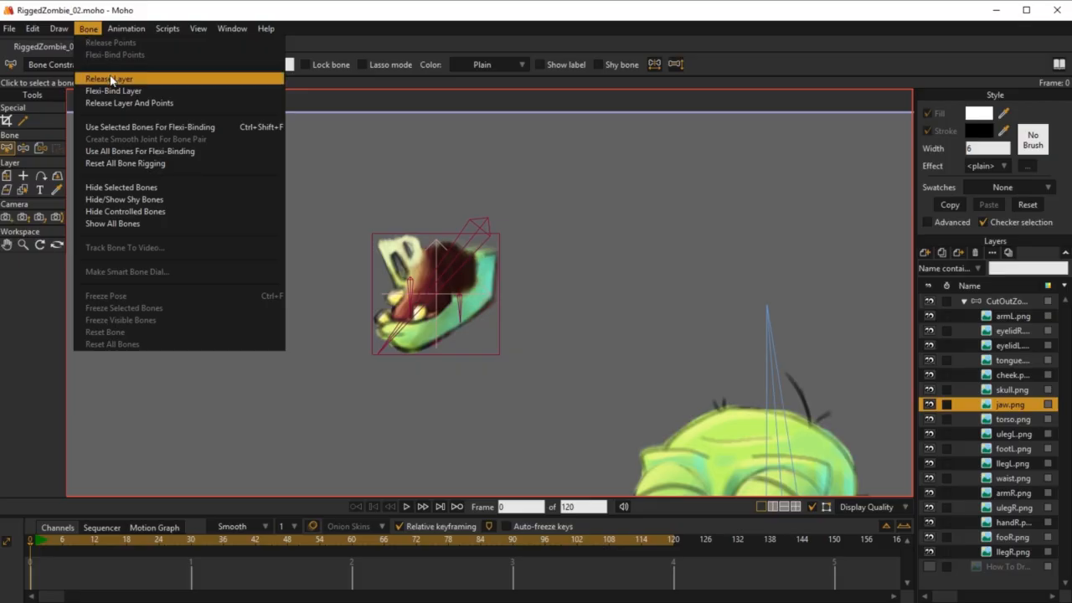
click(156, 91)
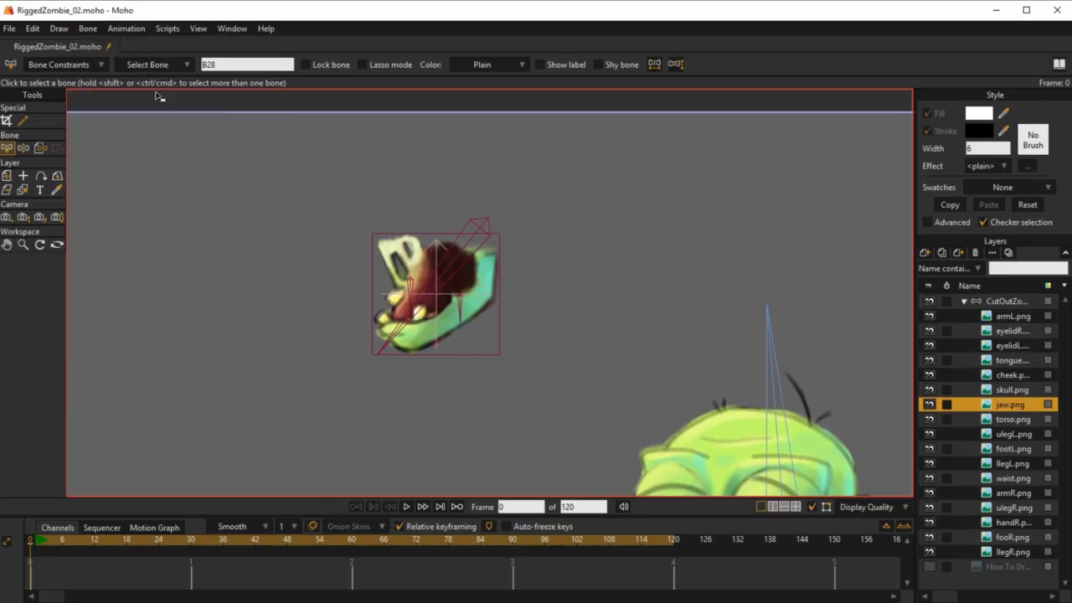
scroll(106, 169, down, 1)
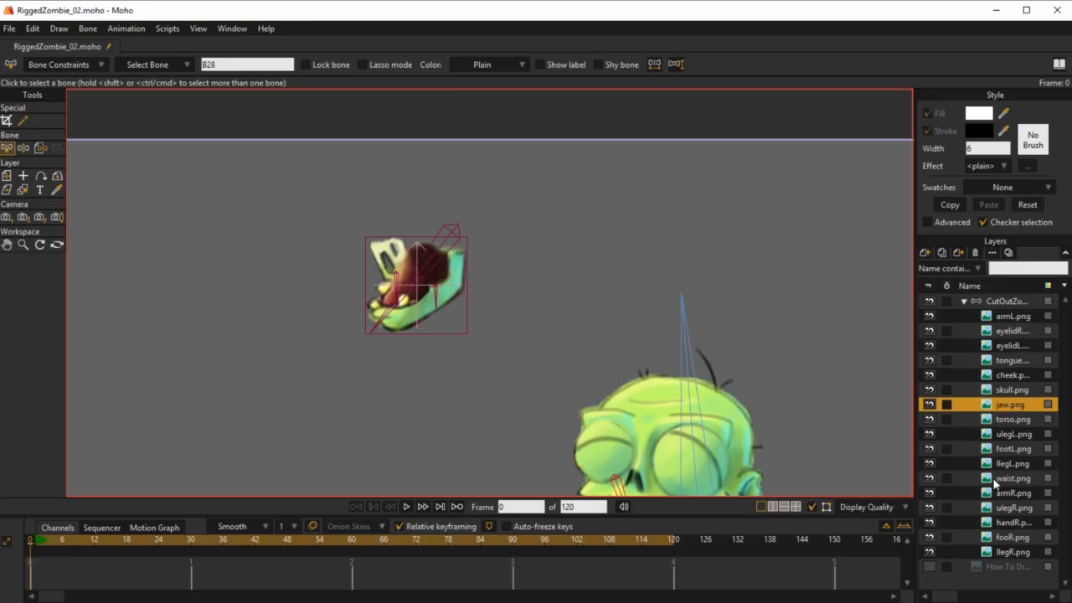
Step: On the bone layer, set the bone strength of JawBone to 0.4822 and of B28 to 0.2727
click(1005, 301)
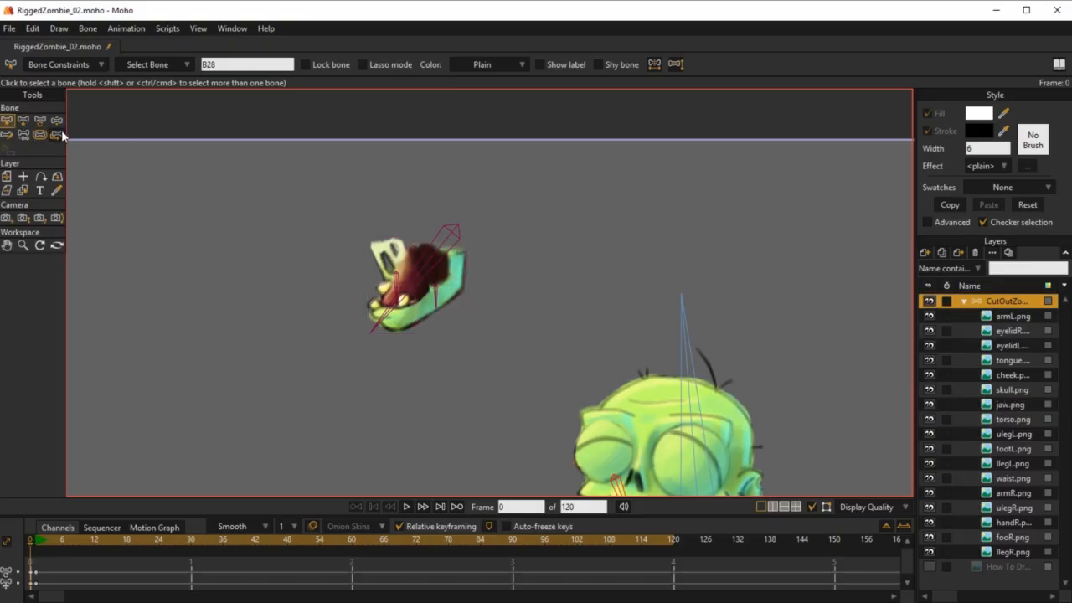
click(40, 137)
scroll(486, 358, down, 3)
drag(534, 308, 468, 204)
scroll(601, 366, up, 5)
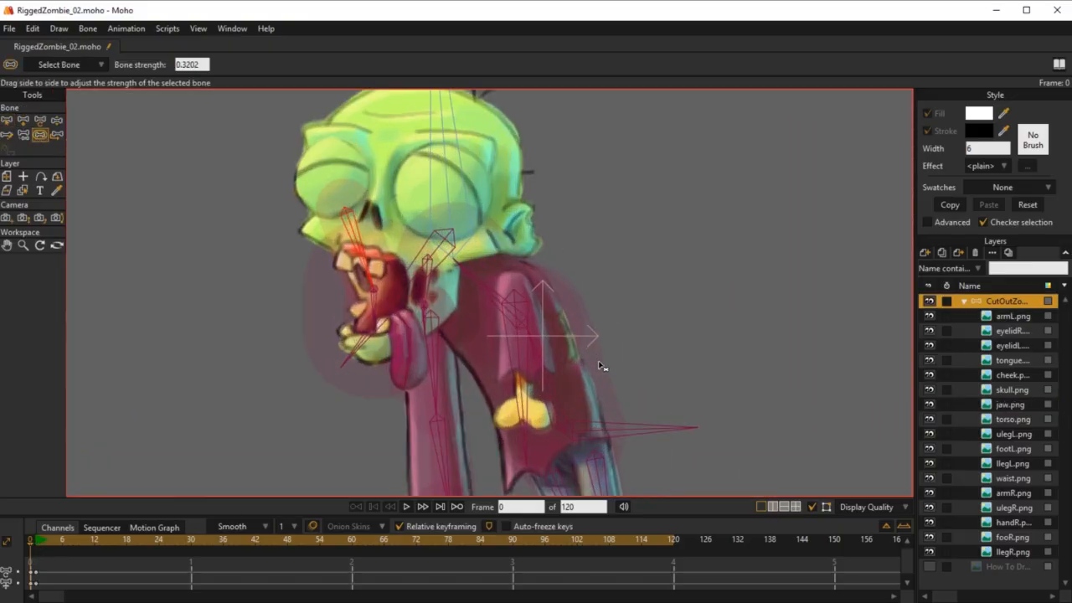
drag(260, 258, 442, 324)
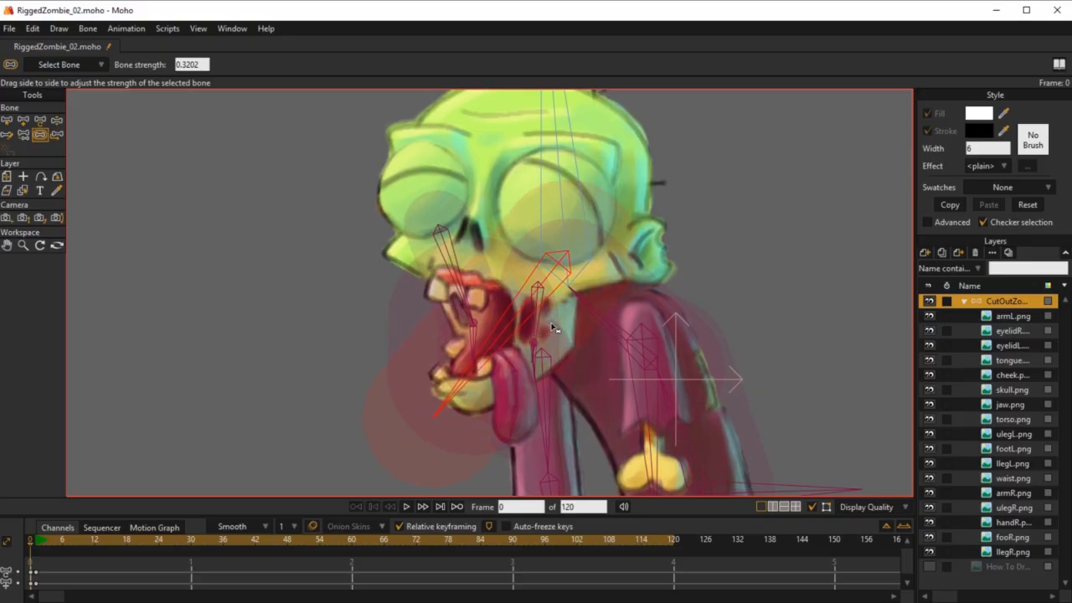
drag(552, 328, 543, 323)
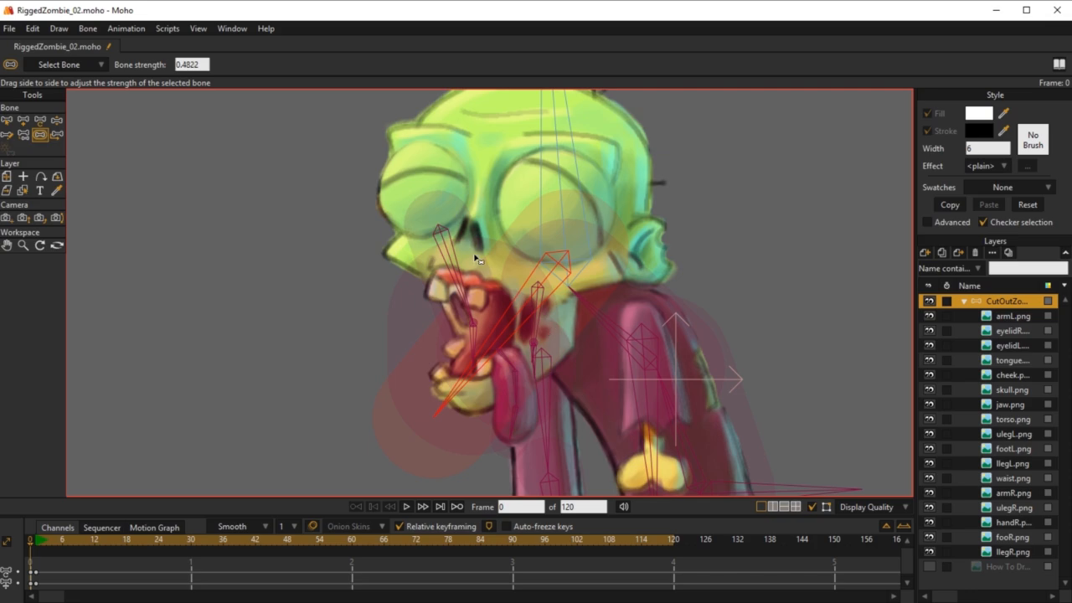
drag(439, 253, 442, 253)
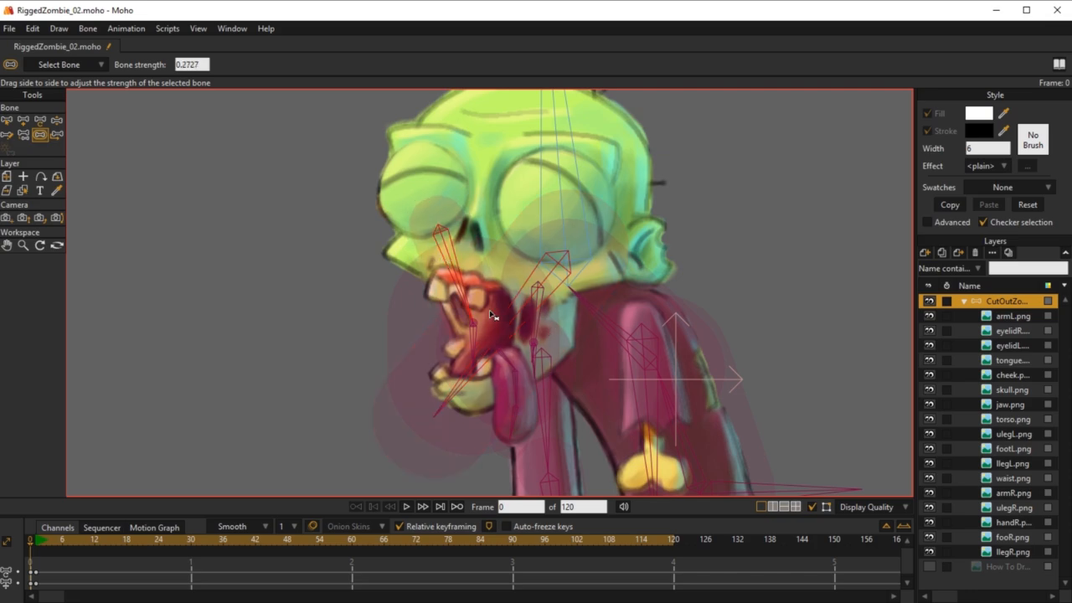
Step: Test the jaw deformation at frame 1 by pulling the jaw bone down with Manipulate Bones
scroll(469, 333, down, 3)
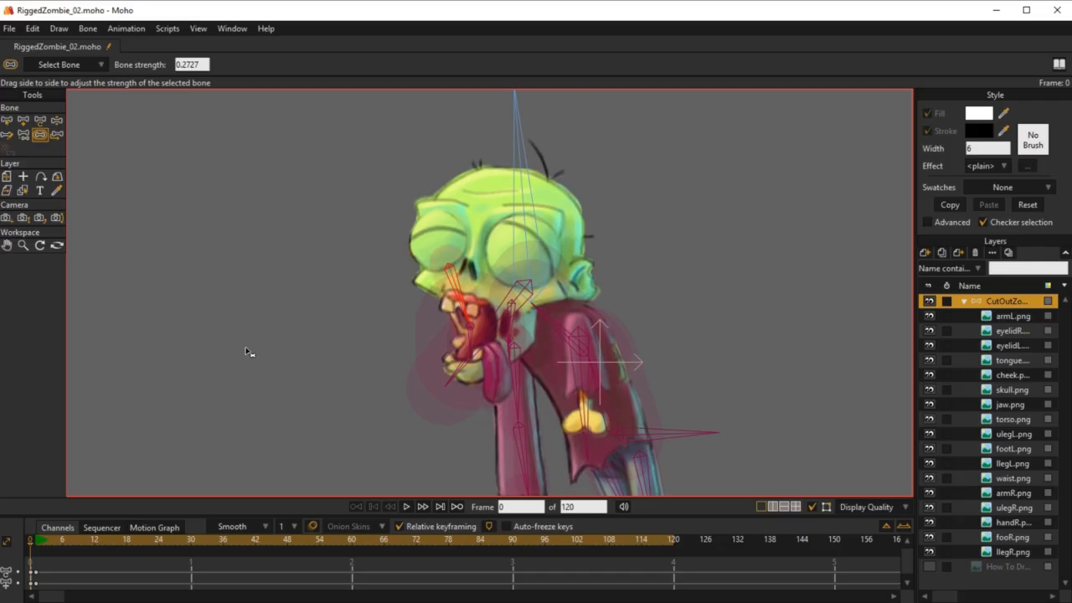
click(37, 544)
key(z)
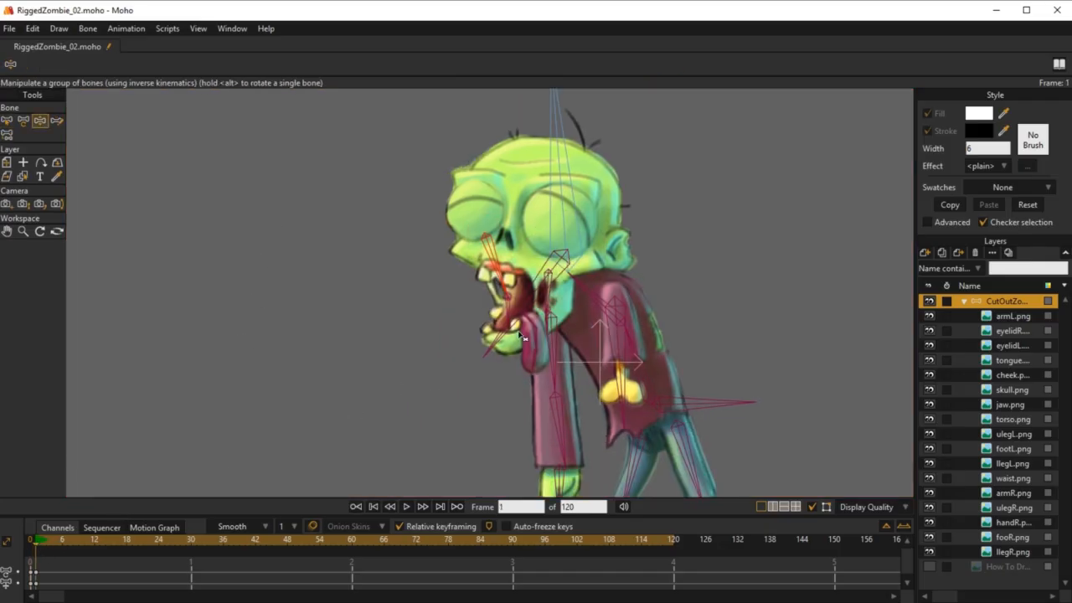
drag(524, 314, 490, 360)
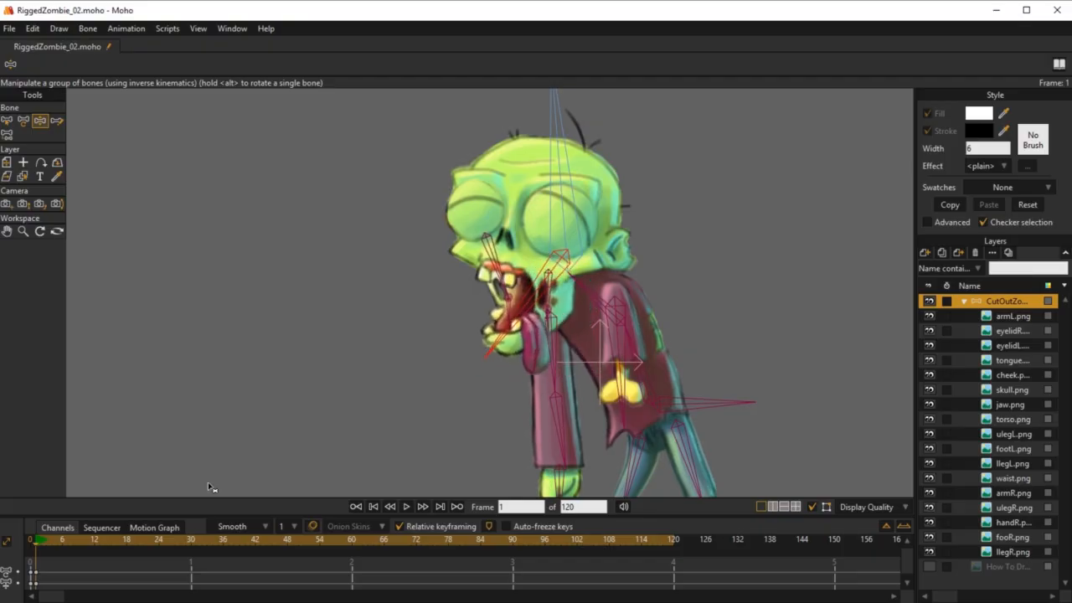
Step: At frame 0, move bone B28 off the face and place it over the separated jaw artwork
click(32, 542)
key(b)
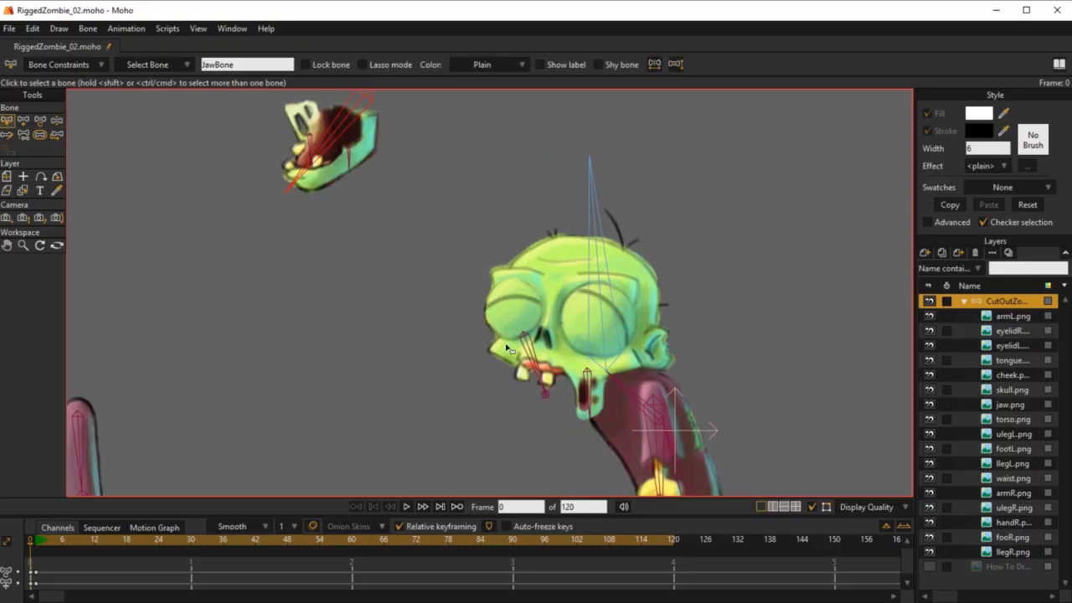
click(527, 341)
drag(528, 340, 637, 426)
key(t)
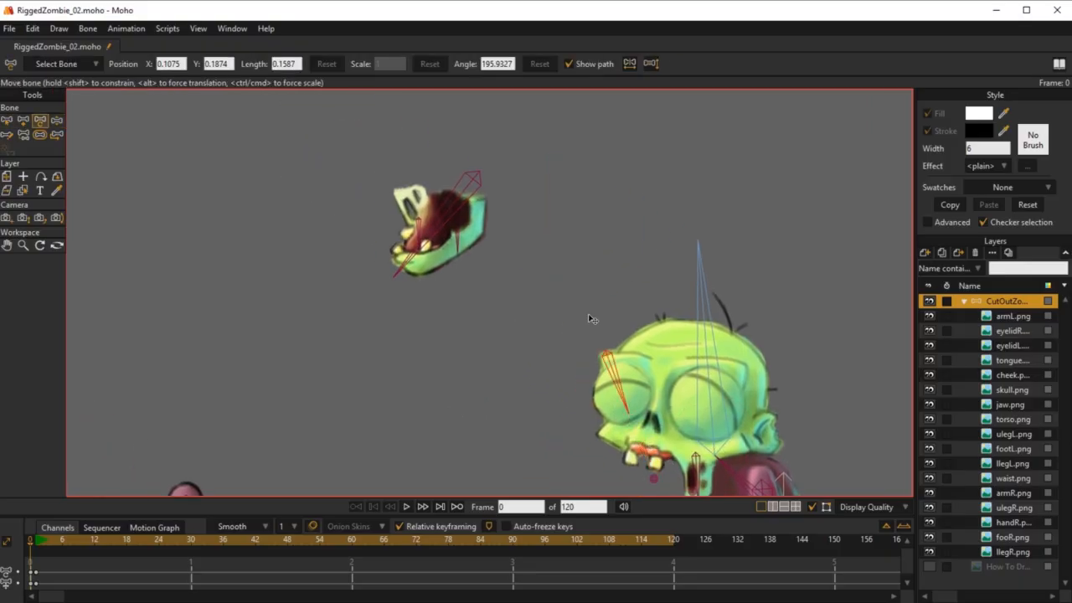
click(399, 159)
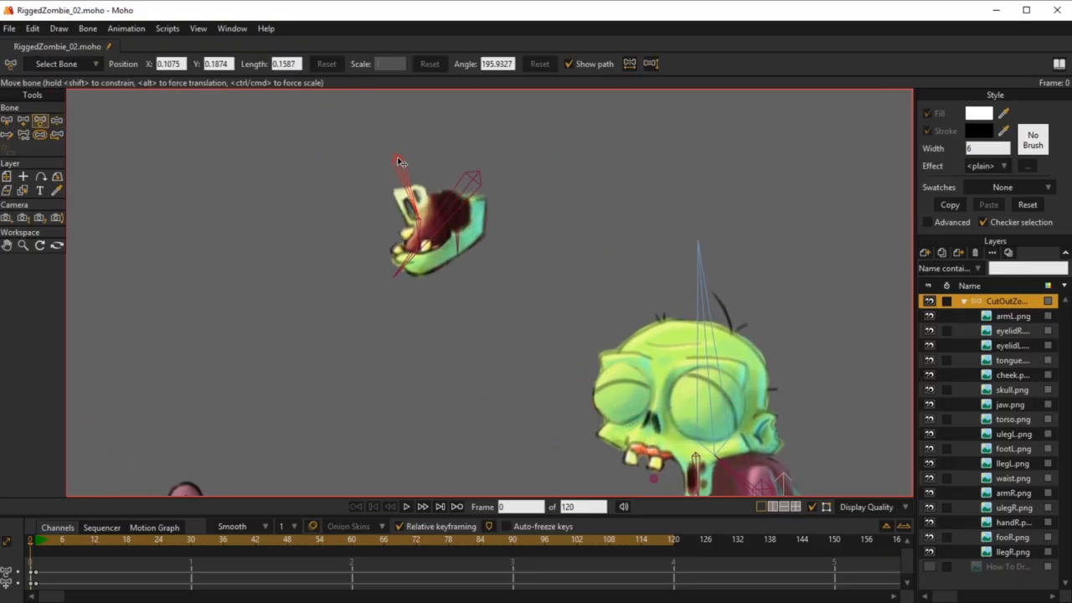
Step: Offset bone B28 for animation by X -0.6550 and Y -0.5048 so it sits on the zombie's upper mouth
click(56, 134)
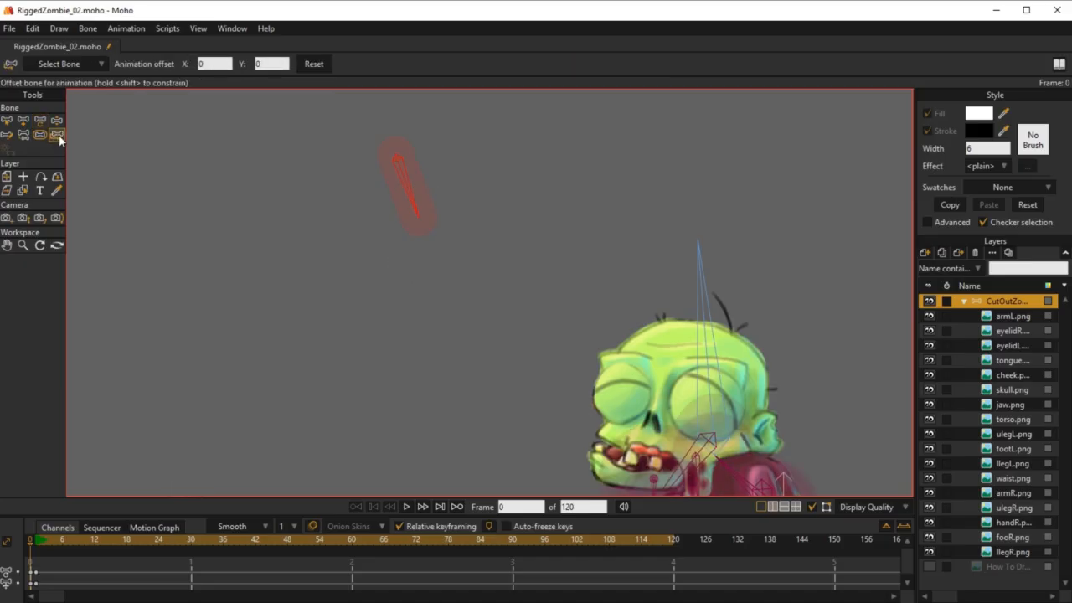
drag(374, 133, 597, 381)
drag(599, 381, 570, 294)
scroll(571, 295, down, 5)
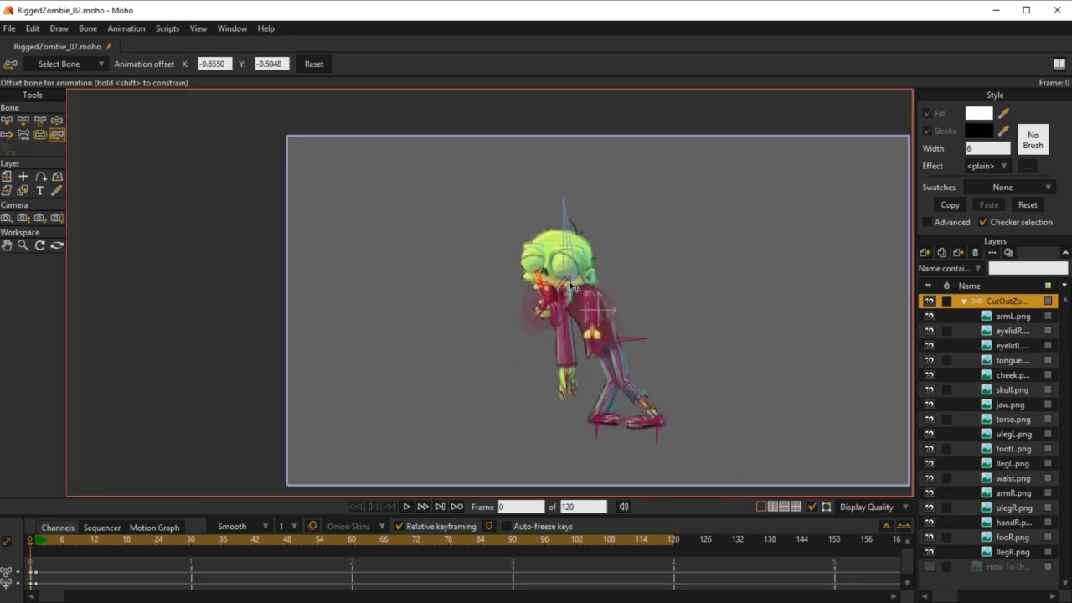
scroll(570, 289, up, 8)
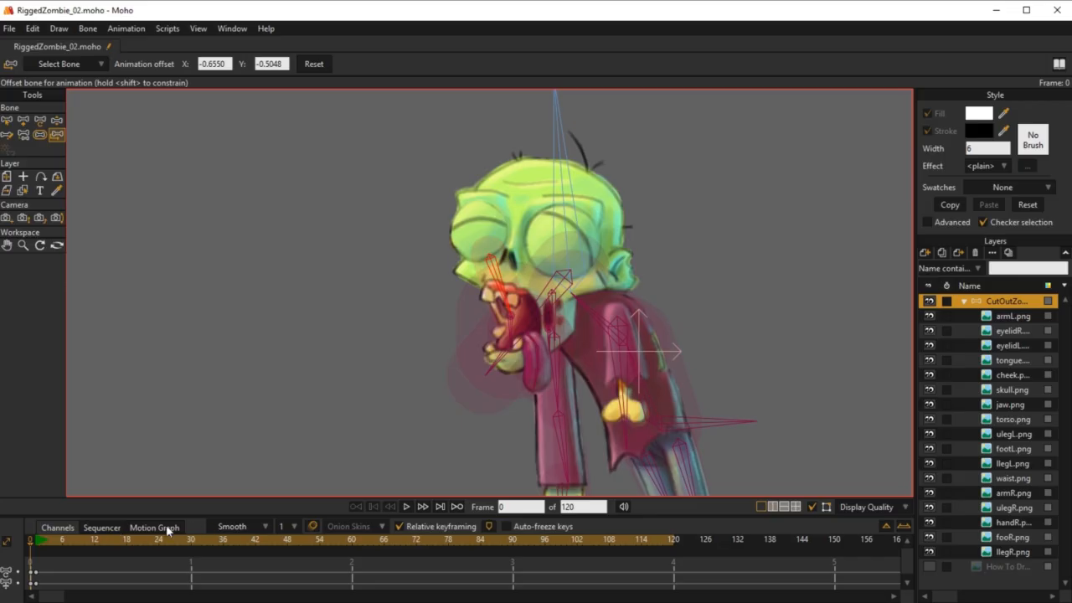
Step: Test the jaw at frame 1 by swinging JawBone open and closed with Manipulate Bones
click(36, 546)
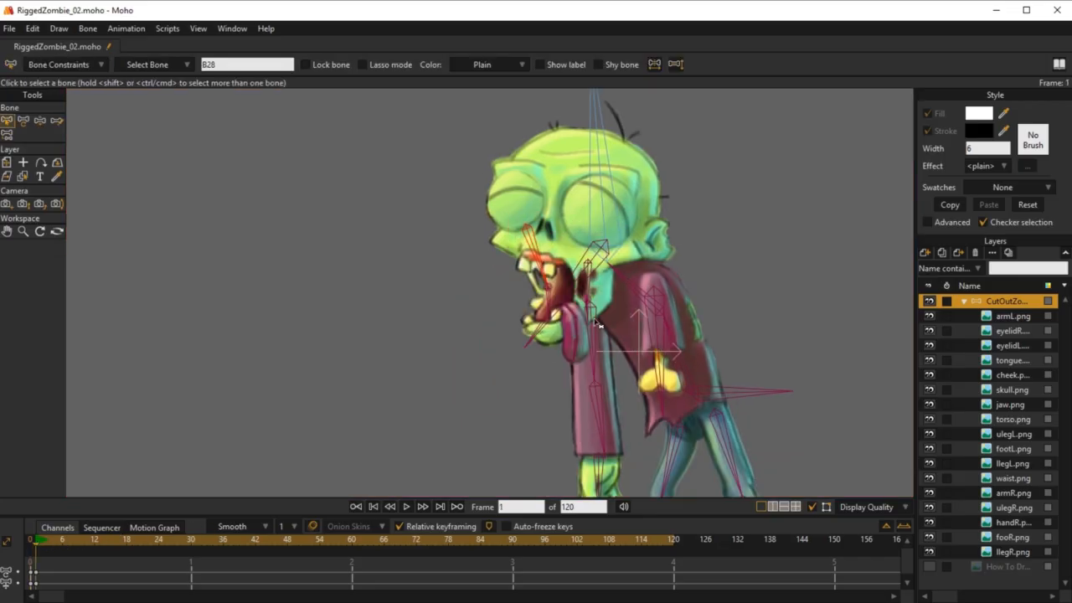
key(z)
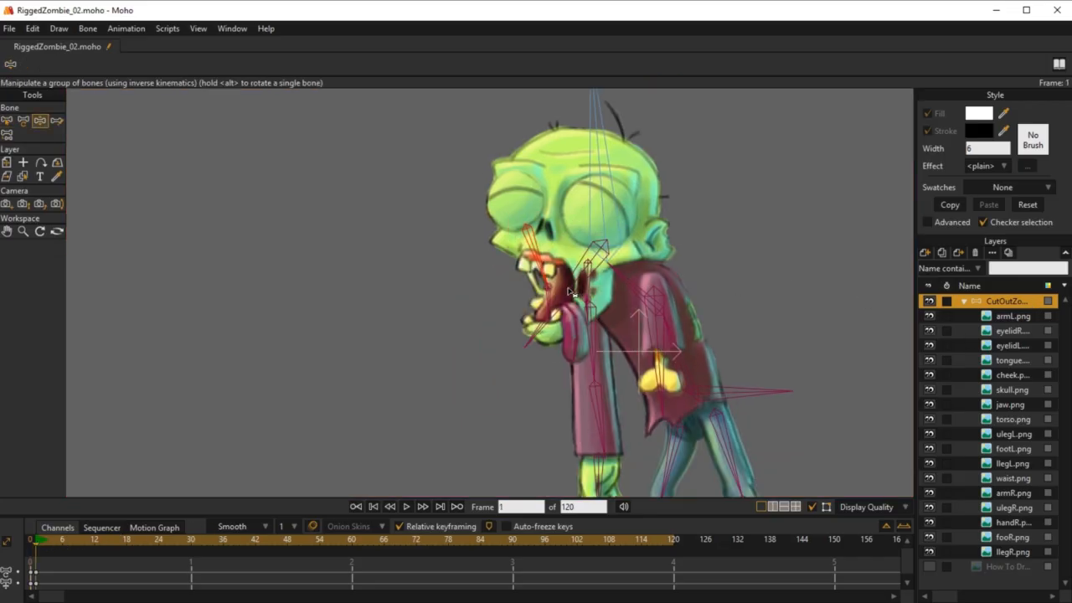
mouse_move(568, 290)
mouse_down()
mouse_move(555, 312)
mouse_move(549, 290)
mouse_move(569, 303)
mouse_move(561, 270)
mouse_move(560, 293)
mouse_move(588, 286)
mouse_move(559, 294)
mouse_move(565, 266)
mouse_move(576, 281)
mouse_move(570, 300)
mouse_up()
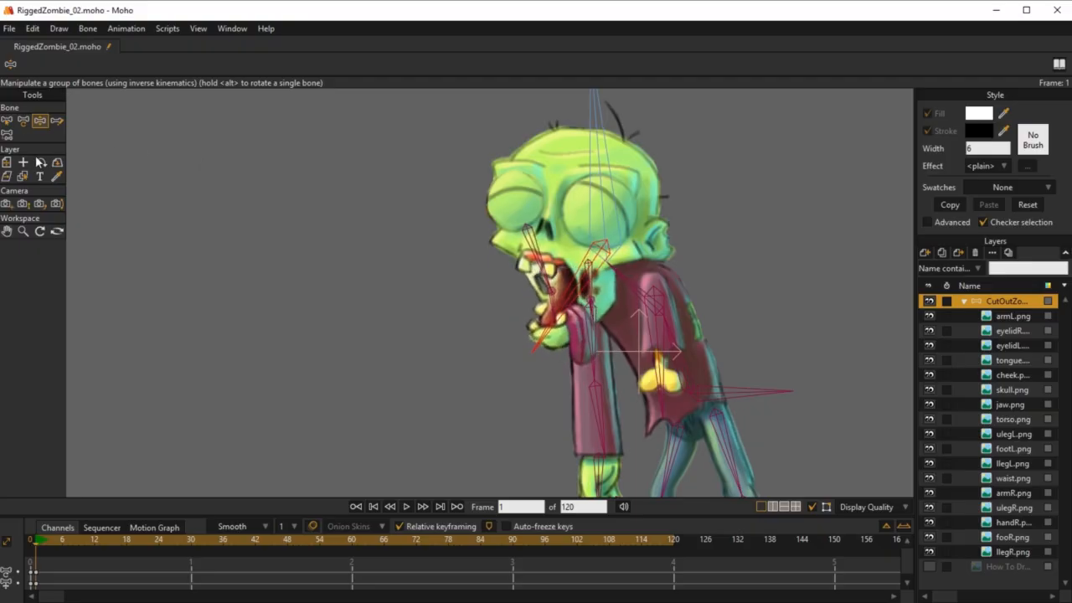
click(549, 262)
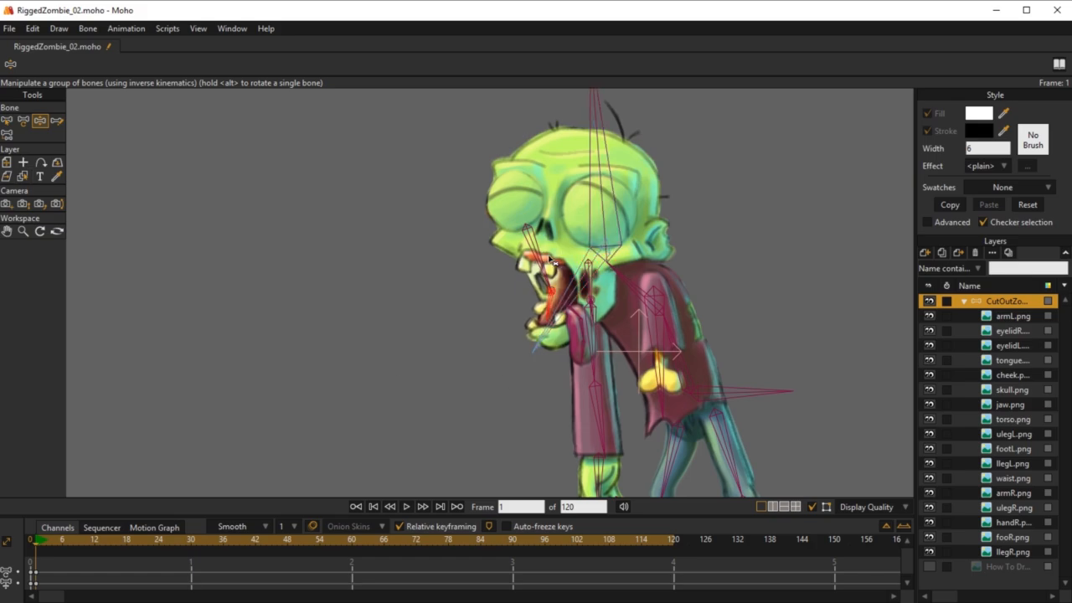
click(564, 266)
click(532, 252)
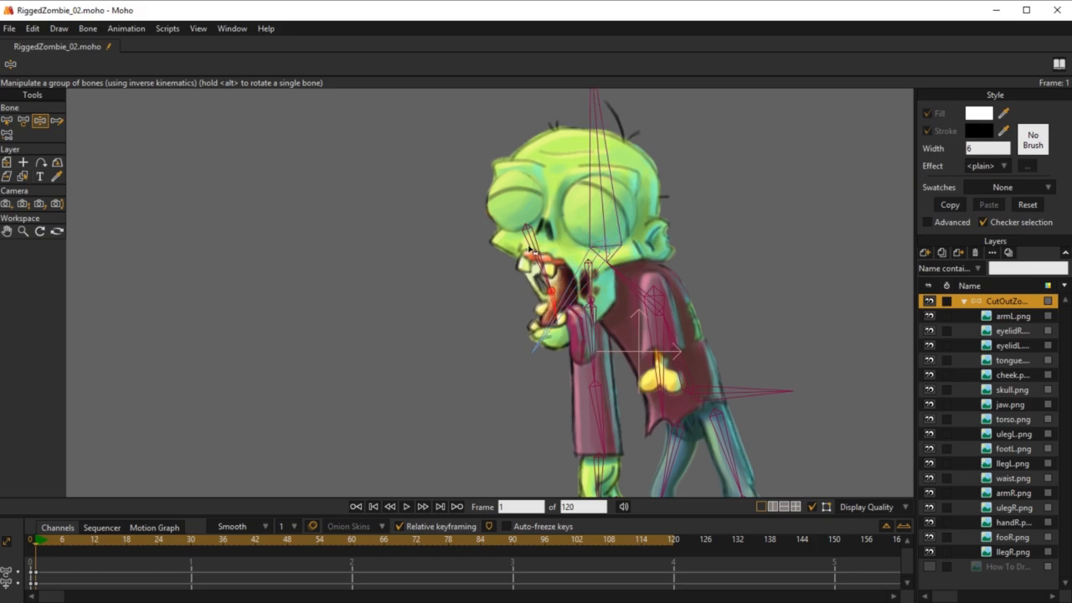
drag(566, 303, 547, 279)
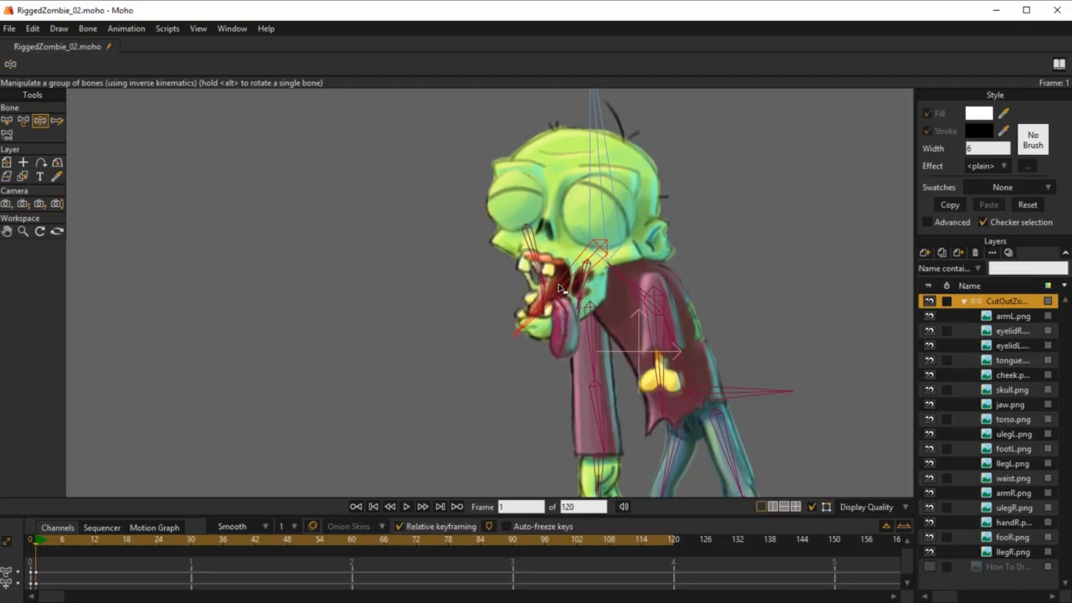
drag(559, 288, 597, 327)
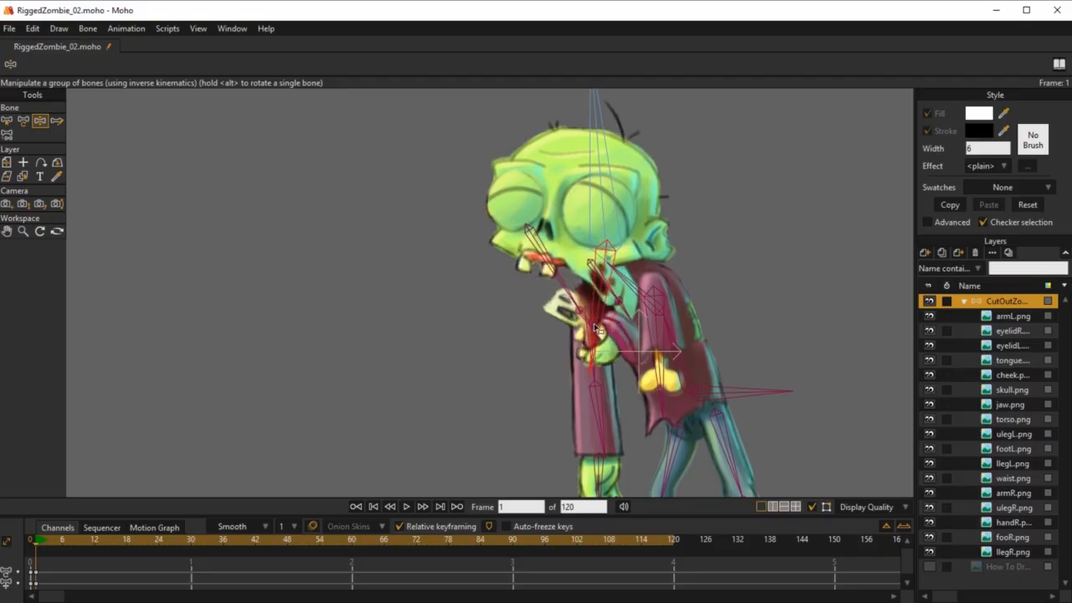
Step: At frame 0, set the bone strength of B28 to 0.2806
click(31, 541)
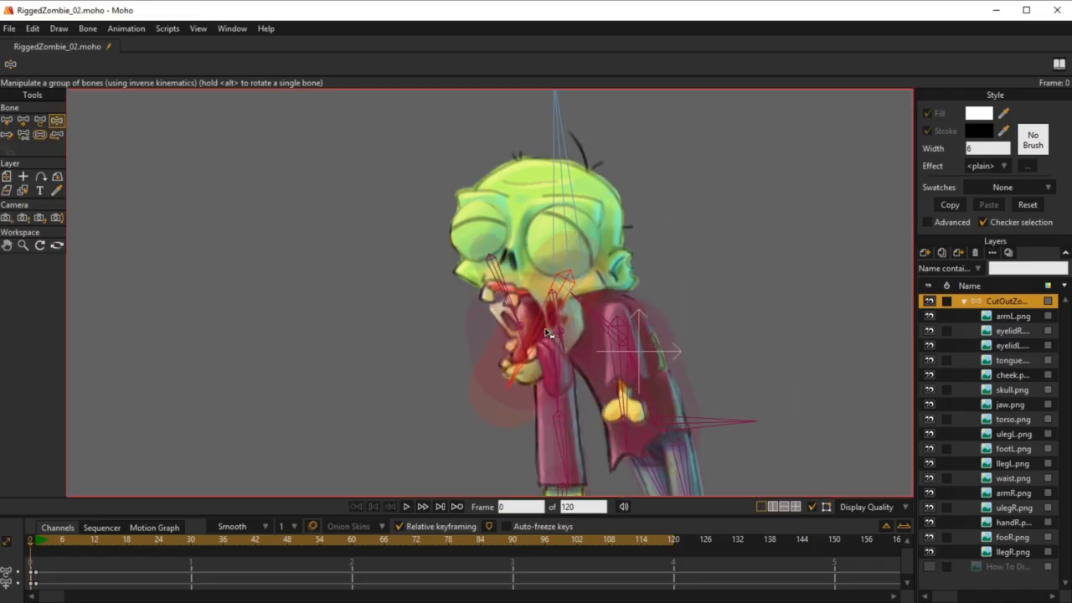
click(39, 134)
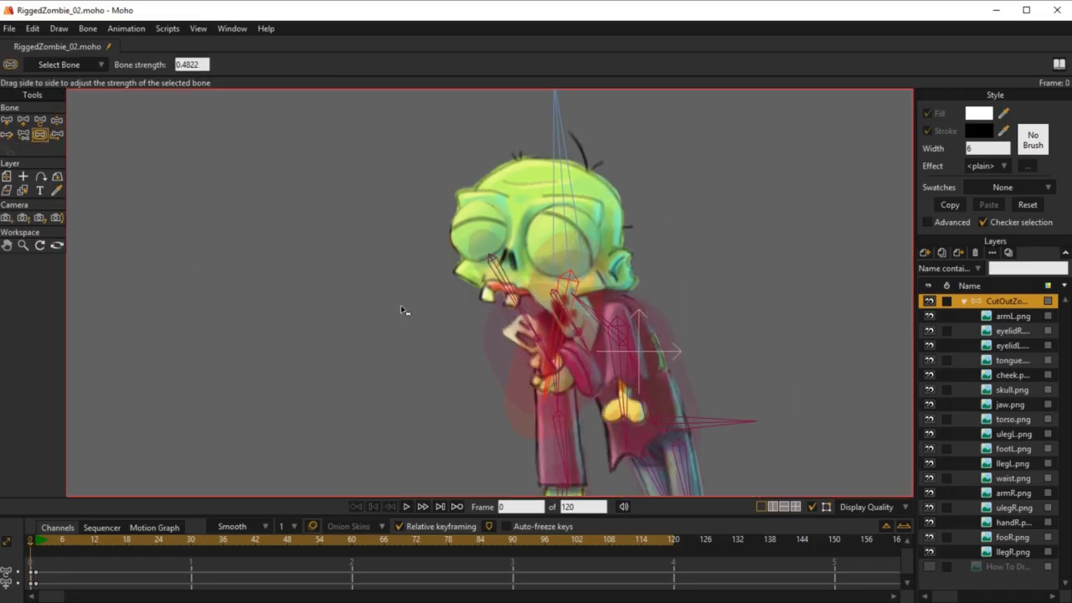
drag(514, 293, 515, 338)
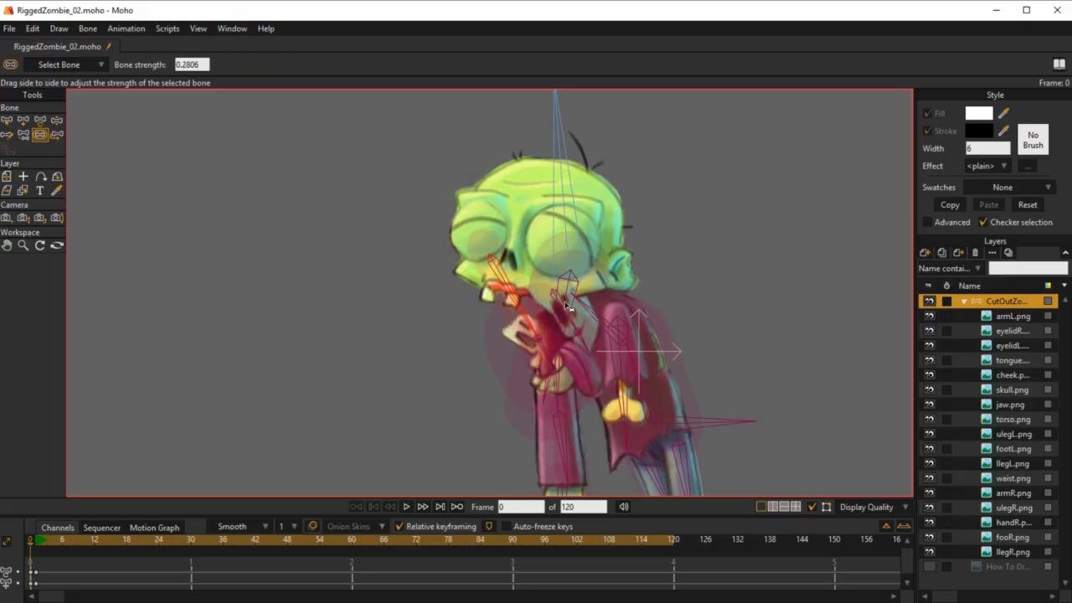
Step: Test the jaw at frame 1 by rotating JawBone to an angle of about 132.86 degrees
click(37, 538)
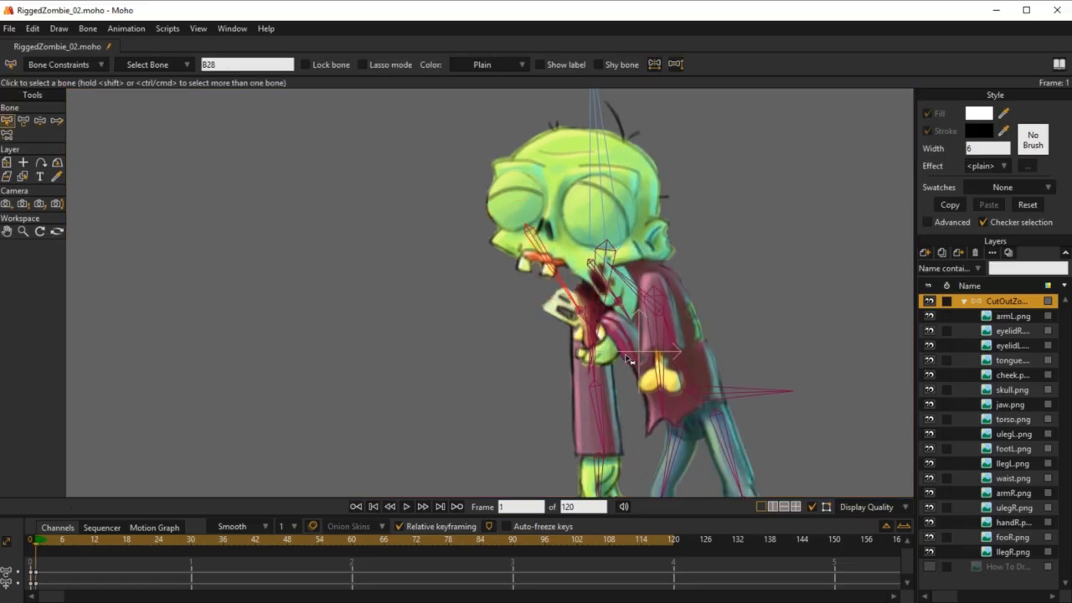
click(619, 266)
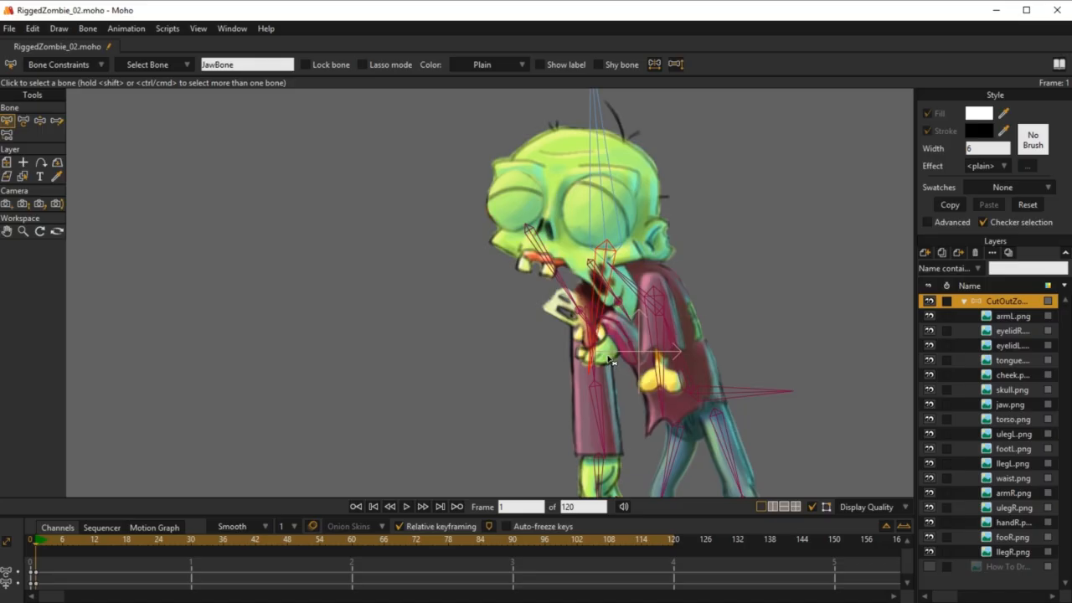
key(t)
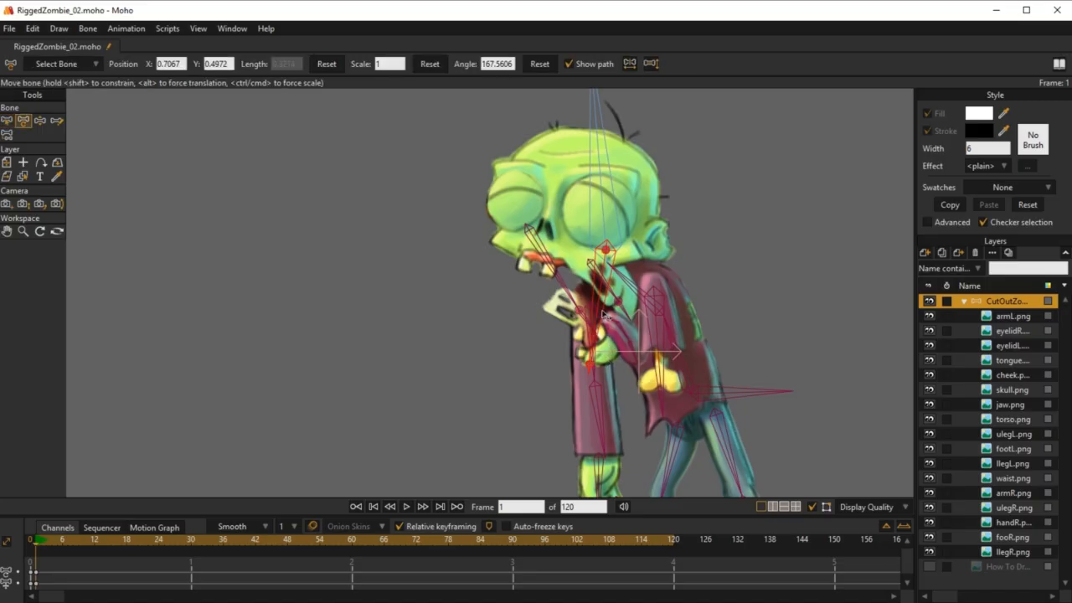
drag(605, 311, 562, 307)
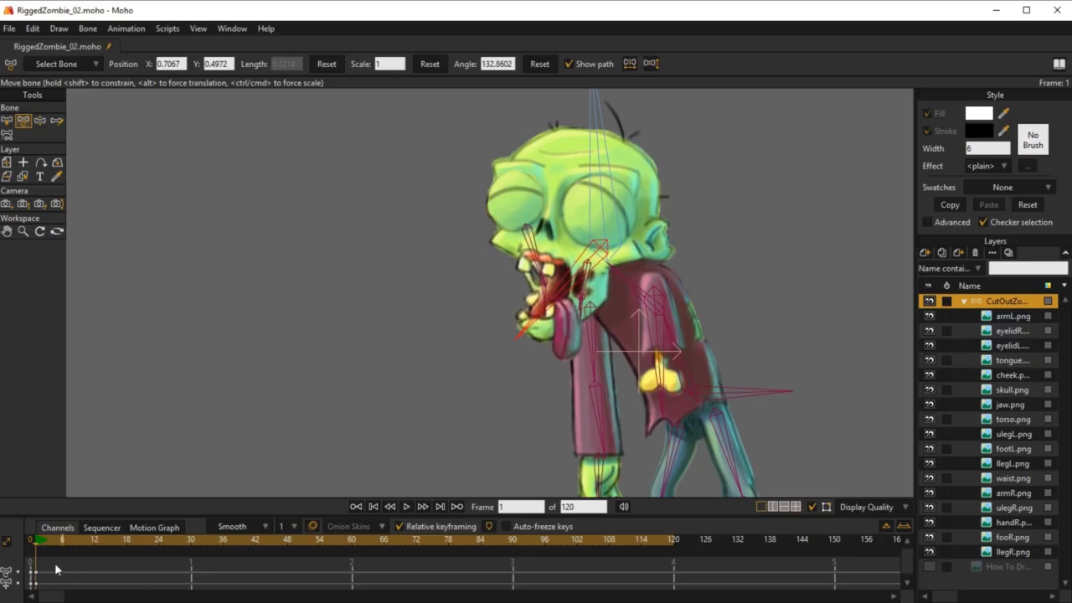
Step: Delete the test keyframes at frame 1 and inspect the zombie's jaw in its rest pose
key(Delete)
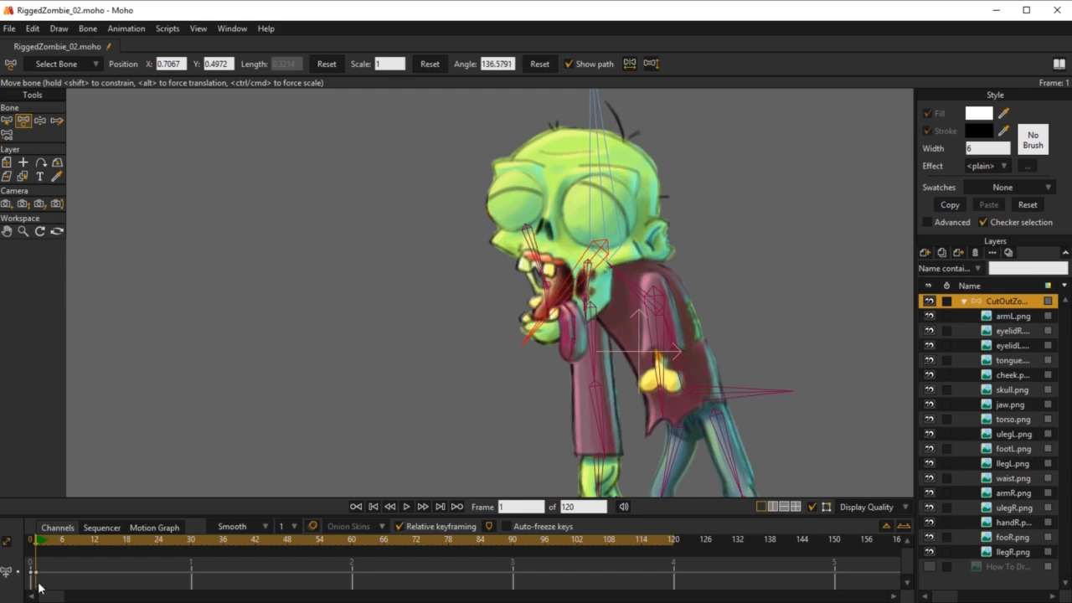
scroll(702, 325, down, 3)
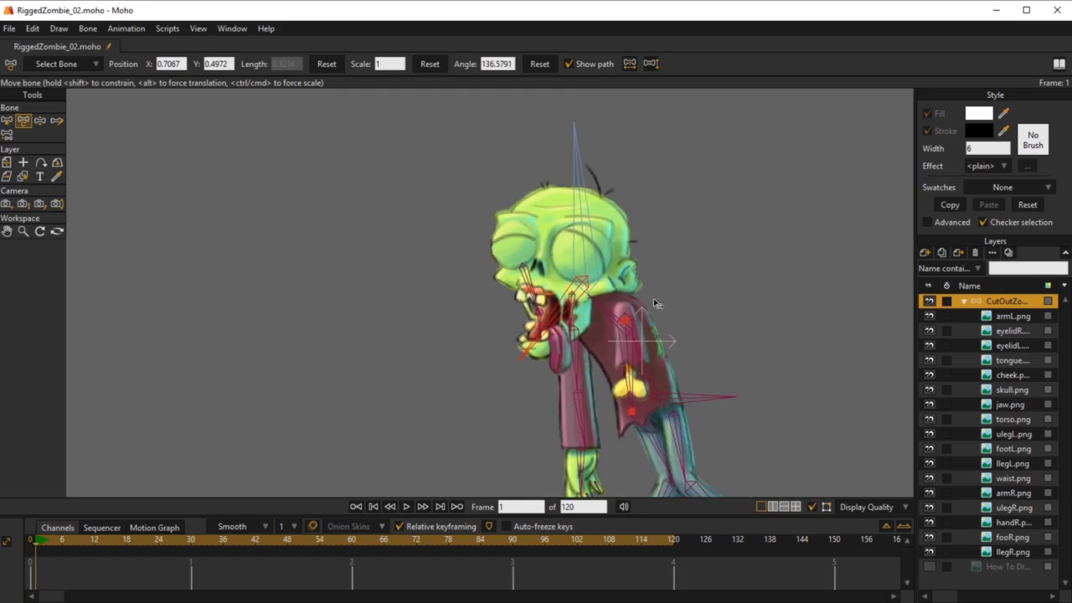
scroll(702, 325, up, 4)
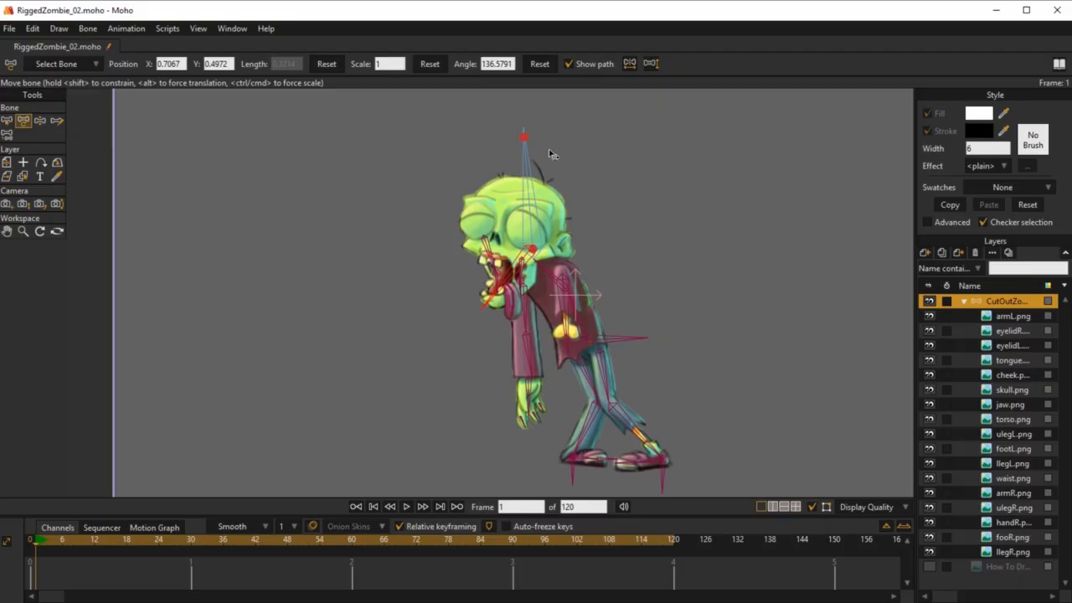
scroll(553, 154, up, 2)
scroll(615, 307, up, 3)
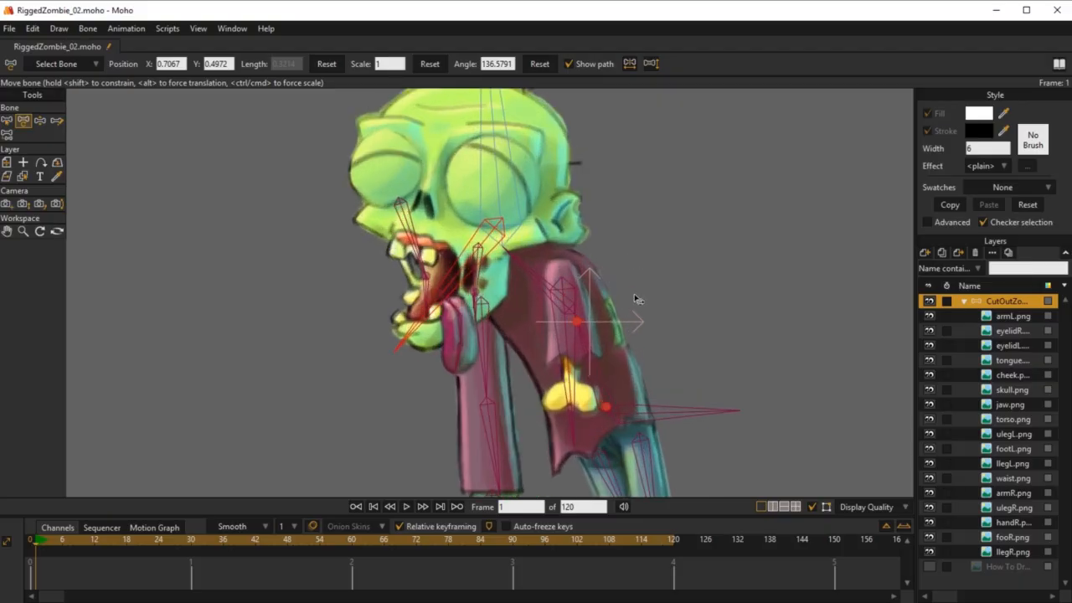
drag(445, 350, 490, 351)
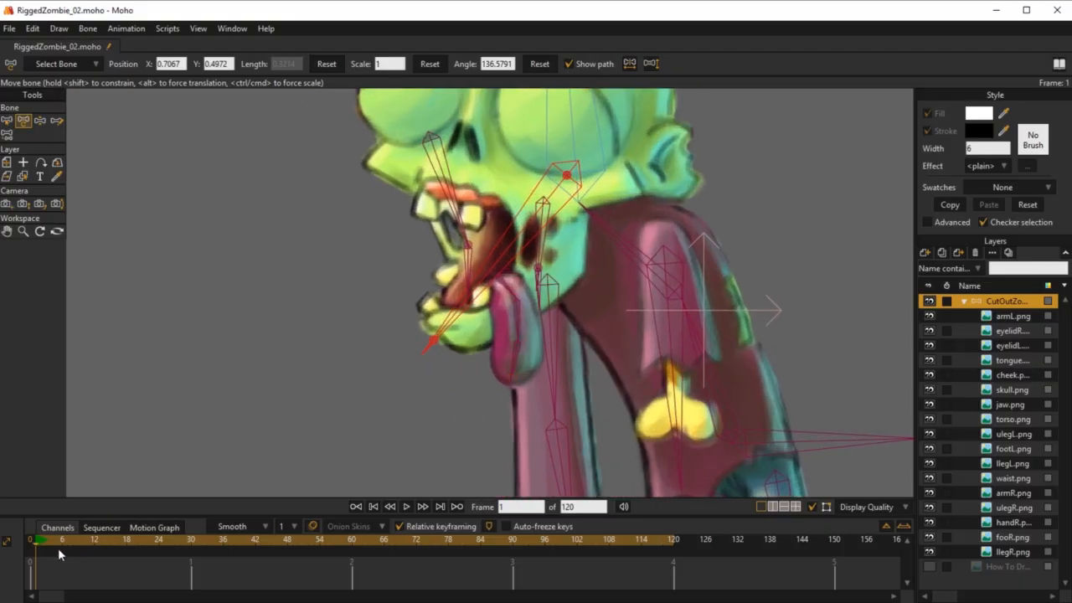
Step: At frame 0, add a chain of two bones parented to HeadBone along the long hair on the skull
click(30, 540)
scroll(574, 319, down, 5)
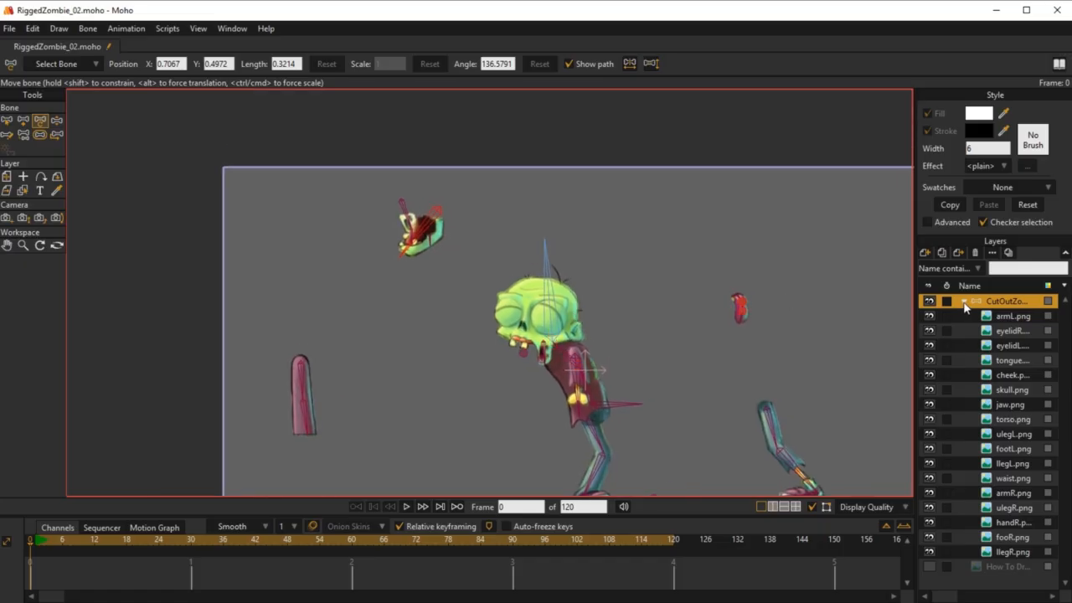
scroll(524, 296, up, 2)
scroll(523, 296, up, 2)
key(b)
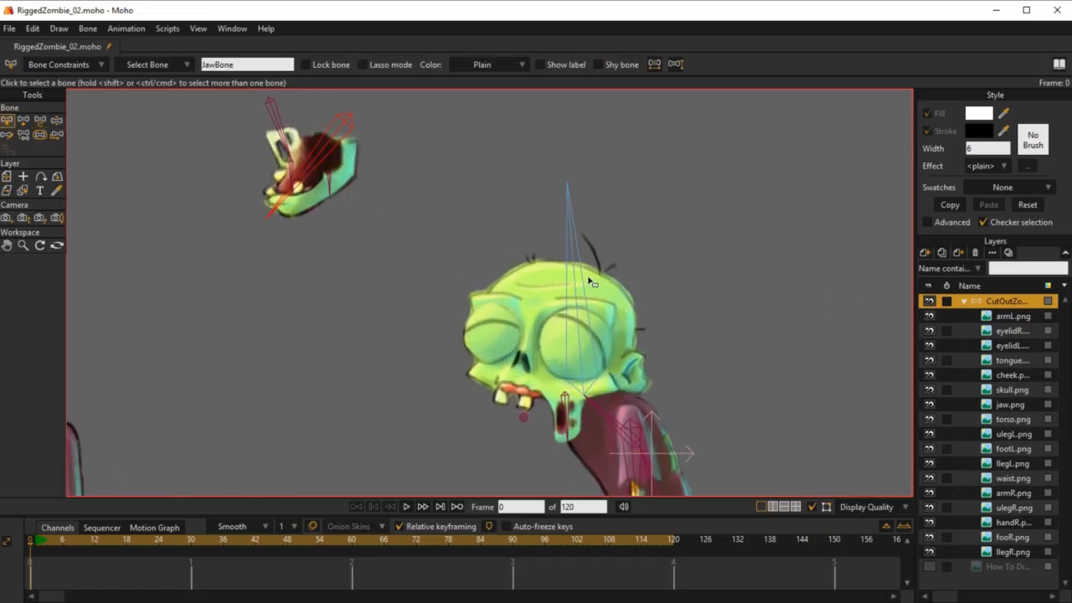
click(575, 274)
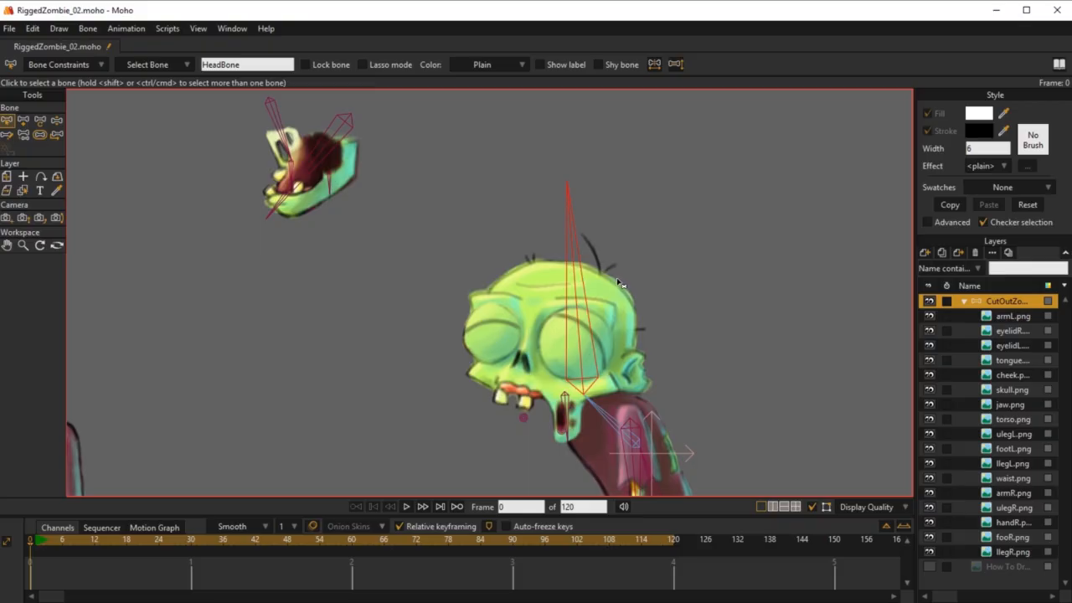
scroll(628, 276, up, 3)
key(a)
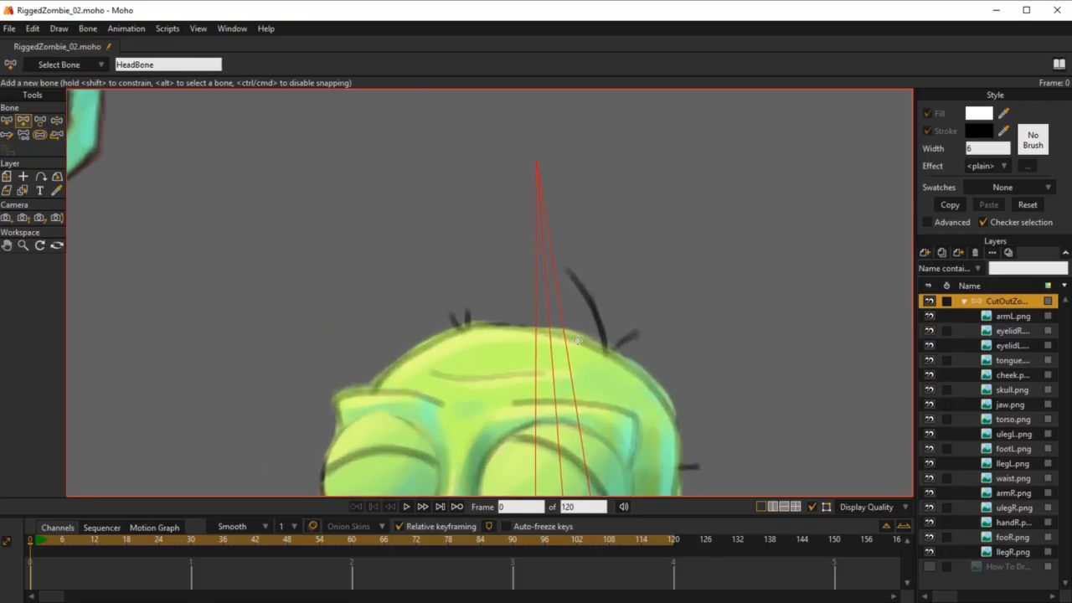
drag(607, 350, 567, 267)
Step: Enable bone dynamics on both hair bones with torque force 2, spring force 2 and damping force 1
key(b)
click(600, 327)
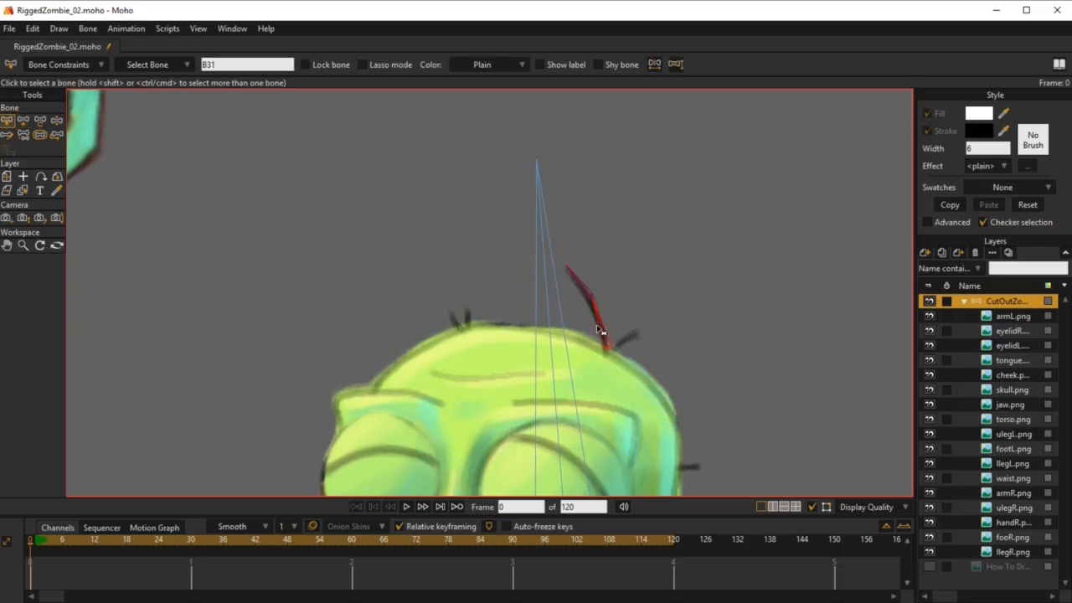
shift+click(585, 288)
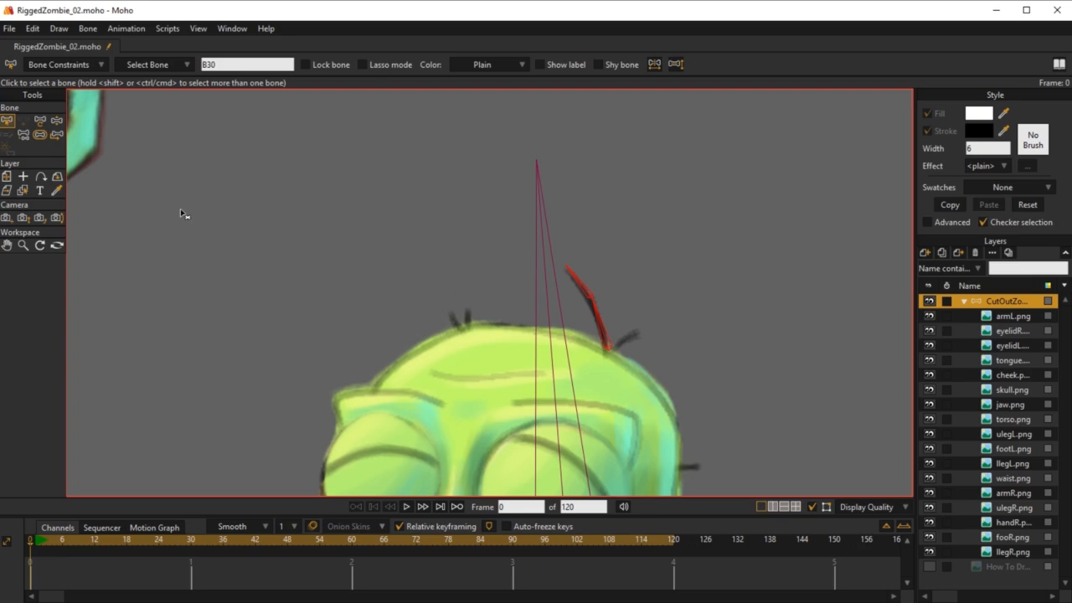
click(76, 65)
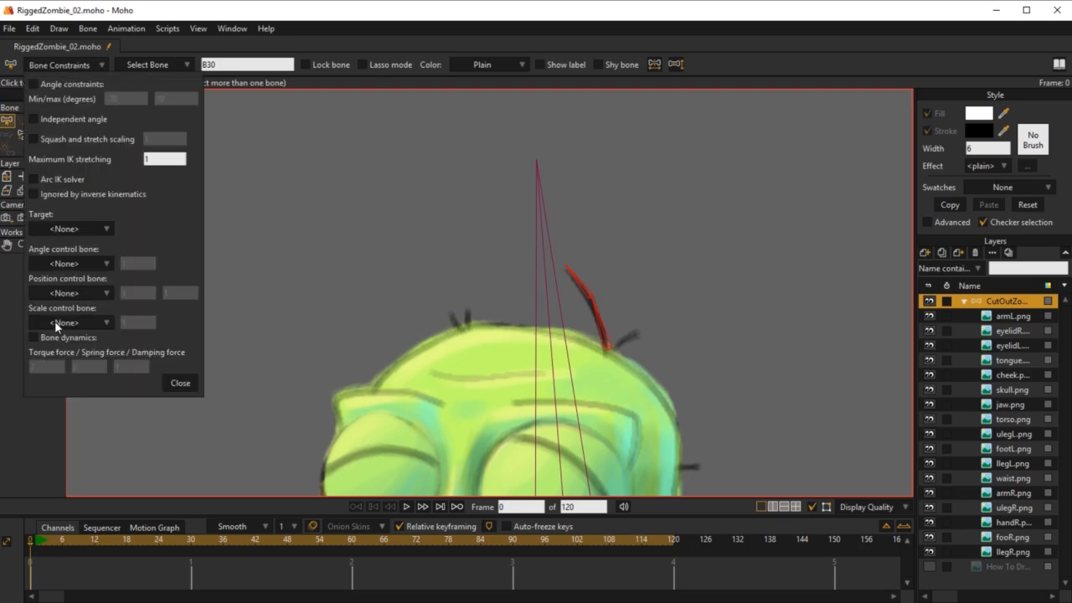
click(34, 339)
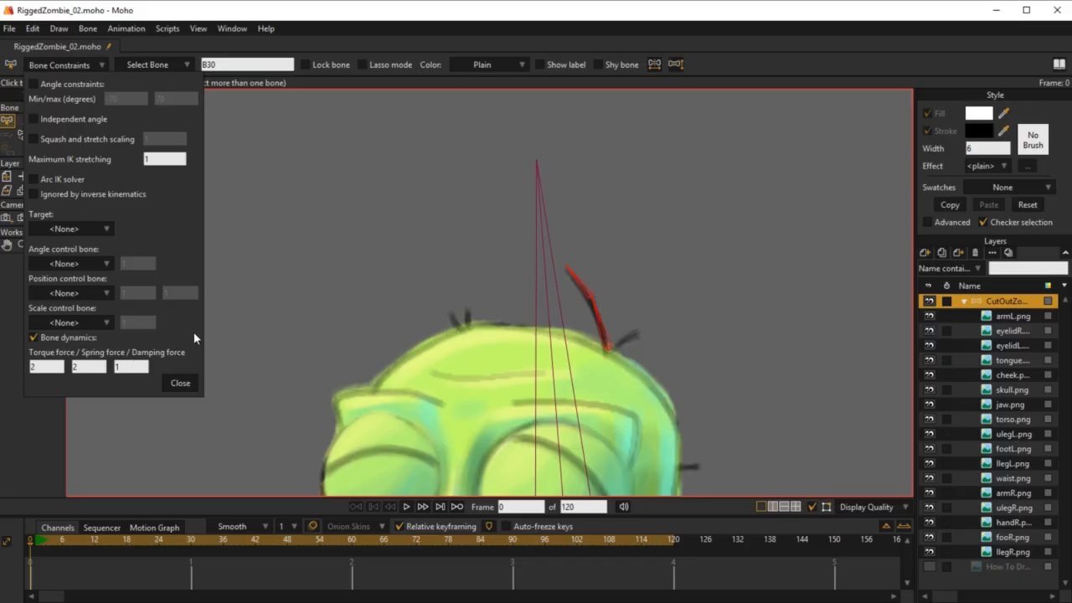
Step: Test the hair bones at frame 1 by rotating the lower hair bone away from the painted hair
click(180, 383)
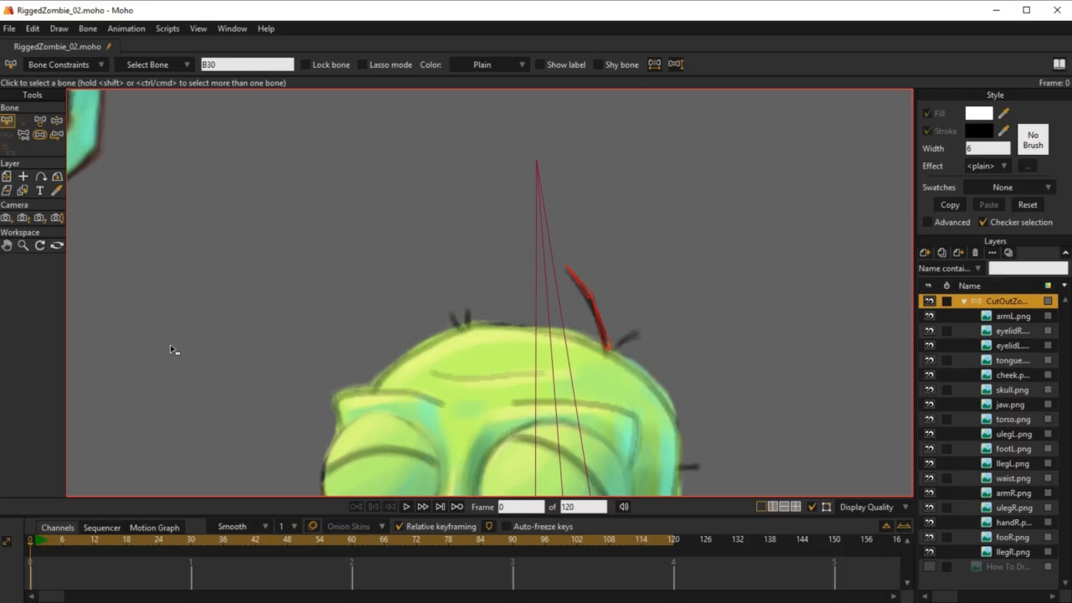
click(40, 134)
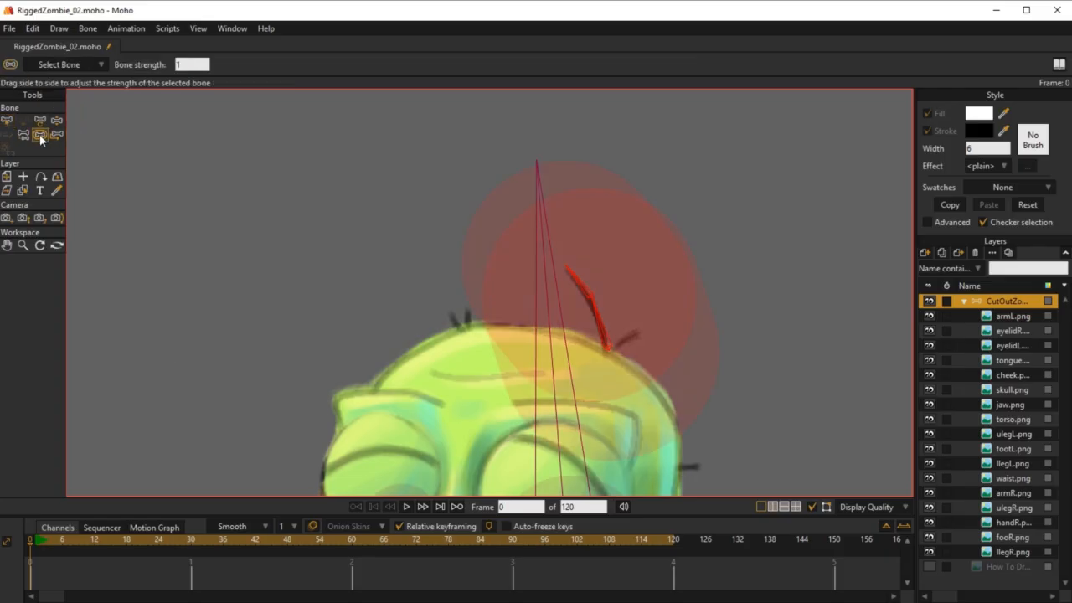
click(492, 295)
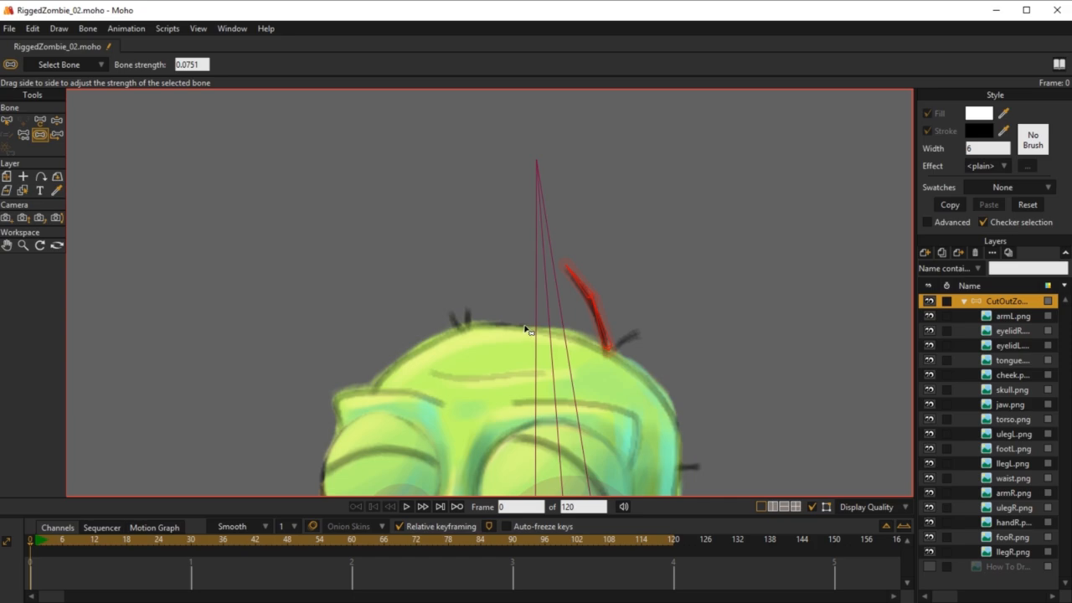
click(36, 540)
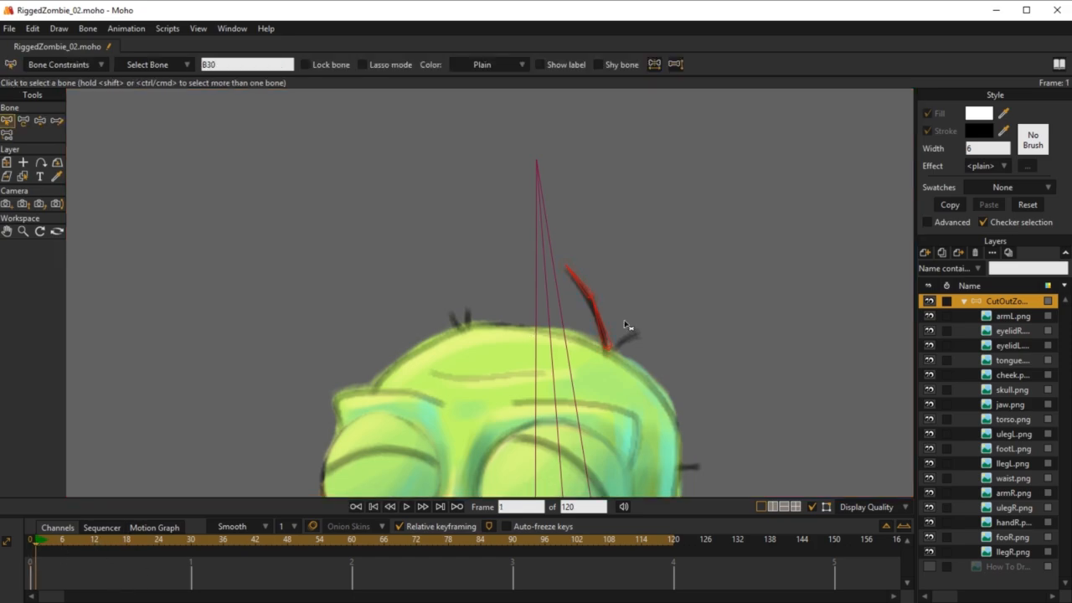
key(z)
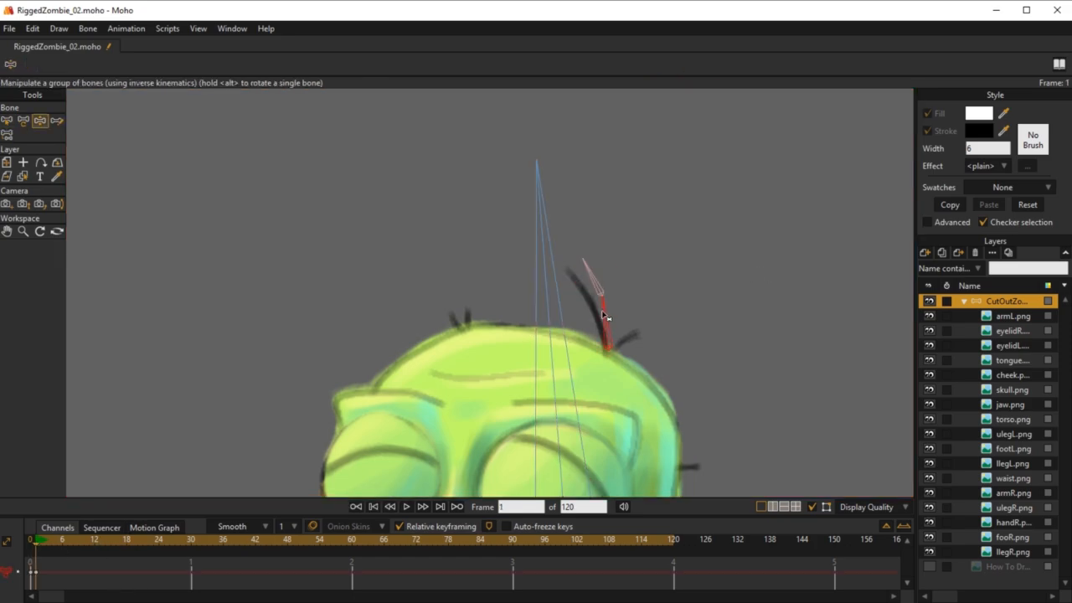
drag(605, 316, 630, 317)
scroll(697, 351, down, 3)
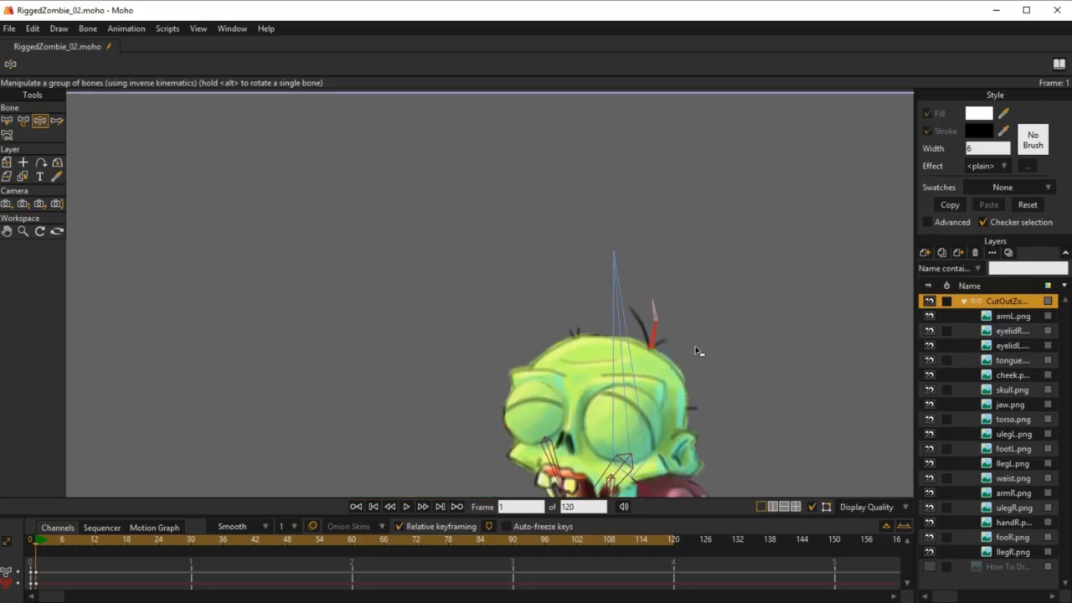
Step: Examine the skull.png layer, its binding to HeadBone and the painted hair beside the two hair bones
drag(696, 348, 665, 259)
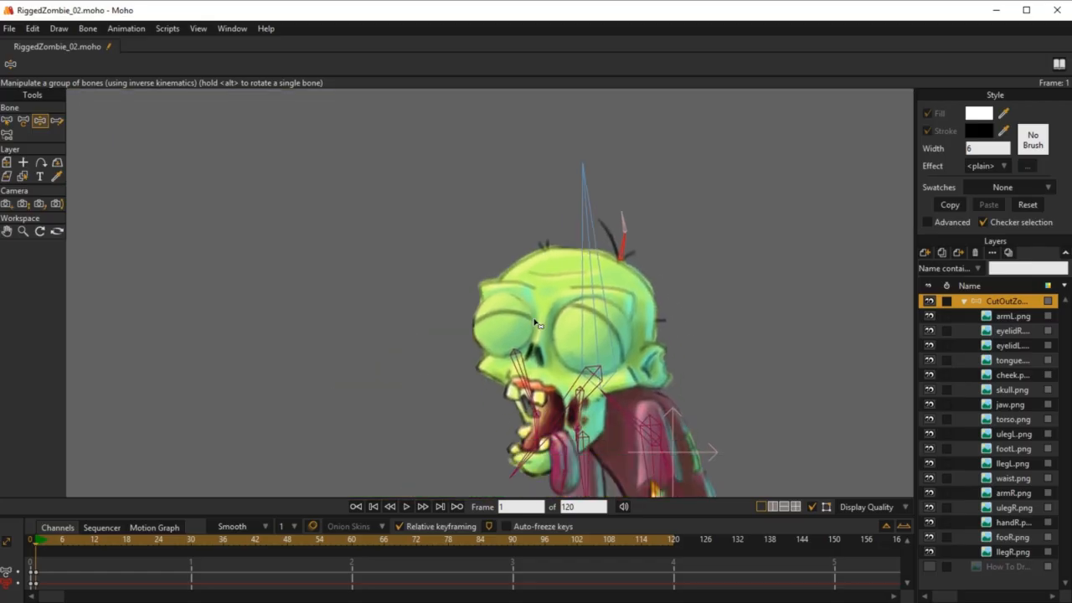
drag(571, 278, 559, 210)
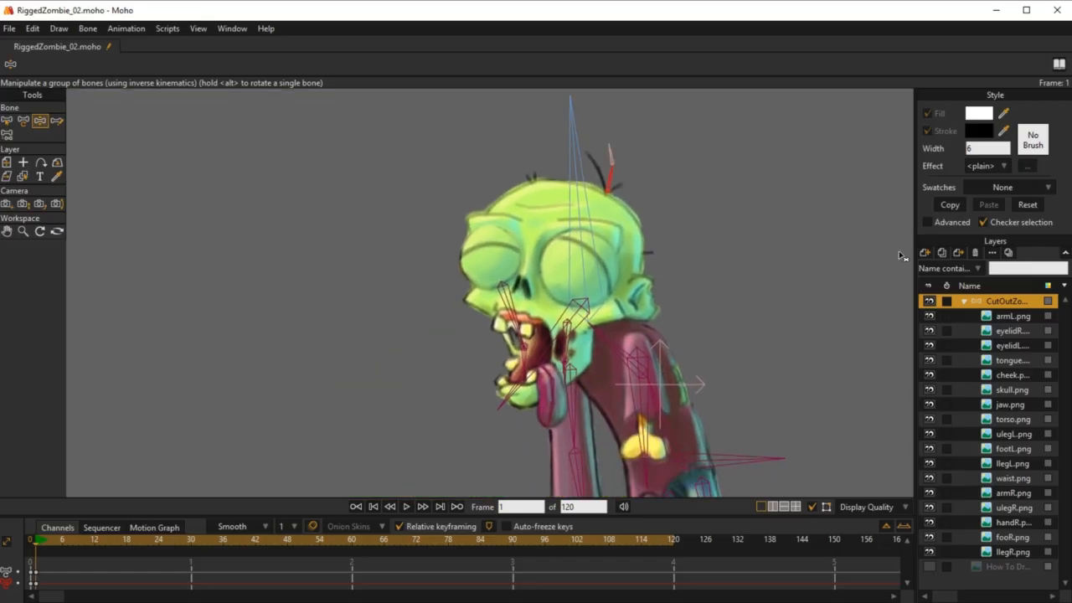
scroll(666, 202, up, 3)
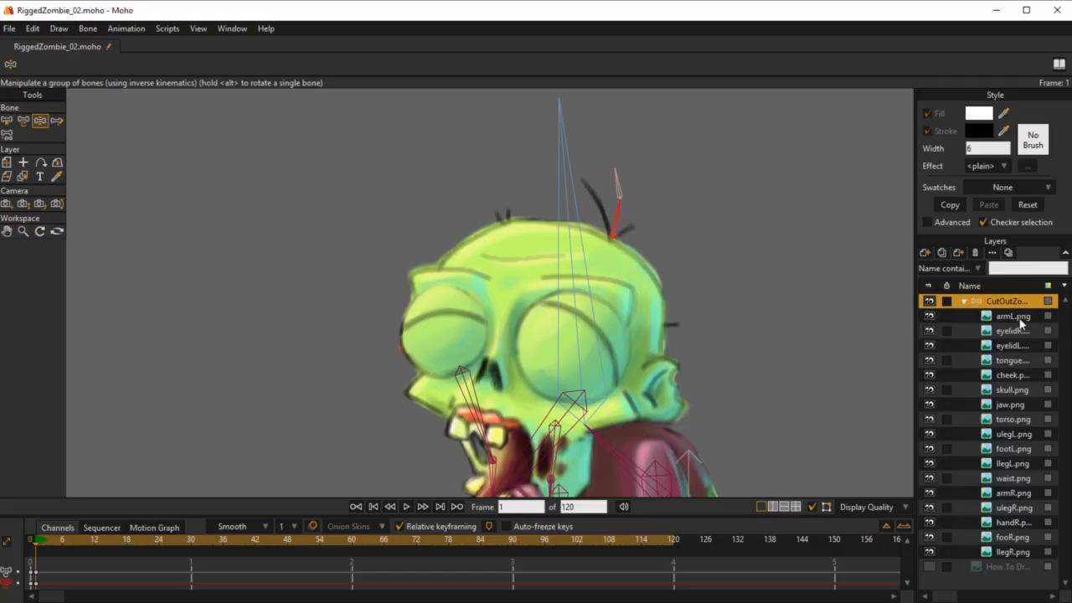
click(1013, 389)
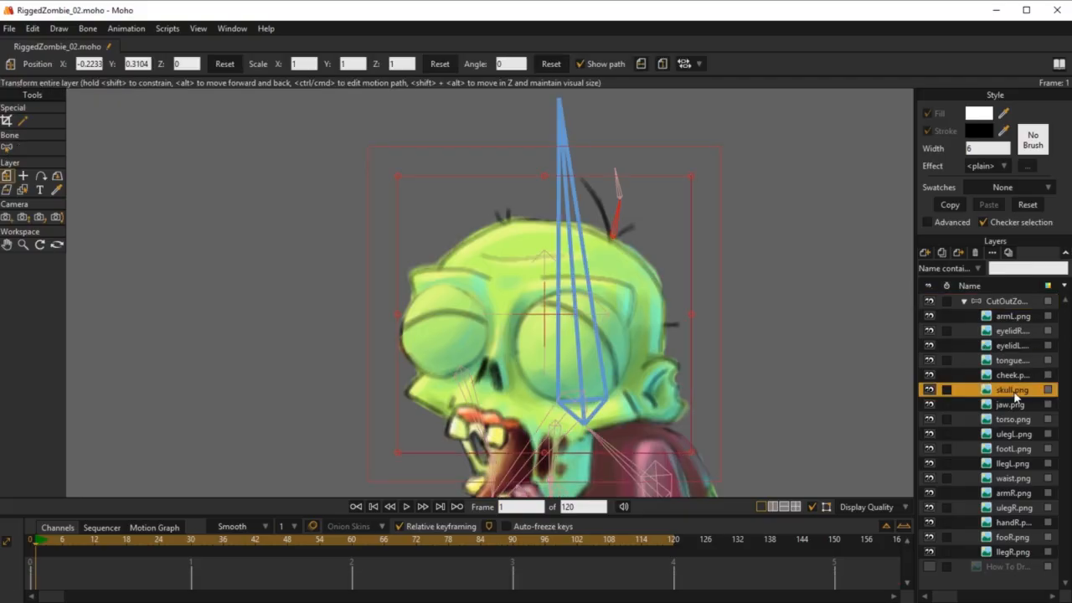
scroll(670, 277, down, 2)
scroll(685, 289, up, 3)
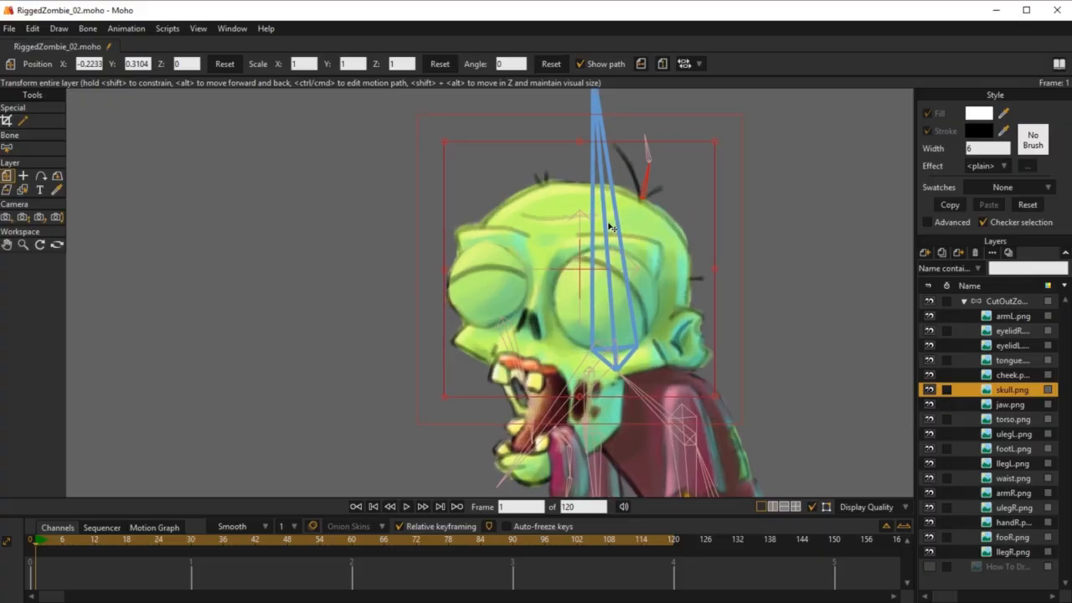
scroll(643, 325, down, 2)
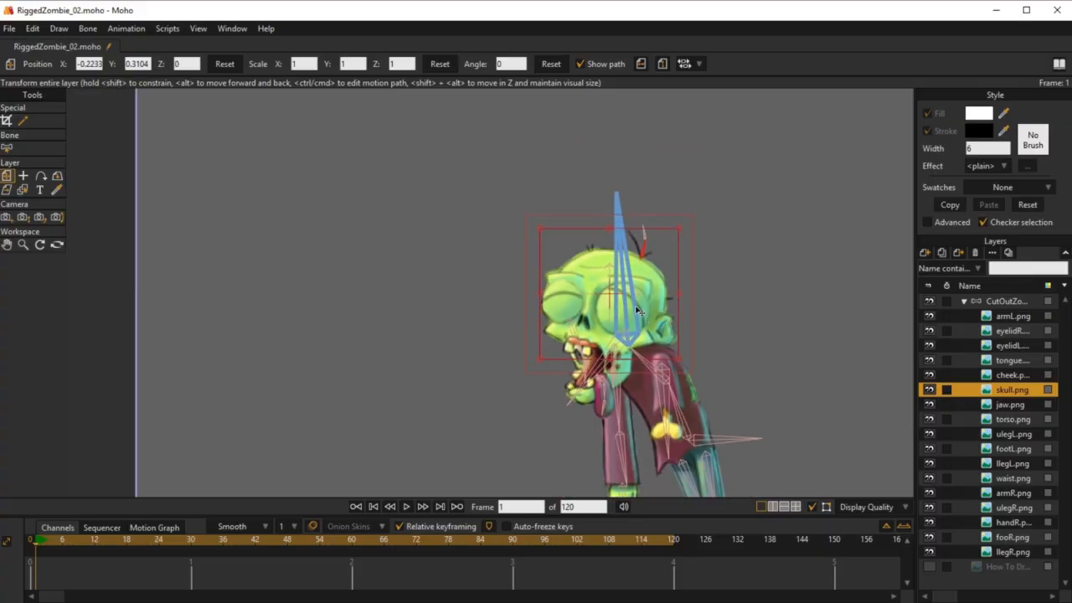
scroll(635, 308, up, 2)
scroll(634, 313, down, 4)
drag(682, 329, 595, 331)
scroll(593, 329, up, 3)
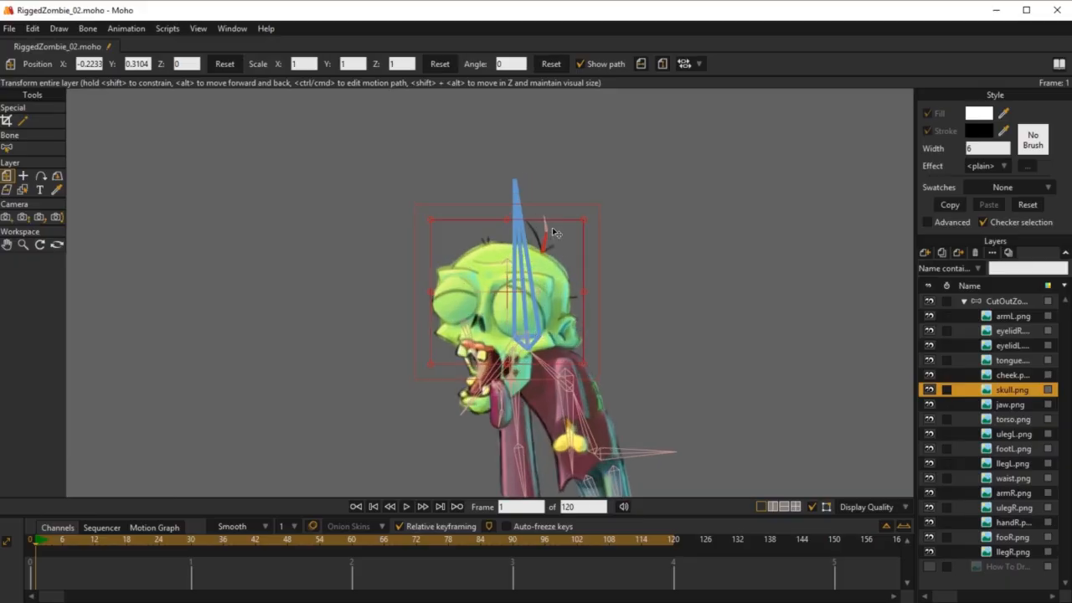
scroll(503, 220, up, 2)
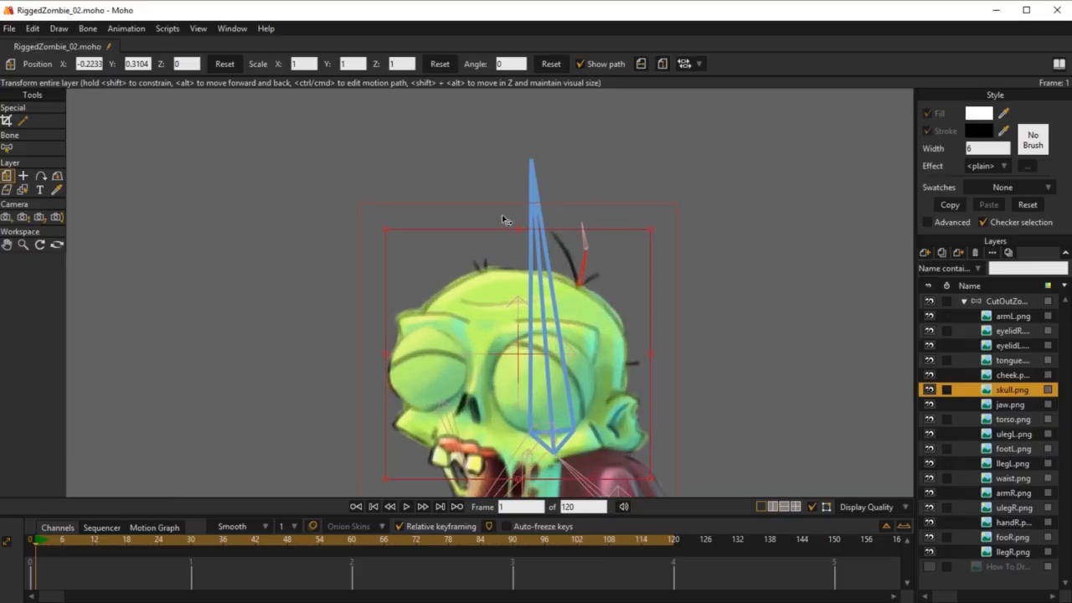
drag(608, 362, 613, 241)
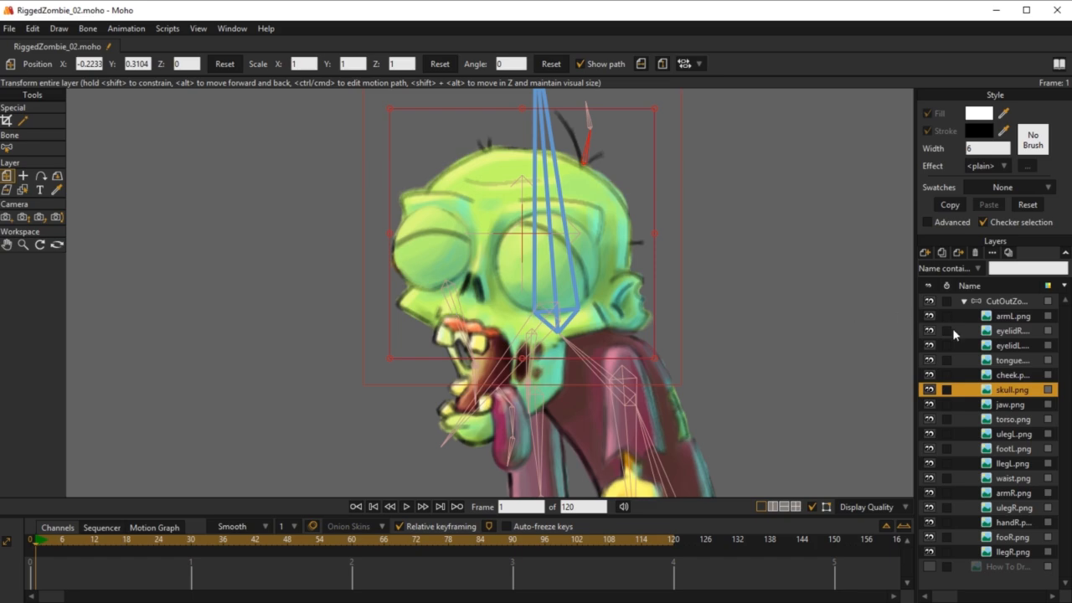
drag(660, 289, 669, 410)
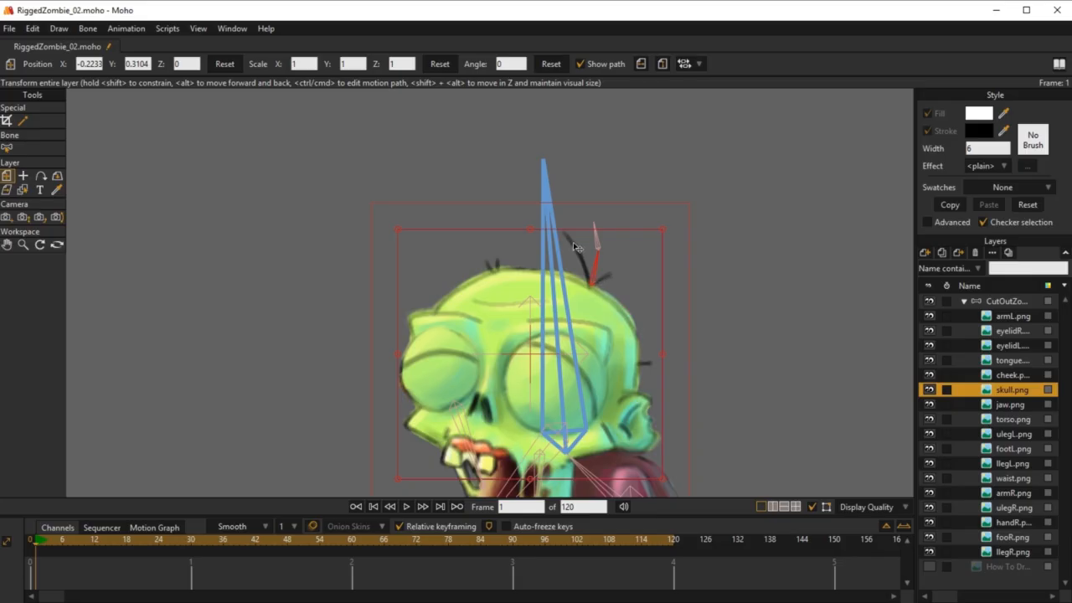
scroll(693, 369, down, 2)
drag(718, 430, 576, 355)
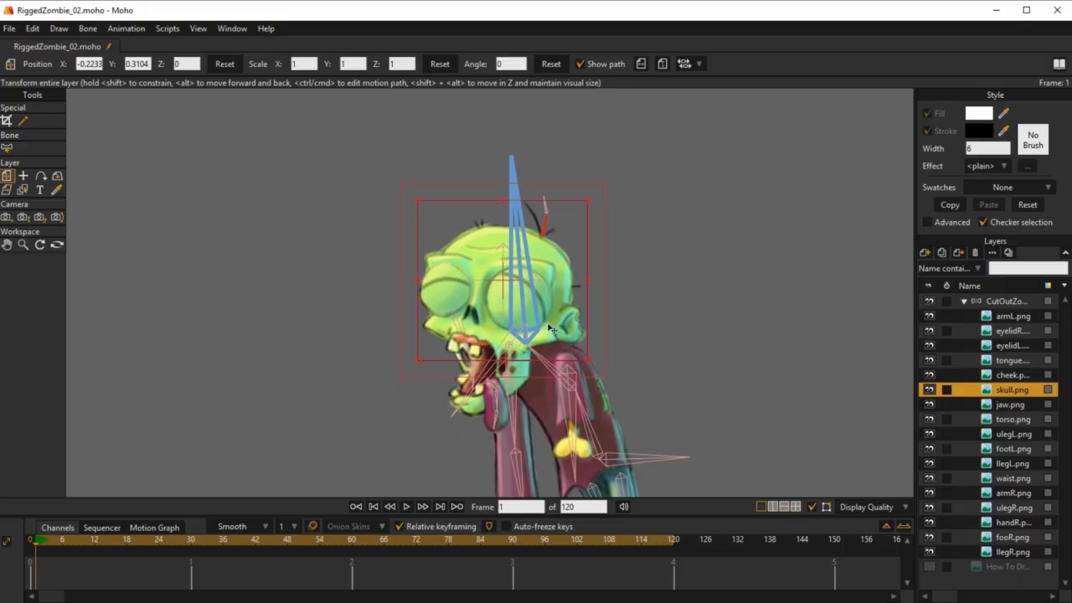
Step: Return to the CutOutZombie bone layer and test moving HeadBone away from the body at frame 1 to X -0.5333, Y -0.8918
click(1004, 302)
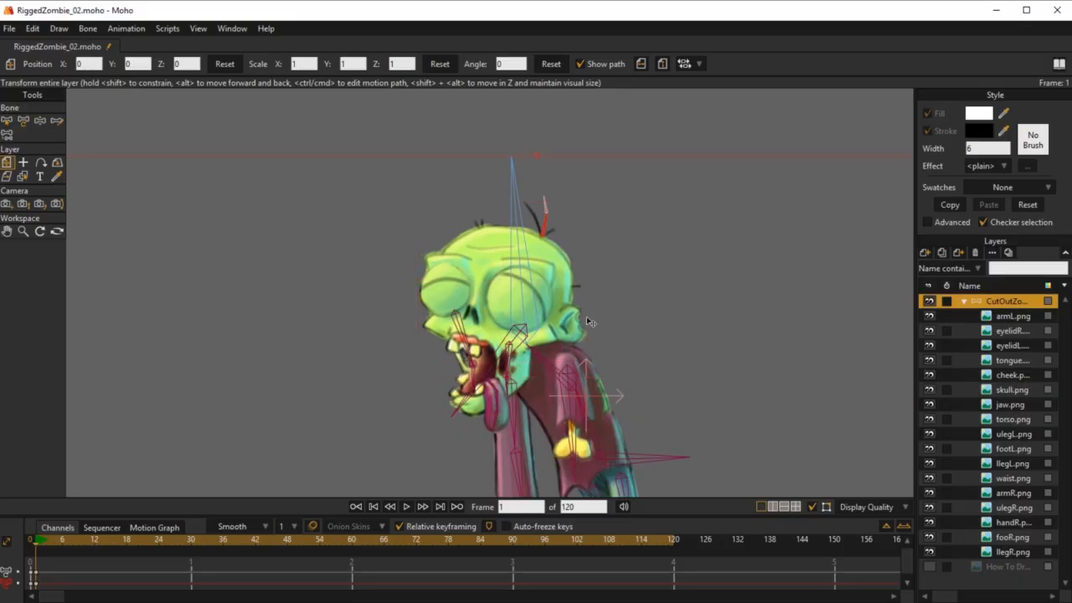
key(z)
click(524, 311)
scroll(524, 311, down, 3)
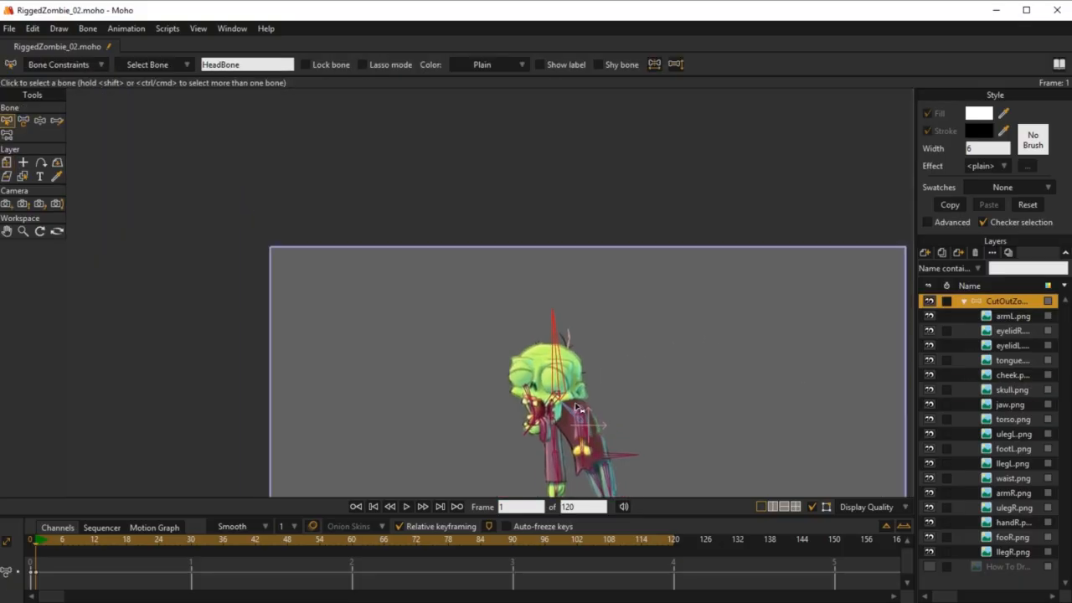
key(t)
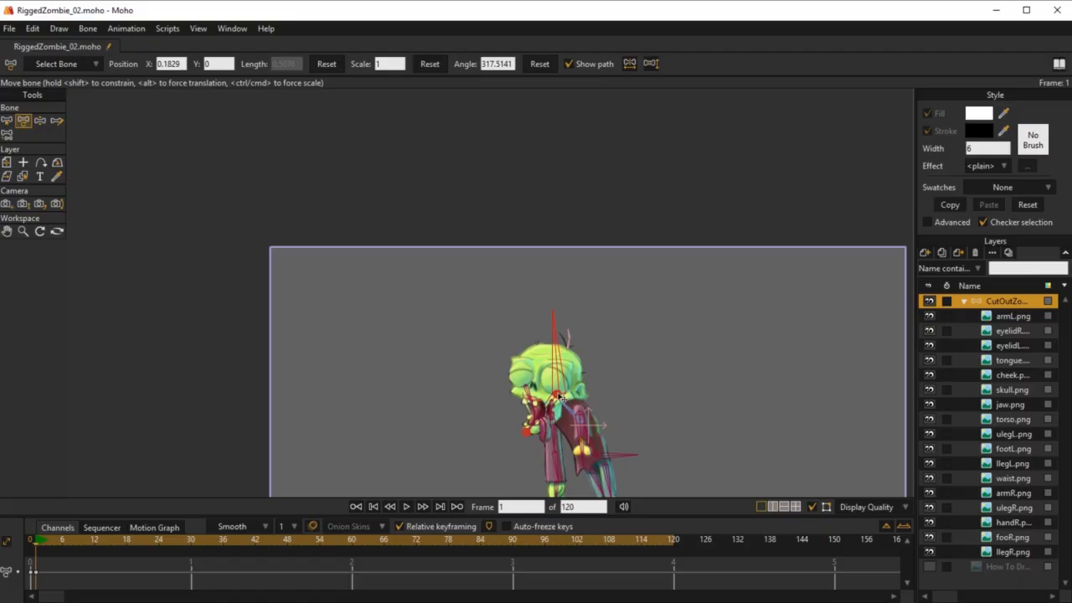
click(559, 397)
click(559, 392)
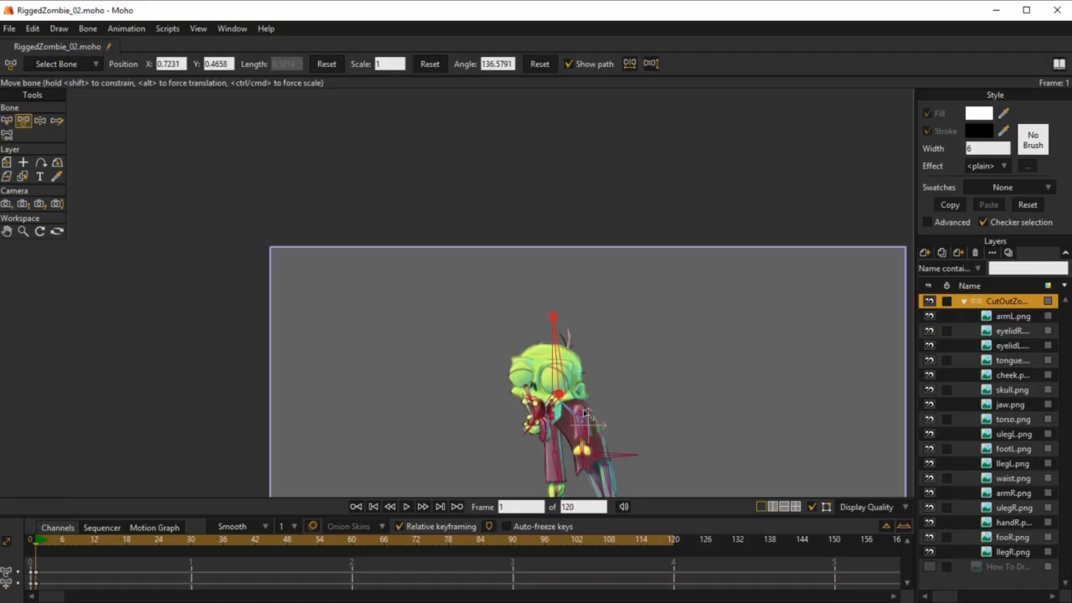
drag(571, 396, 474, 337)
scroll(565, 351, up, 3)
scroll(502, 287, down, 1)
scroll(502, 284, up, 1)
key(ctrl+z)
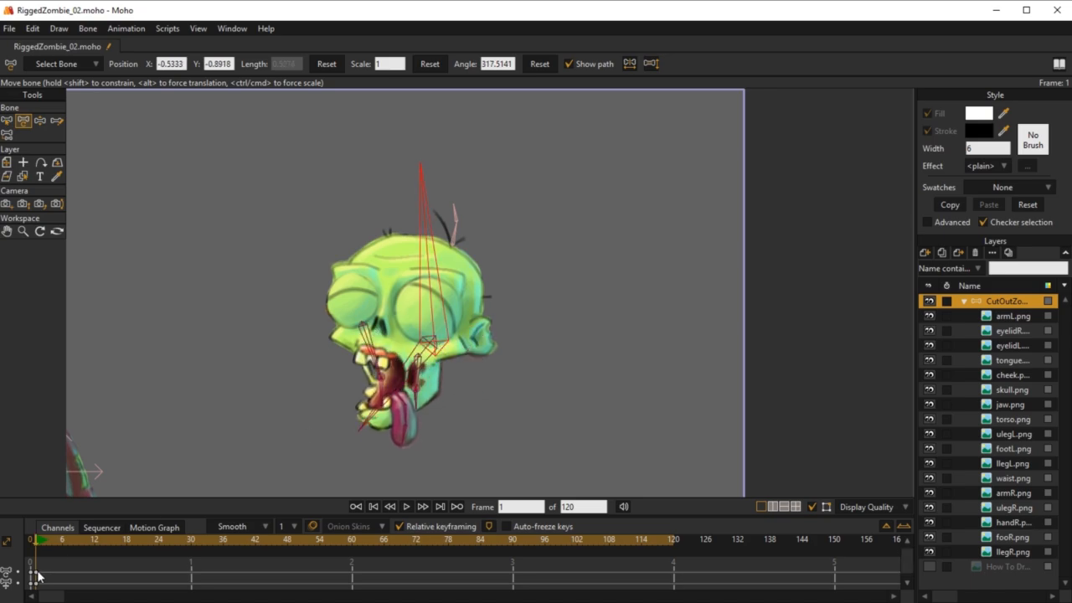
Step: Delete the hair and head test keyframes at frame 1 and return to frame 0
key(Delete)
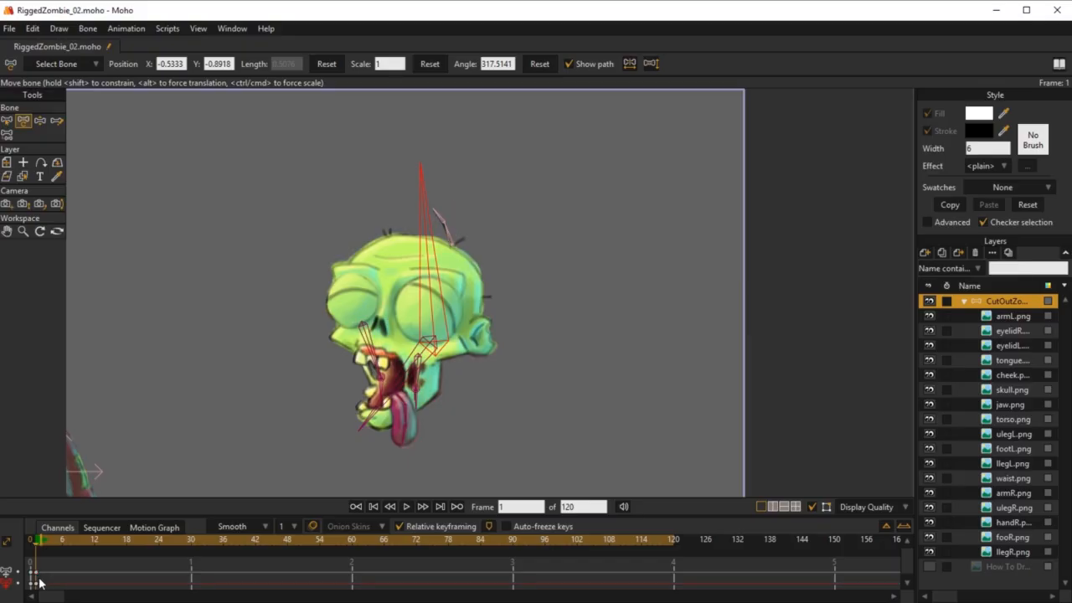
click(36, 573)
key(Delete)
click(30, 541)
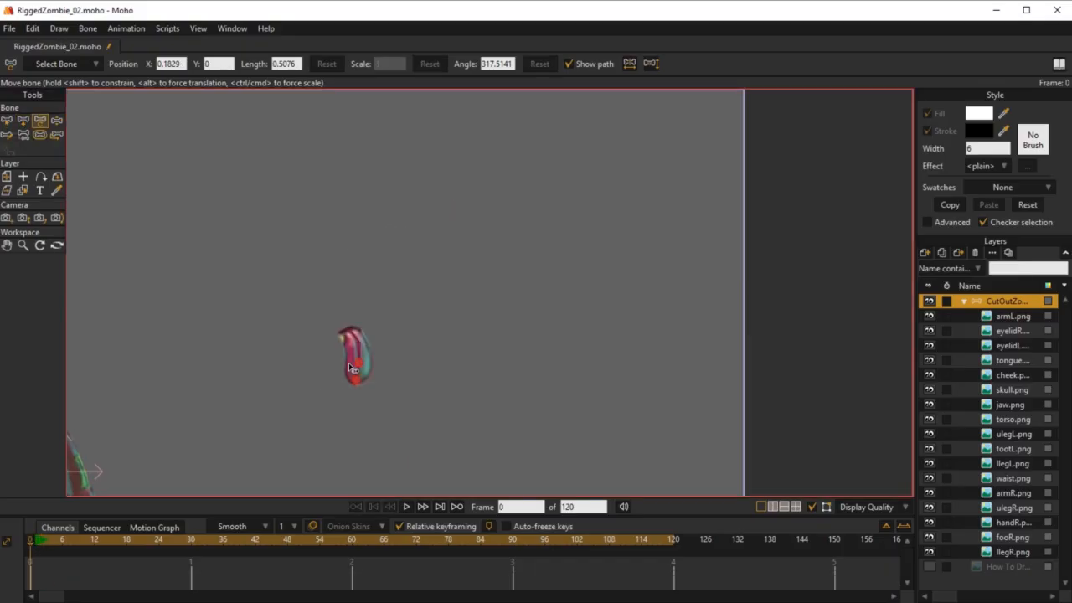
Step: Try moving HeadBone away from the skull artwork at frame 0, to position X 0.5790, Y -0.9512
scroll(352, 365, down, 5)
drag(292, 359, 472, 257)
scroll(563, 248, down, 1)
drag(569, 253, 523, 324)
scroll(574, 302, up, 3)
scroll(499, 404, up, 3)
key(ctrl+z)
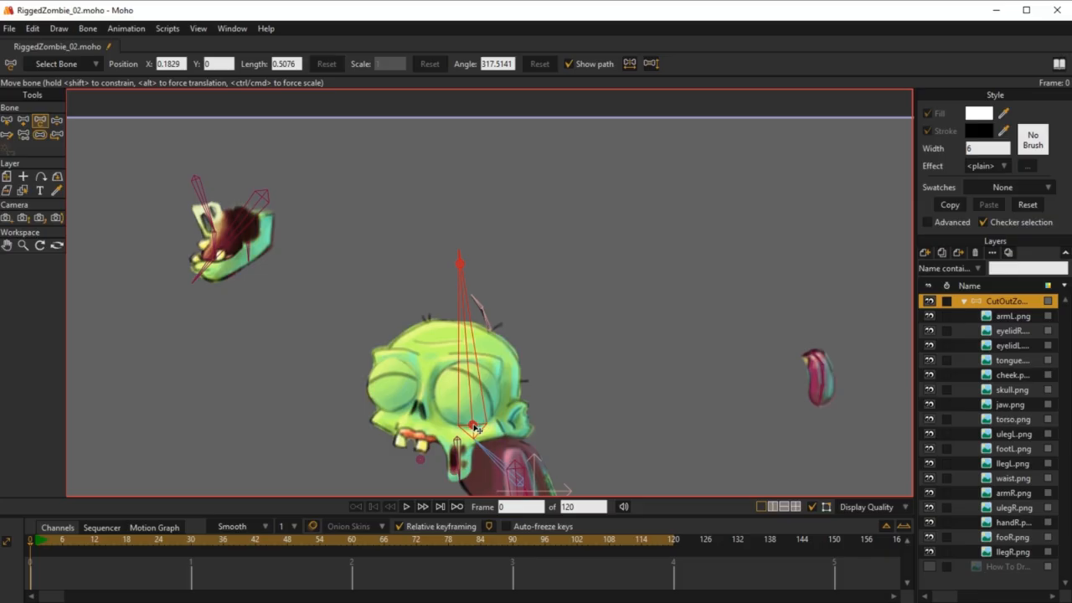
drag(474, 429, 596, 205)
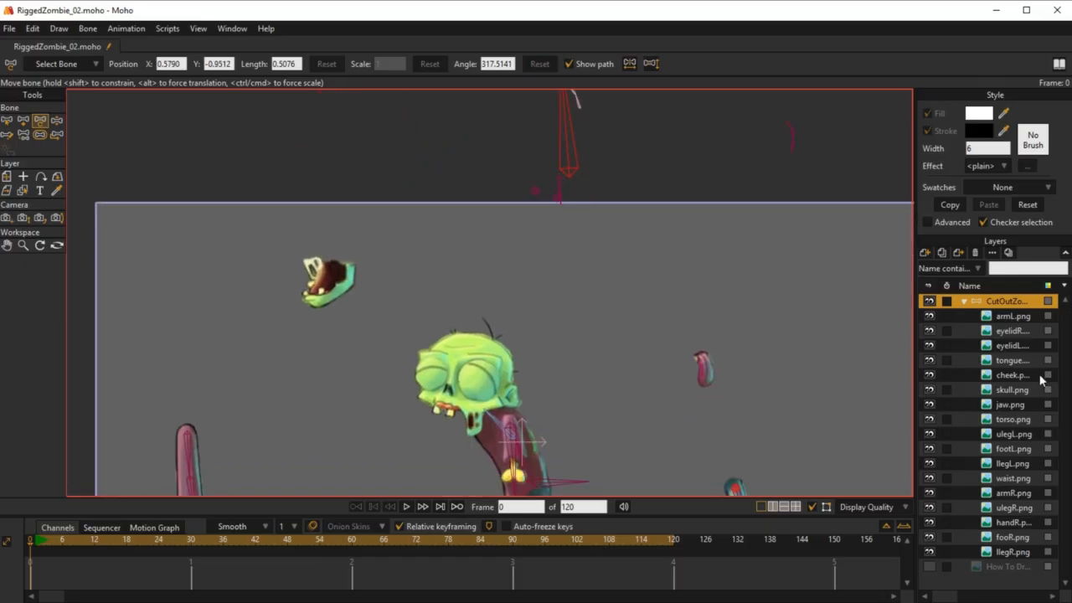
Step: Compare the skull.png layer with the displaced HeadBone and undo the bone's move at frame 0
click(1010, 392)
drag(516, 370, 568, 237)
drag(557, 395, 585, 248)
key(ctrl+z)
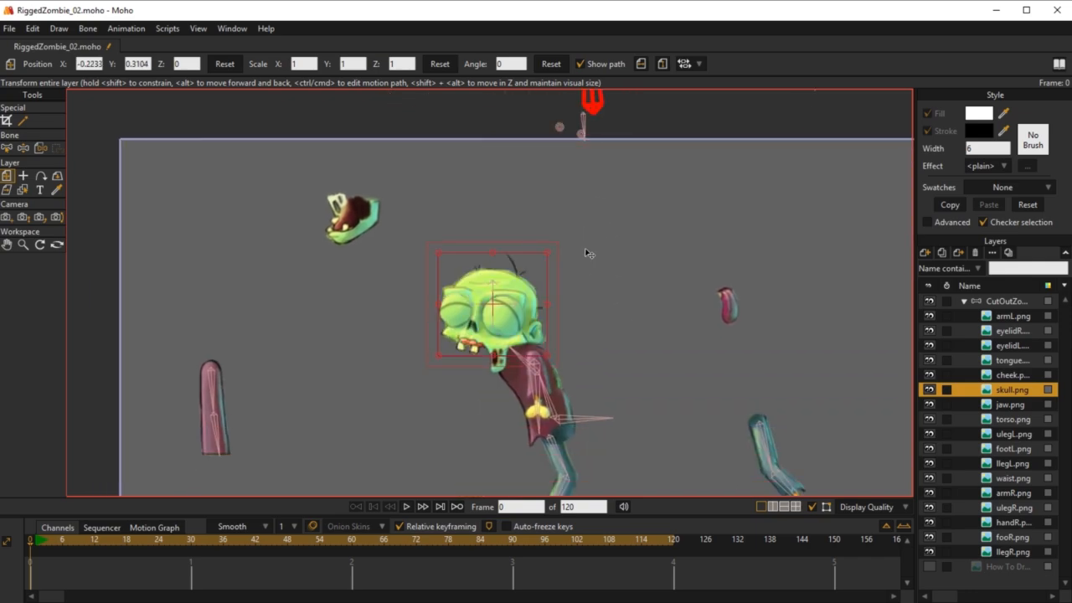
key(ctrl+z)
scroll(586, 277, up, 5)
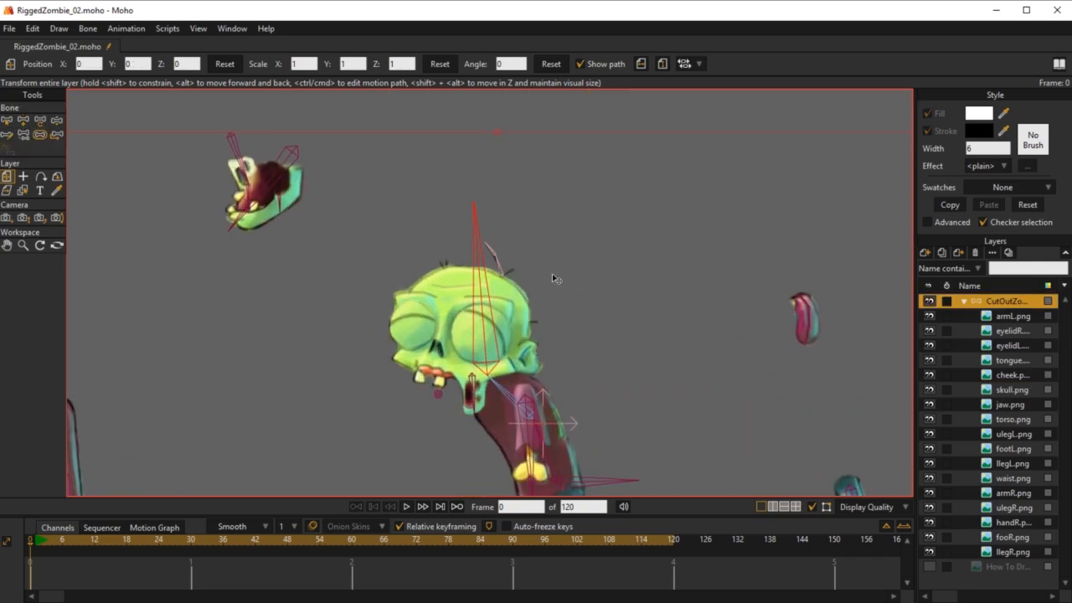
scroll(521, 344, up, 1)
scroll(496, 364, down, 1)
drag(496, 376, 564, 319)
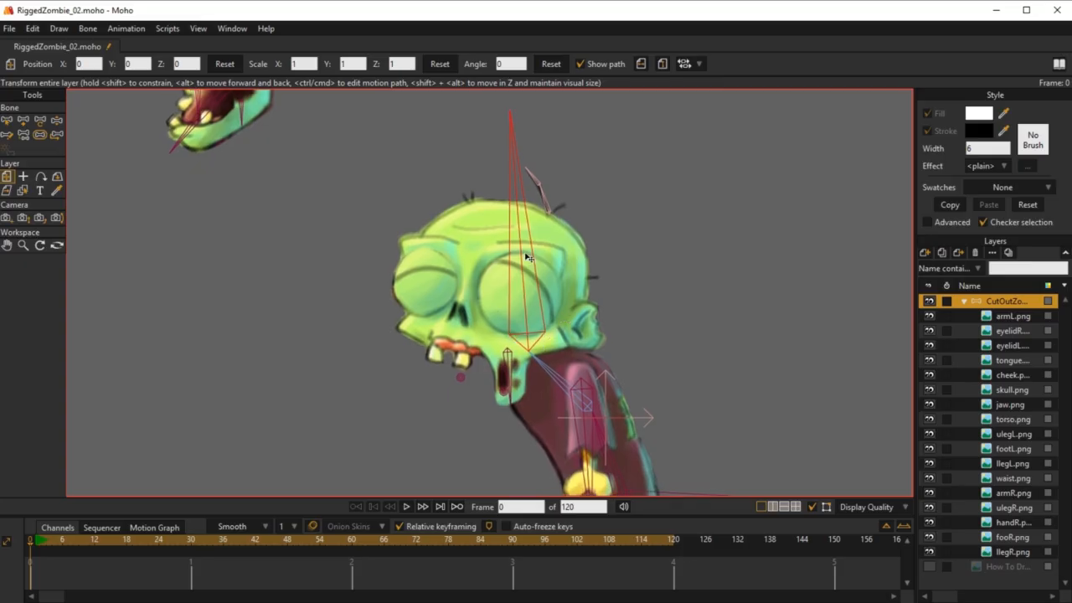
Step: Move HeadBone with its child bones well above the zombie's body at frame 0, to about X 0.4643, Y -0.8674
drag(534, 316, 431, 415)
scroll(461, 354, down, 2)
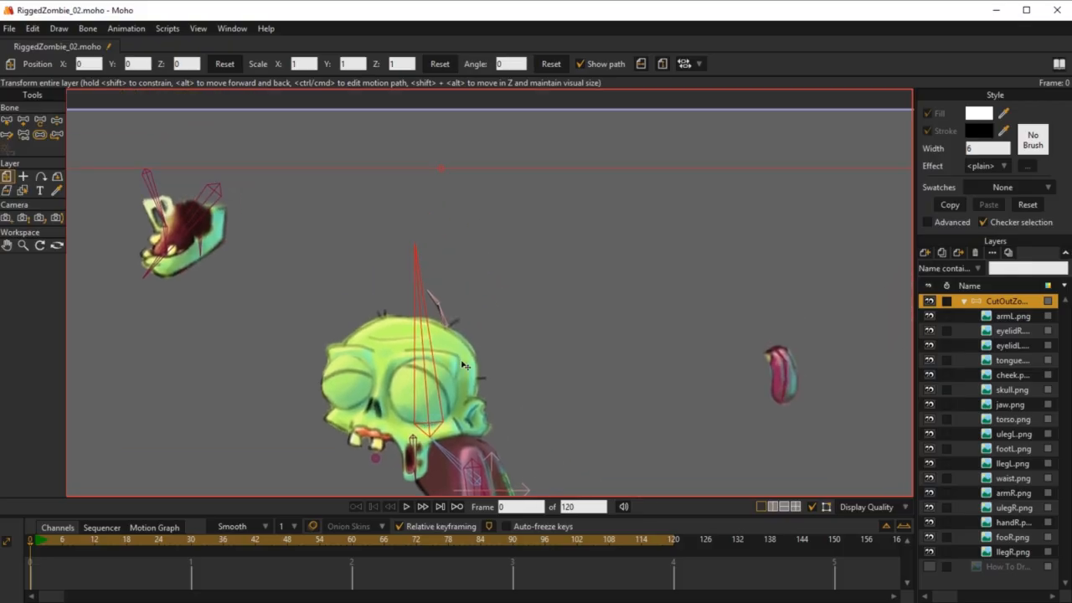
click(23, 119)
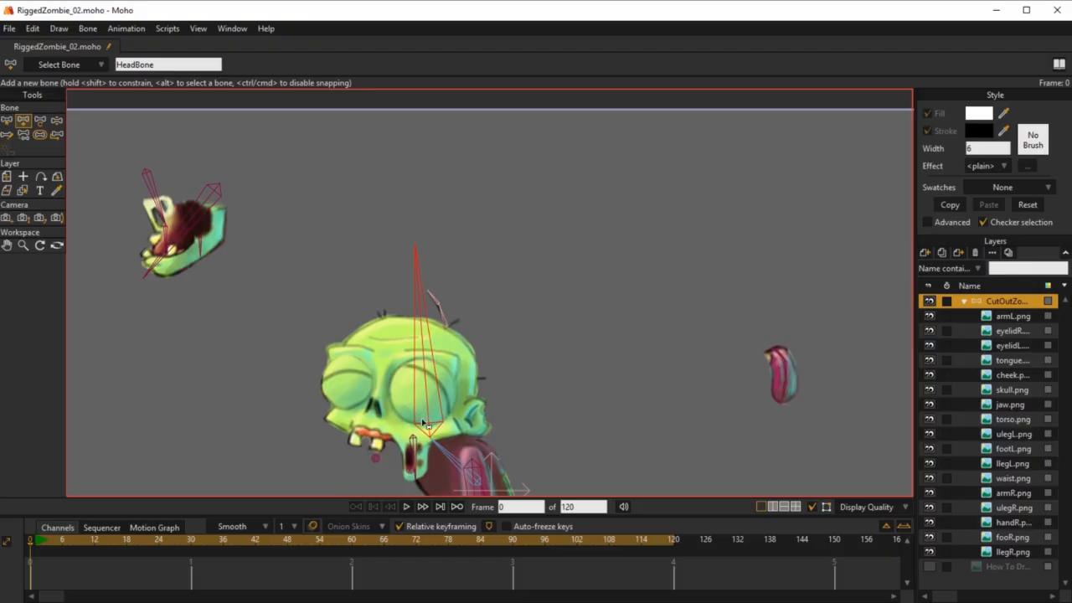
key(b)
key(t)
drag(433, 427, 560, 163)
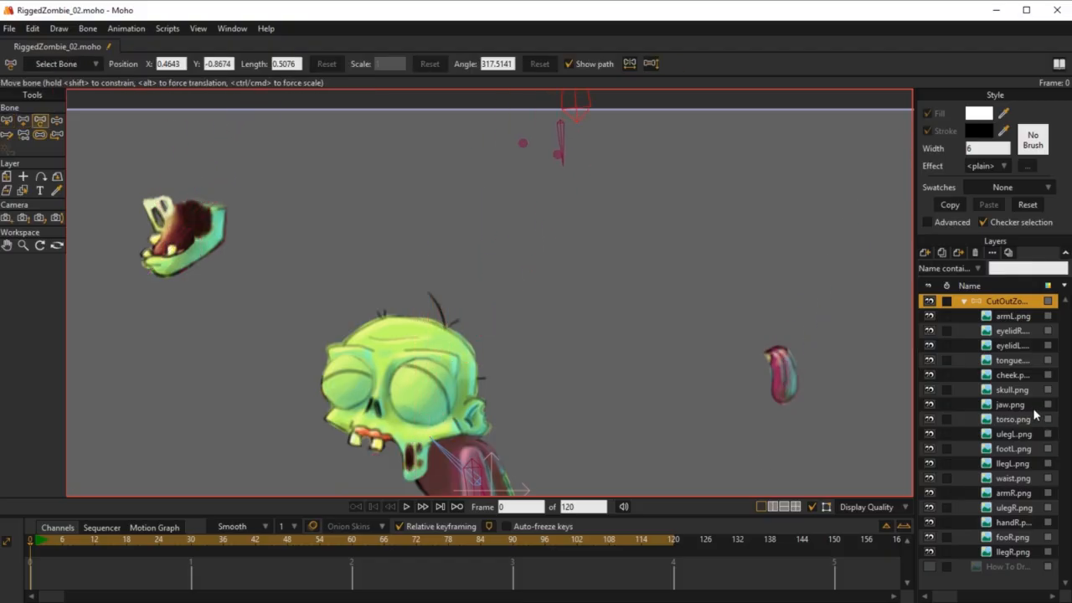
Step: Move the skull.png layer up onto the displaced HeadBone, to about X 0.1686, Y 1.1329
click(1013, 389)
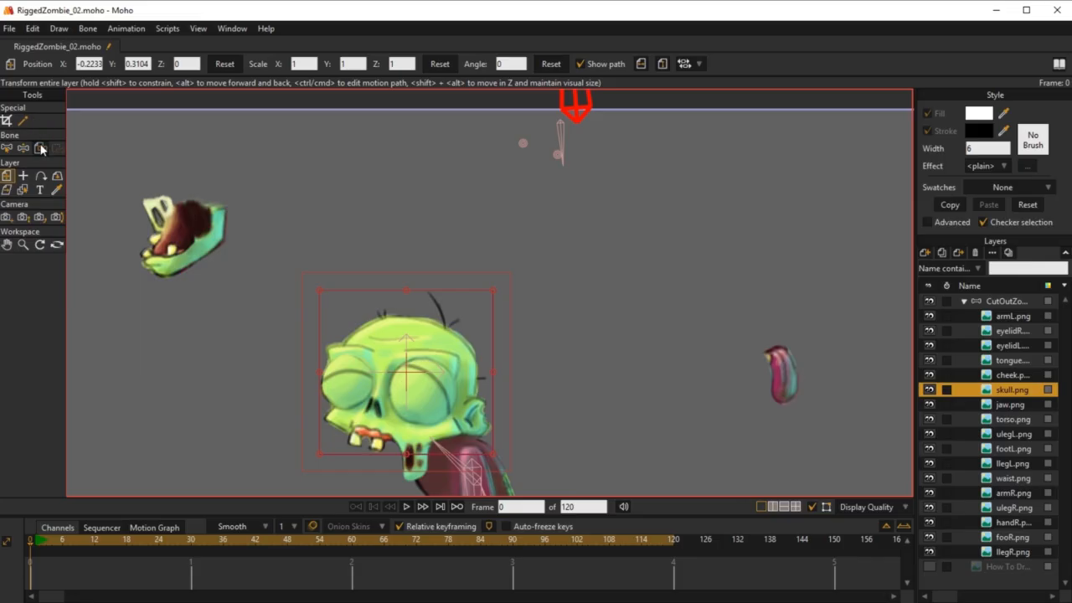
drag(419, 406, 540, 247)
drag(525, 368, 540, 226)
scroll(448, 355, down, 2)
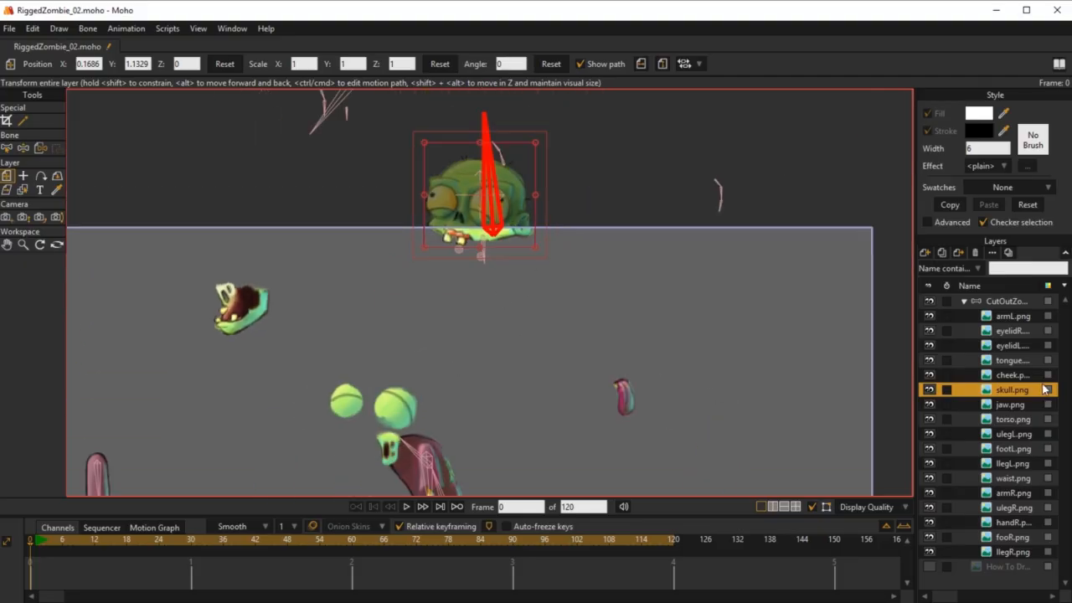
Step: Move the eyelidR and eyelidL layers up over the skull's eyes, placing eyelidL at about X 0.2102, Y 1.0824
click(1018, 331)
drag(401, 352, 376, 413)
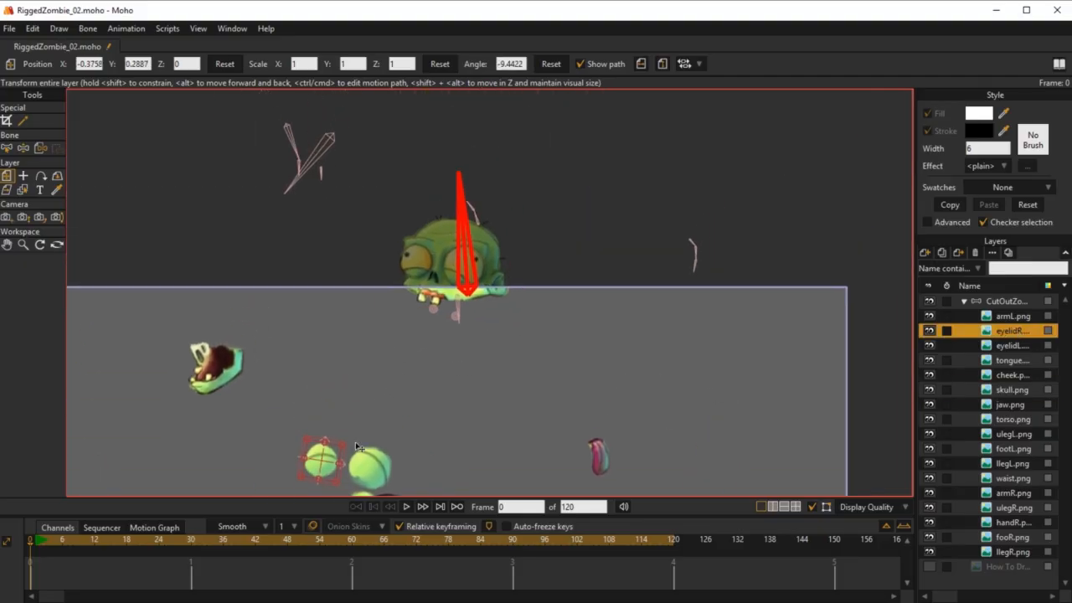
drag(319, 457, 409, 261)
click(1015, 345)
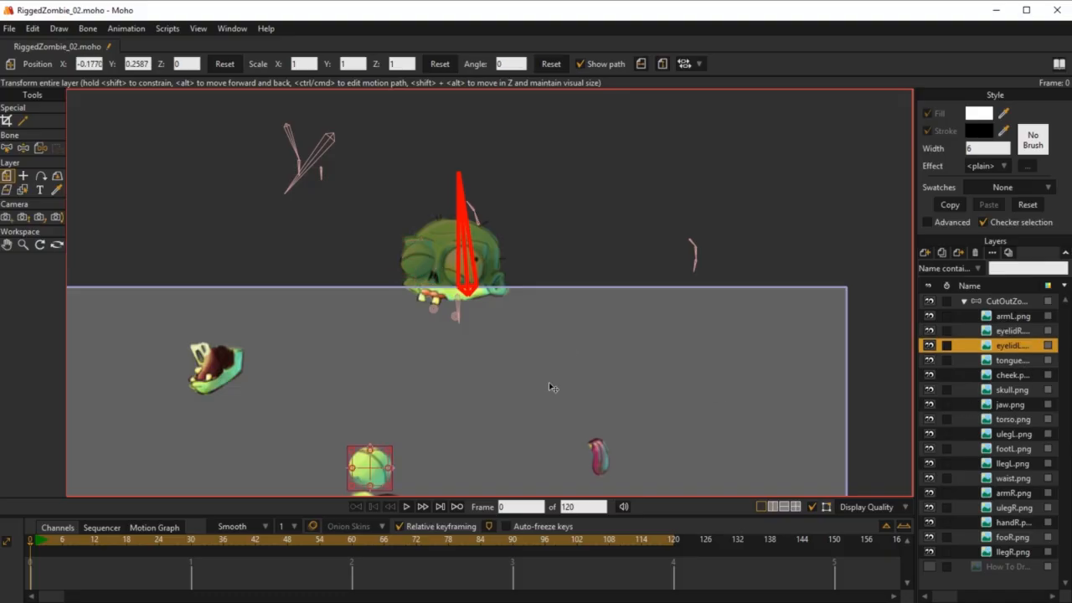
drag(371, 476, 464, 280)
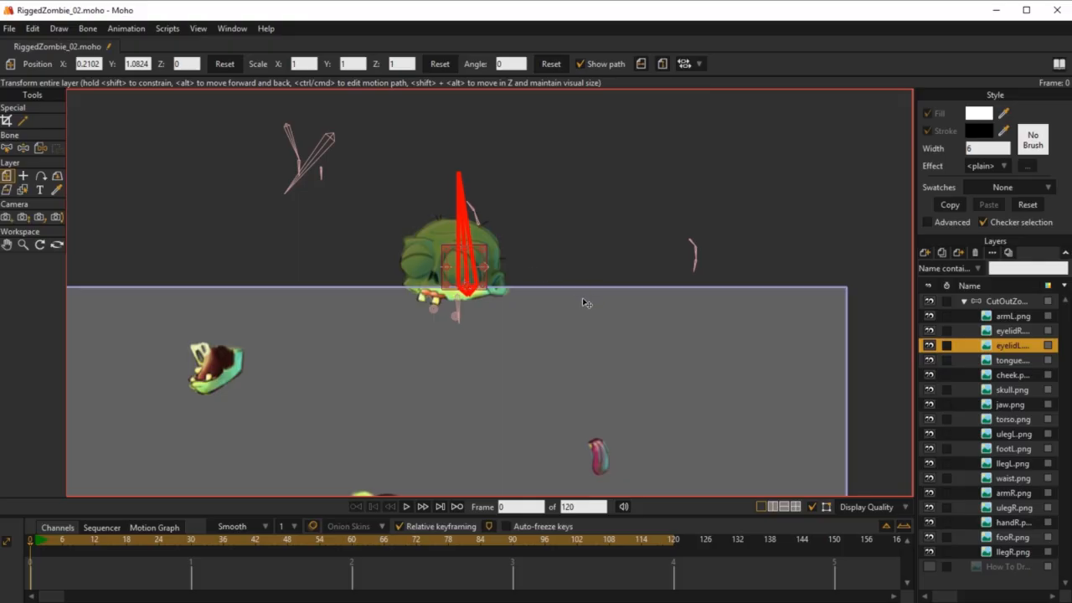
scroll(584, 300, down, 3)
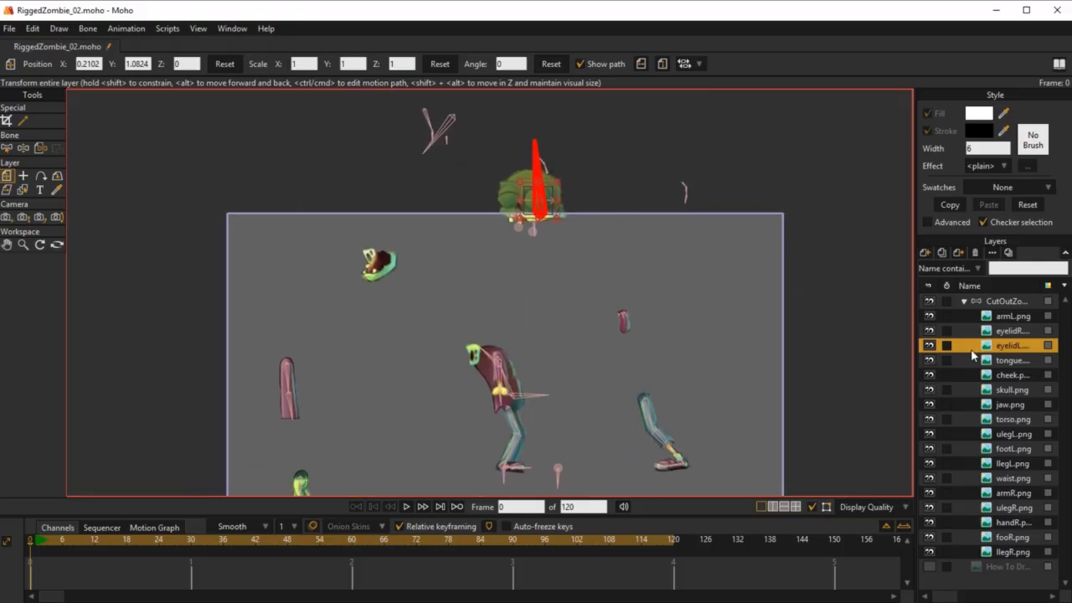
Step: Move the cheek layer up under the relocated skull onto its bone, to about X 0.1857, Y 0.9213
click(1012, 375)
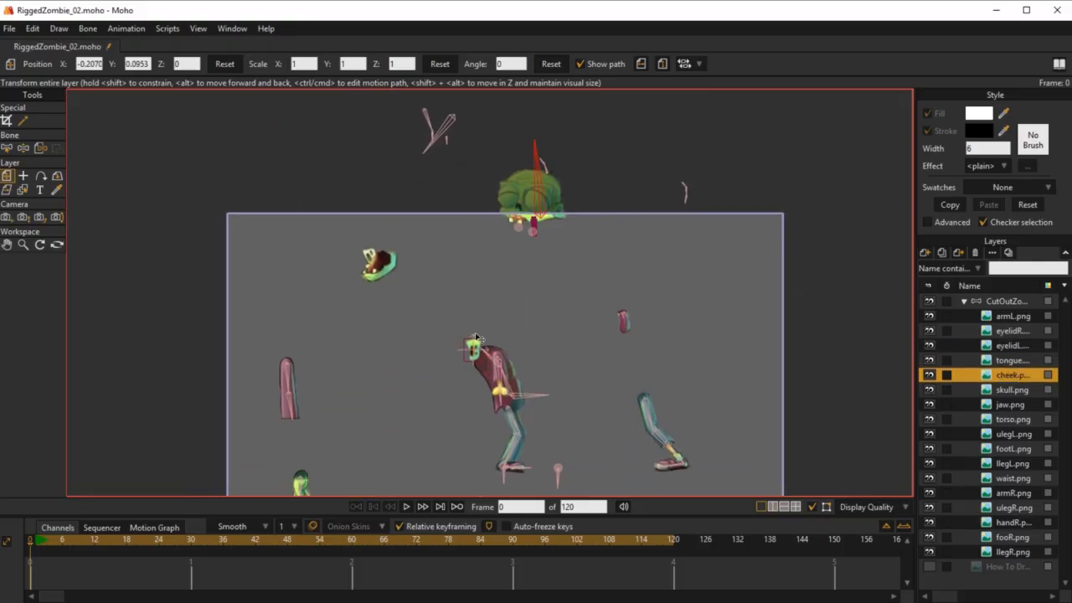
drag(473, 355, 528, 251)
scroll(567, 289, up, 2)
scroll(566, 290, up, 3)
drag(513, 352, 509, 241)
scroll(606, 366, down, 4)
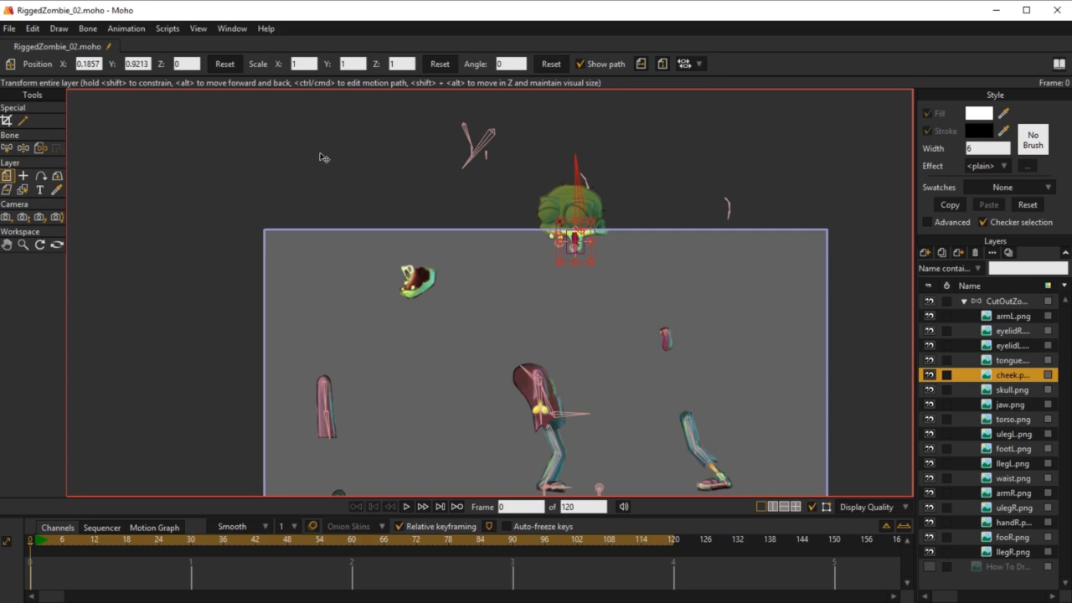
drag(691, 238, 690, 321)
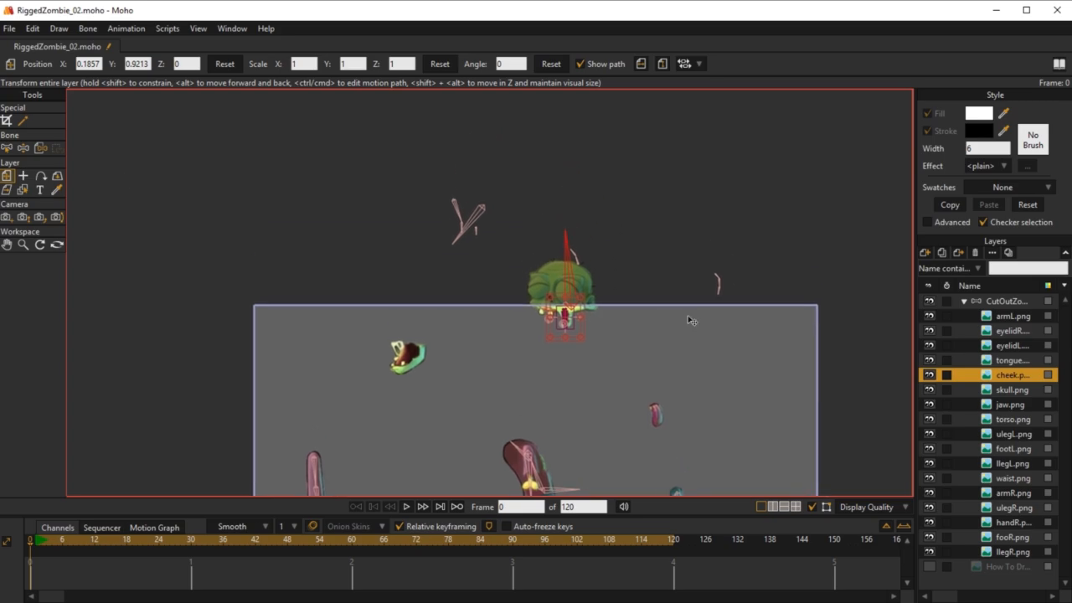
Step: Move the jaw.png layer up onto the displaced jaw bones, to about X -0.4295, Y 1.5206
click(1011, 404)
drag(422, 353, 479, 237)
scroll(492, 299, up, 3)
scroll(491, 299, up, 1)
drag(481, 316, 491, 258)
scroll(544, 293, down, 5)
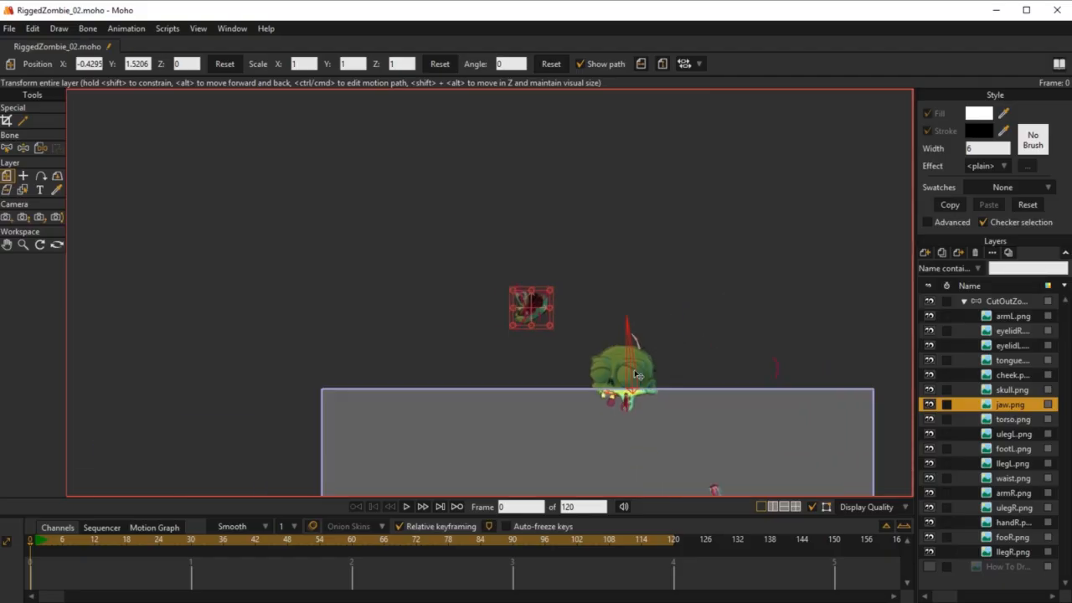
Step: Move the tongue layer up onto its displaced bones, to about X 1.1450, Y 1.1304
scroll(620, 381, up, 5)
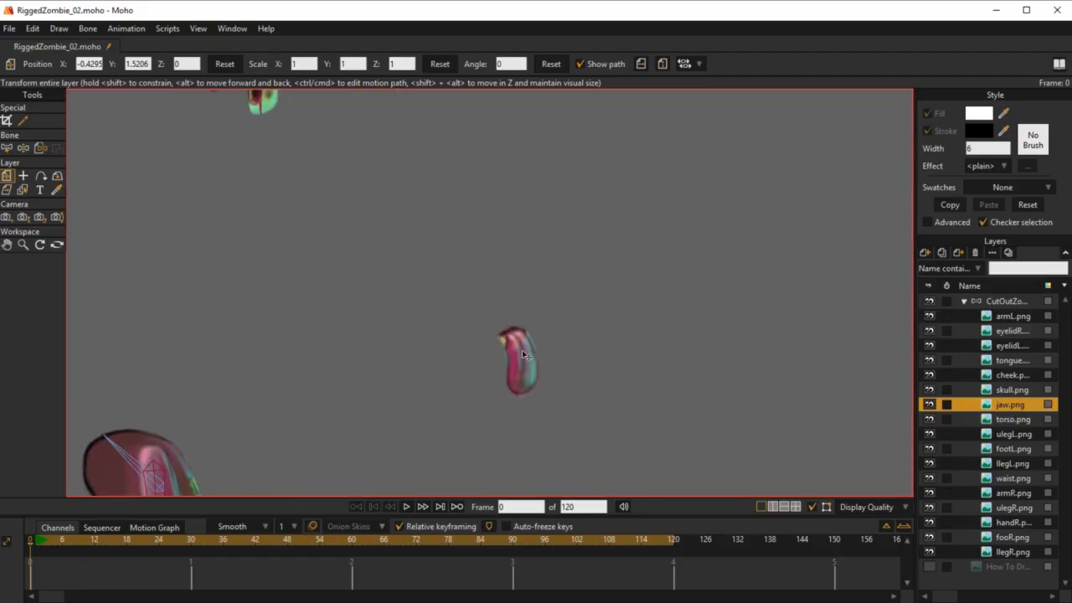
click(1013, 360)
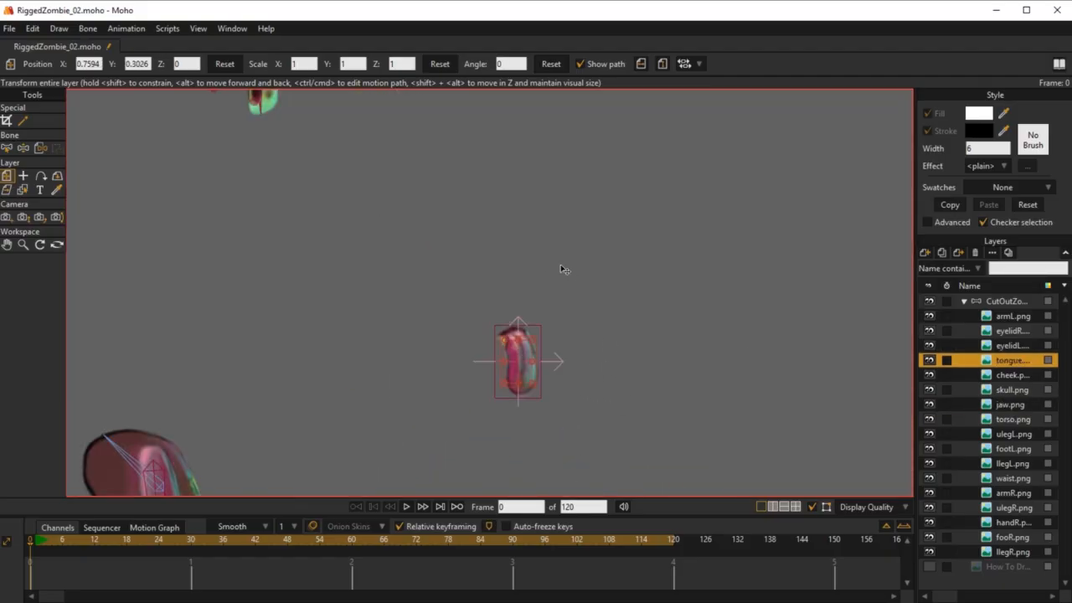
drag(461, 491, 612, 297)
scroll(586, 303, down, 5)
drag(462, 298, 587, 252)
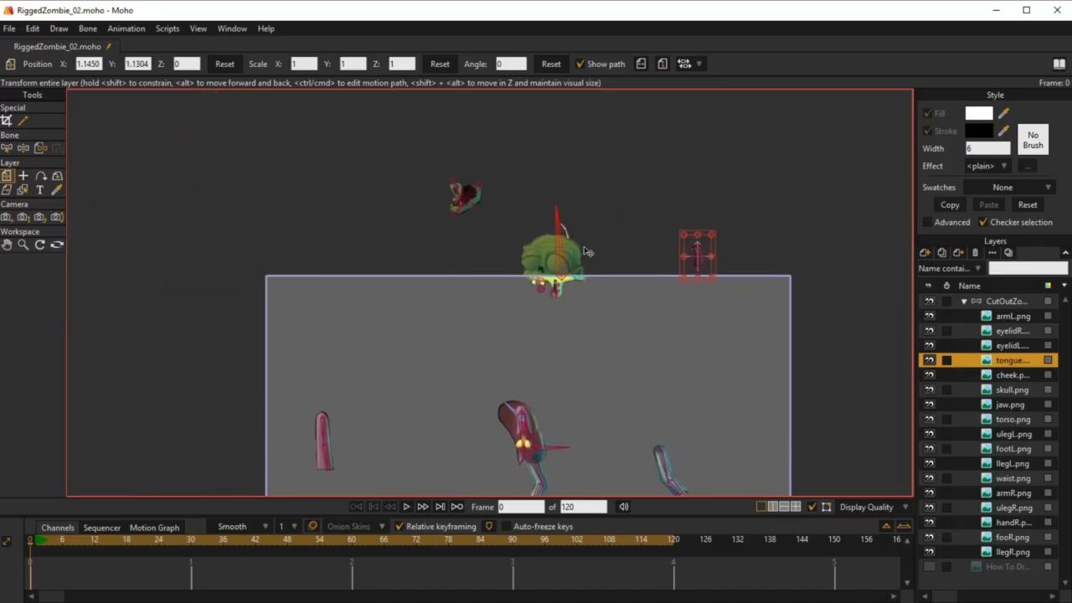
Step: On the CutOutZombie bone layer, offset HeadBone for animation to bring the head down onto the torso, about X -0.2321, Y 0.7653
click(1009, 303)
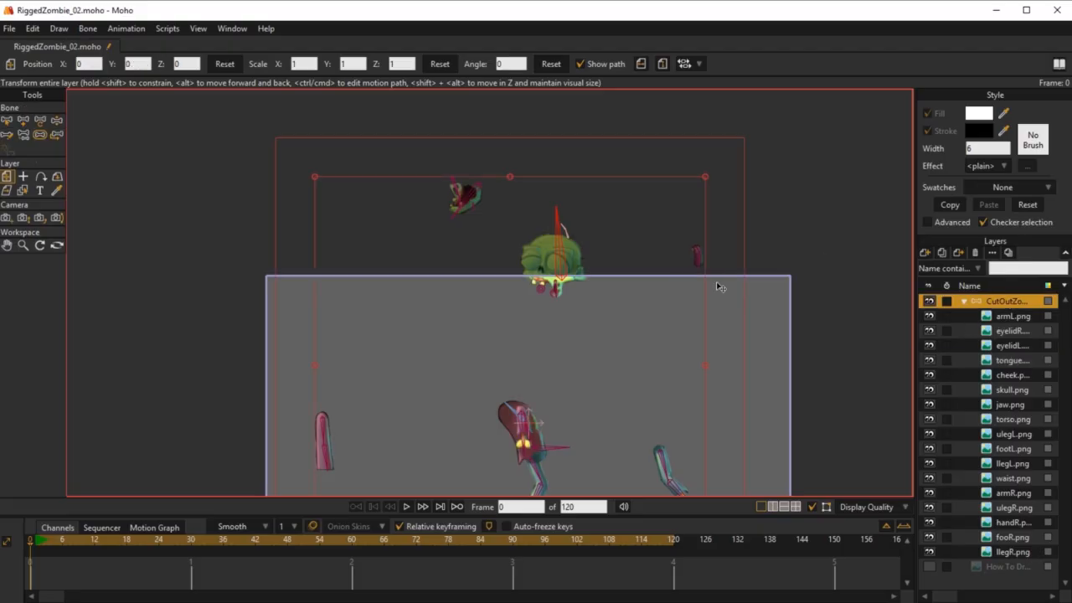
click(57, 135)
scroll(613, 359, up, 3)
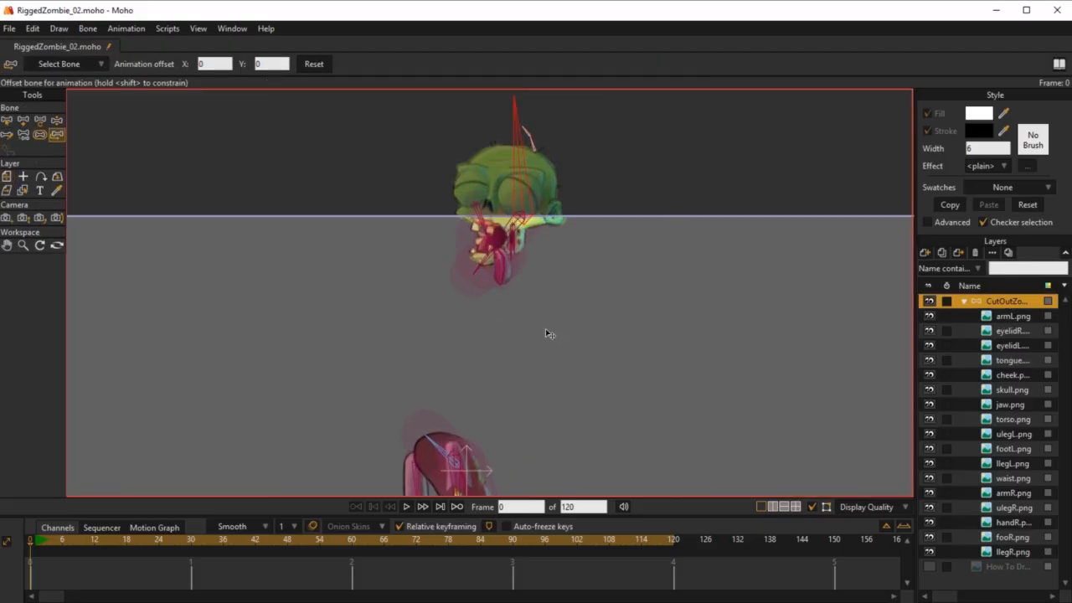
scroll(617, 280, up, 2)
scroll(628, 292, down, 4)
scroll(596, 170, up, 3)
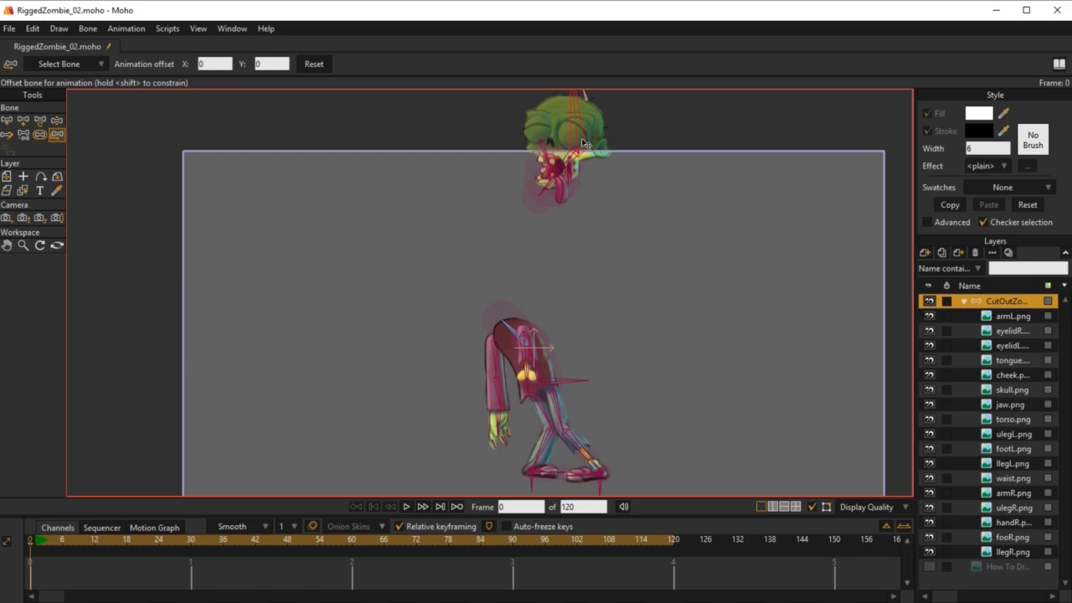
scroll(583, 144, up, 3)
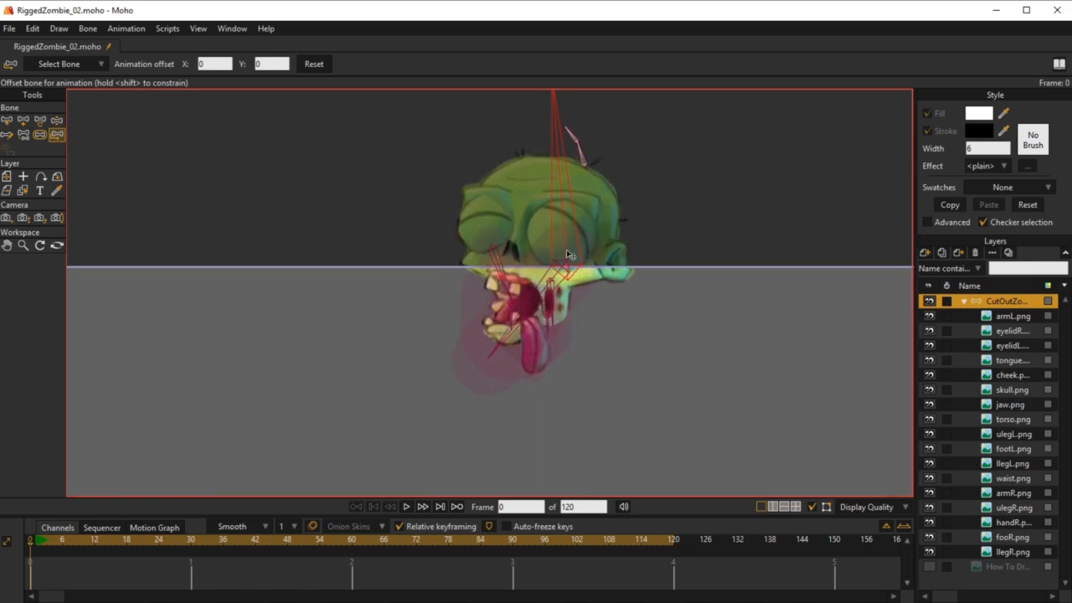
scroll(569, 251, up, 2)
drag(565, 286, 431, 511)
drag(474, 410, 620, 205)
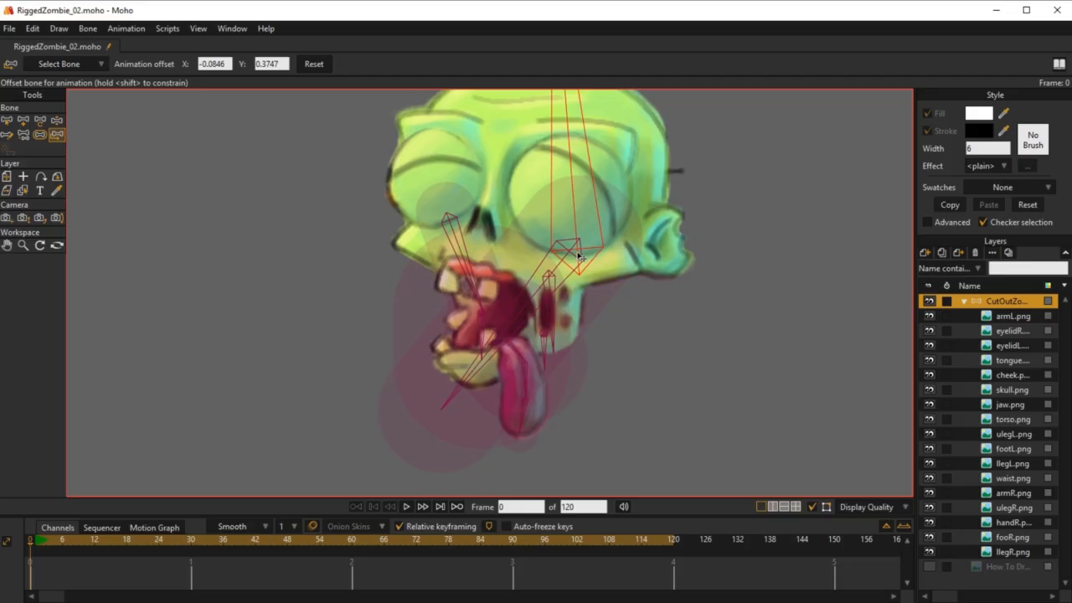
drag(579, 254, 504, 430)
drag(520, 383, 650, 118)
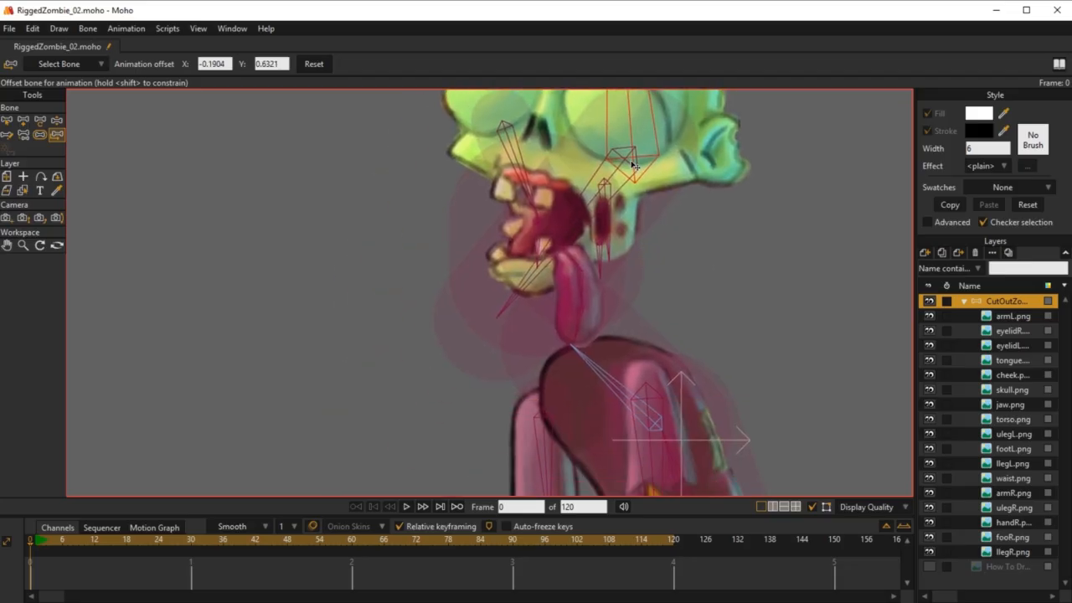
drag(633, 165, 567, 320)
Step: Show the reference drawing layer, refine HeadBone's animation offset to about X -0.2789, Y 0.8683, and hide the reference again
click(929, 568)
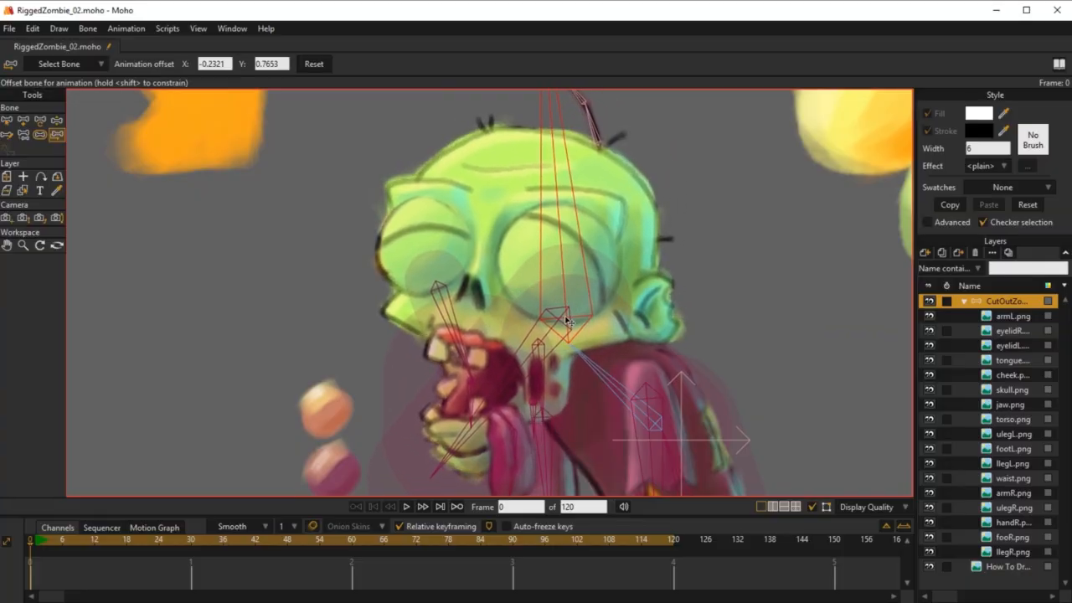
scroll(737, 234, down, 5)
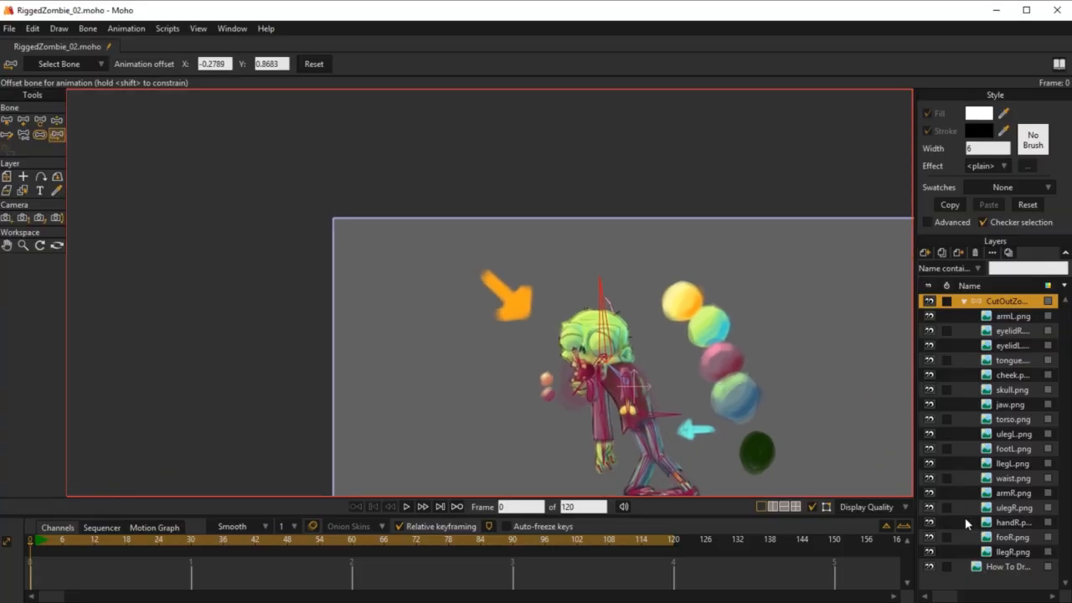
click(929, 568)
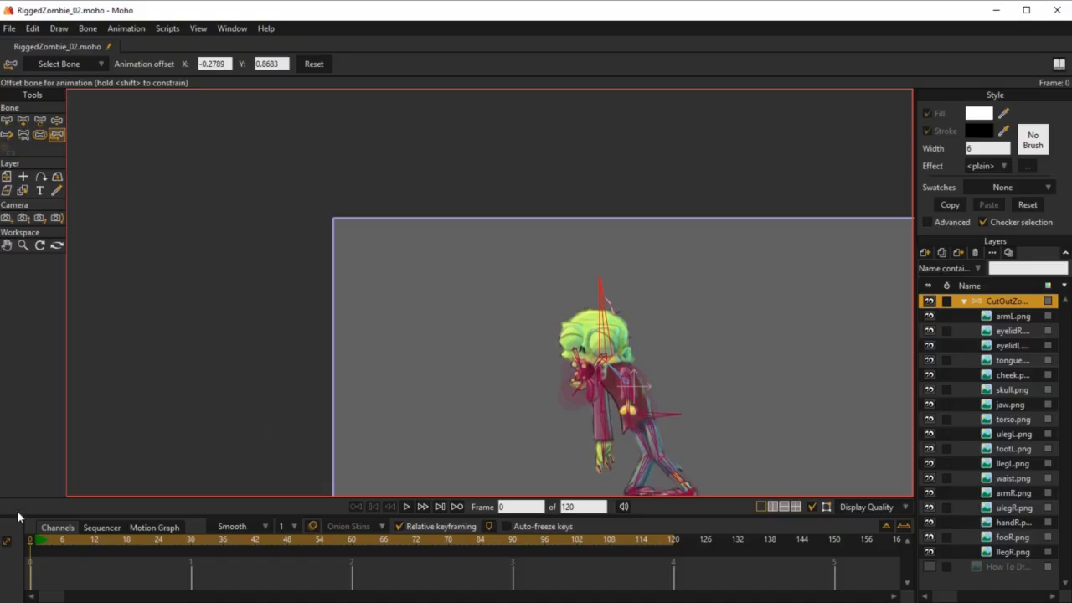
scroll(619, 251, down, 3)
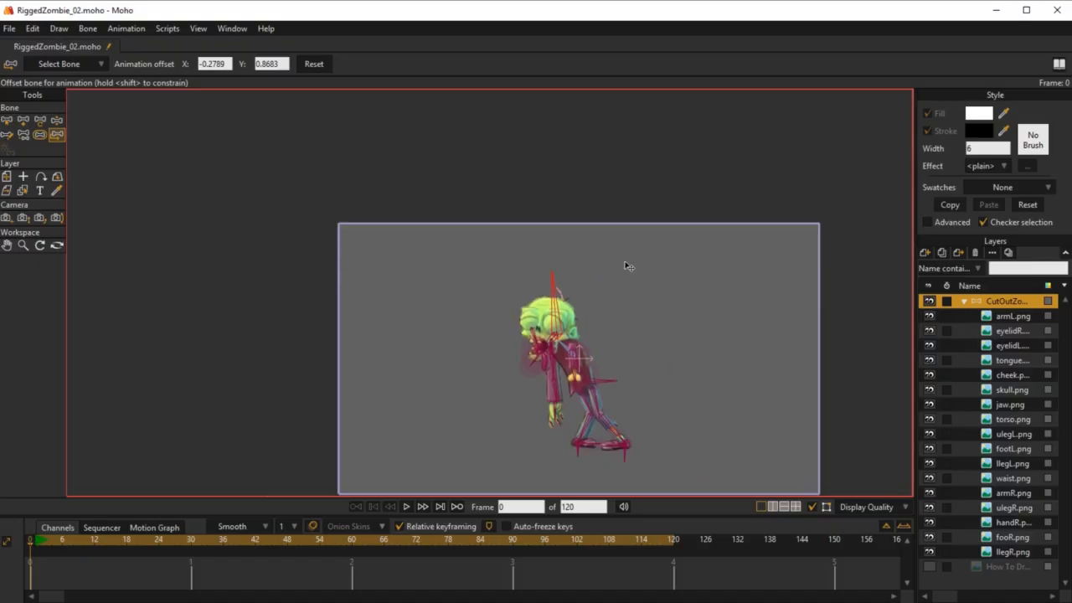
Step: Release the skull.png layer from HeadBone and apply Flexi-Bind Layer to it
click(1011, 389)
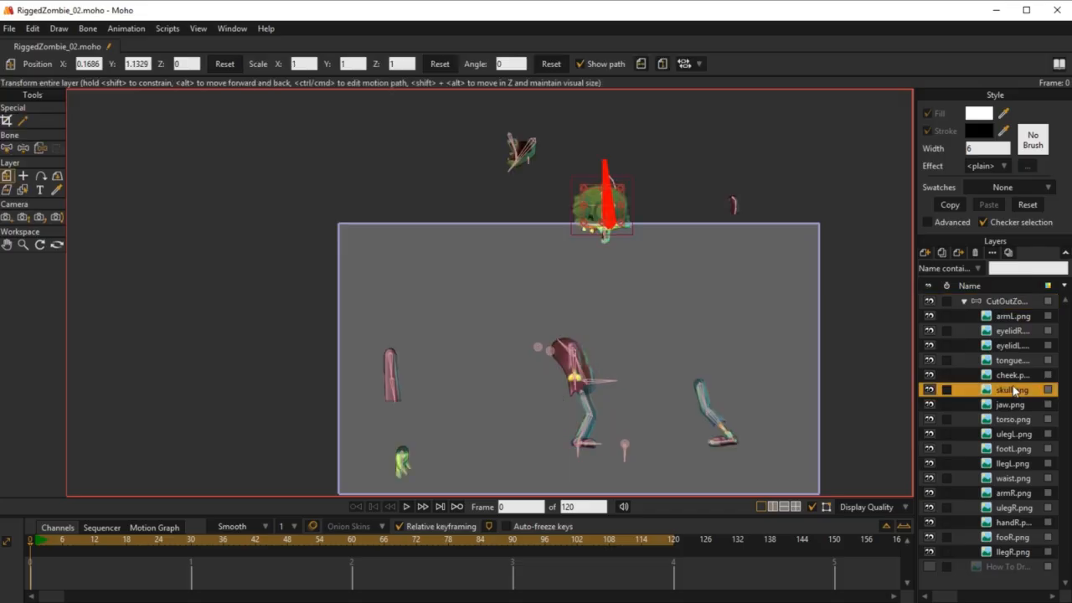
scroll(567, 276, up, 5)
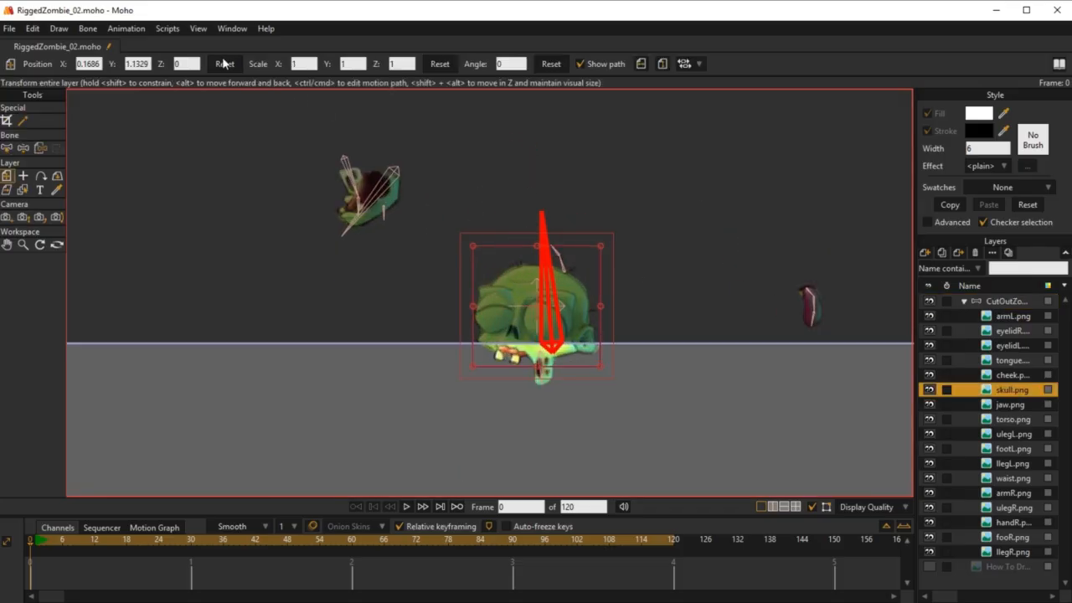
click(83, 31)
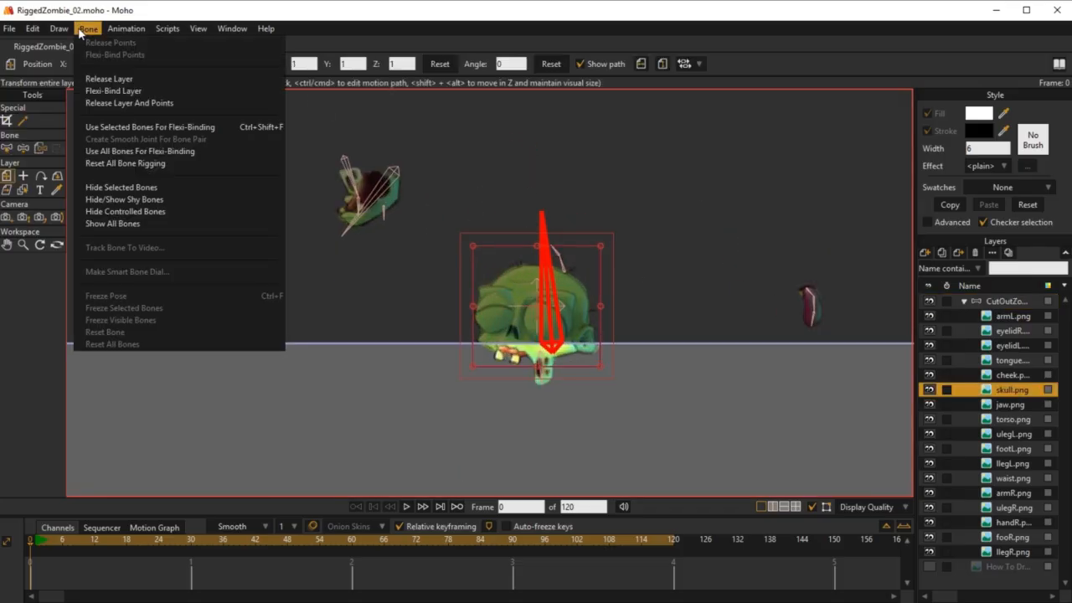
click(119, 80)
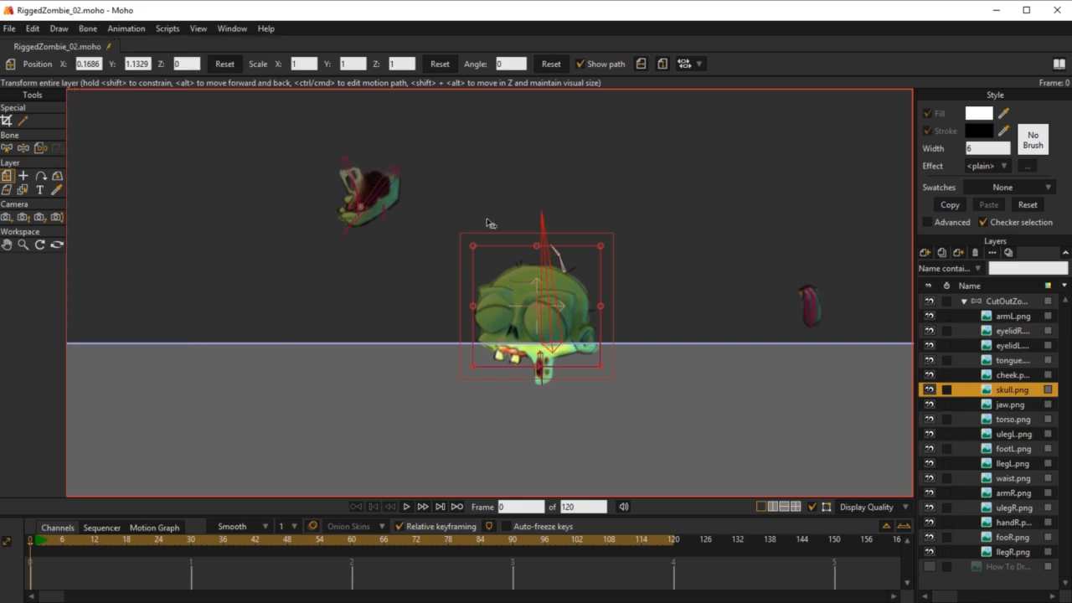
click(89, 29)
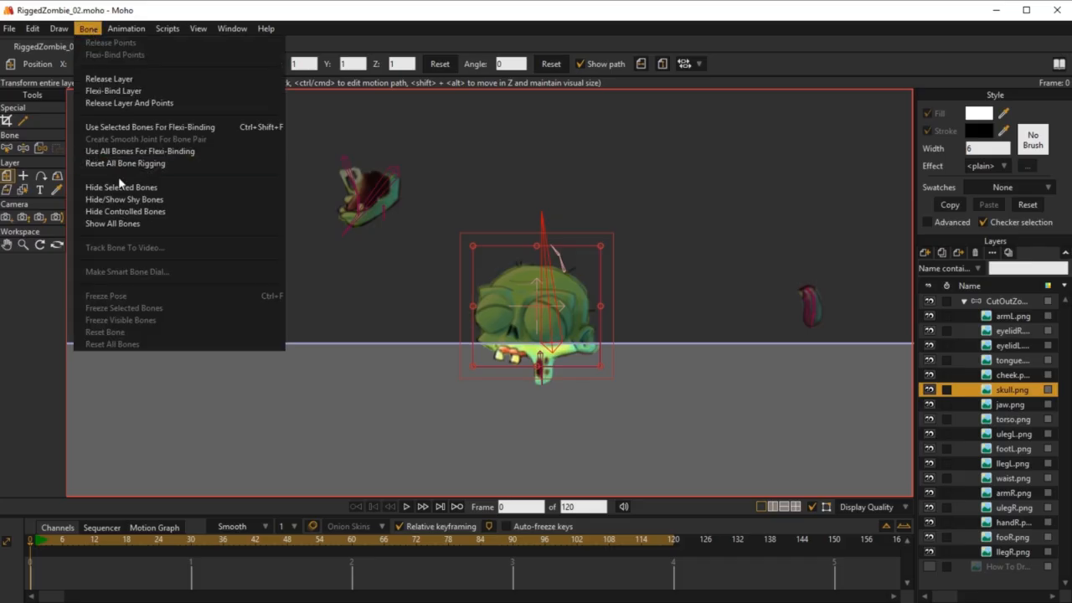
click(117, 90)
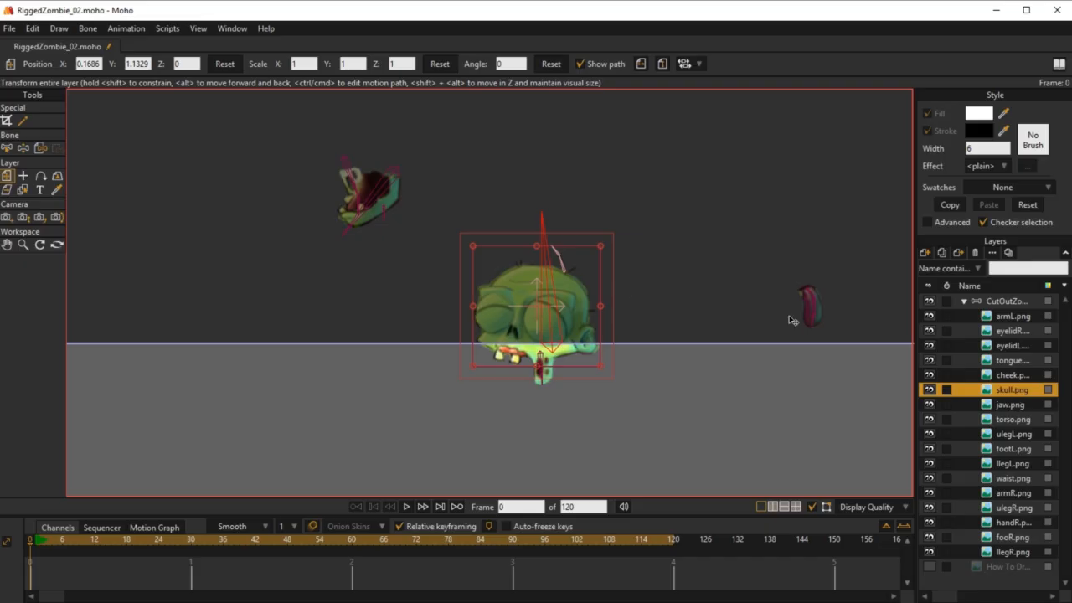
Step: On the CutOutZombie bone layer, set HeadBone's bone strength to about 0.6166 so its influence spans the middle of the skull
click(1010, 305)
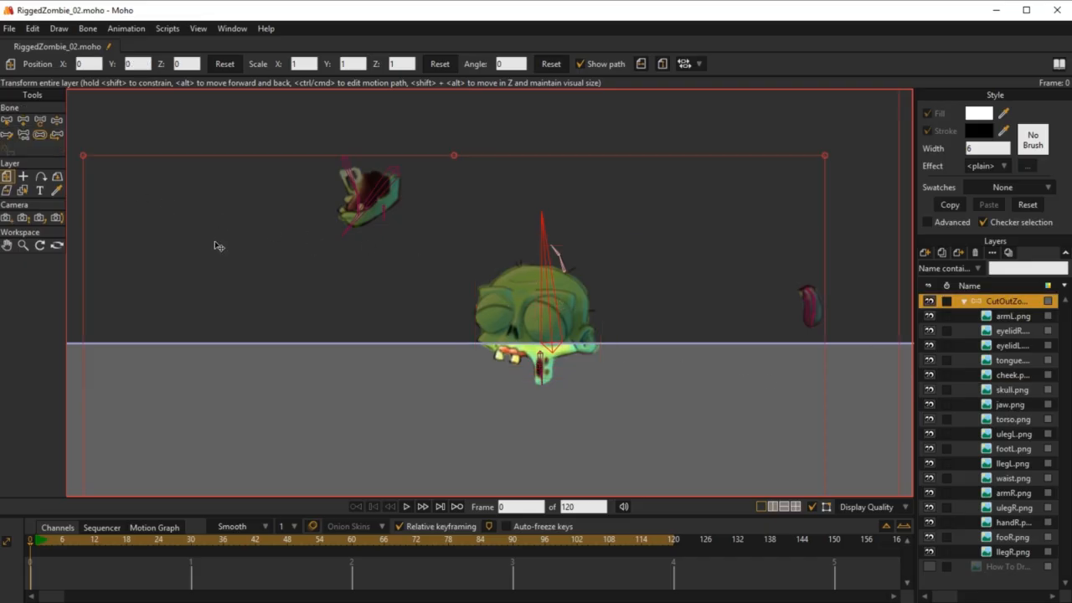
click(7, 121)
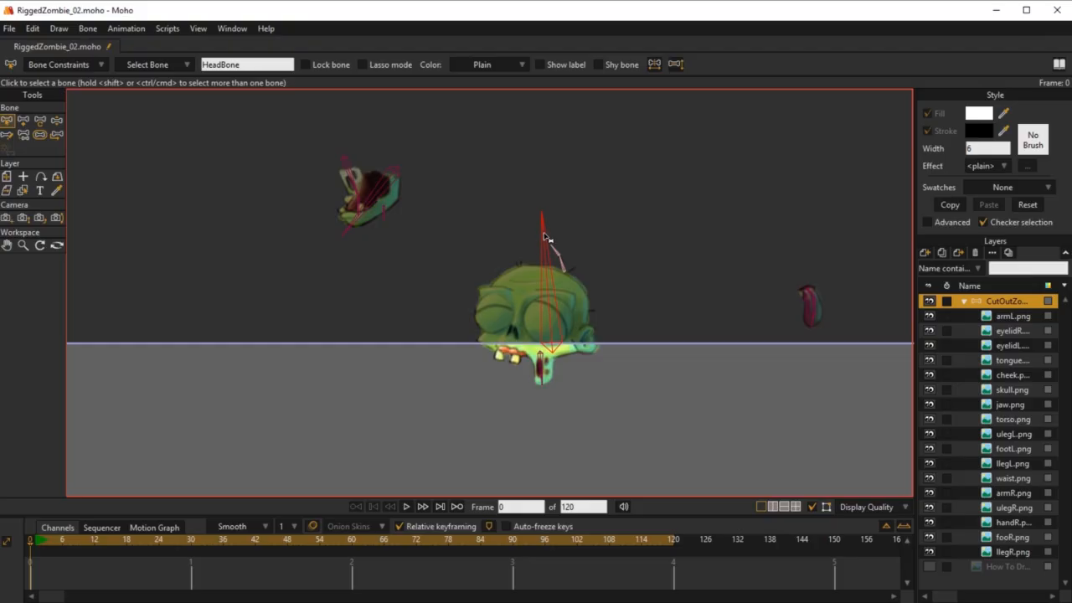
click(40, 134)
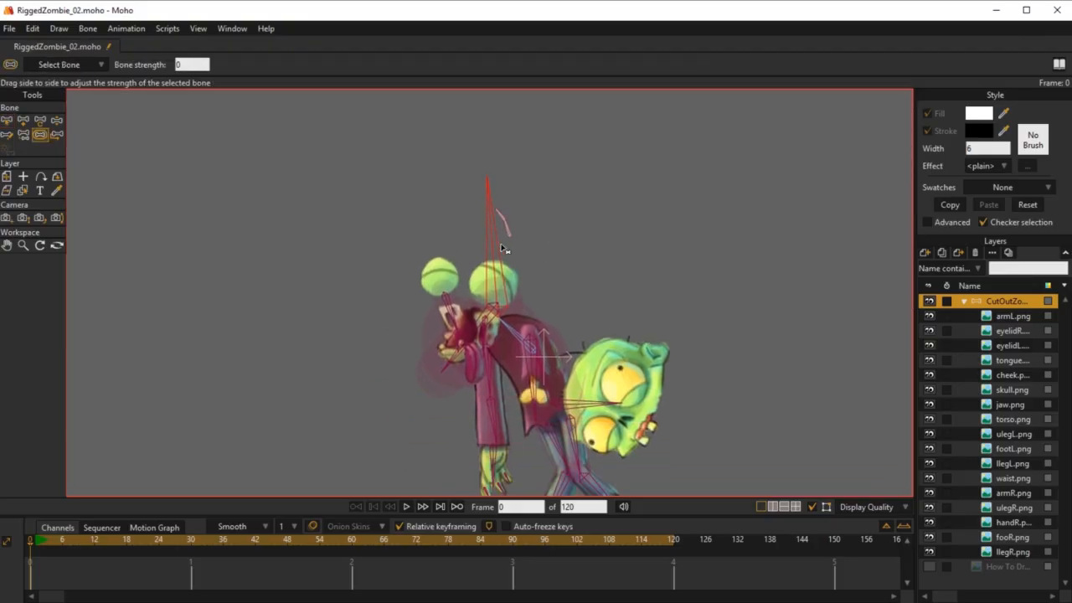
drag(501, 248, 532, 253)
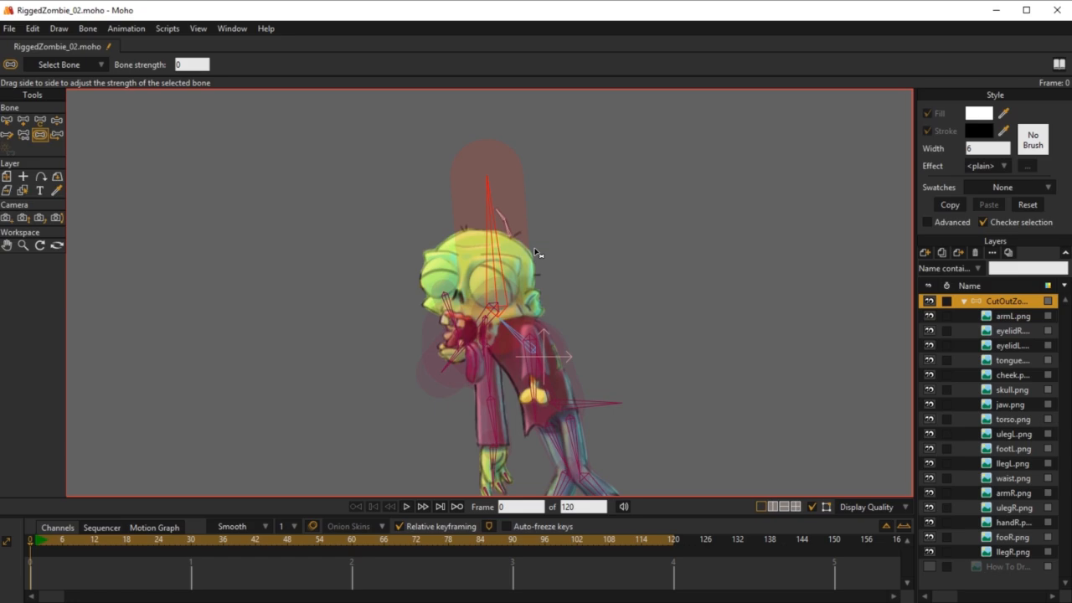
Step: Select both hair bones above the skull and enable bone dynamics with torque 2, spring 2 and damping 1
scroll(537, 252, up, 5)
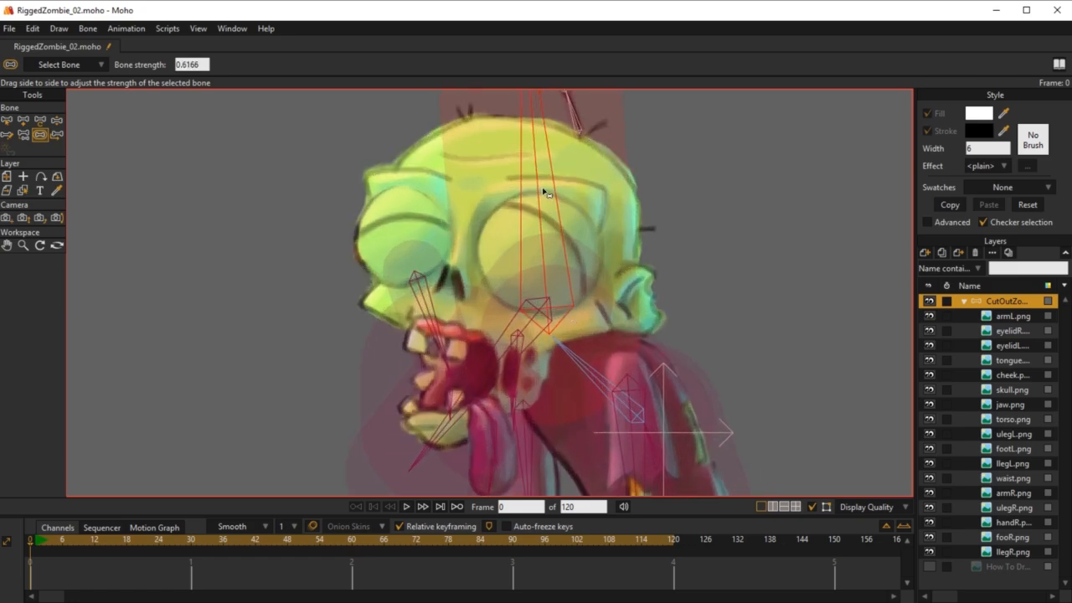
drag(543, 192, 557, 335)
scroll(626, 248, up, 2)
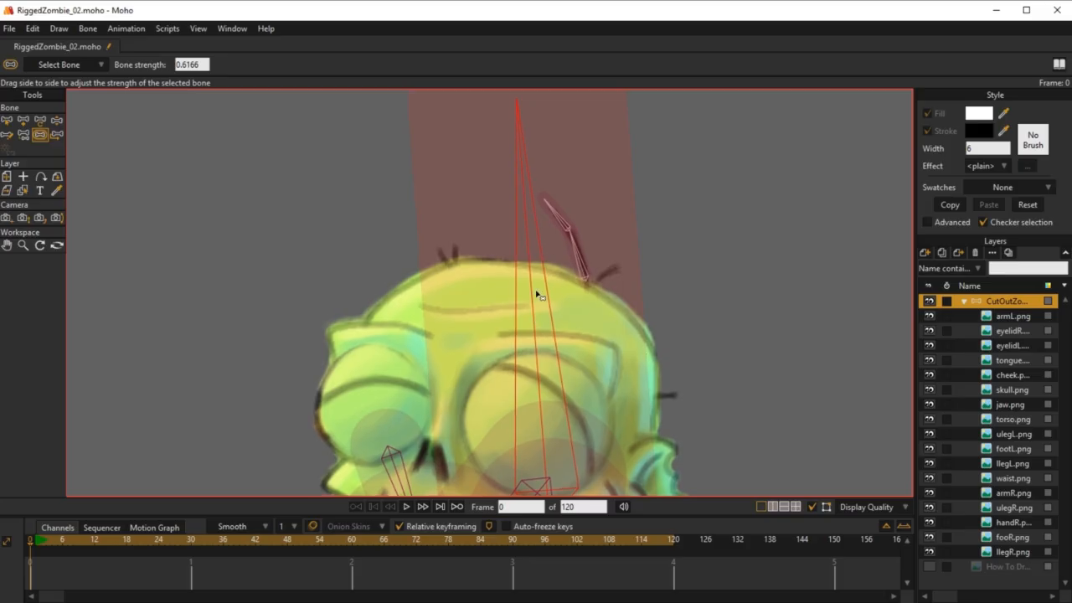
scroll(584, 292, down, 2)
drag(584, 282, 638, 313)
drag(684, 204, 666, 312)
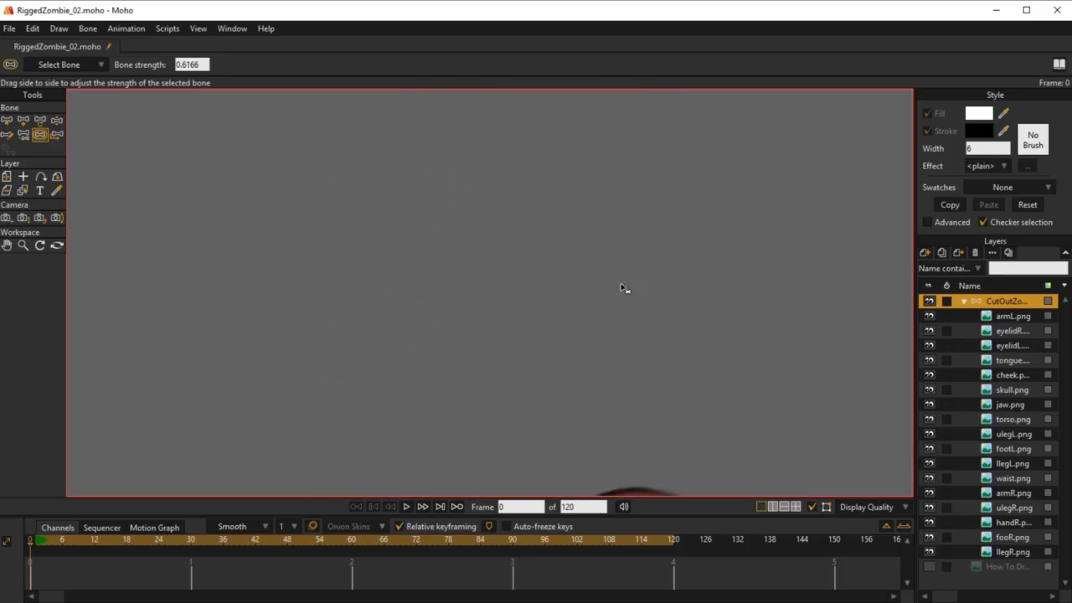
key(b)
drag(635, 373, 591, 279)
scroll(600, 357, down, 5)
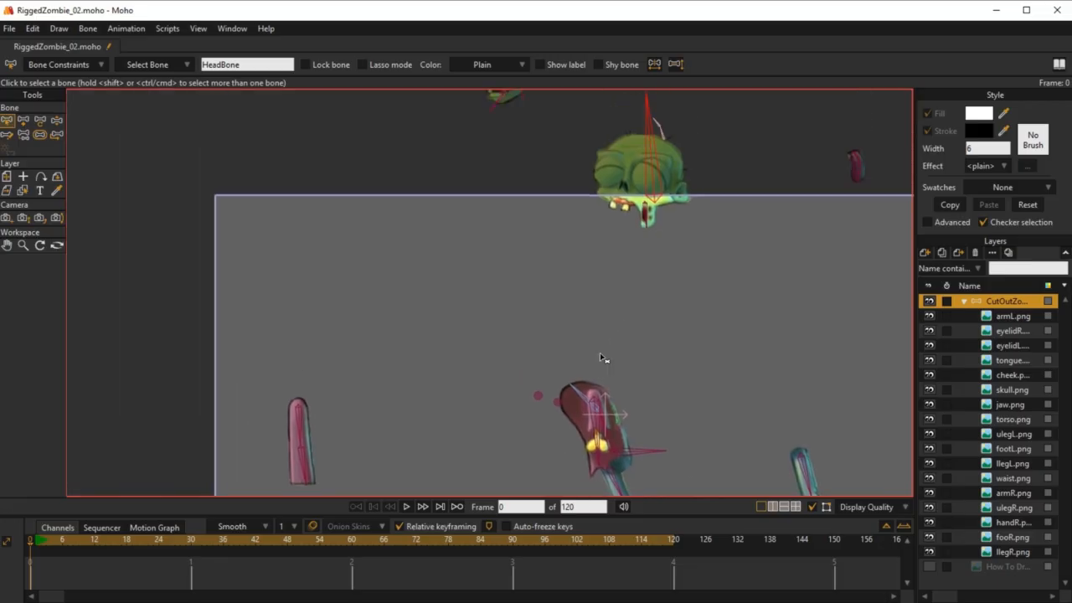
drag(660, 132, 599, 303)
scroll(606, 304, down, 5)
scroll(607, 305, up, 11)
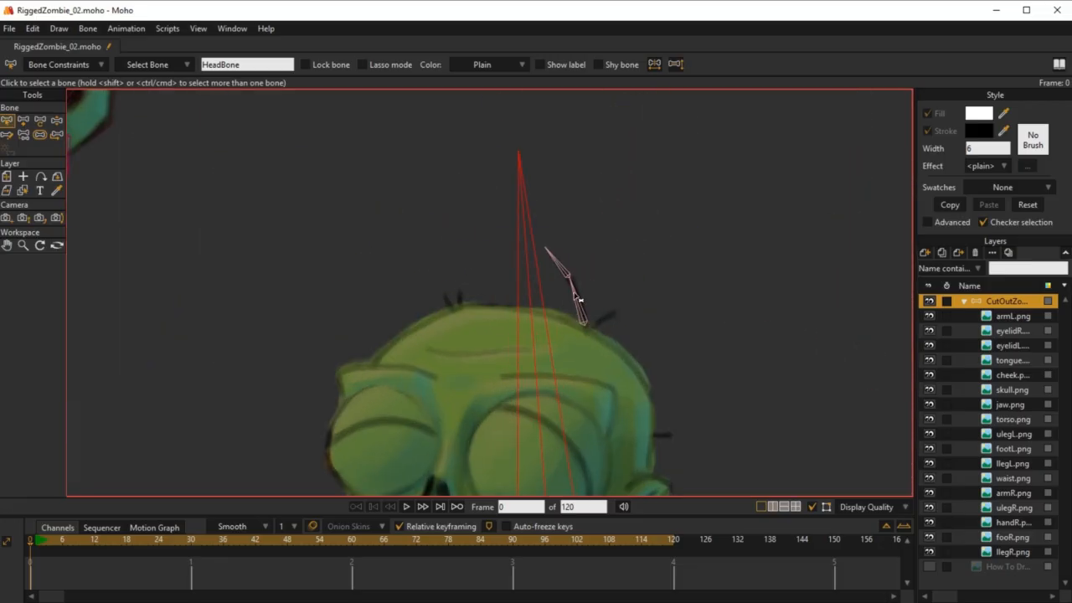
click(577, 299)
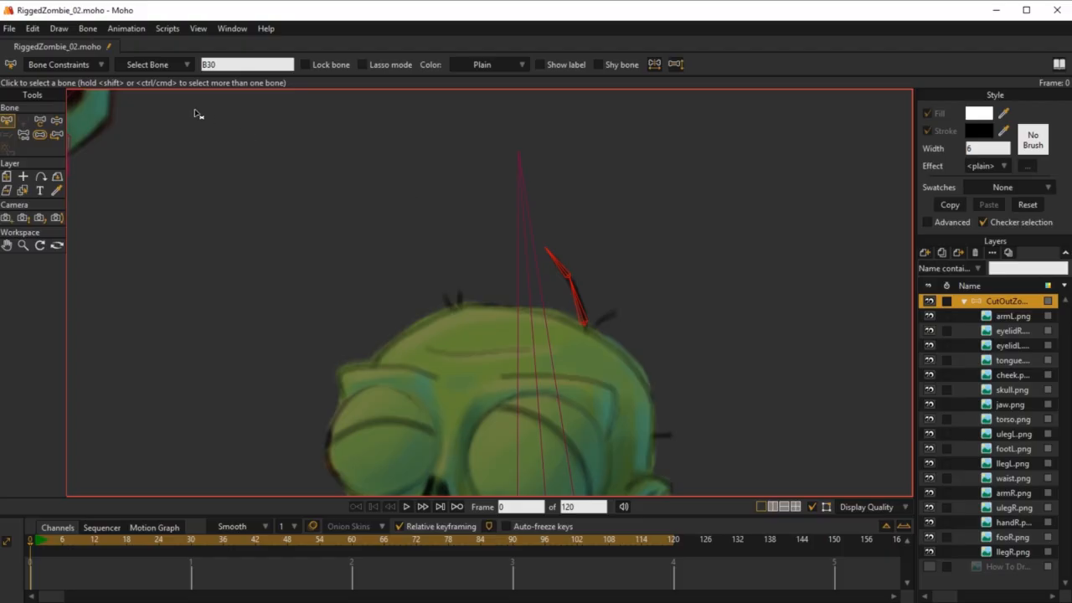
click(64, 66)
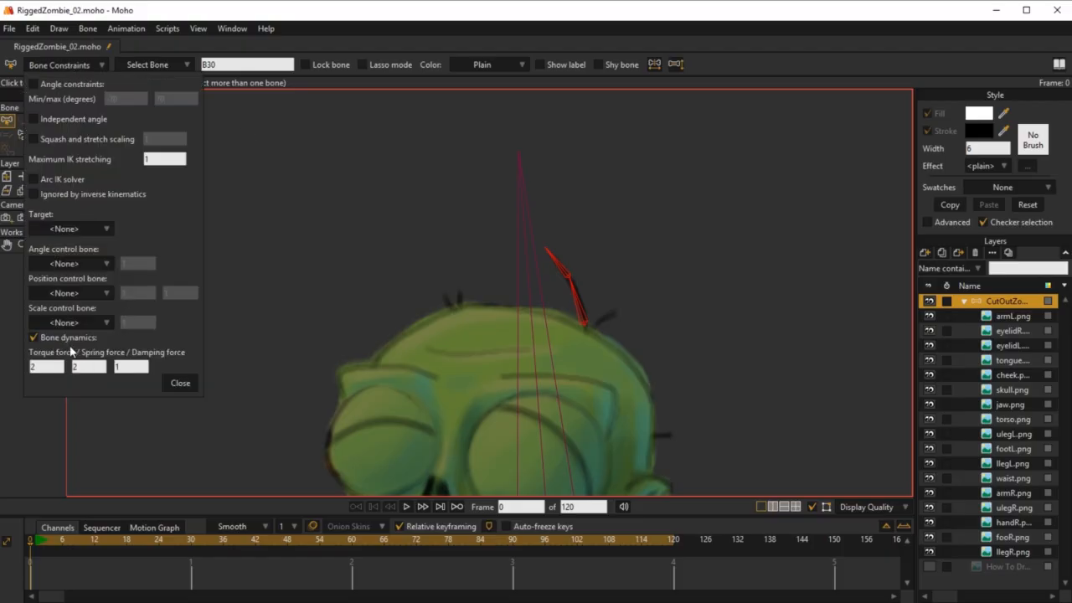
click(180, 384)
Step: Select both bones of the displaced tongue and enable bone dynamics with torque 2, spring 2 and damping 1
scroll(478, 383, down, 5)
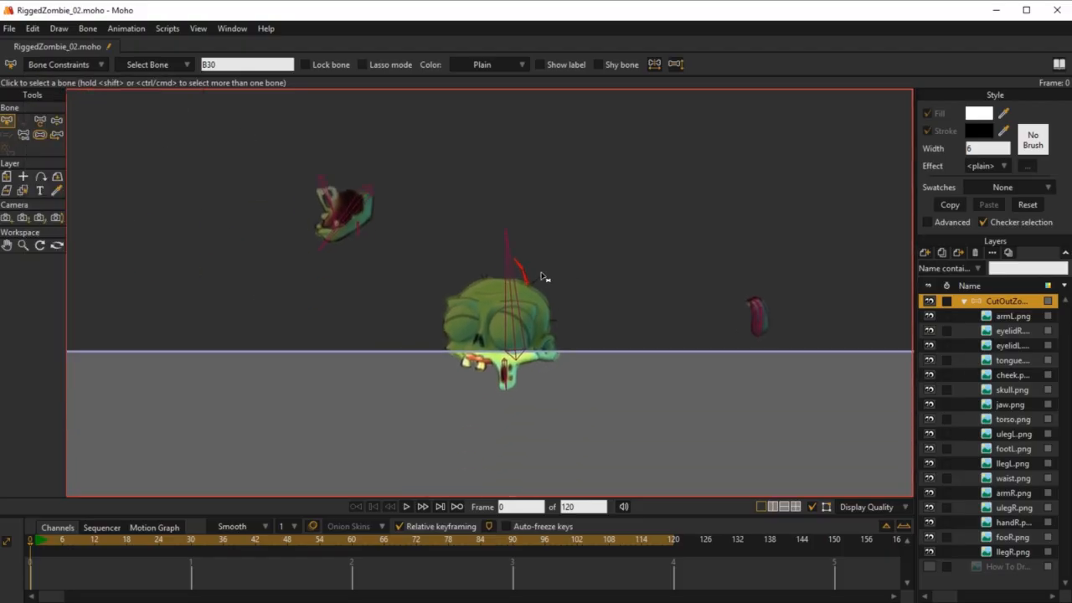
scroll(566, 329, down, 4)
scroll(600, 219, up, 5)
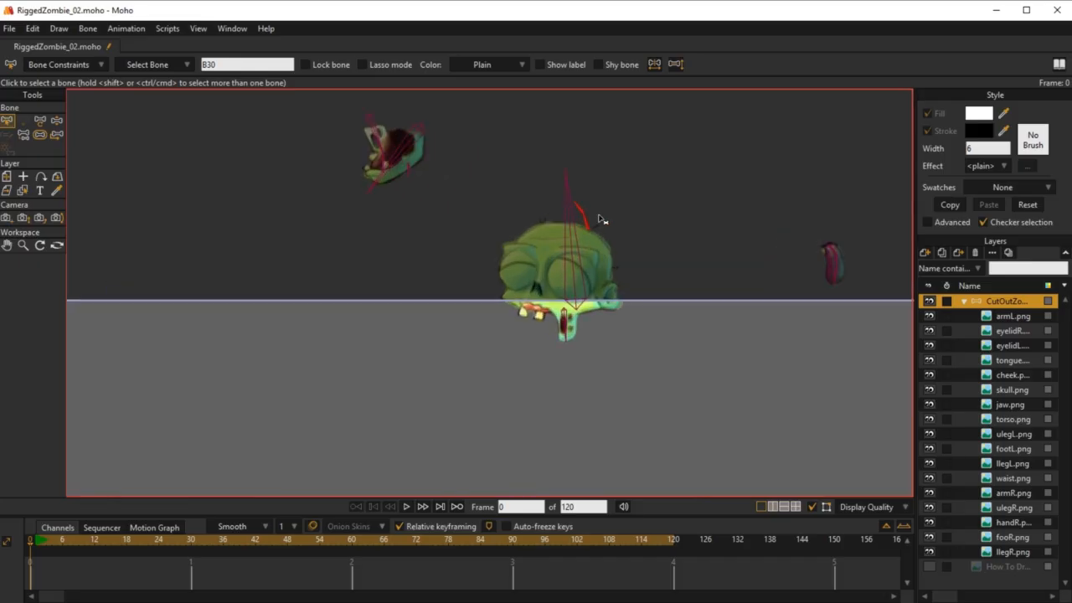
scroll(659, 314, down, 5)
drag(631, 416, 627, 335)
drag(727, 243, 561, 381)
scroll(589, 361, up, 9)
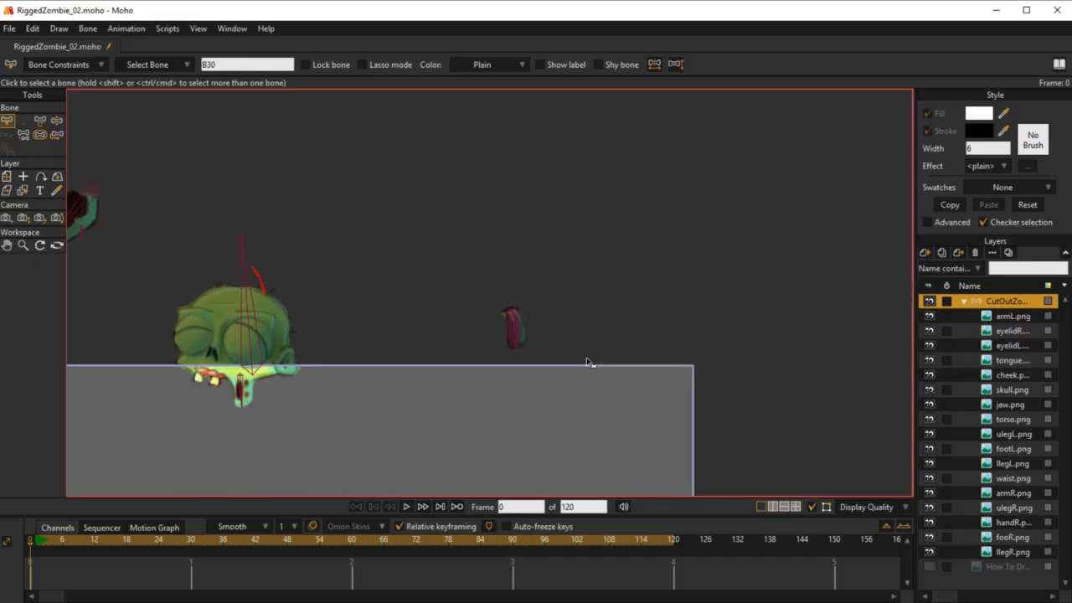
scroll(545, 311, up, 3)
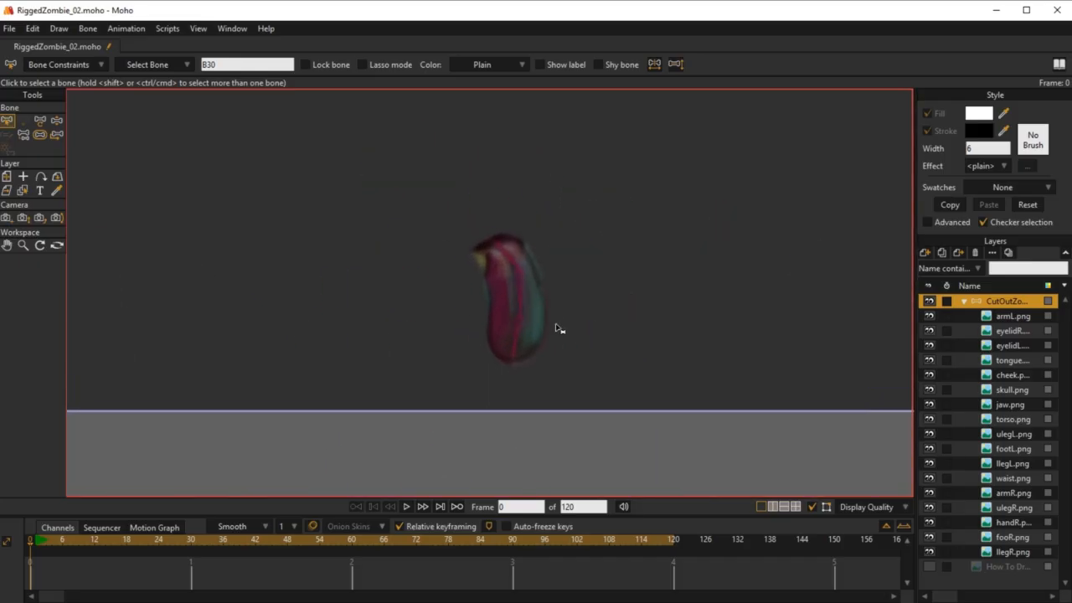
click(520, 334)
click(521, 289)
click(69, 67)
click(34, 338)
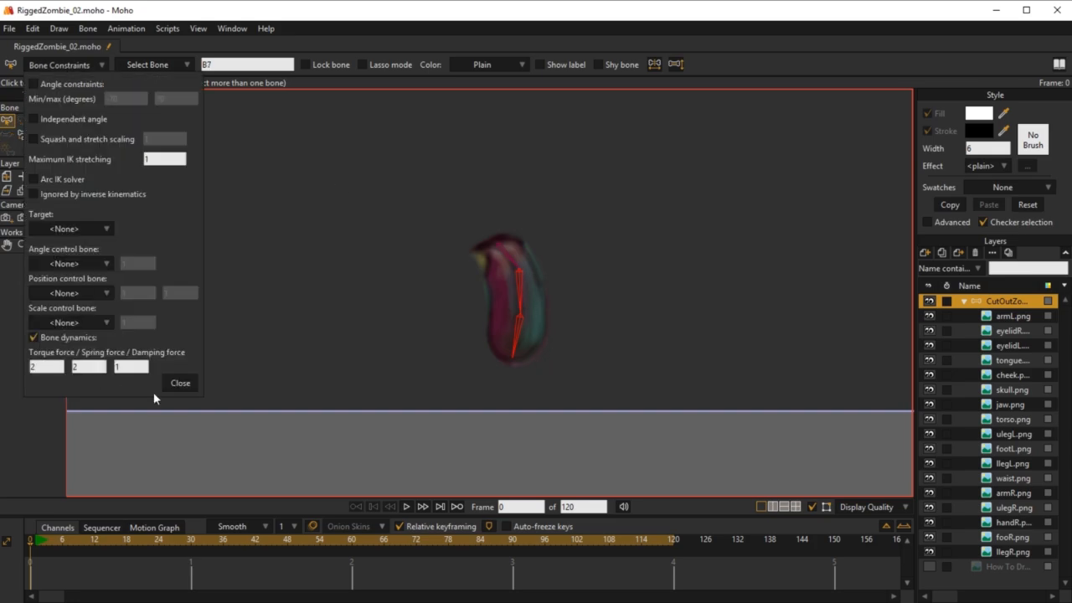
click(187, 386)
Step: Select the finger bones of the detached hand and enable bone dynamics on them
scroll(387, 313, down, 6)
drag(542, 267, 591, 178)
drag(400, 460, 543, 283)
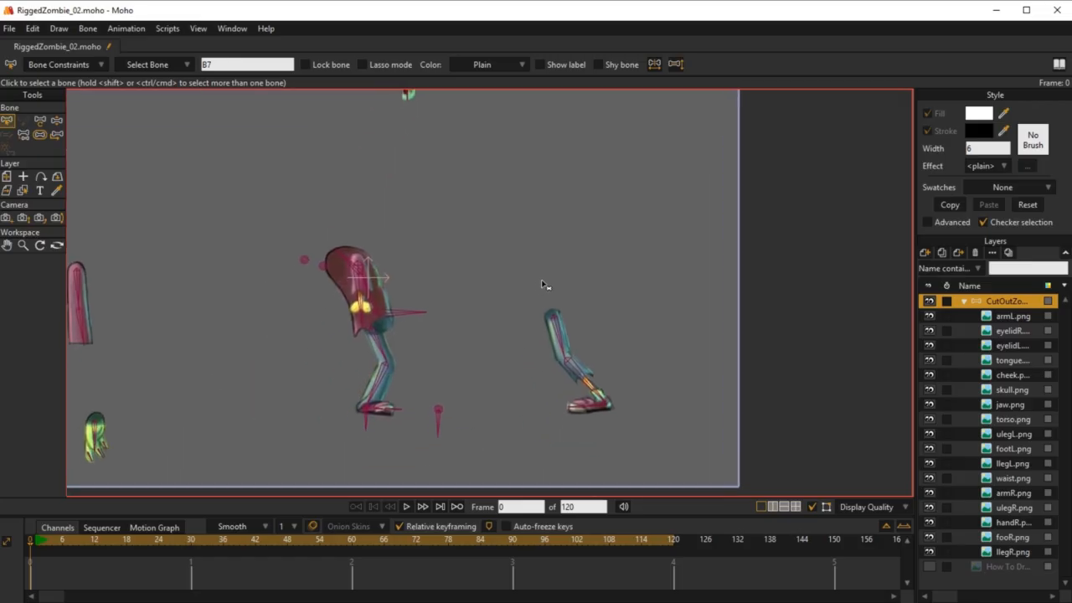
drag(314, 339, 435, 287)
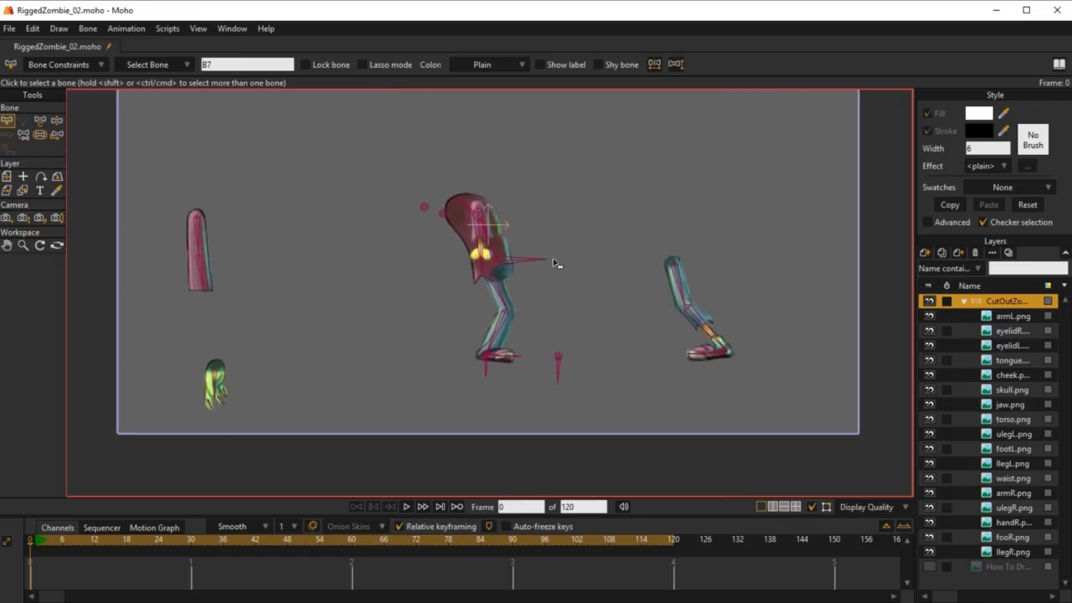
drag(542, 240, 564, 243)
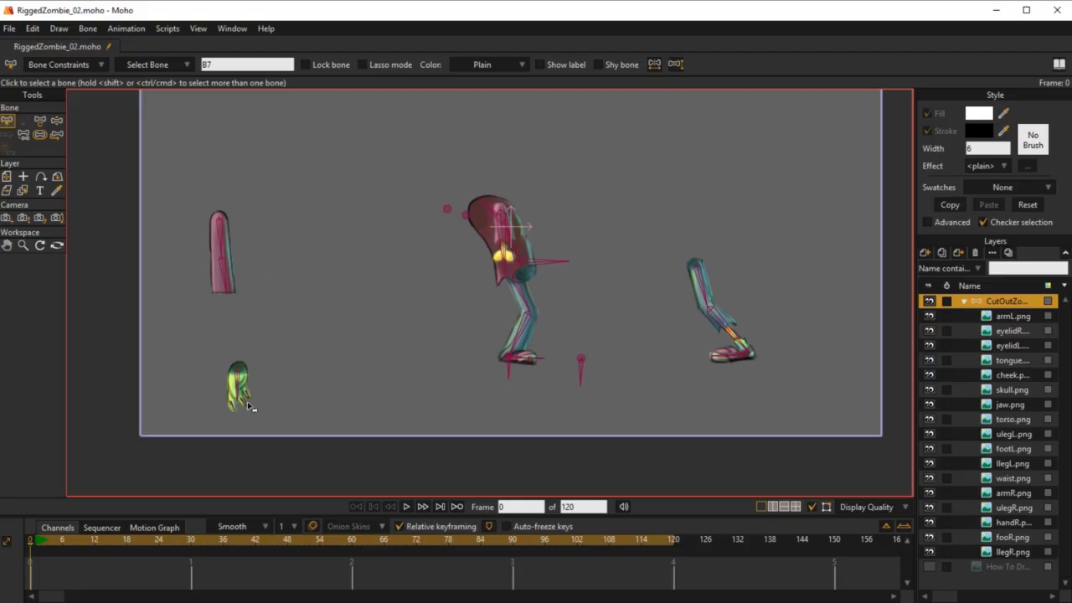
drag(250, 407, 495, 295)
scroll(438, 315, up, 5)
drag(602, 227, 533, 302)
scroll(535, 305, up, 3)
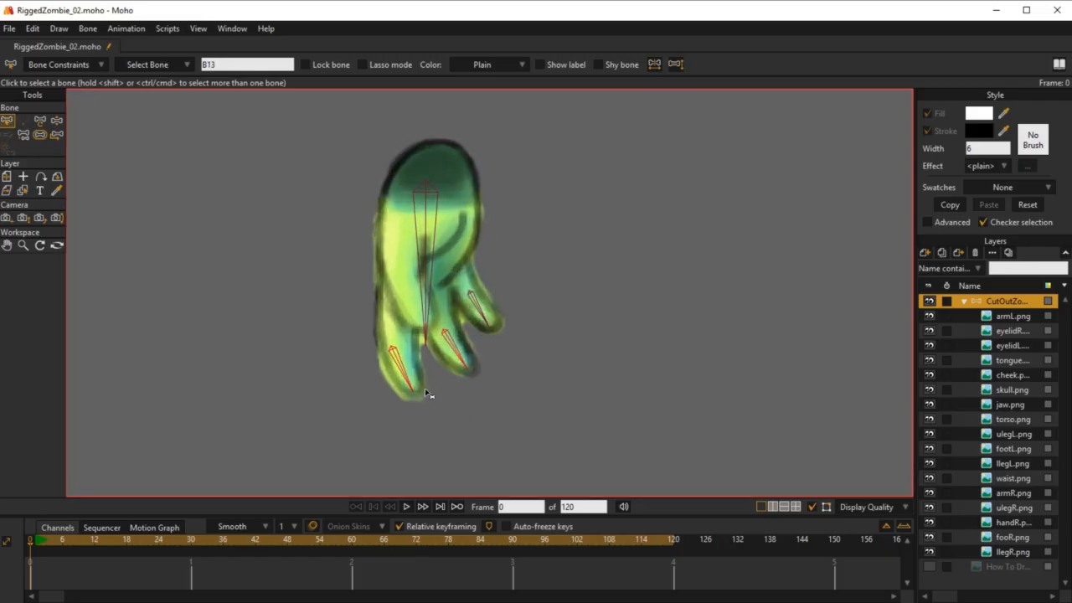
scroll(601, 276, down, 4)
drag(619, 256, 357, 360)
scroll(531, 359, down, 2)
drag(574, 354, 438, 443)
click(102, 65)
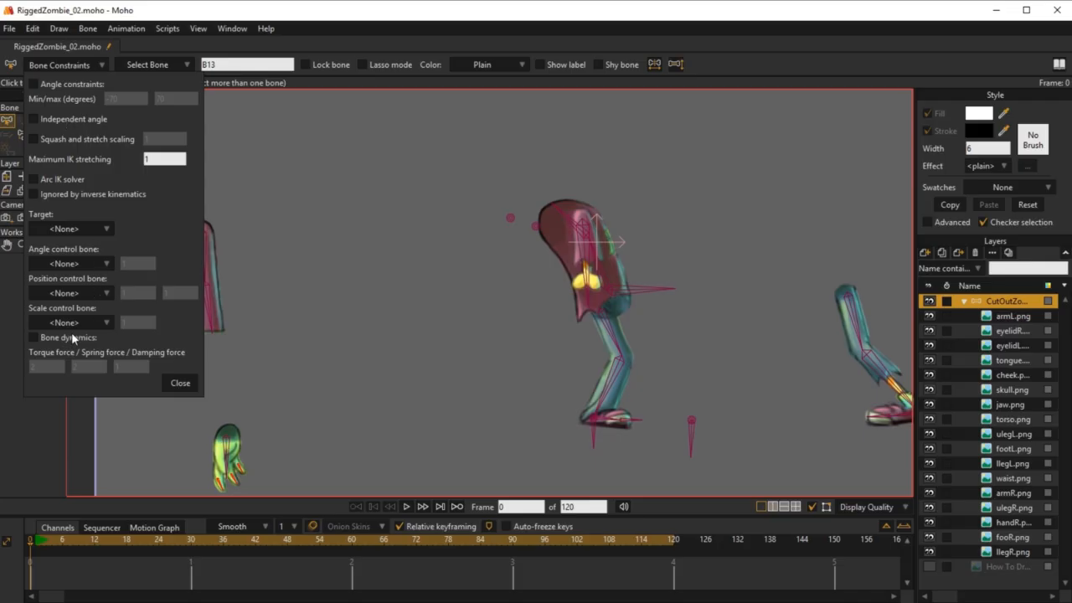
click(34, 338)
click(179, 383)
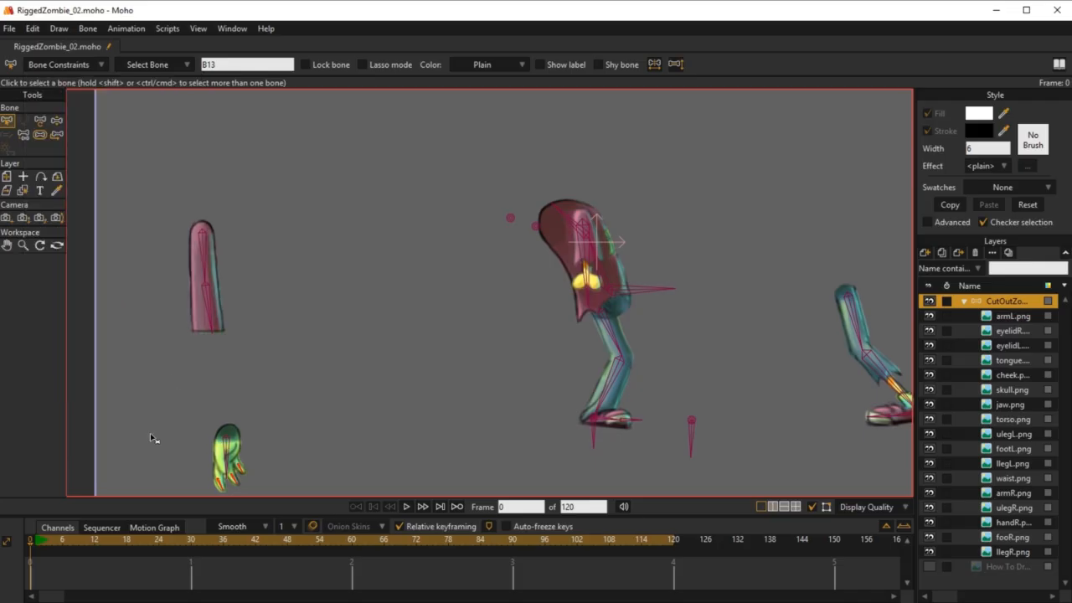
Step: Go to frame 1, reset the view to the assembled zombie and play back the timeline
click(36, 543)
key(ctrl+r)
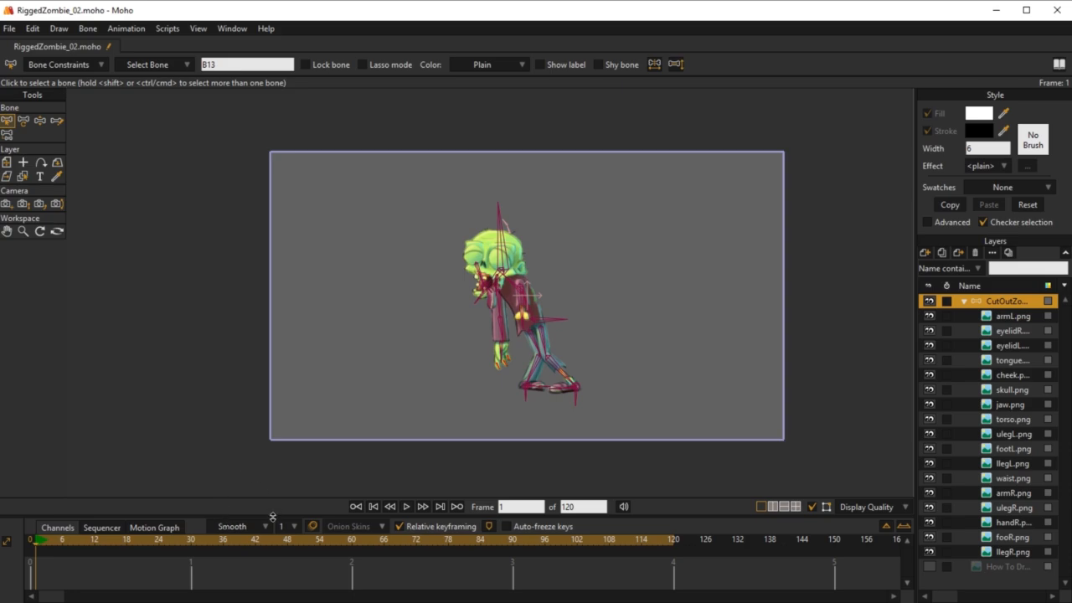
drag(272, 517, 295, 432)
scroll(464, 353, up, 3)
drag(575, 241, 529, 296)
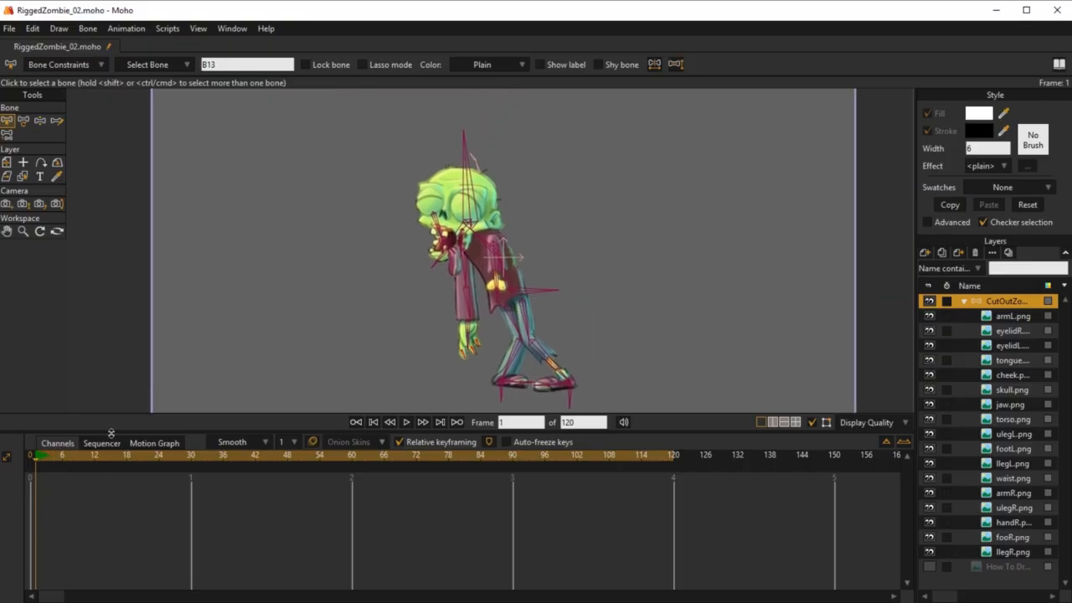
drag(111, 431, 100, 527)
scroll(564, 366, down, 2)
drag(586, 348, 609, 348)
key(space)
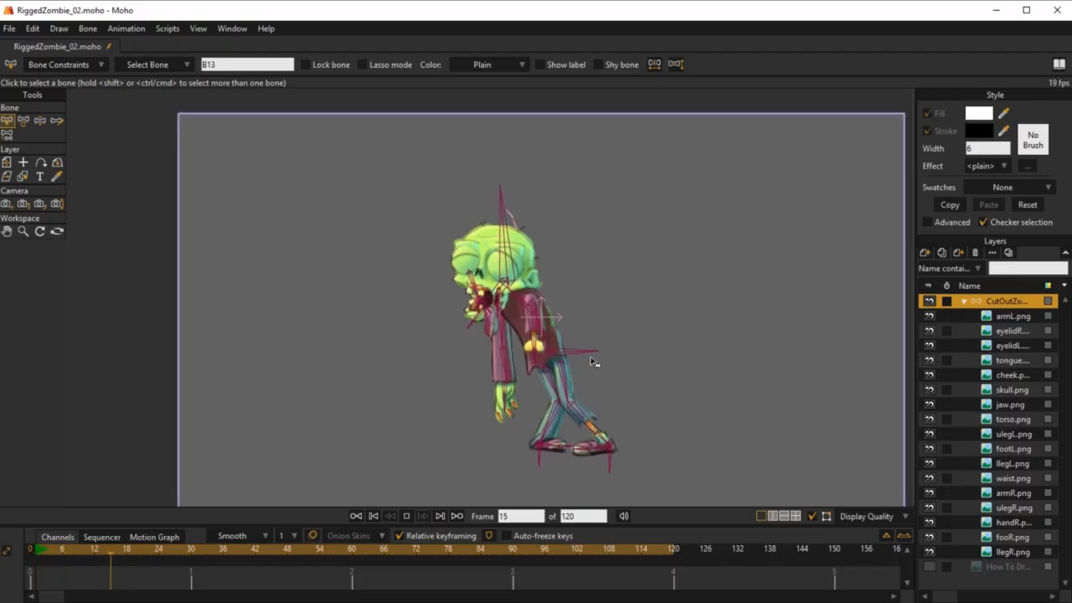
key(space)
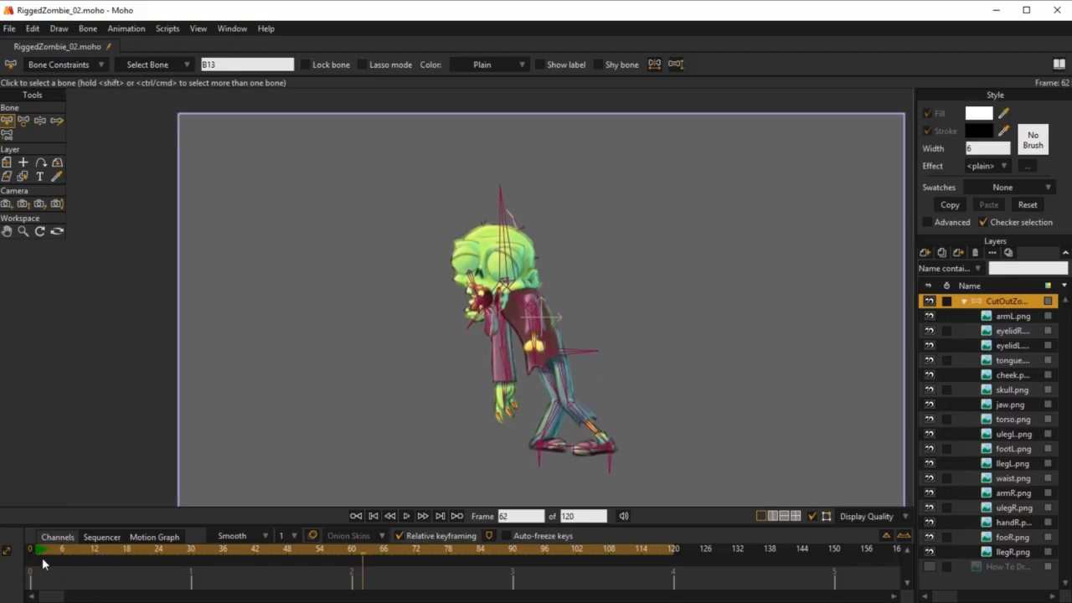
Step: At frame 1, move the horizontal hip bone sideways to about X 0.4526, keeping Y at -0.1714
click(38, 549)
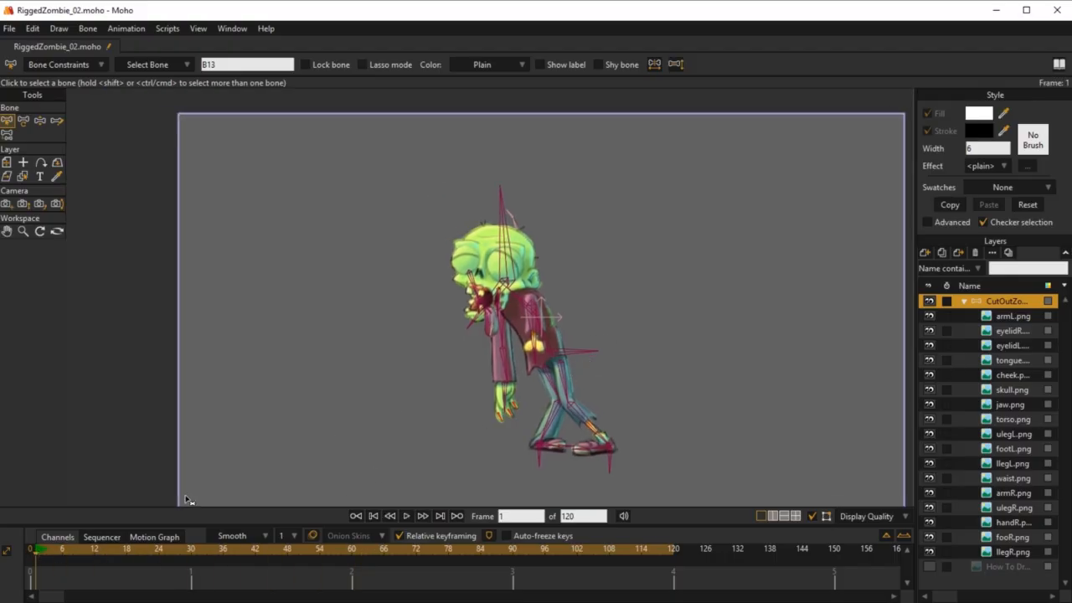
click(564, 361)
key(t)
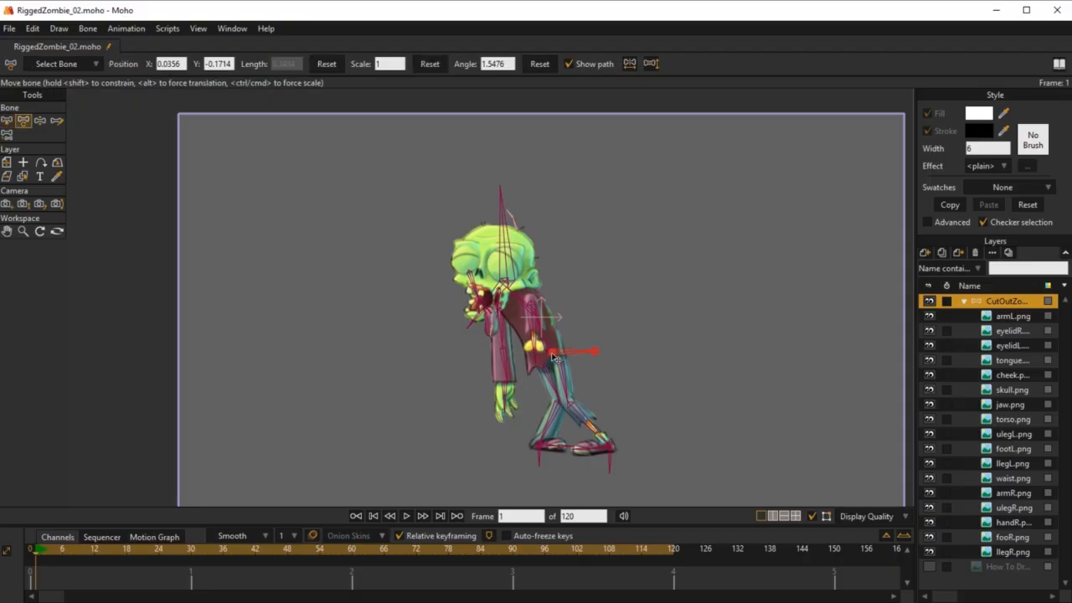
drag(553, 358, 640, 360)
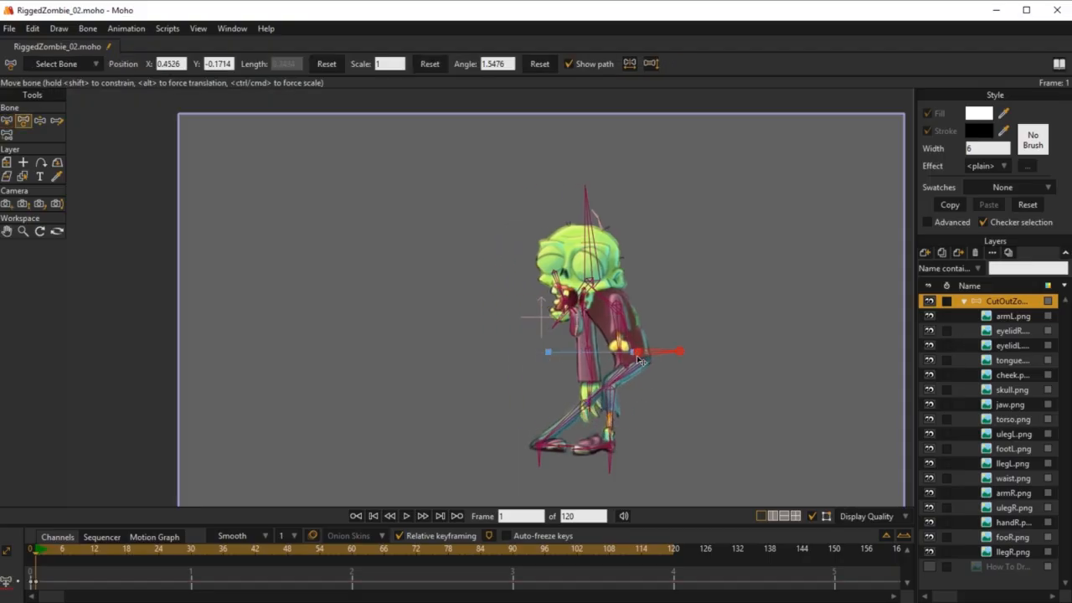
Step: At frame 30, move the hip bone across to about X -0.2106, and copy its frame 1 key to frame 60
click(192, 550)
drag(642, 356, 507, 357)
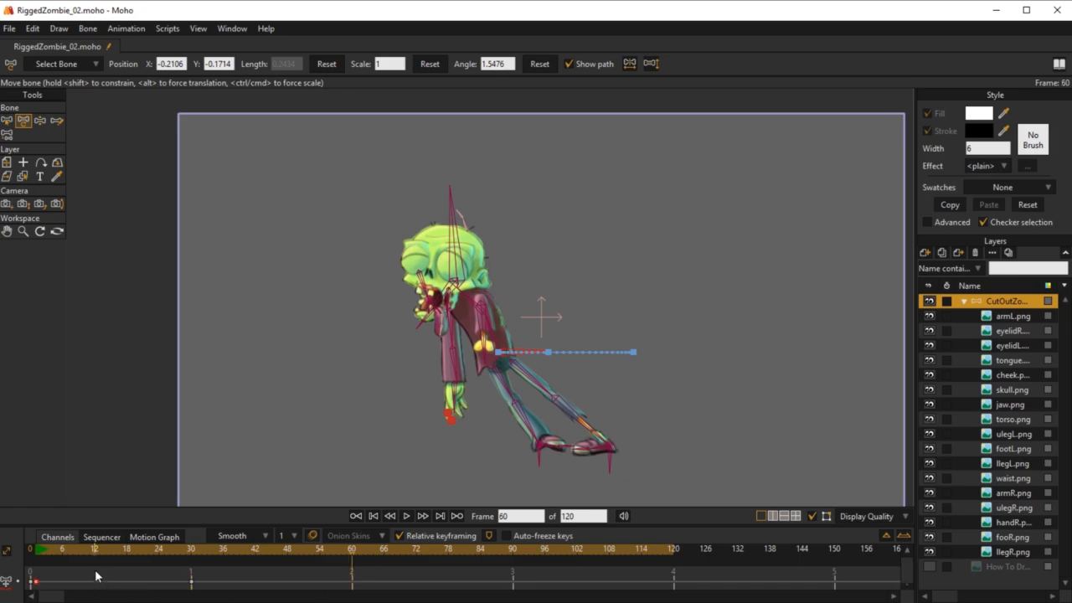
key(ctrl+z)
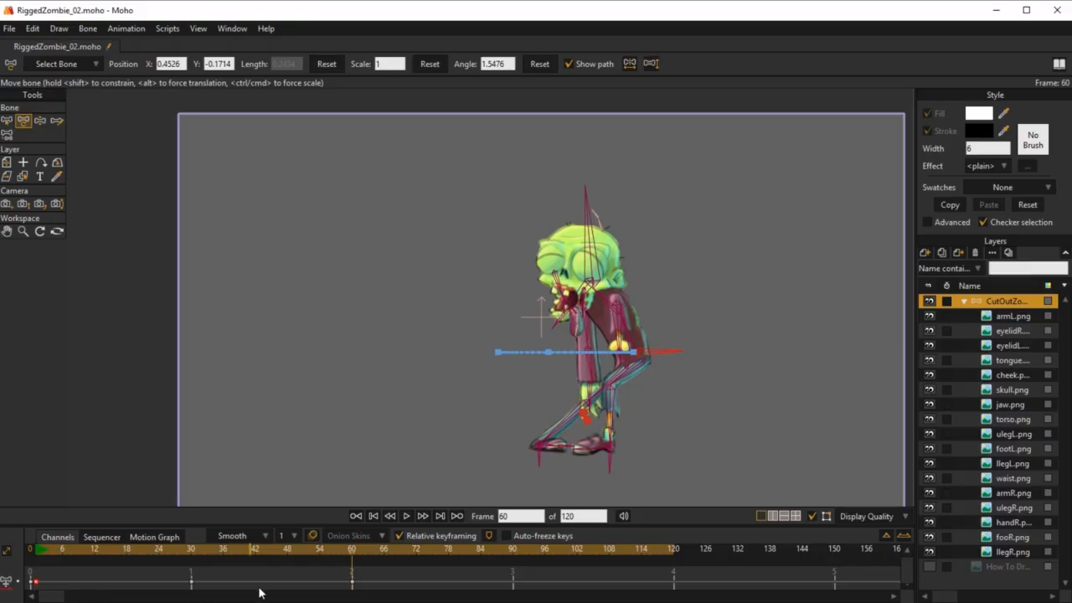
Step: Set the animation's end frame to 60 and play the hip movement as a loop to test the dynamics
click(37, 548)
key(space)
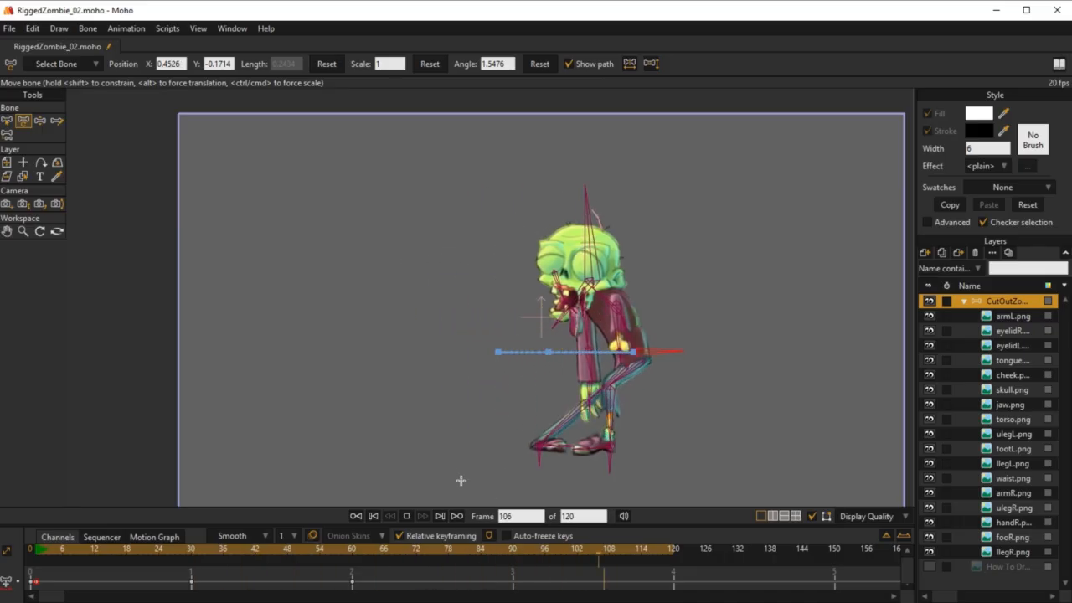
key(space)
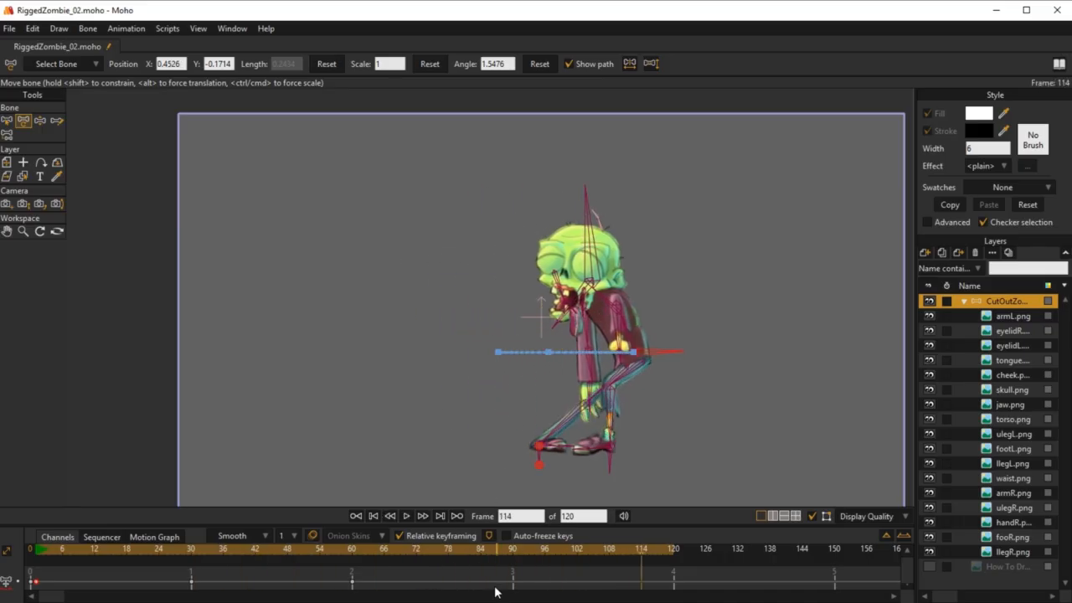
alt+right_click(354, 548)
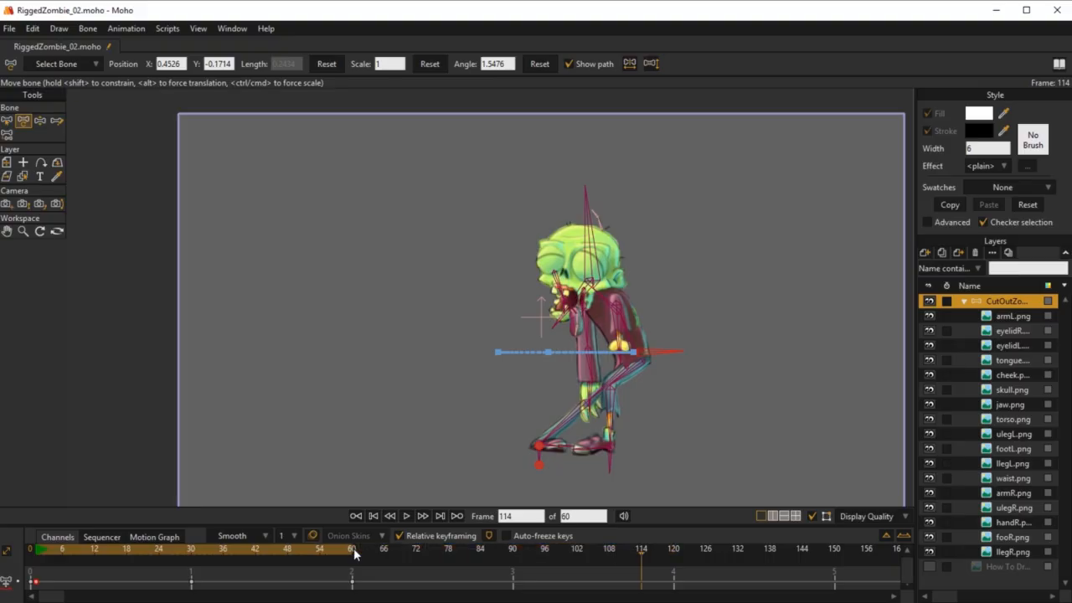
key(space)
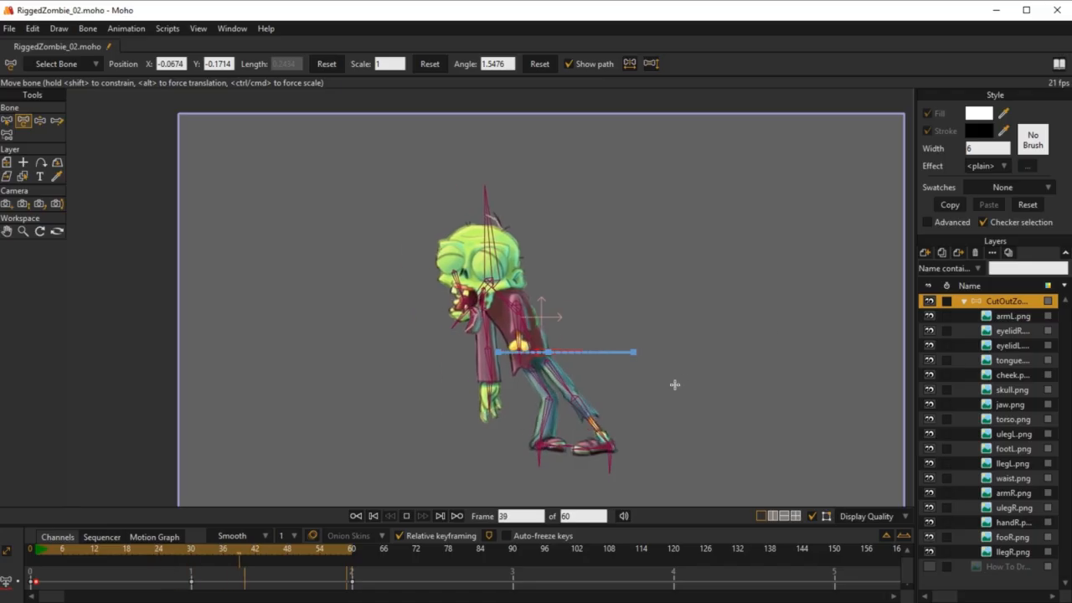
Step: At frame 0, adjust the bone strength of the head bone and both hair bones, setting the lower hair bone to about 0.1462
scroll(490, 440, up, 5)
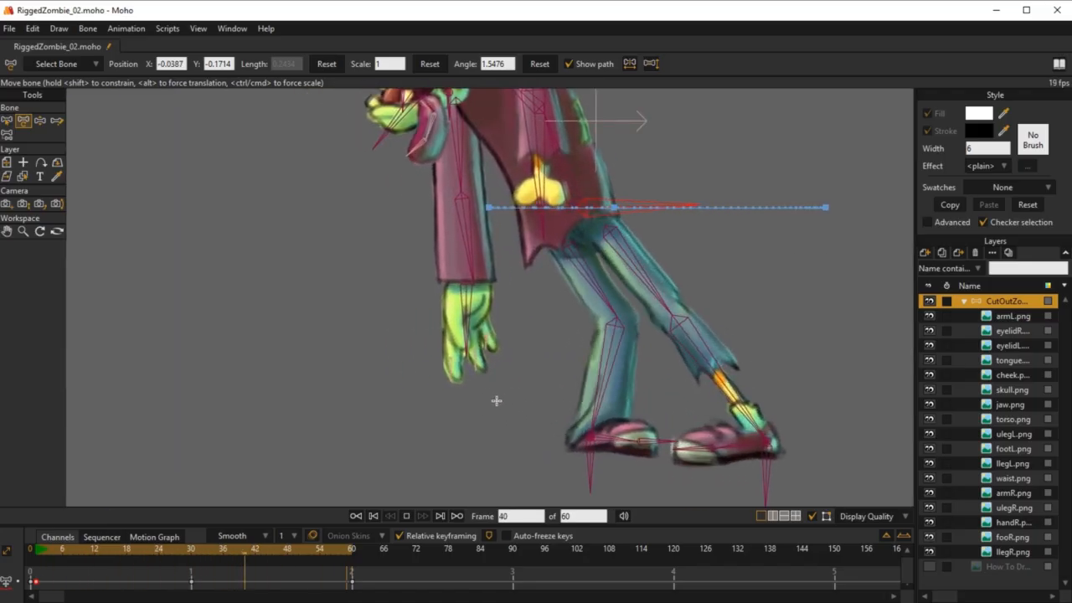
scroll(582, 358, down, 5)
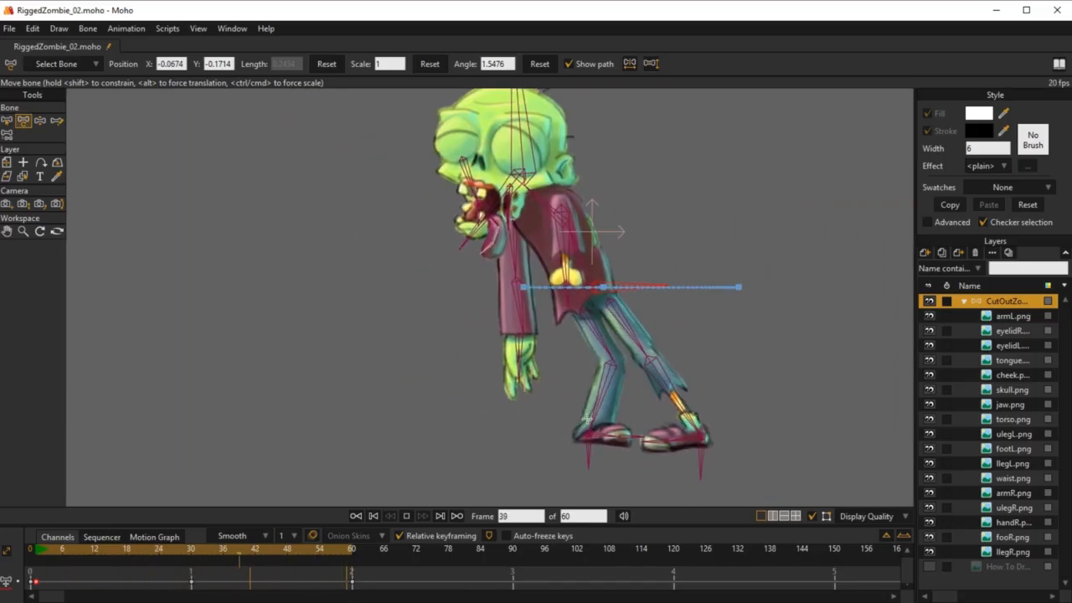
scroll(611, 170, up, 8)
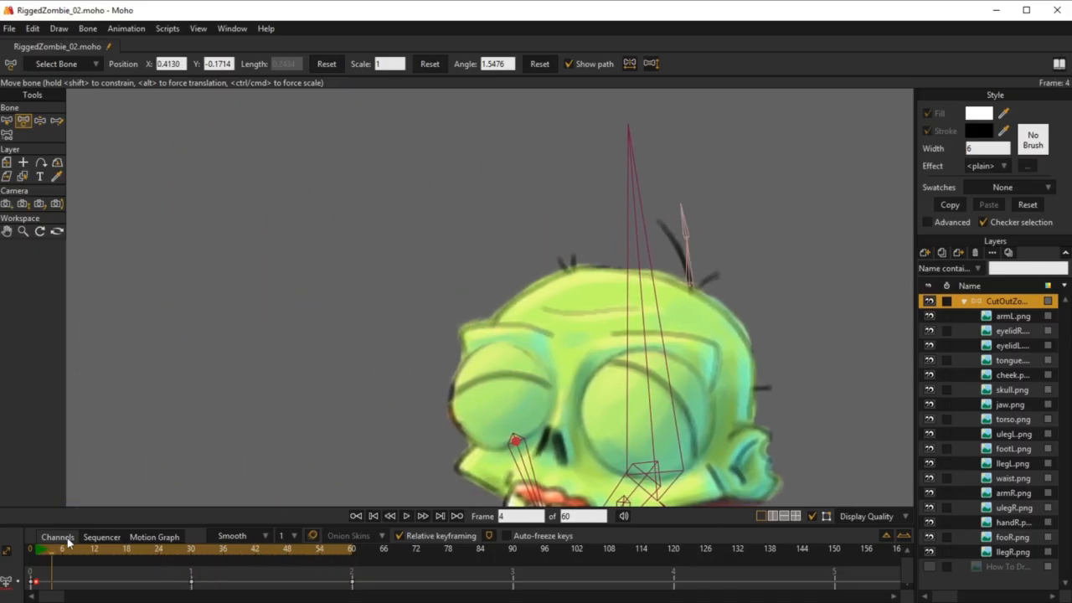
click(30, 551)
click(39, 134)
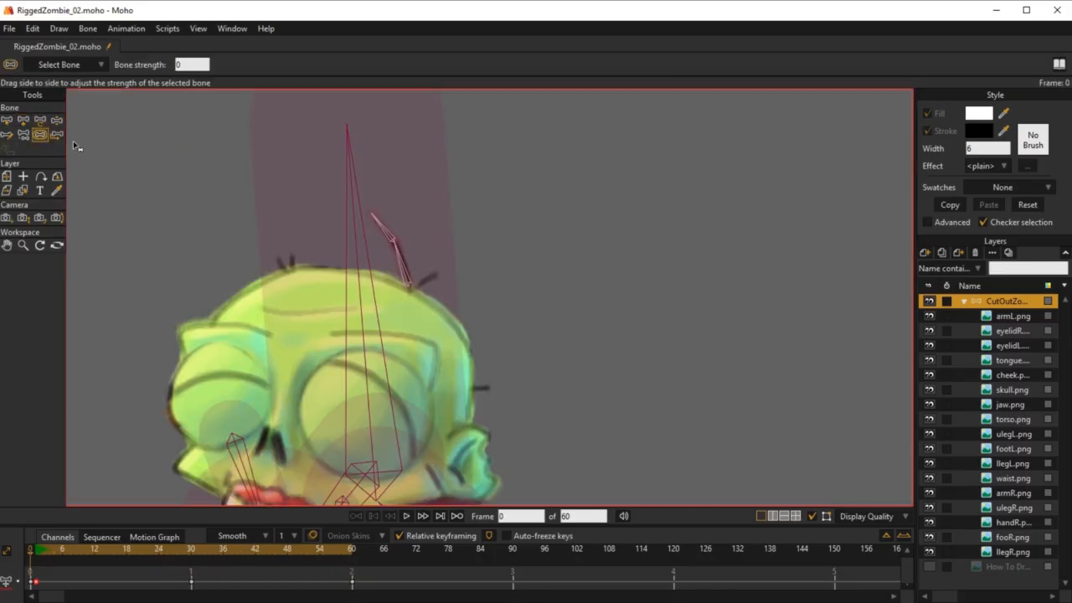
drag(364, 243, 339, 250)
scroll(387, 268, up, 3)
click(381, 230)
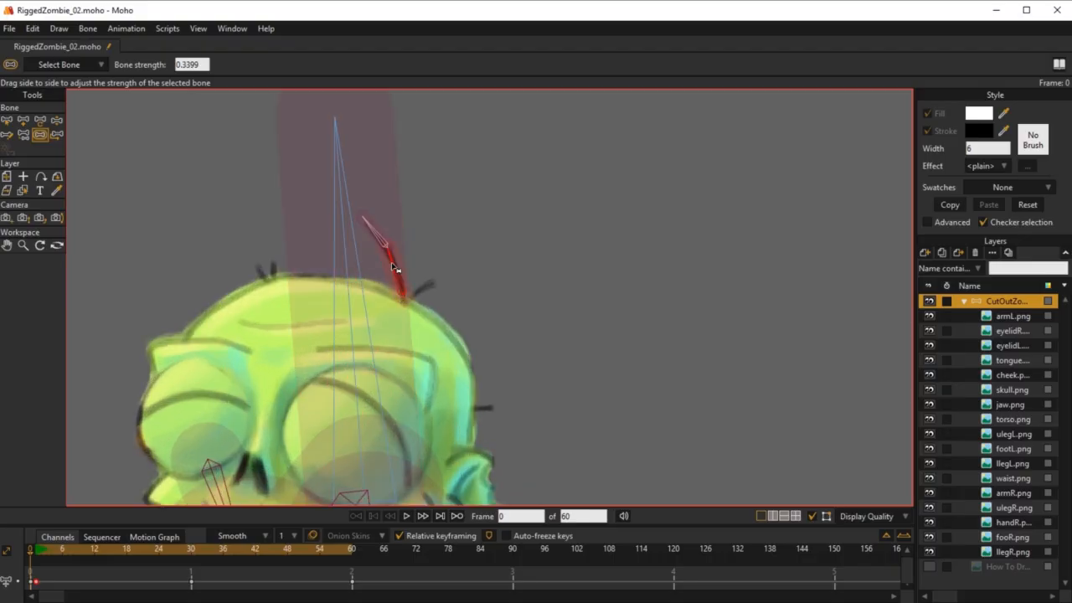
drag(389, 226, 417, 363)
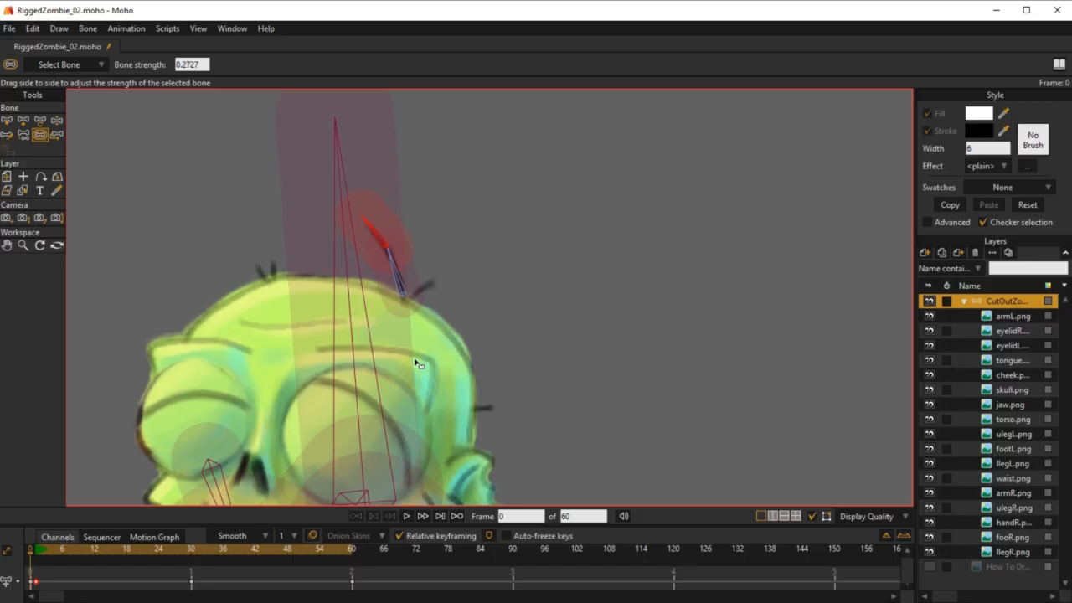
drag(397, 251, 98, 500)
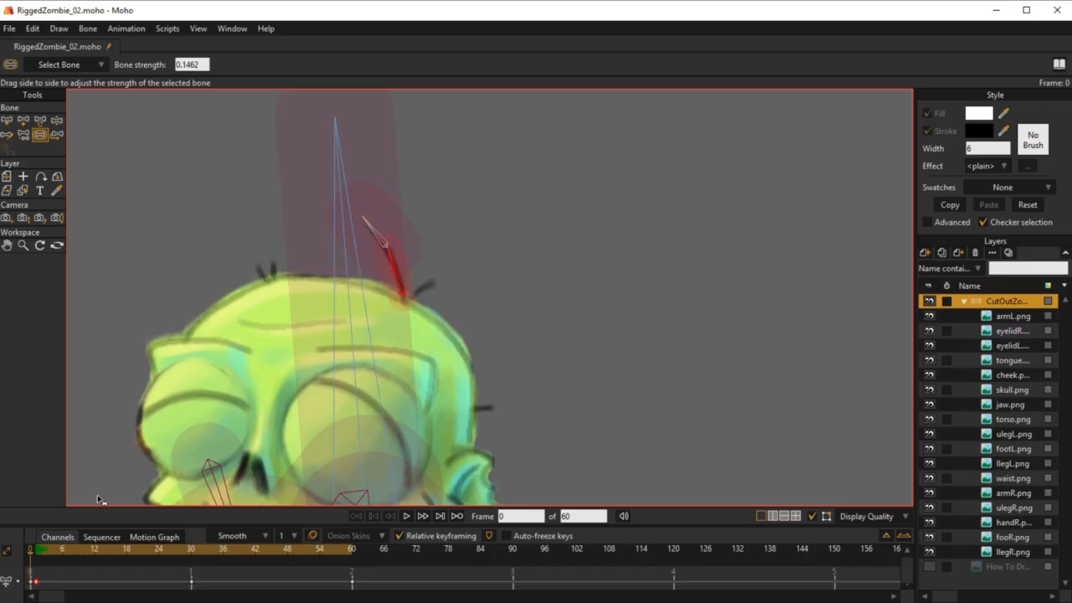
Step: Play the looping hip movement from frame 1 to check how the hair follows the skull, and stop playback
click(37, 554)
key(space)
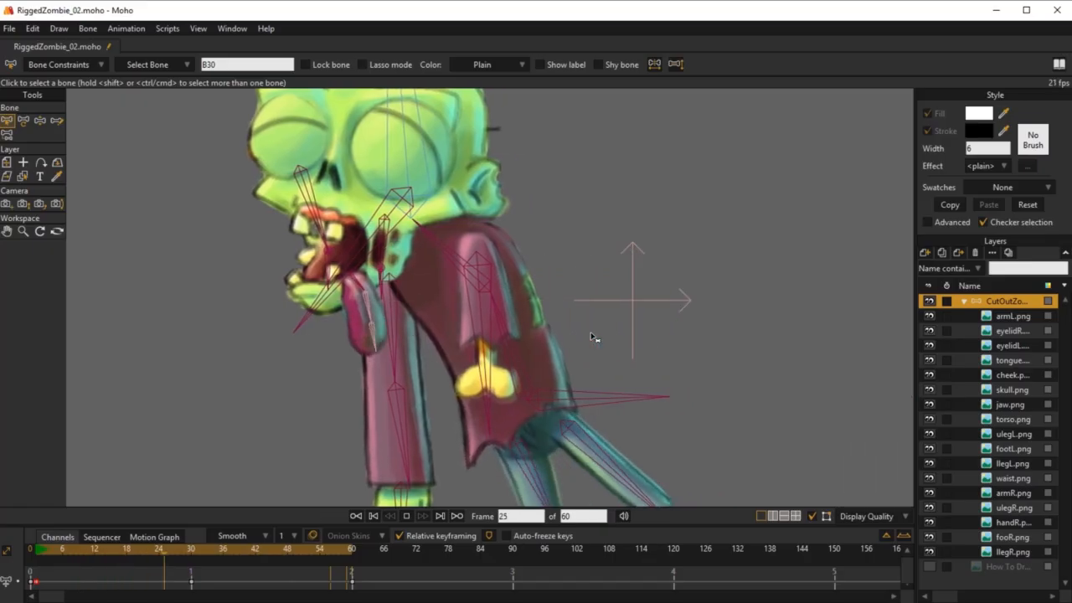
key(space)
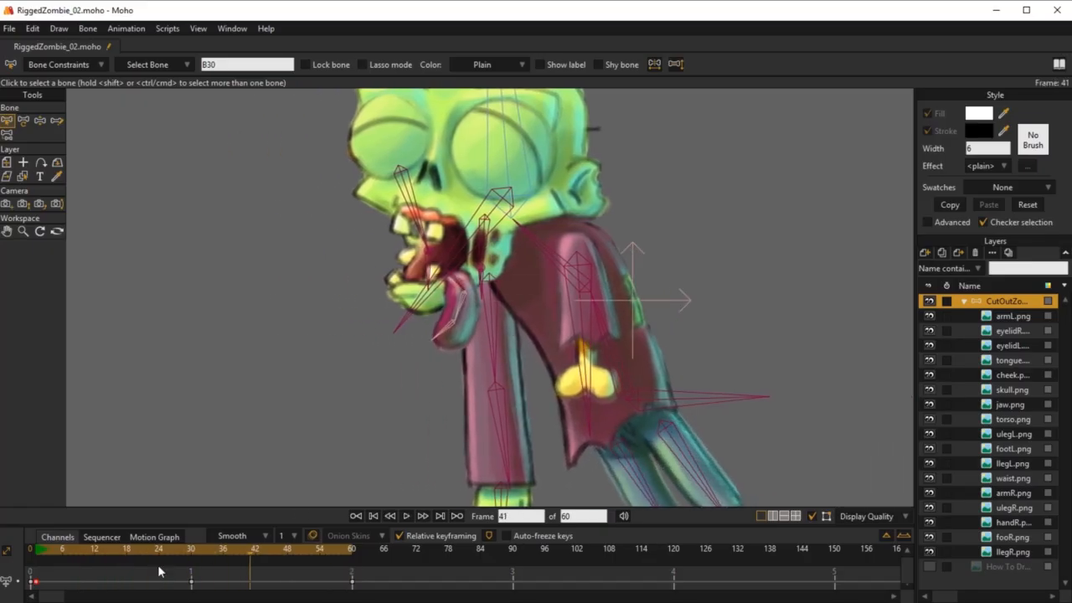
Step: At frame 0, select the two lower tongue bones together and set their bone dynamics torque force to 6
click(30, 550)
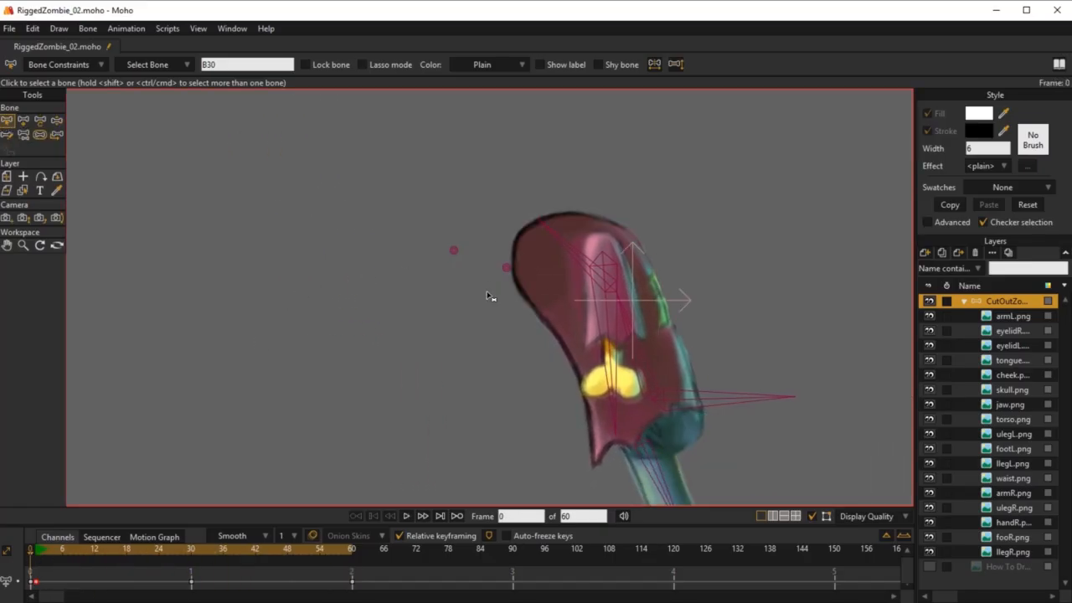
scroll(488, 296, down, 5)
drag(612, 138, 567, 357)
drag(345, 156, 207, 212)
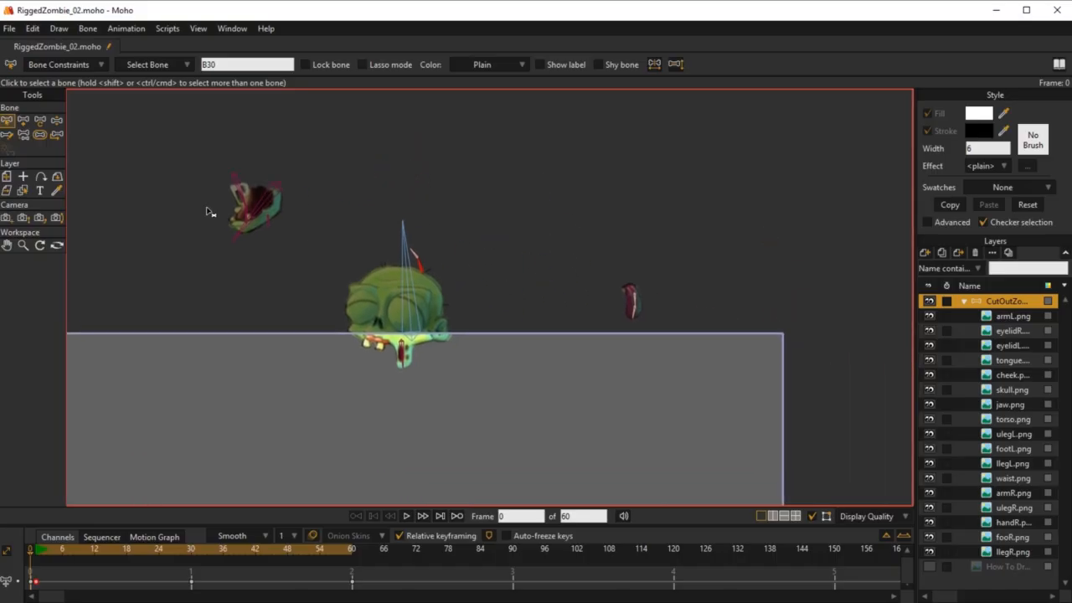
scroll(636, 283, up, 5)
click(542, 396)
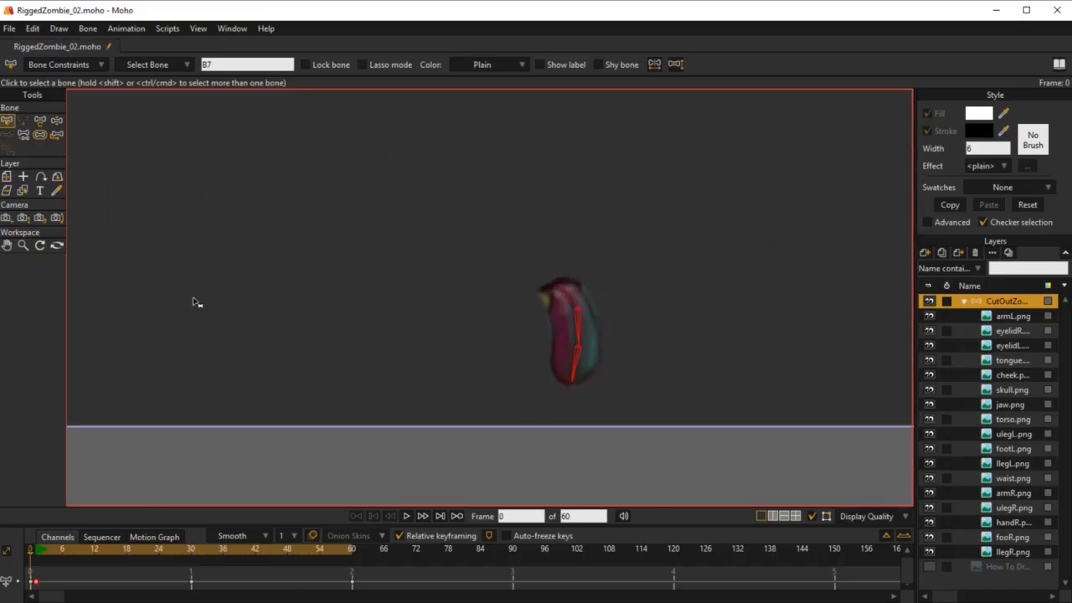
click(559, 403)
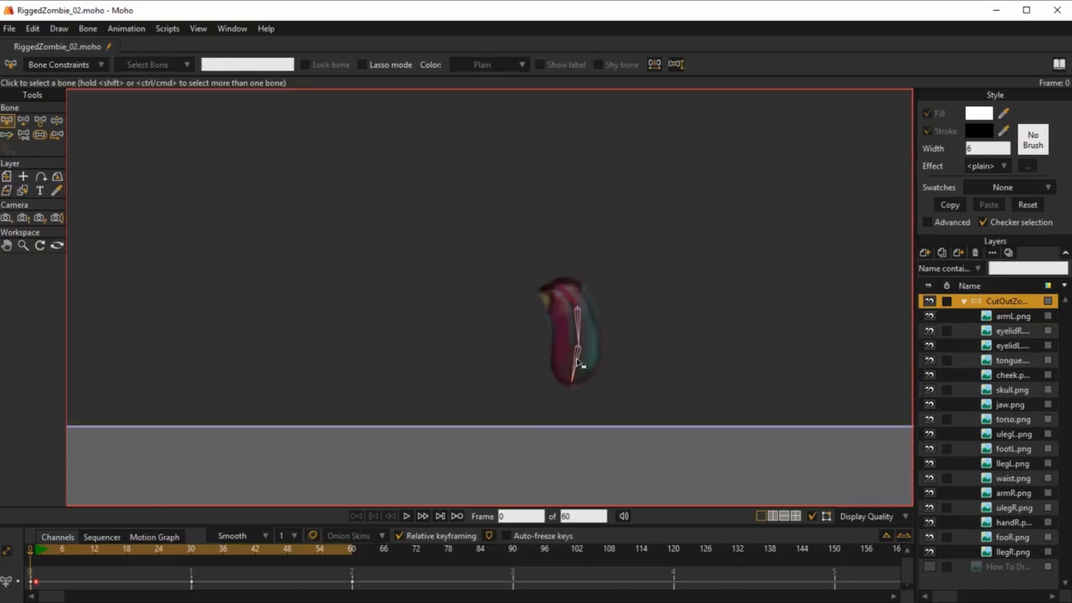
click(578, 362)
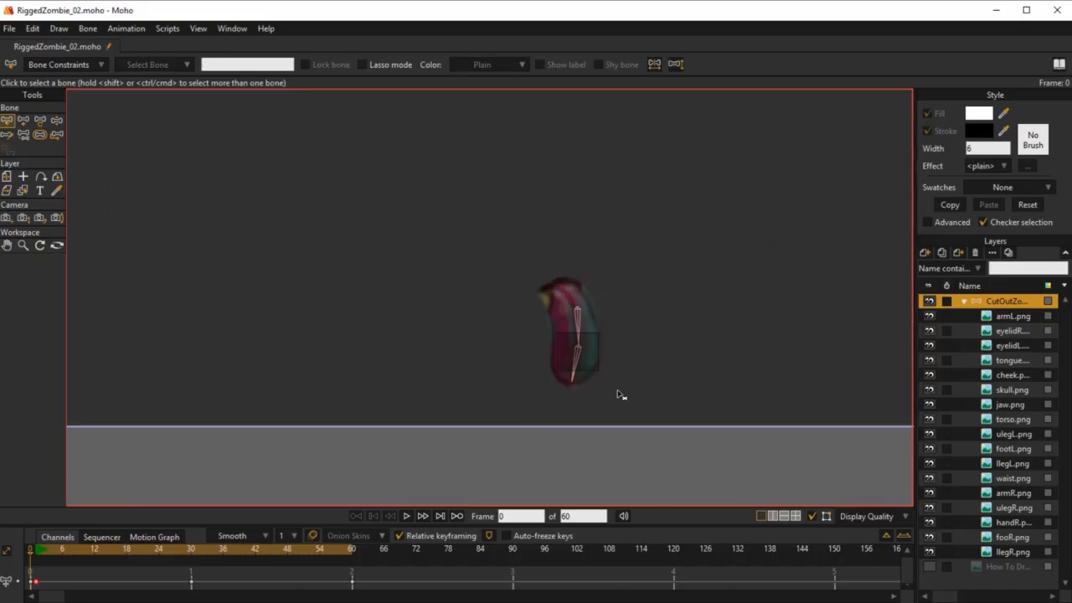
click(53, 65)
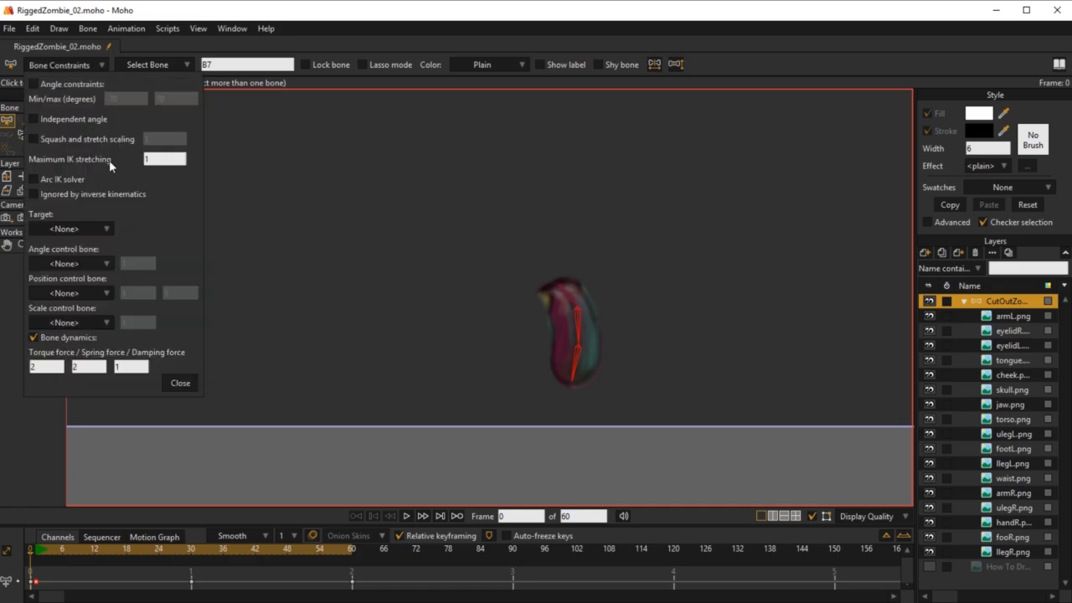
click(52, 367)
drag(52, 367, 0, 367)
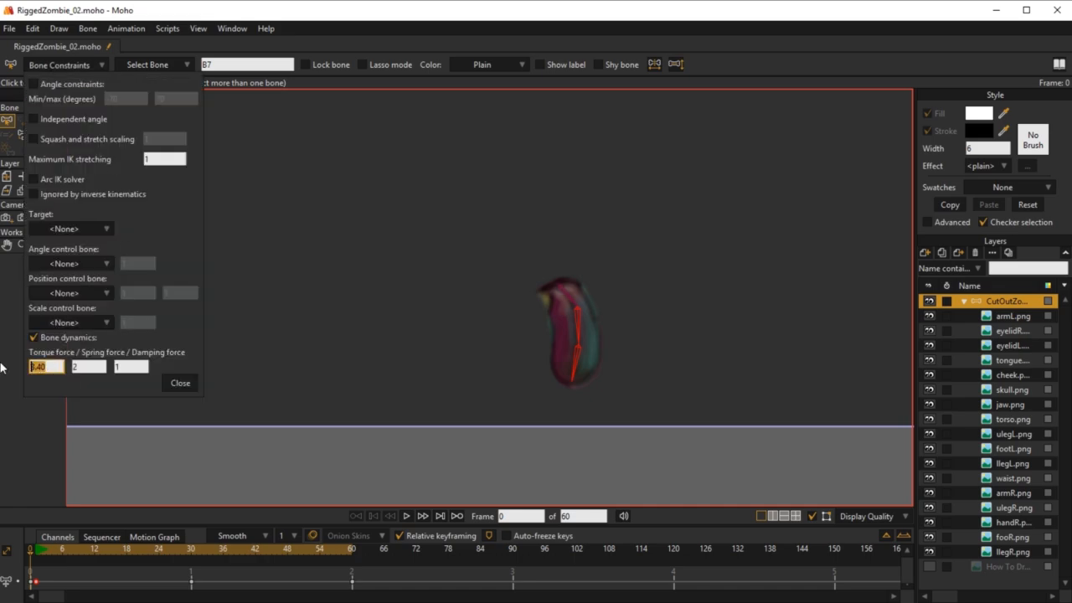
click(181, 384)
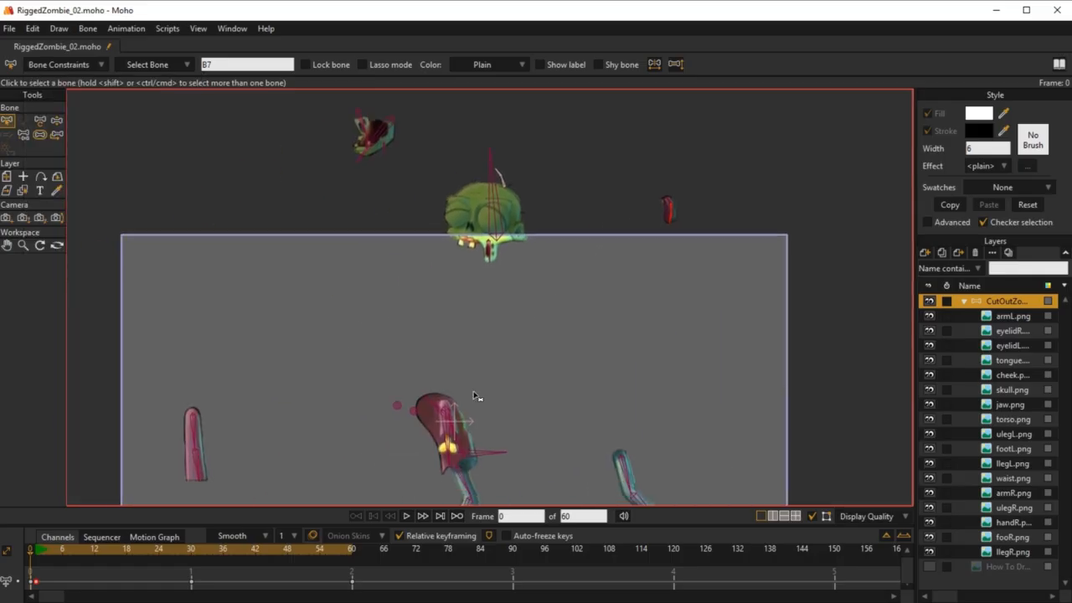
Step: Play the loop from the start and scrub through the timeline to examine the tongue's swing
click(36, 553)
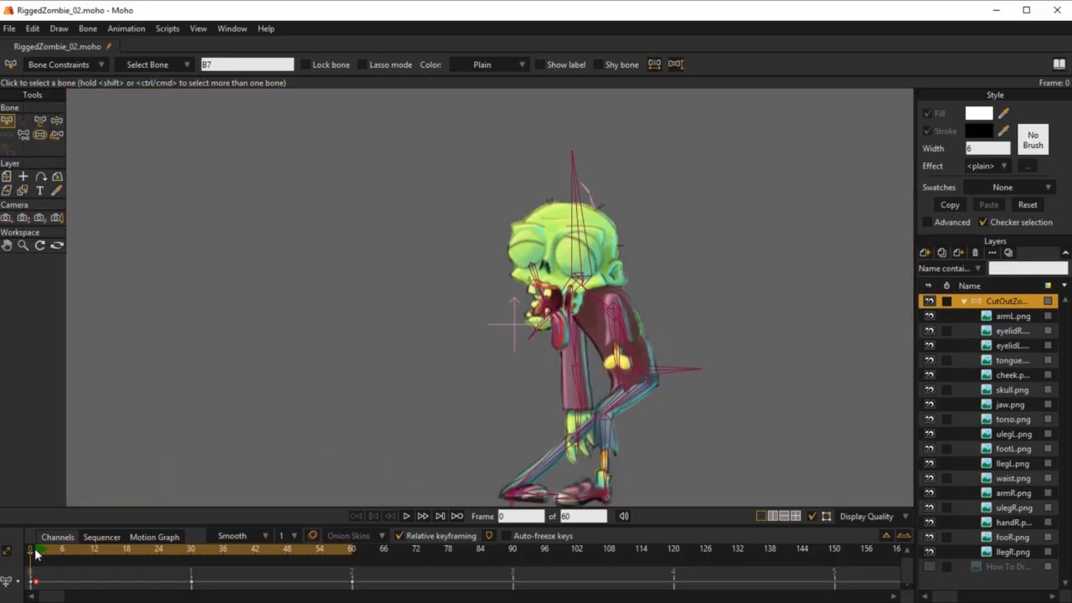
key(space)
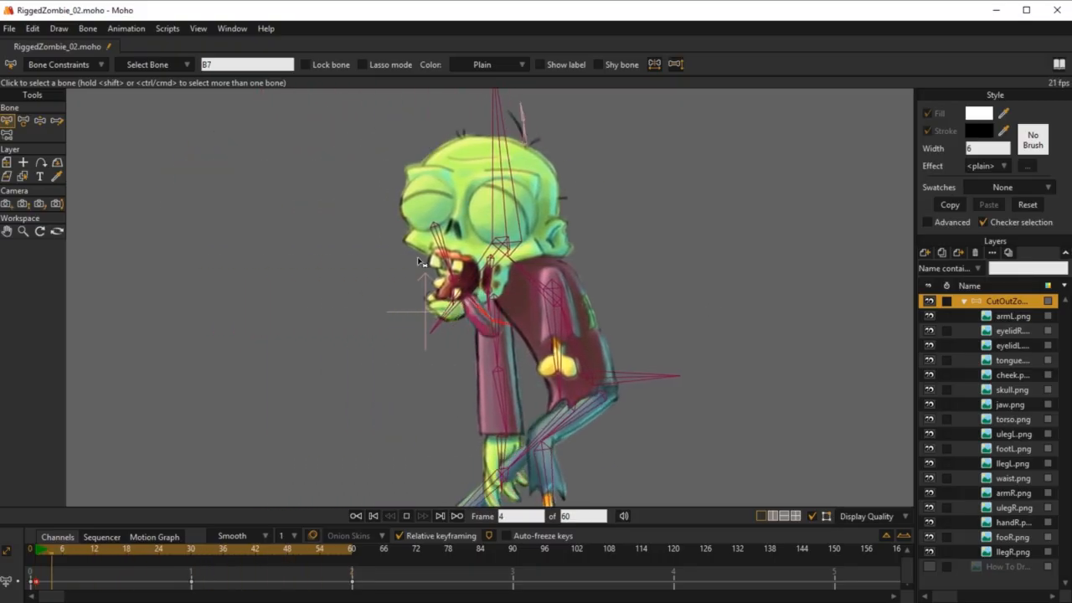
scroll(420, 260, up, 4)
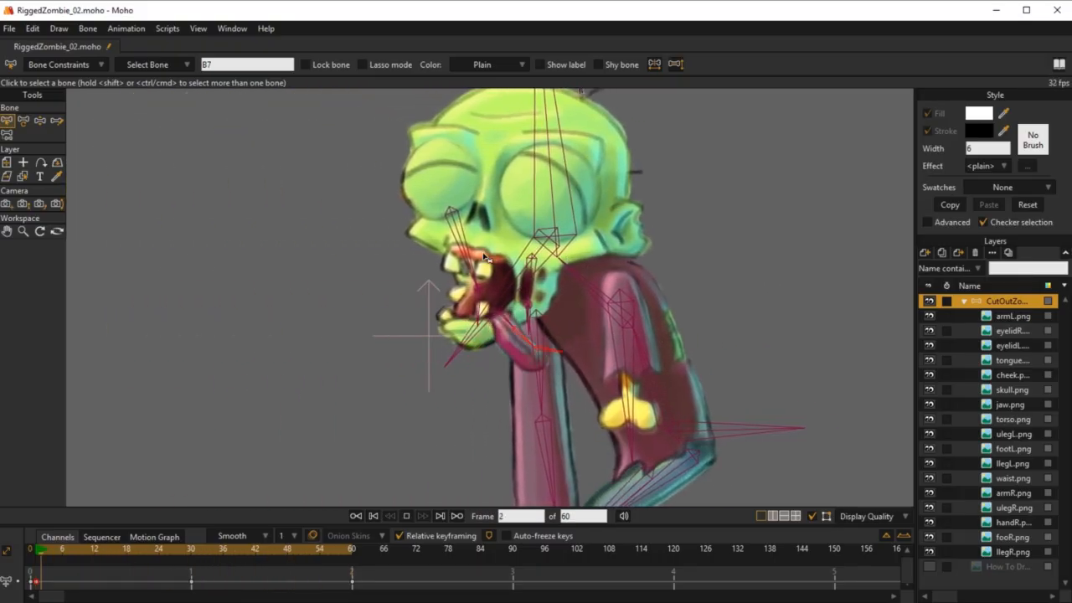
key(space)
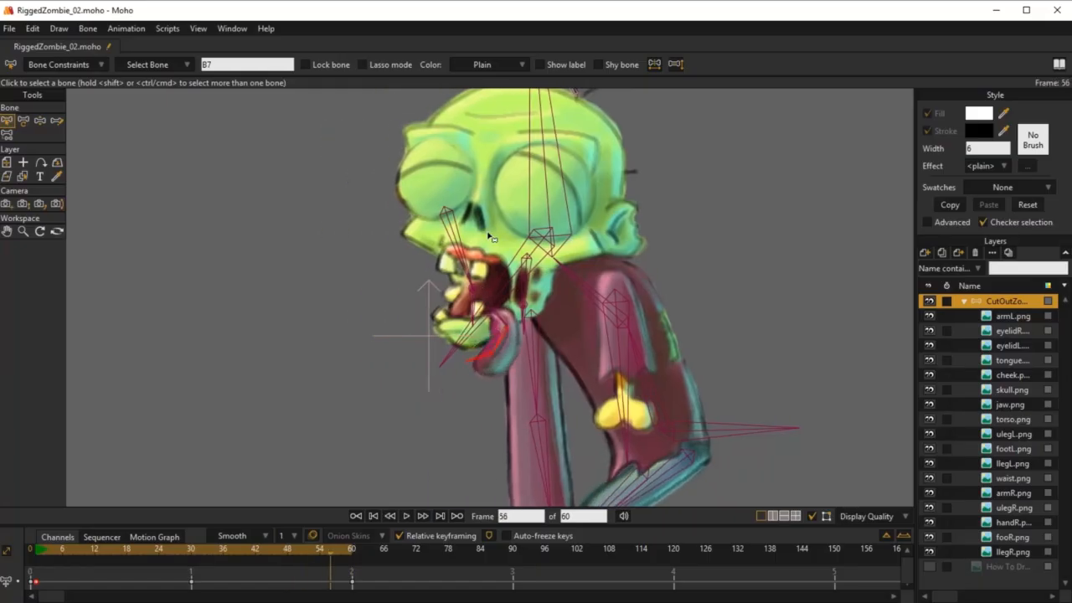
drag(39, 551, 249, 552)
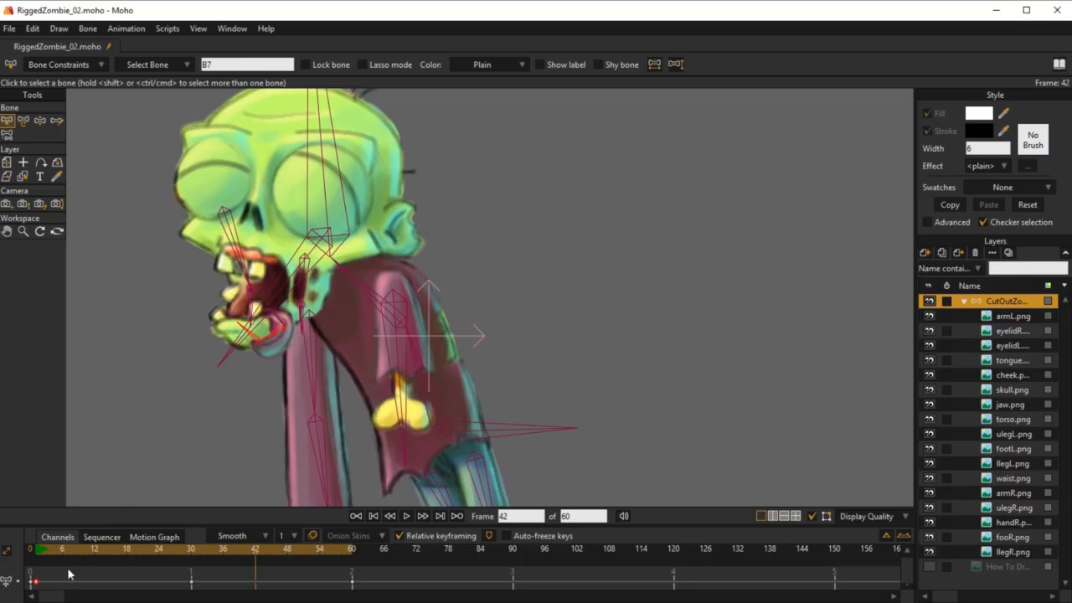
Step: Back at frame 0, adjust the middle tongue bone's torque force and set the tongue tip bone's torque force to 4
click(33, 555)
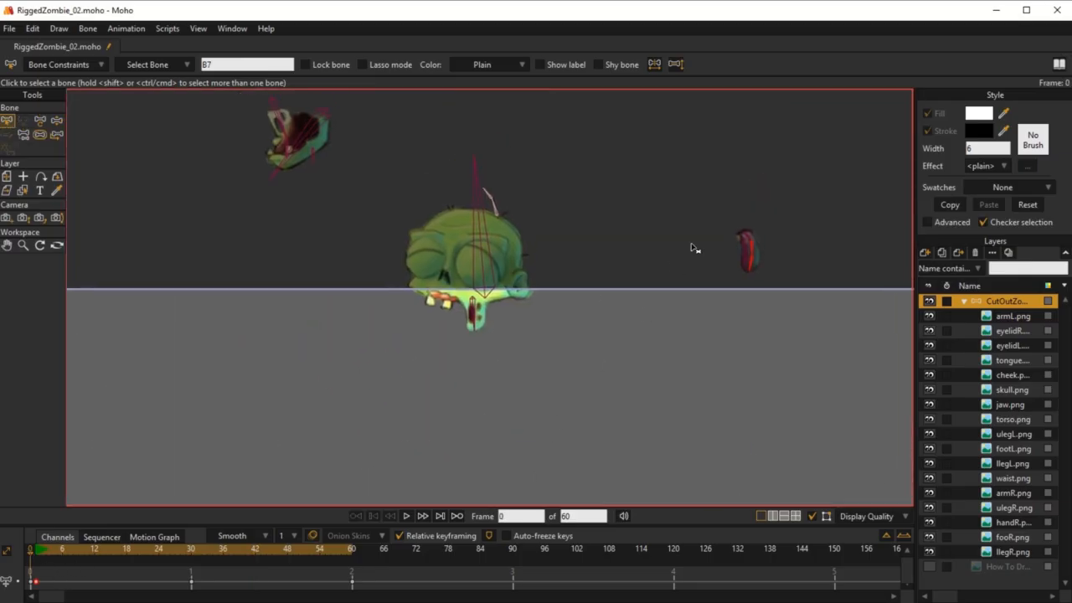
scroll(809, 209, up, 3)
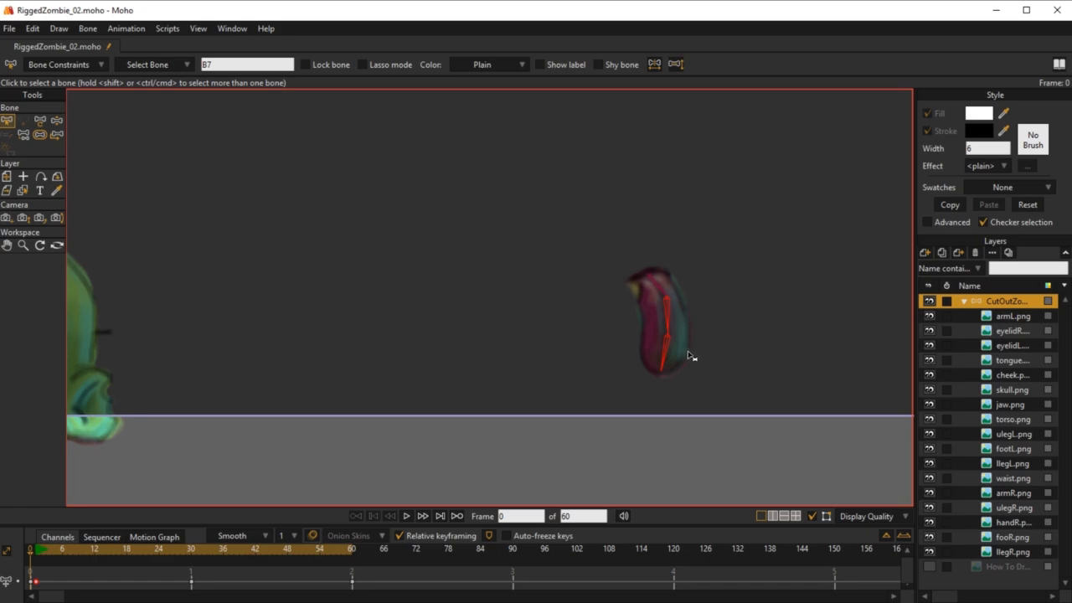
click(668, 315)
click(38, 65)
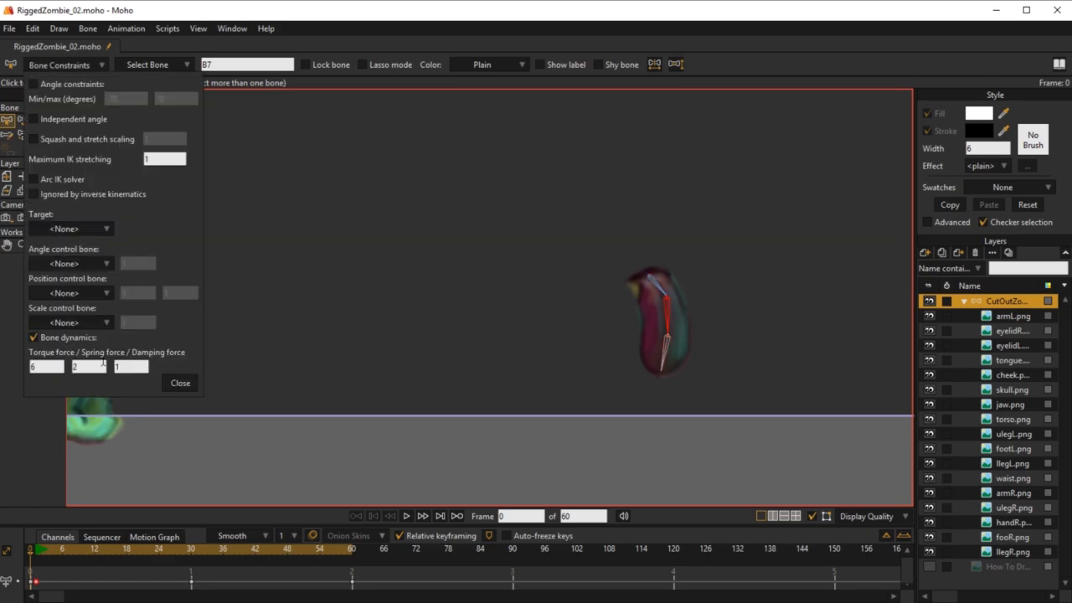
drag(51, 366, 20, 366)
click(669, 353)
drag(60, 366, 1, 372)
text(4)
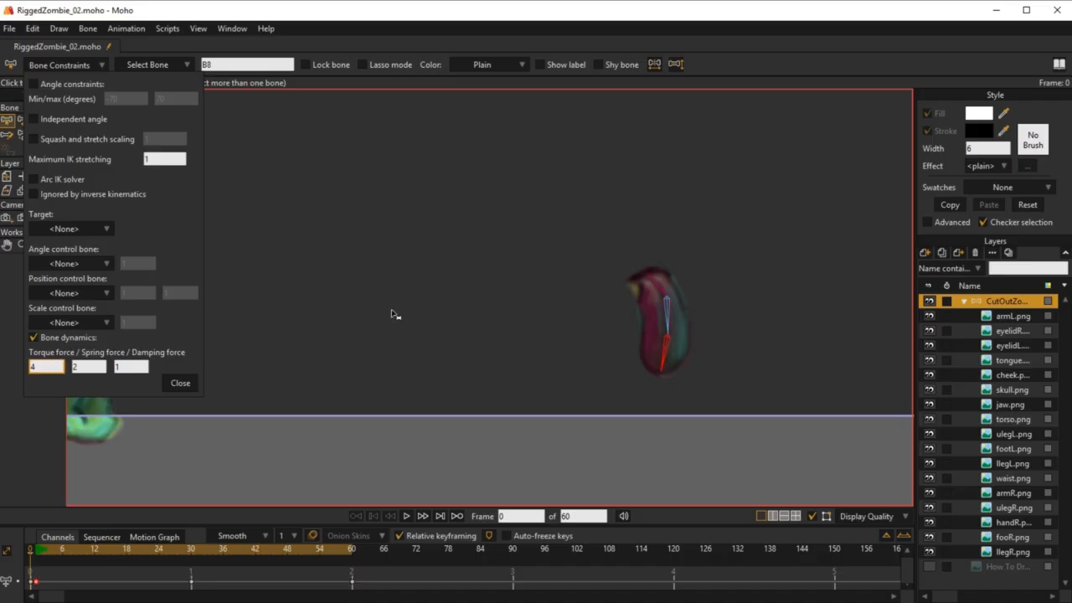
Step: Set the middle tongue bone's torque force to 3 and review the constraint settings of the tip and base tongue bones
click(668, 315)
drag(58, 366, 1, 372)
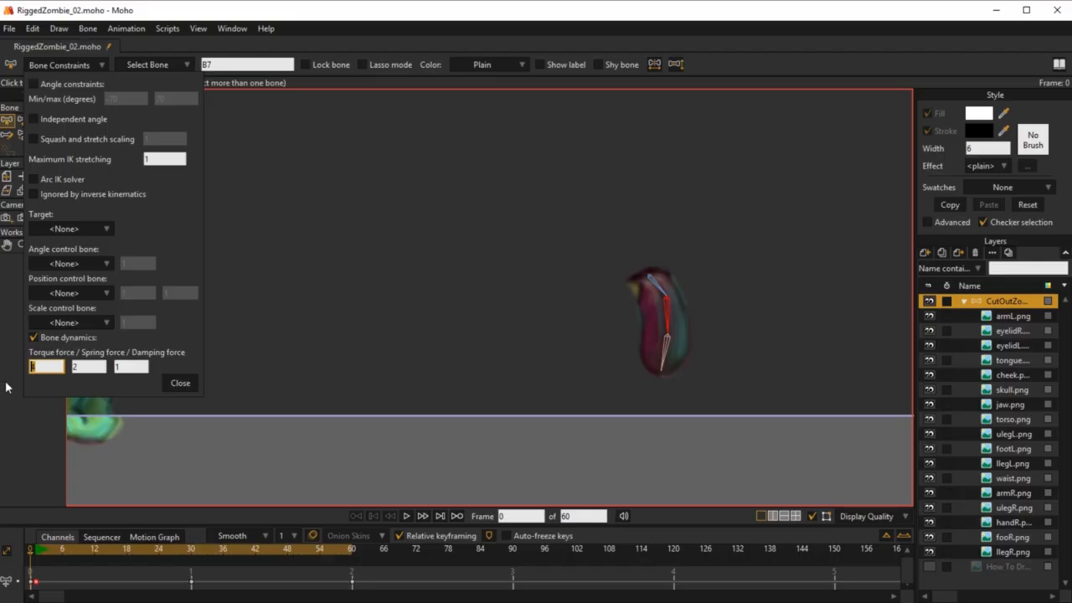
click(669, 352)
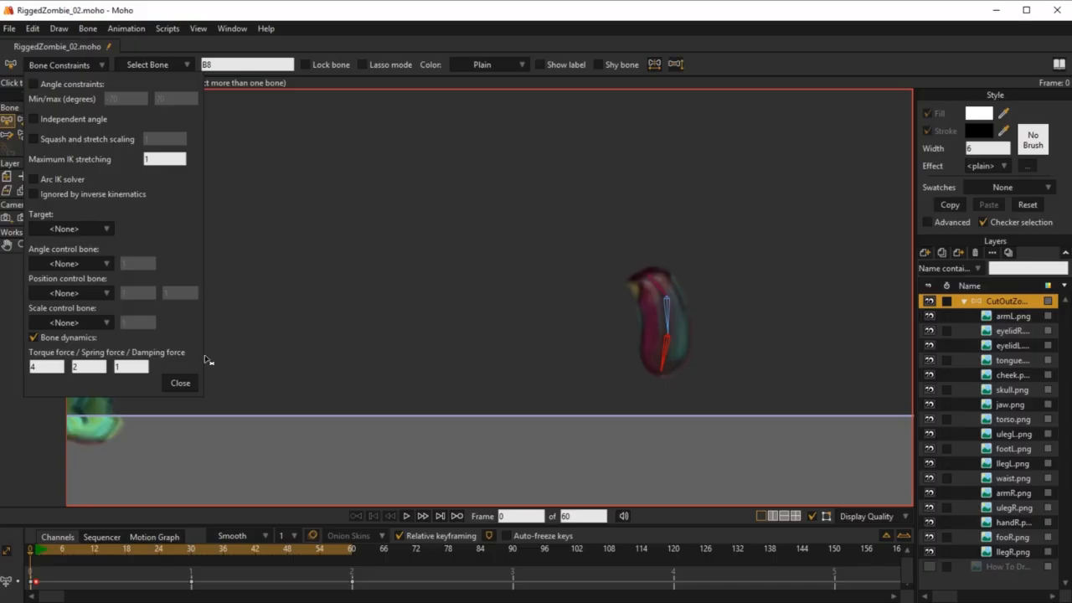
click(669, 316)
click(656, 288)
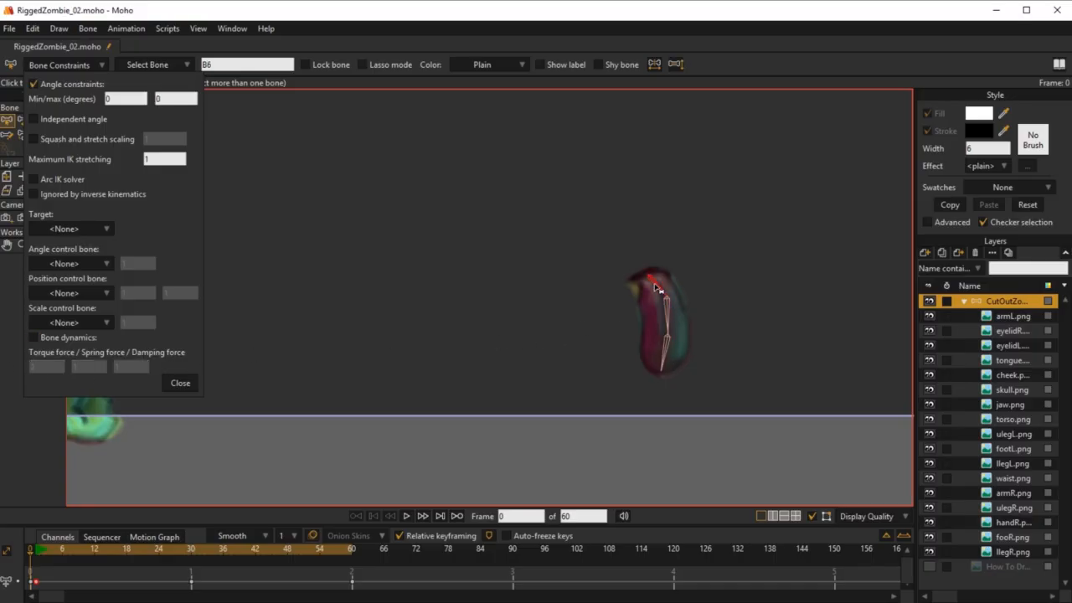
click(180, 383)
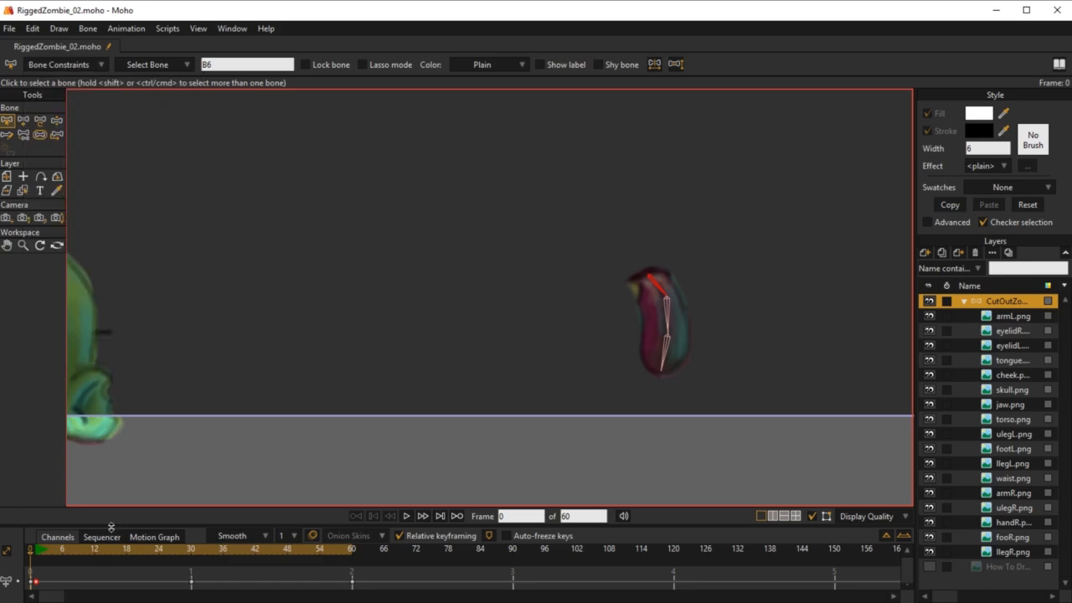
click(670, 311)
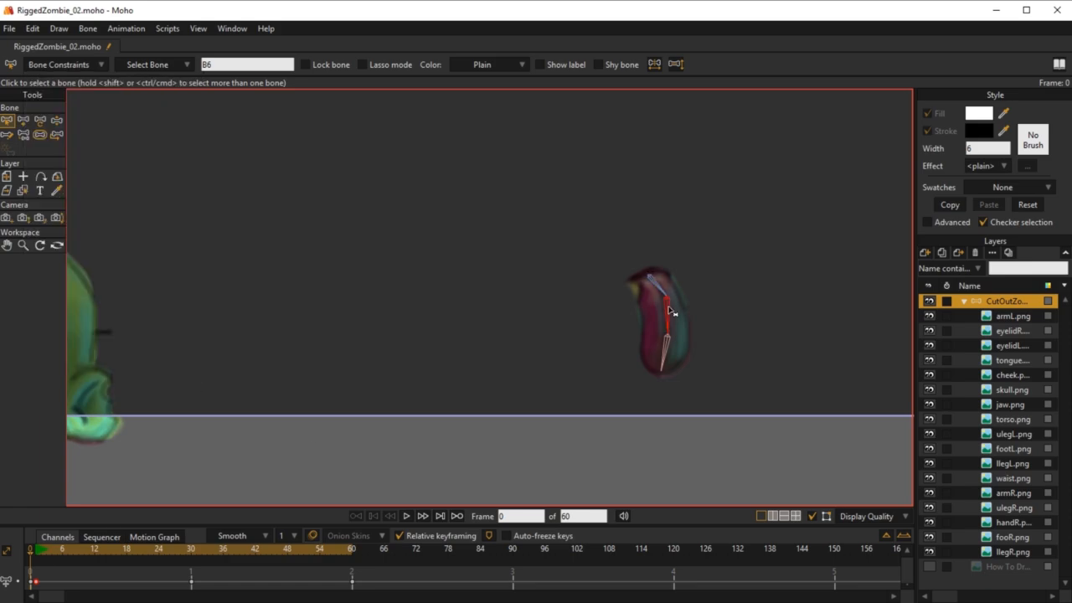
click(64, 65)
click(37, 363)
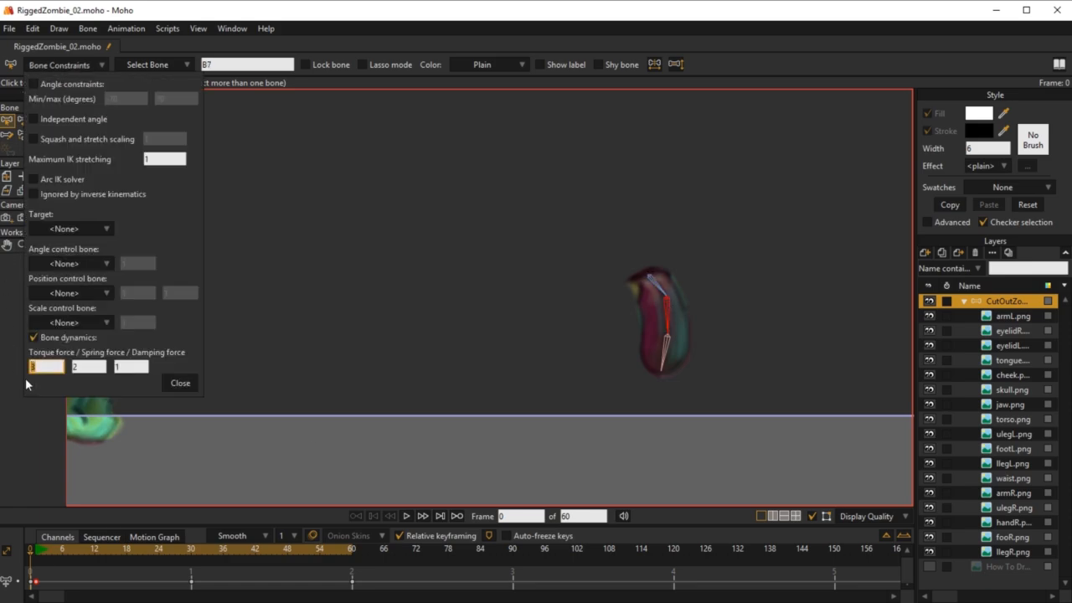
click(180, 383)
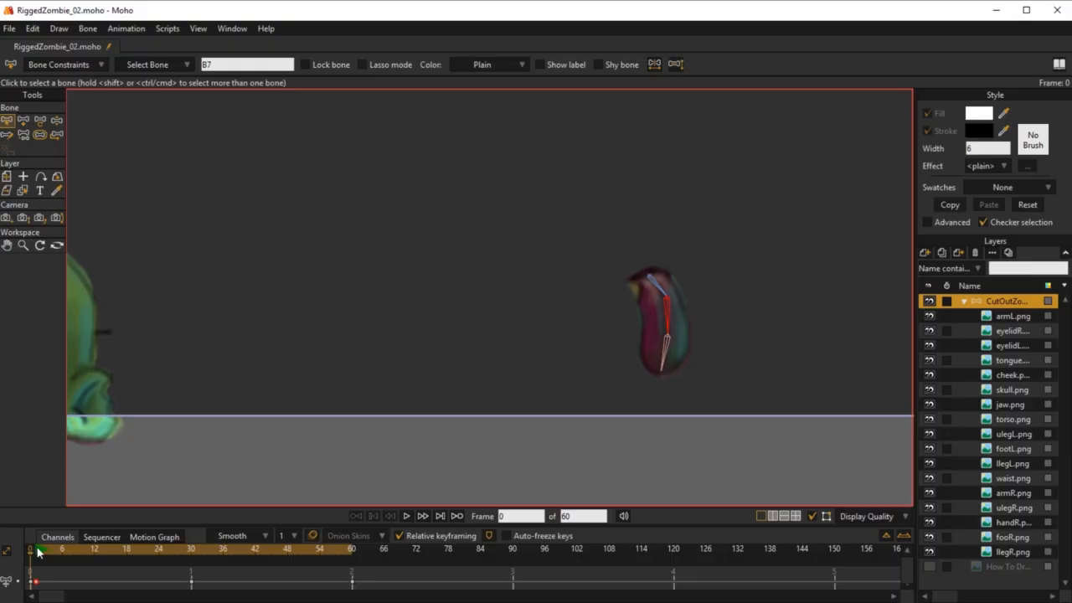
Step: Play the hip loop from frame 1 again to check the tongue's motion on the assembled zombie, and stop playback
click(37, 550)
scroll(437, 372, down, 8)
drag(447, 494, 620, 310)
drag(556, 419, 597, 336)
key(space)
scroll(536, 259, up, 3)
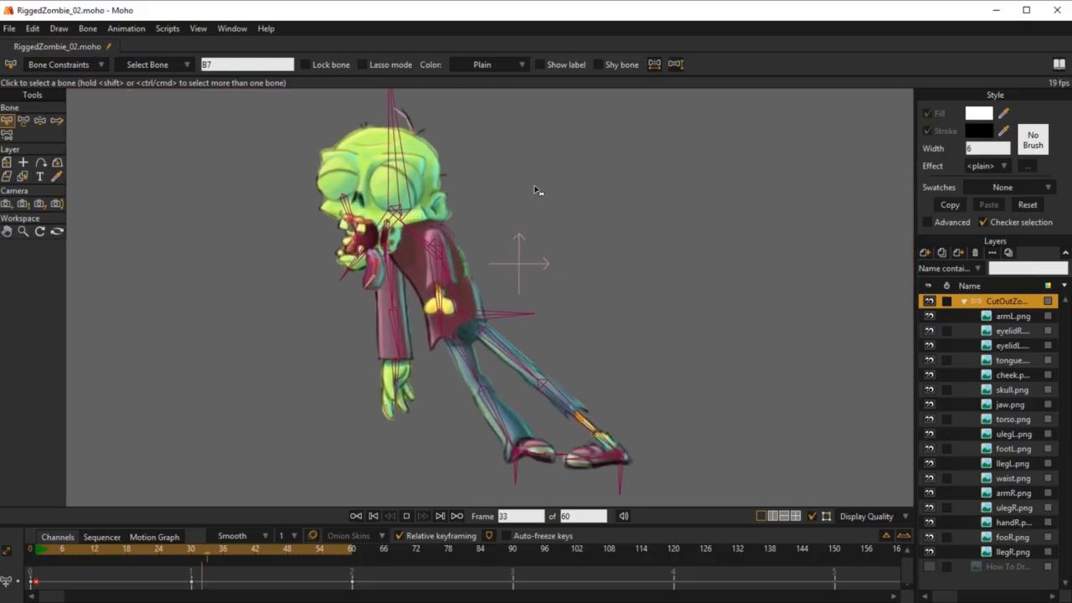
scroll(520, 179, up, 2)
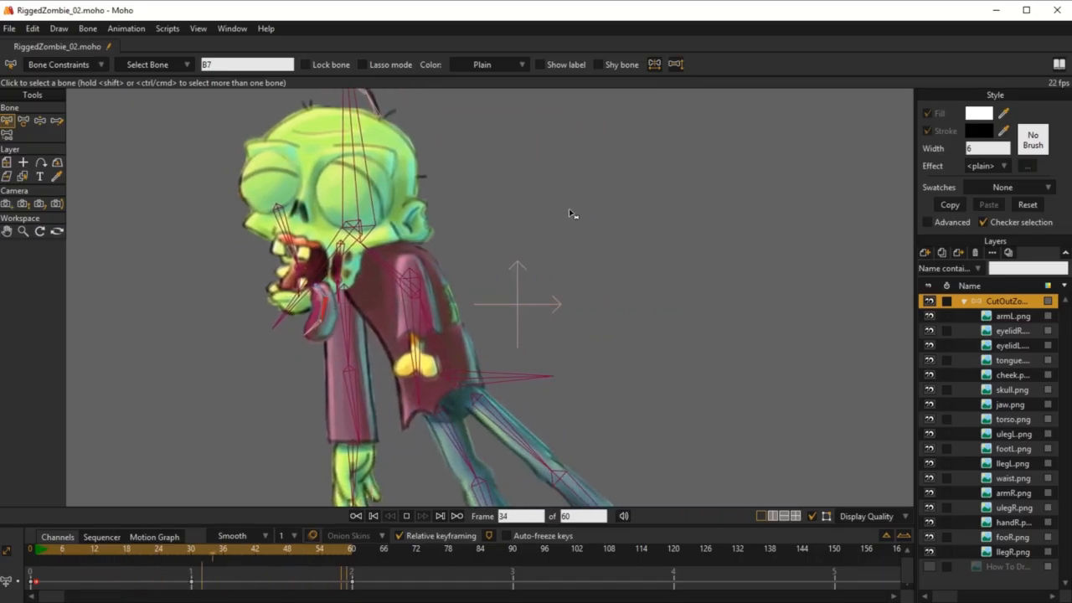
key(space)
scroll(636, 249, down, 3)
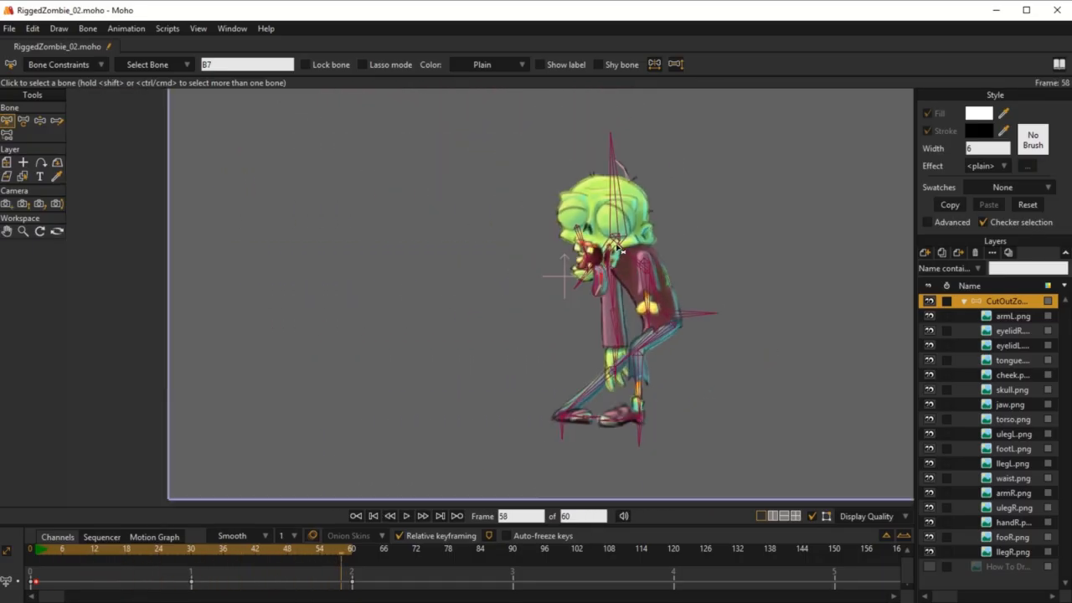
drag(709, 282, 659, 315)
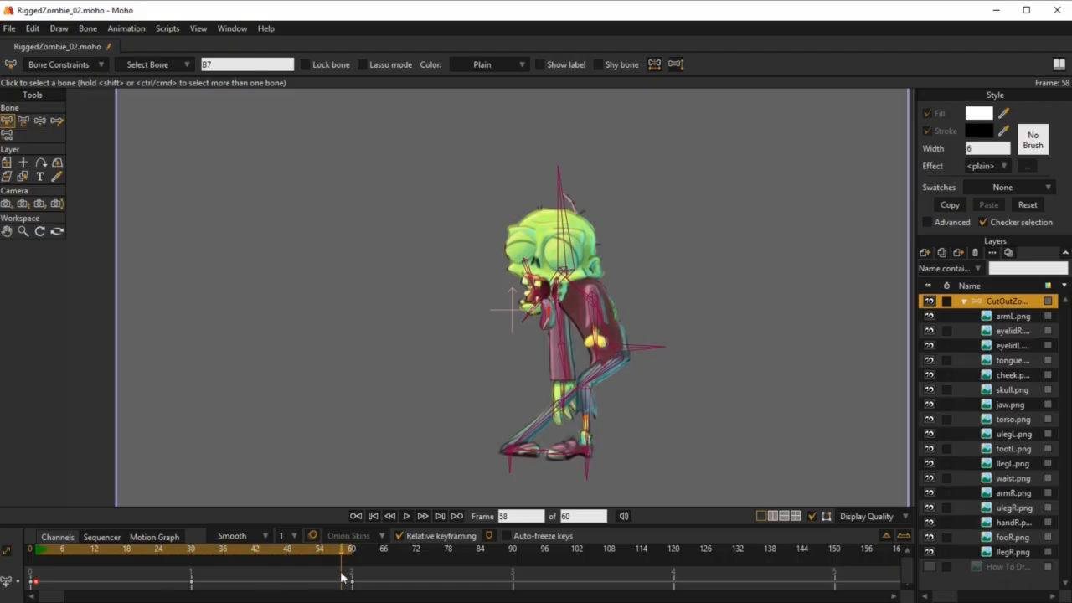
Step: Delete all the hip loop's keyframes from the timeline and collapse the zombie's bone layer
drag(370, 579, 42, 599)
key(Delete)
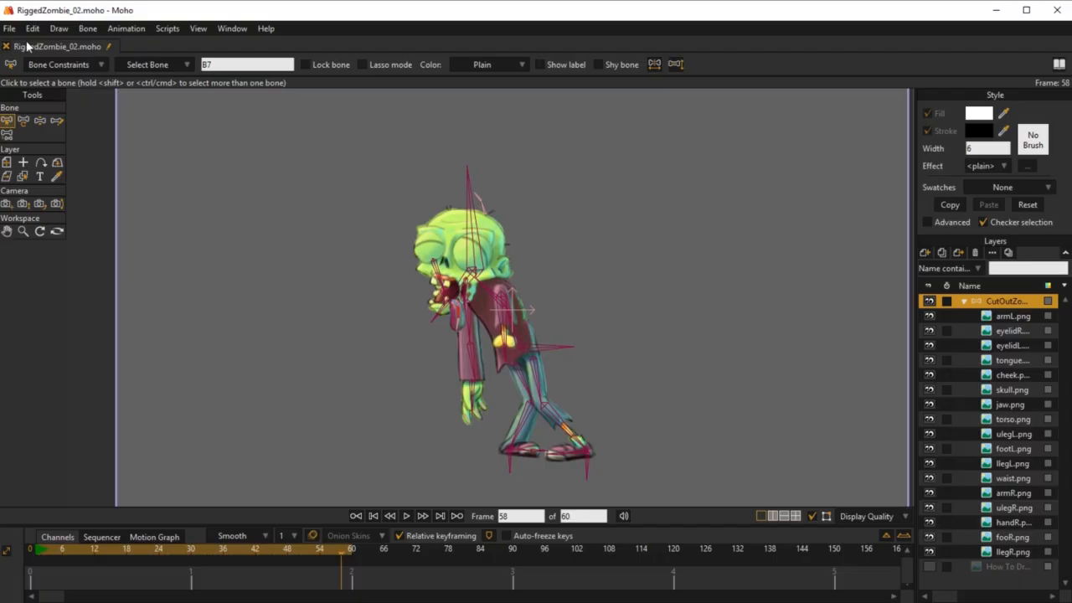
click(965, 302)
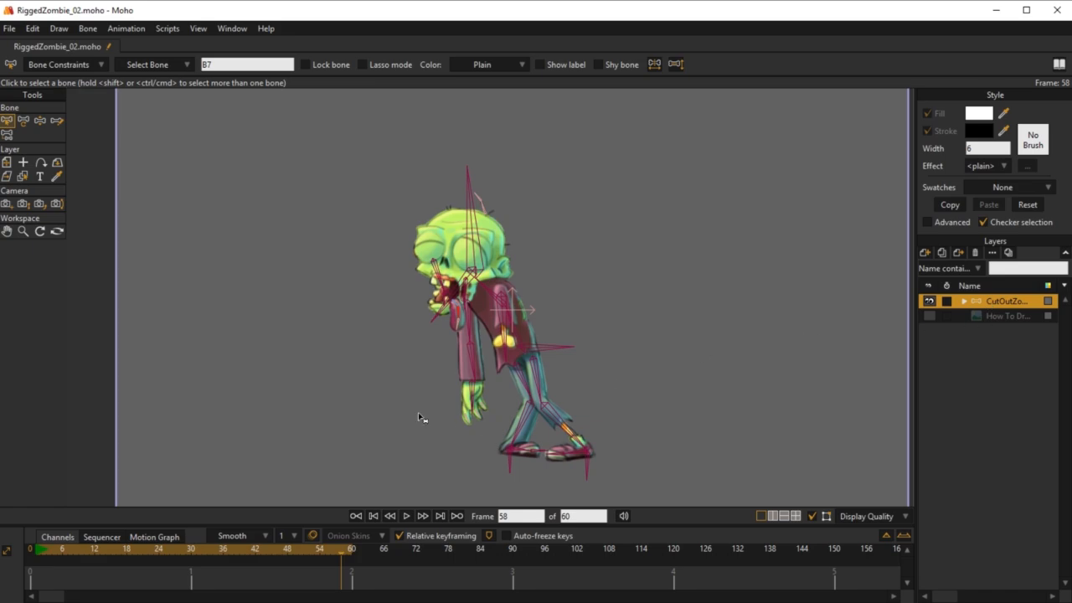
drag(509, 348, 561, 344)
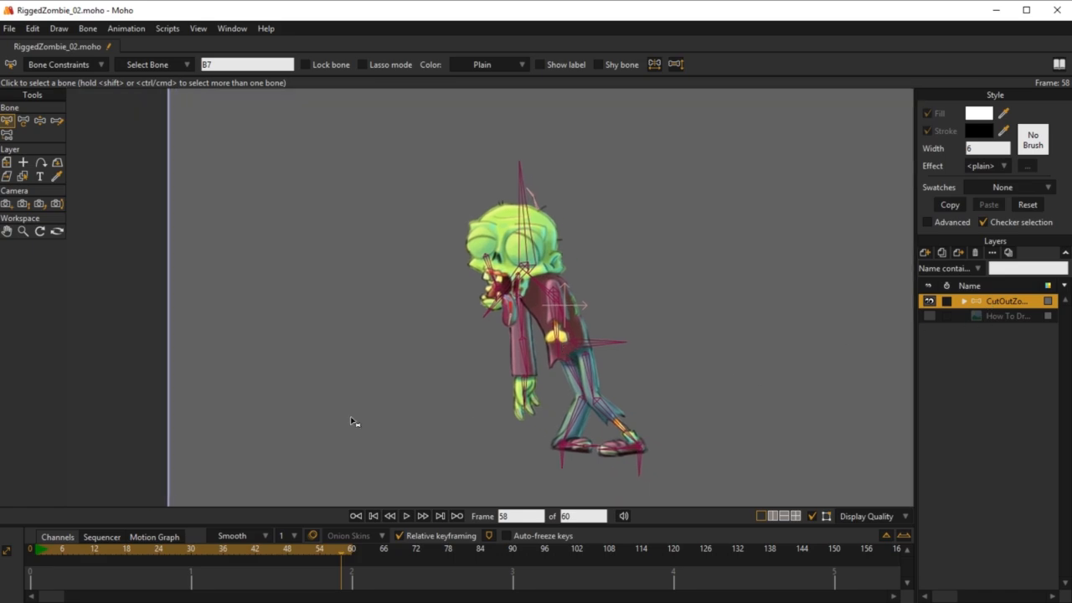
Step: At frame 1, pose the zombie with the right arm reaching forward, the head tilted slightly and the stump arm rotated
click(37, 553)
key(z)
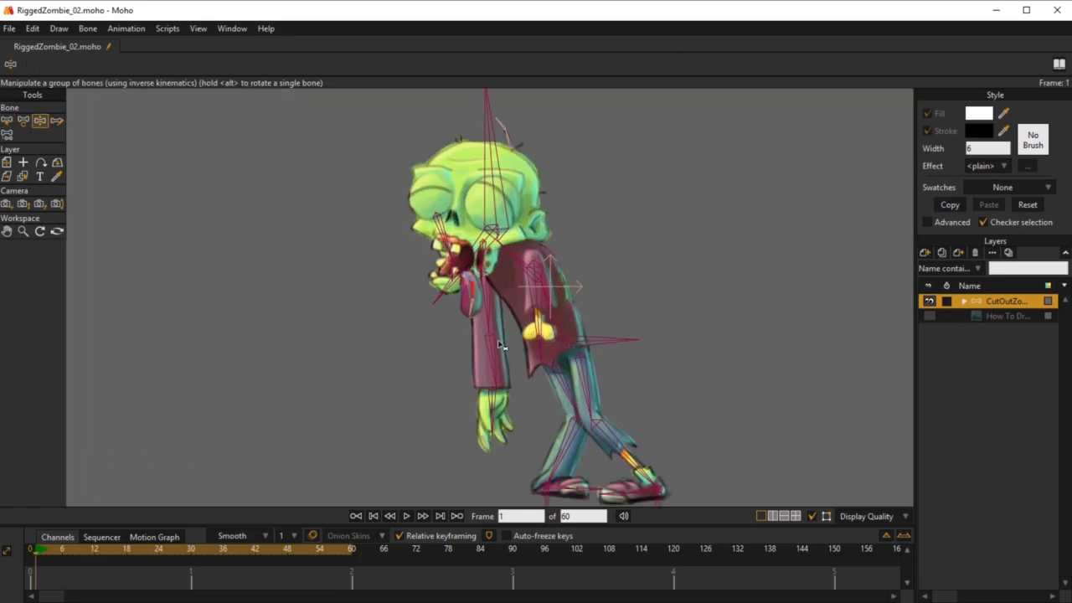
drag(489, 360, 390, 317)
drag(515, 301, 467, 306)
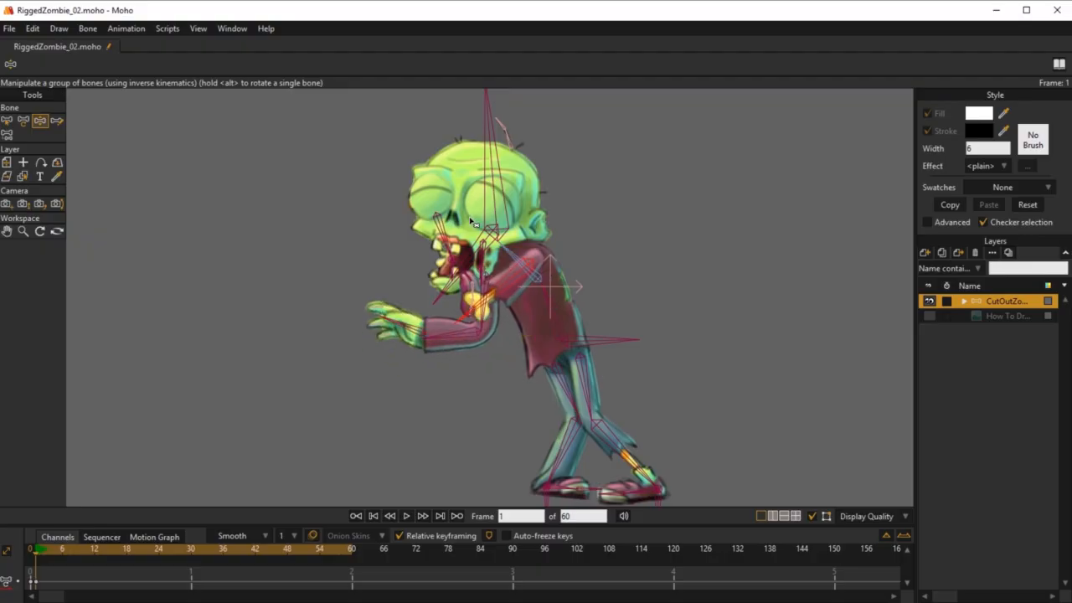
mouse_move(478, 181)
mouse_down()
mouse_move(558, 179)
mouse_move(484, 169)
mouse_move(472, 195)
mouse_up()
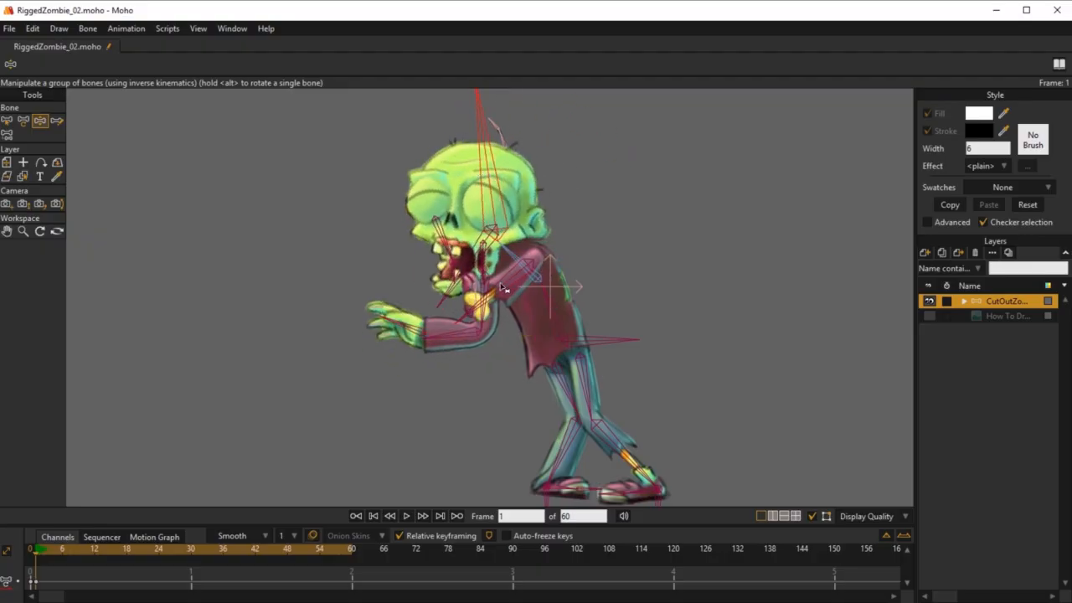
drag(506, 286, 526, 308)
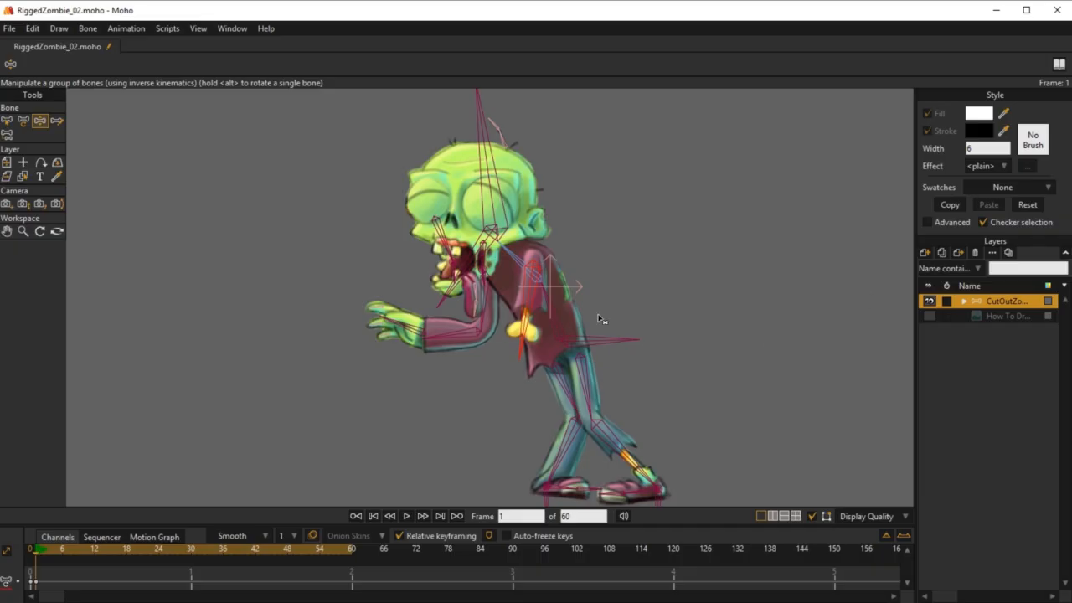
Step: Shift the hips and rotate both feet, and adjust the angles of the head and jaw
mouse_move(595, 343)
mouse_down()
mouse_move(586, 367)
mouse_move(596, 328)
mouse_move(583, 346)
mouse_up()
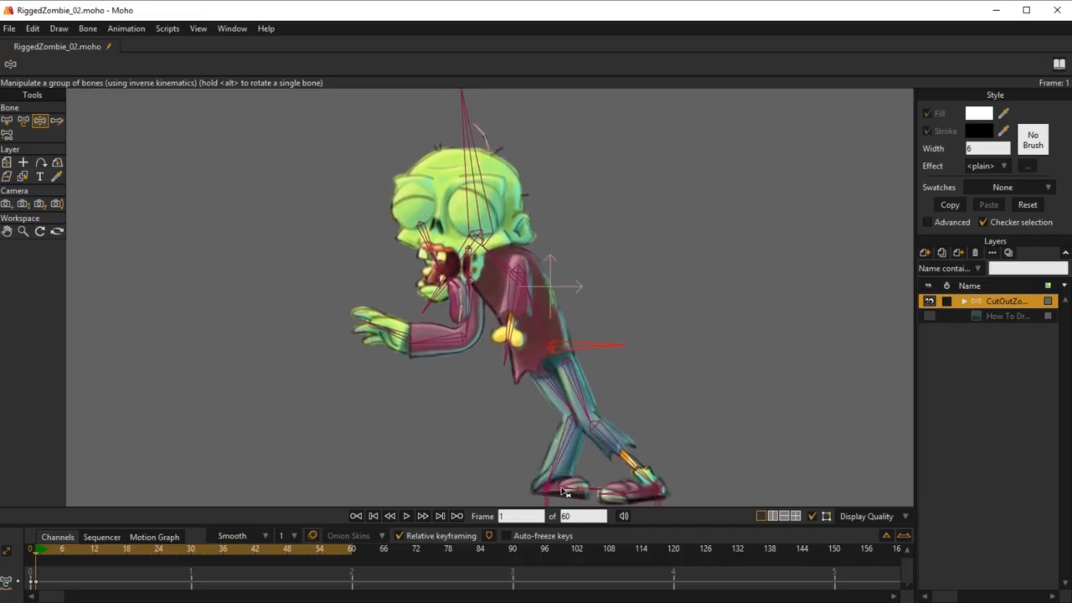
drag(562, 490, 639, 494)
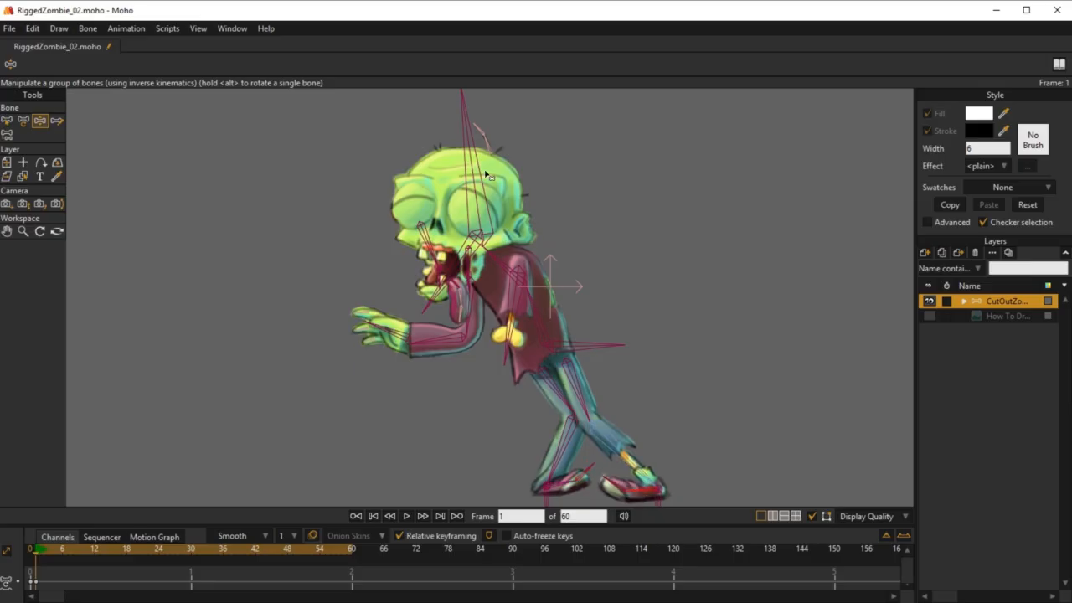
drag(483, 174, 479, 202)
mouse_move(424, 294)
mouse_down()
mouse_move(404, 271)
mouse_move(433, 305)
mouse_move(423, 296)
mouse_up()
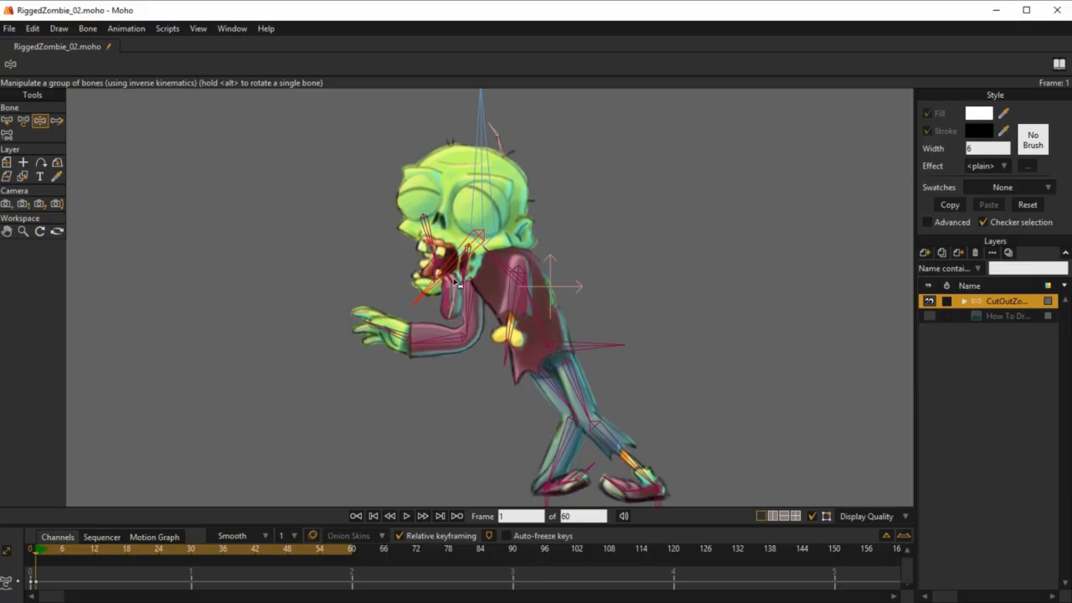
click(463, 279)
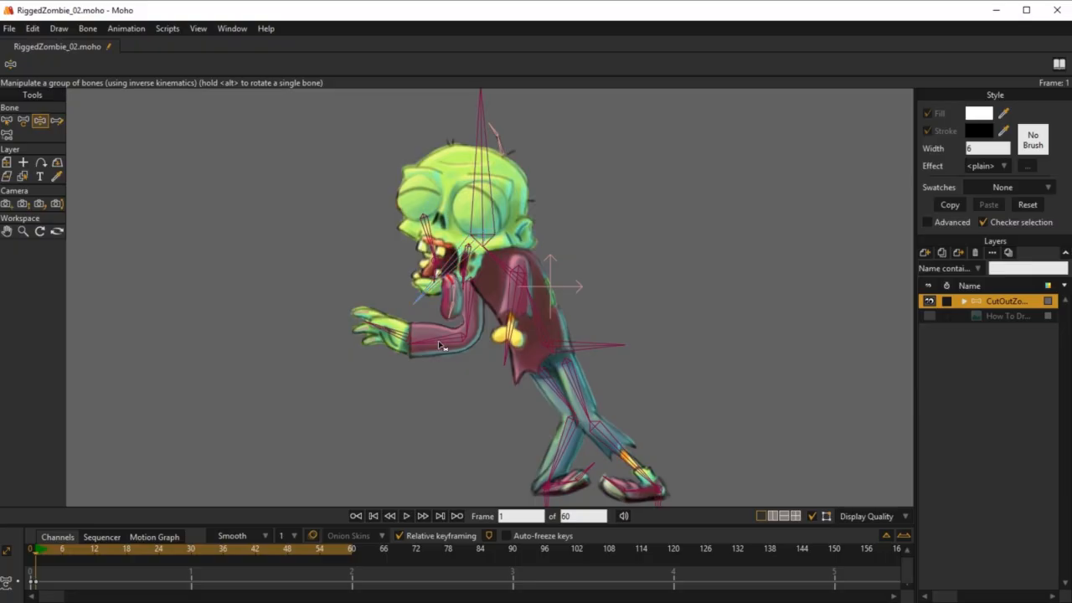
Step: Extend the right arm farther forward and select the tongue's base bone to check it on the posed zombie
drag(439, 345, 458, 374)
scroll(444, 280, up, 8)
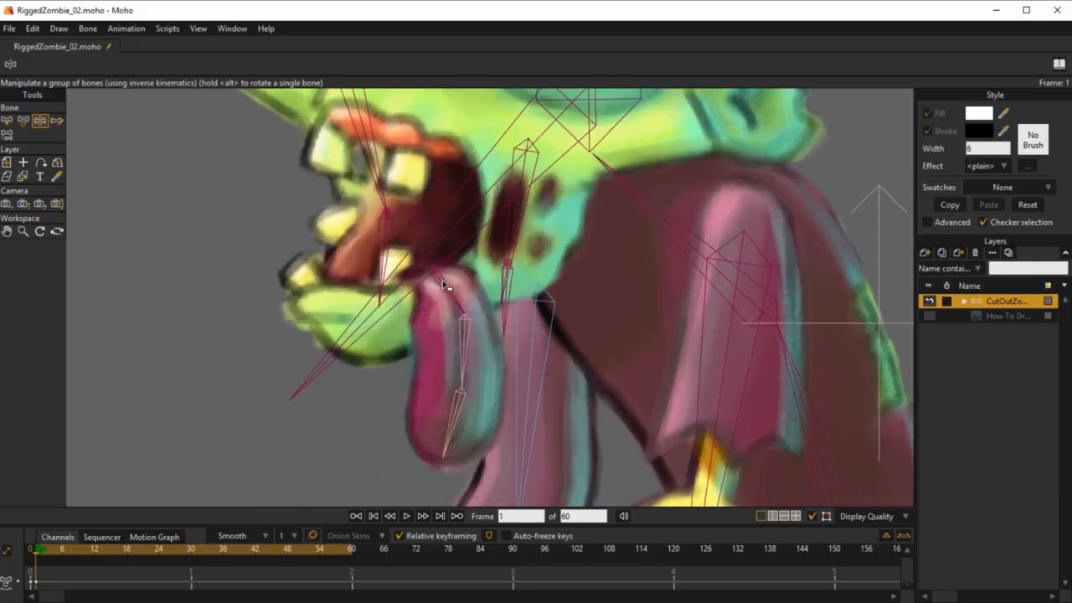
click(446, 286)
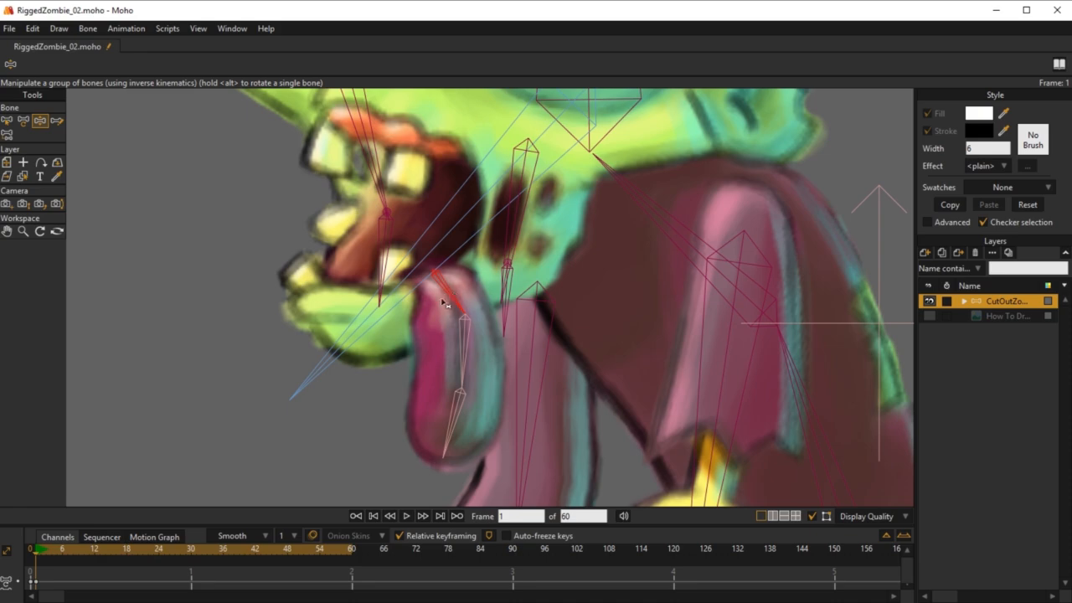
drag(534, 355, 455, 307)
scroll(520, 287, down, 6)
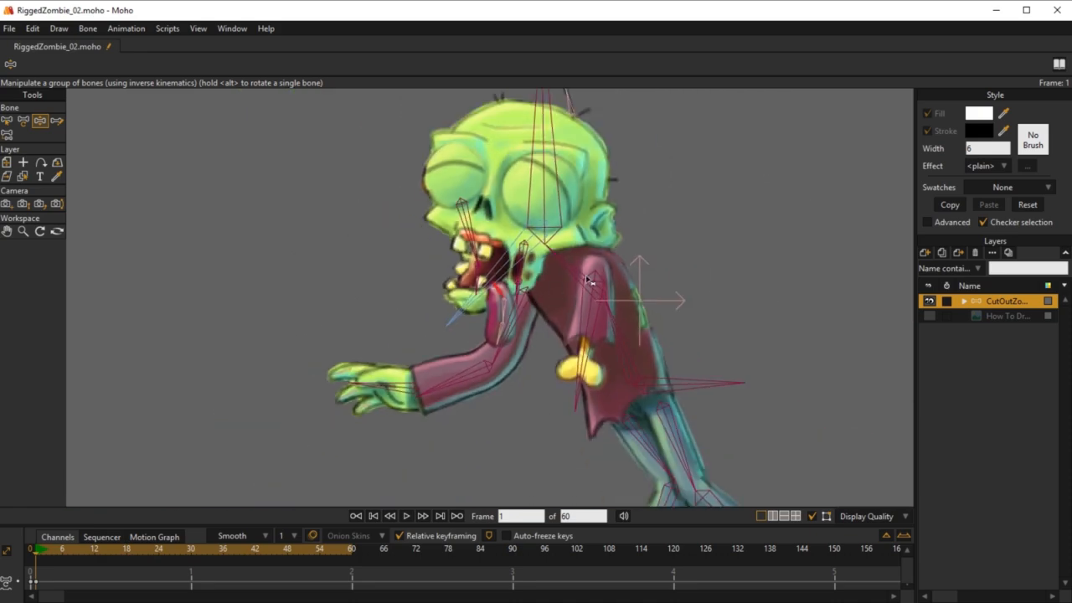
Step: Rotate the stump arm's bone arm_L and enable its angle constraints with limits of -60 and 50 degrees
scroll(656, 278, up, 4)
drag(561, 339, 536, 383)
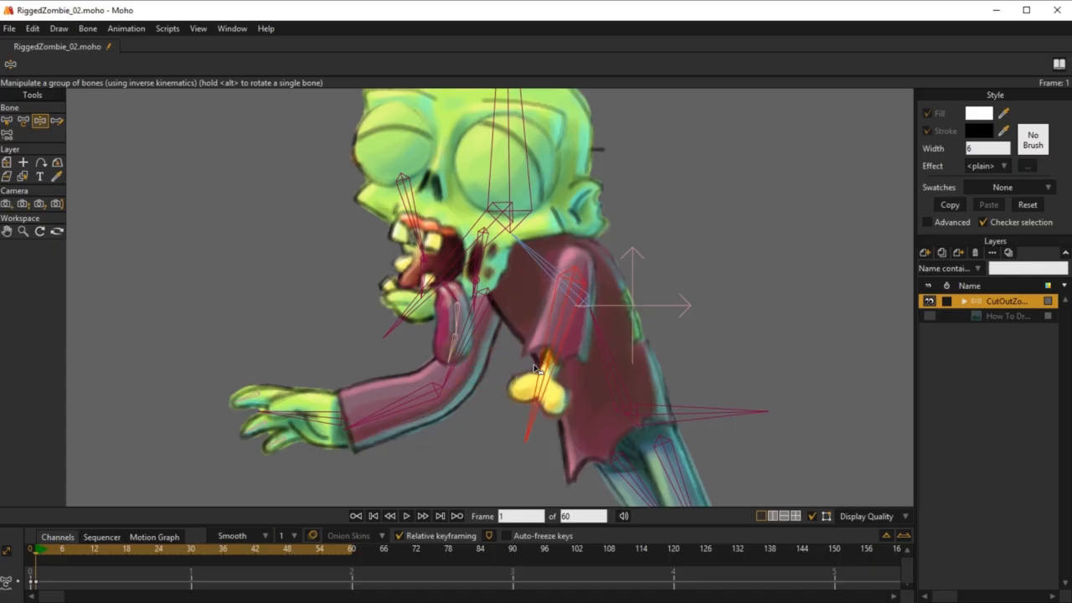
click(7, 121)
click(75, 64)
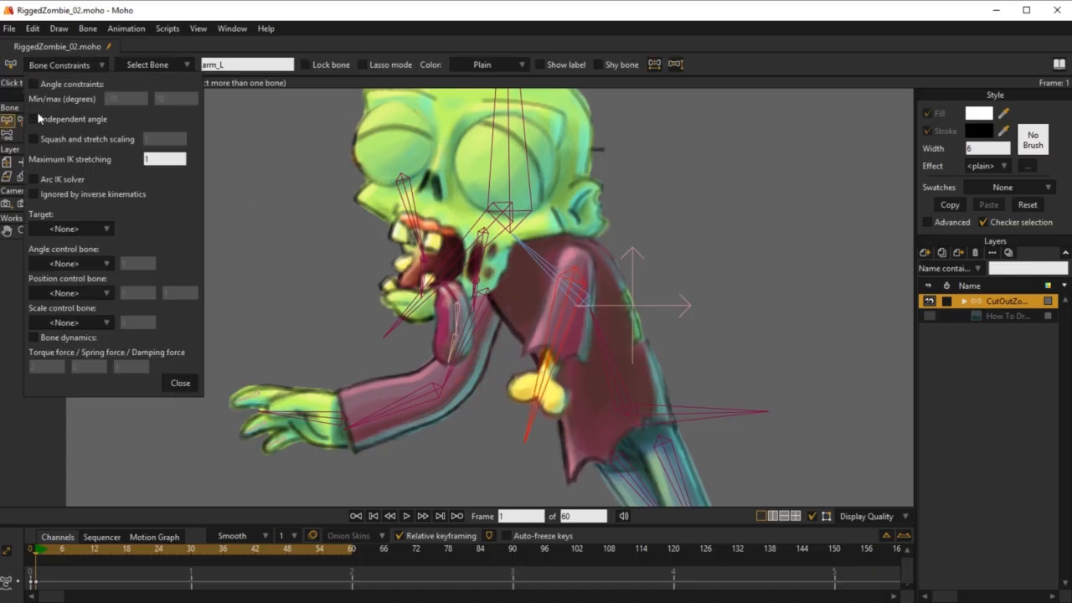
click(34, 85)
click(127, 98)
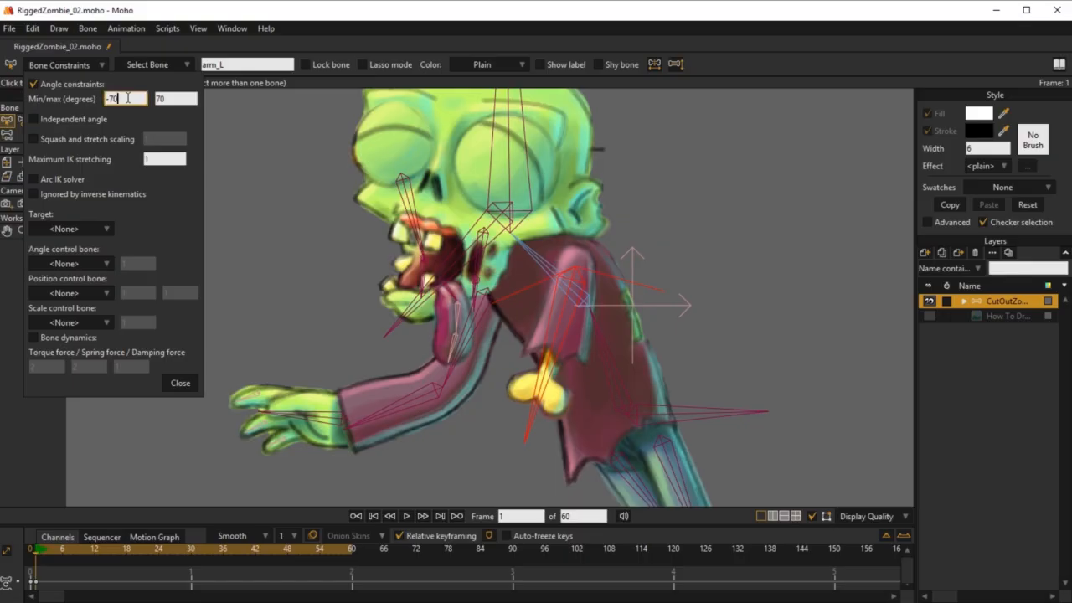
click(176, 97)
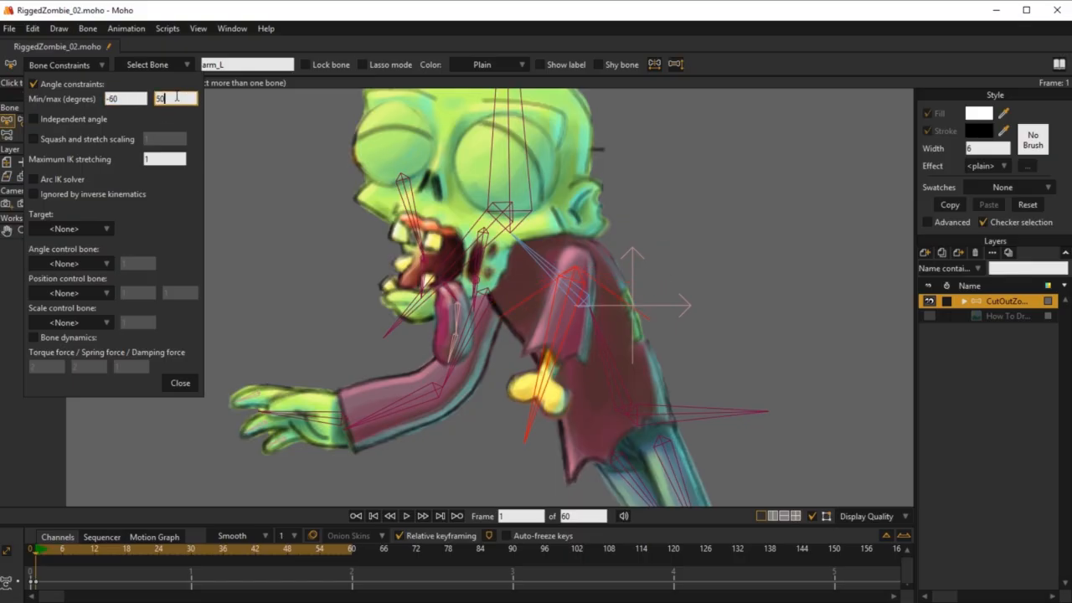
text(50)
click(180, 382)
Step: Test the stump arm's angle limits by swinging it fully both ways, and return to frame 0 to view the whole zombie
key(z)
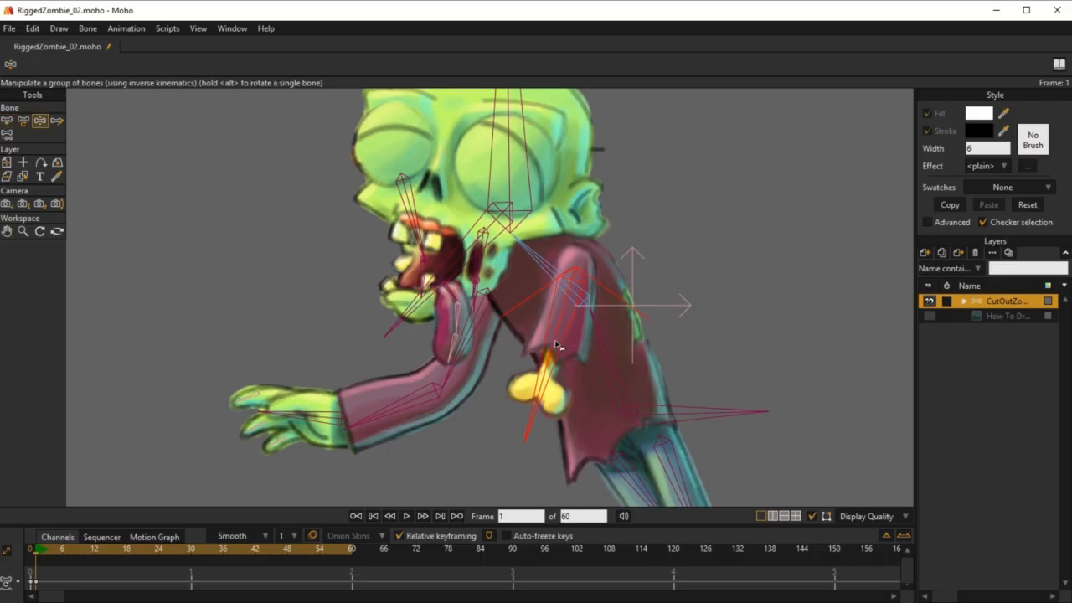
drag(556, 342, 845, 377)
drag(856, 160, 519, 435)
click(30, 551)
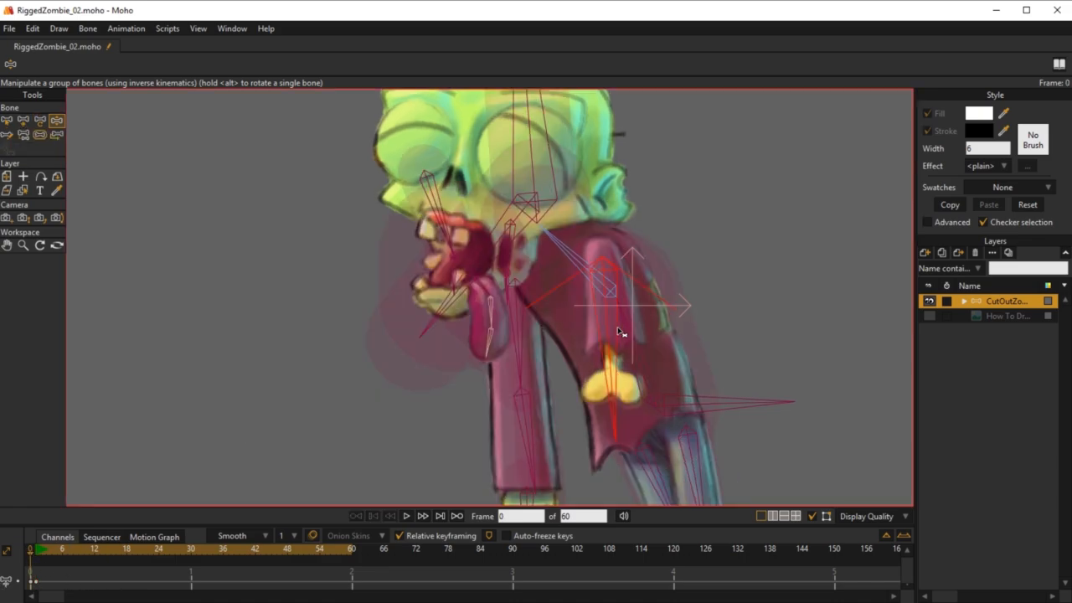
scroll(615, 331, down, 4)
drag(593, 327, 586, 333)
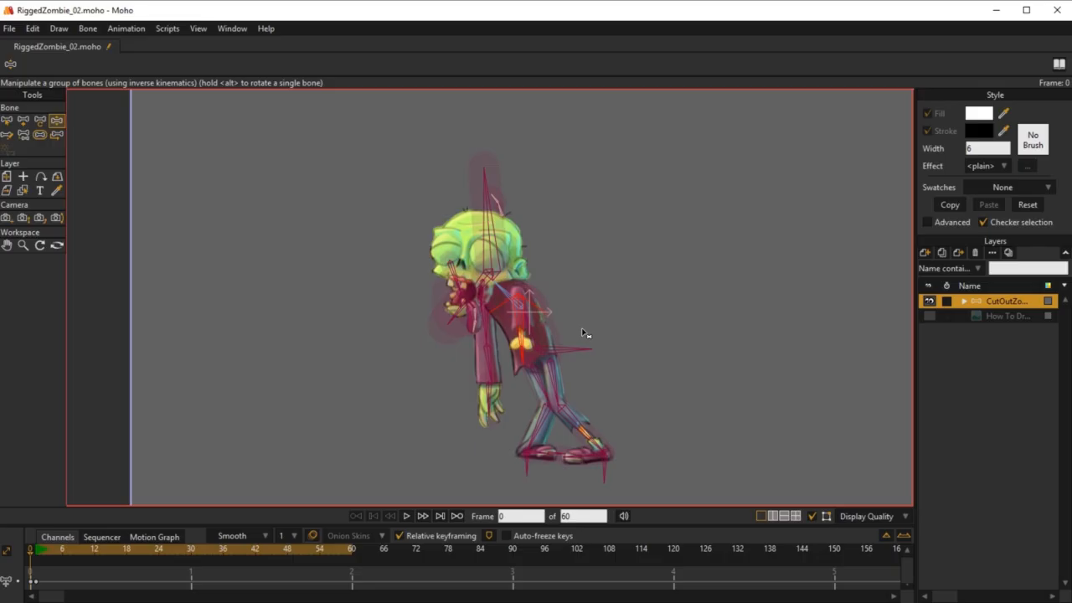
scroll(613, 336, down, 3)
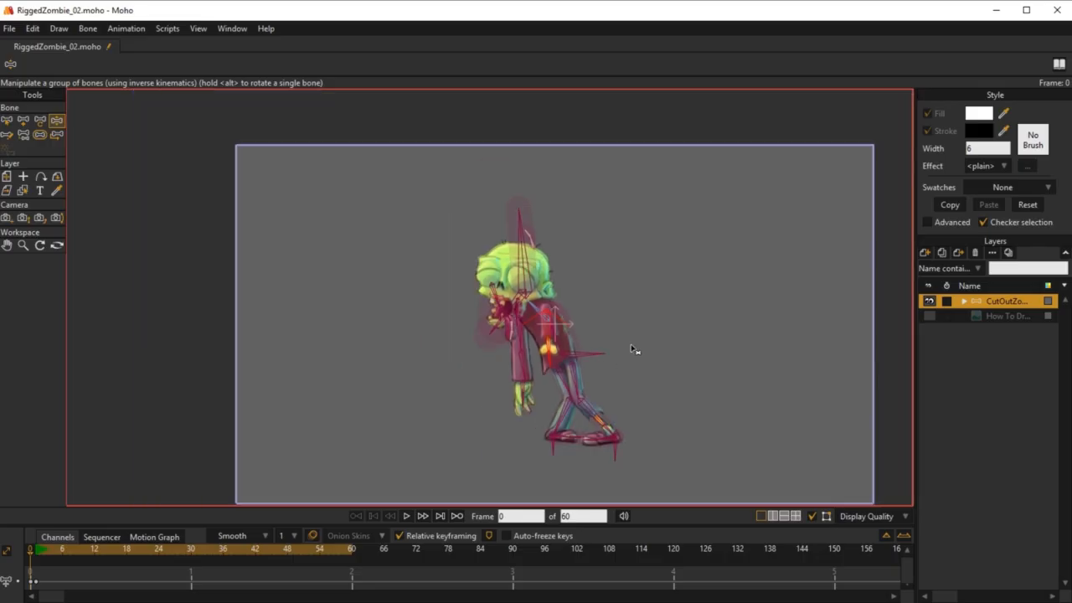